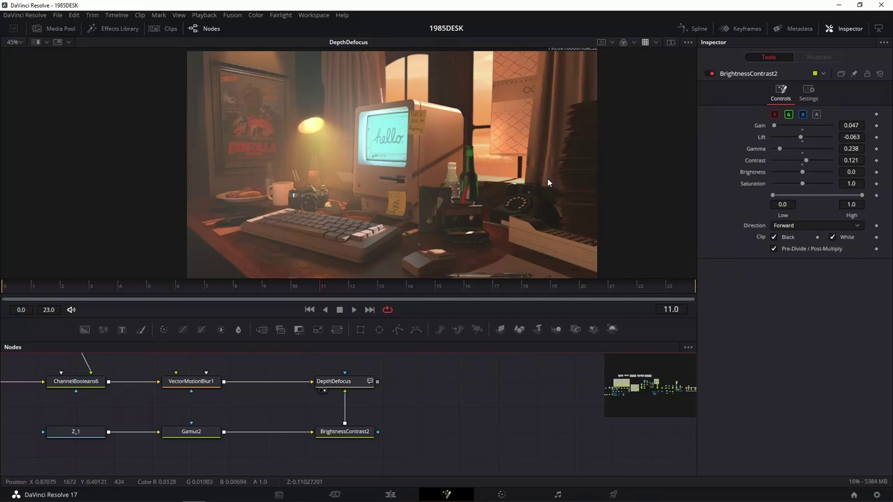
# Minimize the OBS recorder window
pyautogui.scroll(3, 499, 186)
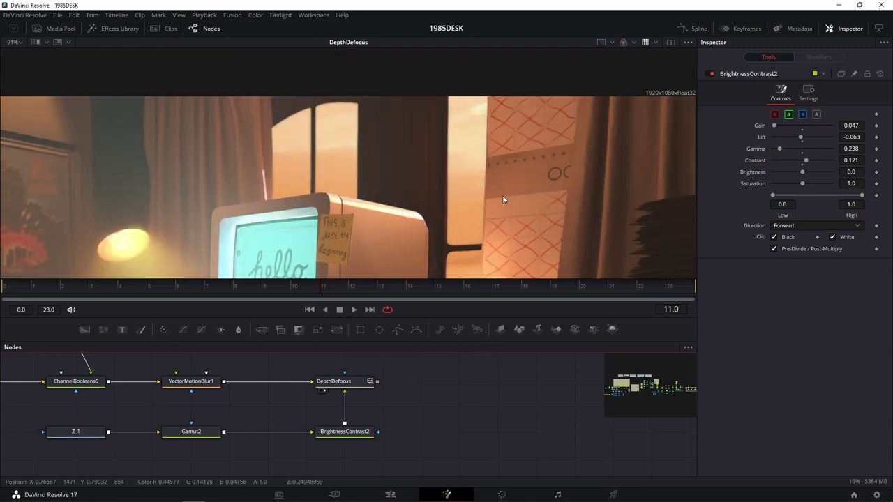
pyautogui.scroll(3, 502, 196)
pyautogui.scroll(-2, 484, 149)
pyautogui.scroll(-2, 461, 150)
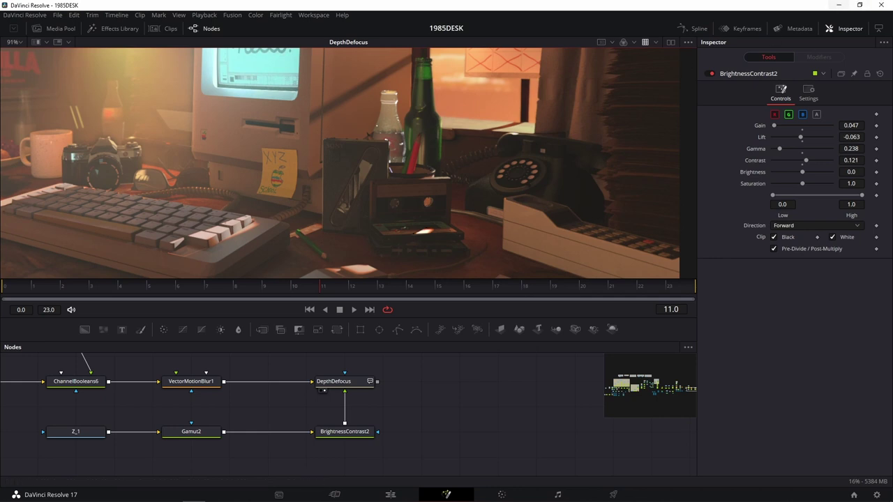
pyautogui.moveTo(70, 497)
pyautogui.click(171, 493)
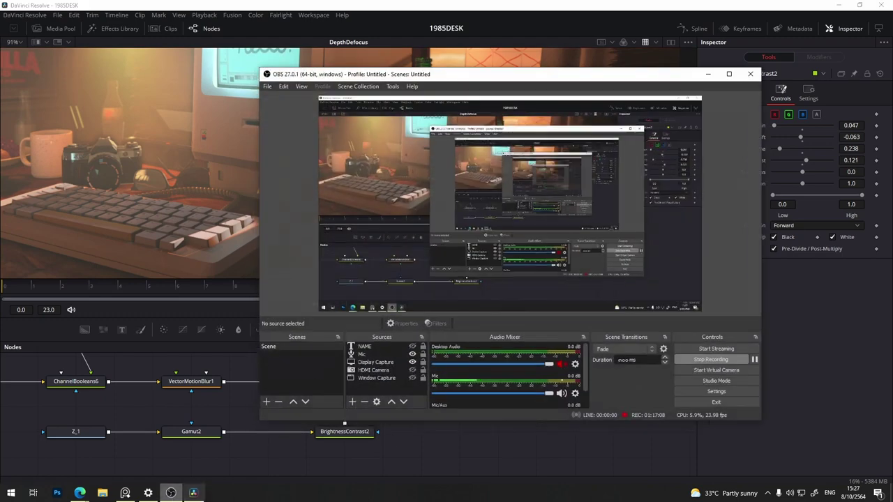
pyautogui.click(171, 493)
# Zoom into the bokeh images on the PureRef depth-of-field board, then return to Resolve
pyautogui.click(125, 492)
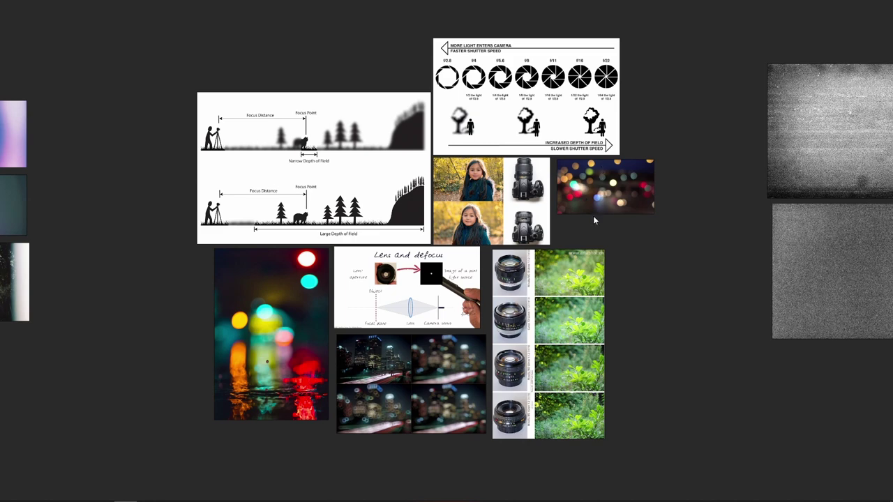
pyautogui.scroll(5, 594, 221)
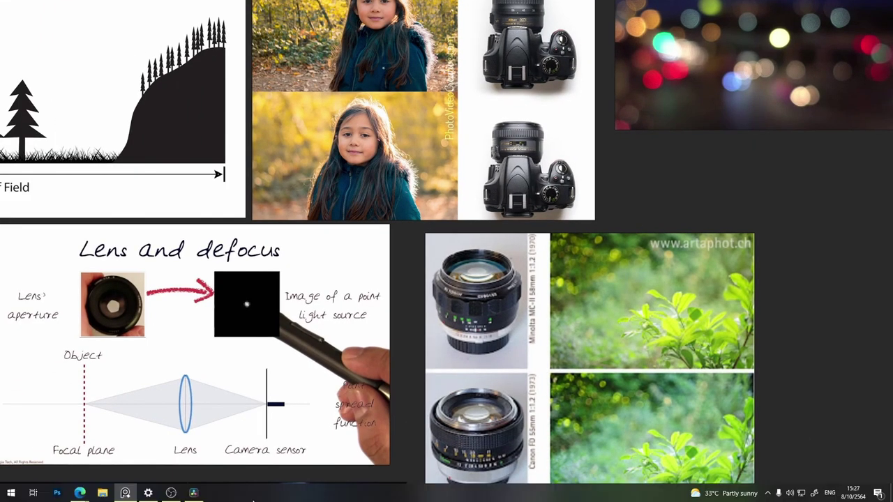
pyautogui.click(171, 494)
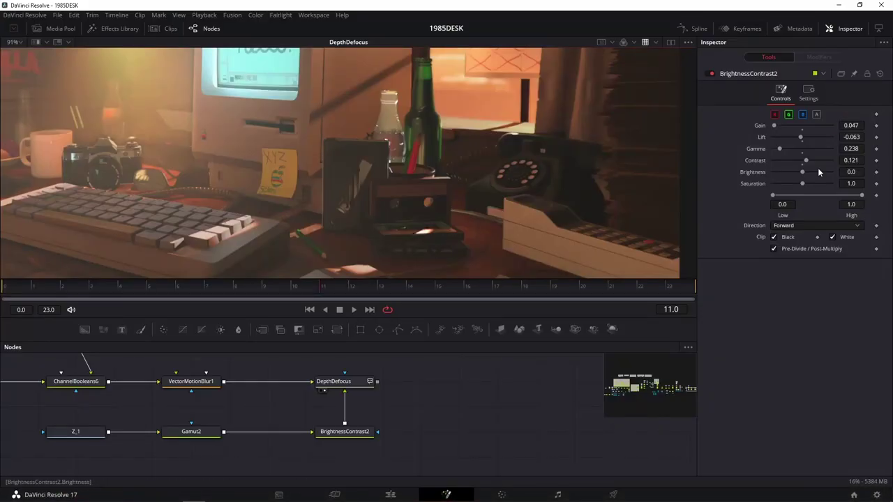
# Select DepthDefocus, expand its Bokeh Profile options, and leave Enable Bokeh Profiling switched off
pyautogui.moveTo(383, 397); pyautogui.dragTo(447, 370)
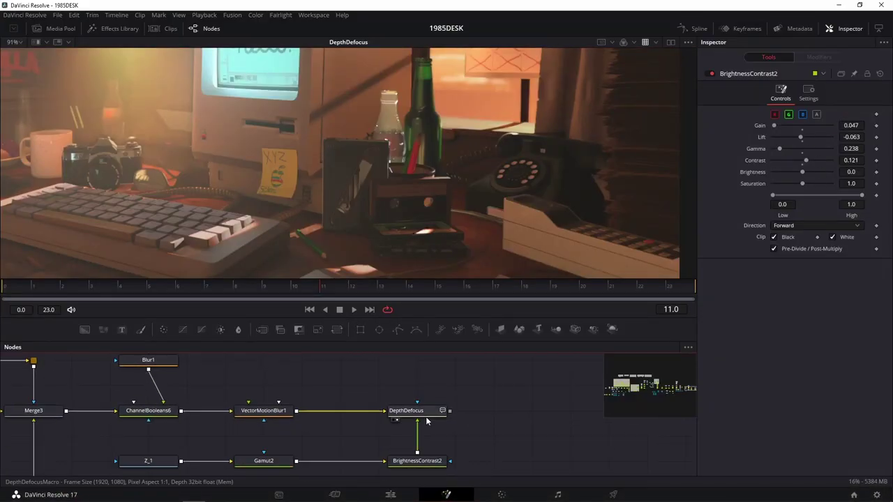
pyautogui.click(406, 411)
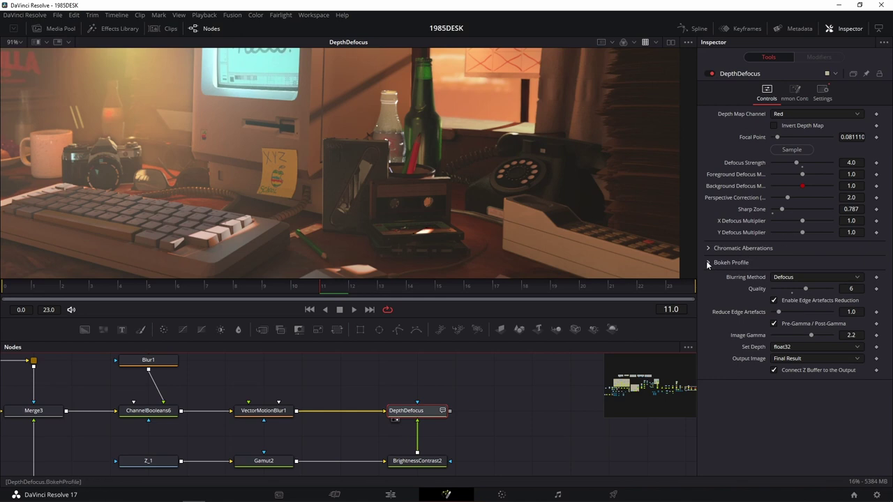
pyautogui.click(709, 261)
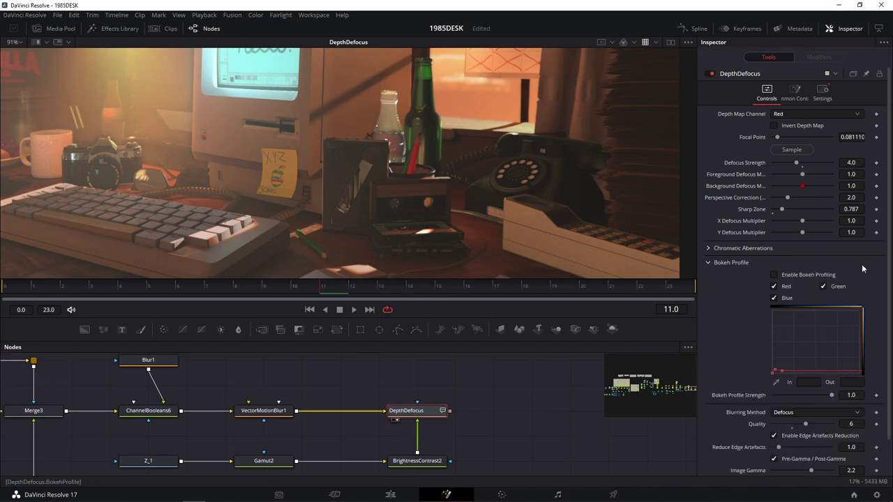
pyautogui.scroll(-2, 861, 264)
pyautogui.click(787, 237)
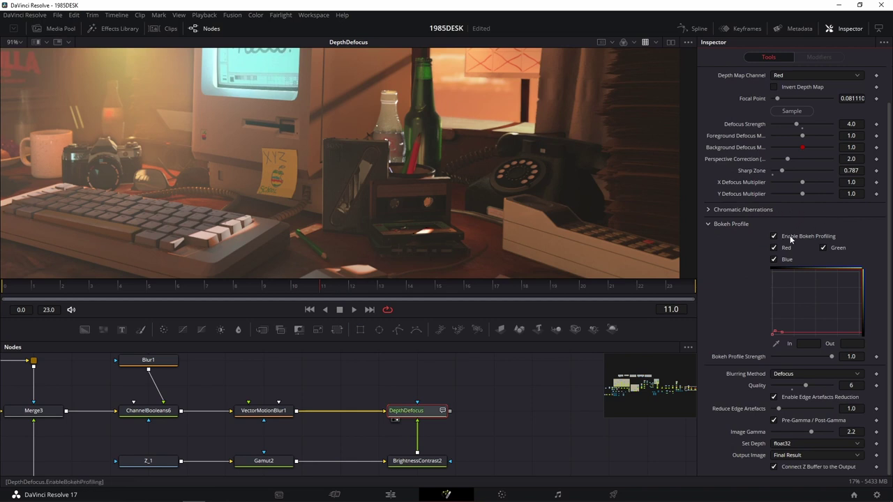
pyautogui.click(787, 237)
pyautogui.scroll(-2, 391, 419)
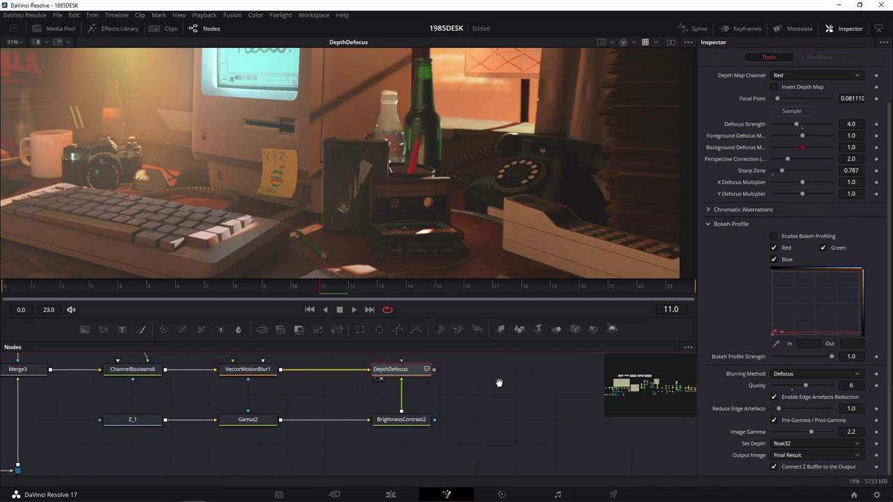
pyautogui.scroll(1, 472, 412)
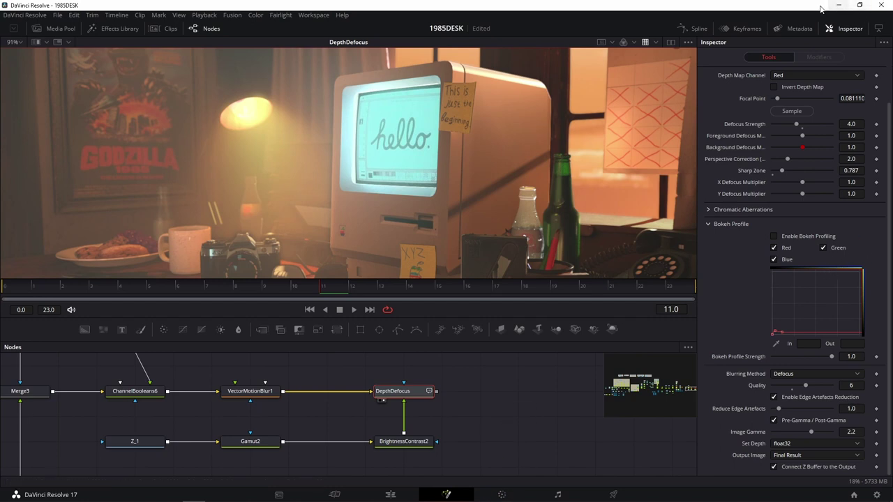
# Minimize Resolve and pan the PureRef board over to the chromatic aberration image group
pyautogui.click(842, 8)
pyautogui.scroll(-5, 455, 240)
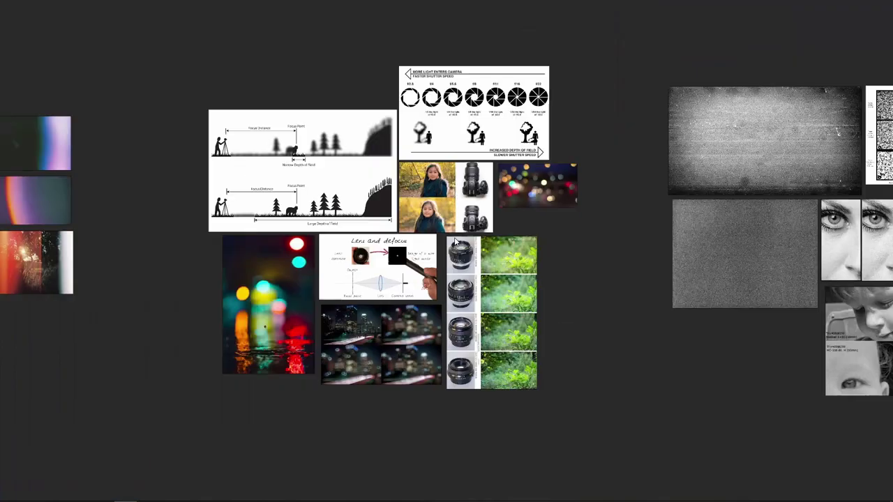
pyautogui.moveTo(455, 240); pyautogui.dragTo(689, 207)
pyautogui.moveTo(337, 258)
pyautogui.mouseDown()
pyautogui.moveTo(448, 261)
pyautogui.moveTo(709, 235)
pyautogui.mouseUp()
pyautogui.moveTo(506, 252)
pyautogui.mouseDown()
pyautogui.moveTo(547, 315)
pyautogui.moveTo(835, 322)
pyautogui.mouseUp()
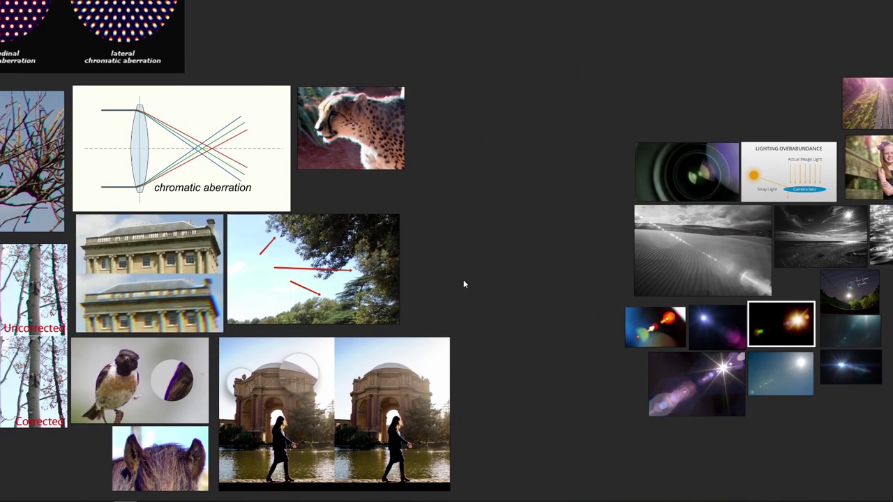
pyautogui.moveTo(464, 284)
pyautogui.mouseDown()
pyautogui.moveTo(715, 339)
pyautogui.moveTo(721, 323)
pyautogui.mouseUp()
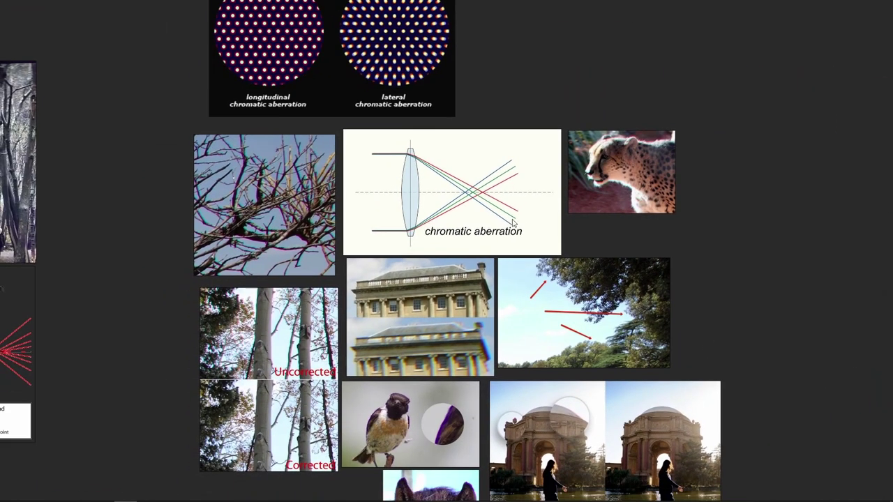
pyautogui.scroll(-5, 514, 223)
pyautogui.scroll(3, 503, 270)
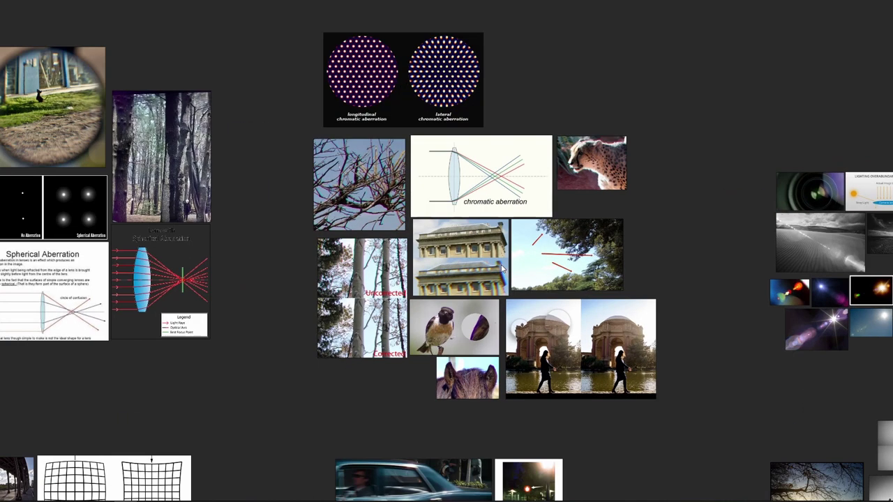
pyautogui.scroll(2, 502, 268)
# Frame the chromatic aberration diagram and its aberration circles up close
pyautogui.moveTo(500, 191); pyautogui.dragTo(538, 191)
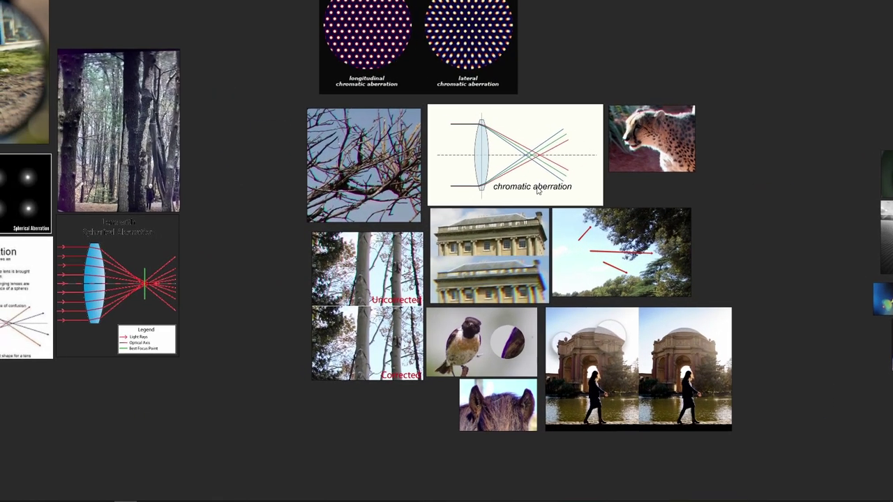
pyautogui.scroll(2, 528, 197)
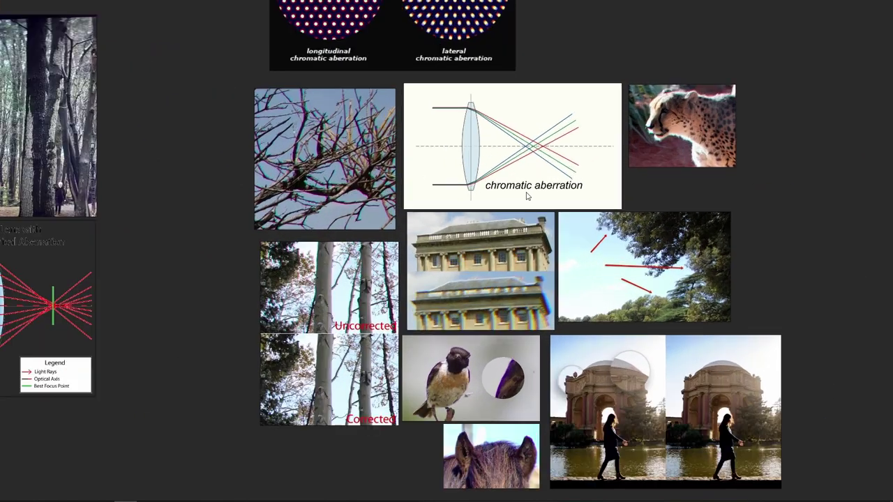
pyautogui.scroll(-2, 528, 197)
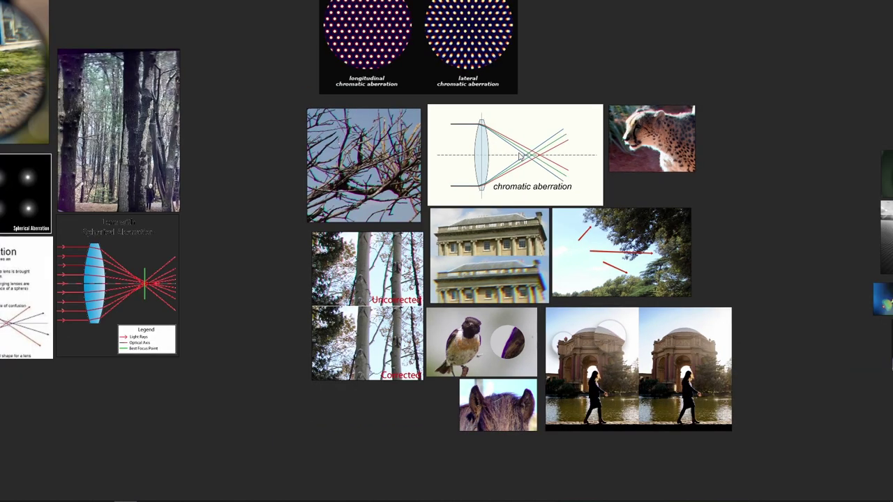
pyautogui.moveTo(522, 157); pyautogui.dragTo(516, 205)
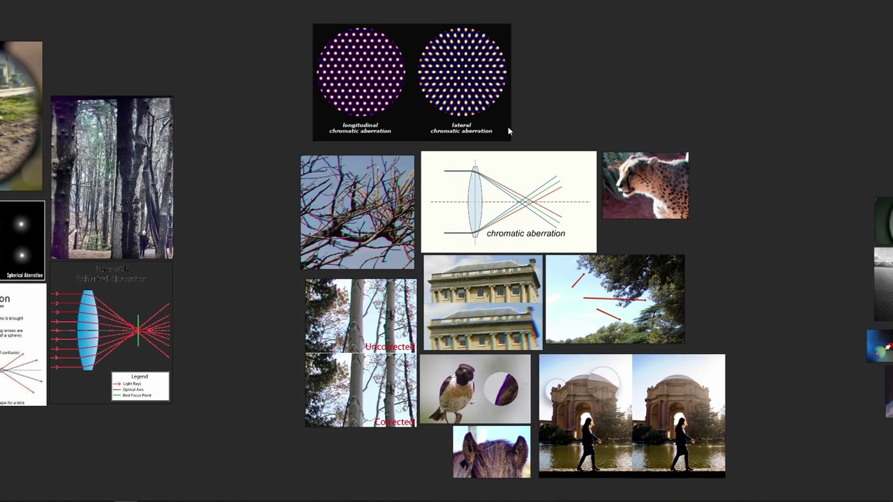
pyautogui.moveTo(471, 174); pyautogui.dragTo(457, 163)
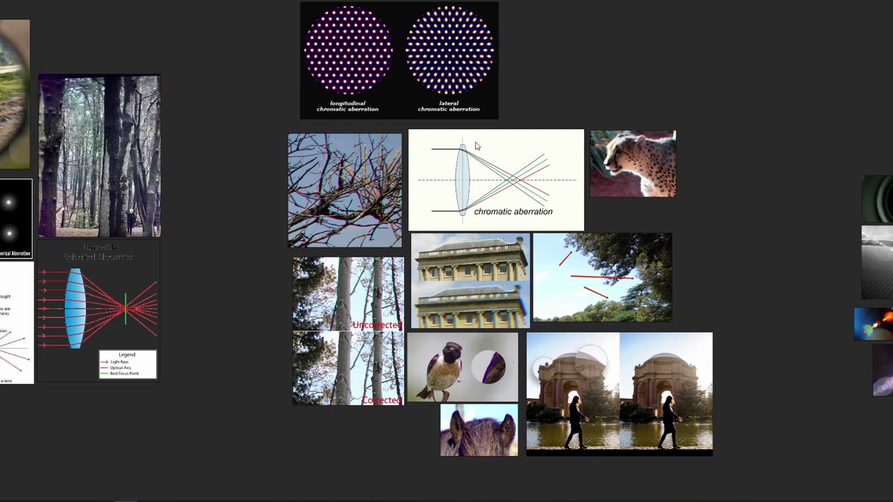
pyautogui.scroll(2, 478, 145)
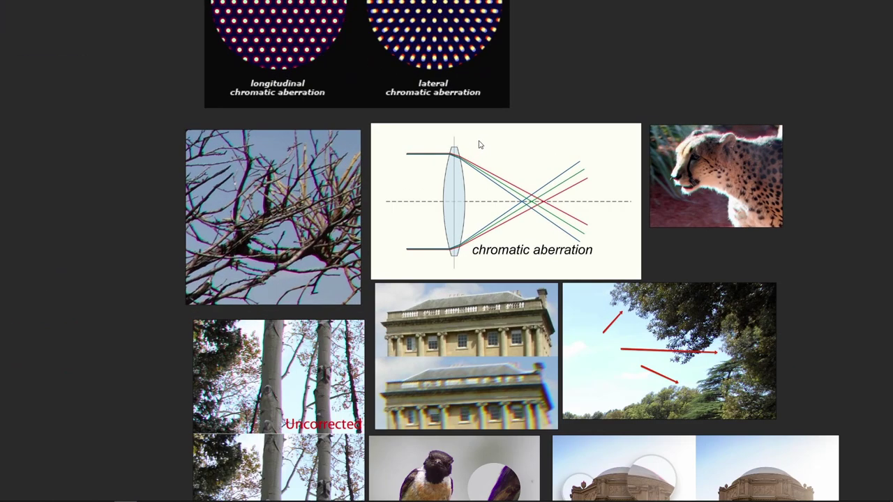
pyautogui.scroll(-2, 479, 144)
pyautogui.scroll(5, 553, 258)
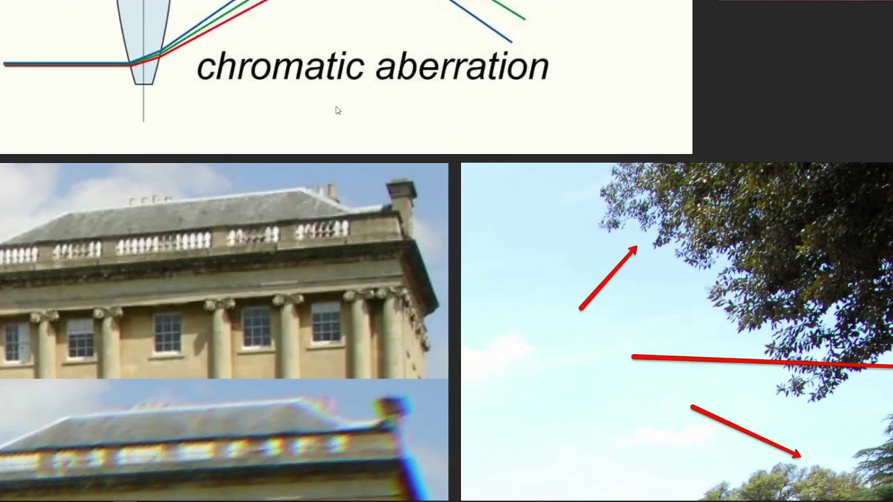
pyautogui.moveTo(338, 111); pyautogui.dragTo(539, 297)
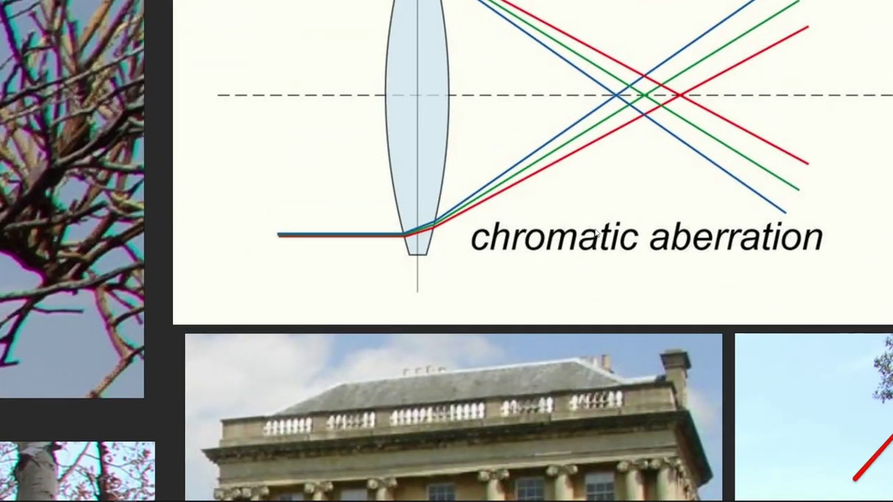
pyautogui.scroll(-1, 554, 196)
# Centre the full chromatic aberration diagram, including the lateral dot pattern, in PureRef
pyautogui.moveTo(554, 195); pyautogui.dragTo(468, 284)
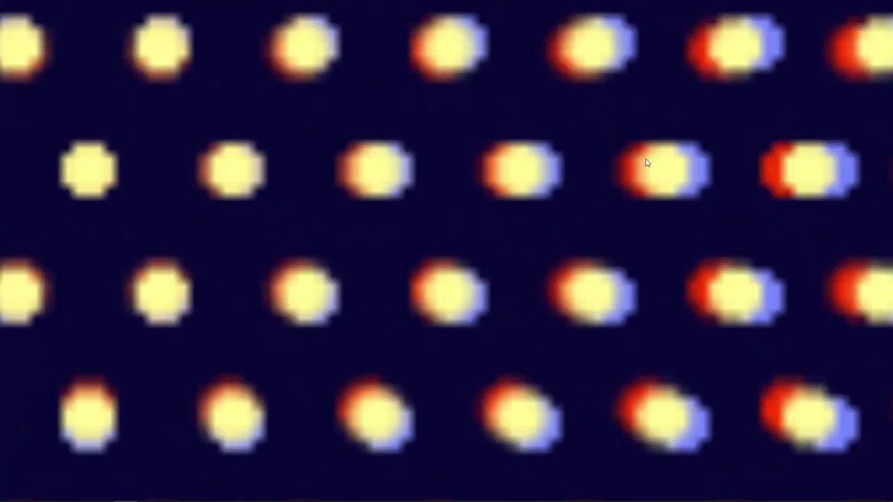
pyautogui.scroll(-5, 307, 195)
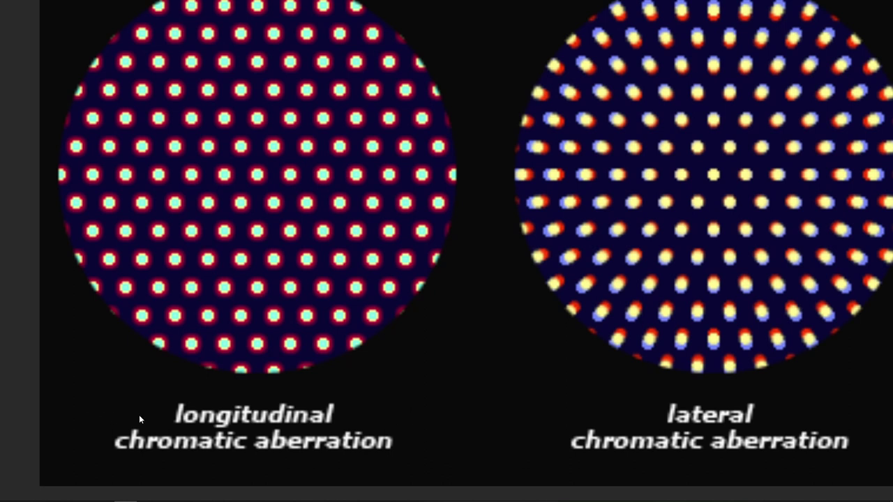
pyautogui.scroll(3, 249, 278)
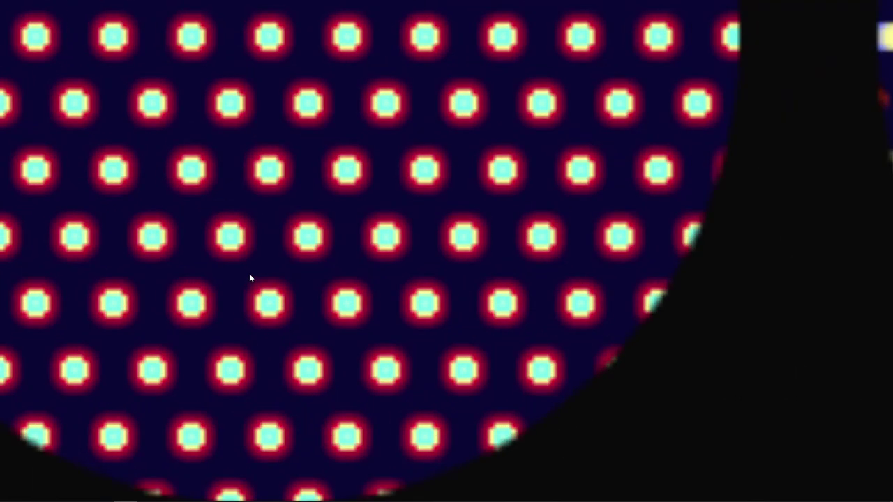
pyautogui.scroll(3, 343, 282)
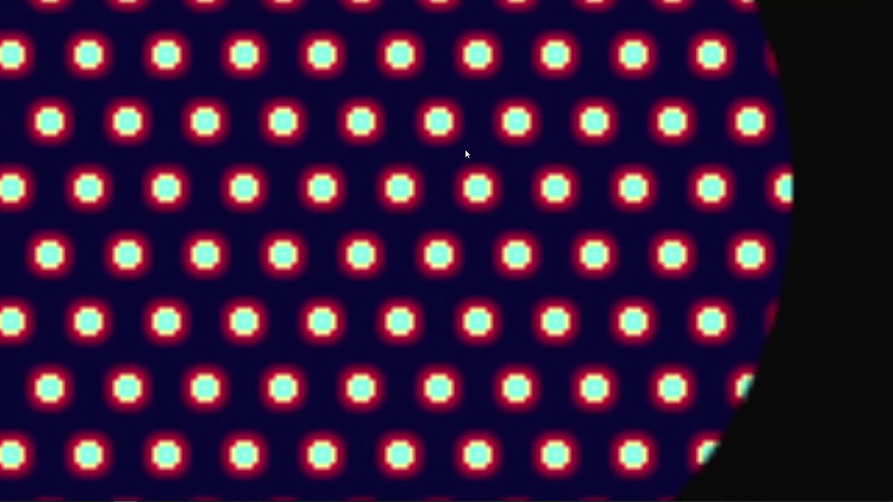
pyautogui.scroll(-3, 466, 175)
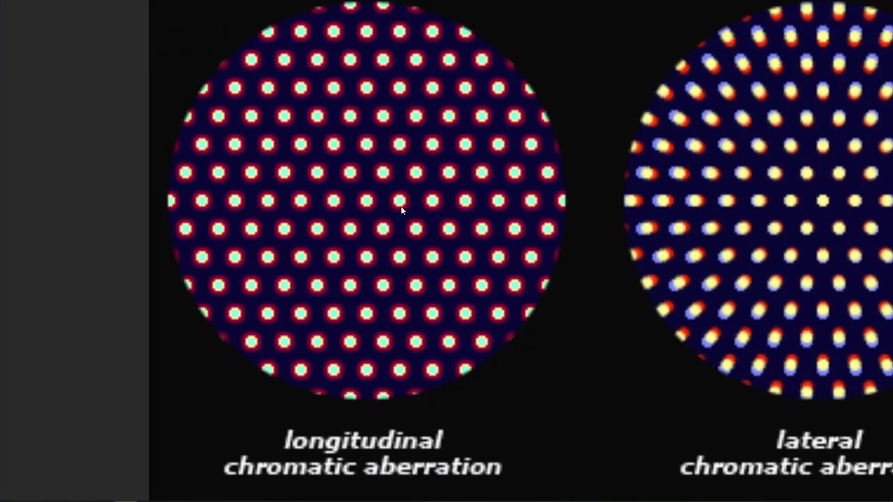
pyautogui.scroll(3, 399, 204)
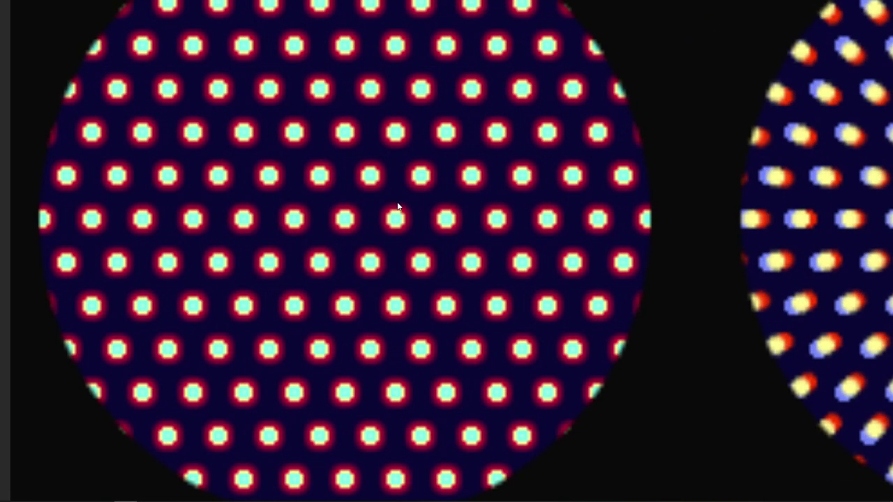
pyautogui.scroll(-3, 397, 209)
pyautogui.scroll(-2, 474, 236)
pyautogui.scroll(-2, 383, 169)
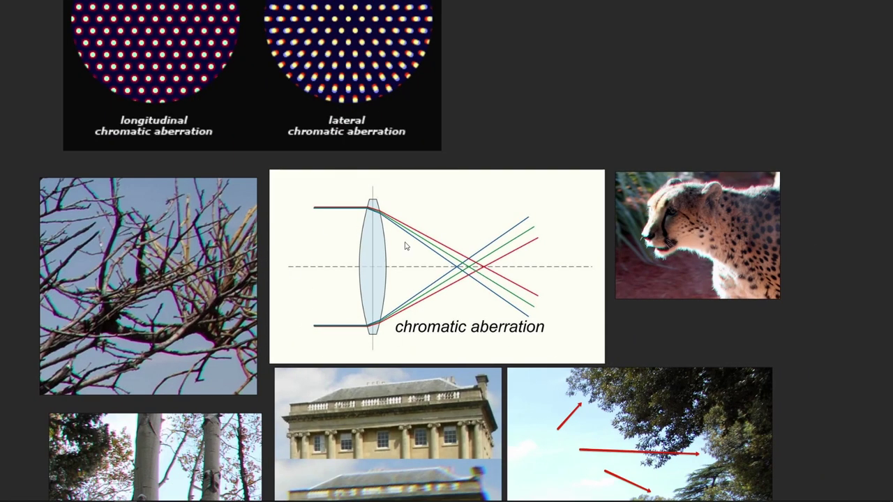
pyautogui.moveTo(42, 499)
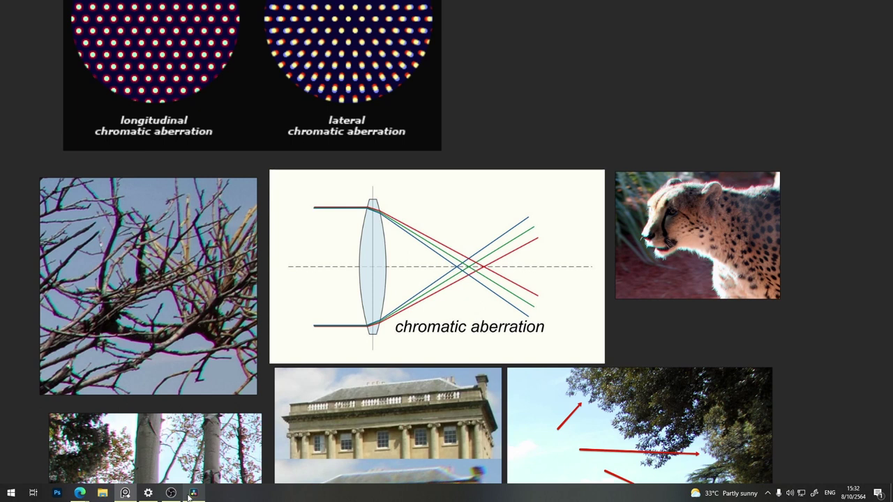
pyautogui.moveTo(192, 495)
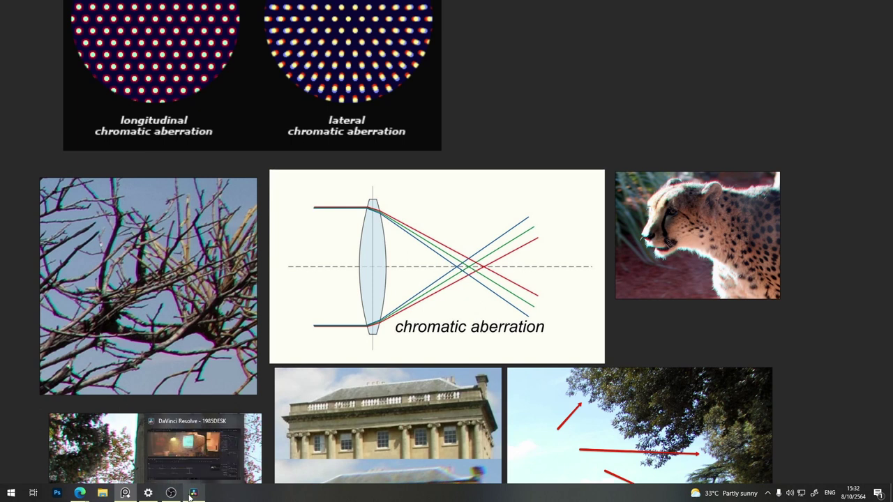
# Back in Resolve, move the DepthDefocus and BrightnessContrast2 nodes further right
pyautogui.click(199, 452)
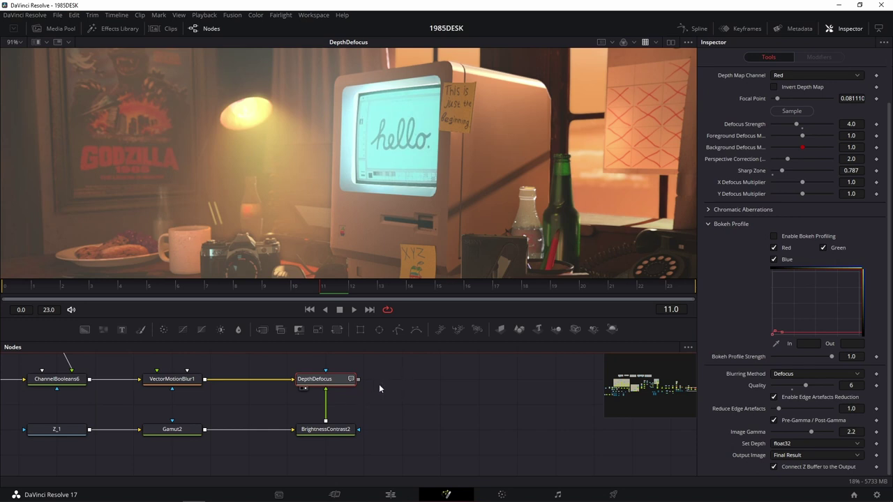
pyautogui.moveTo(379, 388); pyautogui.dragTo(375, 380)
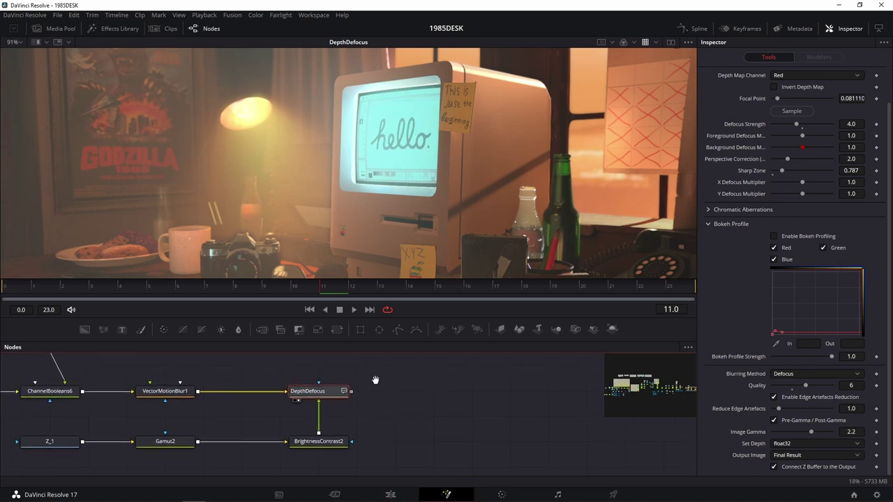
pyautogui.scroll(-2, 419, 388)
pyautogui.scroll(-2, 432, 392)
pyautogui.scroll(-2, 406, 392)
pyautogui.scroll(-2, 410, 387)
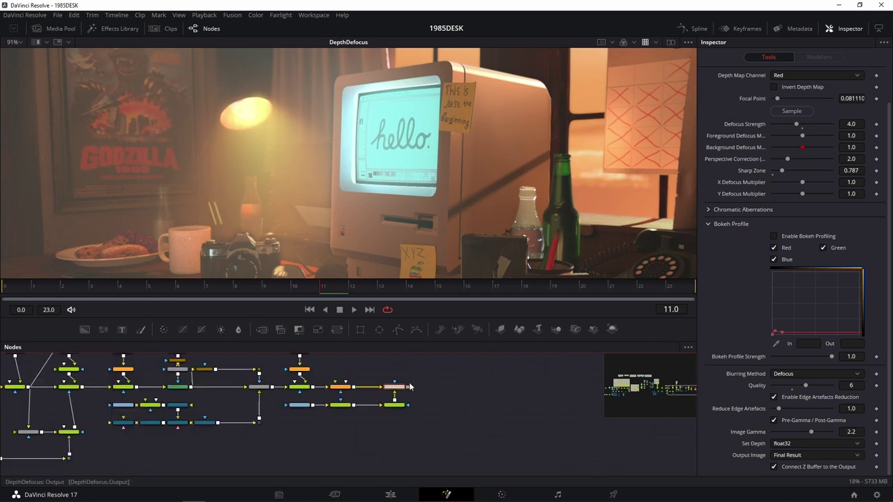
pyautogui.moveTo(412, 370)
pyautogui.mouseDown()
pyautogui.moveTo(399, 419)
pyautogui.moveTo(565, 411)
pyautogui.mouseUp()
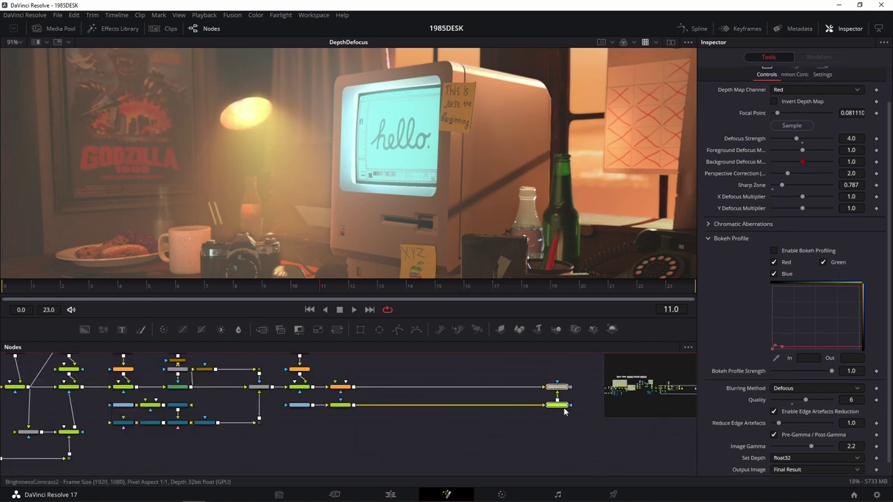
# Select the Gamut2 and Z_1 nodes, then narrow the selection to the Z_1 loader
pyautogui.scroll(5, 414, 370)
pyautogui.scroll(3, 369, 380)
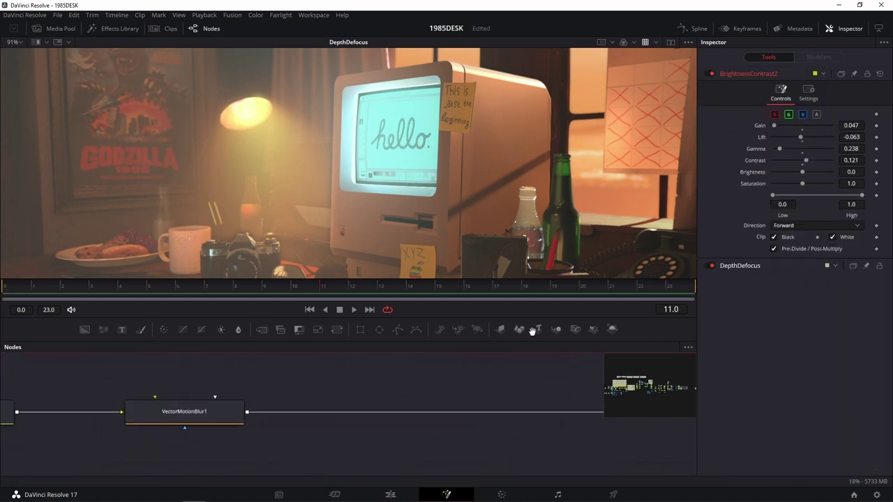
pyautogui.scroll(-8, 427, 399)
pyautogui.moveTo(351, 437)
pyautogui.mouseDown()
pyautogui.moveTo(396, 413)
pyautogui.moveTo(558, 433)
pyautogui.moveTo(566, 454)
pyautogui.mouseUp()
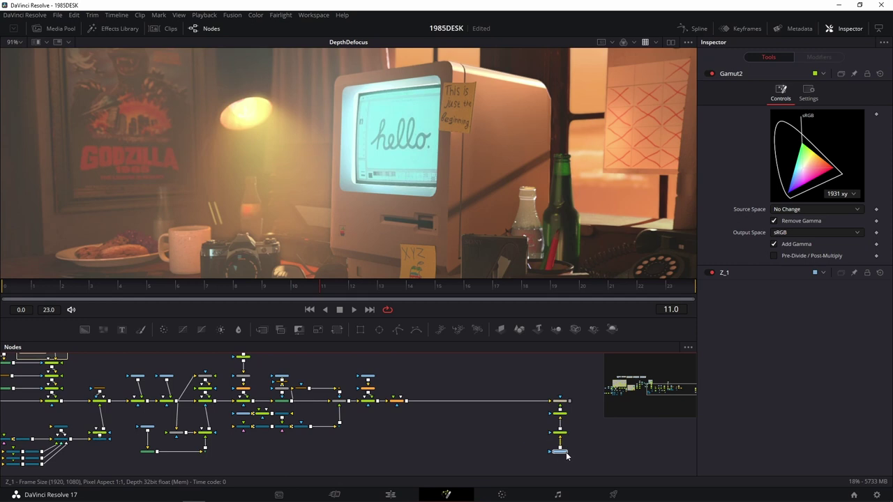
pyautogui.click(566, 455)
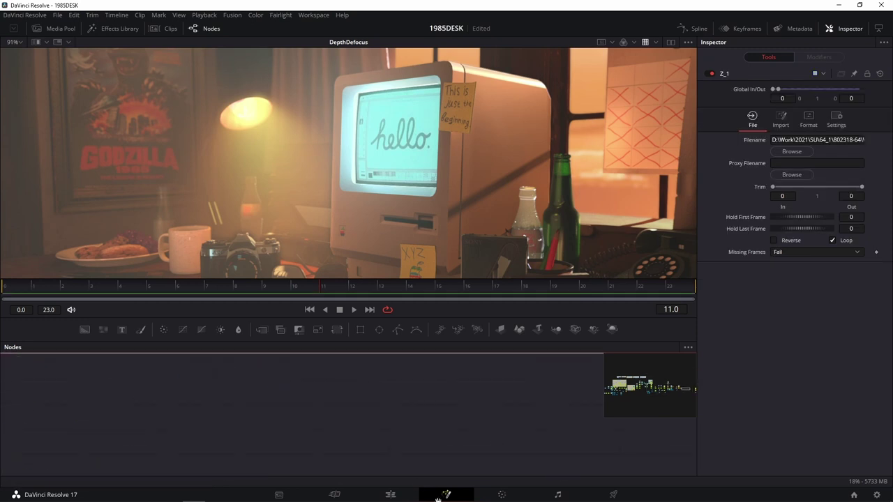
# Show VectorMotionBlur1's output in viewer 1
pyautogui.click(267, 391)
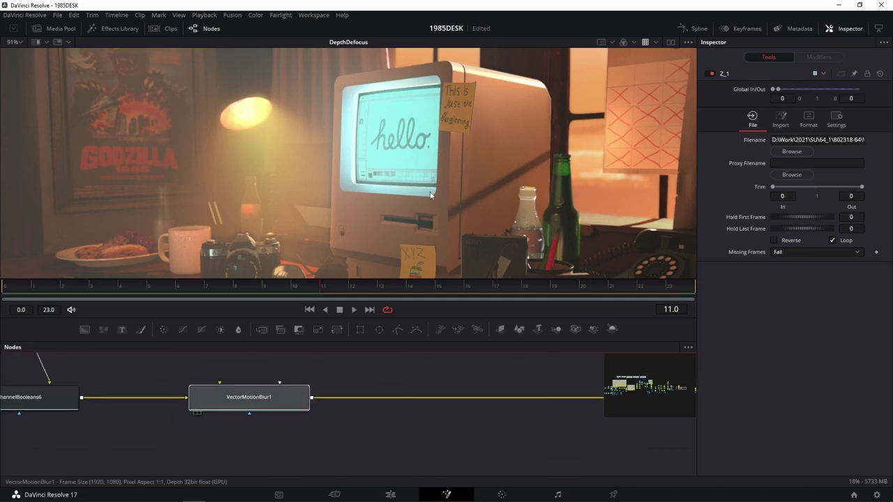
pyautogui.press('1')
pyautogui.moveTo(339, 418); pyautogui.dragTo(222, 450)
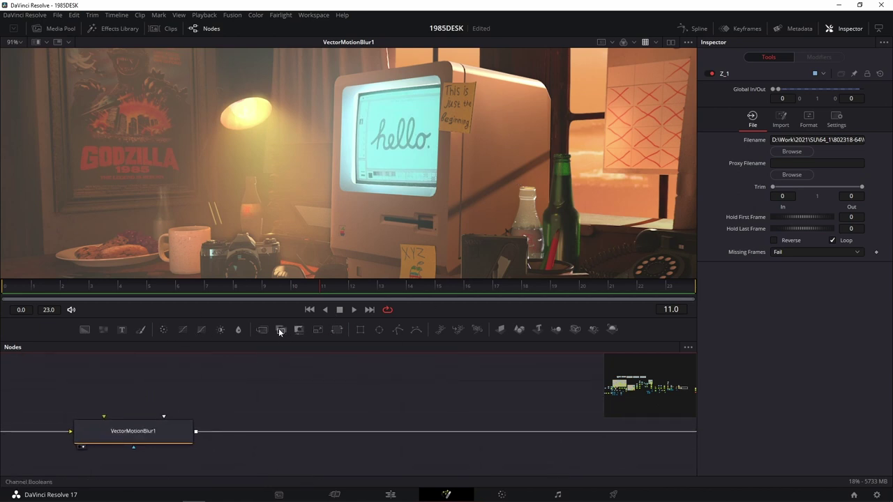
pyautogui.moveTo(280, 332); pyautogui.dragTo(341, 385)
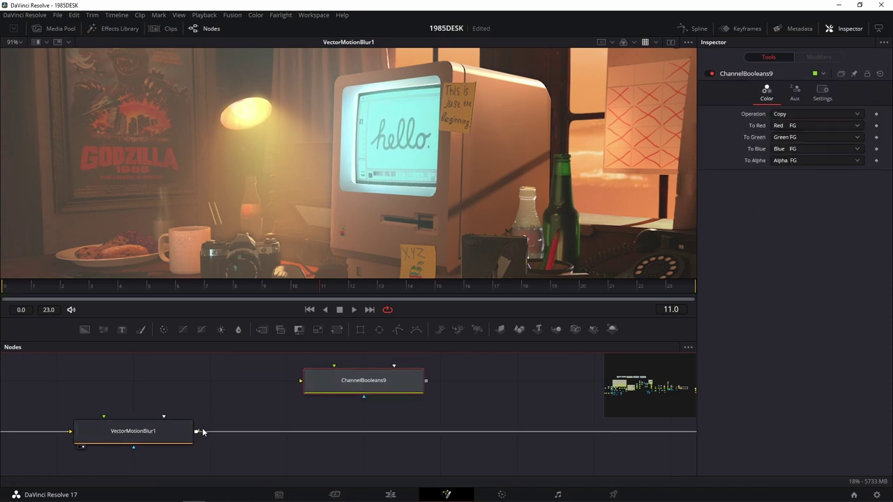
pyautogui.moveTo(203, 432); pyautogui.dragTo(321, 388)
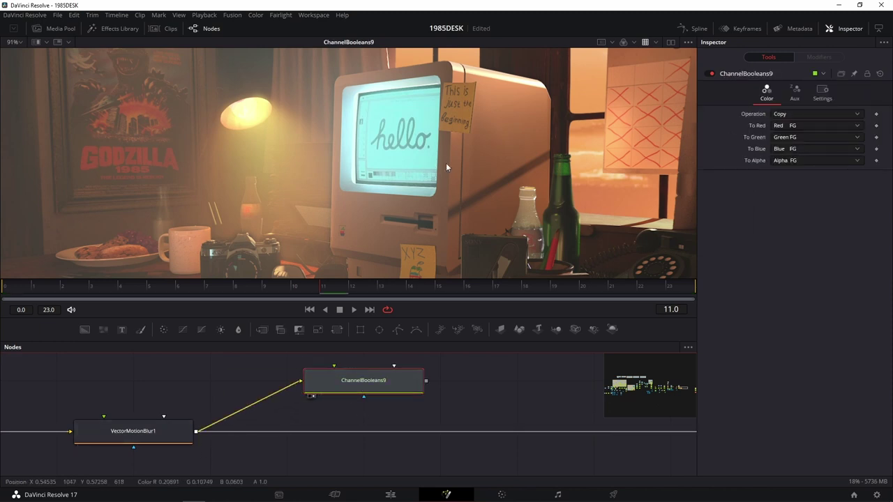
pyautogui.click(802, 136)
pyautogui.click(784, 149)
pyautogui.click(786, 148)
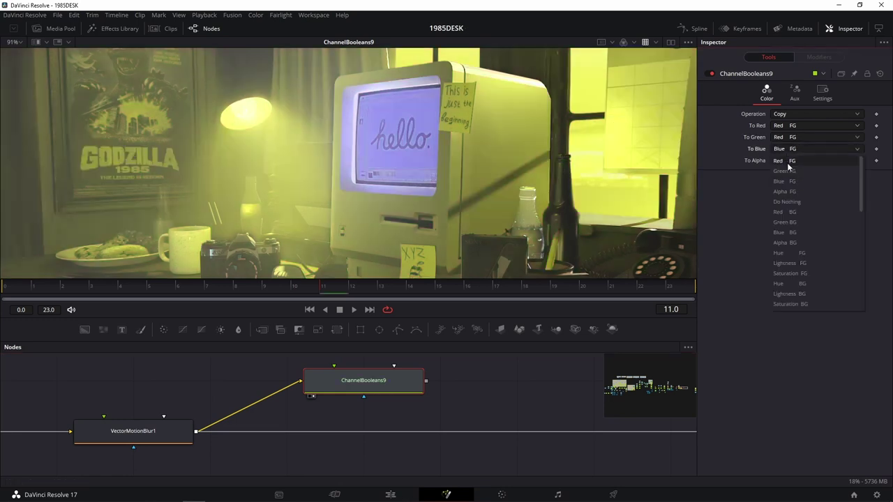
pyautogui.click(787, 161)
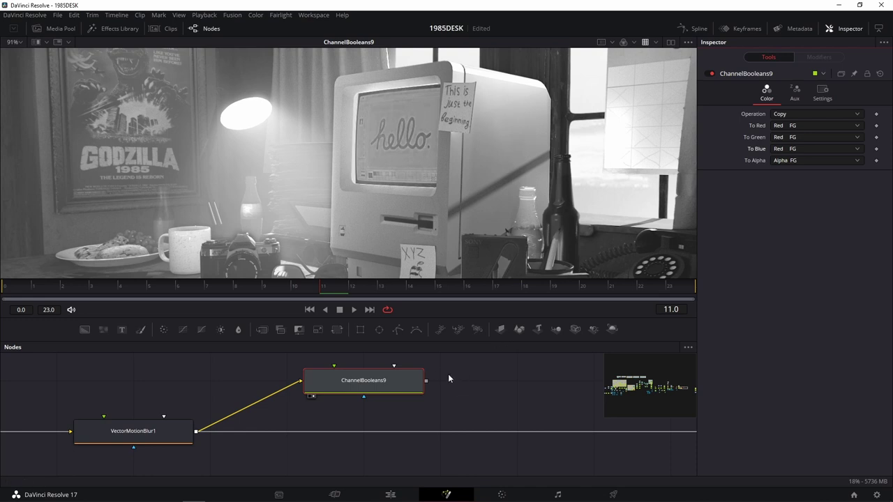
pyautogui.moveTo(466, 363); pyautogui.dragTo(293, 406)
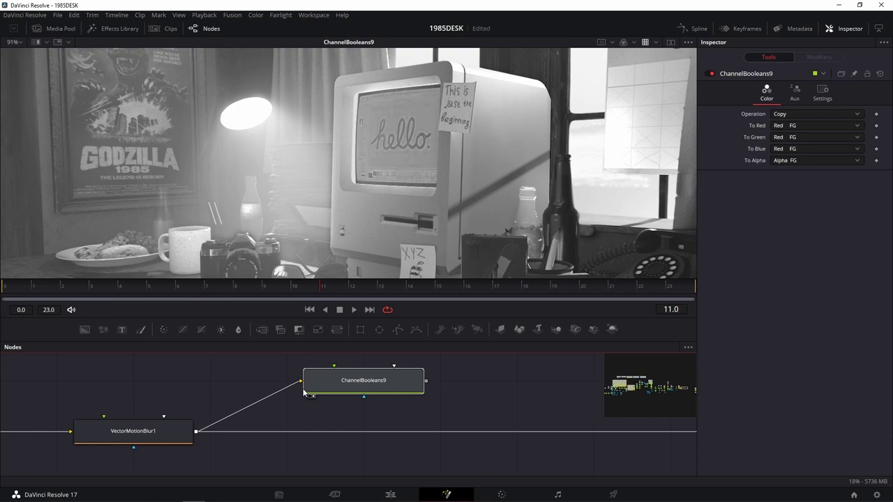
pyautogui.press('Delete')
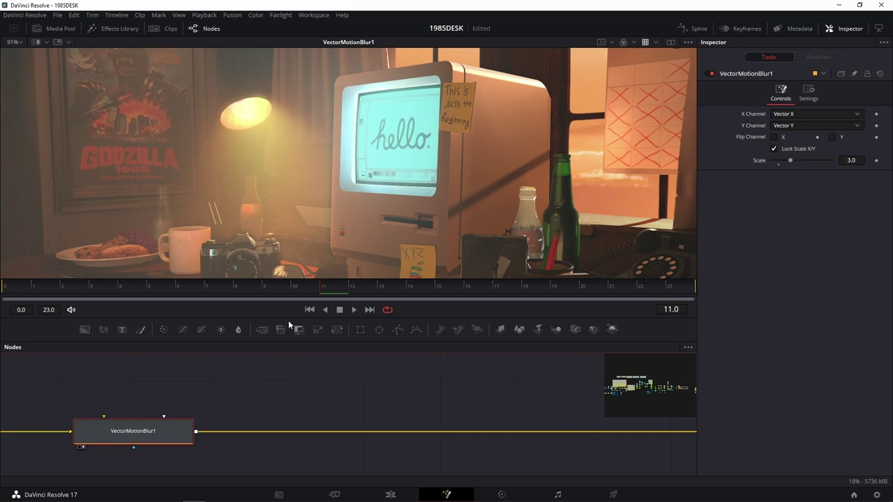
# Open Reactor from the Workspace > Scripts > Reactor menu
pyautogui.moveTo(441, 397); pyautogui.dragTo(356, 396)
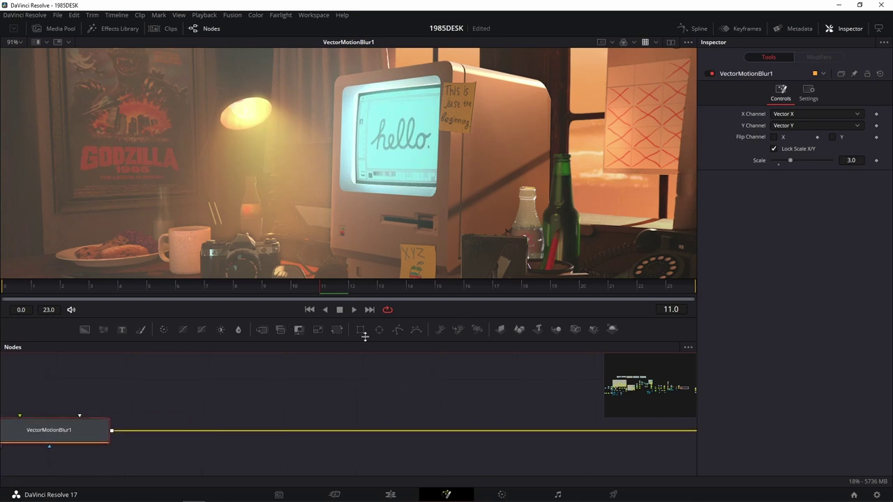
pyautogui.click(308, 17)
pyautogui.moveTo(373, 255)
pyautogui.moveTo(440, 266)
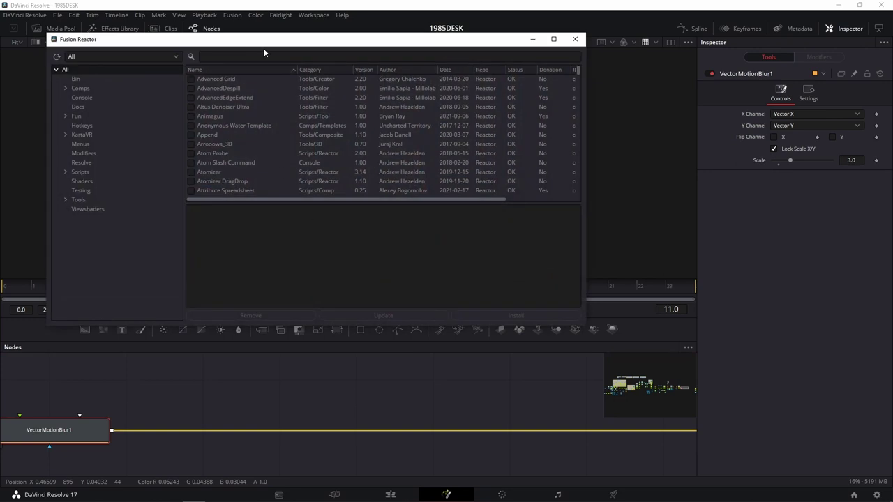
# Search Reactor for 'chroma' and compare the ChromaticDisplacement, XfChroma Fuse and ml_FastChroma packages
pyautogui.click(269, 57)
pyautogui.write('chroma')
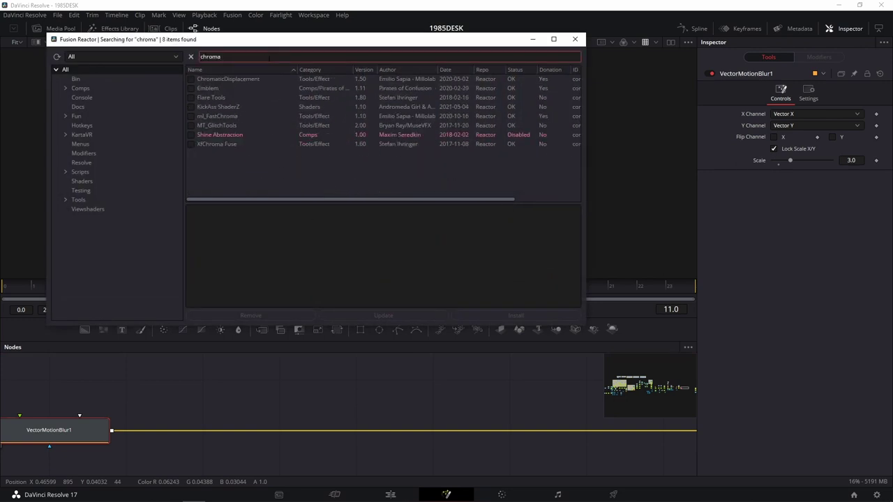
pyautogui.moveTo(286, 43); pyautogui.dragTo(418, 93)
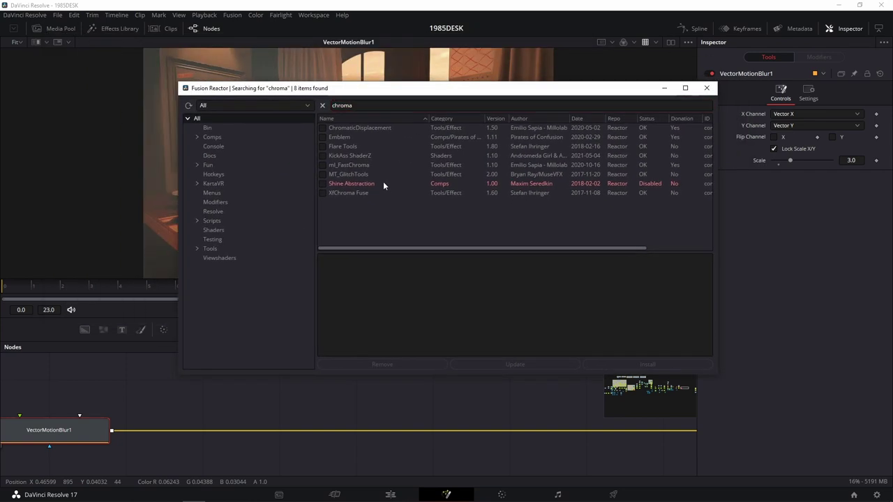
pyautogui.press('super')
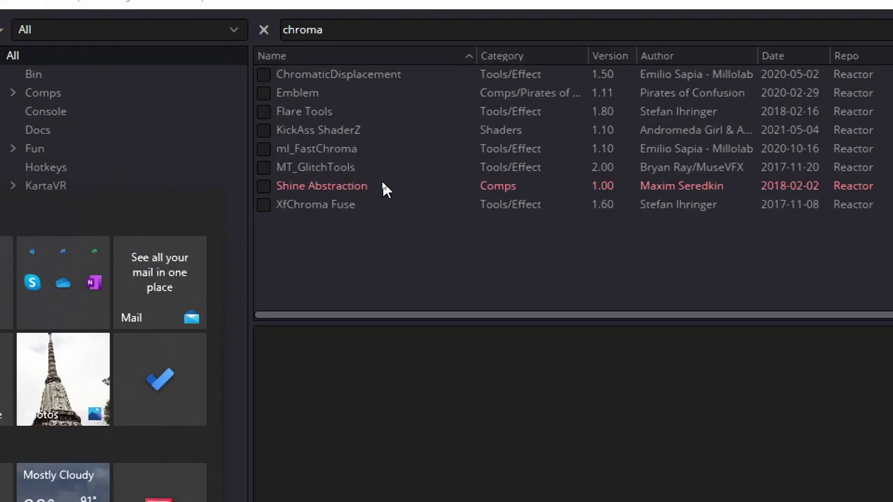
pyautogui.click(500, 397)
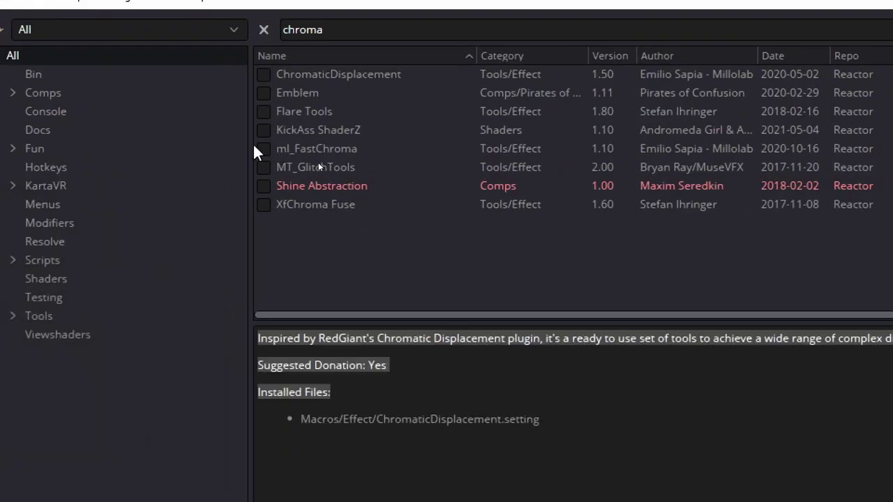
pyautogui.click(291, 206)
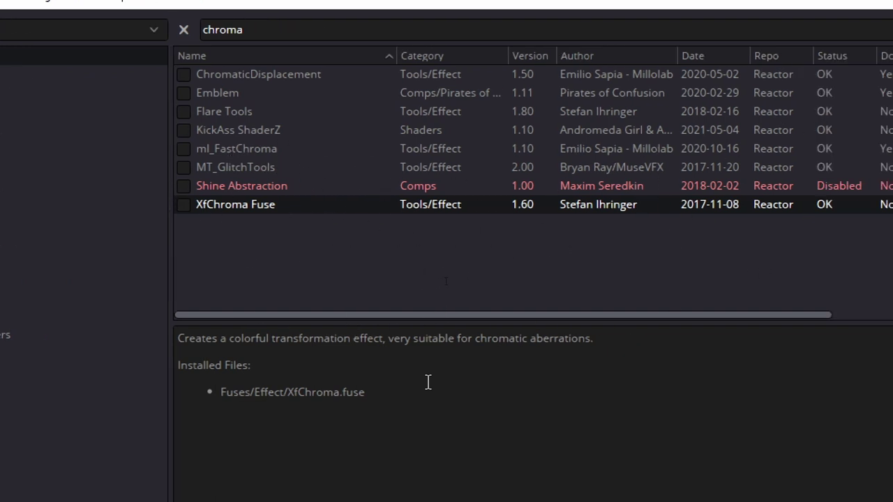
pyautogui.click(239, 148)
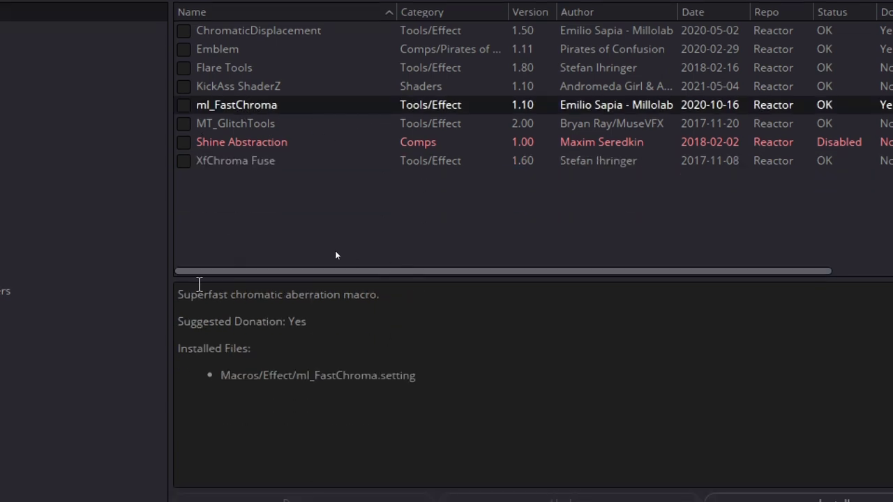
# Install the ml_FastChroma and XfChroma Fuse packages
pyautogui.click(183, 105)
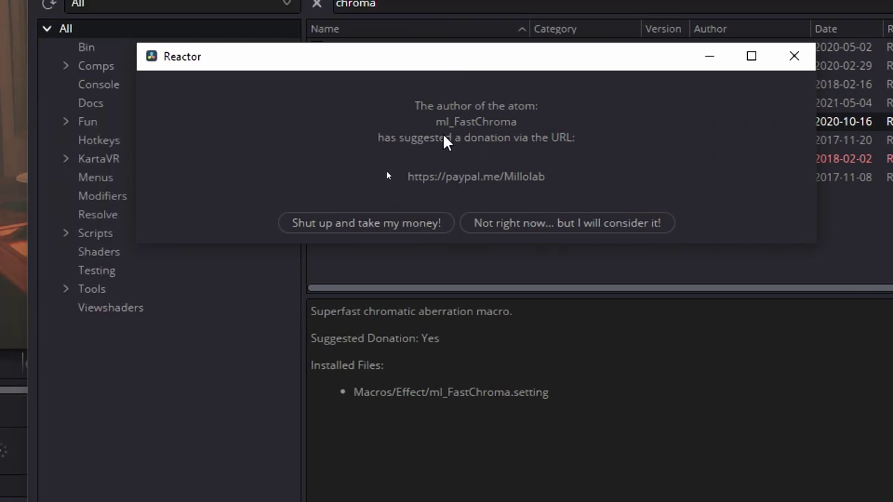
pyautogui.click(654, 222)
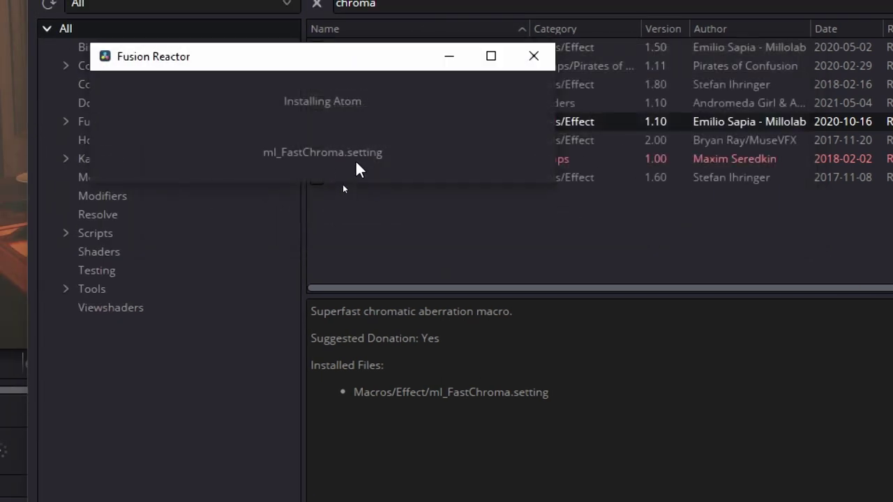
pyautogui.click(317, 177)
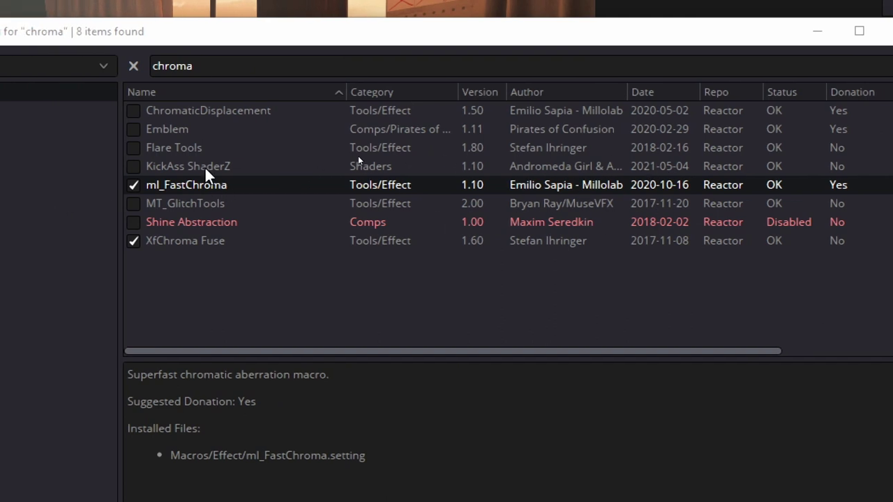
# Browse the KickAss ShaderZ details, clear the search, and close the package manager
pyautogui.click(213, 170)
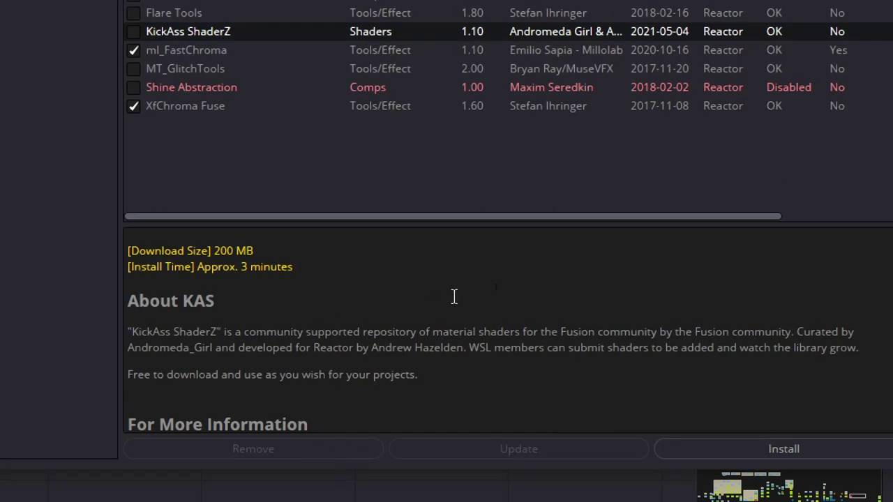
pyautogui.scroll(-3, 421, 303)
pyautogui.scroll(-2, 420, 303)
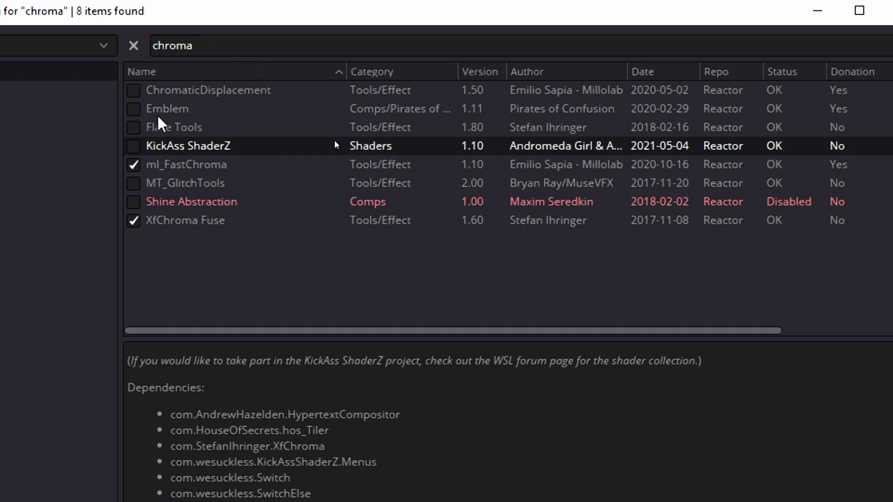
pyautogui.click(218, 46)
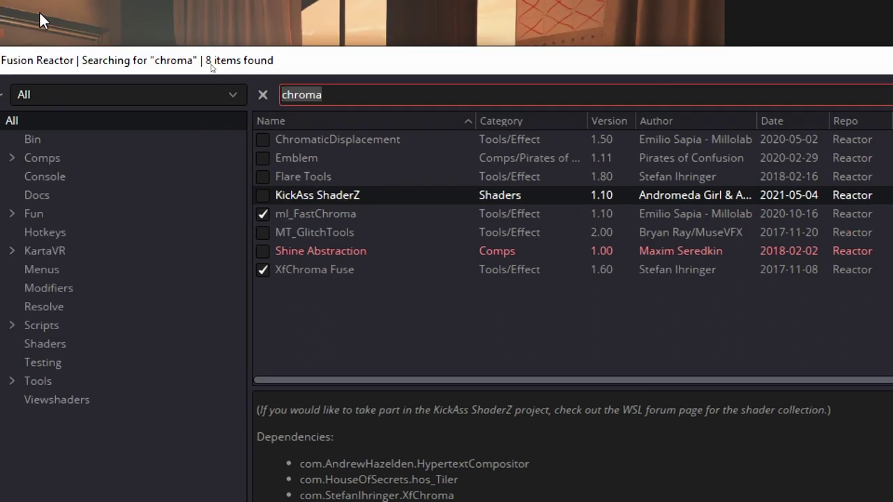
pyautogui.press('BackSpace')
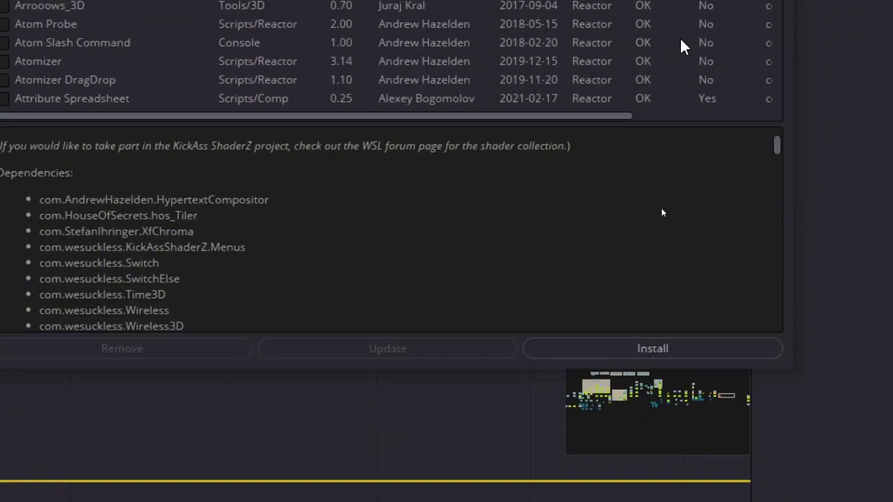
pyautogui.scroll(3, 648, 205)
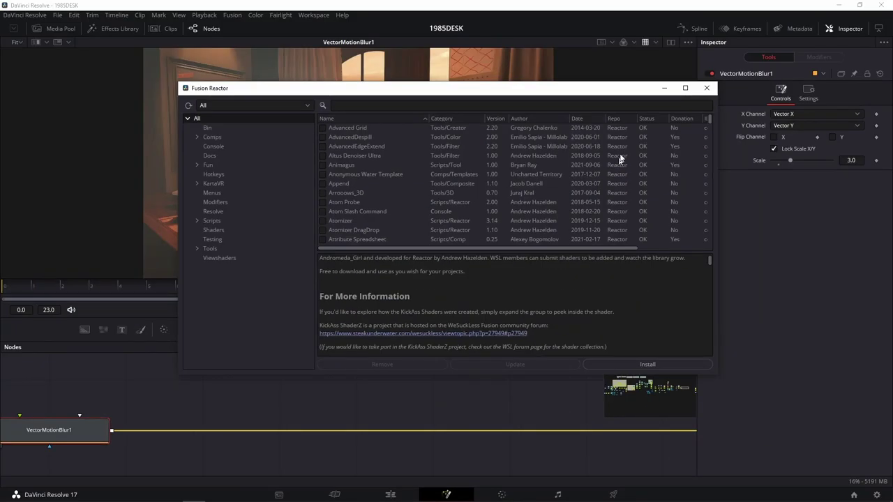
pyautogui.click(706, 89)
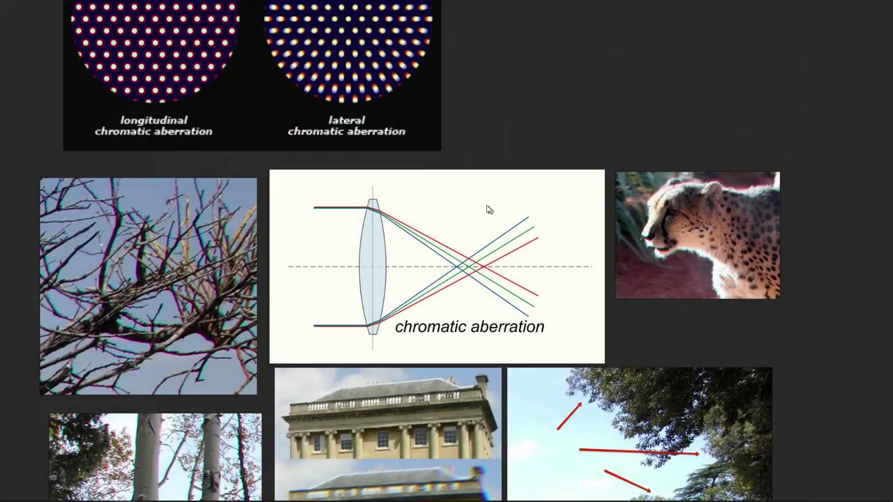
# Launch DaVinci Resolve by searching 'resolve' from the Start menu
pyautogui.press('super')
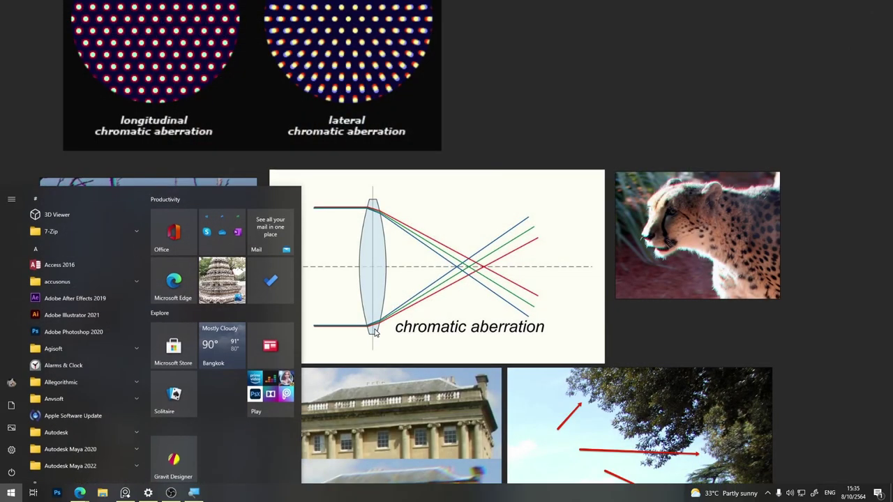
pyautogui.write('resolve')
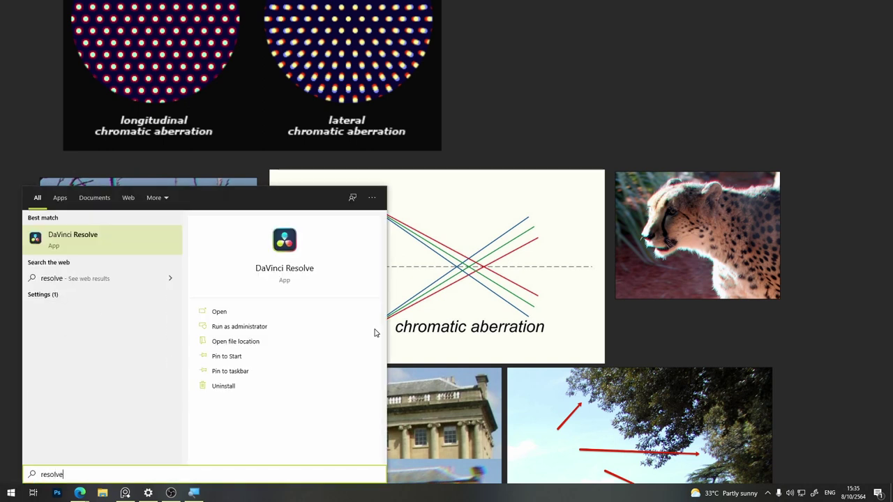
pyautogui.click(130, 241)
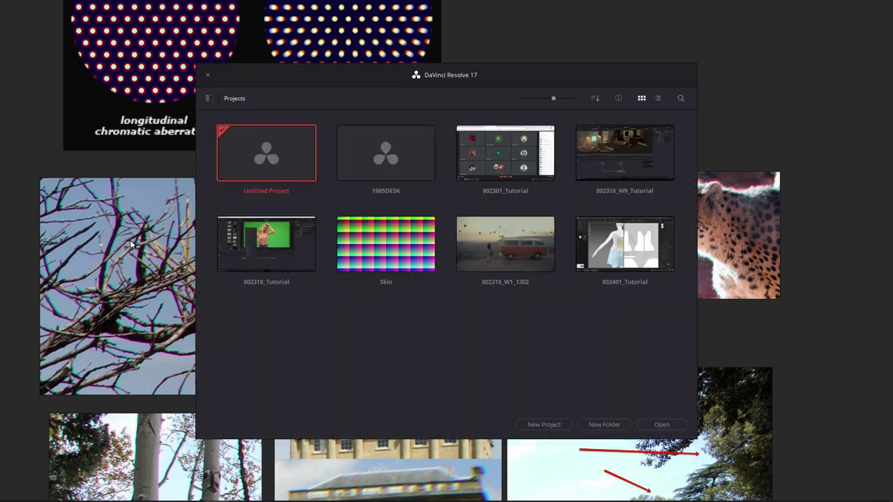
# Reopen 1985DESK and add an ml_FastChroma node, placing it further left
pyautogui.doubleClick(355, 156)
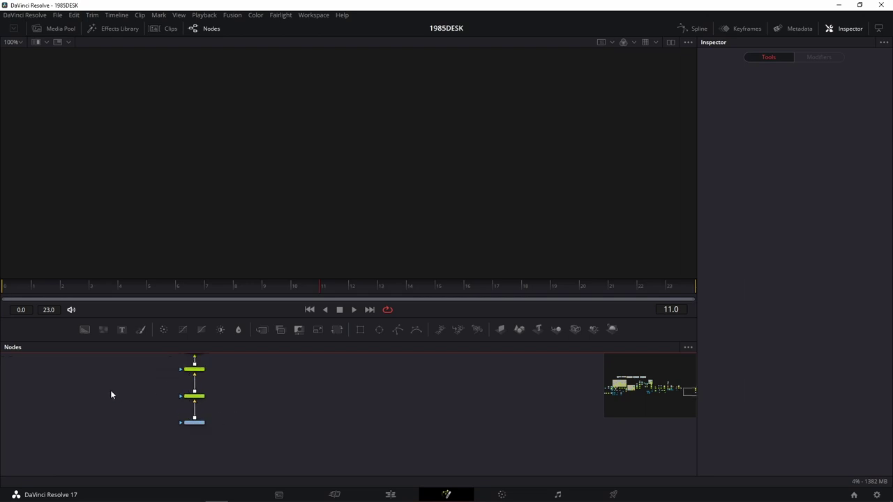
pyautogui.click(166, 372)
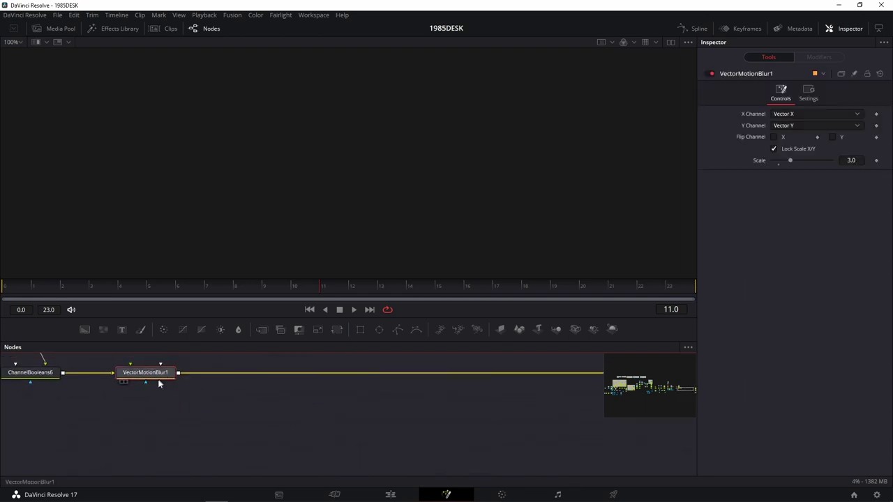
pyautogui.click(276, 419)
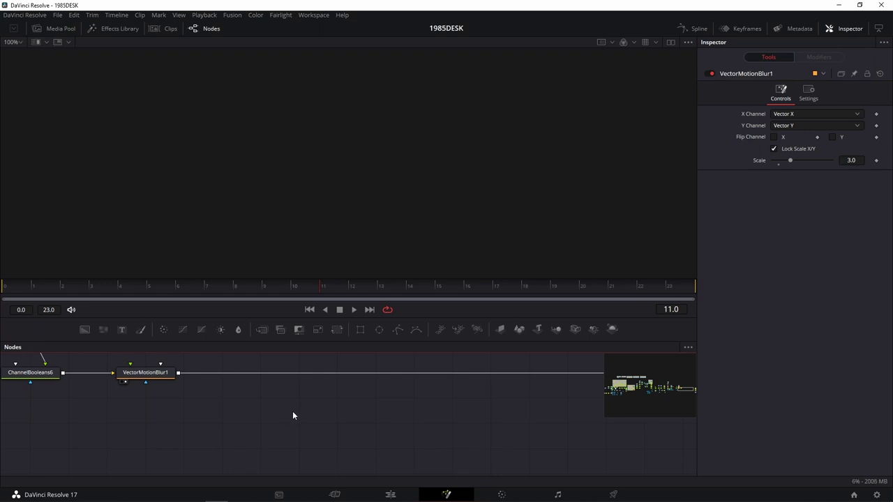
pyautogui.hotkey('shift', 'space')
pyautogui.write('m')
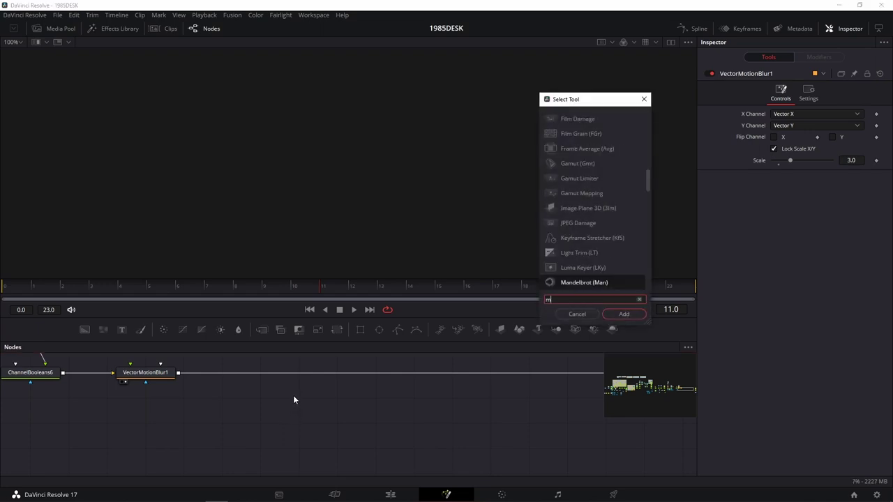
pyautogui.write('l')
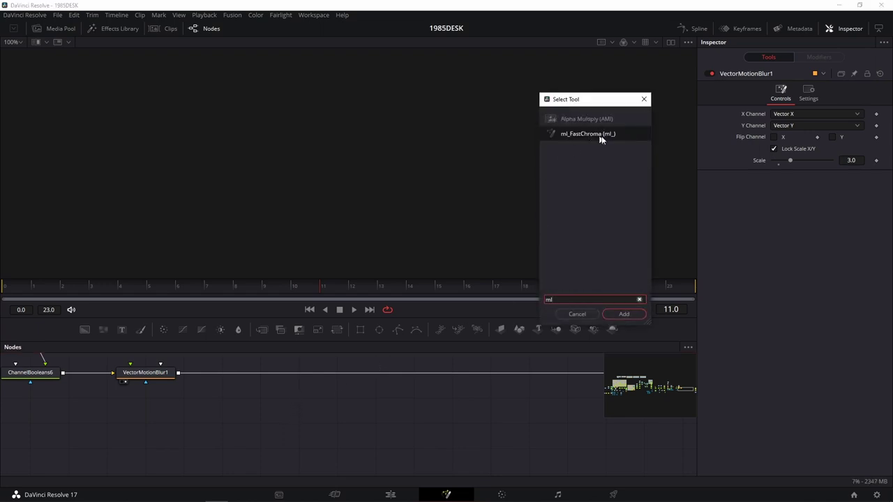
pyautogui.click(624, 314)
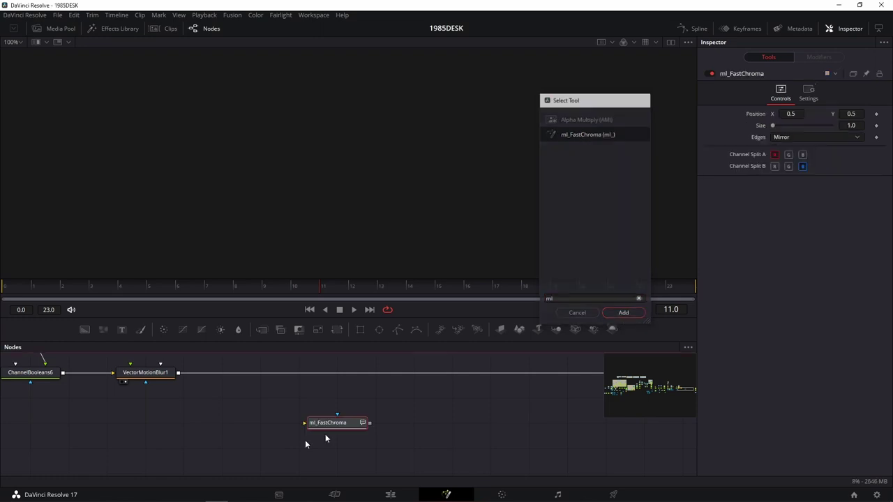
pyautogui.moveTo(321, 424); pyautogui.dragTo(244, 424)
pyautogui.click(363, 412)
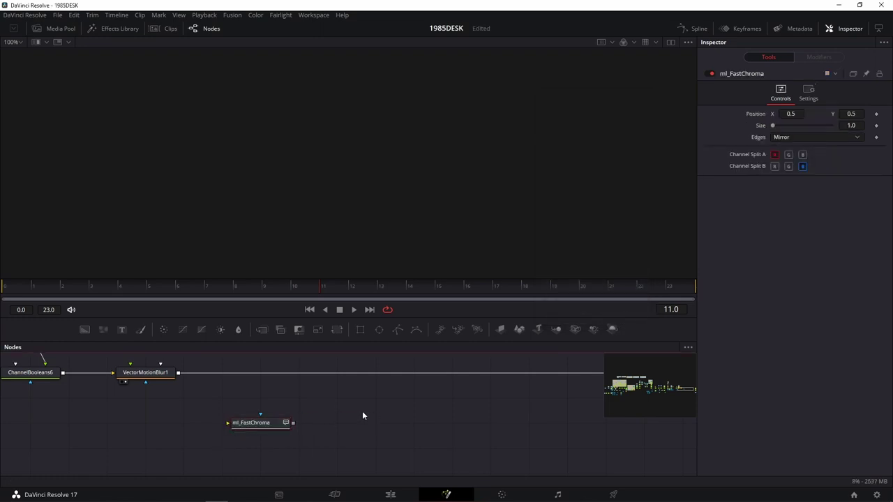
# Add an XfChroma Fuse node through the Shift+Space tool search
pyautogui.hotkey('shift', 'space')
pyautogui.write('xd')
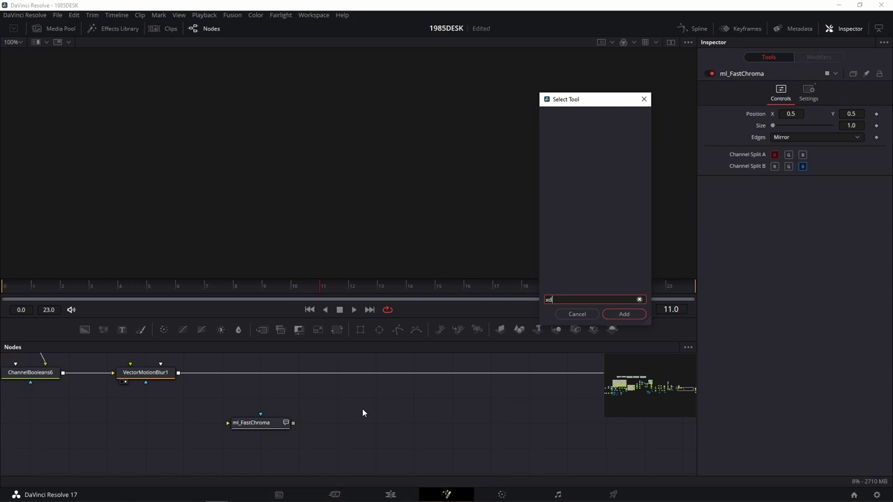
pyautogui.press('BackSpace')
pyautogui.press('BackSpace')
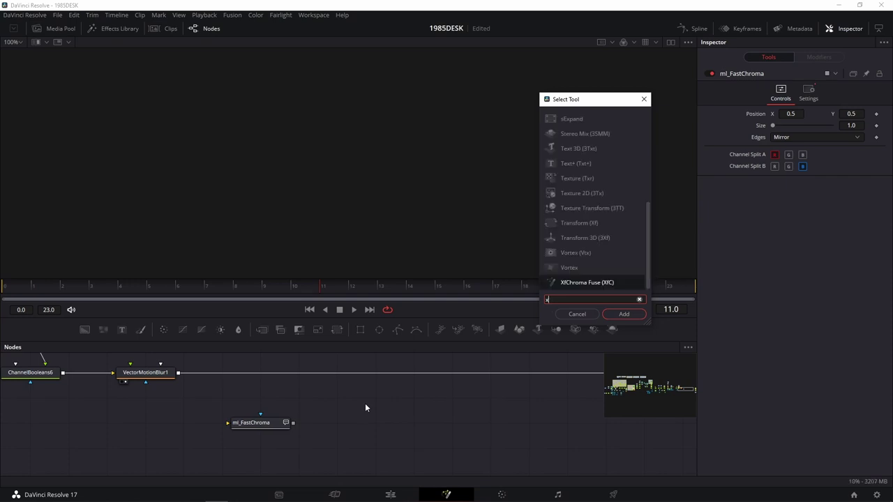
pyautogui.write('f')
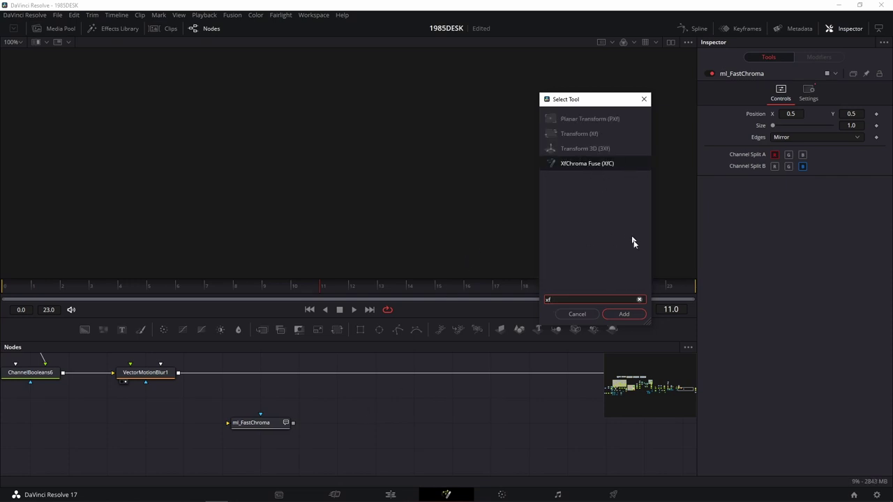
pyautogui.press('Return')
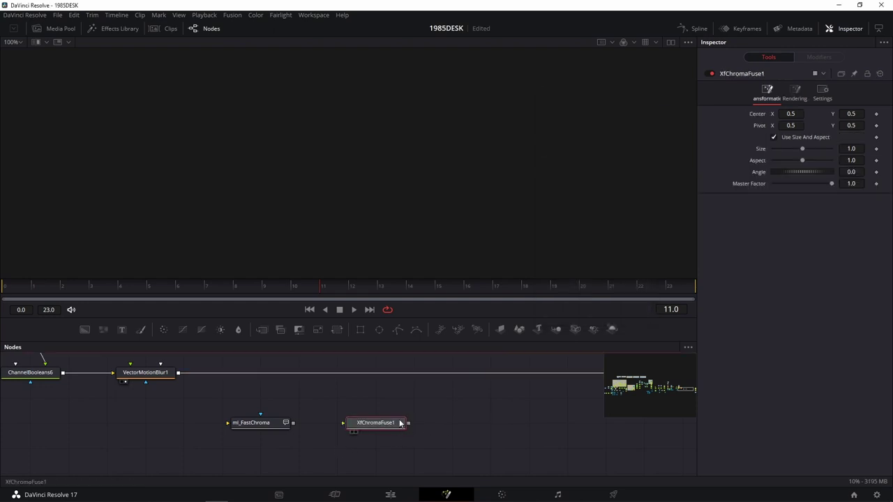
# Inspect the ml_FastChroma and XfChromaFuse1 settings, including XfChroma's Rendering tab
pyautogui.click(264, 426)
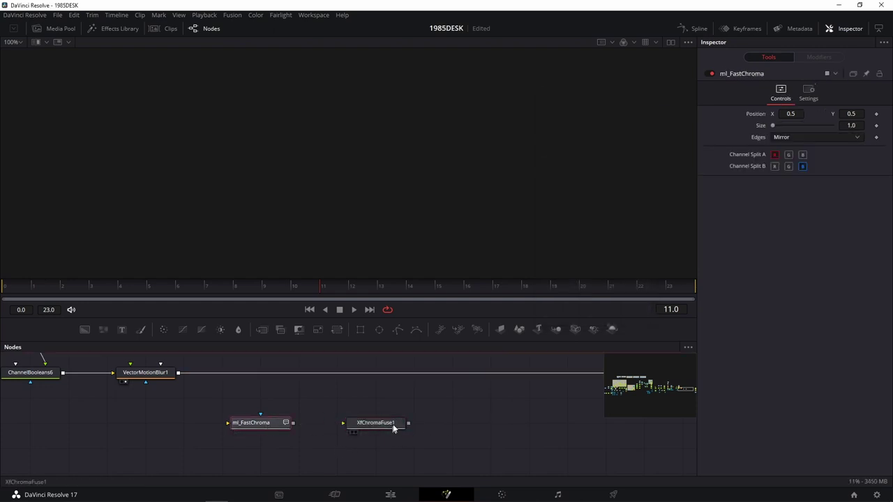
pyautogui.click(374, 424)
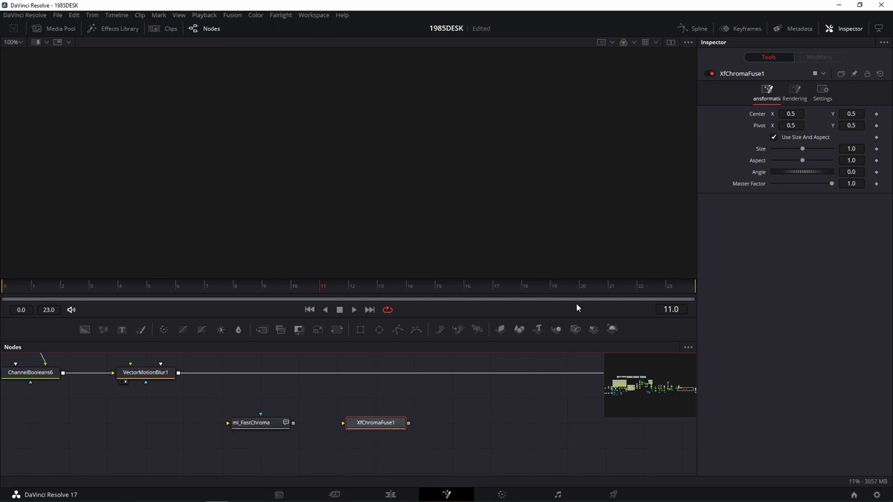
pyautogui.click(795, 90)
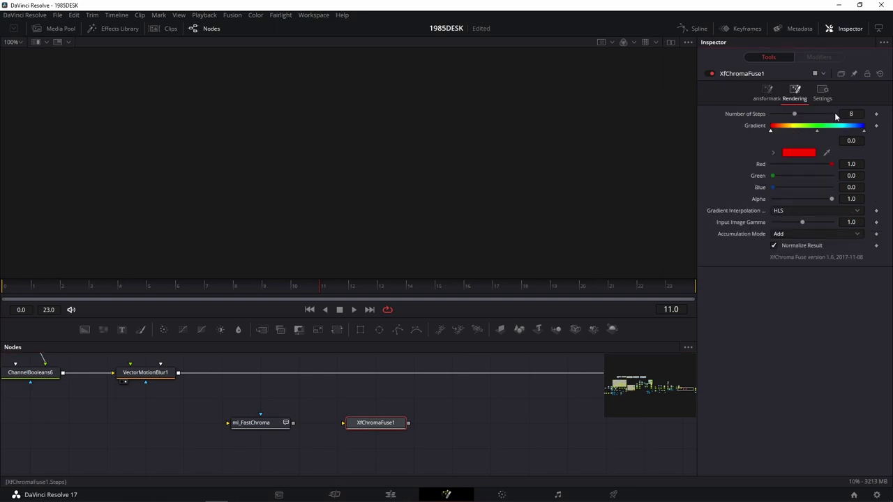
pyautogui.click(260, 423)
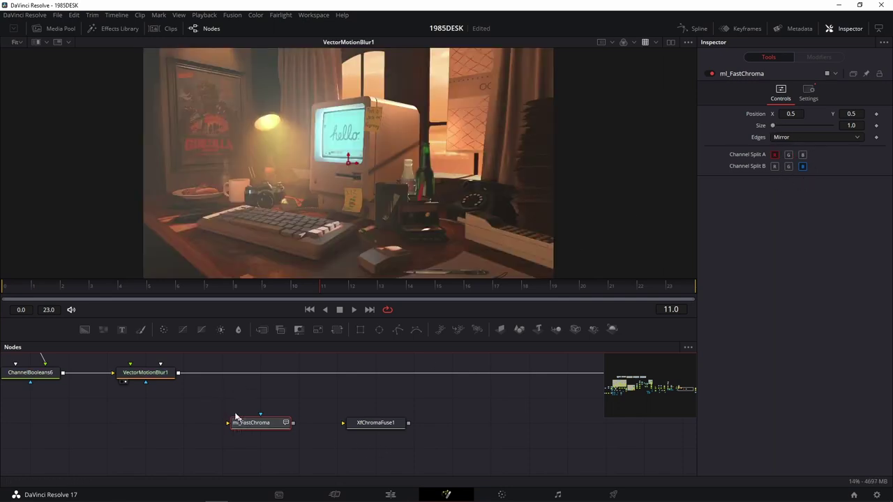
pyautogui.scroll(1, 235, 417)
pyautogui.scroll(-1, 214, 375)
pyautogui.scroll(-1, 214, 375)
pyautogui.scroll(2, 214, 374)
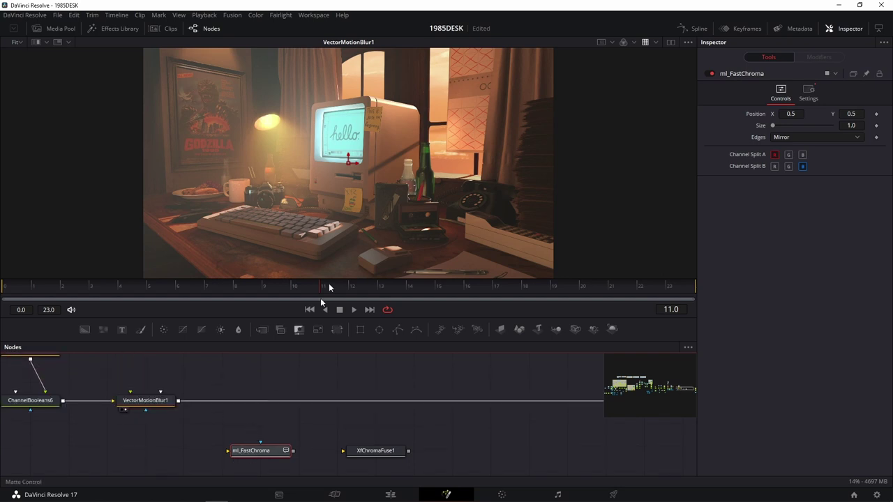
pyautogui.scroll(3, 363, 207)
pyautogui.scroll(4, 424, 138)
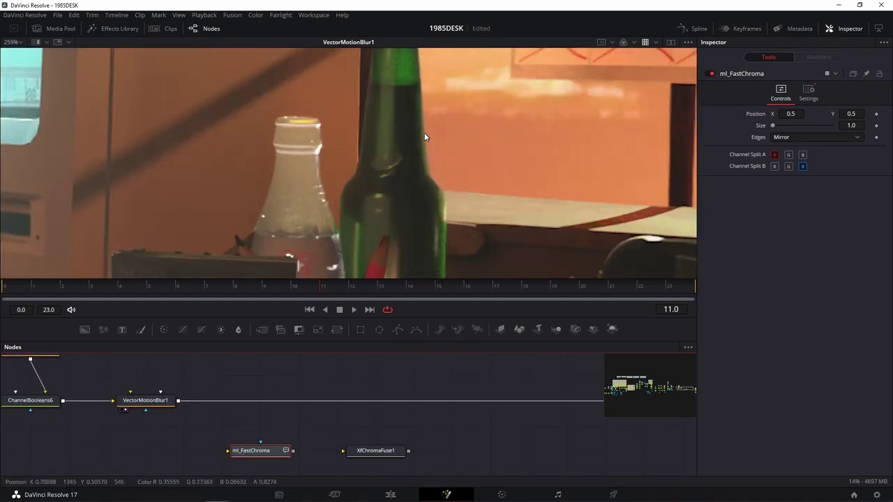
pyautogui.moveTo(425, 137); pyautogui.dragTo(442, 346)
pyautogui.moveTo(411, 151); pyautogui.dragTo(475, 277)
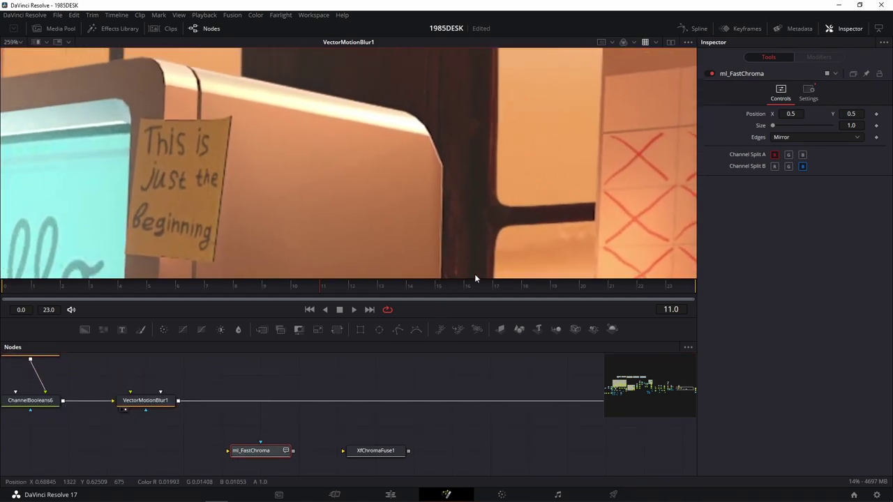
pyautogui.moveTo(261, 454); pyautogui.dragTo(284, 403)
pyautogui.press('1')
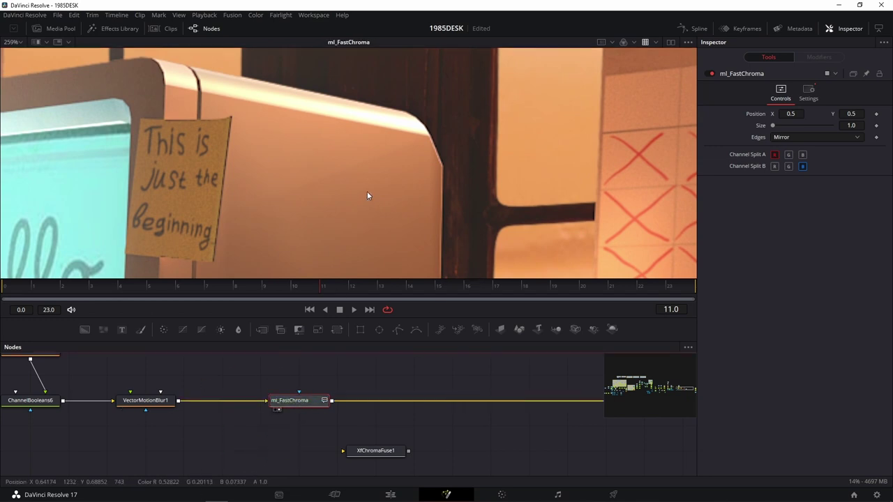
pyautogui.scroll(1, 397, 168)
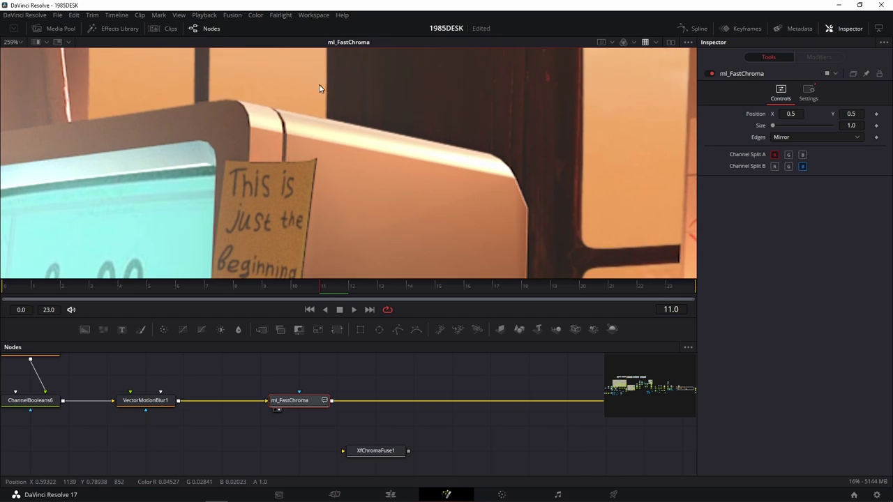
pyautogui.scroll(1, 296, 104)
pyautogui.scroll(1, 296, 104)
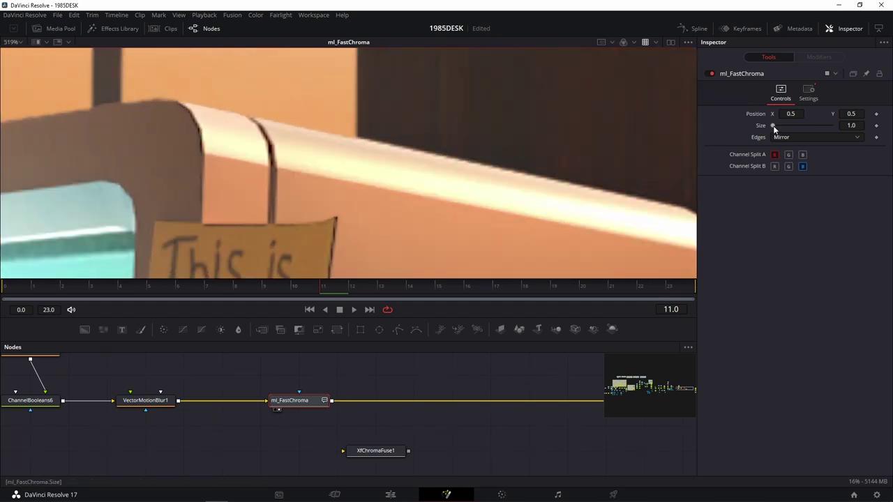
pyautogui.moveTo(773, 126); pyautogui.dragTo(775, 126)
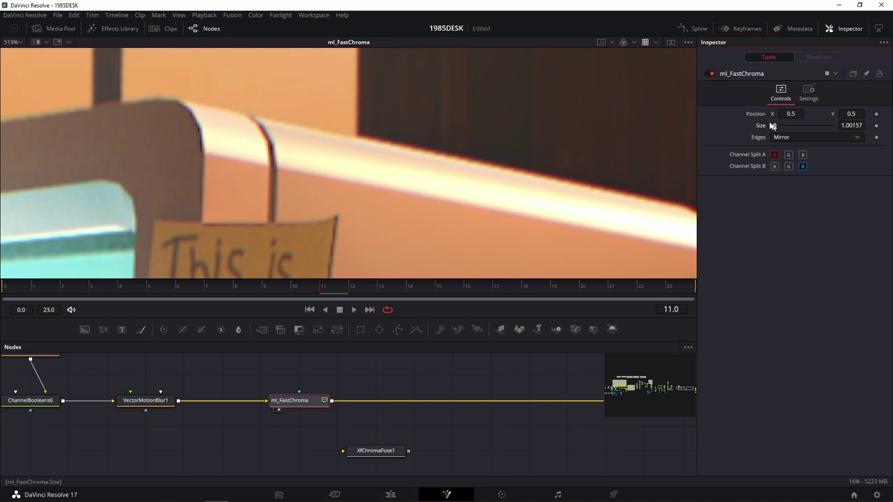
pyautogui.scroll(-1, 454, 109)
pyautogui.scroll(-2, 458, 112)
pyautogui.moveTo(458, 113)
pyautogui.mouseDown()
pyautogui.moveTo(403, 129)
pyautogui.moveTo(381, 95)
pyautogui.mouseUp()
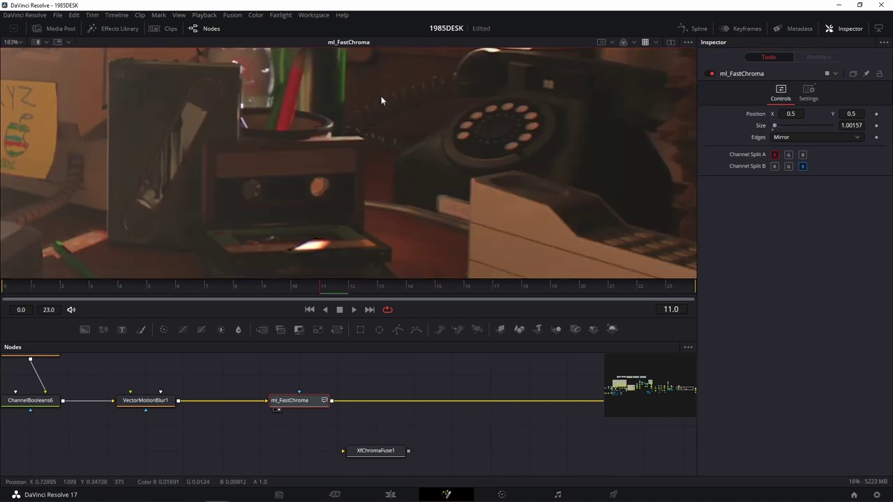
pyautogui.scroll(1, 346, 202)
pyautogui.scroll(1, 318, 221)
pyautogui.moveTo(319, 222)
pyautogui.mouseDown()
pyautogui.moveTo(358, 115)
pyautogui.moveTo(359, 197)
pyautogui.mouseUp()
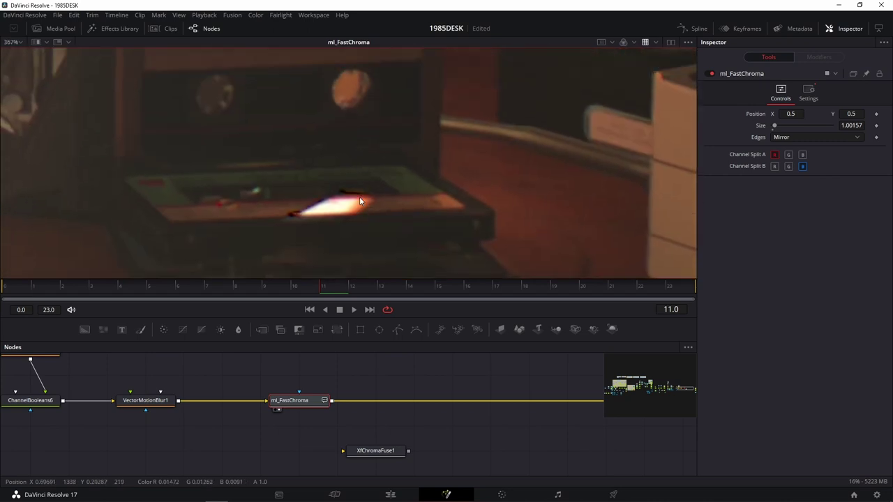
pyautogui.scroll(1, 359, 197)
pyautogui.click(709, 73)
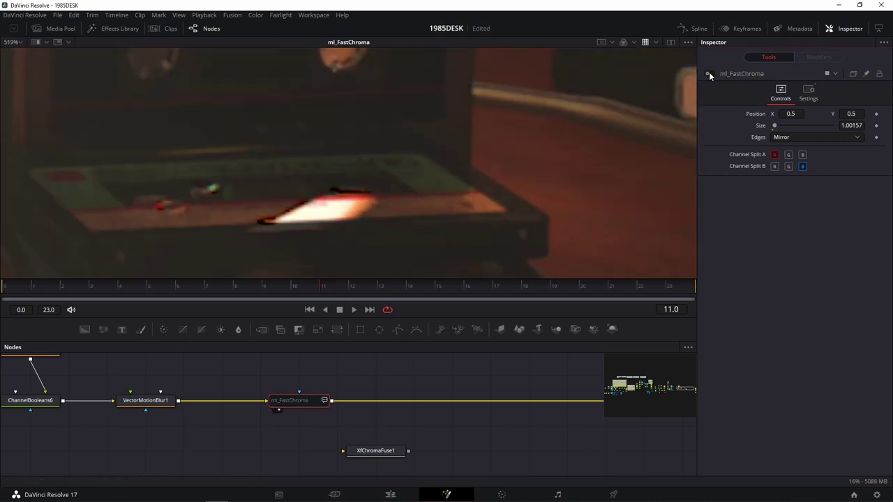
pyautogui.click(710, 73)
pyautogui.click(709, 73)
pyautogui.click(710, 73)
pyautogui.scroll(-1, 436, 137)
pyautogui.scroll(-2, 498, 110)
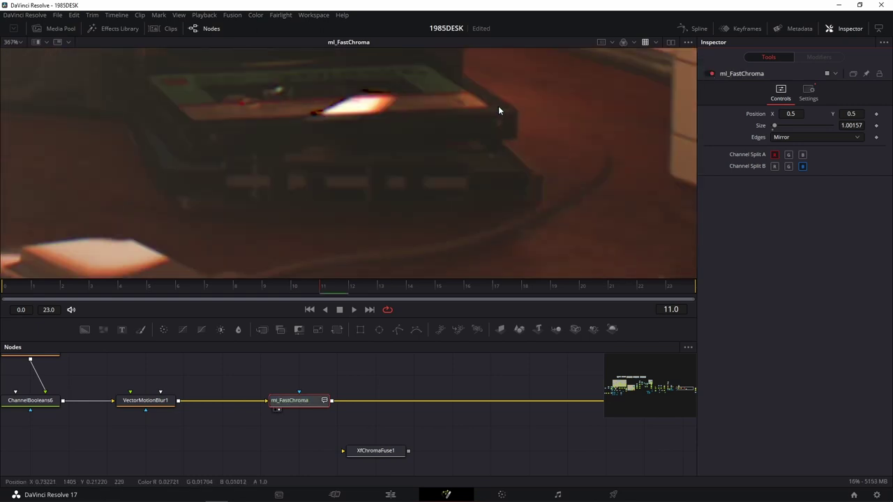
pyautogui.scroll(-2, 346, 194)
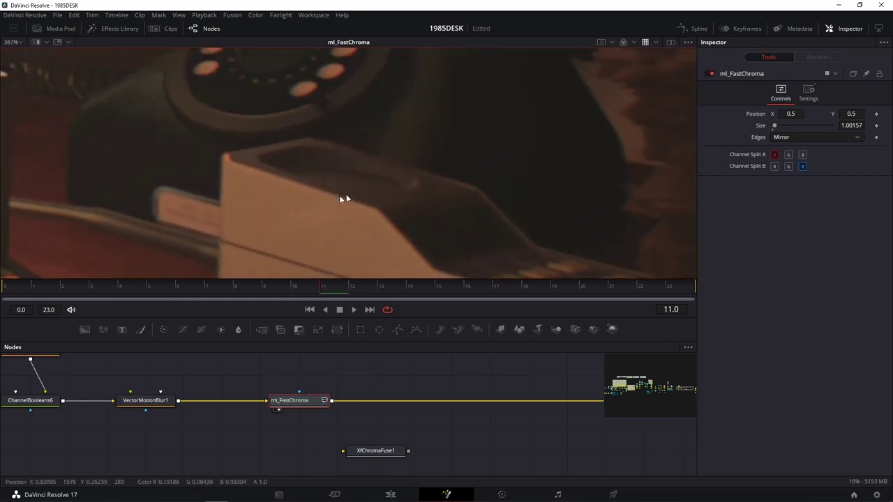
pyautogui.scroll(1, 291, 90)
pyautogui.moveTo(473, 169); pyautogui.dragTo(261, 184)
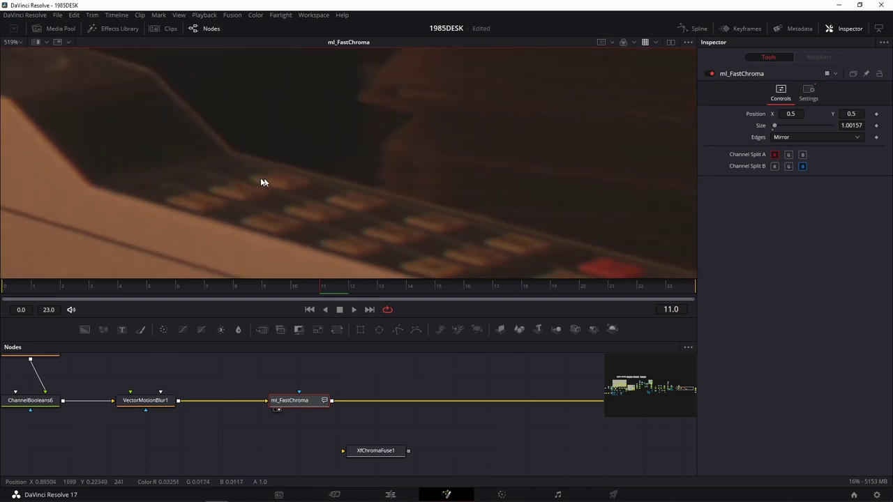
pyautogui.moveTo(331, 199); pyautogui.dragTo(288, 94)
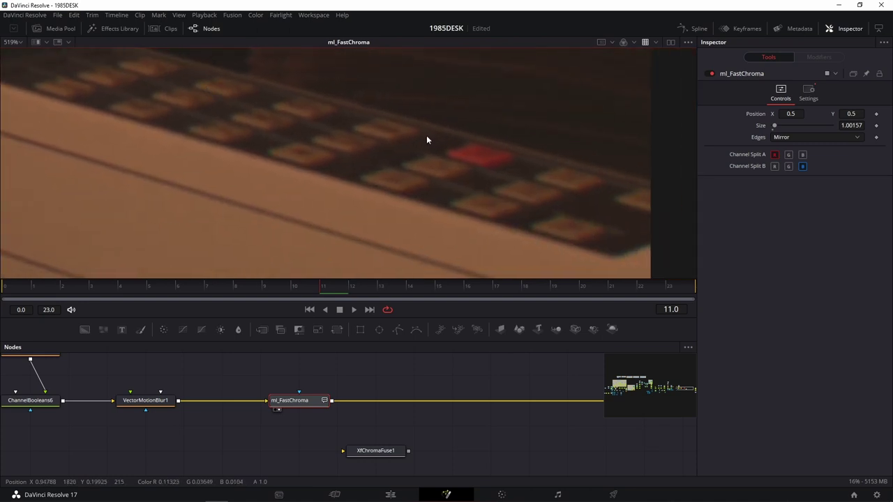
# Lower ml_FastChroma Size to 1.00079 and inspect the bottle and red-X paper
pyautogui.moveTo(774, 125)
pyautogui.mouseDown()
pyautogui.moveTo(801, 127)
pyautogui.moveTo(777, 131)
pyautogui.mouseUp()
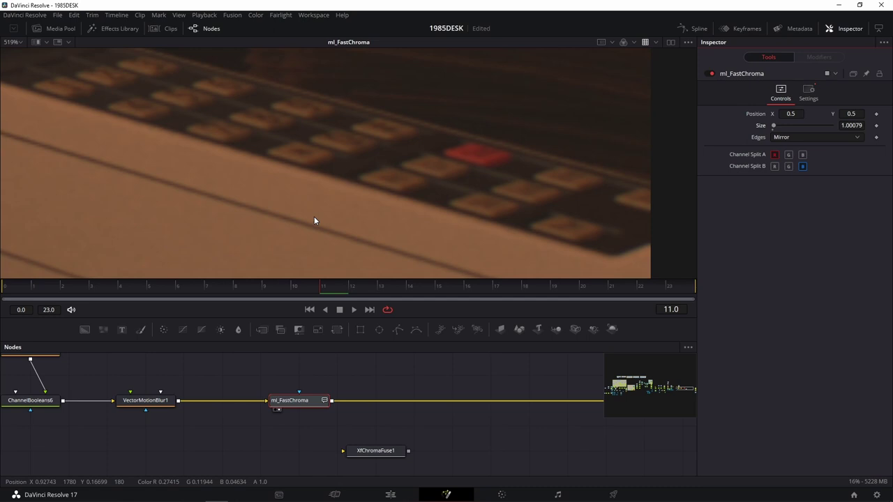
pyautogui.scroll(-10, 303, 184)
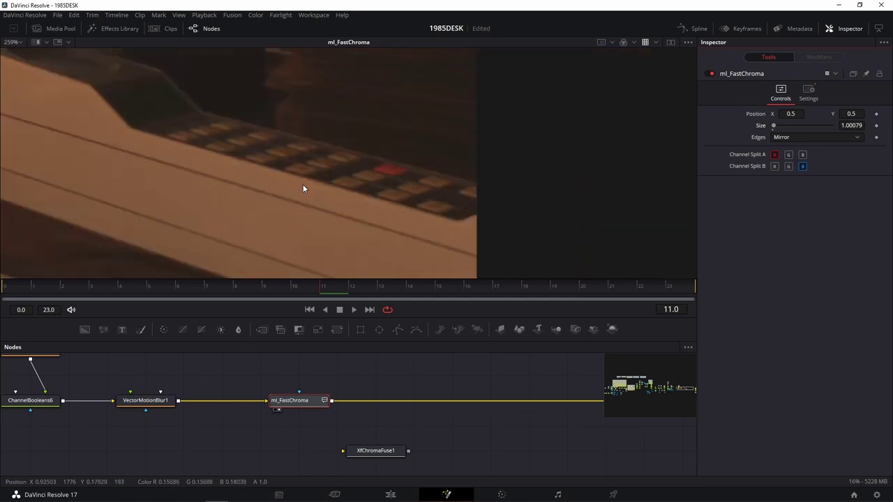
pyautogui.scroll(3, 434, 211)
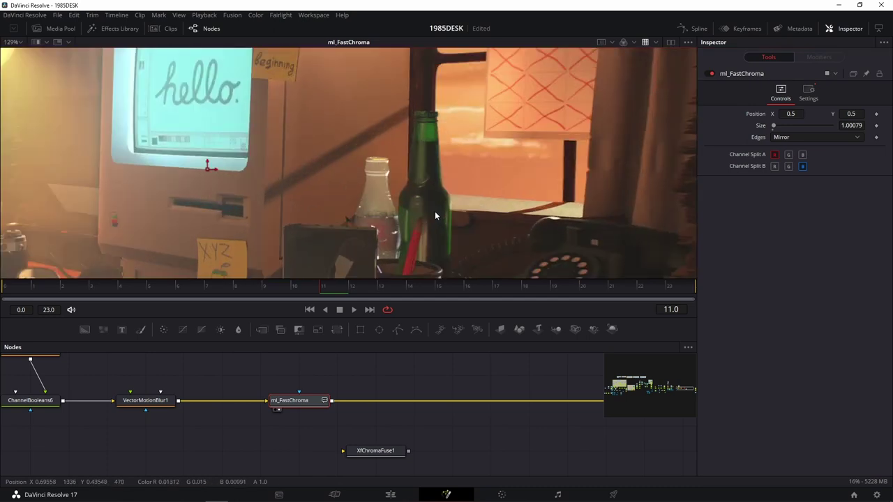
pyautogui.scroll(4, 485, 134)
pyautogui.scroll(3, 471, 143)
pyautogui.moveTo(472, 143)
pyautogui.mouseDown()
pyautogui.moveTo(395, 170)
pyautogui.moveTo(403, 193)
pyautogui.mouseUp()
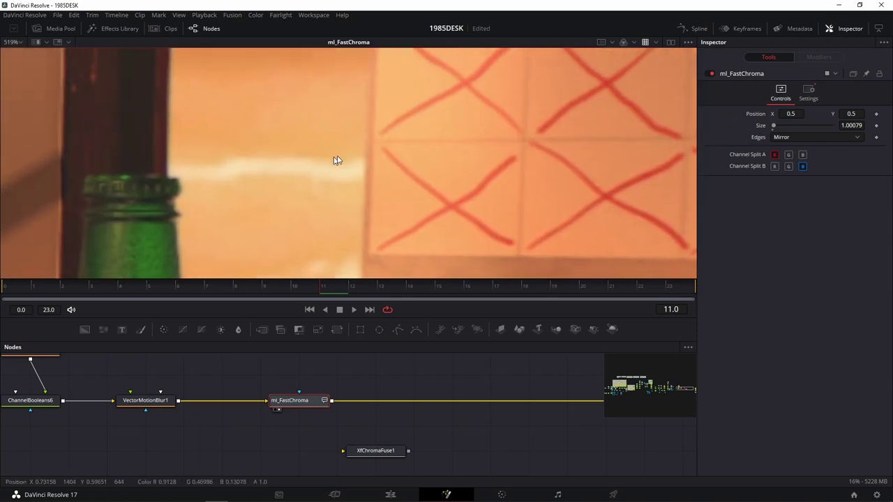
pyautogui.moveTo(335, 160); pyautogui.dragTo(393, 208)
pyautogui.moveTo(383, 148); pyautogui.dragTo(427, 150)
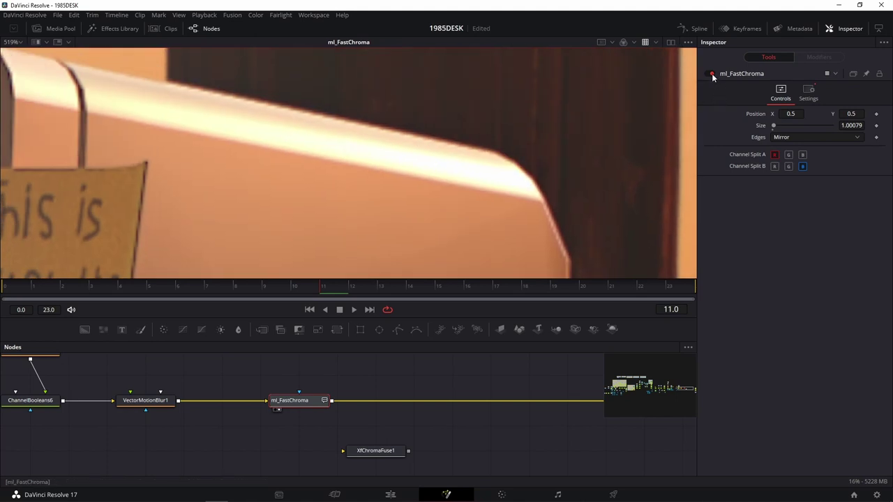
# Toggle ml_FastChroma off and on to compare, checking fringing on the hanging sign and cyan screen
pyautogui.click(712, 73)
pyautogui.click(711, 73)
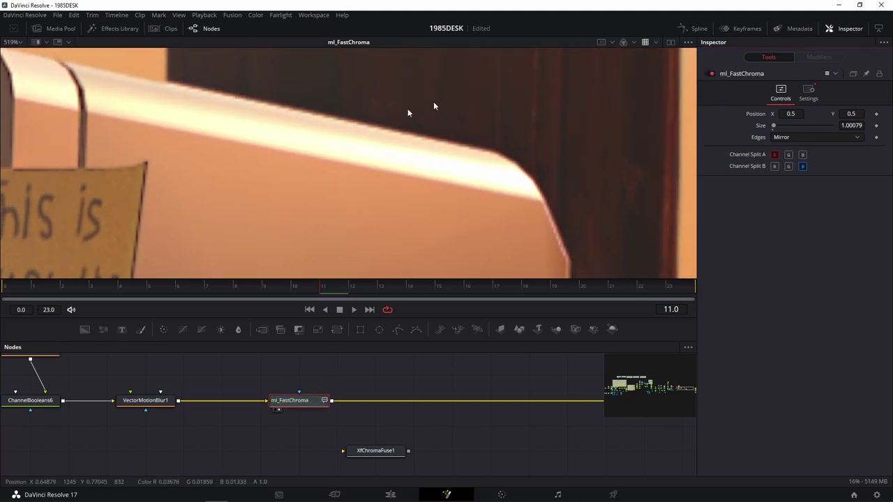
pyautogui.moveTo(433, 104); pyautogui.dragTo(585, 183)
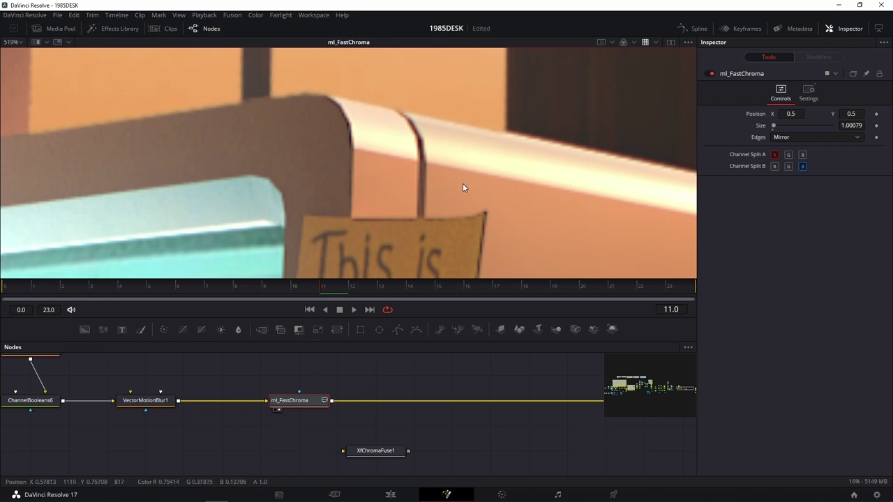
pyautogui.scroll(-2, 463, 183)
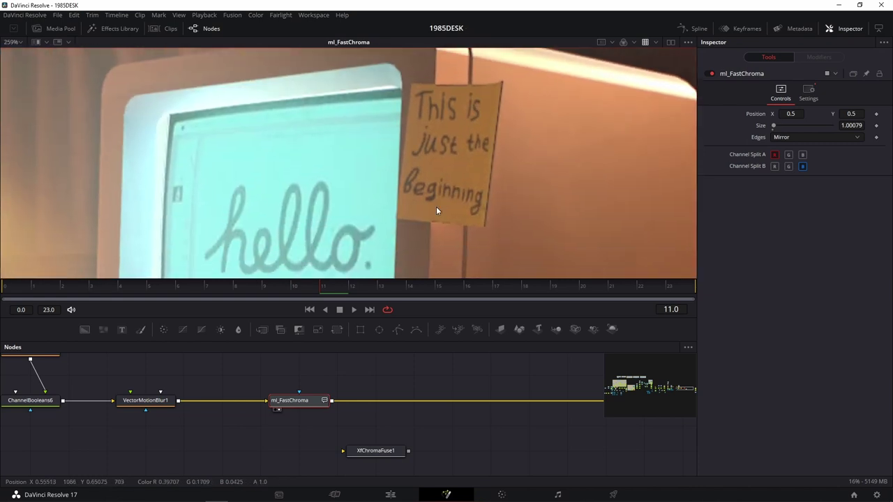
pyautogui.scroll(-2, 446, 202)
pyautogui.scroll(-2, 449, 225)
pyautogui.scroll(-2, 451, 228)
pyautogui.scroll(-2, 451, 228)
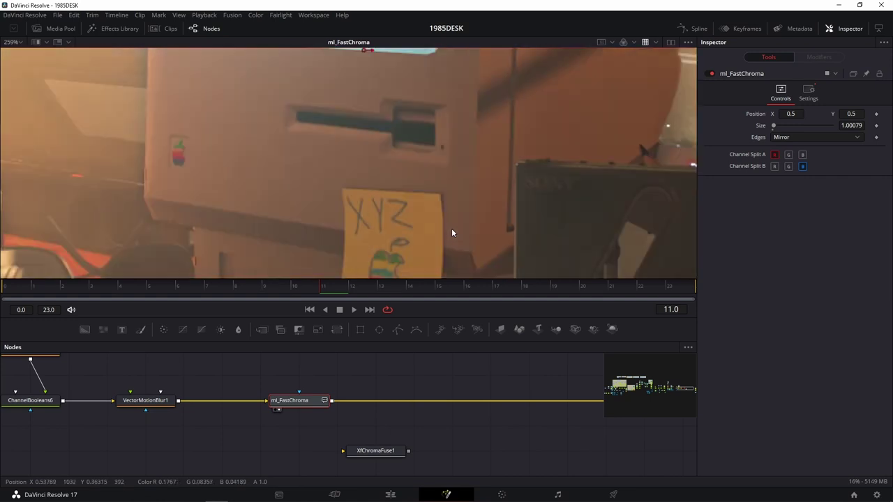
pyautogui.scroll(-3, 460, 234)
pyautogui.scroll(-2, 584, 143)
pyautogui.scroll(-2, 430, 160)
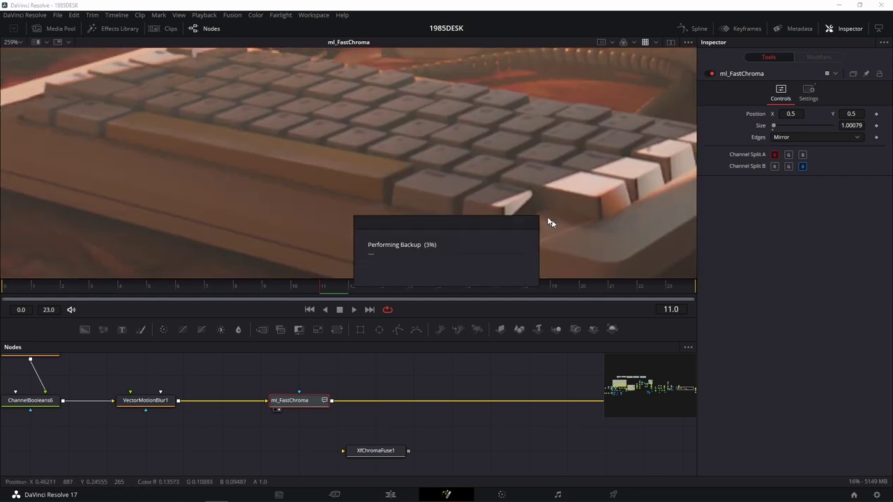
pyautogui.scroll(2, 464, 166)
pyautogui.scroll(3, 372, 169)
pyautogui.scroll(3, 442, 265)
pyautogui.scroll(2, 517, 183)
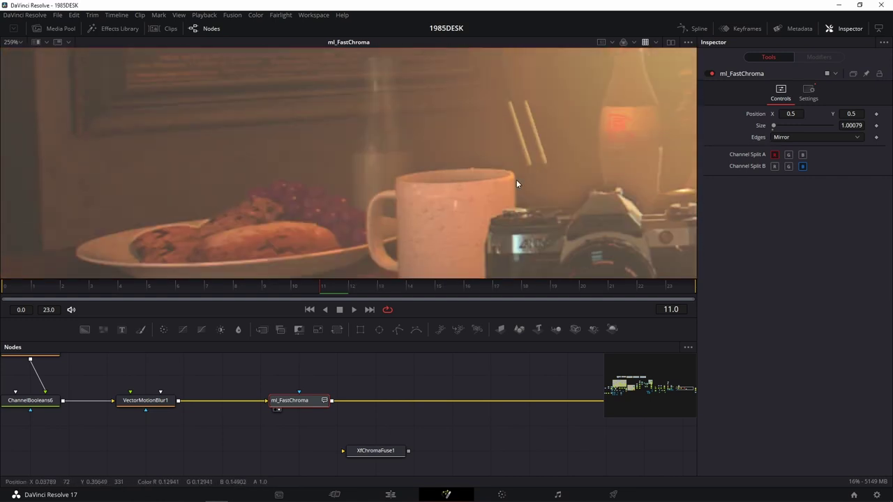
pyautogui.scroll(-2, 516, 179)
pyautogui.scroll(2, 510, 156)
pyautogui.scroll(1, 532, 207)
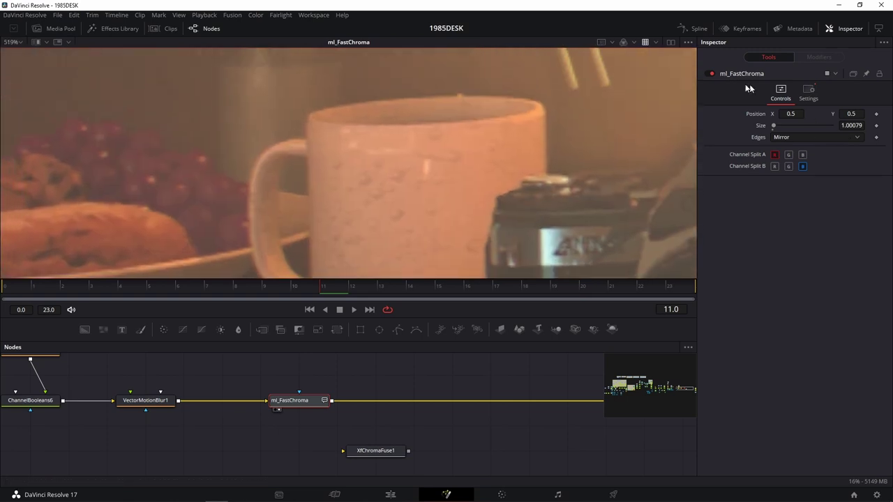
# Compare ml_FastChroma on and off while framing the whole desk scene in the viewer
pyautogui.click(710, 73)
pyautogui.click(710, 74)
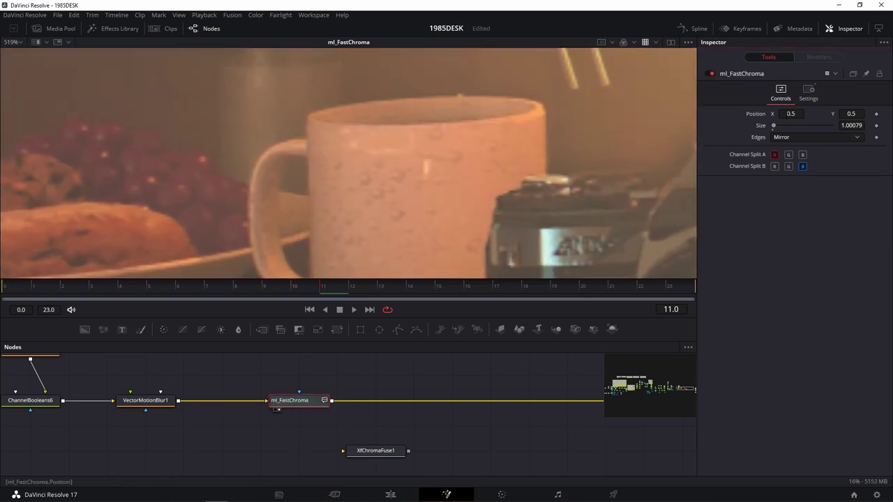
pyautogui.click(856, 126)
pyautogui.scroll(2, 851, 125)
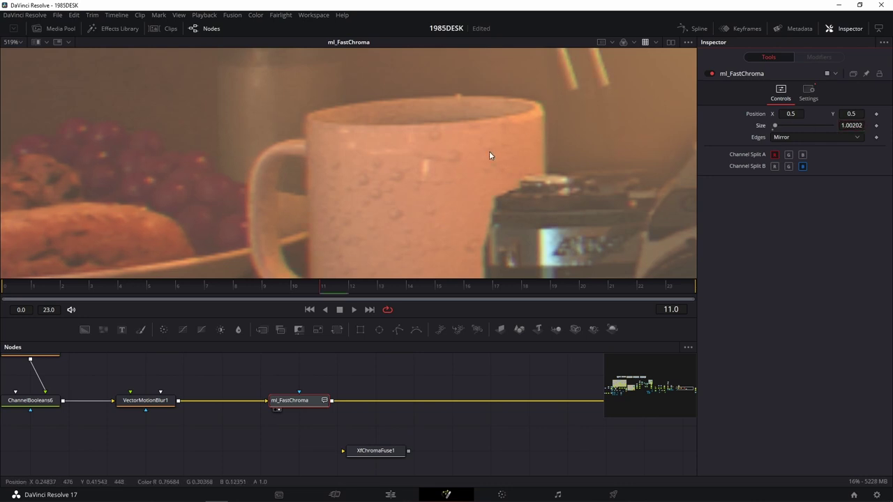
pyautogui.moveTo(489, 151); pyautogui.dragTo(430, 168)
pyautogui.hotkey('ctrl', 'f')
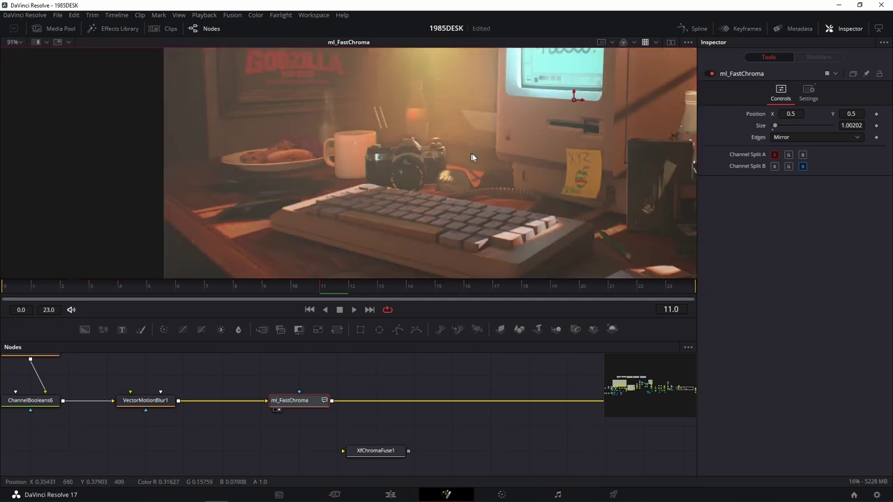
pyautogui.scroll(-2, 385, 136)
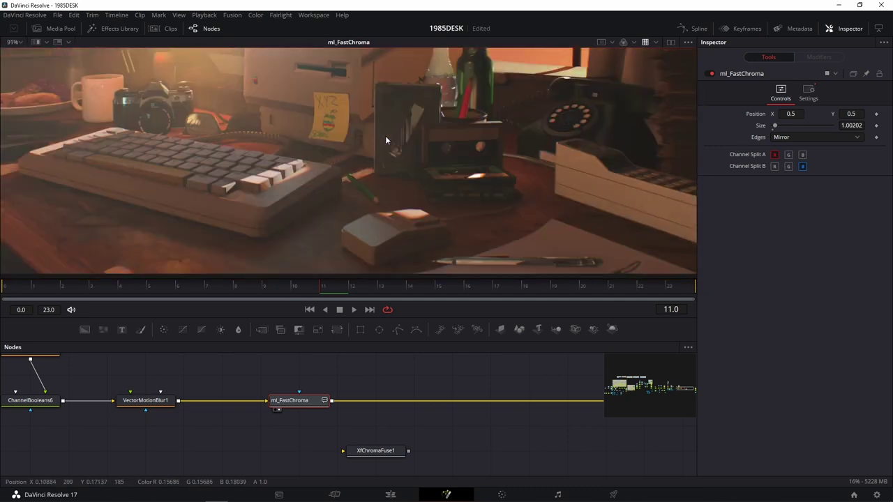
pyautogui.scroll(-2, 385, 135)
pyautogui.moveTo(350, 91); pyautogui.dragTo(395, 154)
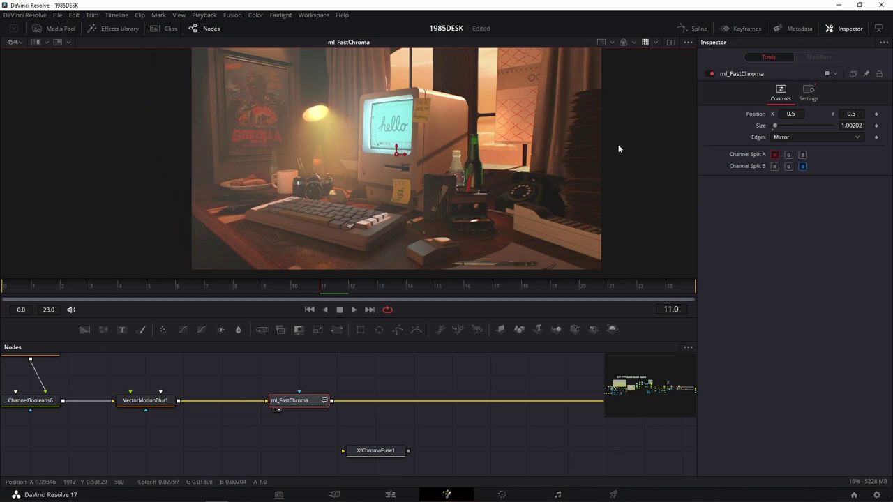
pyautogui.scroll(1, 468, 221)
pyautogui.scroll(4, 433, 182)
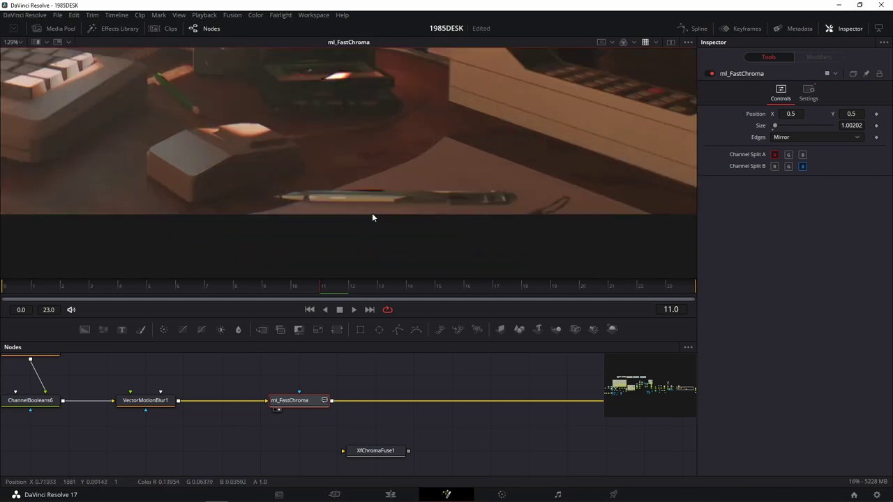
pyautogui.scroll(2, 427, 172)
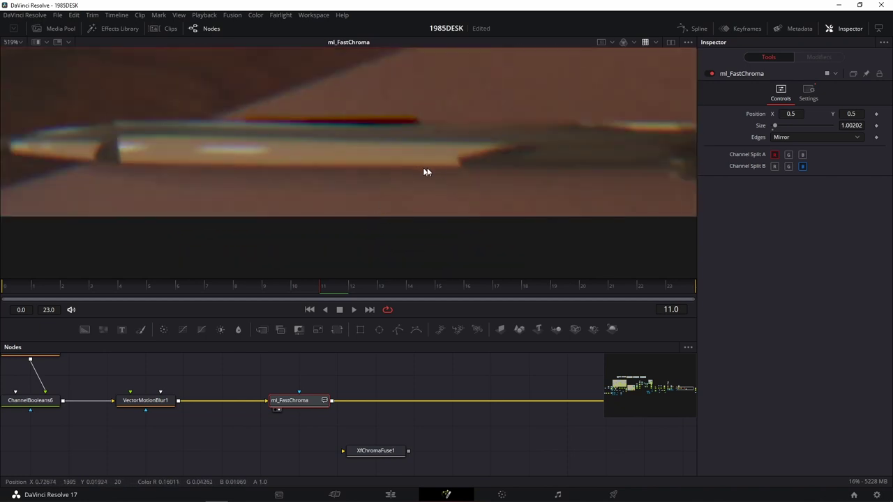
# Compare the chromatic aberration on and off on a close-up of the plate, mug and keyboard
pyautogui.click(710, 73)
pyautogui.click(711, 72)
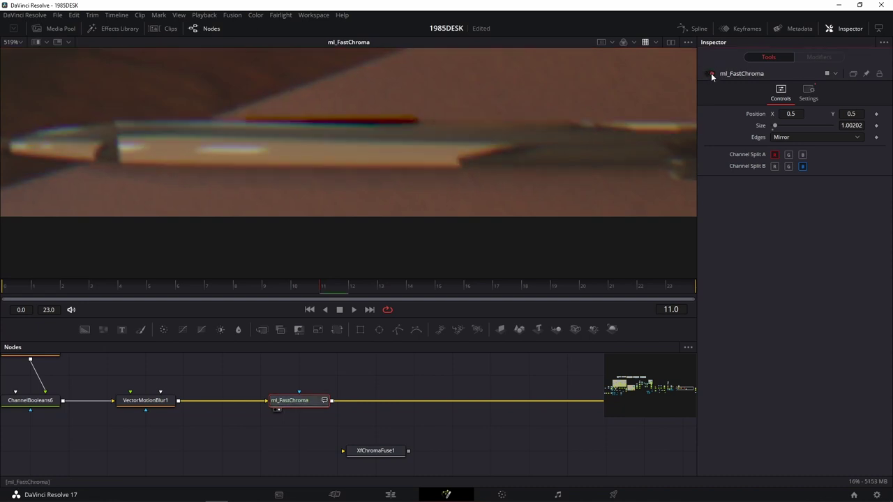
pyautogui.scroll(-4, 410, 153)
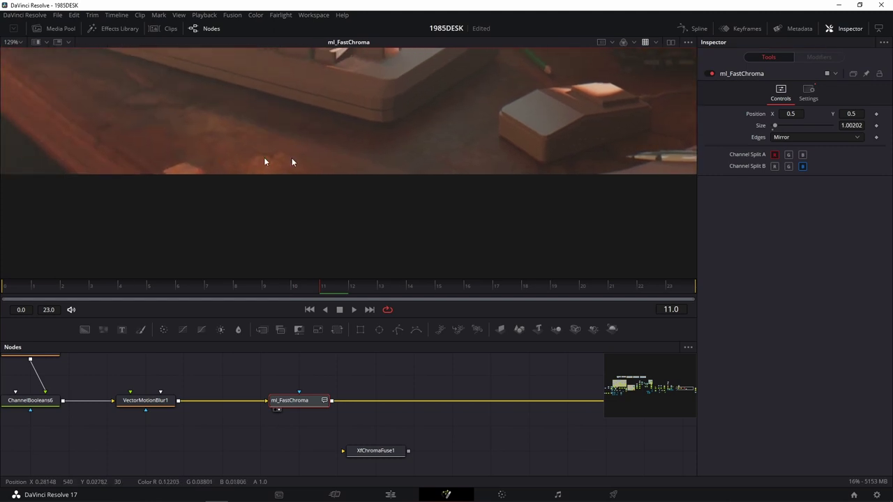
pyautogui.moveTo(311, 136); pyautogui.dragTo(397, 167)
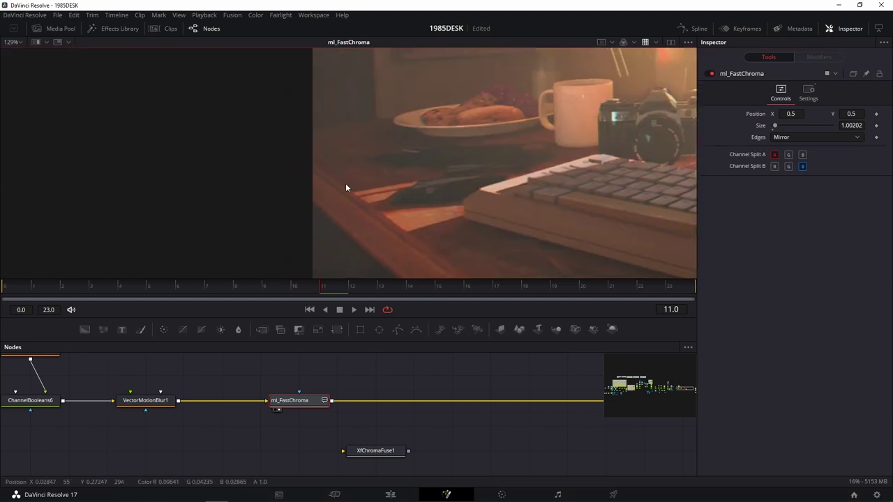
pyautogui.scroll(4, 393, 202)
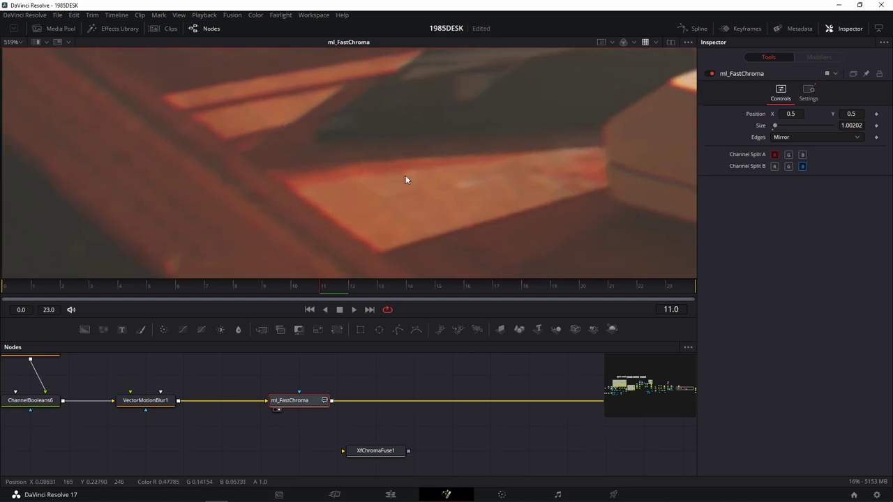
pyautogui.moveTo(405, 175); pyautogui.dragTo(440, 182)
pyautogui.click(709, 73)
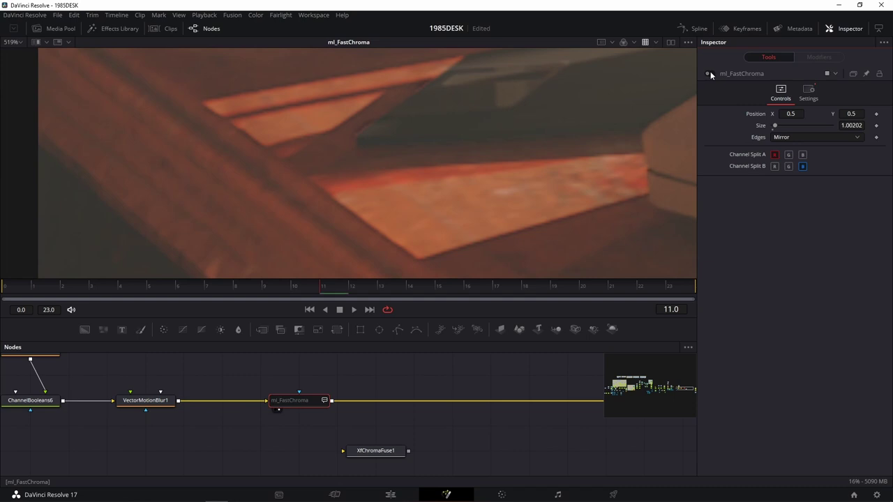
pyautogui.click(710, 73)
pyautogui.scroll(-3, 391, 163)
pyautogui.scroll(-3, 393, 164)
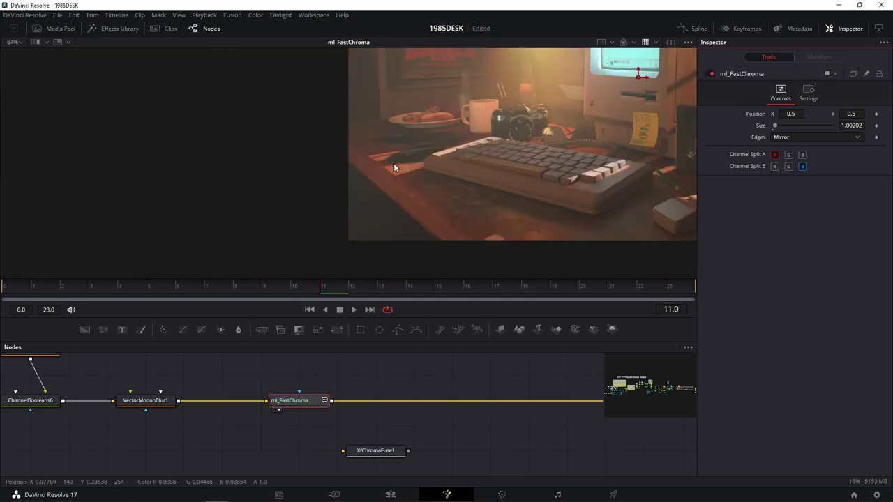
# Lower the ml_FastChroma Size slightly and compare the effect on and off again
pyautogui.scroll(3, 452, 183)
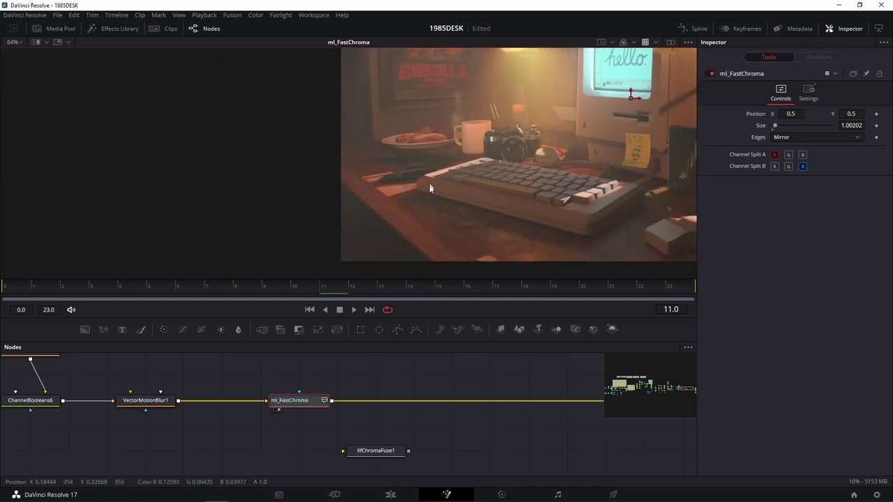
pyautogui.scroll(3, 426, 184)
pyautogui.scroll(2, 427, 163)
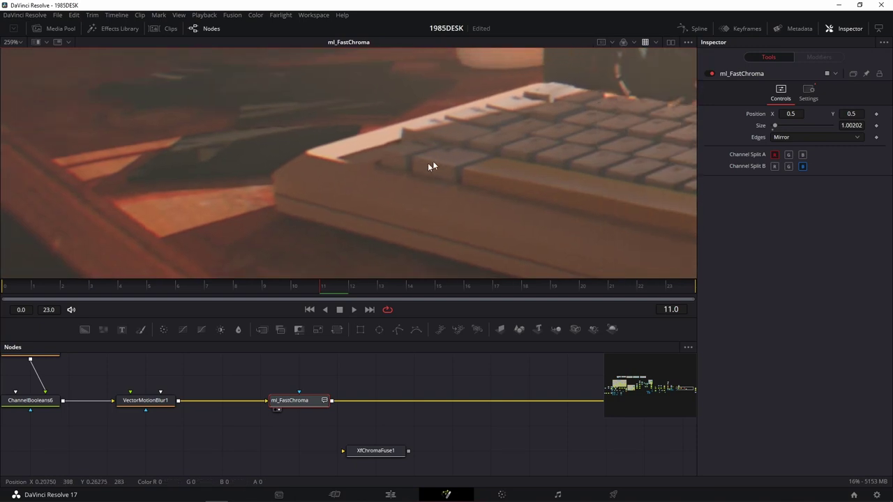
pyautogui.scroll(1, 361, 177)
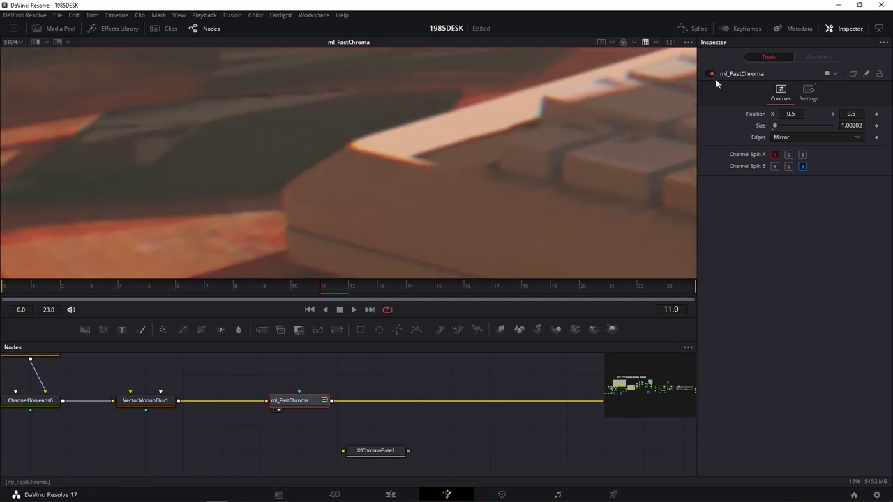
pyautogui.click(709, 73)
pyautogui.click(709, 73)
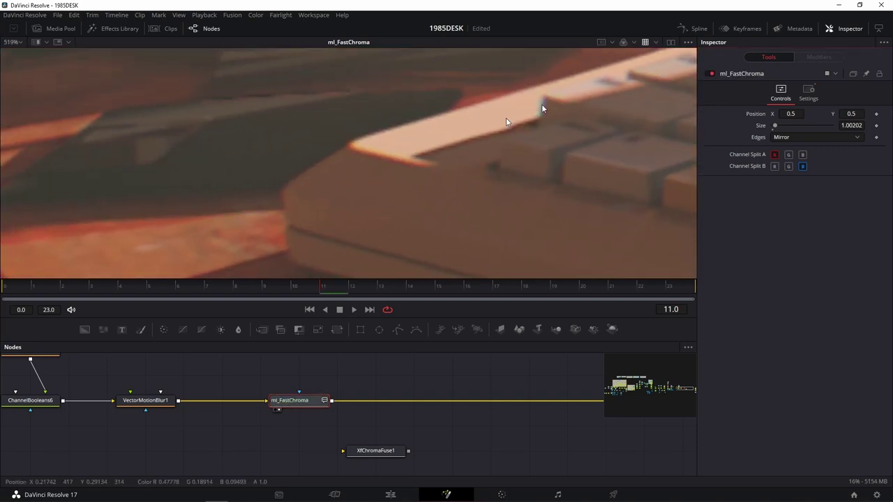
pyautogui.scroll(-1, 443, 145)
pyautogui.scroll(2, 434, 150)
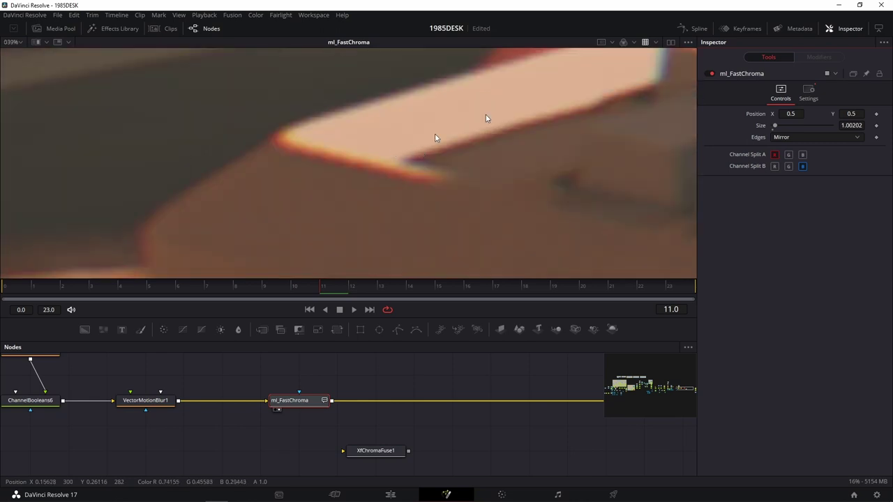
pyautogui.moveTo(866, 128); pyautogui.dragTo(863, 128)
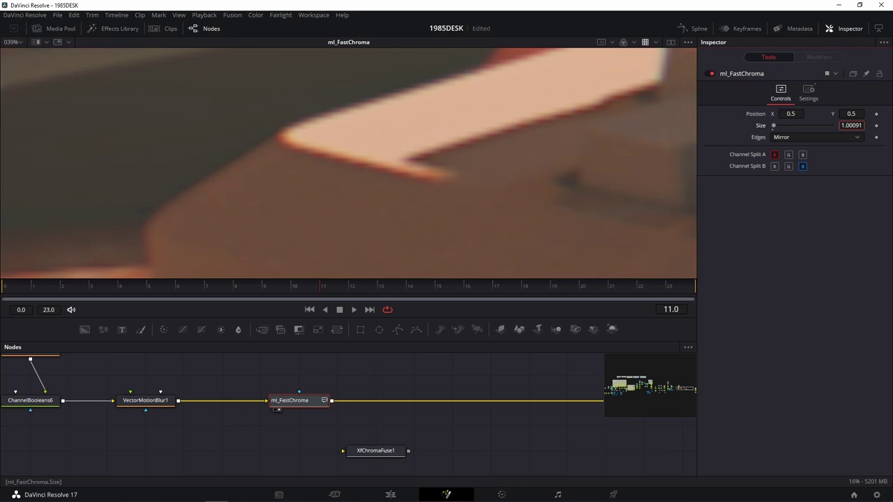
pyautogui.scroll(-5, 419, 151)
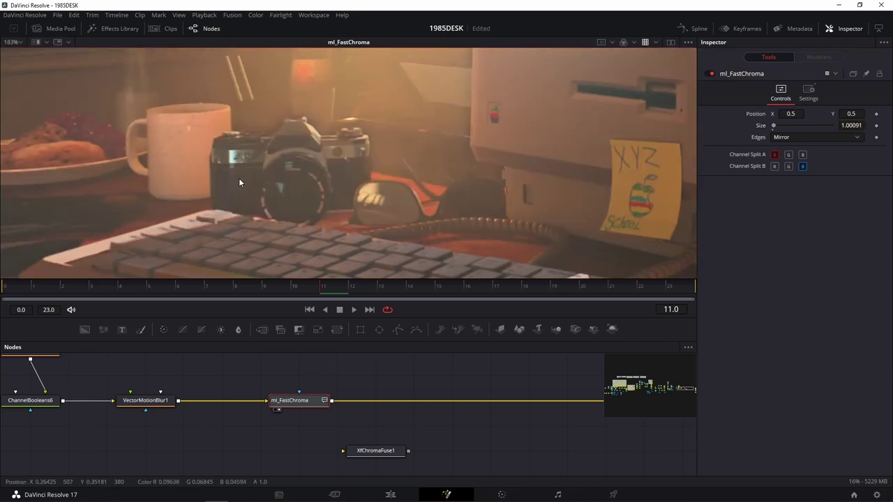
pyautogui.scroll(4, 238, 181)
pyautogui.click(712, 73)
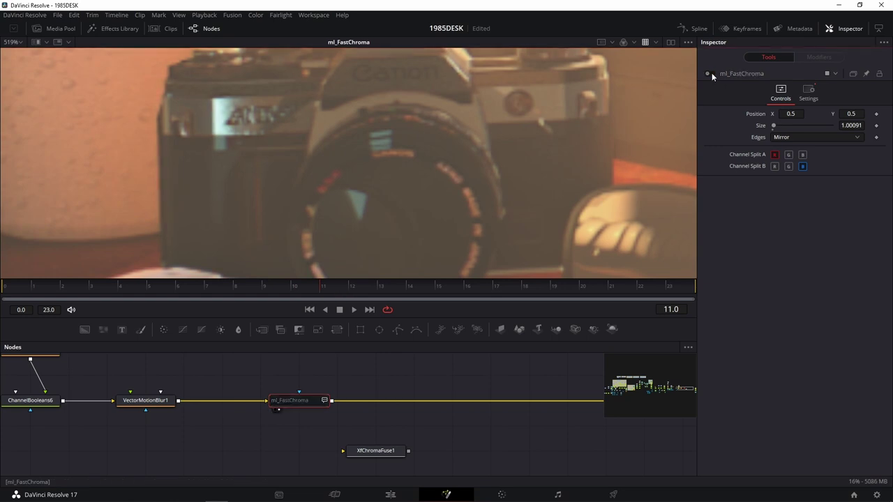
pyautogui.click(712, 73)
pyautogui.scroll(-4, 345, 179)
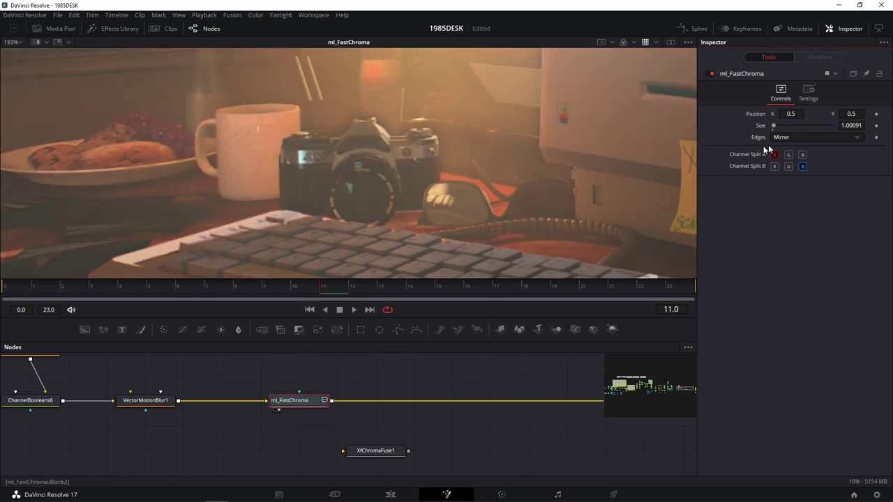
# Set the ml_FastChroma Size back to 1.0
pyautogui.click(851, 125)
pyautogui.write('1')
pyautogui.press('Tab')
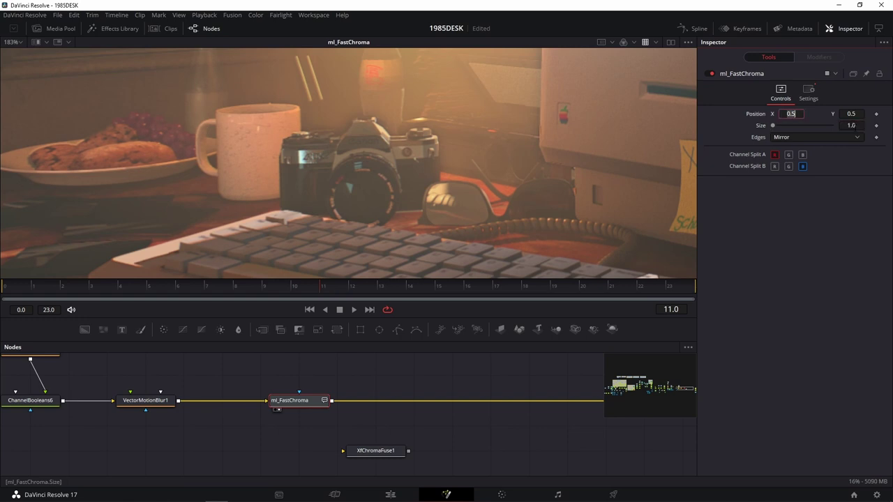
pyautogui.scroll(5, 325, 174)
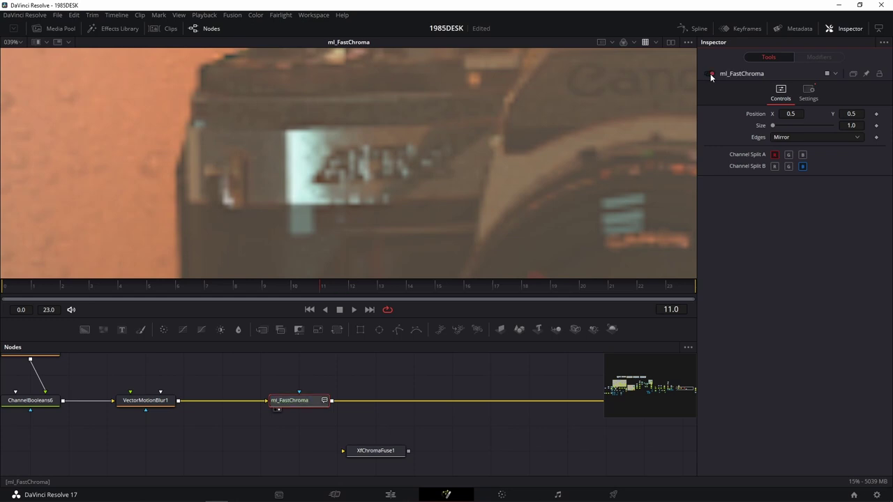
pyautogui.scroll(1, 437, 207)
# Frame the keyboard keys and switch the ml_FastChroma effect off
pyautogui.moveTo(437, 208); pyautogui.dragTo(379, 167)
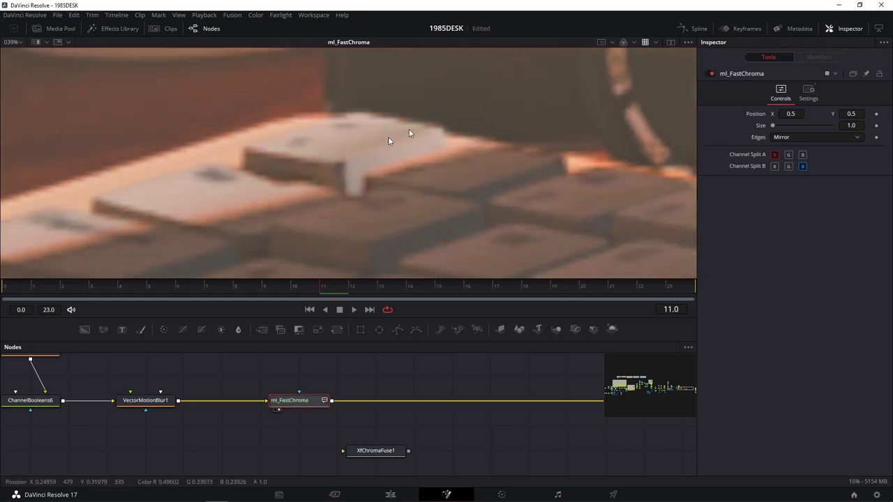
pyautogui.scroll(2, 379, 171)
pyautogui.scroll(2, 355, 237)
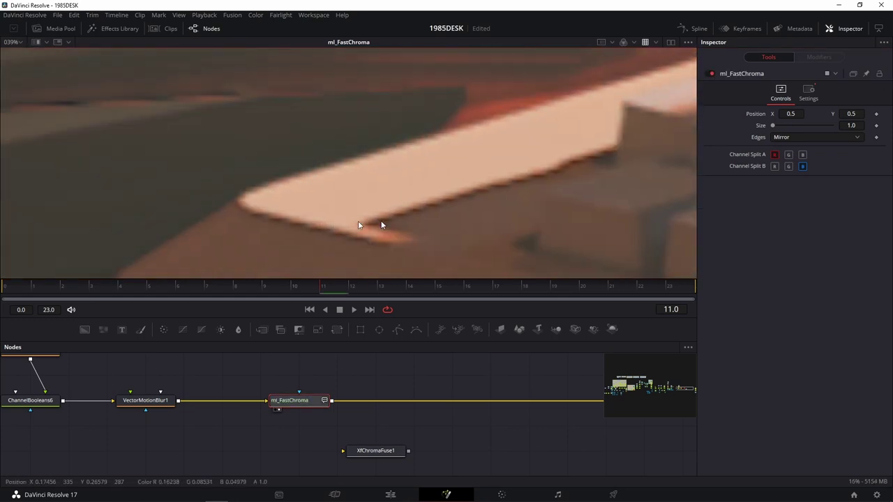
pyautogui.scroll(1, 363, 225)
pyautogui.click(711, 74)
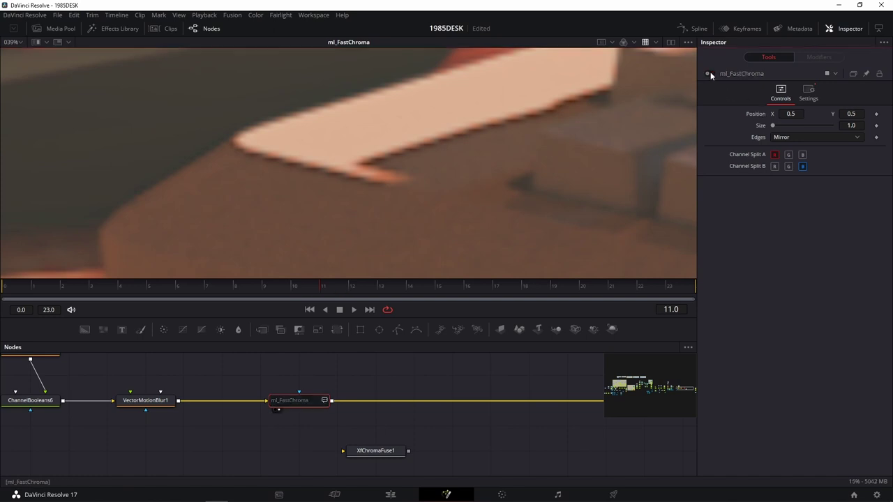
# Turn ml_FastChroma back on with its Size settled at 1.00103
pyautogui.moveTo(851, 125); pyautogui.dragTo(852, 125)
pyautogui.moveTo(851, 125); pyautogui.dragTo(854, 125)
pyautogui.click(708, 73)
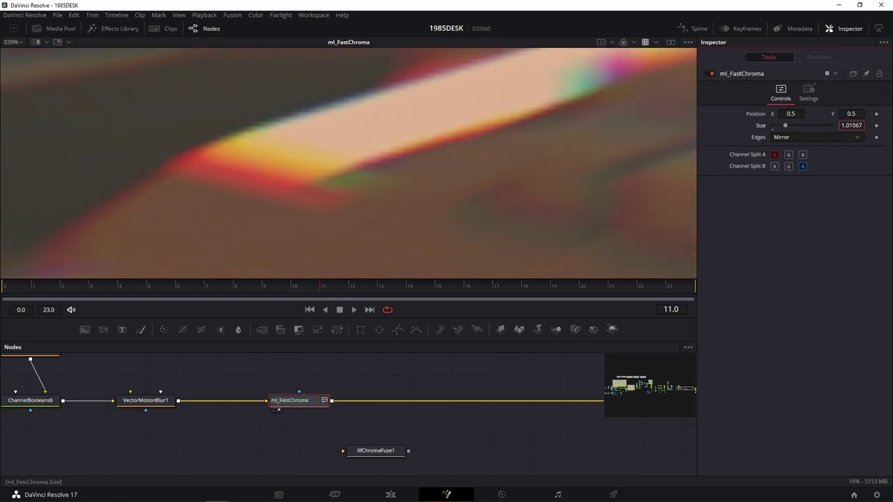
pyautogui.moveTo(851, 125); pyautogui.dragTo(838, 125)
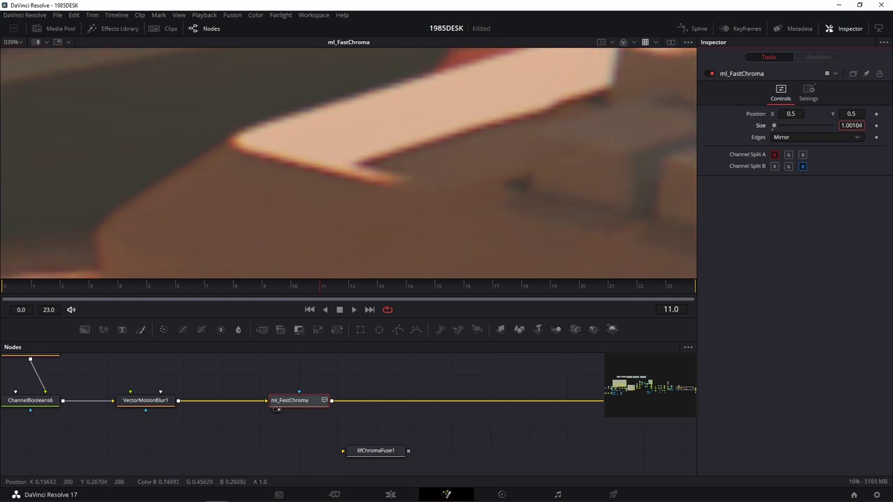
# Check the faint fringing at Size 1.00103 by toggling ml_FastChroma off and on twice
pyautogui.scroll(-5, 609, 135)
pyautogui.scroll(-5, 618, 132)
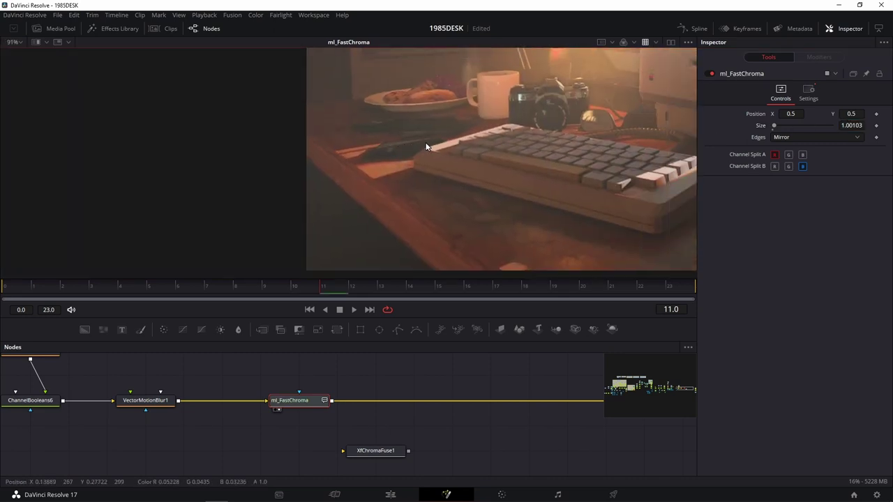
pyautogui.scroll(5, 614, 155)
pyautogui.scroll(5, 465, 173)
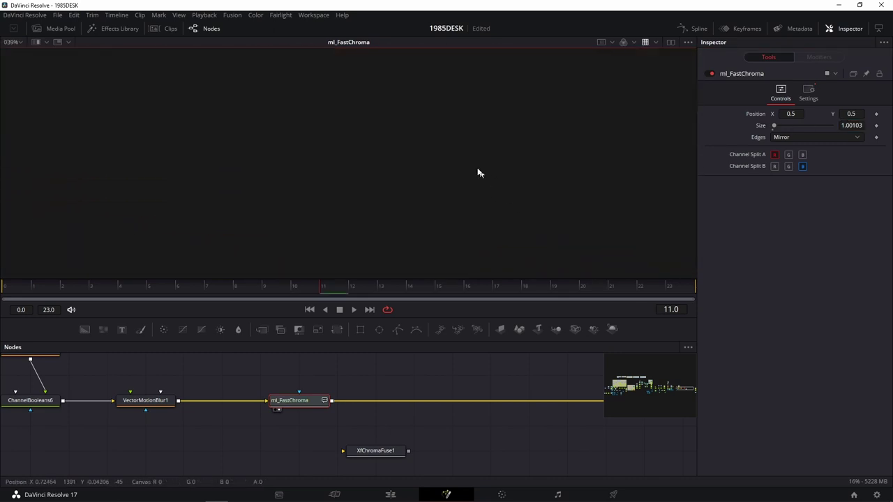
pyautogui.scroll(3, 610, 272)
pyautogui.scroll(5, 610, 272)
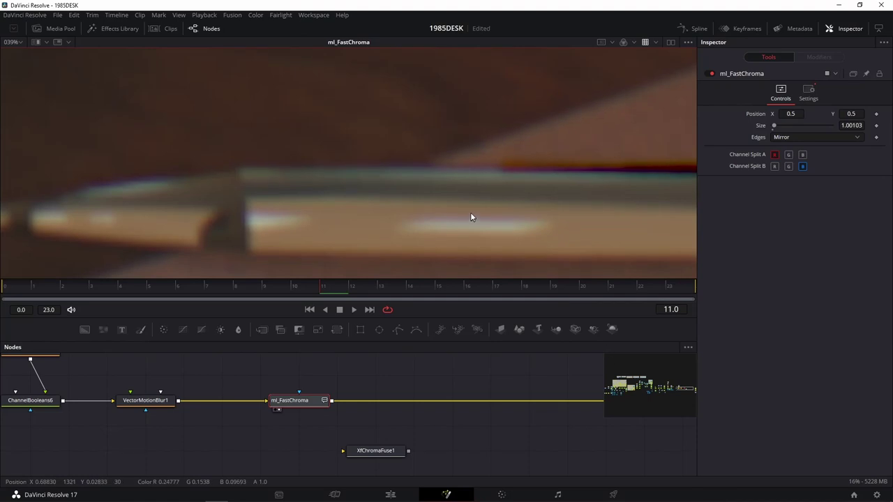
pyautogui.click(712, 73)
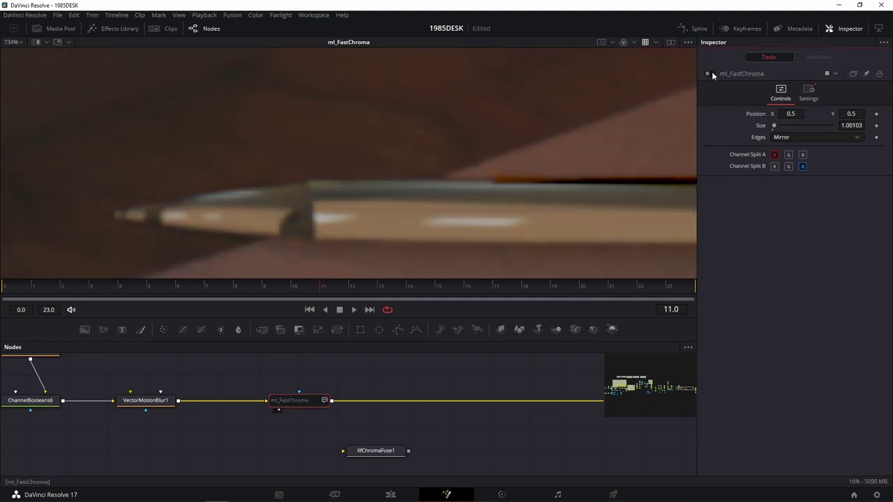
pyautogui.click(712, 73)
pyautogui.scroll(-5, 575, 149)
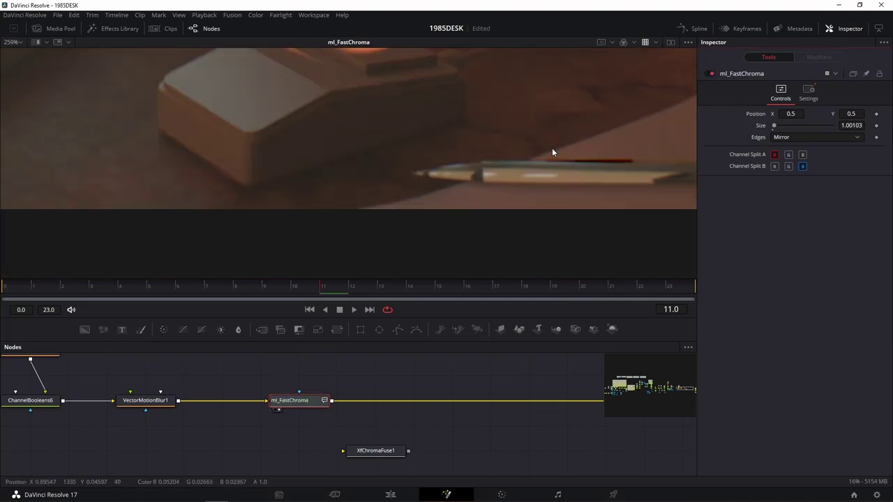
pyautogui.scroll(2, 552, 148)
pyautogui.click(712, 73)
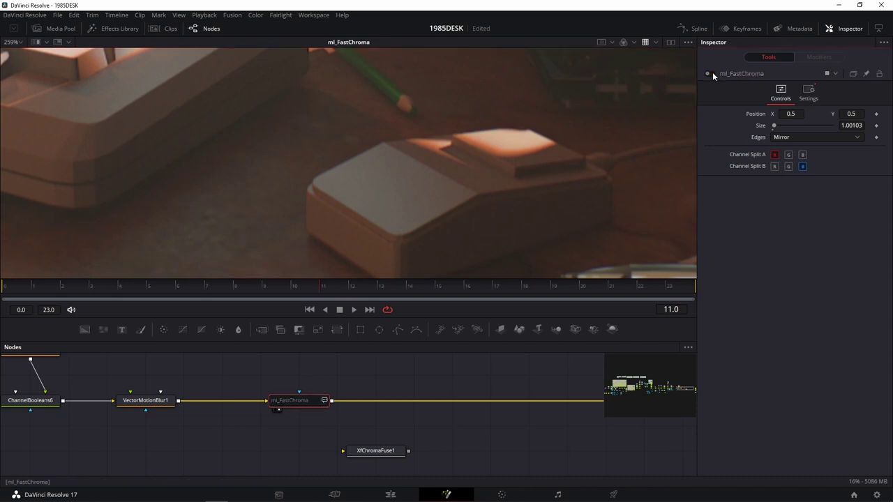
pyautogui.click(712, 73)
pyautogui.scroll(2, 541, 180)
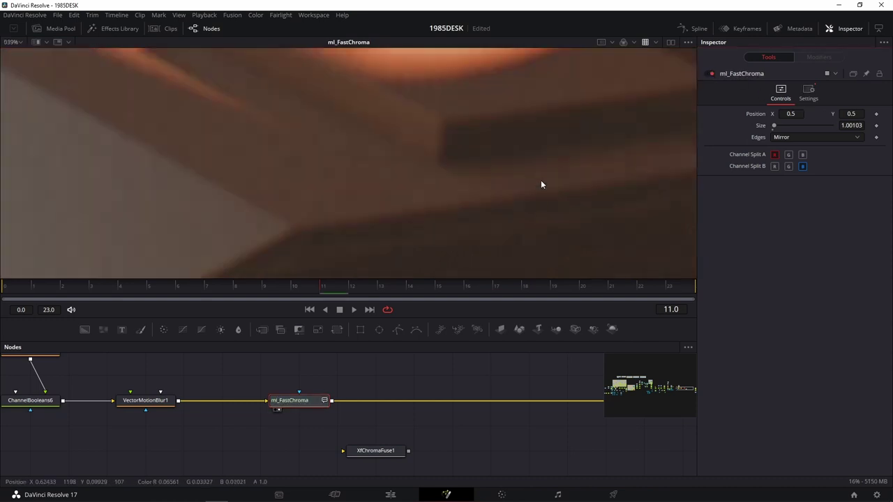
pyautogui.scroll(1, 529, 154)
pyautogui.scroll(-2, 528, 153)
# Select the DepthDefocus node and briefly inspect its Chromatic Aberrations settings
pyautogui.hscroll(3, 614, 453)
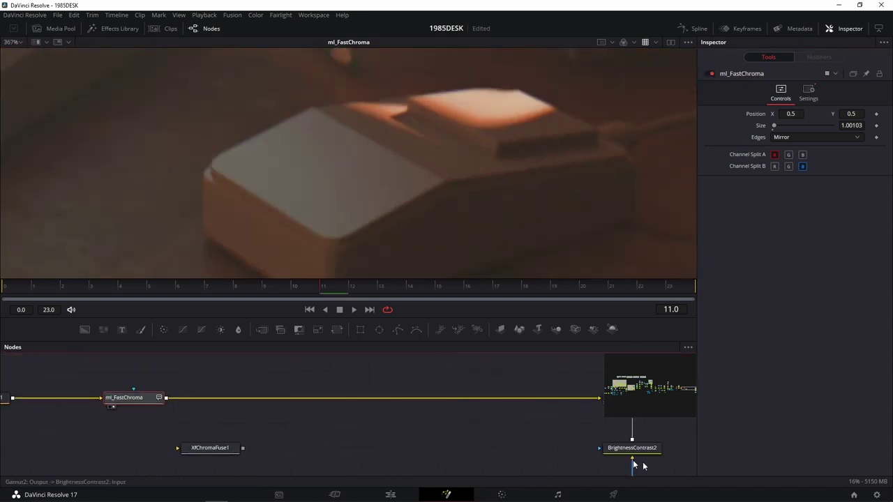
pyautogui.moveTo(517, 437); pyautogui.dragTo(421, 419)
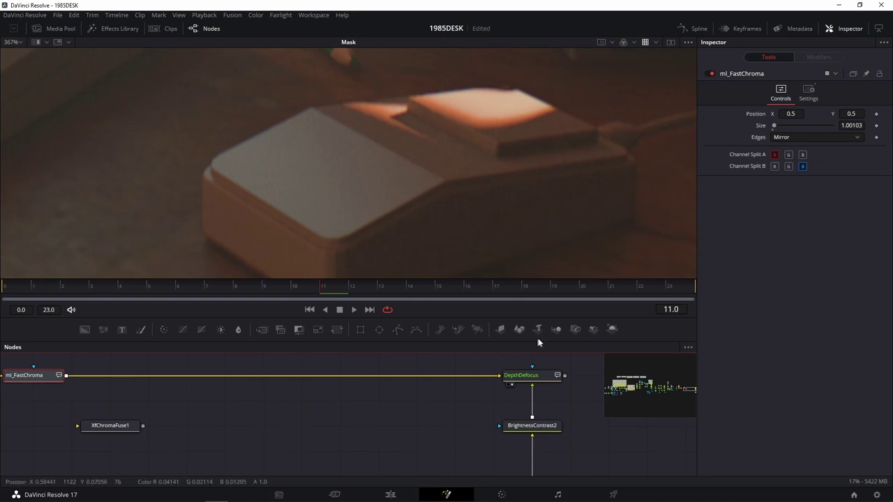
pyautogui.click(535, 379)
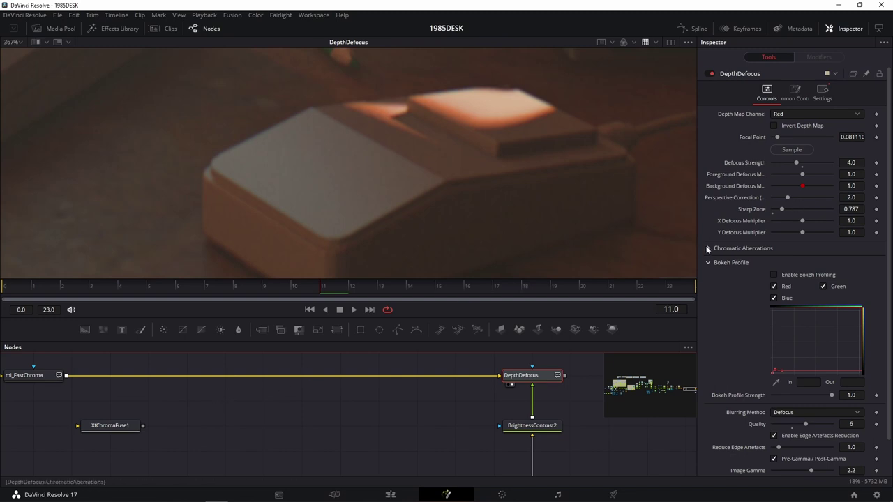
pyautogui.click(738, 248)
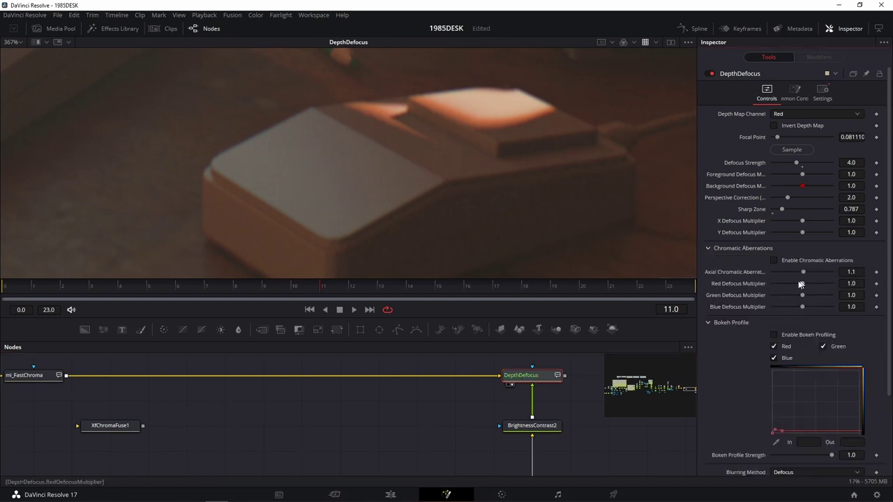
pyautogui.click(708, 248)
# Disable ml_FastChroma, then expand DepthDefocus's Chromatic Aberrations section in the Inspector
pyautogui.click(105, 380)
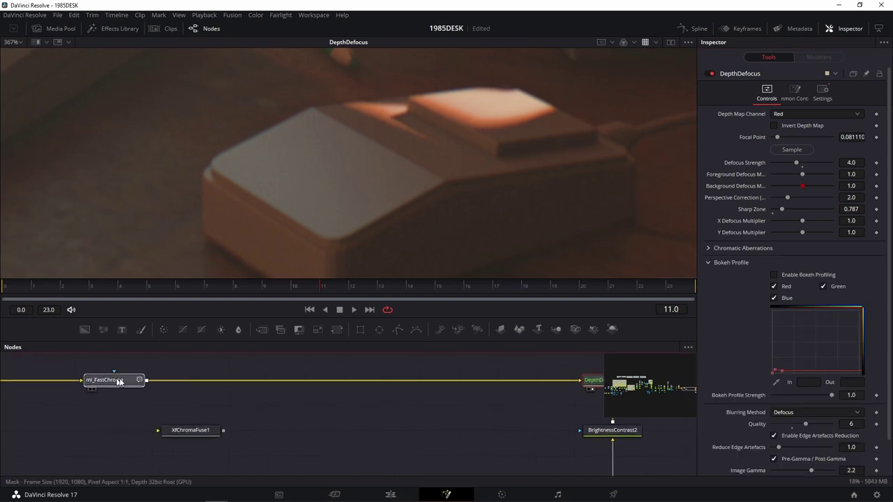
pyautogui.click(711, 74)
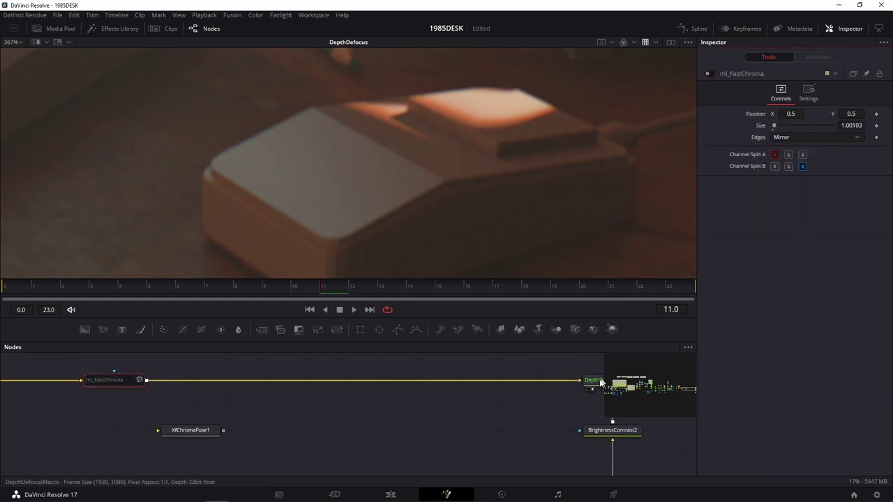
pyautogui.moveTo(592, 378); pyautogui.dragTo(458, 399)
pyautogui.click(479, 405)
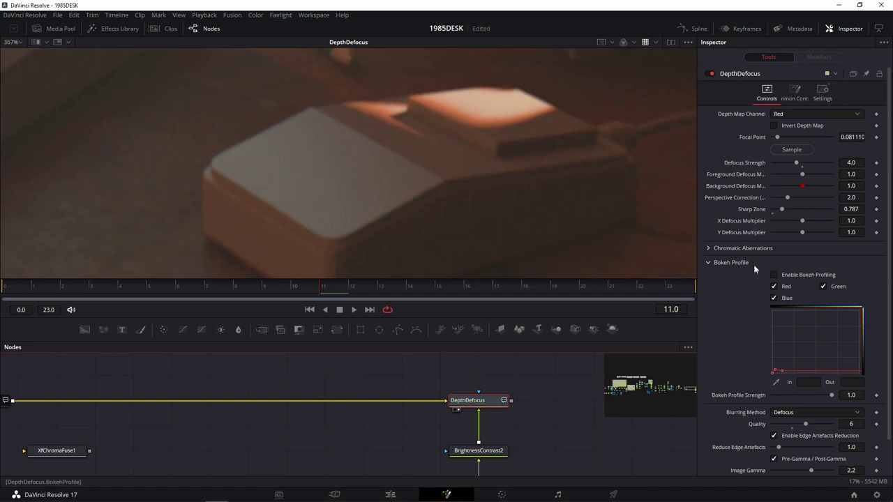
pyautogui.scroll(2, 491, 220)
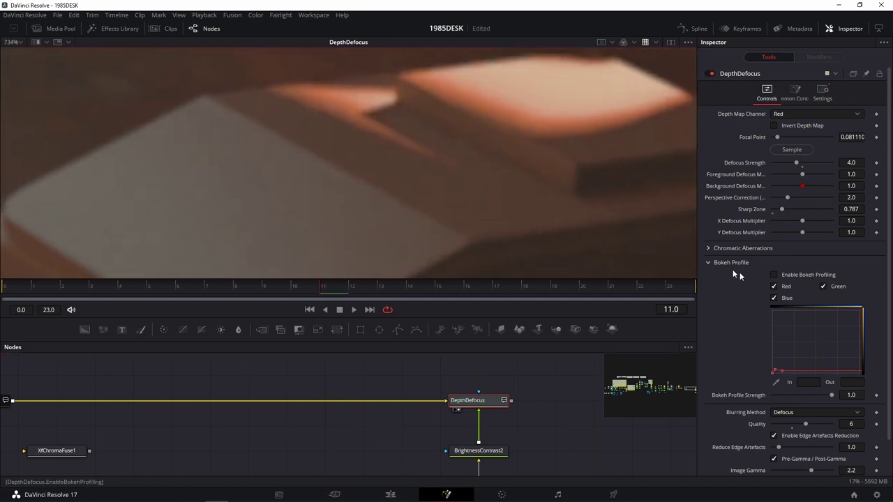
pyautogui.click(708, 248)
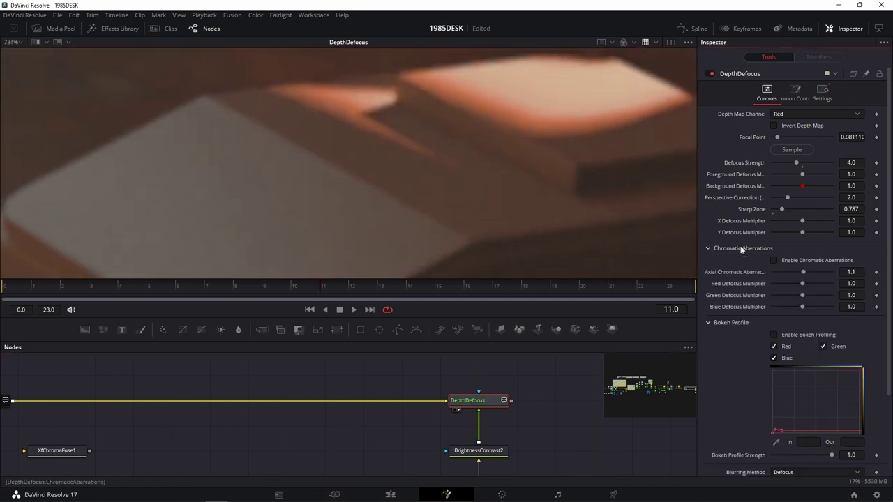
# Test DepthDefocus chromatic aberrations with Axial Aberration 1.95 and red multiplier 1.41 or higher
pyautogui.click(791, 261)
pyautogui.moveTo(805, 272); pyautogui.dragTo(818, 274)
pyautogui.scroll(-3, 469, 199)
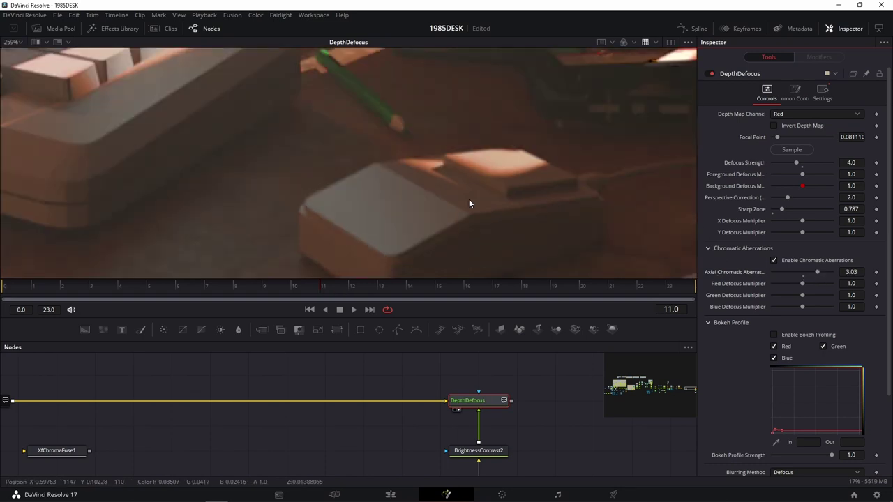
pyautogui.moveTo(803, 284); pyautogui.dragTo(811, 287)
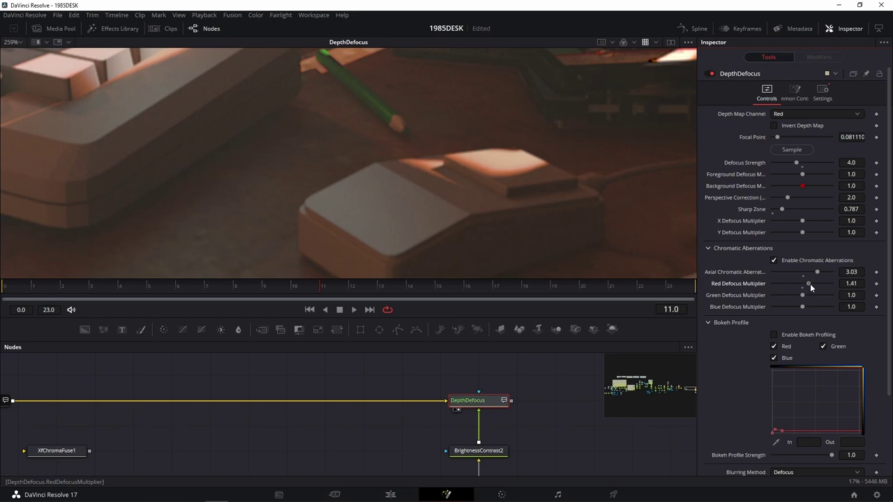
pyautogui.moveTo(475, 184)
pyautogui.mouseDown()
pyautogui.moveTo(484, 149)
pyautogui.moveTo(338, 194)
pyautogui.moveTo(442, 184)
pyautogui.moveTo(331, 184)
pyautogui.moveTo(566, 221)
pyautogui.mouseUp()
pyautogui.scroll(3, 299, 168)
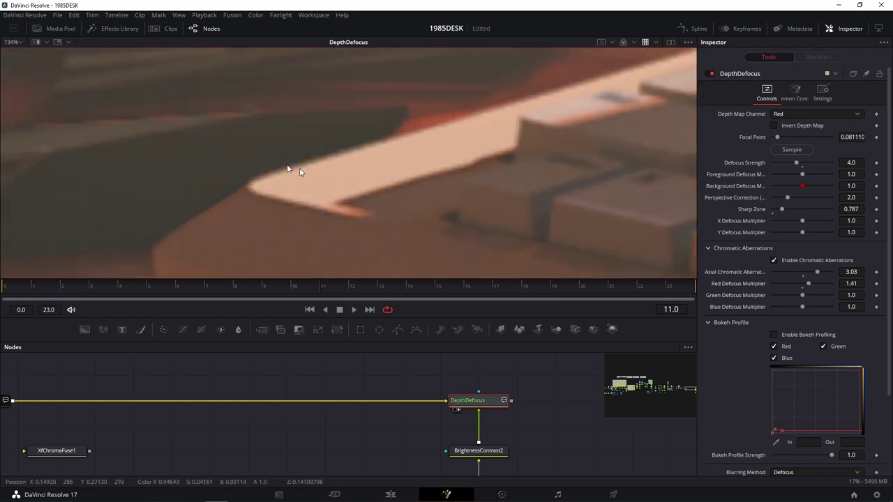
pyautogui.moveTo(809, 284)
pyautogui.mouseDown()
pyautogui.moveTo(833, 284)
pyautogui.moveTo(815, 290)
pyautogui.mouseUp()
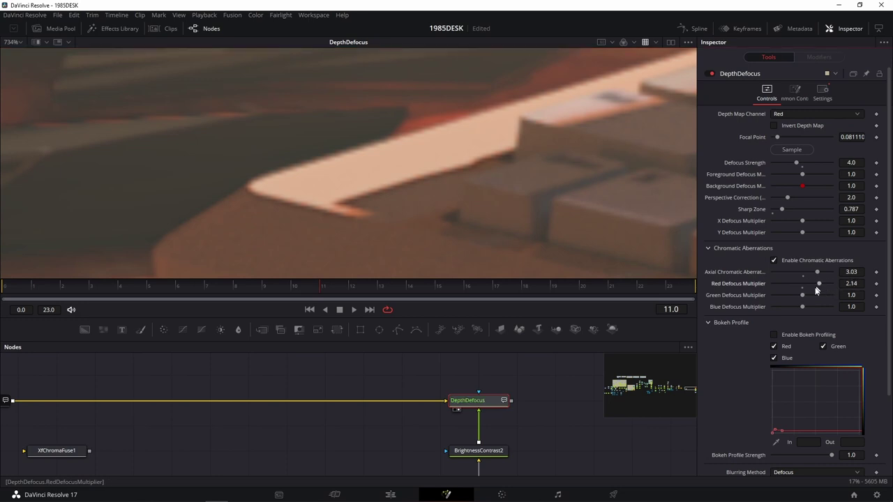
# Disable DepthDefocus chromatic aberrations and reset their values to defaults
pyautogui.click(783, 260)
pyautogui.doubleClick(811, 277)
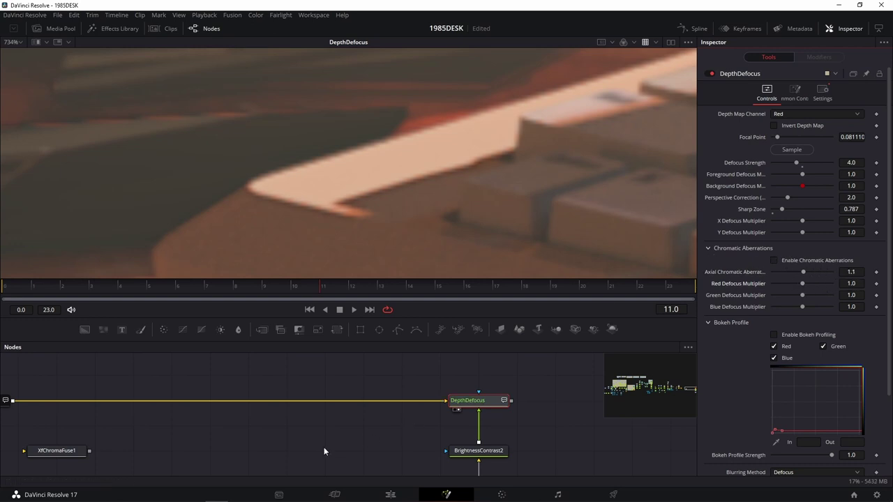
pyautogui.hscroll(-5, 324, 451)
pyautogui.scroll(2, 275, 377)
# Select the ml_FastChroma node and turn the effect back on
pyautogui.click(272, 396)
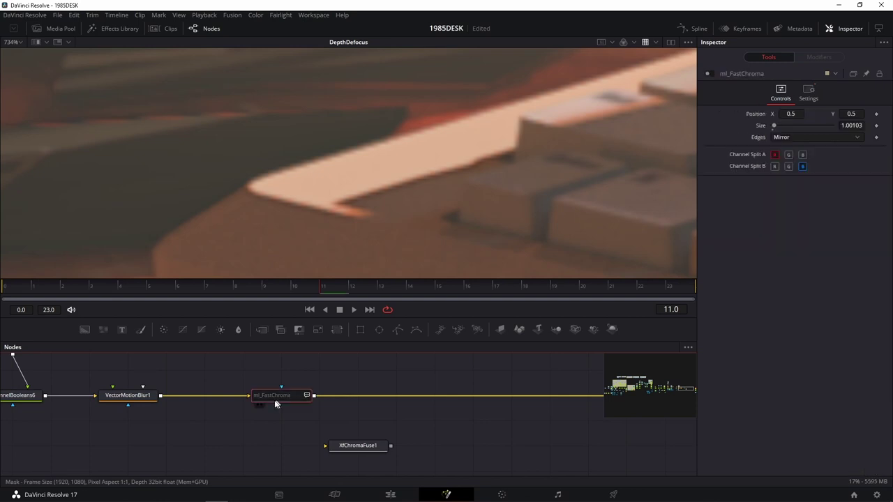
pyautogui.click(707, 74)
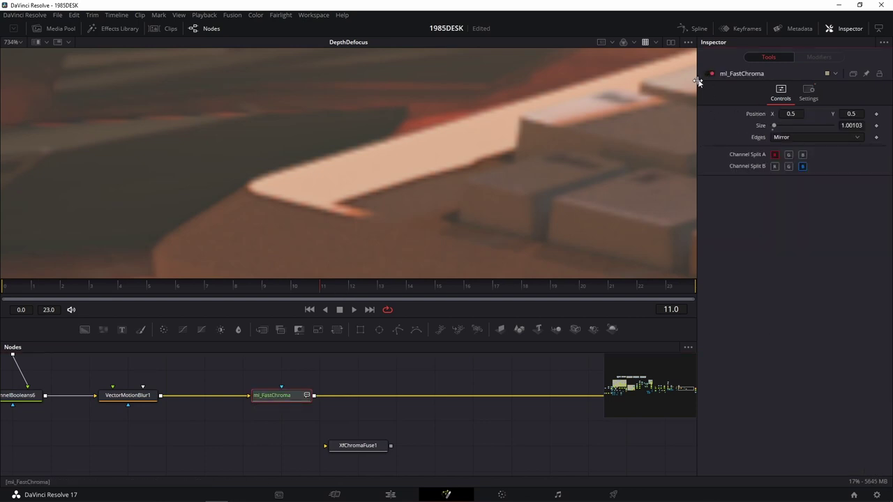
pyautogui.scroll(-2, 459, 217)
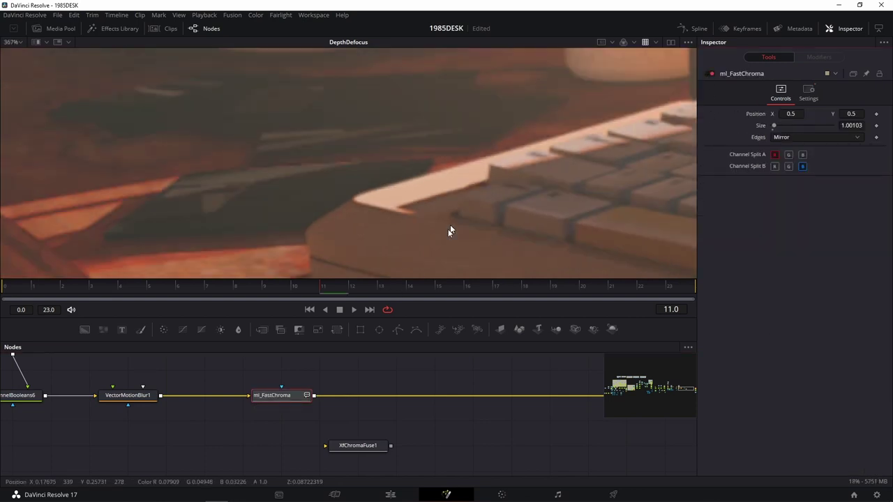
pyautogui.scroll(-1, 434, 223)
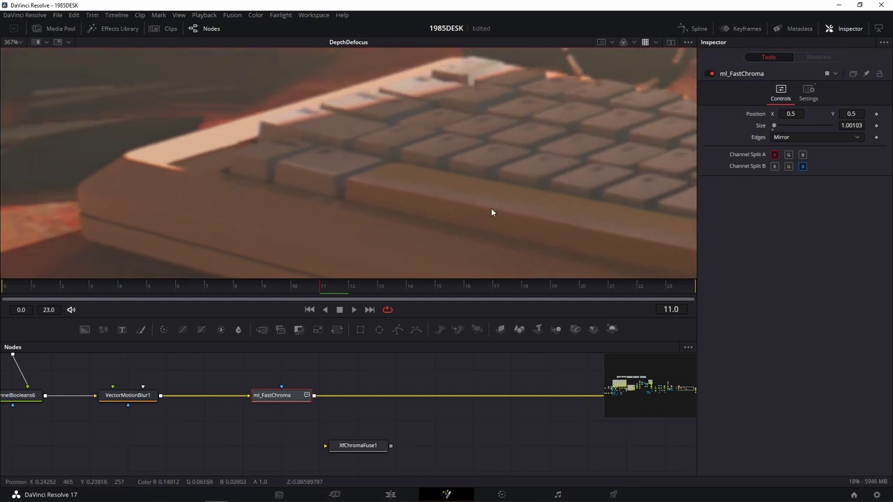
pyautogui.scroll(-1, 492, 211)
pyautogui.scroll(-1, 505, 199)
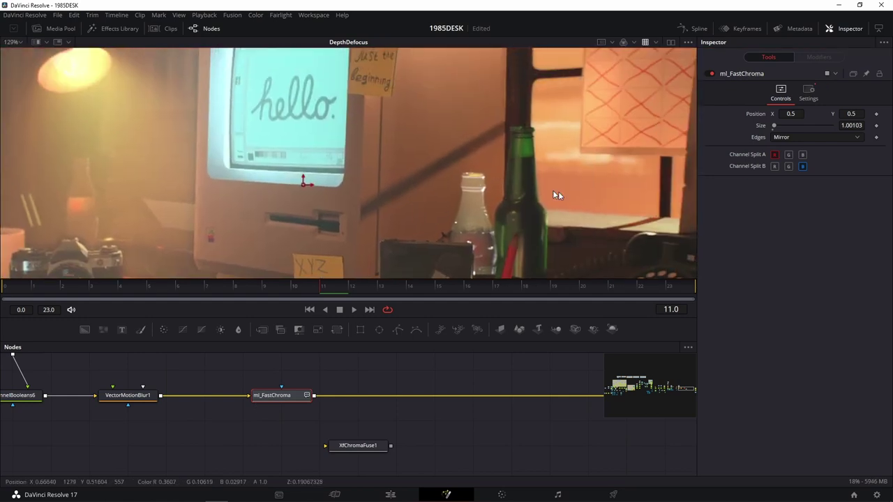
# Pull ml_FastChroma out of the chain and wire VectorMotionBlur directly into DepthDefocus
pyautogui.scroll(3, 558, 191)
pyautogui.scroll(-3, 470, 416)
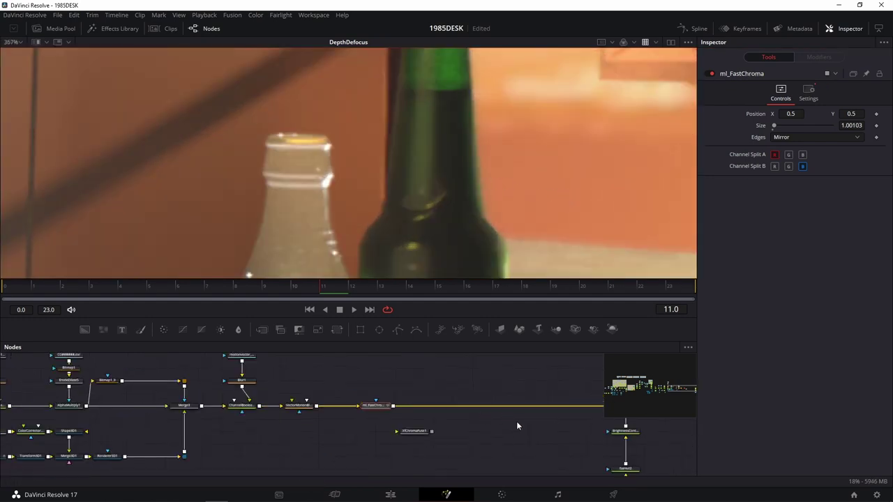
pyautogui.moveTo(516, 421); pyautogui.dragTo(361, 399)
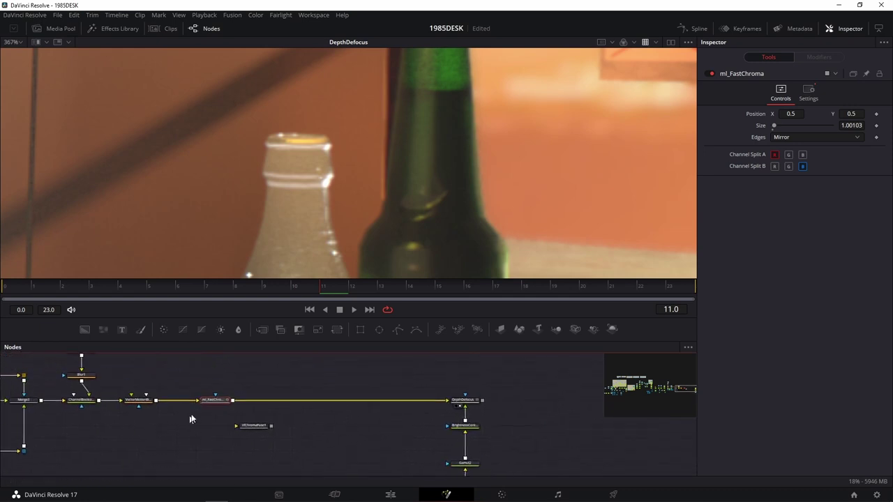
pyautogui.moveTo(213, 400); pyautogui.dragTo(530, 407)
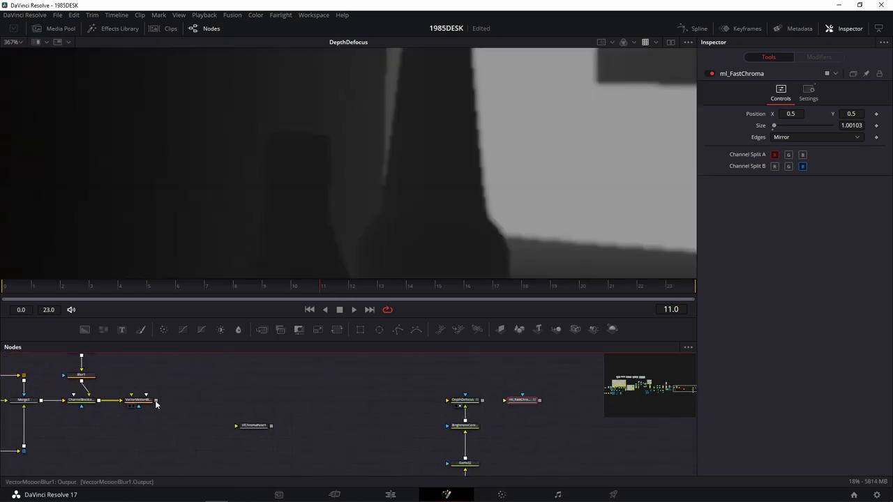
pyautogui.moveTo(155, 401); pyautogui.dragTo(440, 417)
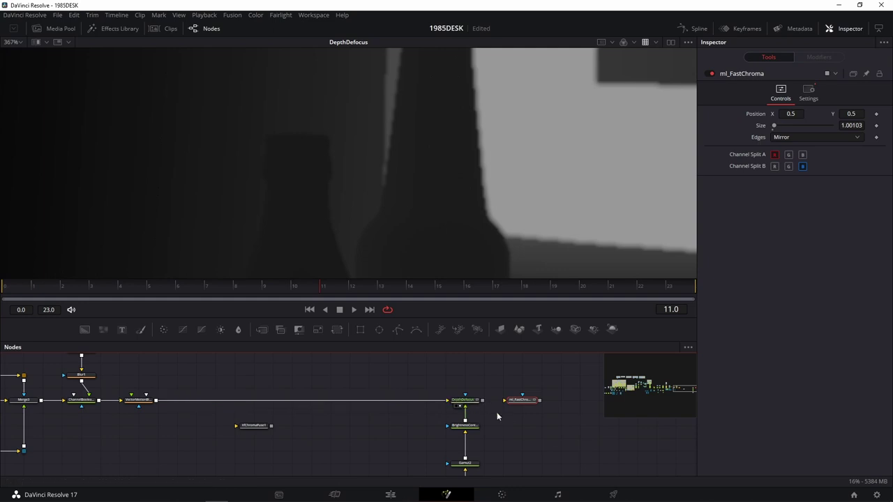
# Feed DepthDefocus's output into ml_FastChroma and show ml_FastChroma's result in the viewer
pyautogui.scroll(3, 409, 415)
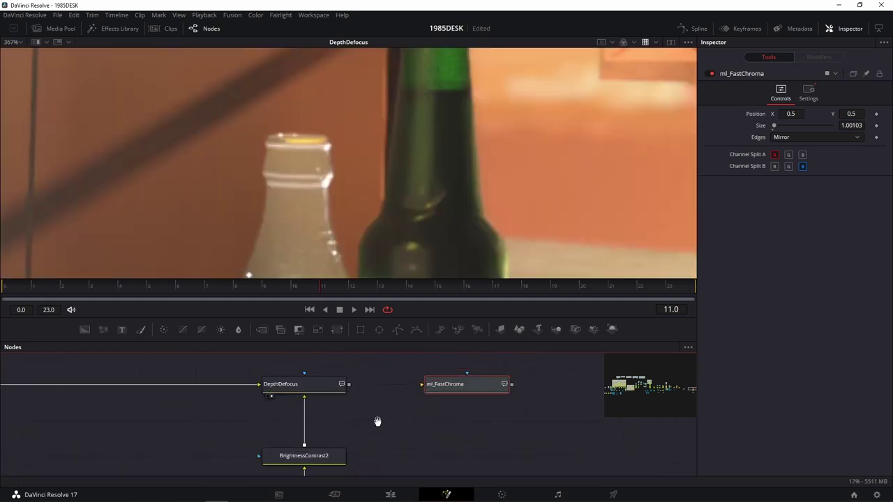
pyautogui.moveTo(353, 408)
pyautogui.mouseDown()
pyautogui.moveTo(461, 414)
pyautogui.moveTo(504, 180)
pyautogui.mouseUp()
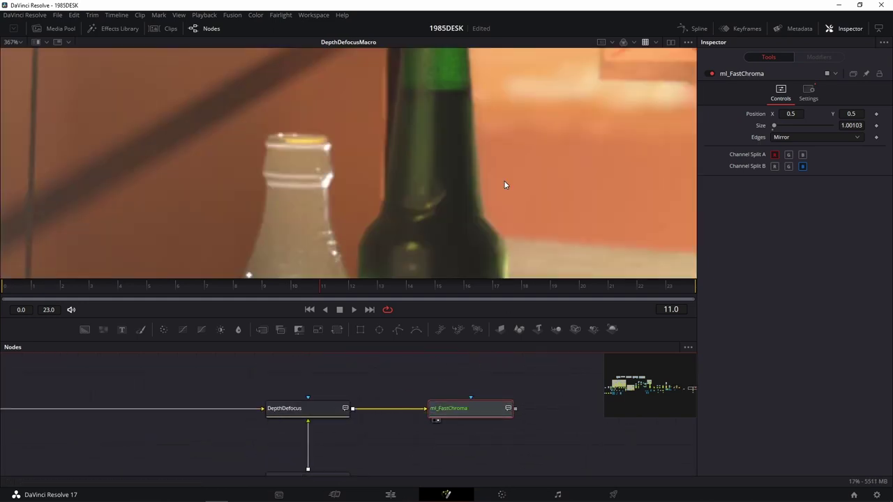
pyautogui.scroll(-5, 437, 199)
pyautogui.scroll(3, 399, 181)
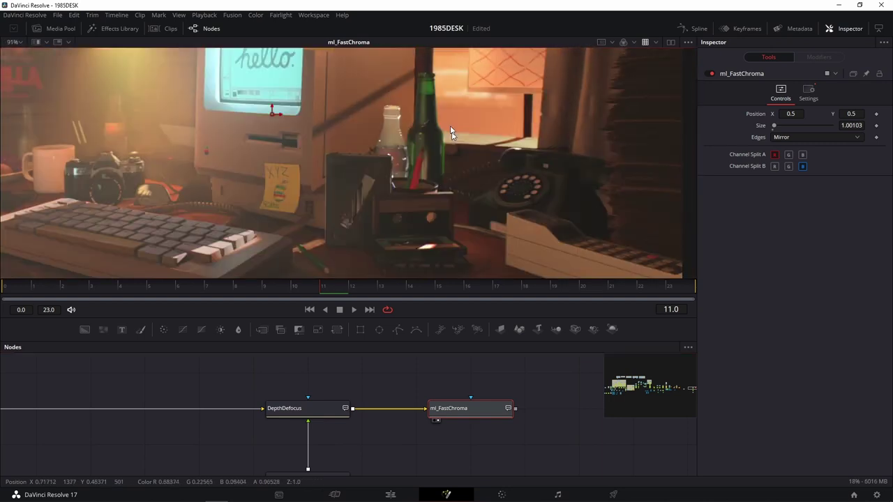
pyautogui.scroll(2, 398, 206)
pyautogui.moveTo(309, 200); pyautogui.dragTo(304, 159)
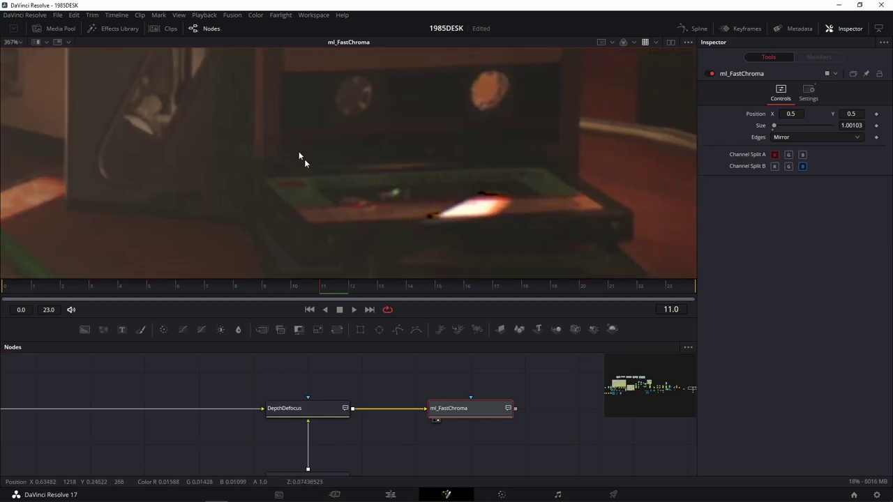
pyautogui.click(340, 412)
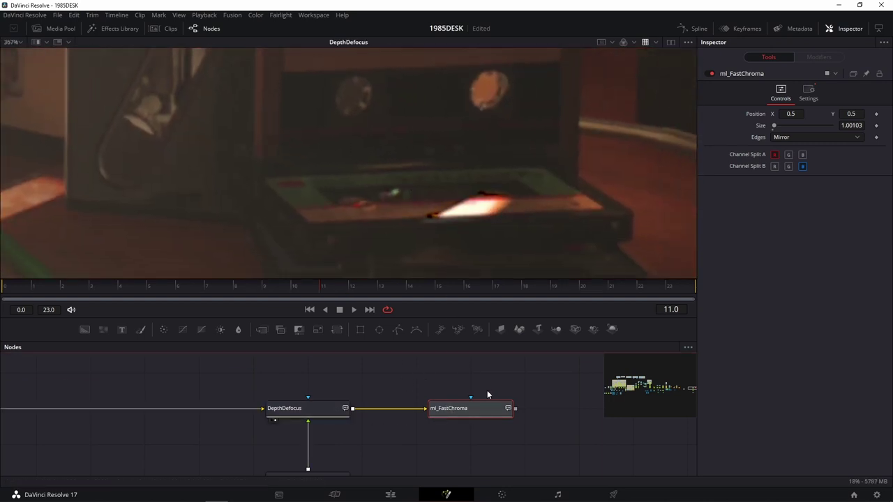
pyautogui.moveTo(481, 405)
pyautogui.mouseDown()
pyautogui.moveTo(212, 183)
pyautogui.moveTo(252, 139)
pyautogui.moveTo(352, 183)
pyautogui.mouseUp()
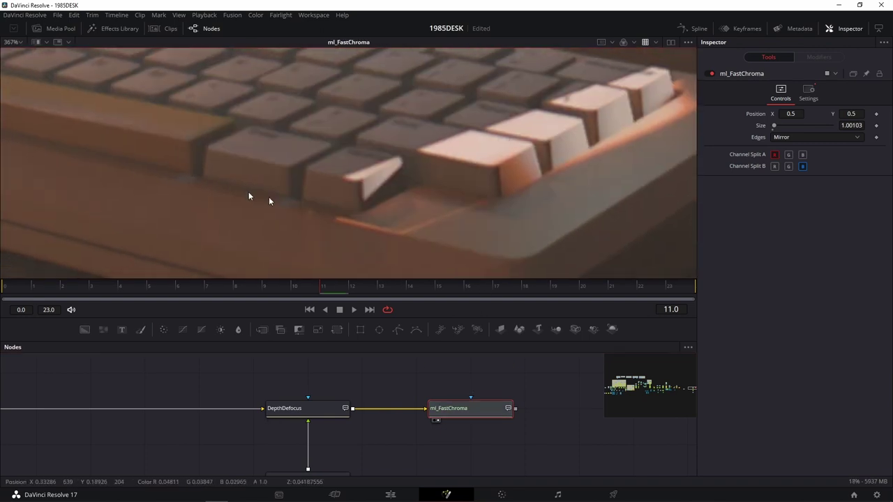
pyautogui.scroll(3, 541, 206)
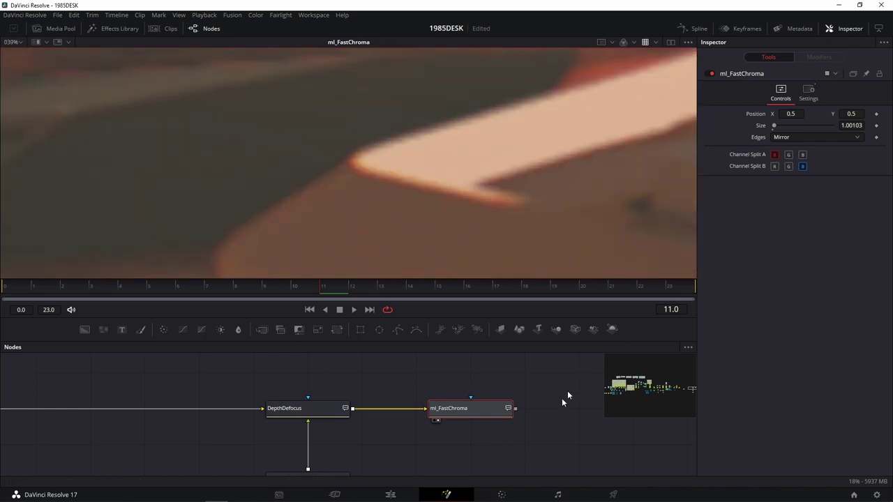
pyautogui.scroll(-3, 540, 430)
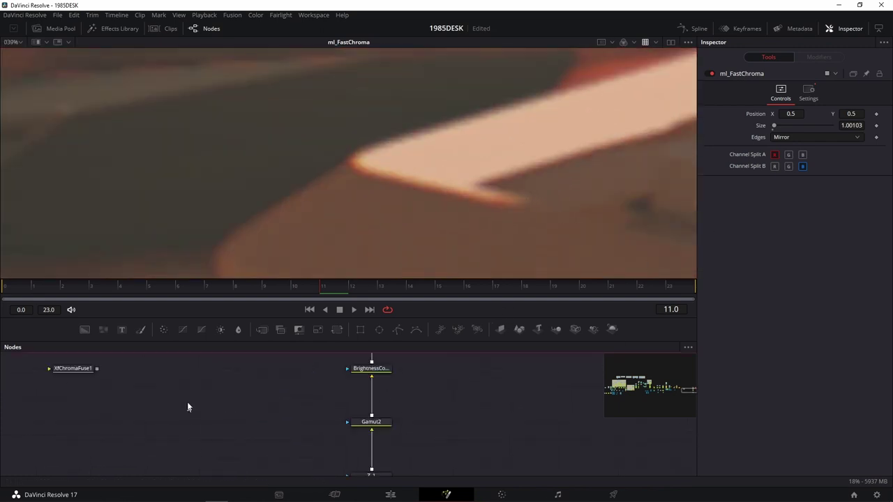
# Connect DepthDefocus's output into XfChromaFuse1 and view XfChromaFuse1 in the viewer
pyautogui.moveTo(74, 368)
pyautogui.mouseDown()
pyautogui.moveTo(406, 472)
pyautogui.moveTo(357, 366)
pyautogui.moveTo(384, 366)
pyautogui.mouseUp()
pyautogui.moveTo(316, 399); pyautogui.dragTo(359, 369)
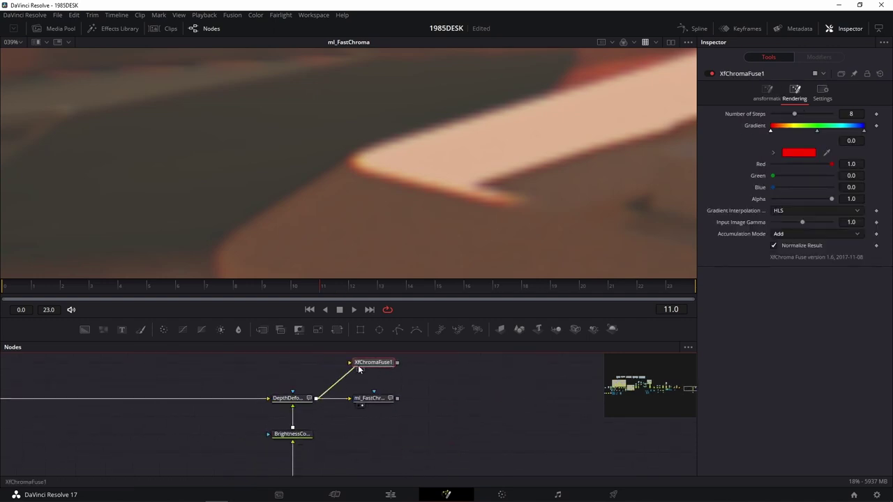
pyautogui.press('1')
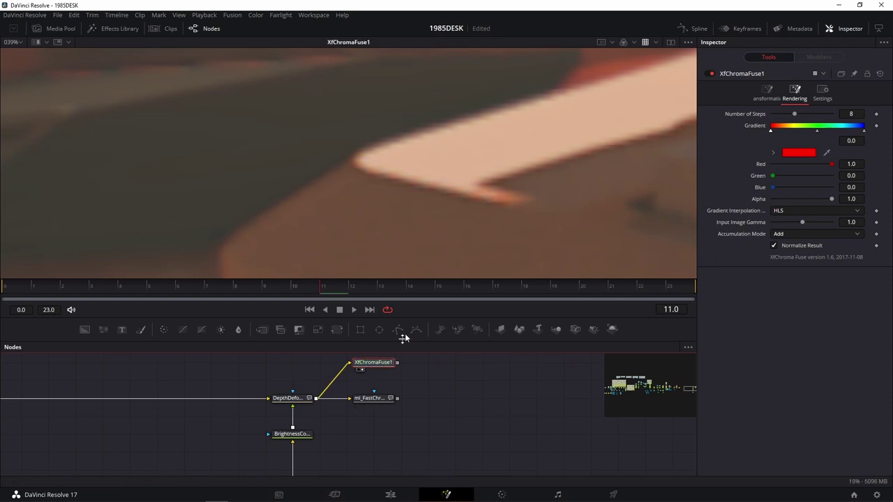
# Try XfChromaFuse1's Transformation Size at 1.76, then set it back to 1.0
pyautogui.click(767, 91)
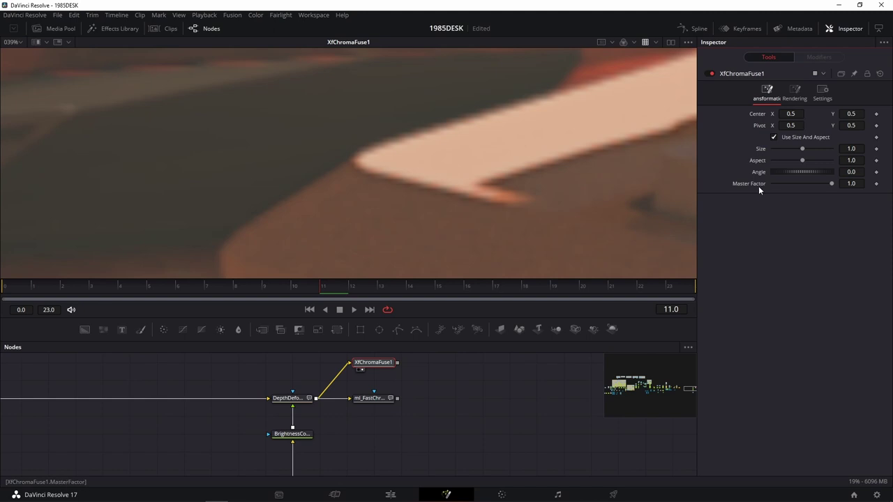
pyautogui.scroll(1, 542, 183)
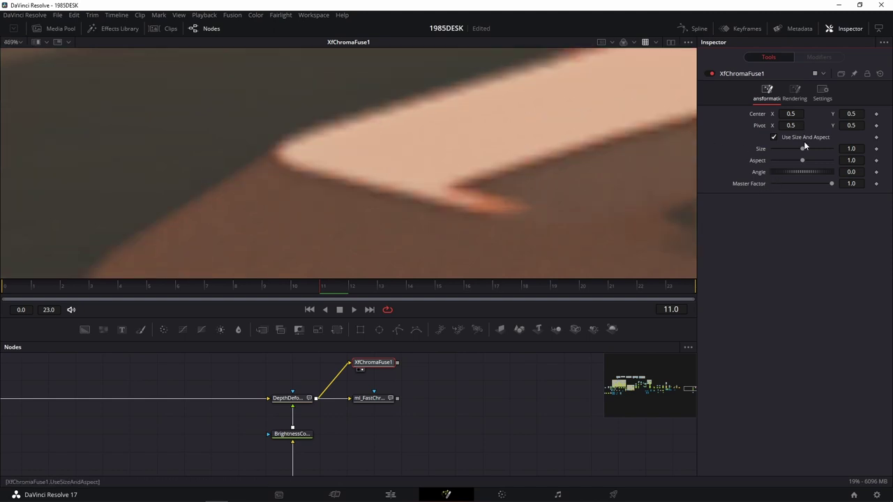
pyautogui.moveTo(802, 148); pyautogui.dragTo(808, 147)
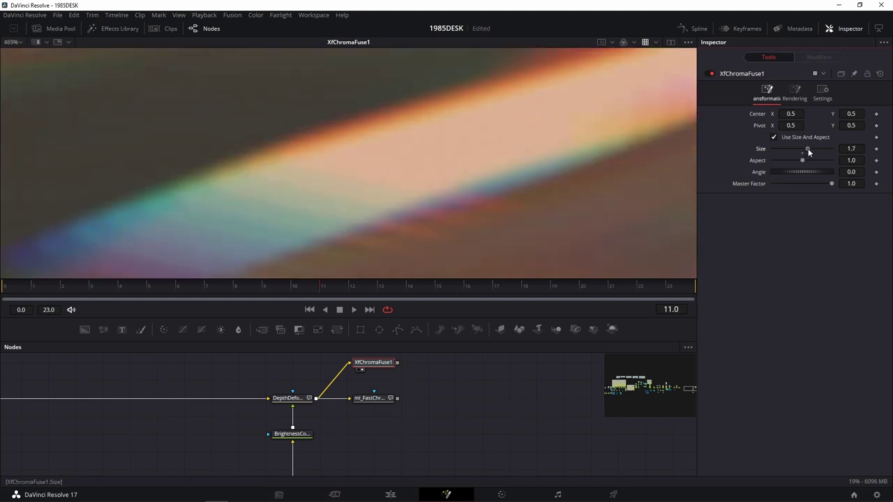
pyautogui.scroll(-3, 463, 156)
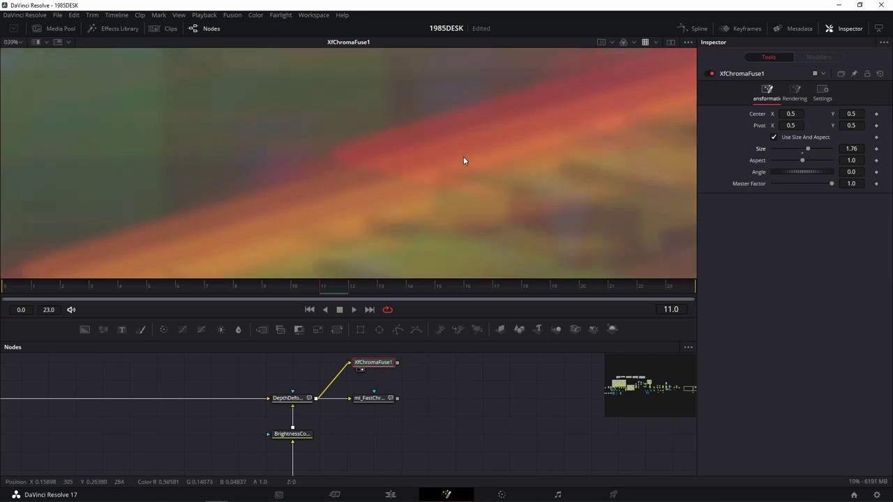
pyautogui.scroll(-4, 464, 156)
pyautogui.scroll(-10, 554, 167)
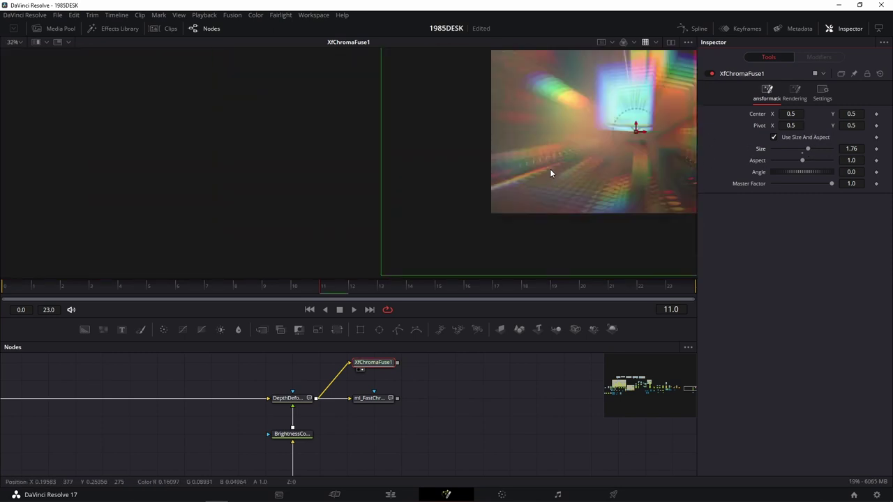
pyautogui.scroll(-2, 547, 159)
pyautogui.scroll(-2, 529, 153)
pyautogui.scroll(3, 509, 159)
pyautogui.scroll(2, 502, 155)
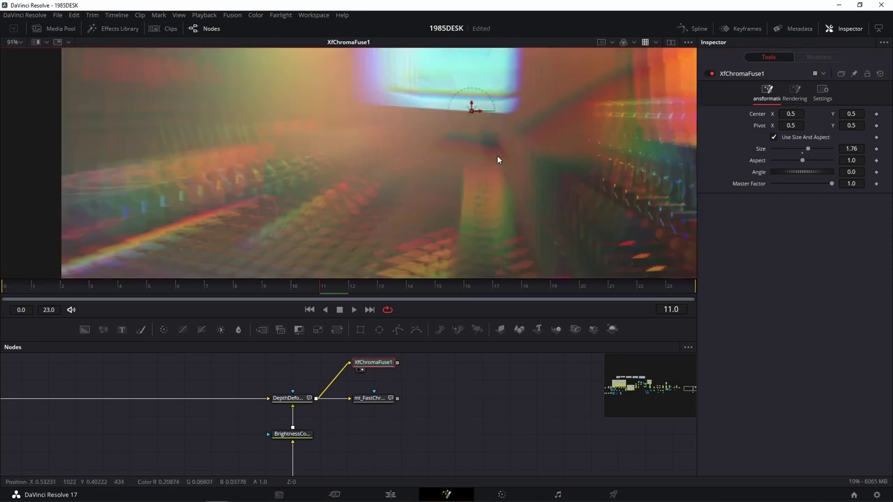
pyautogui.click(853, 148)
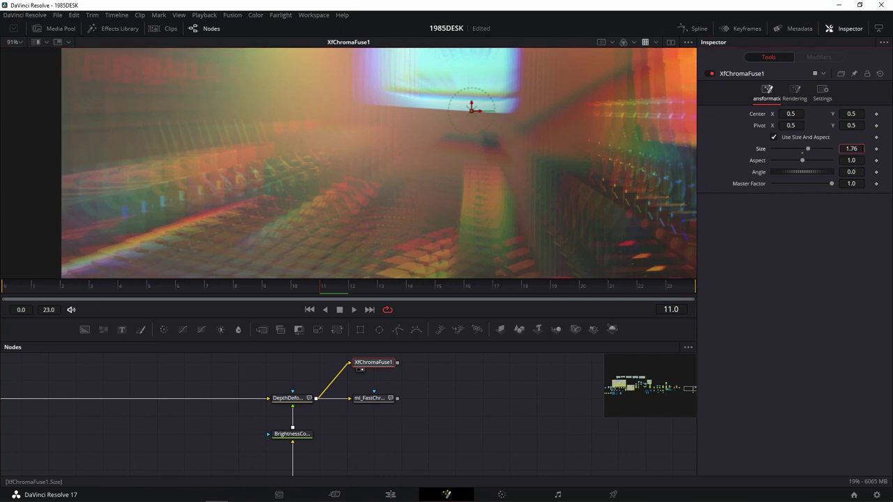
pyautogui.write('1')
pyautogui.press('Tab')
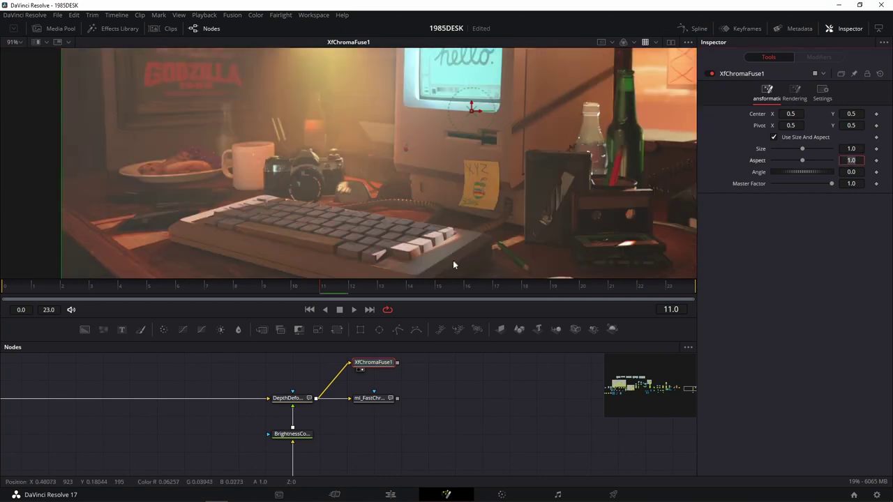
# Bring XfChromaFuse1's Size to 1.003, checking the keyboard key edges for only faint fringing
pyautogui.scroll(5, 216, 213)
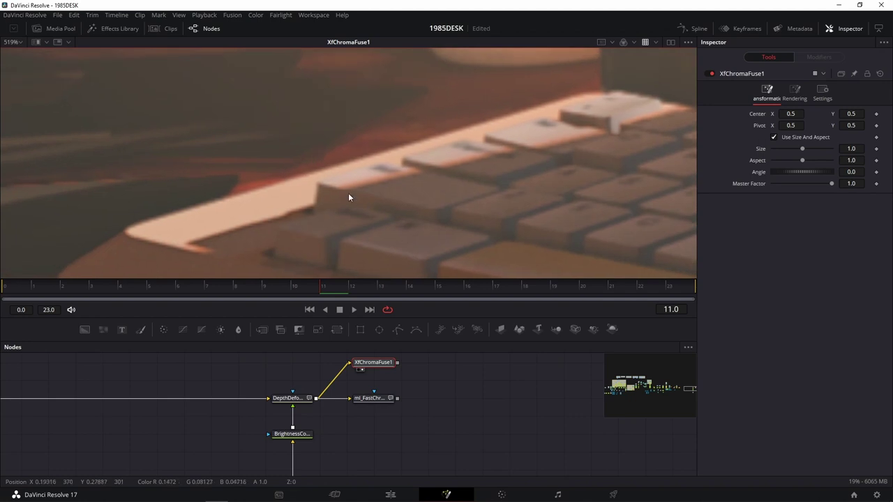
pyautogui.scroll(3, 349, 192)
pyautogui.scroll(1, 851, 149)
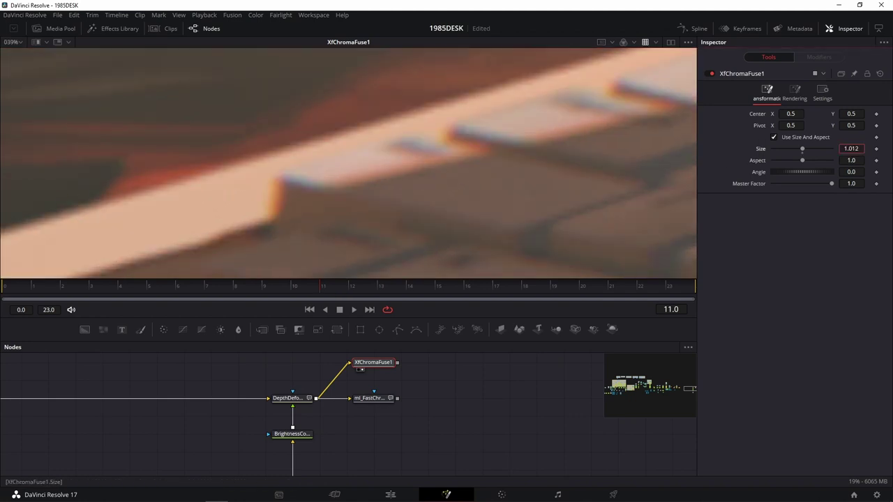
pyautogui.scroll(-3, 851, 149)
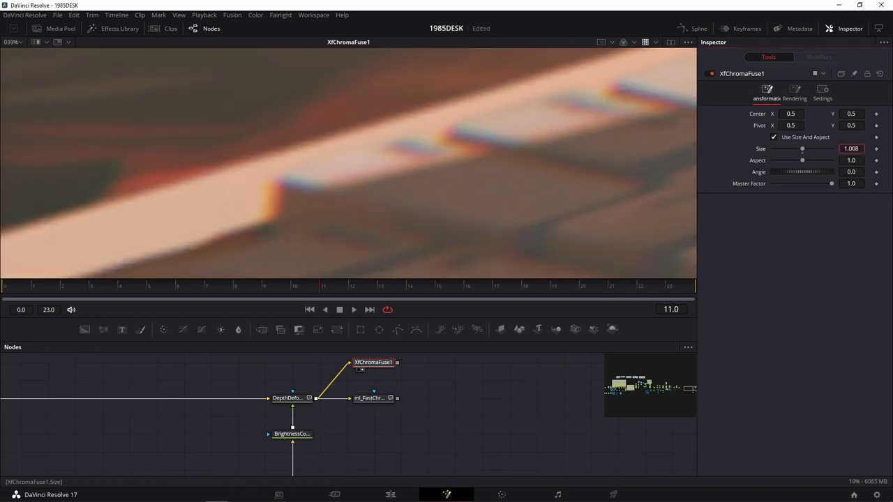
pyautogui.scroll(-1, 851, 149)
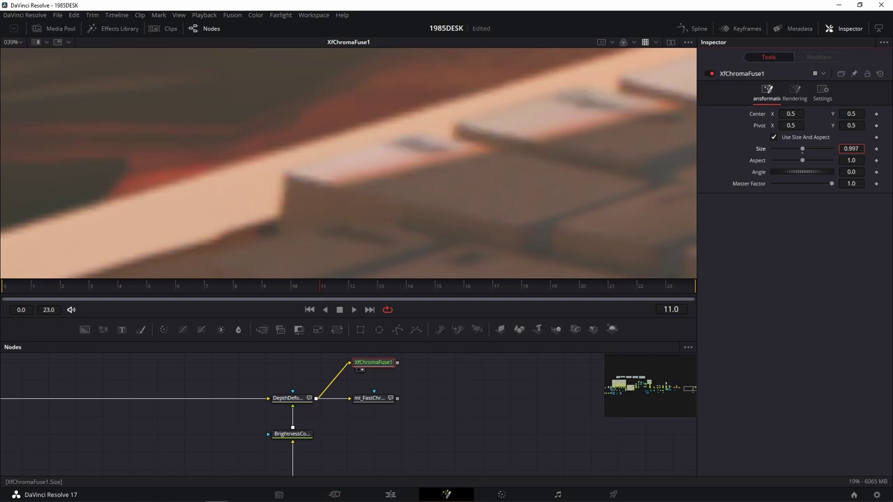
pyautogui.scroll(1, 851, 148)
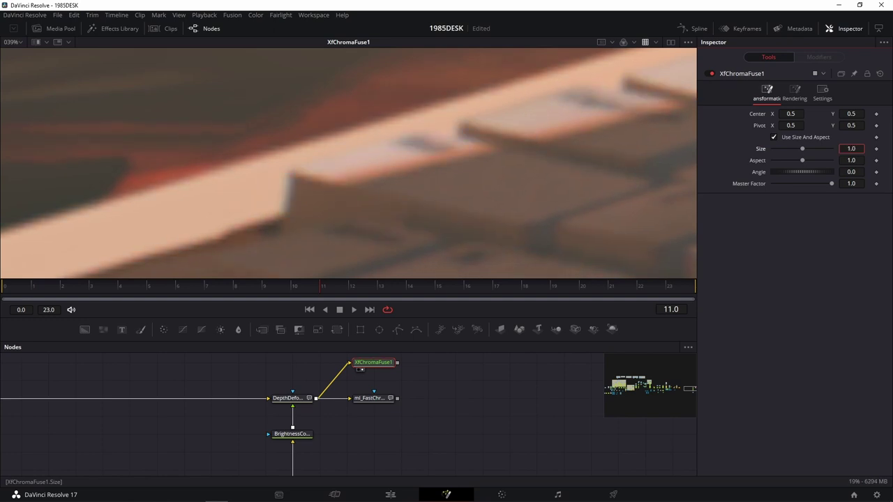
pyautogui.scroll(3, 851, 148)
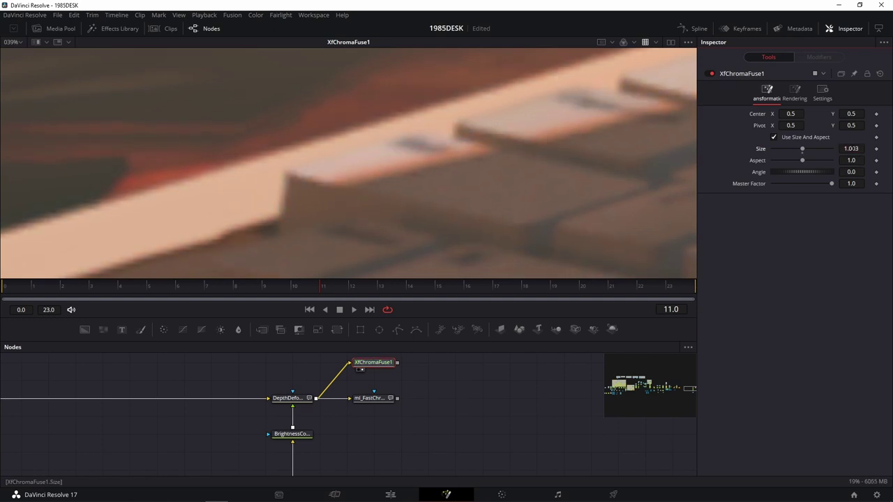
pyautogui.scroll(-5, 571, 181)
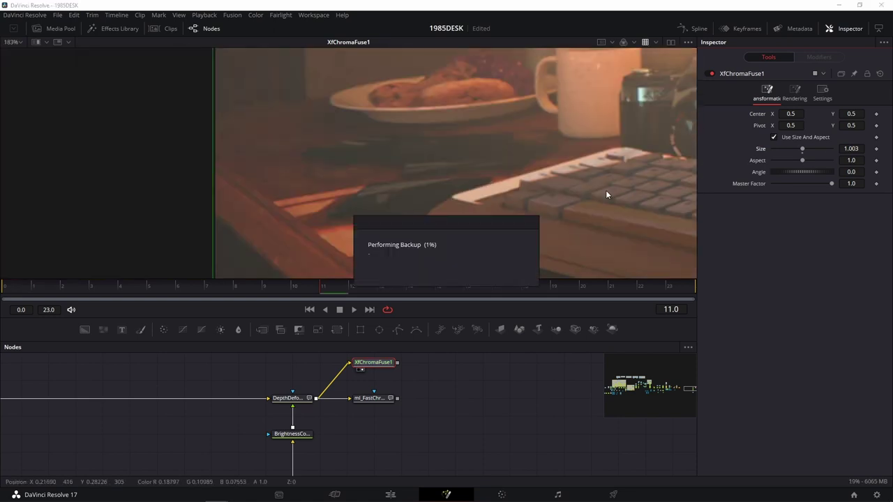
pyautogui.hscroll(5, 588, 179)
pyautogui.hscroll(3, 552, 186)
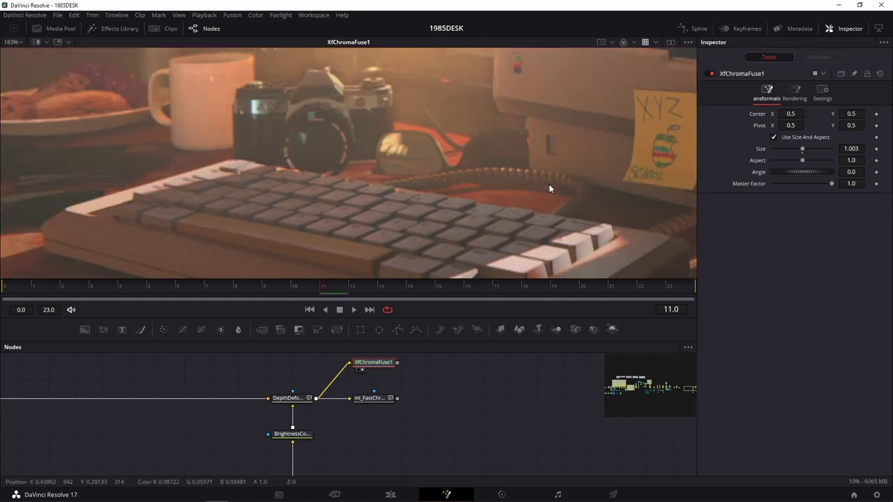
pyautogui.scroll(2, 489, 140)
pyautogui.scroll(2, 460, 185)
pyautogui.scroll(1, 437, 136)
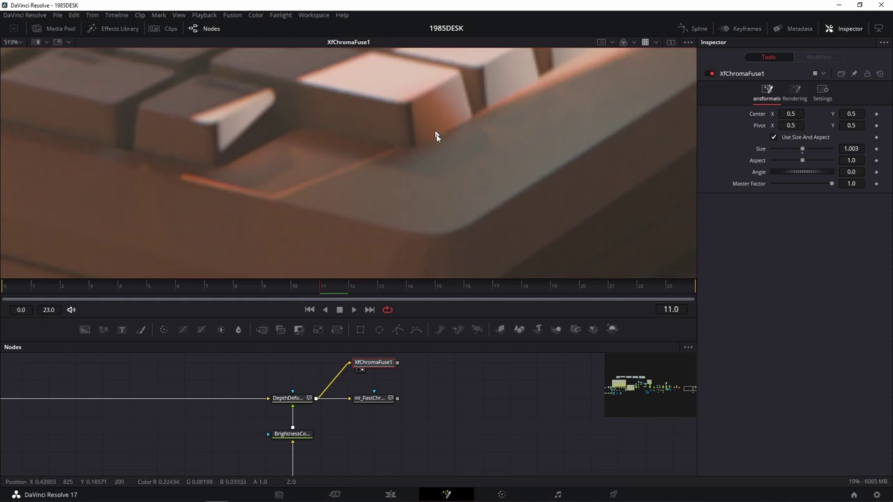
pyautogui.scroll(1, 560, 193)
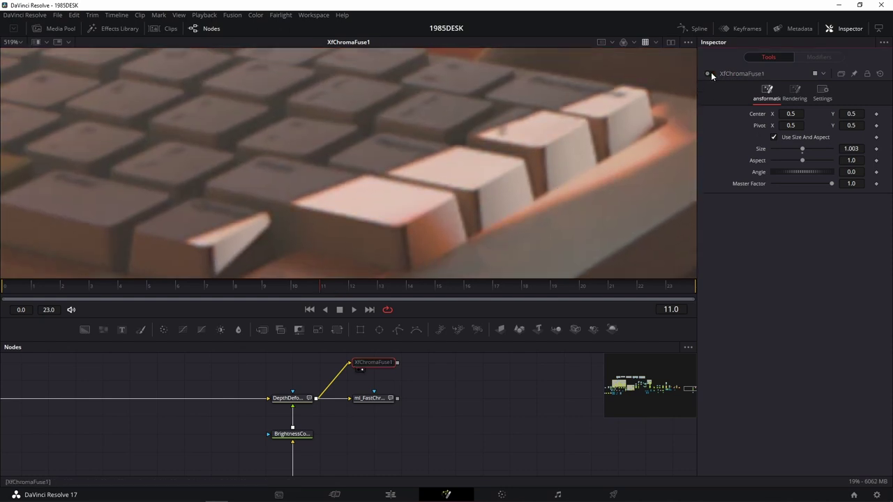
# On the keyboard close-up, test stretching the XfChromaFuse1 aspect to 2.14, then undo it back to 1.0
pyautogui.moveTo(648, 124)
pyautogui.mouseDown()
pyautogui.moveTo(393, 3)
pyautogui.moveTo(383, 162)
pyautogui.mouseUp()
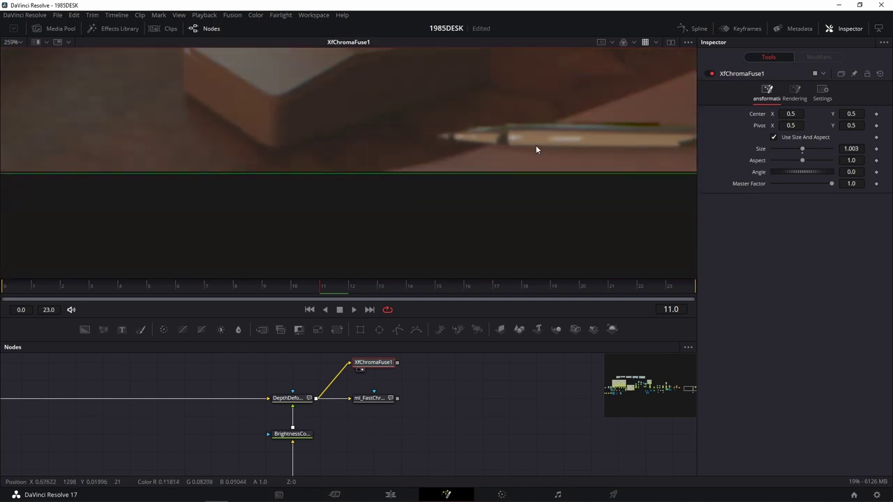
pyautogui.scroll(-2, 445, 170)
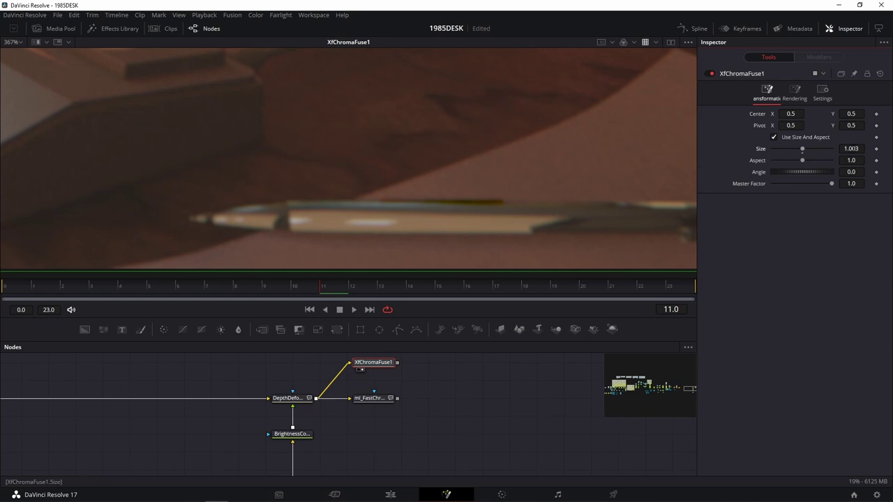
pyautogui.scroll(2, 851, 148)
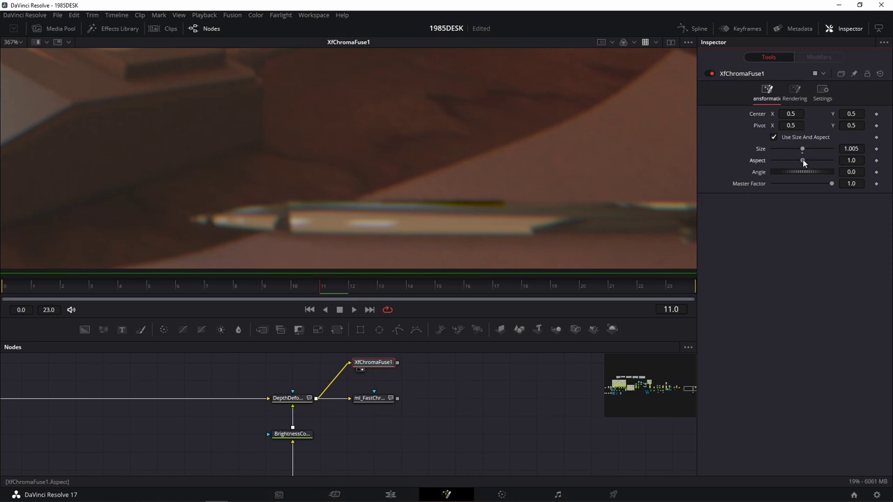
pyautogui.moveTo(802, 160); pyautogui.dragTo(811, 162)
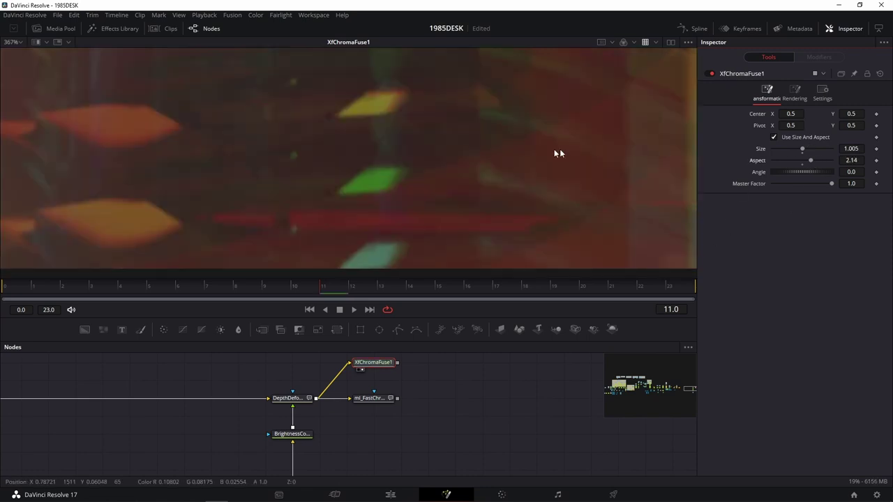
pyautogui.scroll(-5, 496, 154)
pyautogui.scroll(3, 498, 153)
pyautogui.scroll(-1, 503, 147)
pyautogui.hotkey('ctrl', 'z')
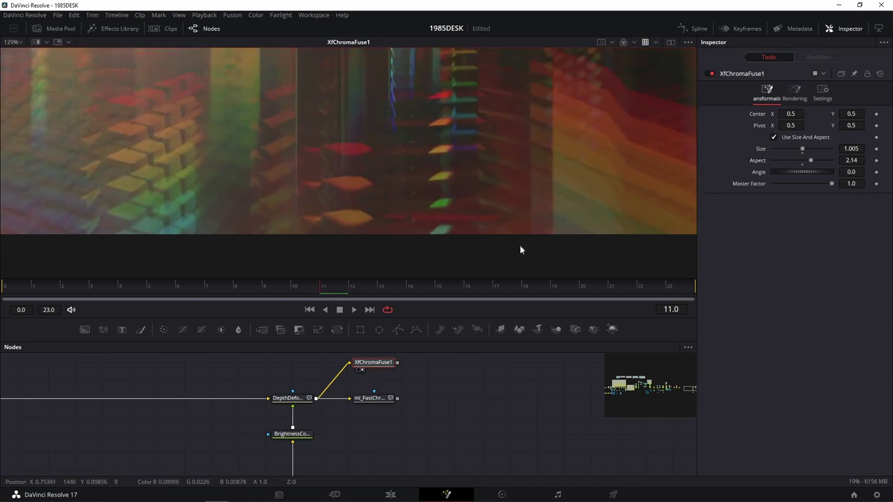
# Scrub XfChromaFuse1's Size to 1.003 and its Aspect to 1.004
pyautogui.scroll(-5, 515, 157)
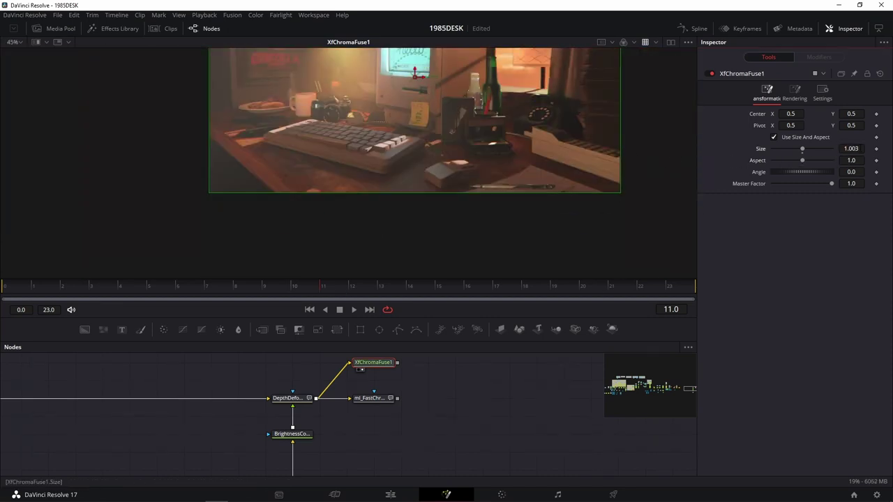
pyautogui.scroll(4, 597, 188)
pyautogui.scroll(5, 503, 187)
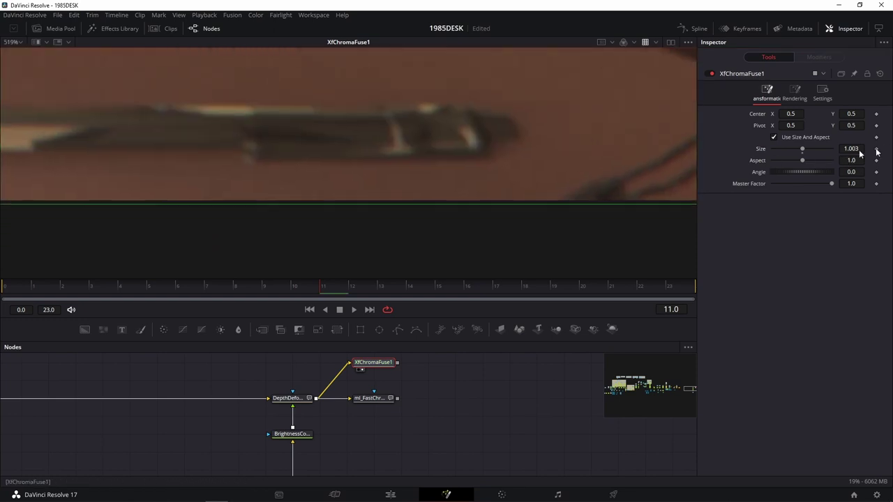
pyautogui.scroll(2, 851, 160)
pyautogui.scroll(2, 851, 160)
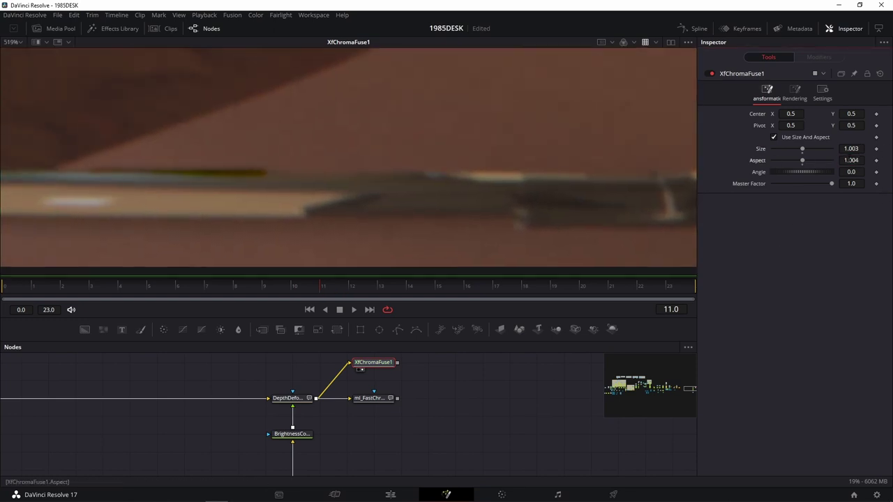
pyautogui.scroll(-2, 603, 214)
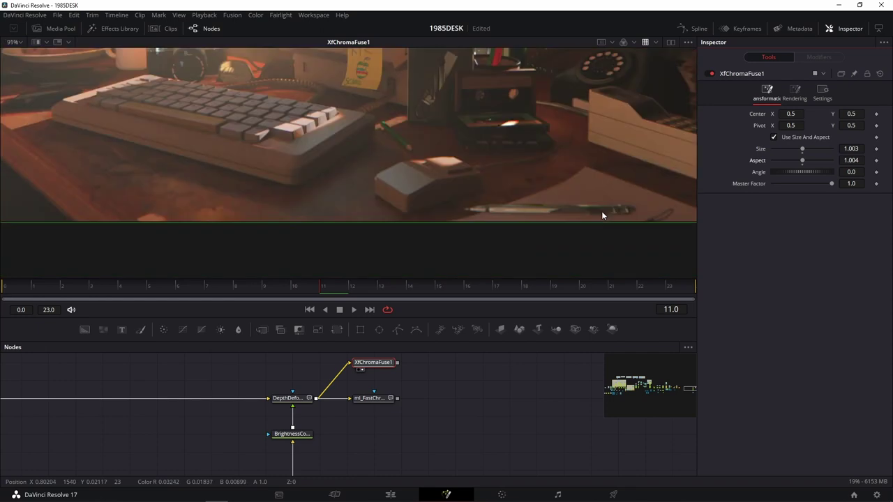
pyautogui.scroll(-1, 614, 237)
pyautogui.scroll(-1, 593, 237)
pyautogui.scroll(-1, 592, 178)
pyautogui.scroll(1, 535, 193)
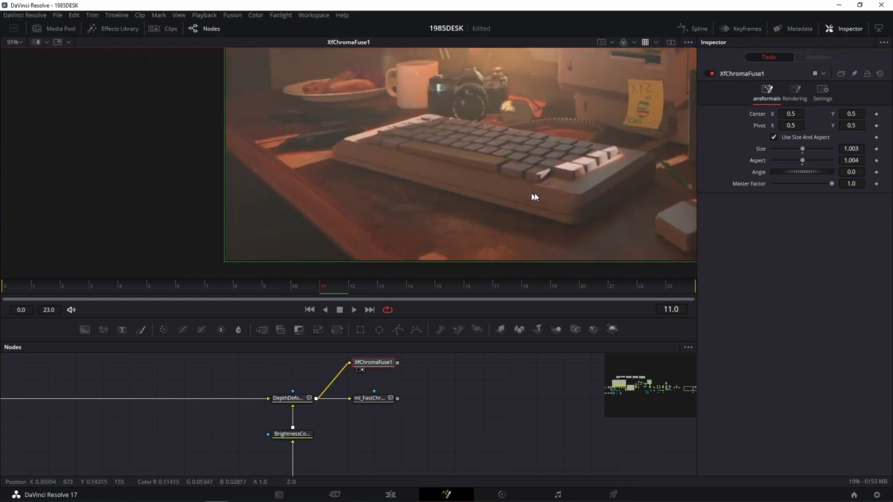
pyautogui.scroll(1, 511, 168)
pyautogui.scroll(1, 375, 169)
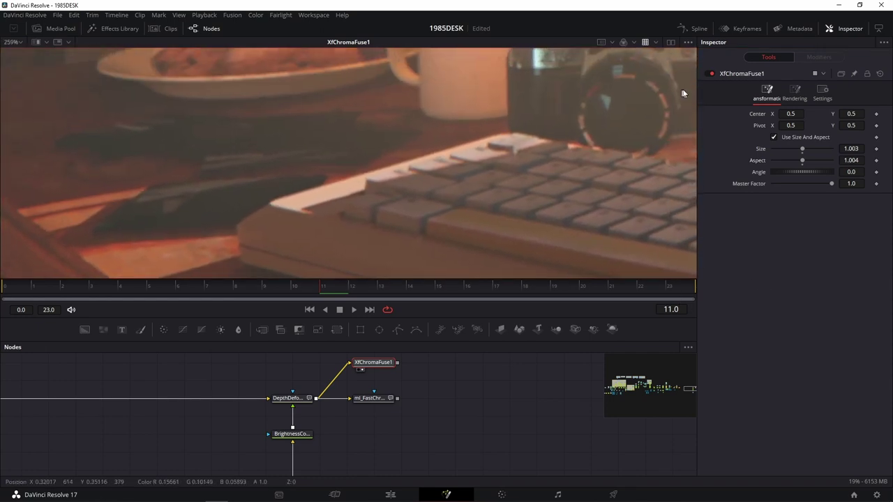
# Toggle XfChromaFuse1 off and on to compare the desk shot with and without it
pyautogui.click(710, 73)
pyautogui.click(711, 74)
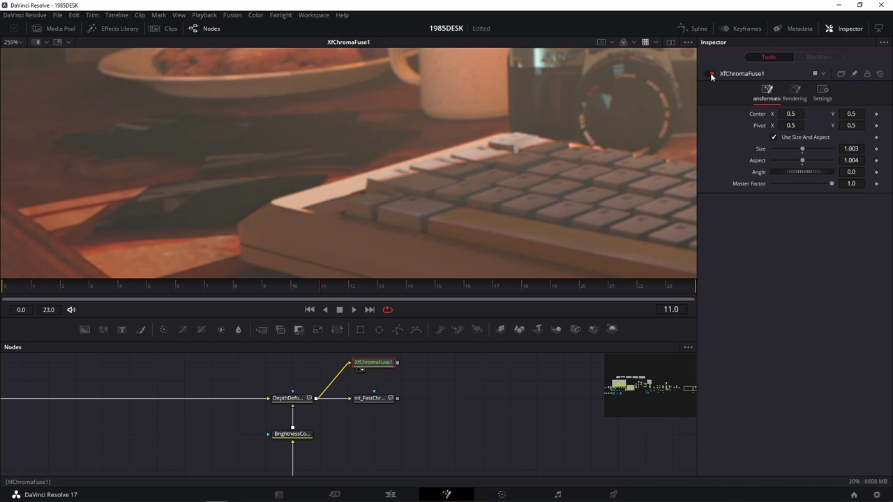
pyautogui.moveTo(597, 130); pyautogui.dragTo(634, 184)
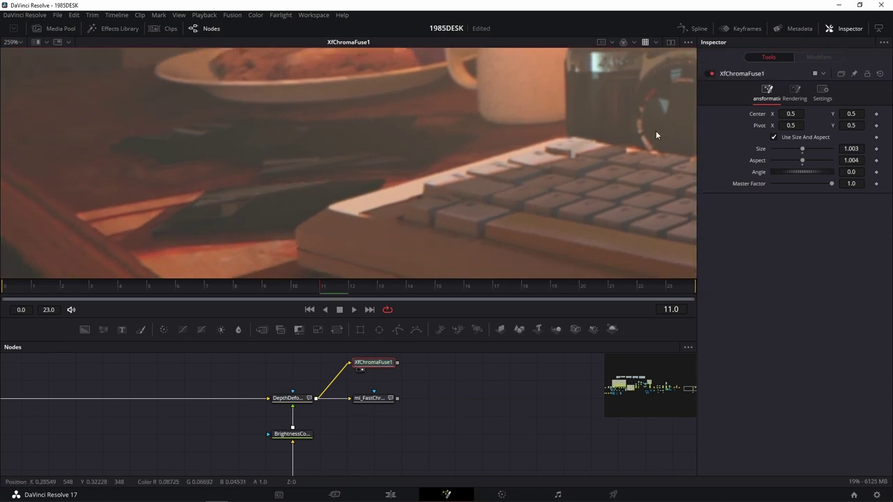
# Show XfChromaFuse1's Rendering settings: 8 steps, HLS interpolation, Add accumulation, Normalize Result on
pyautogui.click(797, 93)
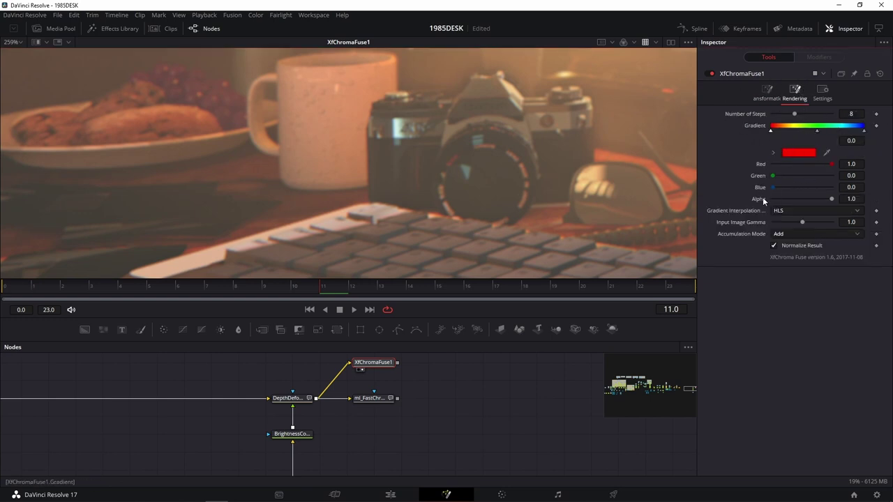
pyautogui.moveTo(590, 218); pyautogui.dragTo(534, 194)
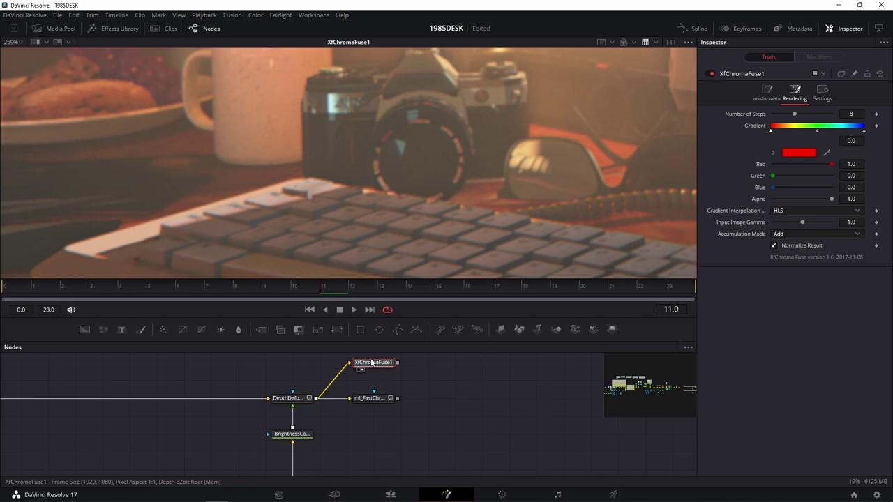
pyautogui.moveTo(371, 362)
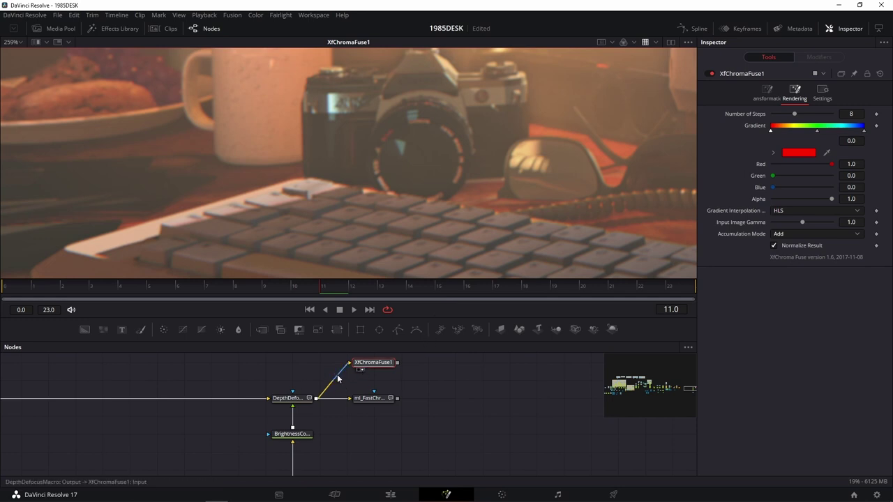
# View the ml_FastChroma output in the viewer and select that node for editing
pyautogui.click(389, 366)
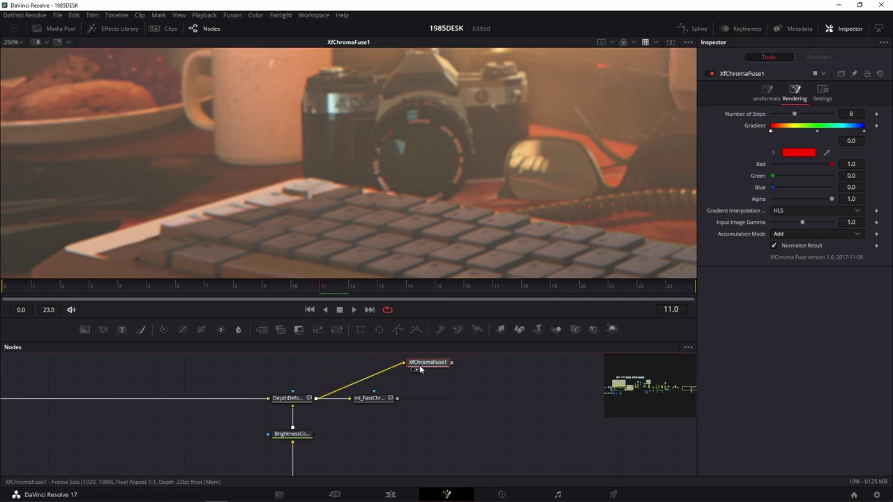
pyautogui.moveTo(382, 404); pyautogui.dragTo(468, 193)
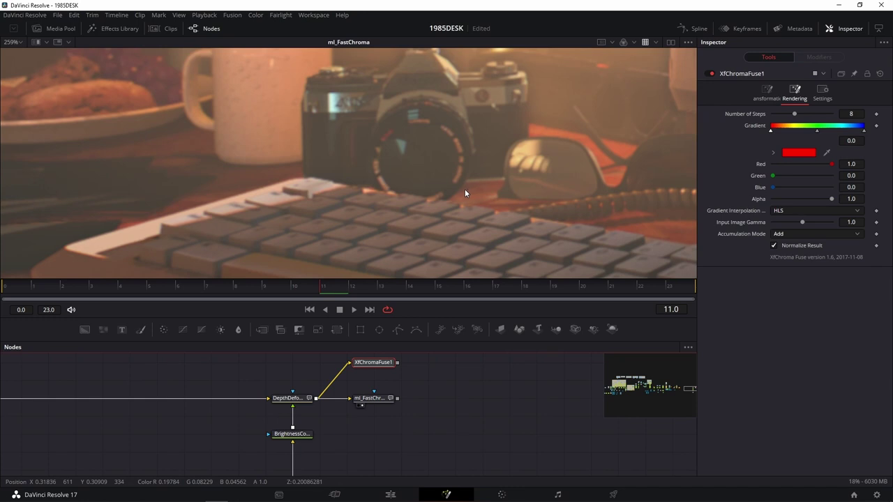
pyautogui.moveTo(364, 407); pyautogui.dragTo(415, 395)
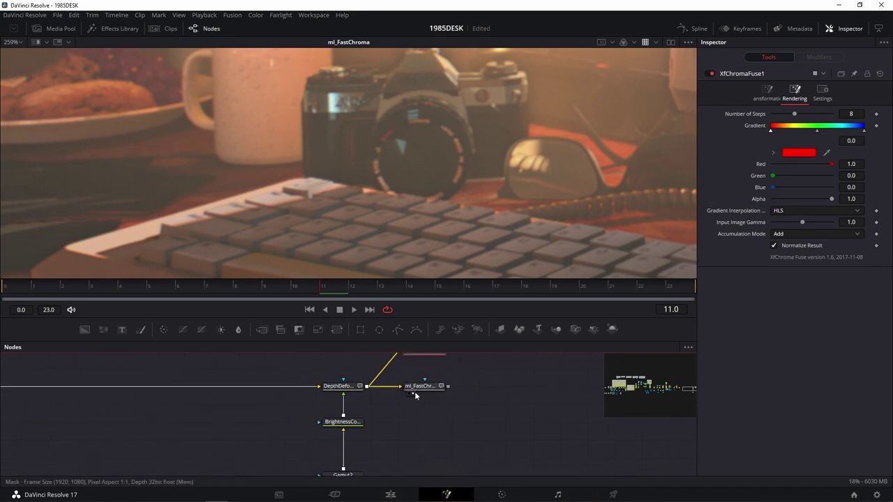
pyautogui.click(418, 387)
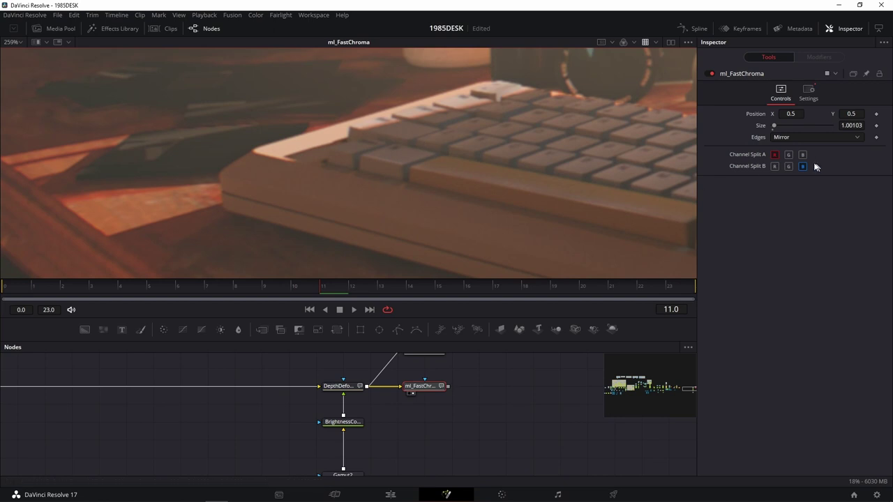
# Switch Channel Split B between green and blue while zooming to compare, ending on blue
pyautogui.click(803, 166)
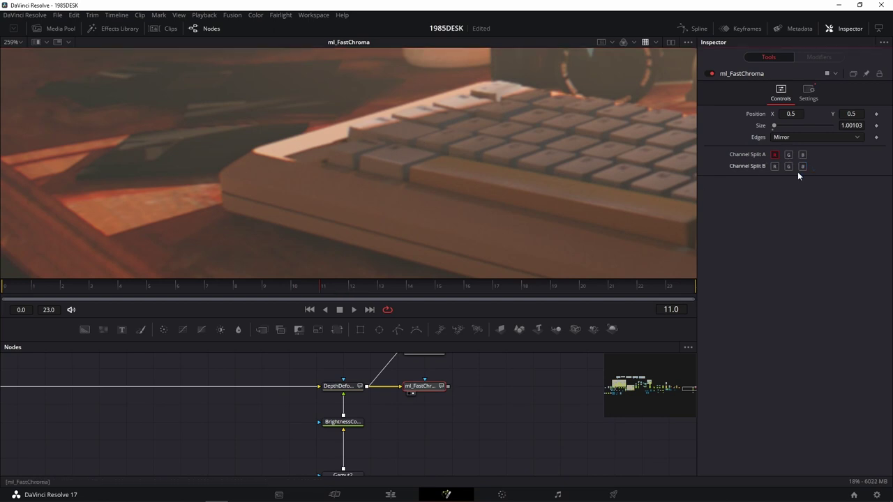
pyautogui.scroll(3, 239, 196)
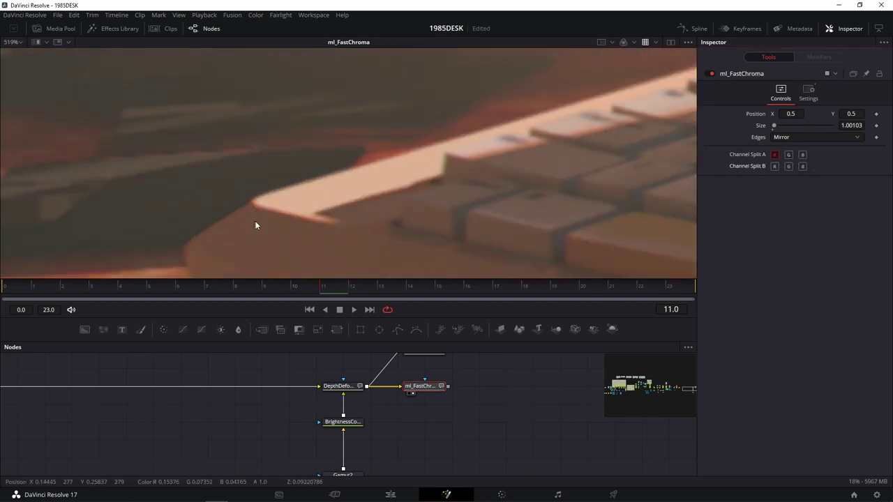
pyautogui.click(790, 166)
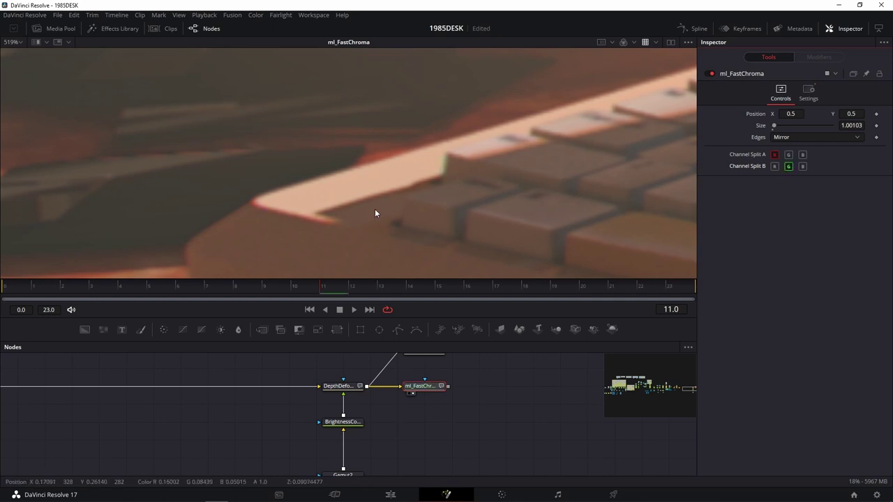
pyautogui.scroll(2, 453, 164)
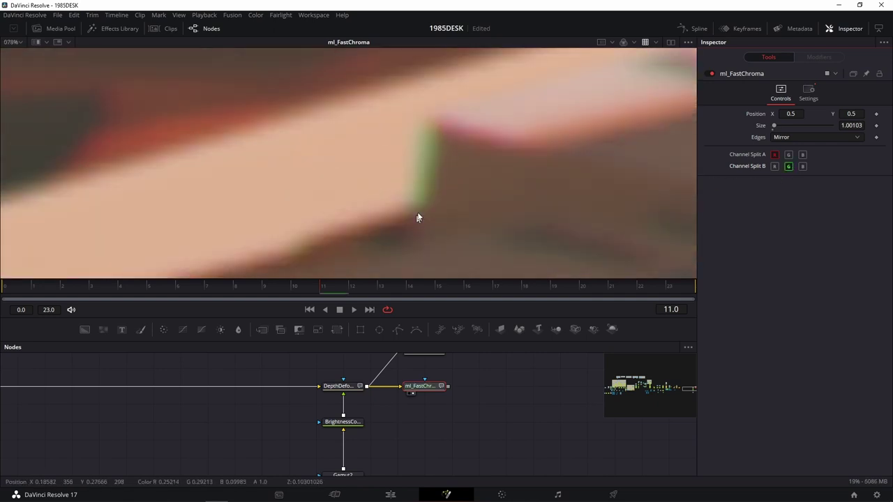
pyautogui.scroll(-1, 437, 132)
pyautogui.scroll(-1, 437, 142)
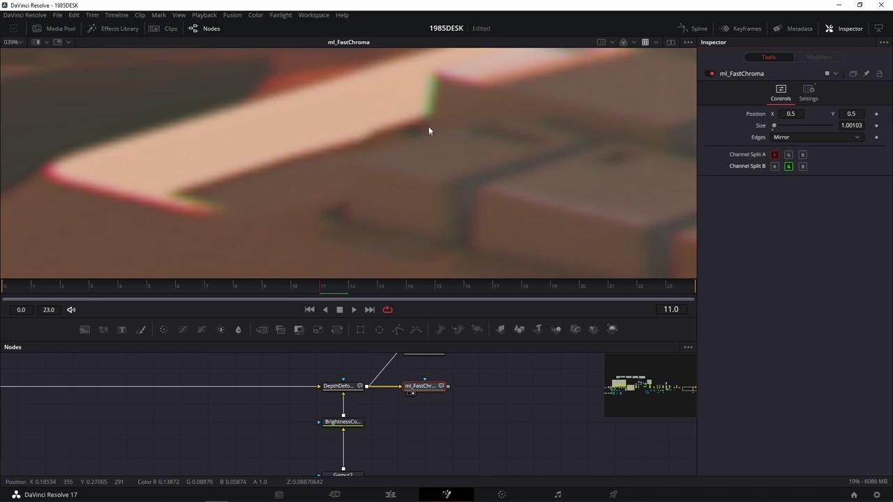
pyautogui.scroll(-1, 431, 174)
pyautogui.click(803, 167)
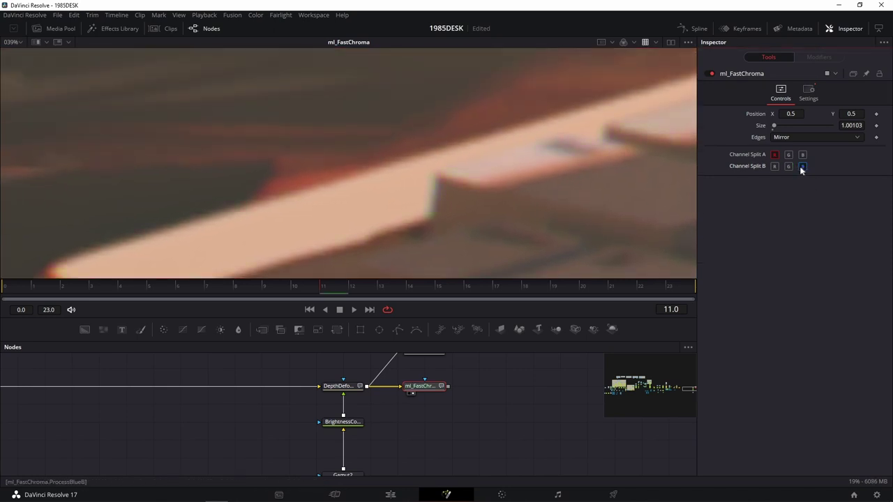
pyautogui.click(774, 166)
pyautogui.click(803, 167)
# Delete the XfChromaFuse1 node from the node graph
pyautogui.moveTo(496, 369); pyautogui.dragTo(421, 396)
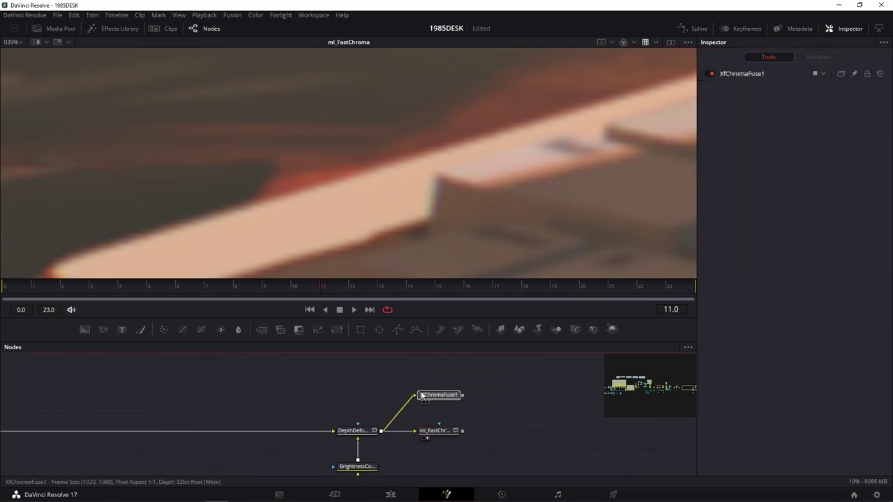
pyautogui.press('Delete')
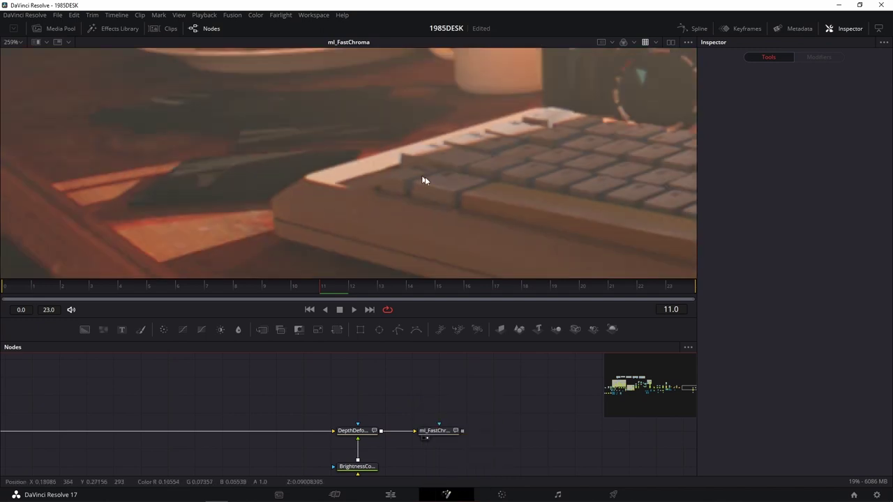
pyautogui.scroll(-5, 461, 178)
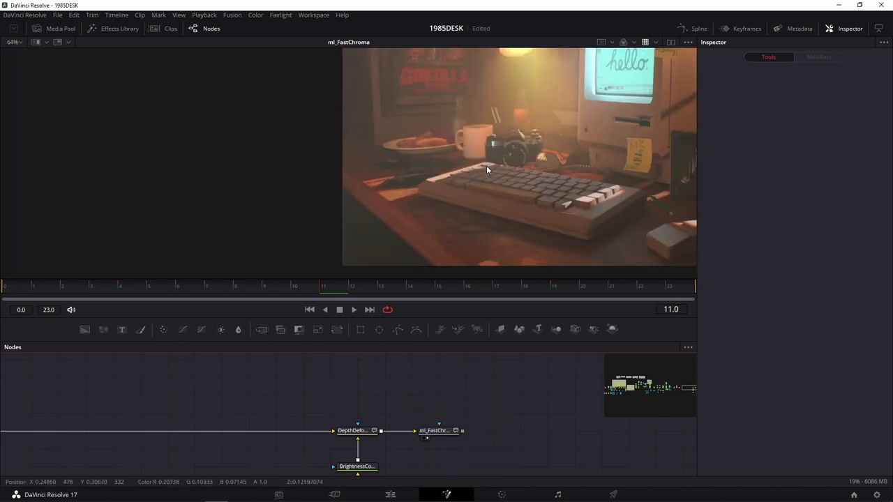
pyautogui.scroll(2, 486, 178)
pyautogui.scroll(3, 486, 184)
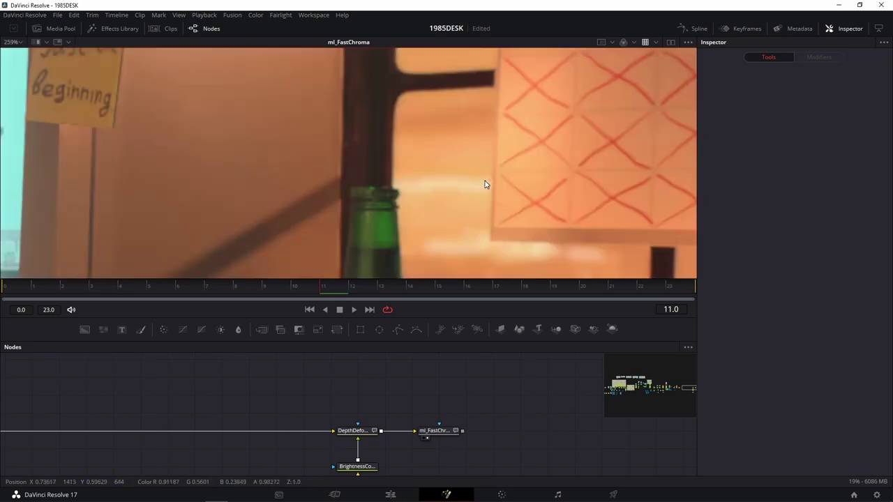
pyautogui.scroll(2, 361, 177)
pyautogui.scroll(1, 409, 124)
pyautogui.scroll(4, 403, 197)
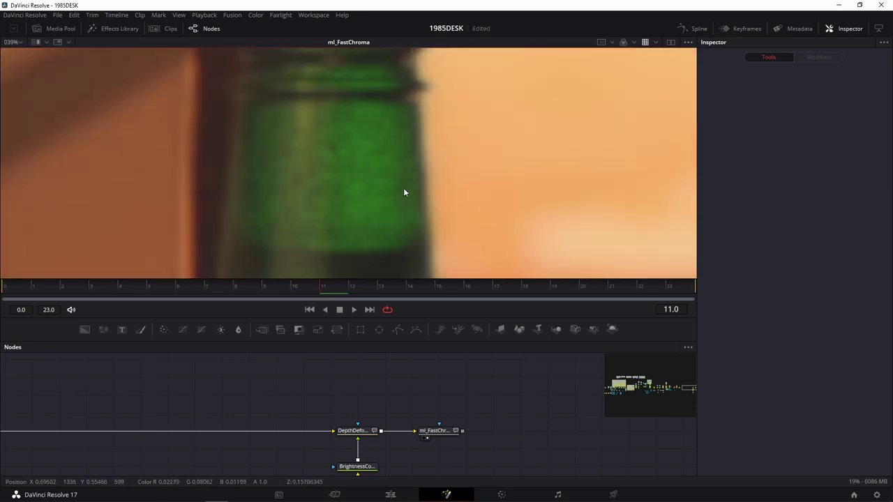
pyautogui.scroll(-2, 403, 190)
# Toggle ml_FastChroma off and on to compare, then fit the whole frame in the viewer
pyautogui.click(436, 431)
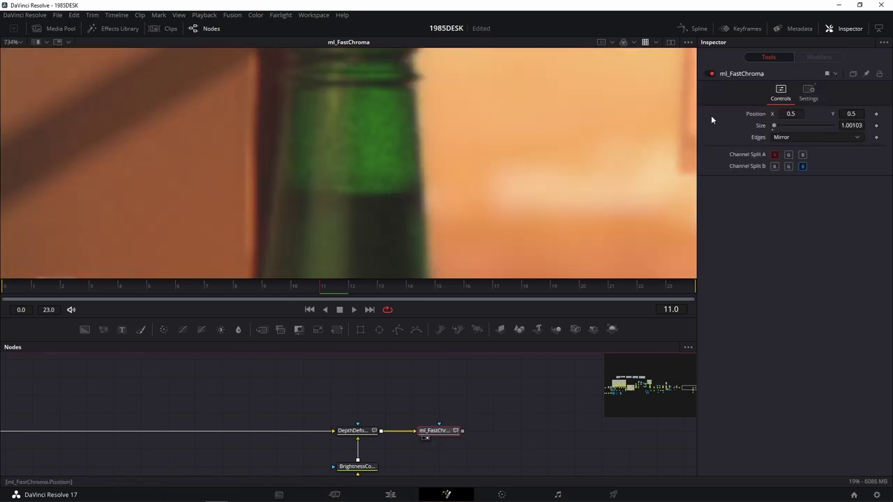
pyautogui.click(712, 74)
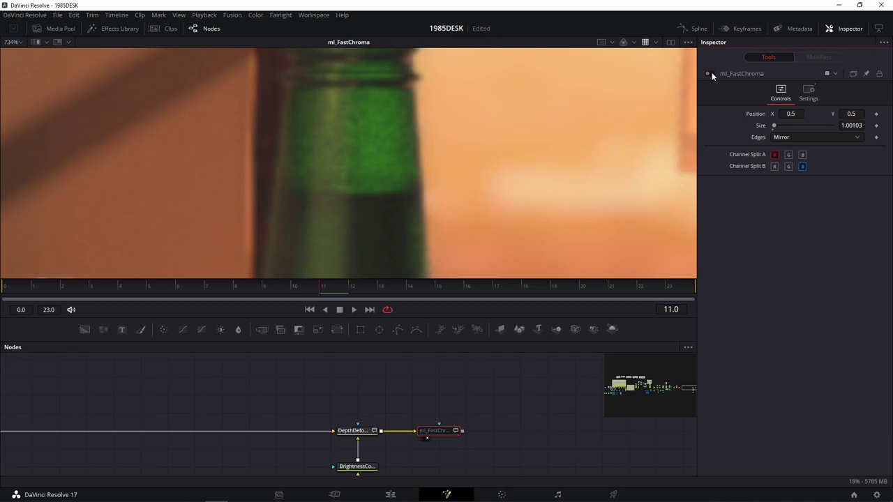
pyautogui.click(712, 73)
pyautogui.hotkey('ctrl', 'f')
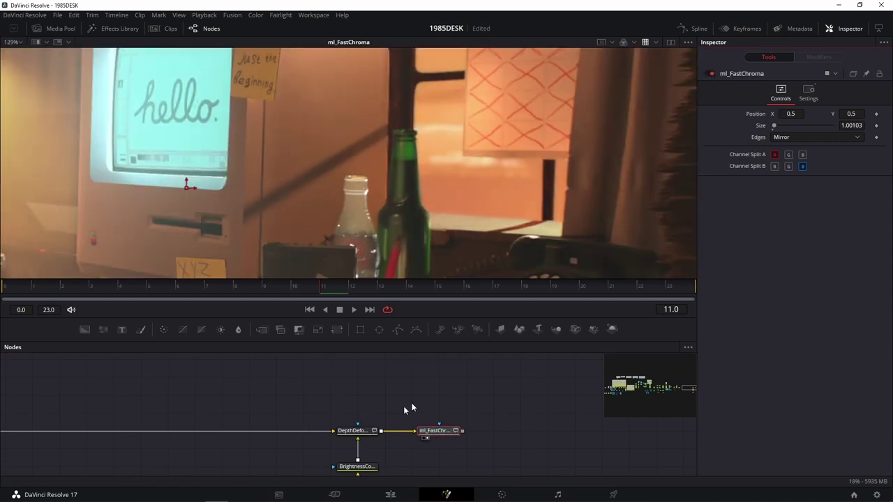
pyautogui.moveTo(459, 399)
pyautogui.mouseDown()
pyautogui.moveTo(382, 331)
pyautogui.moveTo(367, 343)
pyautogui.mouseUp()
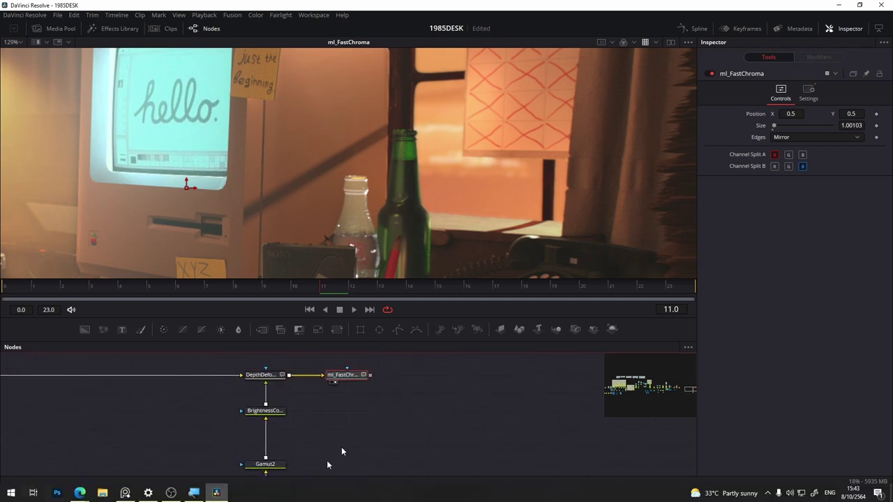
# Minimize Resolve and pan the PureRef board past the distortion and night-street car images to the lens references
pyautogui.click(842, 6)
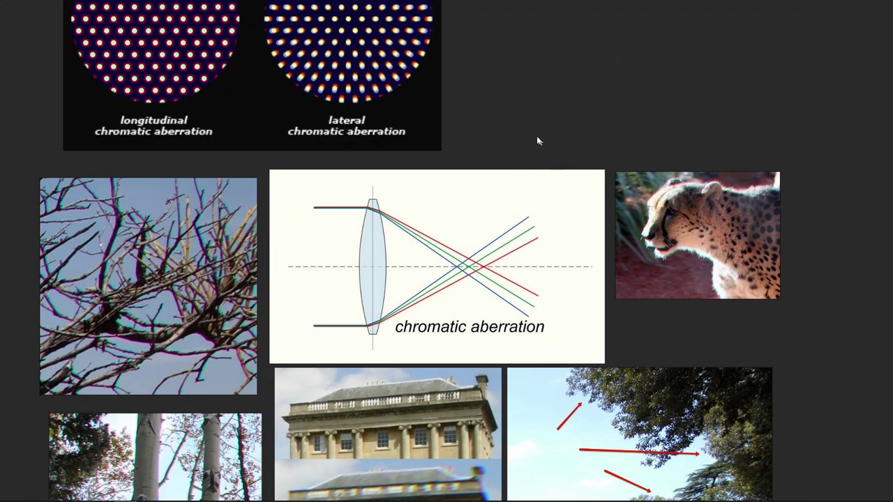
pyautogui.scroll(-3, 520, 125)
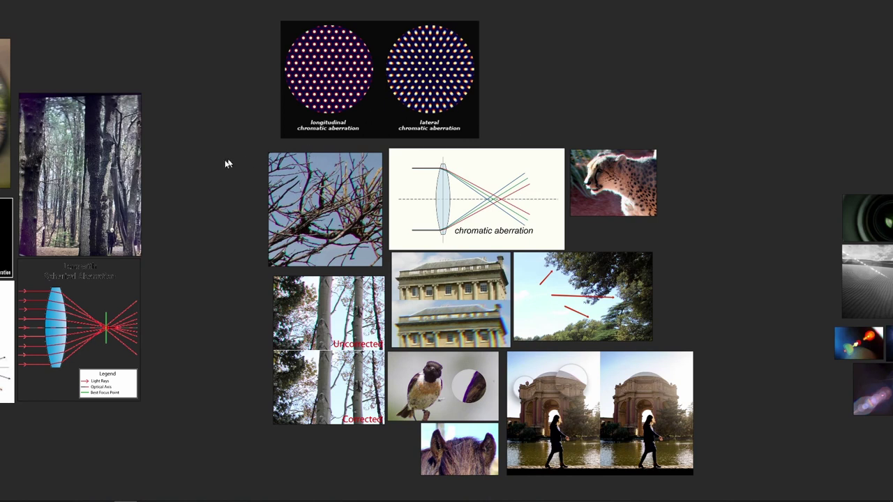
pyautogui.moveTo(224, 161); pyautogui.dragTo(664, 145)
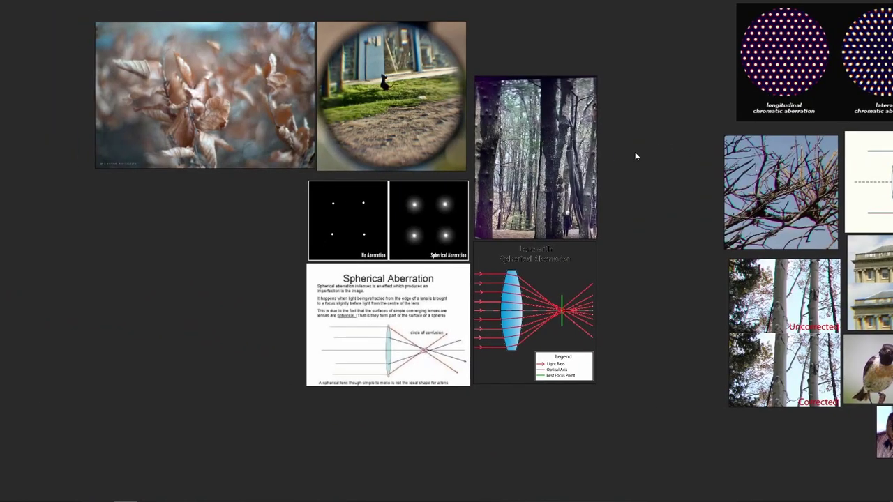
pyautogui.scroll(-2, 639, 224)
pyautogui.scroll(2, 639, 224)
pyautogui.moveTo(644, 258); pyautogui.dragTo(561, 83)
pyautogui.moveTo(577, 246); pyautogui.dragTo(349, 36)
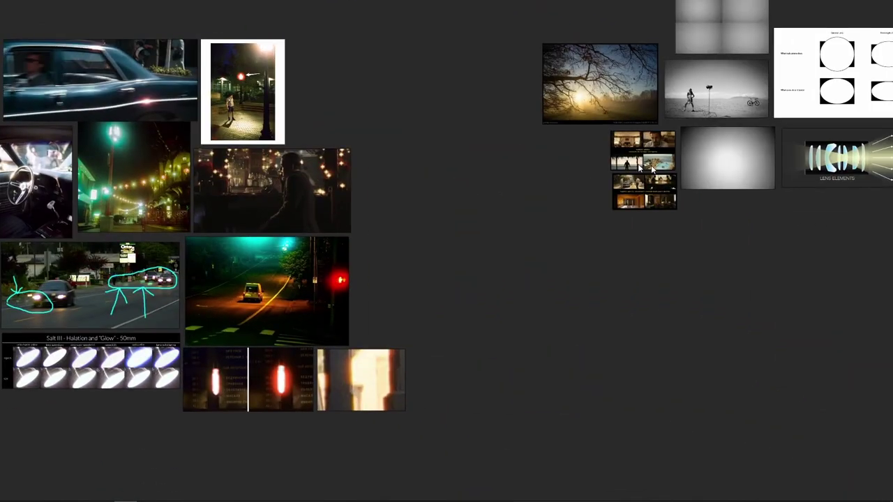
pyautogui.moveTo(819, 224); pyautogui.dragTo(80, 238)
# Pan to the vignetting test images and zoom in until the f 3.5 panel fills the screen
pyautogui.scroll(1, 394, 228)
pyautogui.scroll(2, 394, 228)
pyautogui.moveTo(394, 228); pyautogui.dragTo(527, 408)
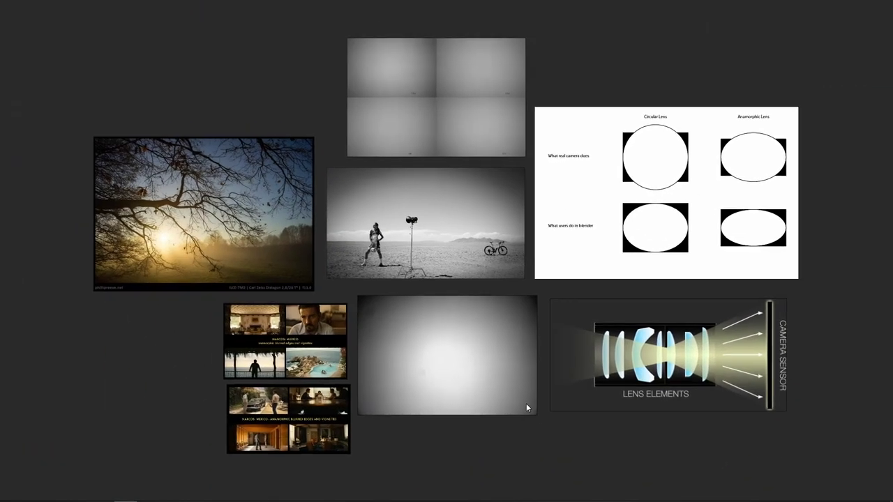
pyautogui.scroll(2, 406, 300)
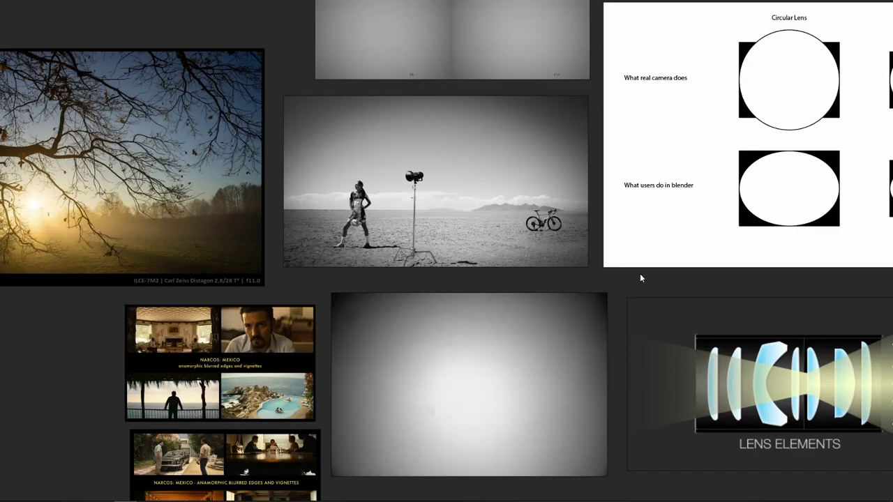
pyautogui.scroll(2, 641, 278)
pyautogui.scroll(-4, 640, 278)
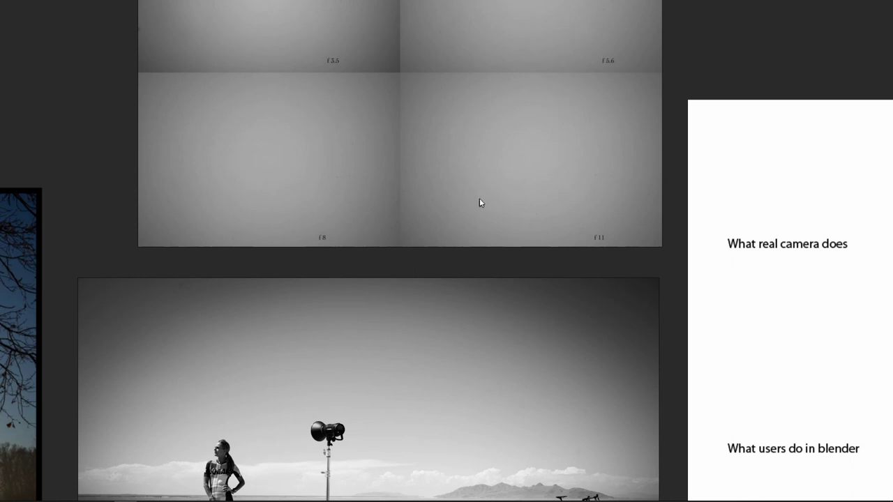
pyautogui.moveTo(482, 195); pyautogui.dragTo(543, 280)
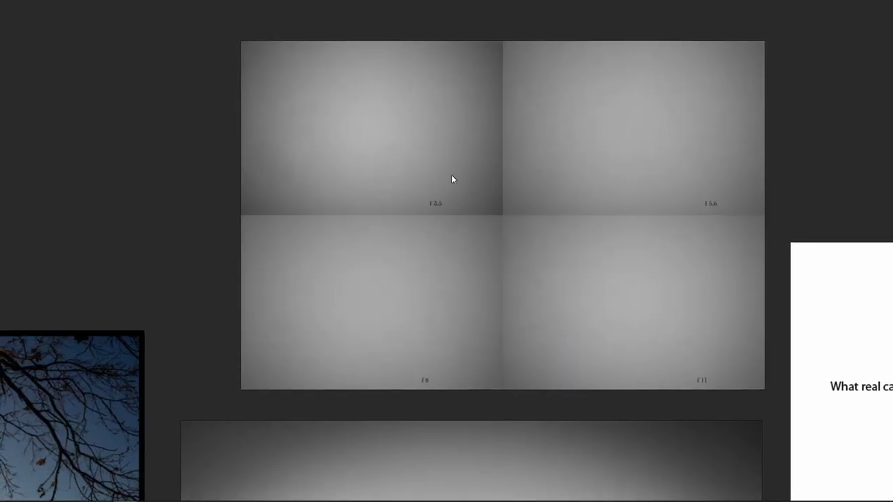
pyautogui.scroll(3, 339, 117)
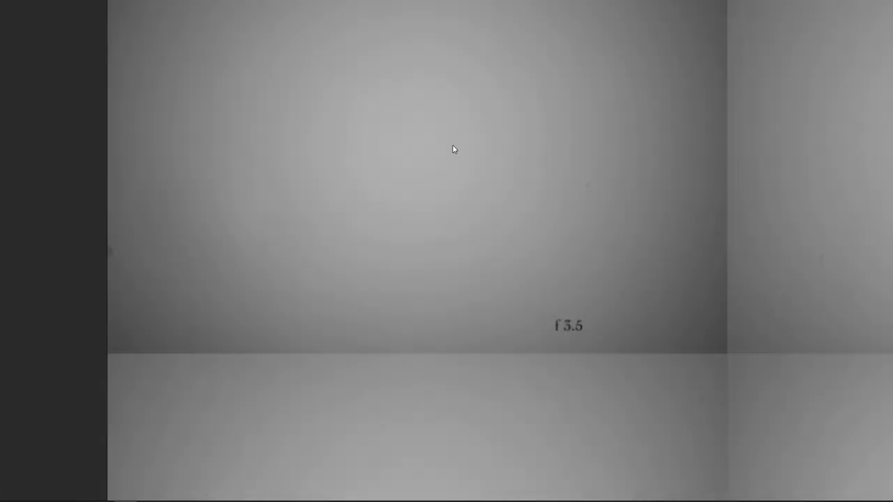
pyautogui.moveTo(453, 149); pyautogui.dragTo(464, 236)
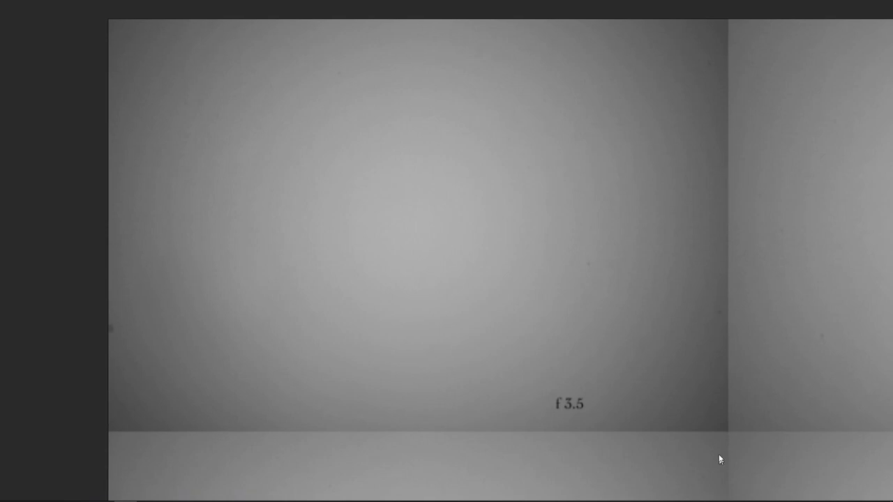
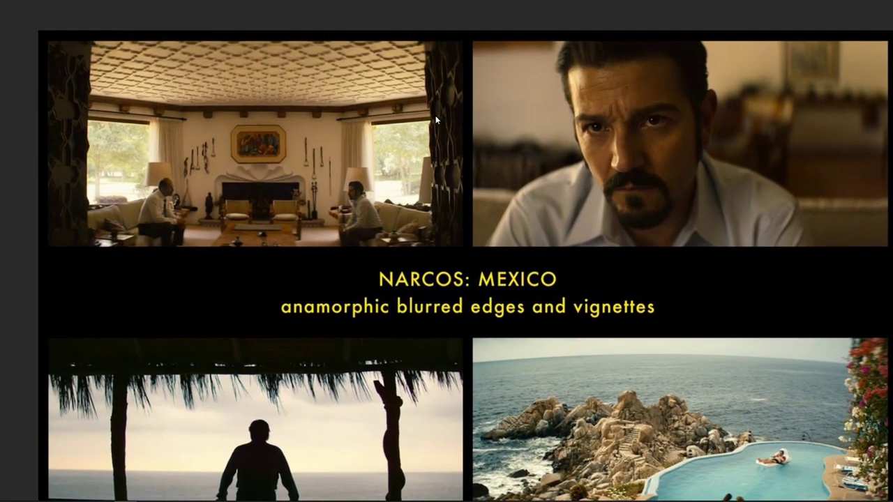
# Scroll through the Narcos stills in PureRef and pan up to the circular-vs-anamorphic lens diagram
pyautogui.scroll(-3, 460, 212)
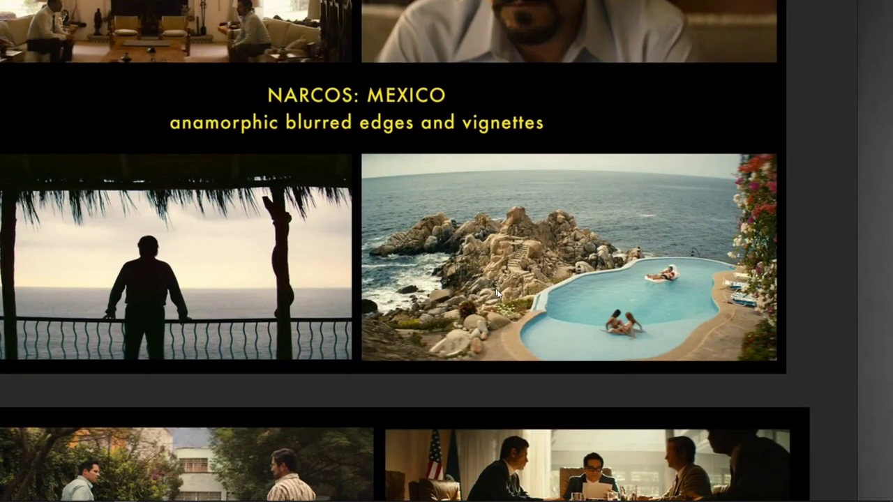
pyautogui.scroll(-3, 488, 279)
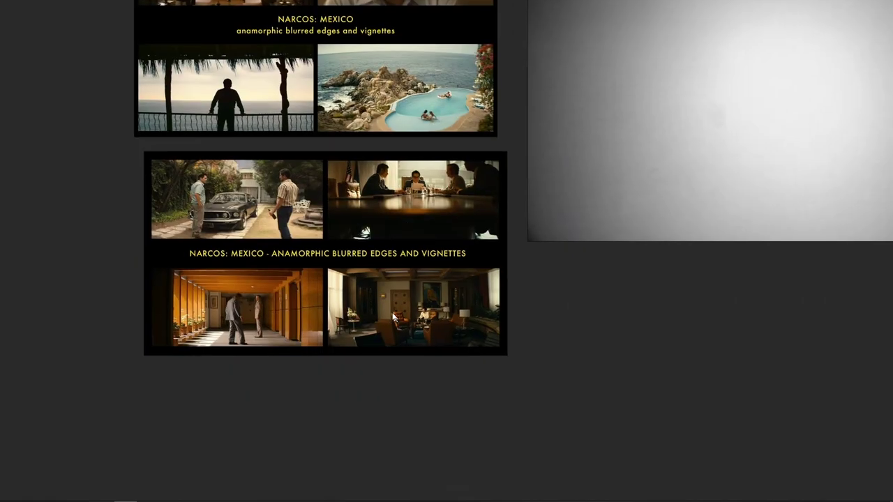
pyautogui.scroll(5, 384, 313)
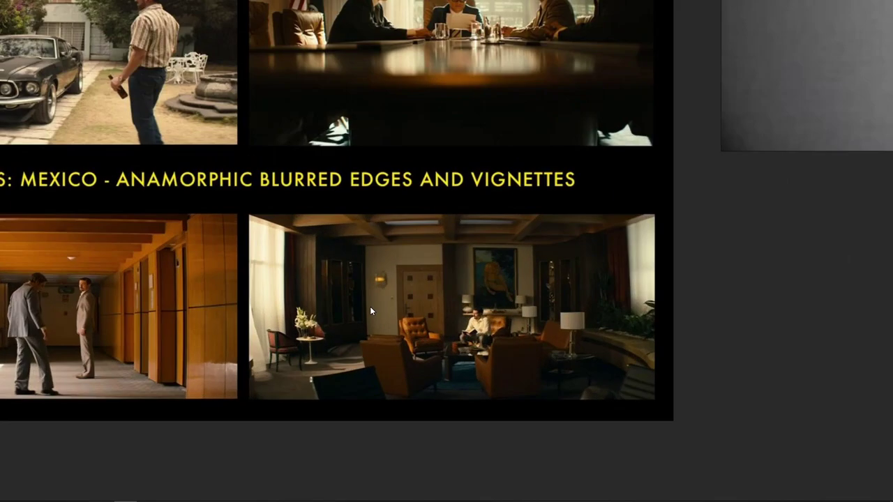
pyautogui.scroll(-7, 576, 325)
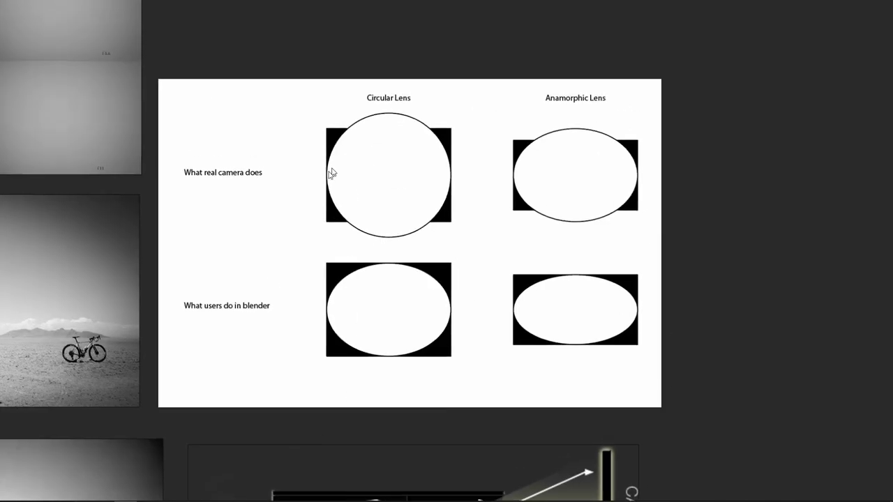
pyautogui.scroll(1, 313, 188)
pyautogui.scroll(1, 312, 189)
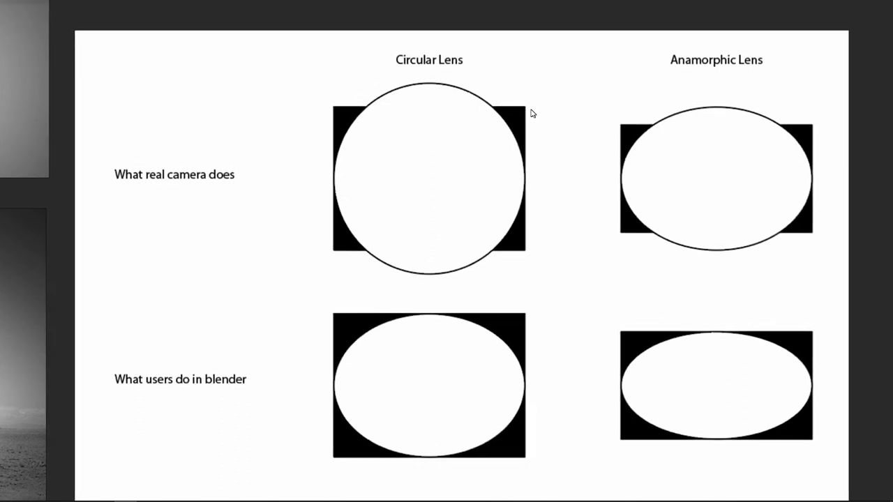
pyautogui.moveTo(399, 315); pyautogui.dragTo(423, 223)
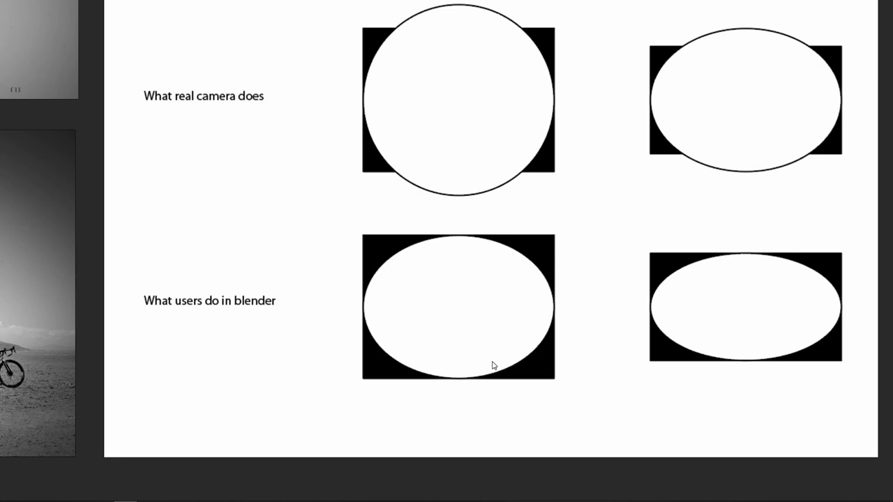
pyautogui.moveTo(107, 470)
# Return to Resolve's Fusion page, pan the node graph and deselect ml_FastChroma
pyautogui.moveTo(122, 499)
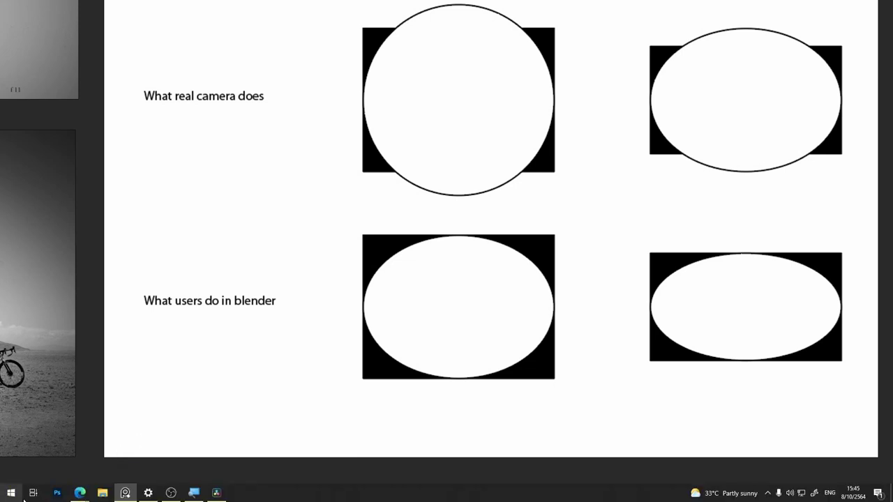
pyautogui.click(216, 494)
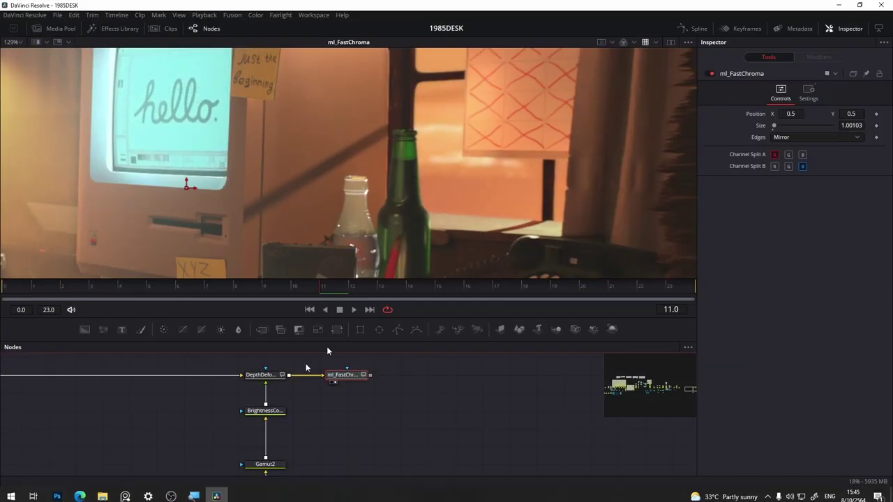
pyautogui.moveTo(372, 407); pyautogui.dragTo(321, 418)
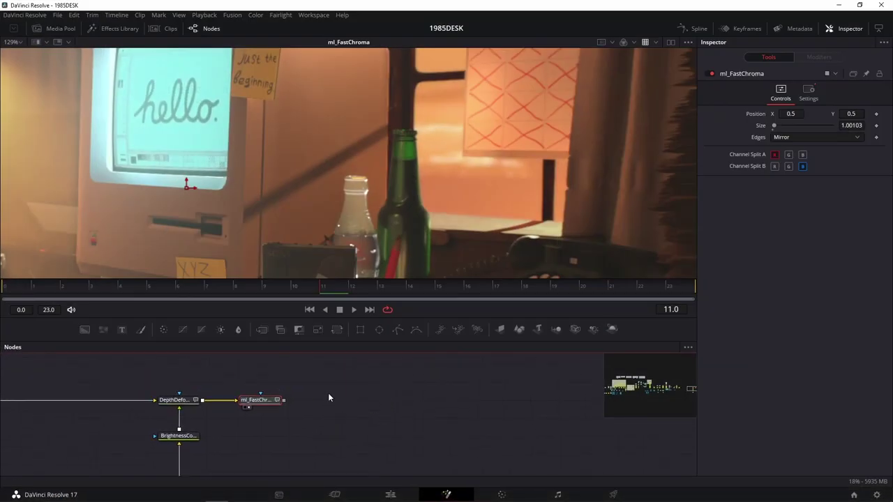
pyautogui.click(328, 392)
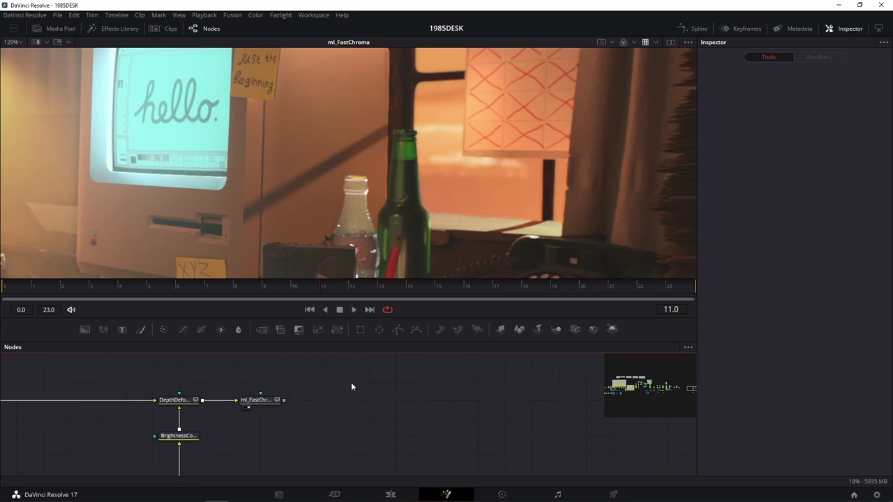
pyautogui.moveTo(351, 382); pyautogui.dragTo(338, 408)
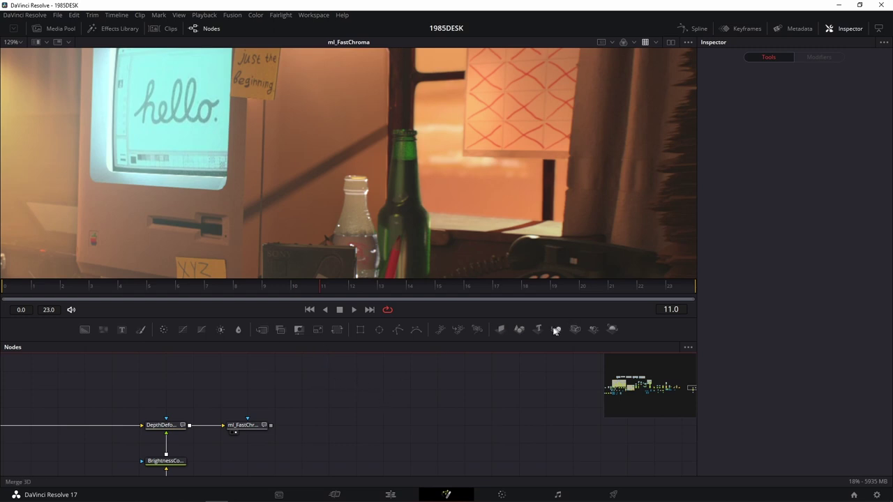
# Add an Ellipse1 mask node, view it, and place it beside ml_FastChroma
pyautogui.click(379, 329)
pyautogui.moveTo(327, 425); pyautogui.dragTo(394, 193)
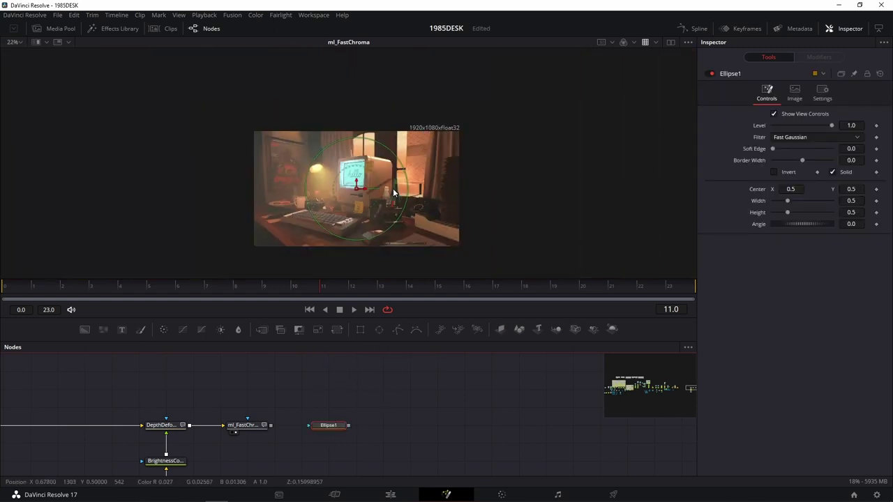
pyautogui.scroll(1, 393, 193)
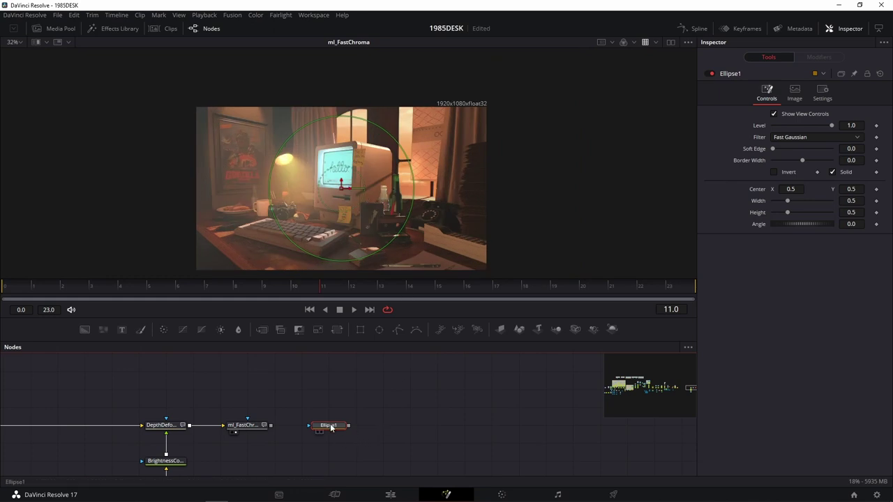
pyautogui.moveTo(331, 428); pyautogui.dragTo(386, 409)
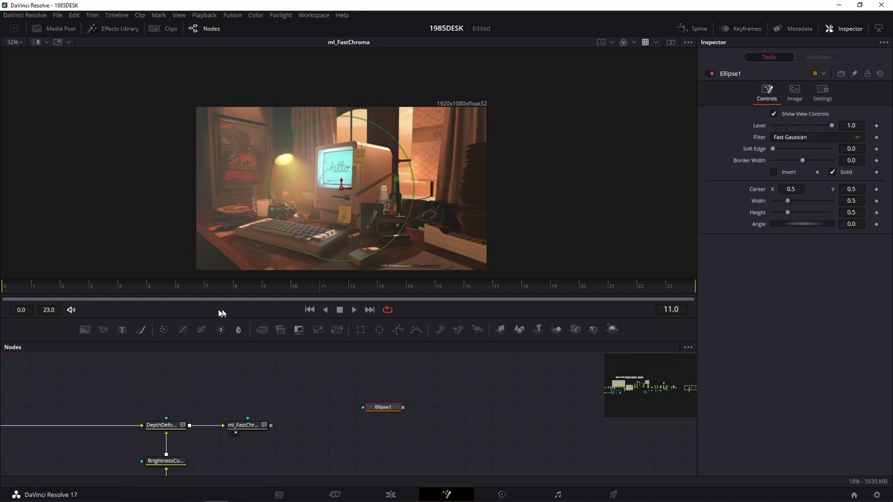
# Add a Background1 node and merge it over ml_FastChroma's output as Merge1
pyautogui.click(85, 329)
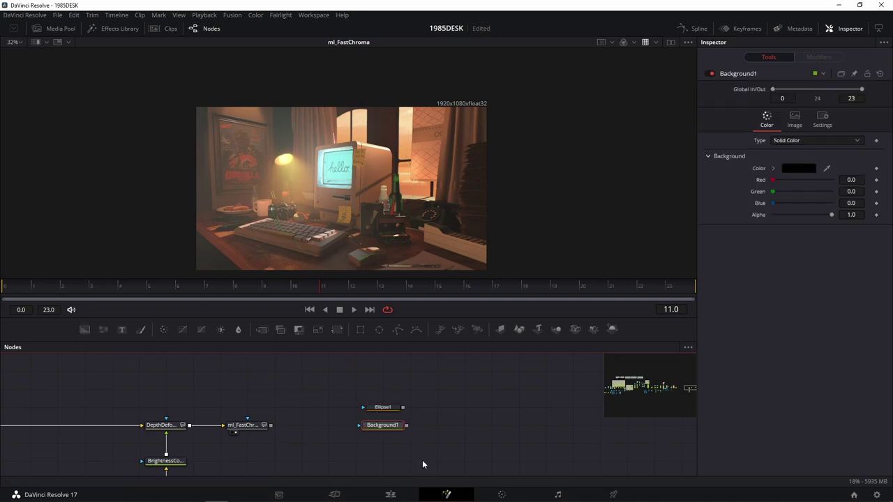
pyautogui.moveTo(389, 428); pyautogui.dragTo(308, 392)
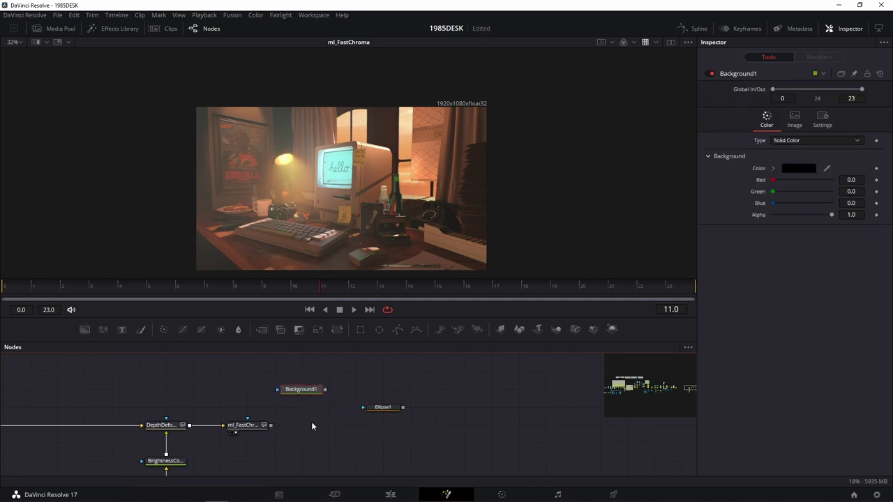
pyautogui.scroll(5, 319, 426)
pyautogui.scroll(-3, 383, 395)
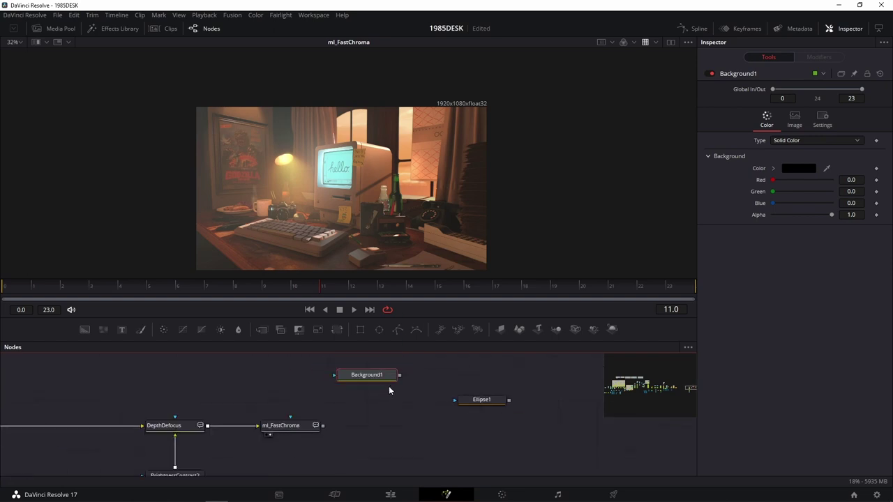
pyautogui.moveTo(400, 375); pyautogui.dragTo(323, 430)
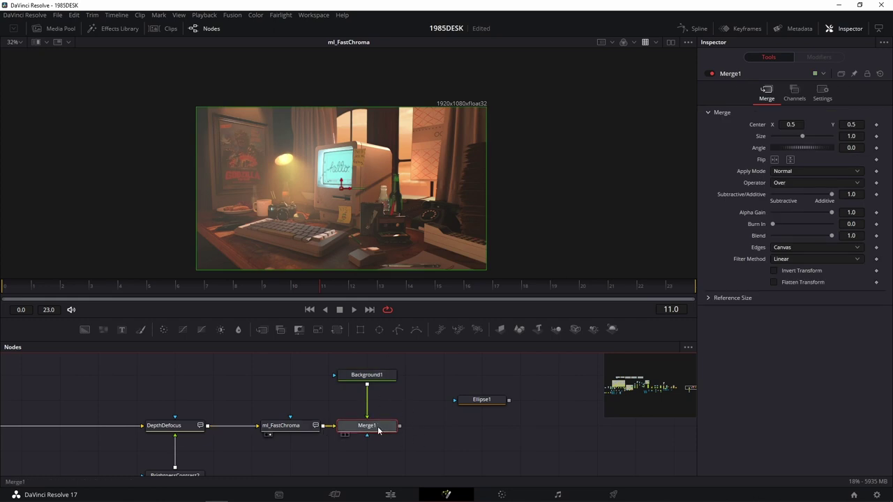
# View Merge1 in the viewer and connect Ellipse1 to its mask input
pyautogui.moveTo(379, 431); pyautogui.dragTo(429, 208)
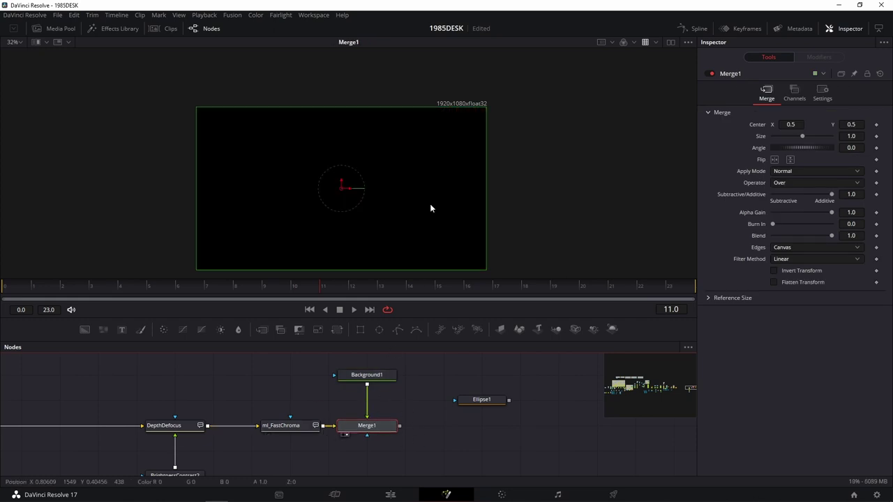
pyautogui.scroll(-2, 526, 443)
pyautogui.moveTo(501, 360)
pyautogui.mouseDown()
pyautogui.moveTo(503, 385)
pyautogui.moveTo(380, 444)
pyautogui.moveTo(388, 388)
pyautogui.mouseUp()
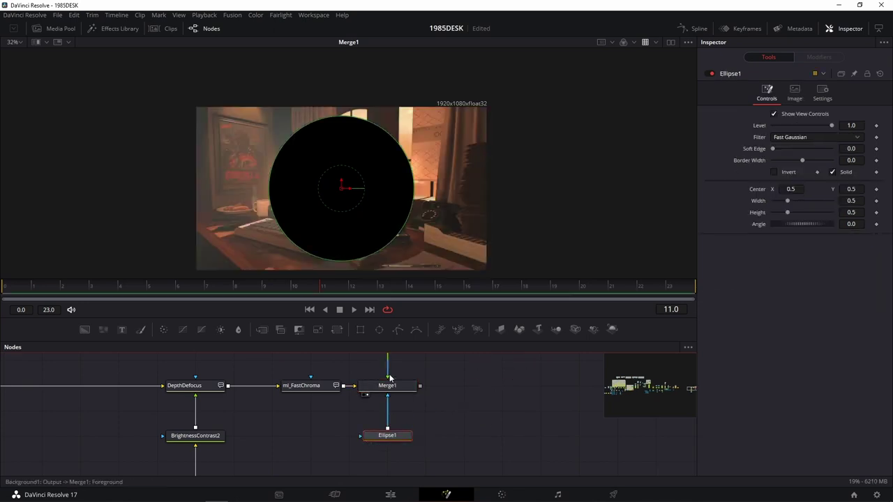
# Invert the Ellipse1 mask, widen it to Width 1.087, then bring up PureRef's lens diagram
pyautogui.click(786, 172)
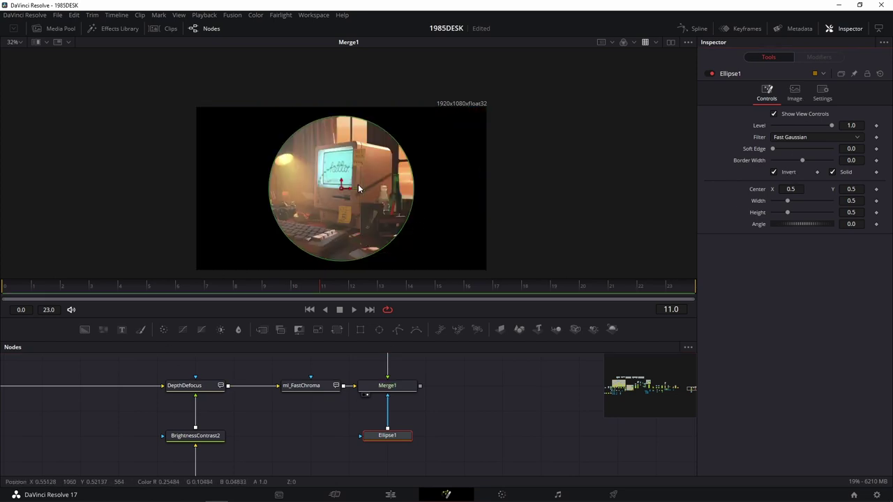
pyautogui.click(379, 437)
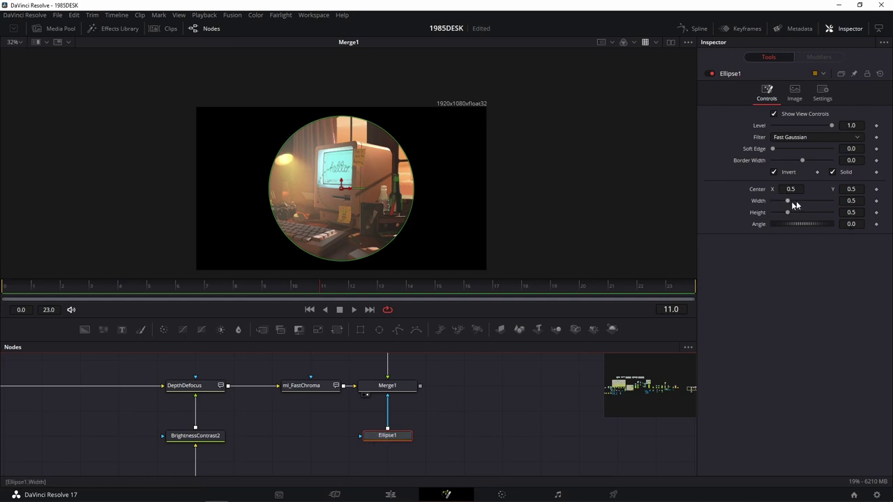
pyautogui.moveTo(787, 200); pyautogui.dragTo(805, 200)
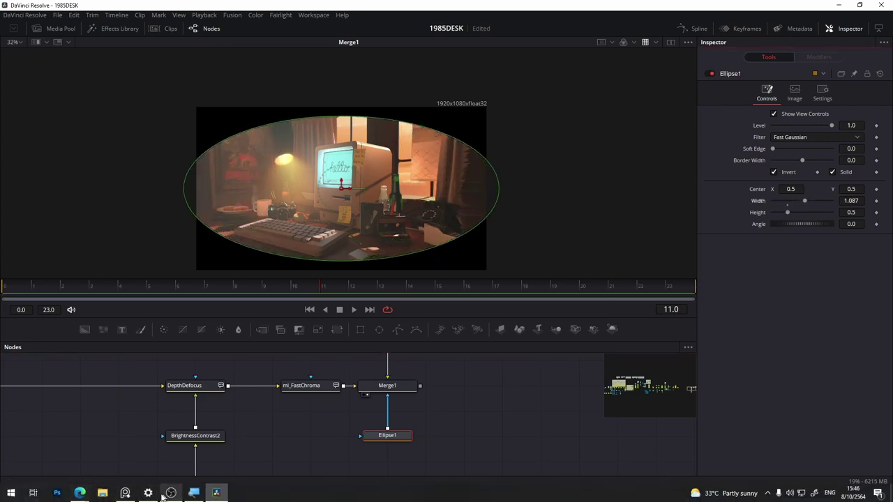
pyautogui.click(172, 493)
pyautogui.click(172, 494)
pyautogui.click(125, 493)
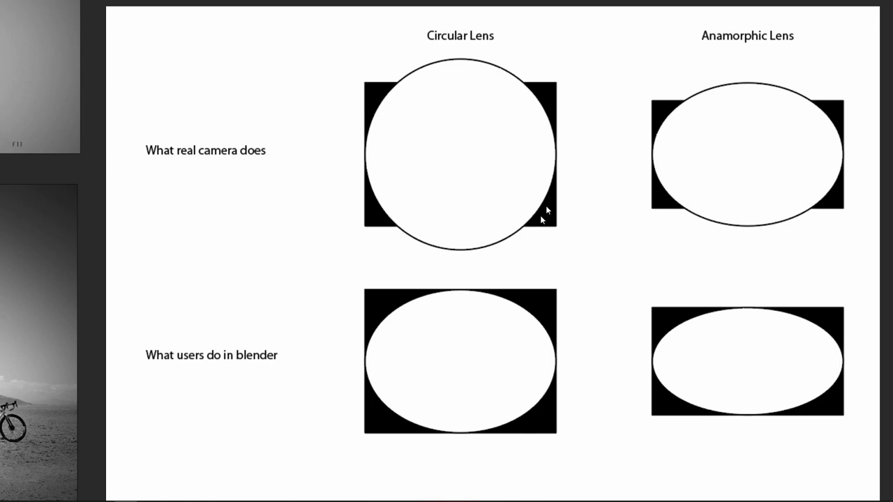
pyautogui.moveTo(73, 497)
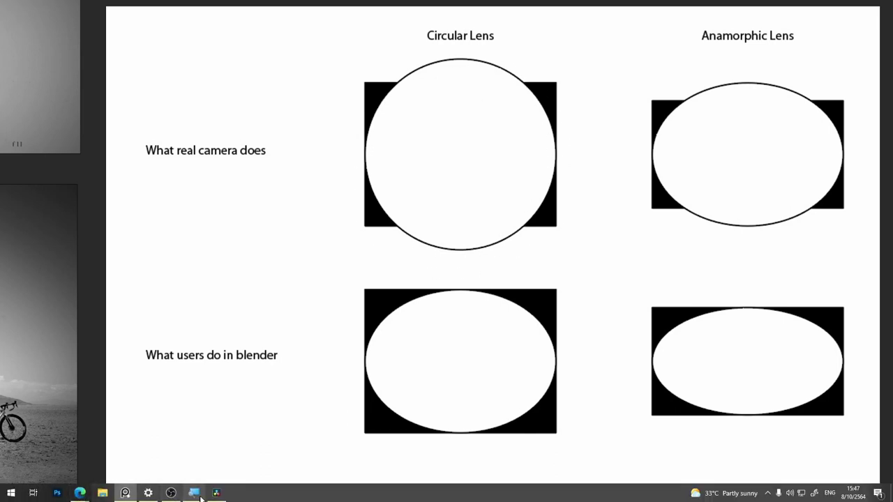
# Back in Resolve, rotate Ellipse1 slightly and adjust its Height and Width sliders
pyautogui.moveTo(215, 495)
pyautogui.click(217, 457)
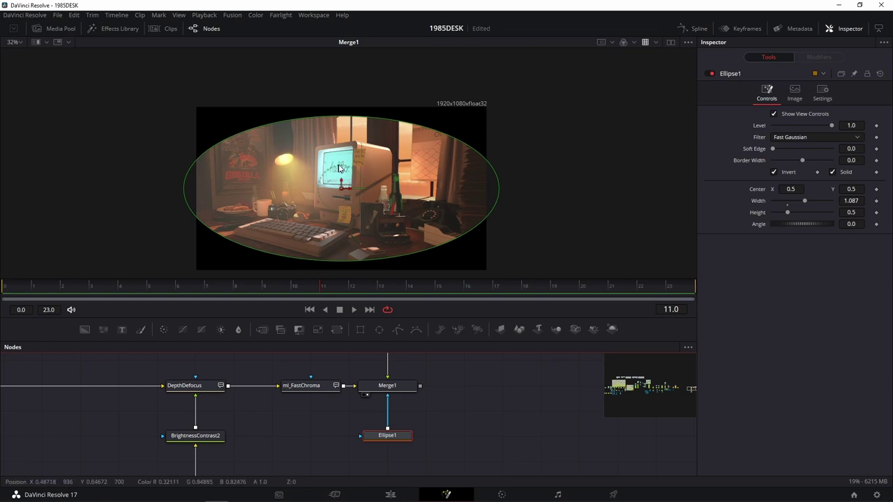
pyautogui.moveTo(342, 167); pyautogui.dragTo(345, 164)
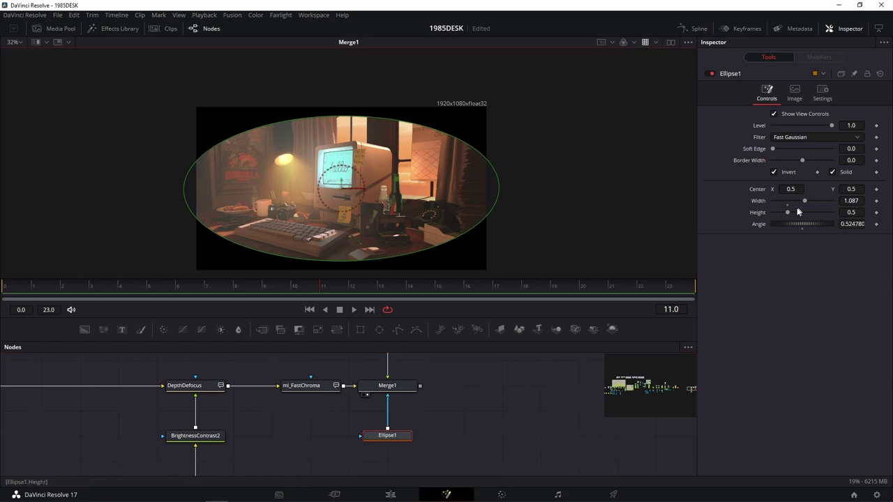
pyautogui.moveTo(787, 213); pyautogui.dragTo(793, 212)
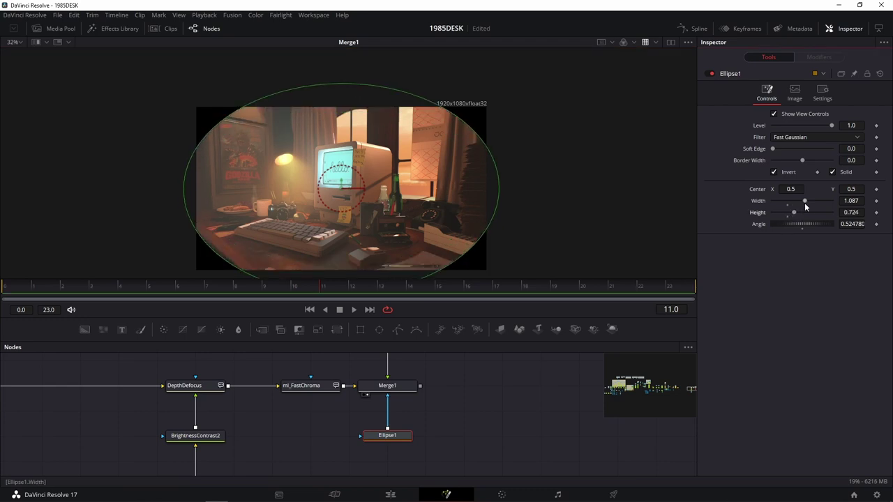
pyautogui.moveTo(804, 201); pyautogui.dragTo(790, 211)
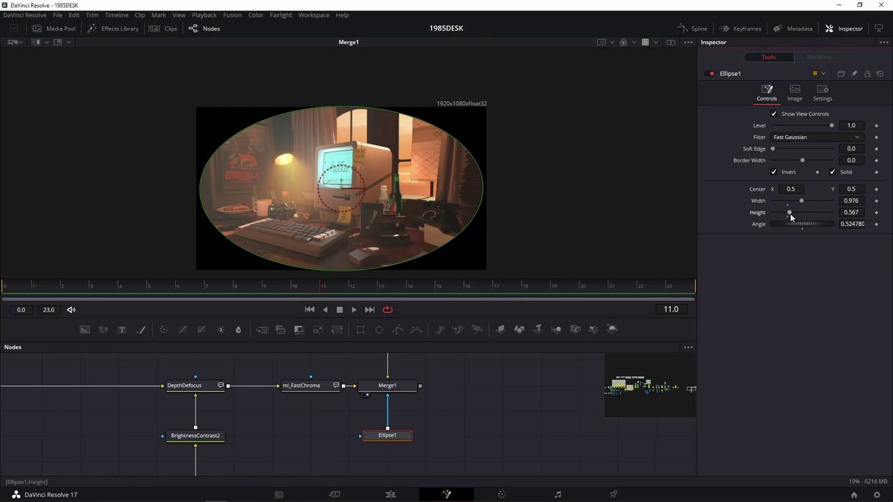
# Set Ellipse1's Width and Height both to 1.0 for a large circle
pyautogui.click(854, 201)
pyautogui.press('Tab')
pyautogui.write('1')
pyautogui.press('Tab')
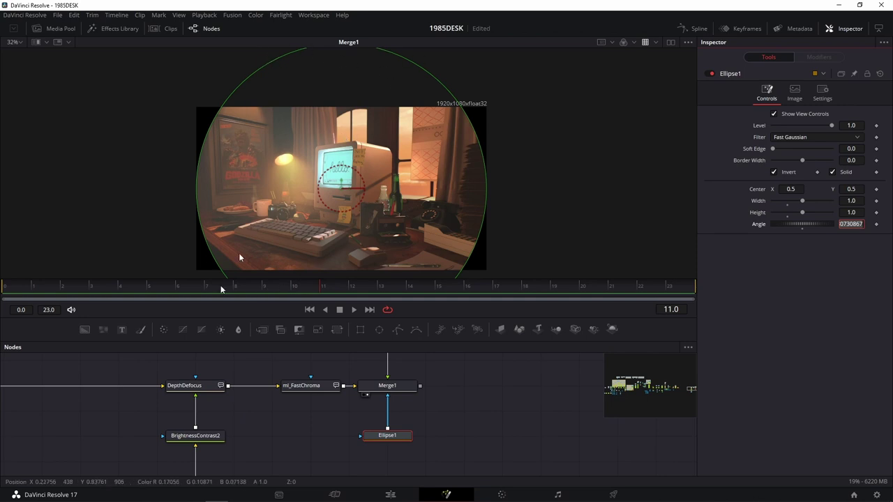
pyautogui.moveTo(223, 501)
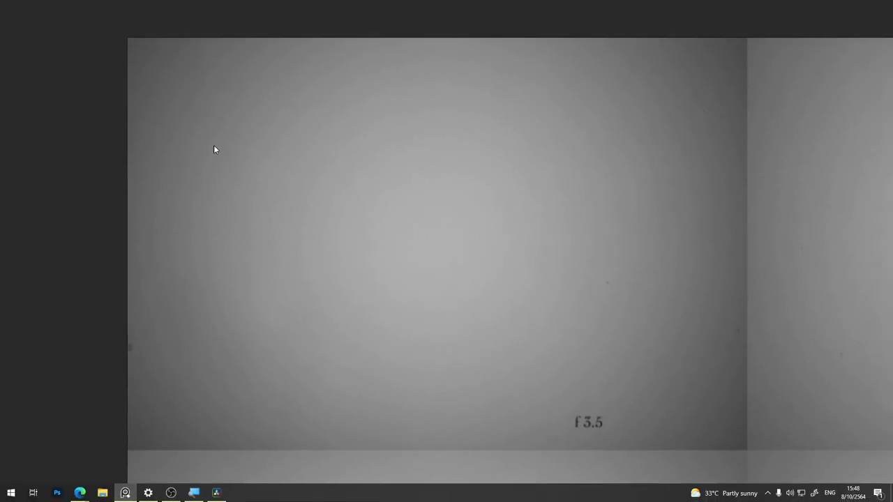
# Leave the f 3.5 vignette photo in PureRef and switch back to DaVinci Resolve
pyautogui.click(216, 493)
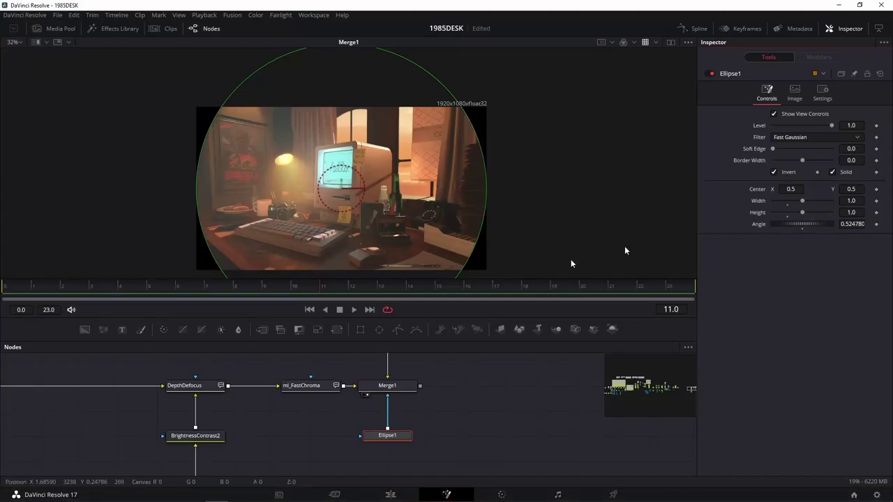
# Feather the circular vignette by setting Ellipse1's Soft Edge to about 0.074
pyautogui.scroll(-2, 514, 183)
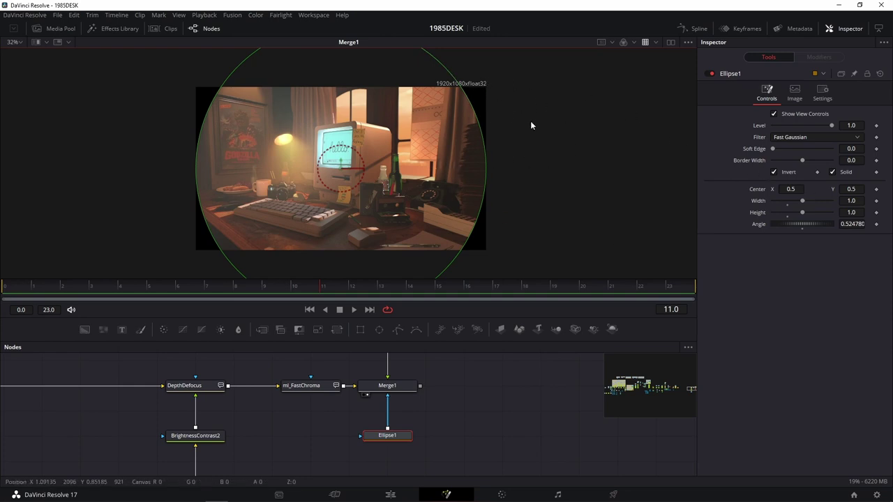
pyautogui.scroll(6, 380, 90)
pyautogui.scroll(-3, 379, 90)
pyautogui.scroll(-3, 379, 90)
pyautogui.scroll(2, 424, 136)
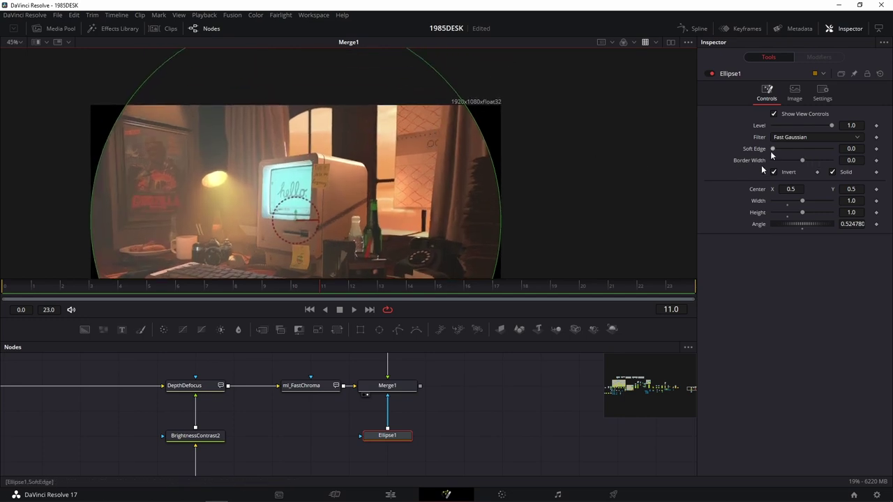
pyautogui.click(409, 438)
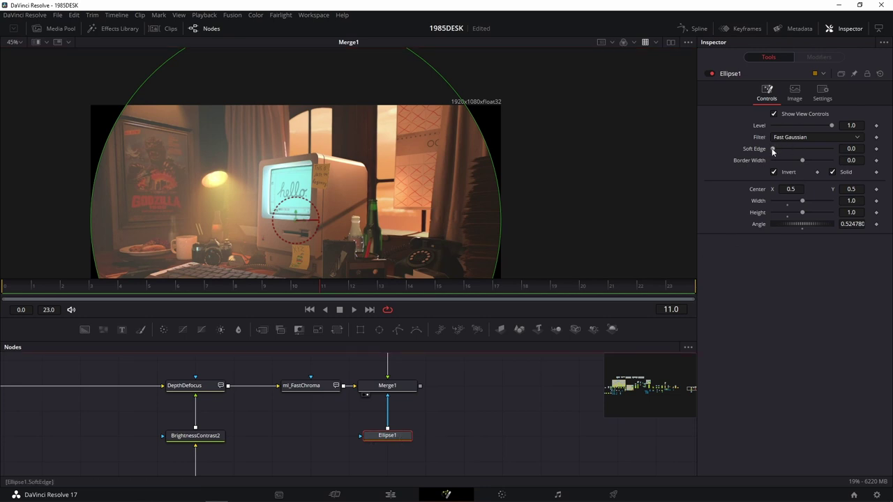
pyautogui.moveTo(773, 151); pyautogui.dragTo(794, 148)
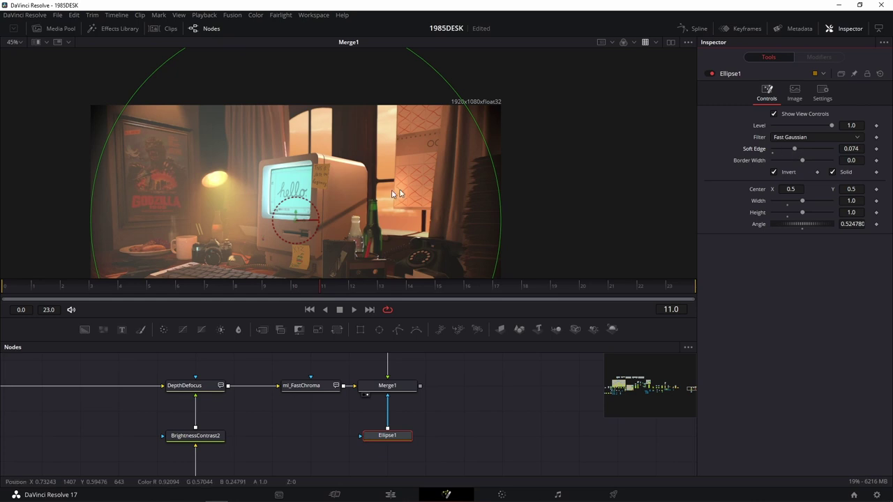
# Set Merge1's Apply Mode to Multiply
pyautogui.click(388, 385)
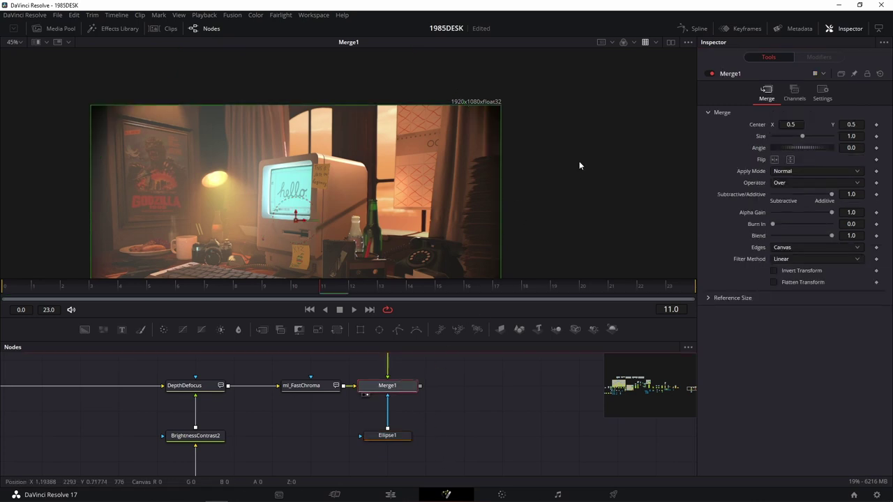
pyautogui.moveTo(566, 209); pyautogui.dragTo(643, 95)
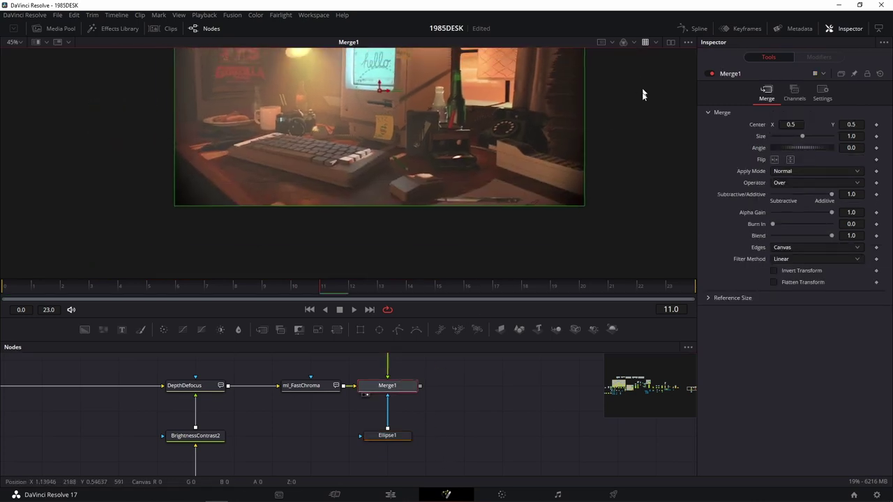
pyautogui.click(818, 170)
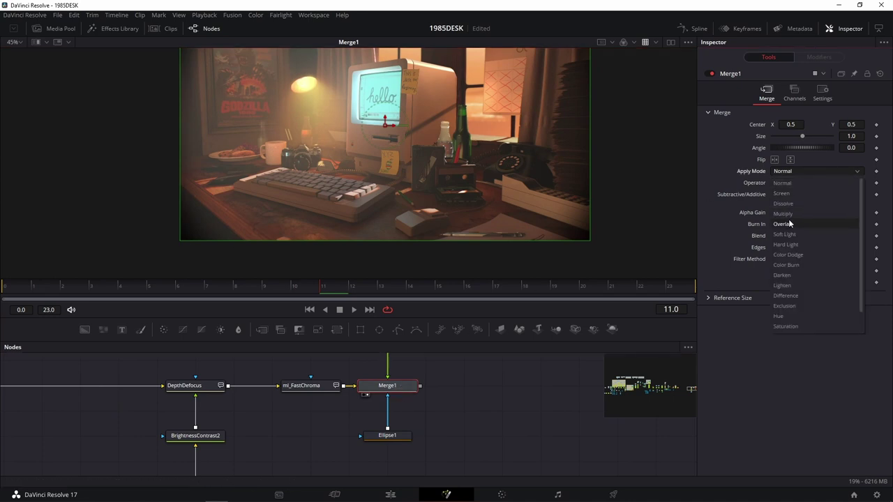
pyautogui.click(783, 213)
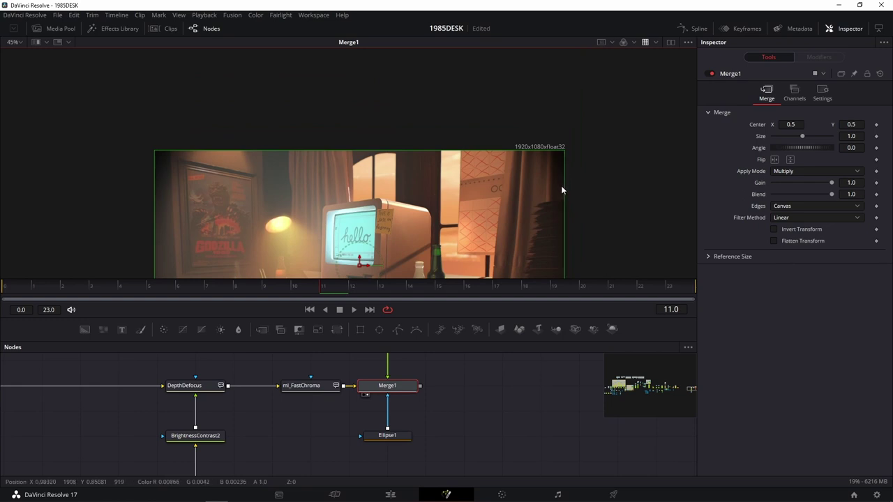
# Lower Merge1's Blend to 0.693 on the Settings tab and check the whole desk
pyautogui.moveTo(72, 493)
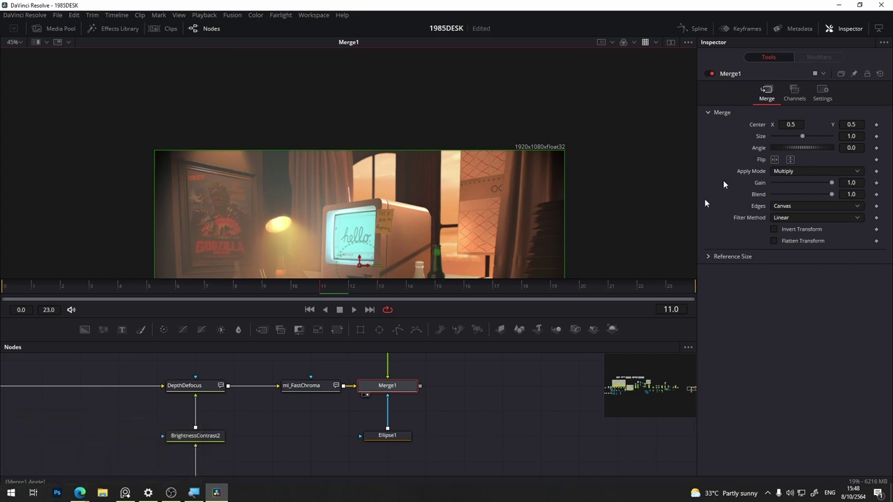
pyautogui.scroll(3, 444, 403)
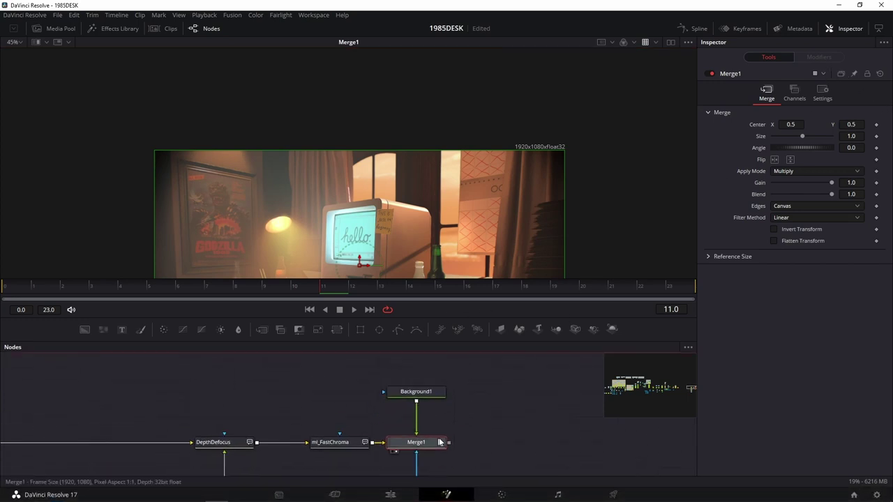
pyautogui.click(822, 89)
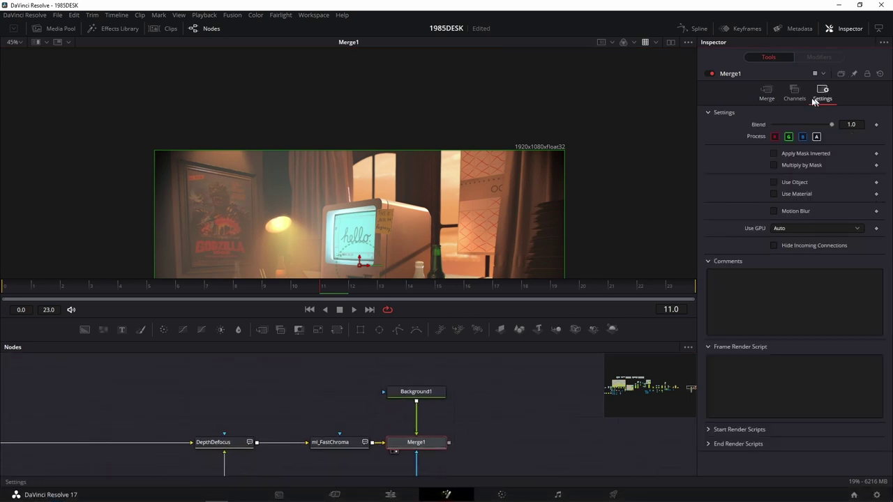
pyautogui.moveTo(833, 124); pyautogui.dragTo(814, 125)
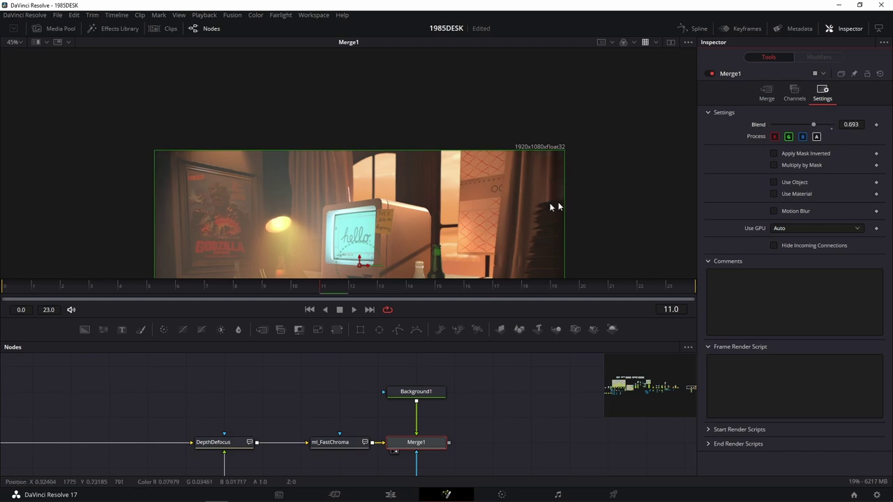
pyautogui.moveTo(558, 202); pyautogui.dragTo(577, 99)
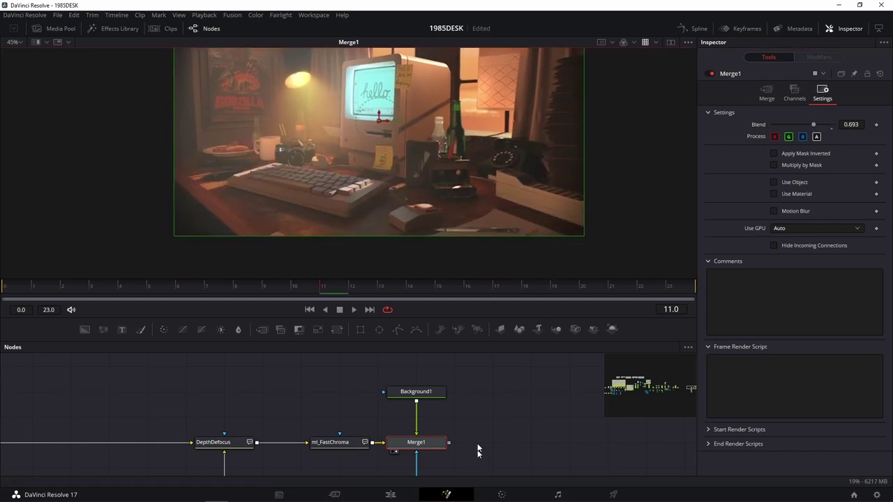
pyautogui.scroll(-5, 528, 129)
pyautogui.scroll(2, 600, 136)
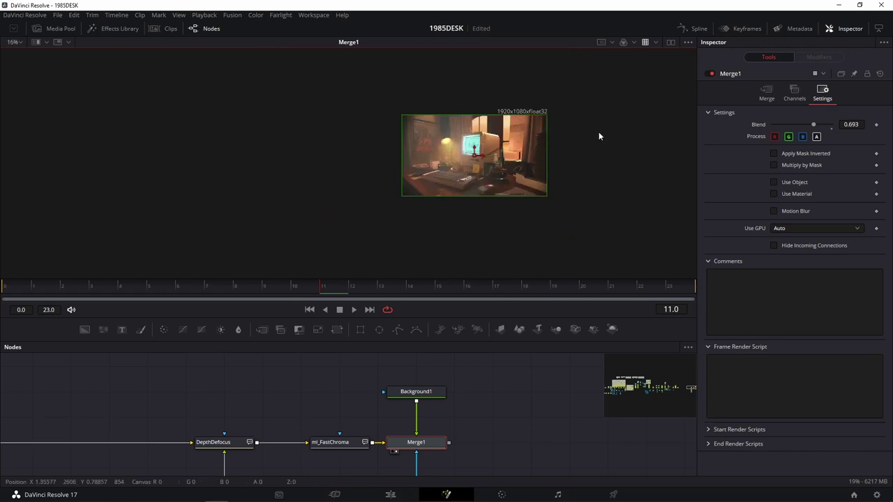
pyautogui.scroll(2, 598, 135)
pyautogui.scroll(2, 432, 415)
# Toggle Background1 off and on to compare the vignette, leaving it enabled
pyautogui.click(432, 420)
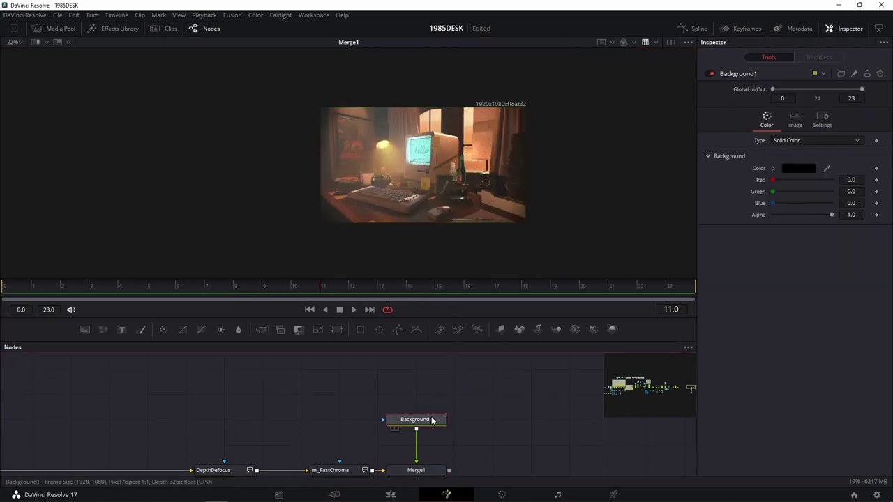
pyautogui.click(712, 72)
pyautogui.click(712, 72)
pyautogui.click(712, 72)
pyautogui.click(712, 74)
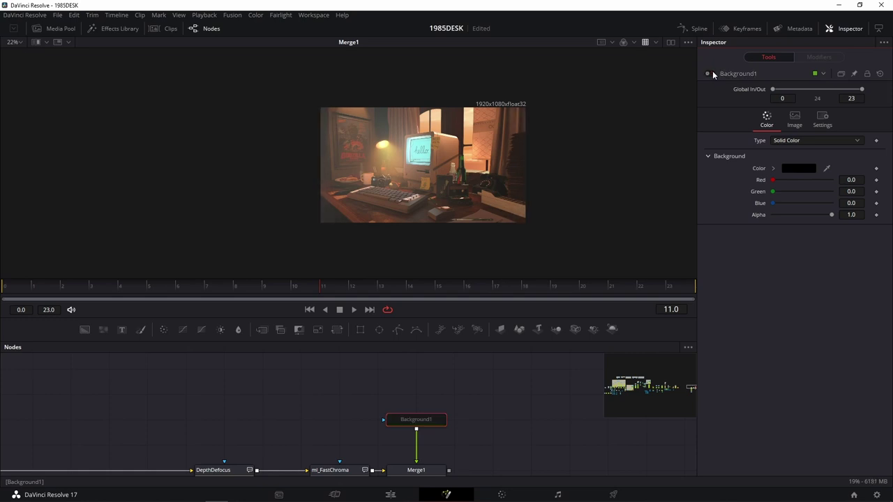
pyautogui.click(713, 74)
pyautogui.moveTo(517, 408)
pyautogui.mouseDown()
pyautogui.moveTo(511, 362)
pyautogui.moveTo(498, 345)
pyautogui.mouseUp()
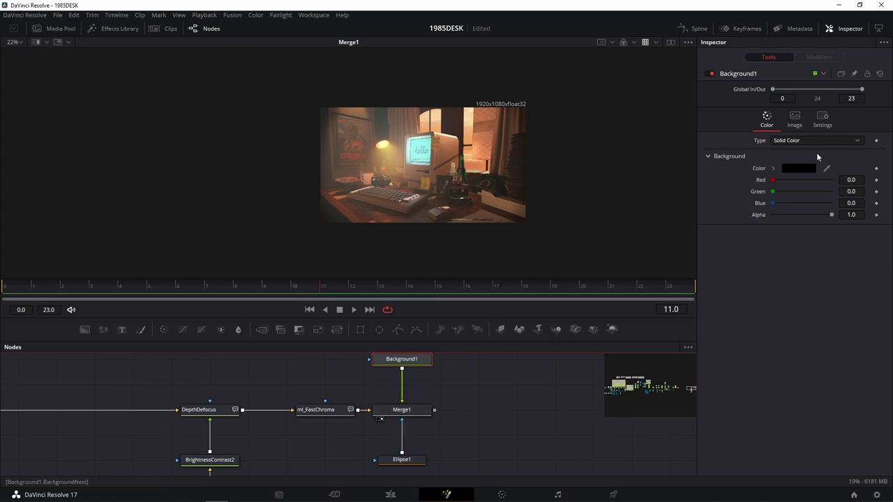
# Set Ellipse1's Width and Height to 1.1, then reselect Merge1
pyautogui.click(402, 459)
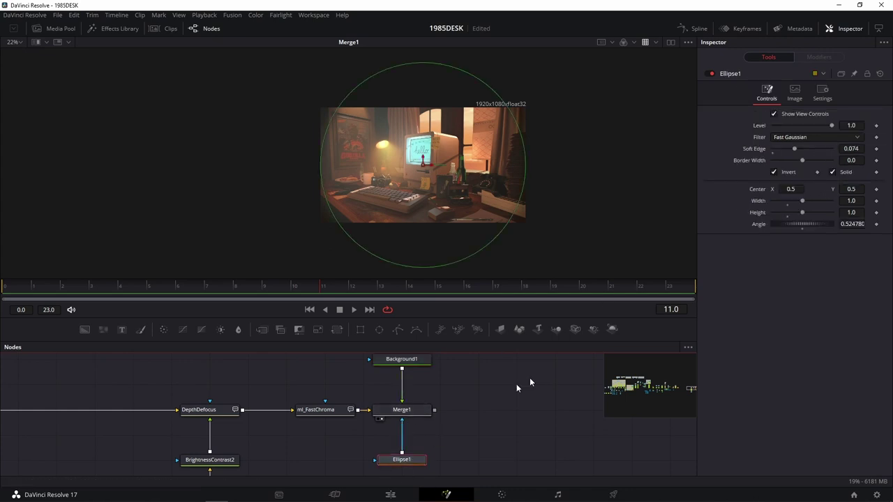
pyautogui.click(852, 200)
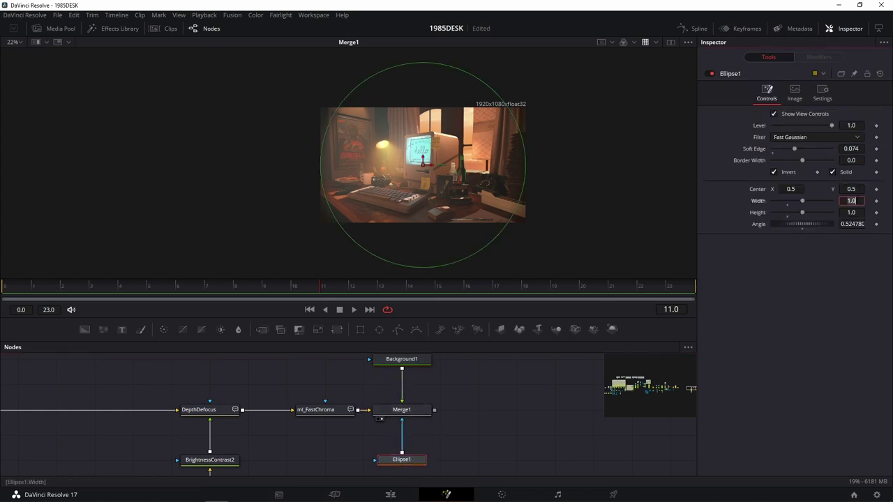
pyautogui.write('1.1')
pyautogui.press('Tab')
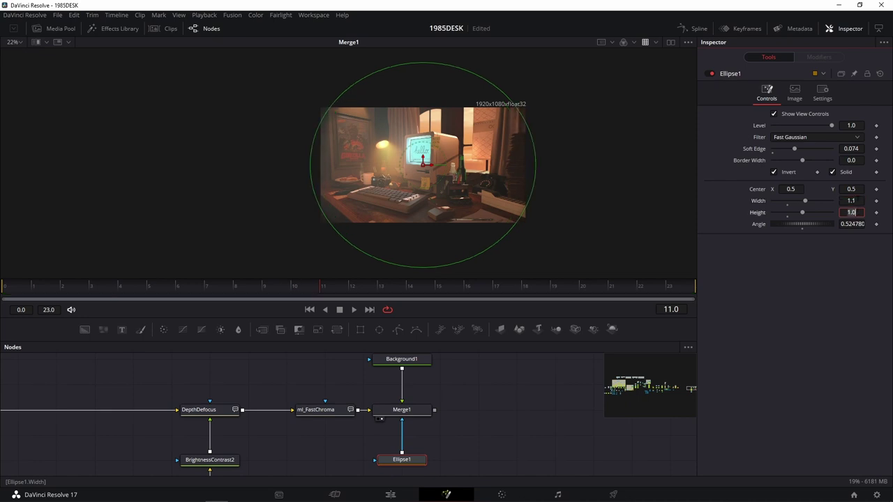
pyautogui.write('1.1')
pyautogui.press('Tab')
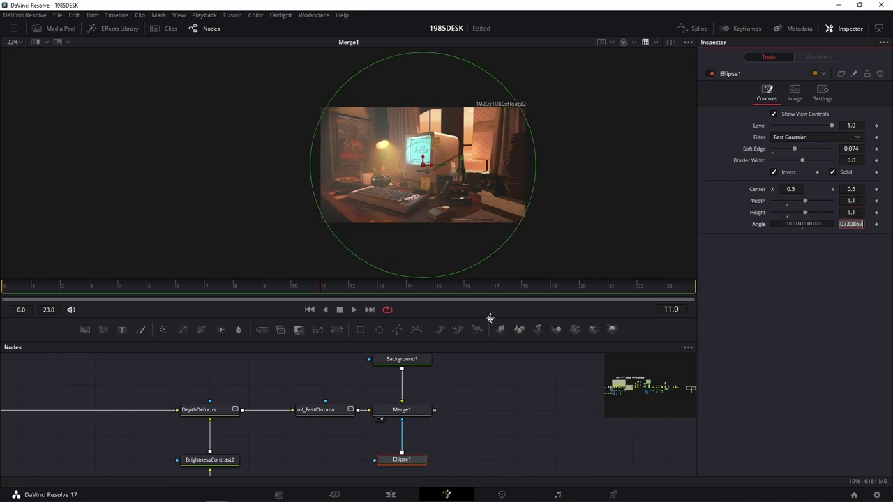
pyautogui.click(402, 409)
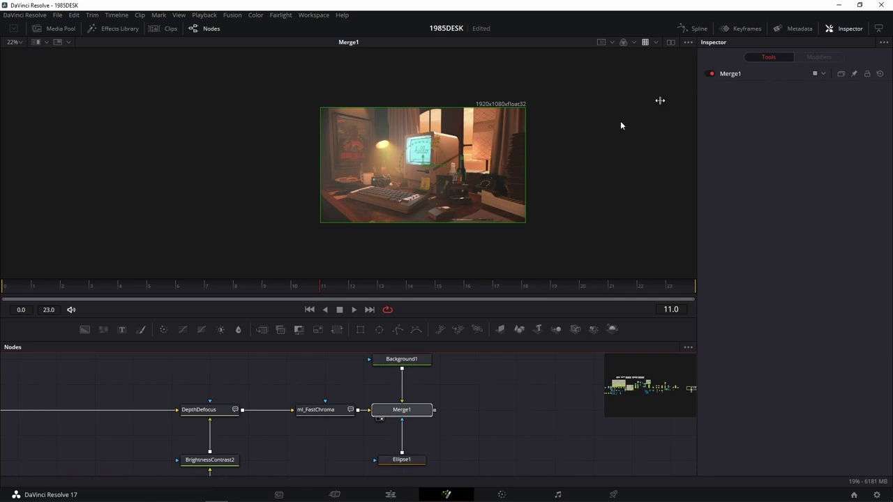
# Toggle Merge1 off and on to compare the shot, leaving it enabled
pyautogui.scroll(2, 489, 175)
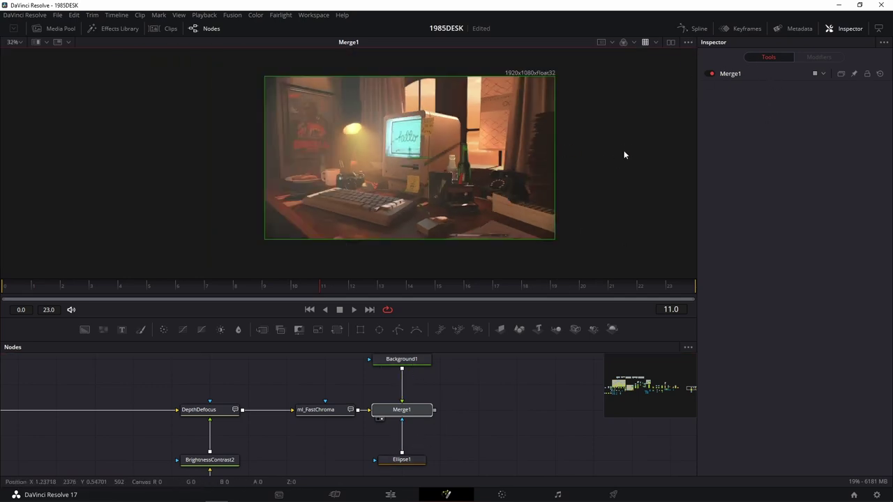
pyautogui.click(710, 73)
pyautogui.click(713, 72)
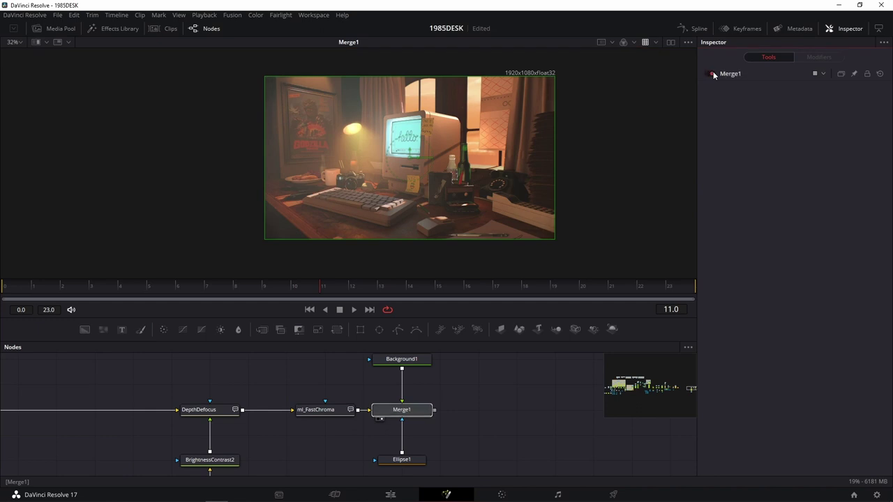
pyautogui.click(713, 72)
pyautogui.click(713, 72)
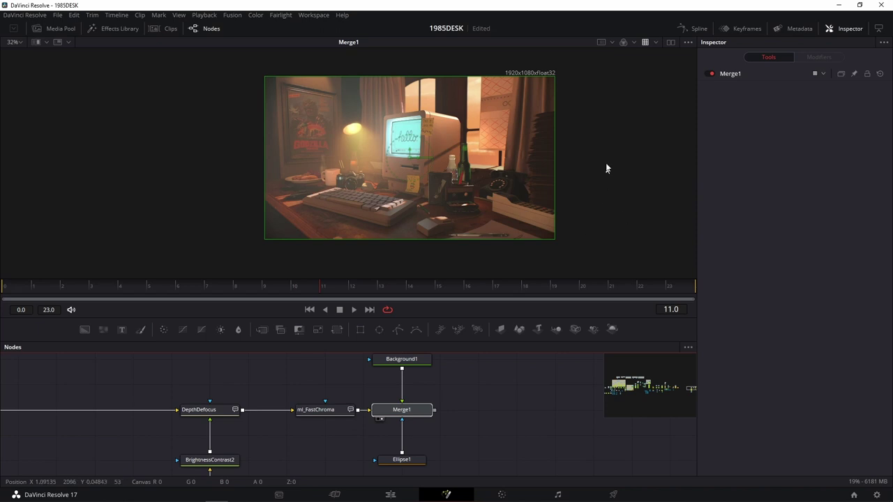
# Zoom the viewer to 64% and open ml_FastChroma's settings (Size 1.00103, Edges Mirror)
pyautogui.scroll(2, 590, 165)
pyautogui.scroll(-2, 590, 199)
pyautogui.hscroll(-3, 590, 199)
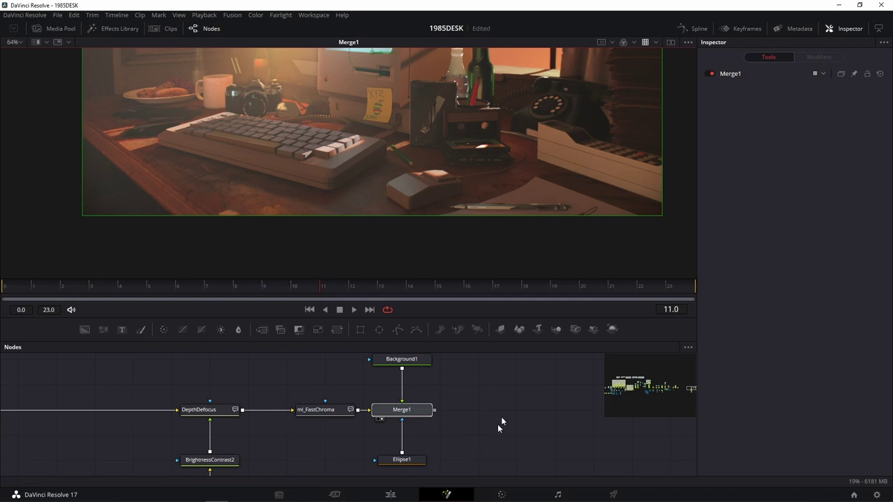
pyautogui.moveTo(497, 424); pyautogui.dragTo(669, 411)
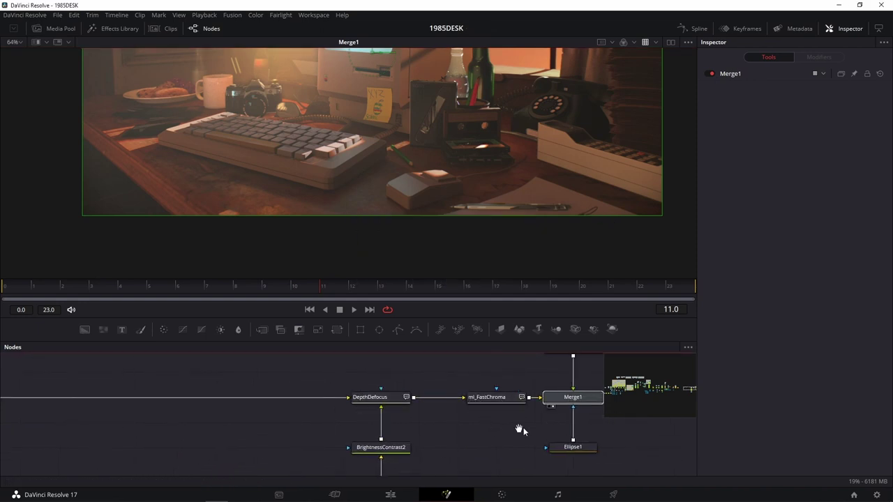
pyautogui.moveTo(524, 427); pyautogui.dragTo(428, 432)
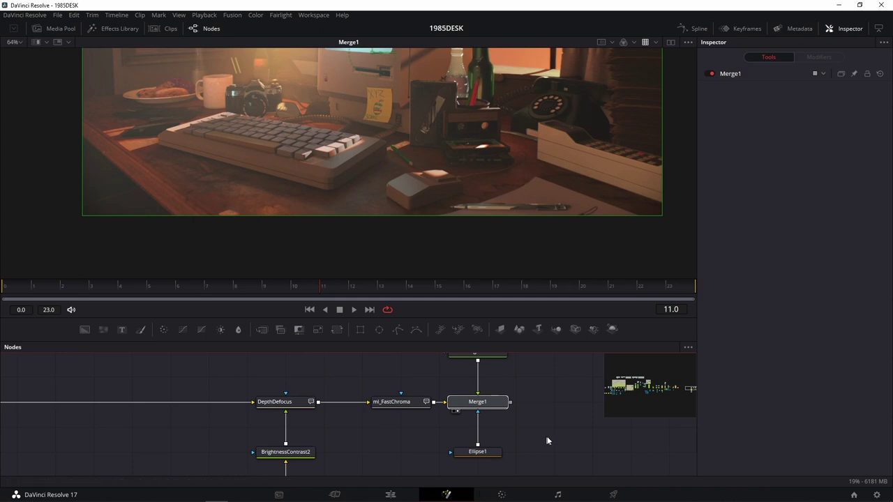
pyautogui.click(382, 404)
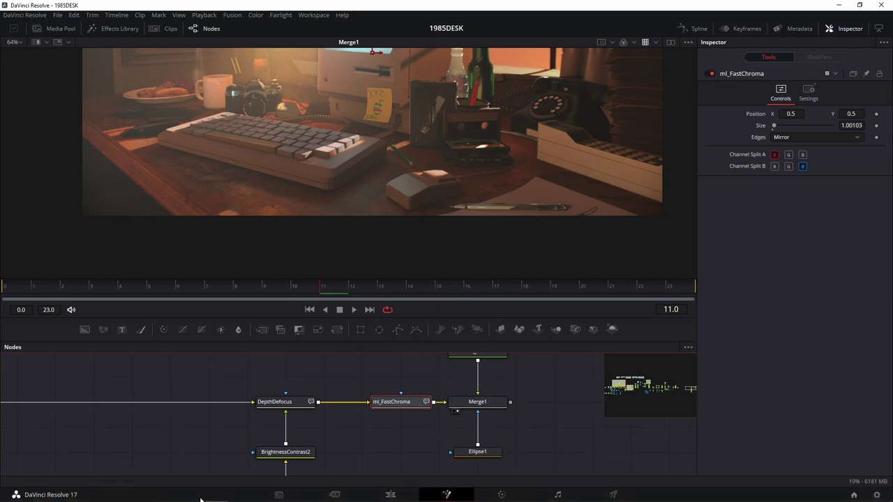
# Switch to PureRef and pan the board left to the spherical aberration reference cluster
pyautogui.moveTo(194, 495)
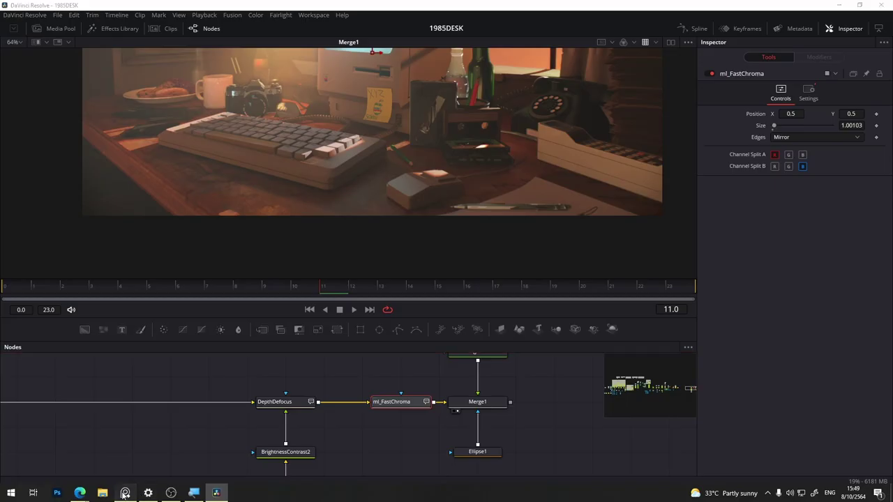
pyautogui.click(125, 494)
pyautogui.scroll(-3, 270, 356)
pyautogui.scroll(-3, 299, 328)
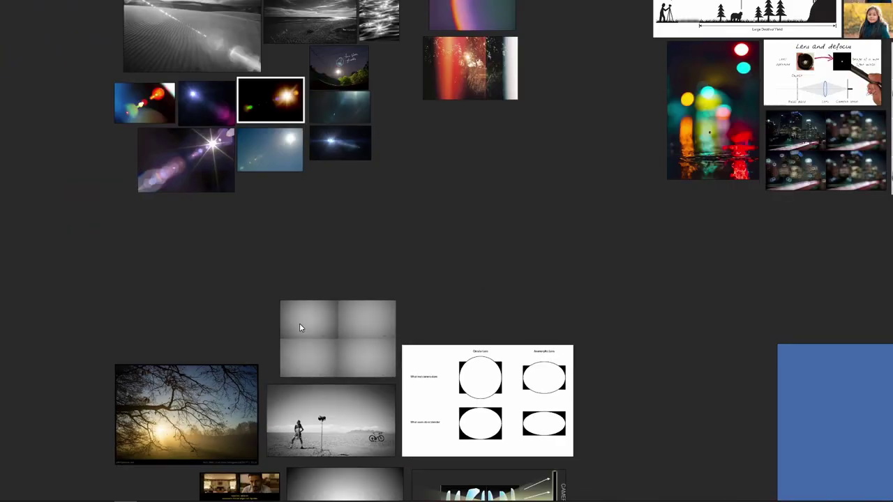
pyautogui.scroll(-3, 393, 243)
pyautogui.moveTo(280, 253); pyautogui.dragTo(537, 348)
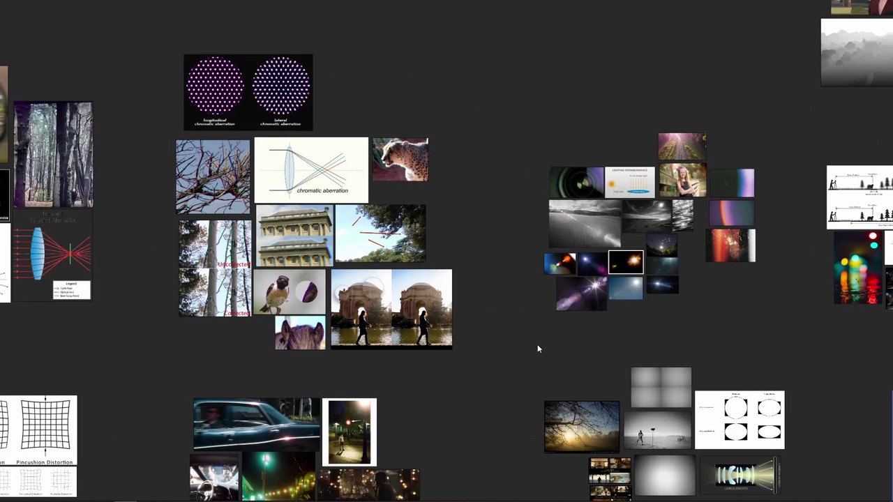
pyautogui.scroll(-5, 563, 289)
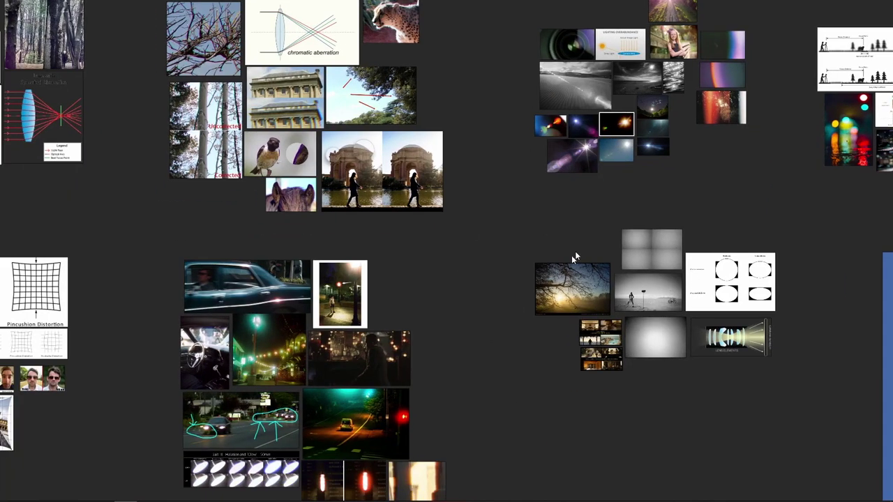
pyautogui.moveTo(148, 260); pyautogui.dragTo(647, 252)
pyautogui.moveTo(564, 212); pyautogui.dragTo(531, 365)
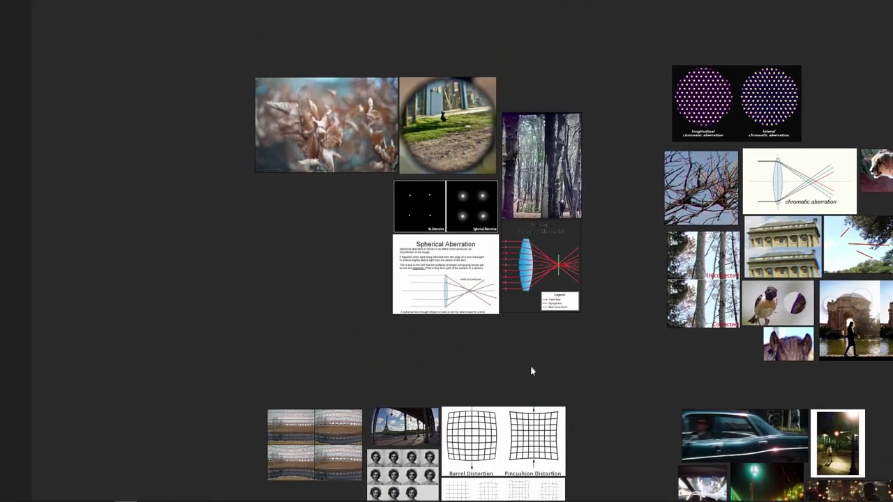
# Zoom in until the spherical aberration images and dried-leaves photo are readable
pyautogui.scroll(3, 505, 174)
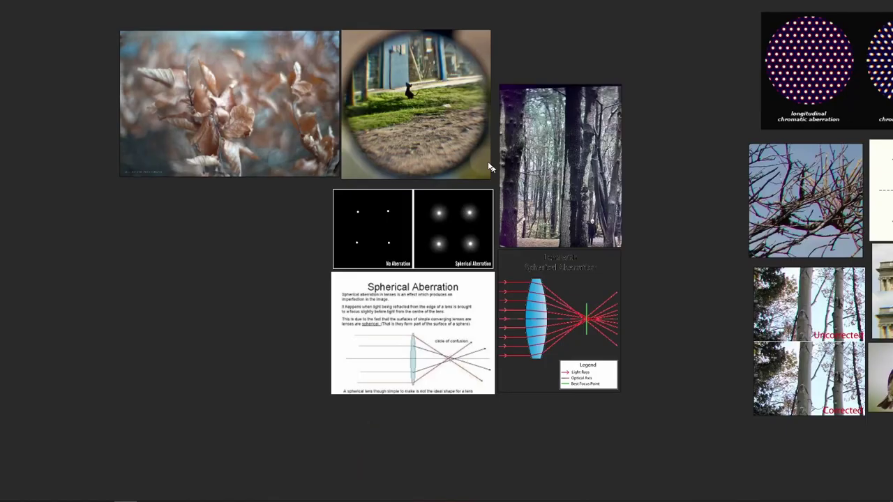
pyautogui.scroll(2, 391, 182)
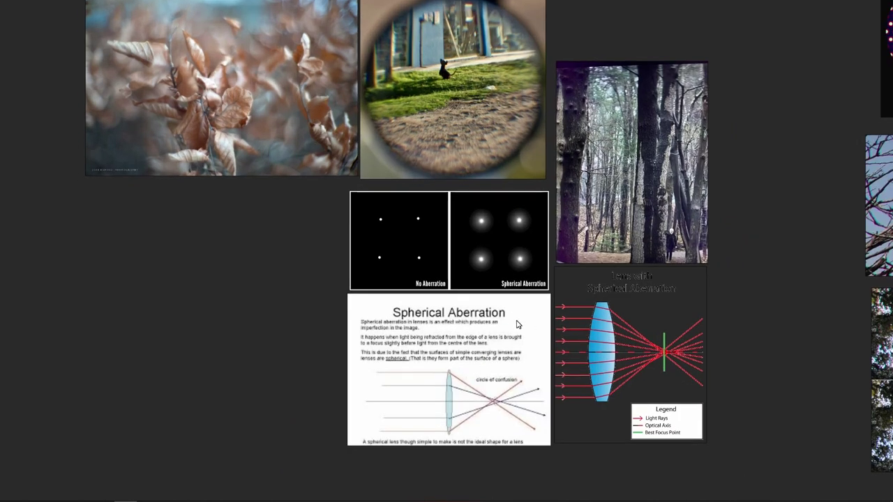
pyautogui.scroll(3, 516, 325)
pyautogui.scroll(3, 432, 349)
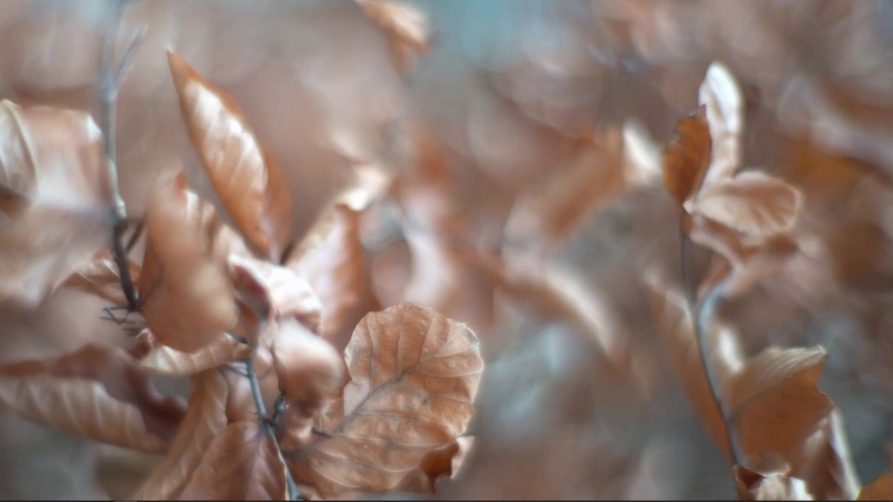
# Return to Resolve and shift DepthDefocus and its input nodes left in the node graph
pyautogui.moveTo(356, 498)
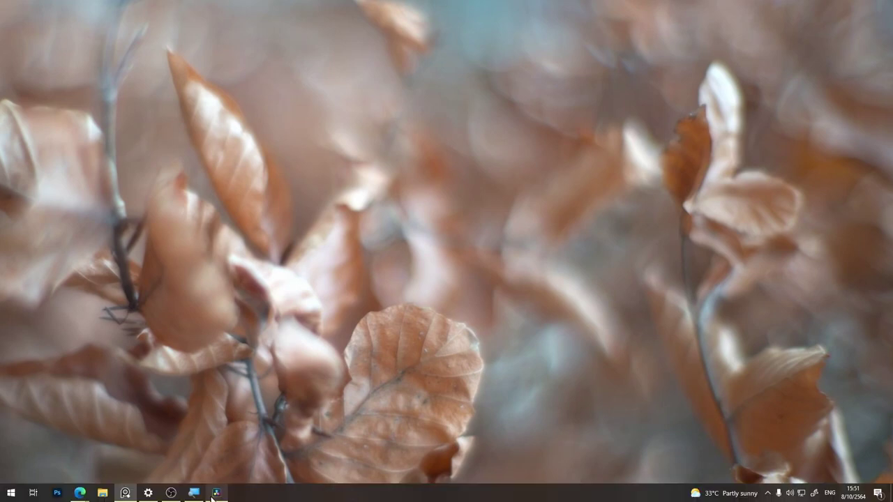
pyautogui.moveTo(216, 495)
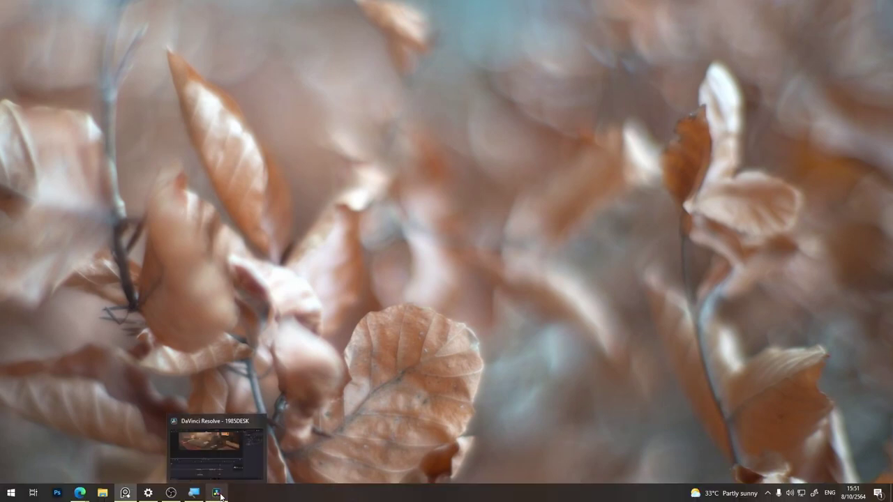
pyautogui.click(220, 493)
pyautogui.moveTo(539, 413)
pyautogui.mouseDown()
pyautogui.moveTo(328, 412)
pyautogui.moveTo(610, 411)
pyautogui.mouseUp()
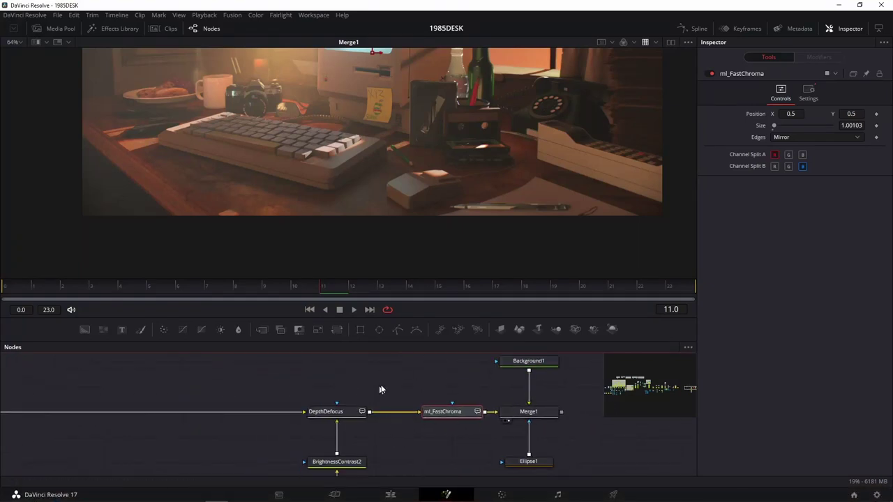
pyautogui.scroll(-3, 440, 404)
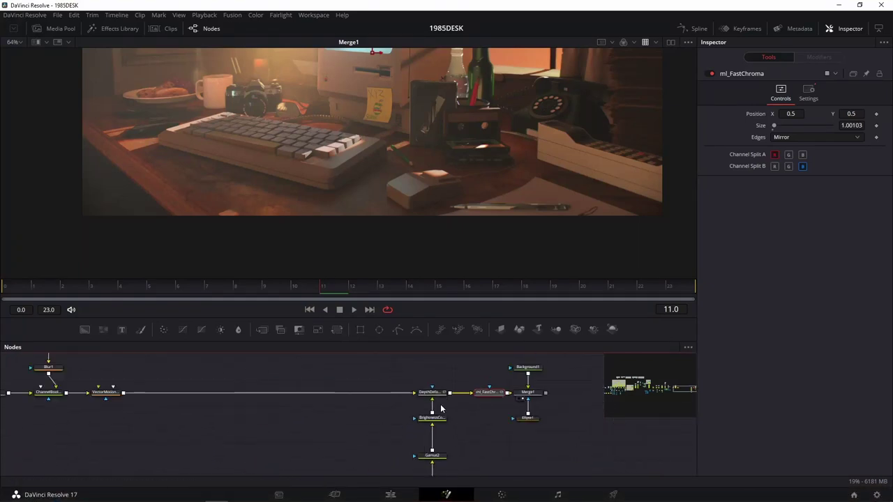
pyautogui.scroll(-2, 451, 376)
pyautogui.moveTo(458, 369); pyautogui.dragTo(428, 450)
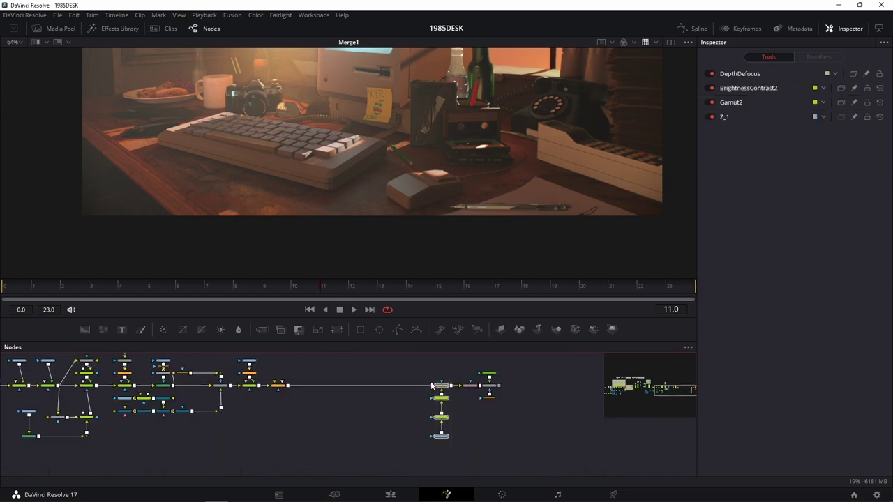
pyautogui.moveTo(432, 386); pyautogui.dragTo(372, 388)
# Show DepthDefocus's output in the viewer, then deselect the node
pyautogui.click(373, 386)
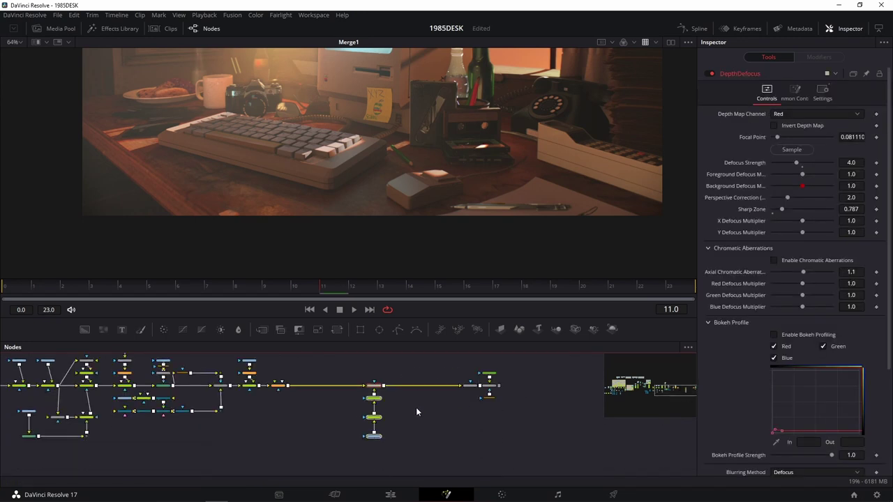
pyautogui.scroll(5, 416, 407)
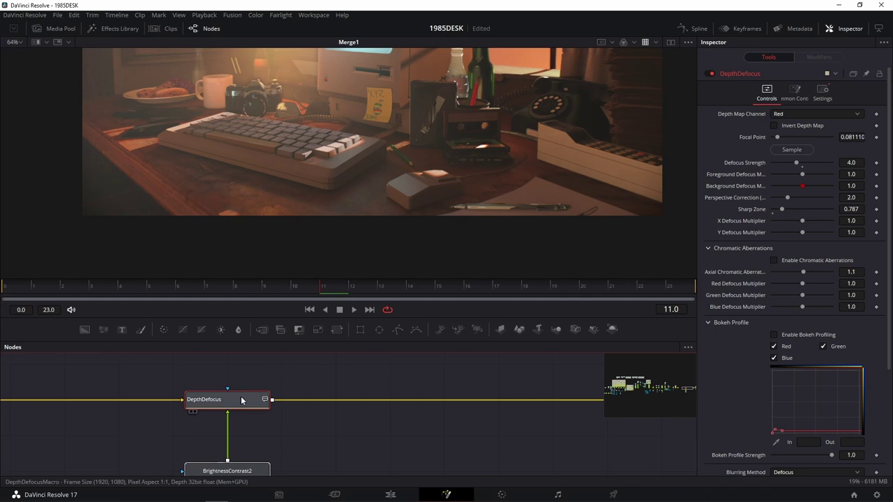
pyautogui.moveTo(241, 400); pyautogui.dragTo(432, 246)
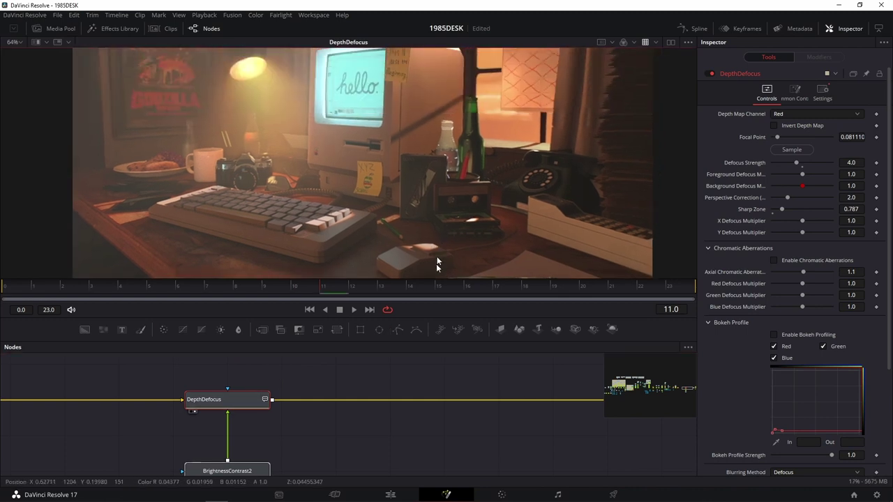
pyautogui.scroll(4, 423, 176)
pyautogui.scroll(2, 363, 411)
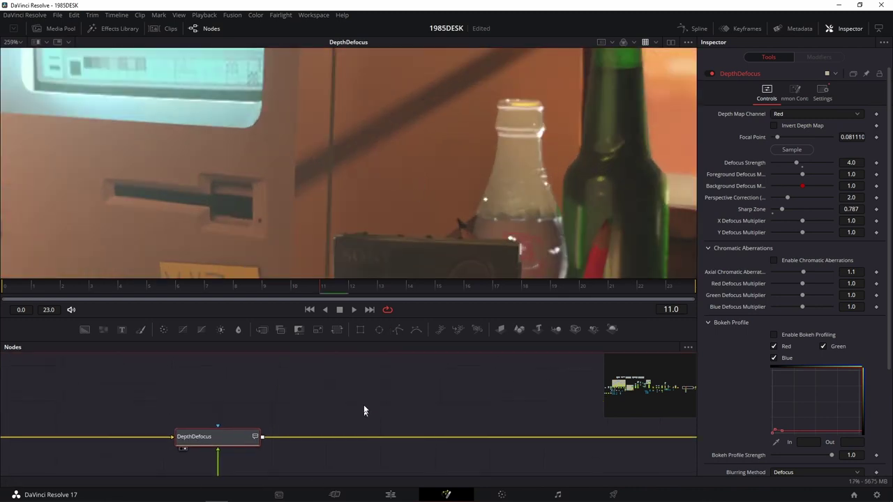
pyautogui.click(365, 390)
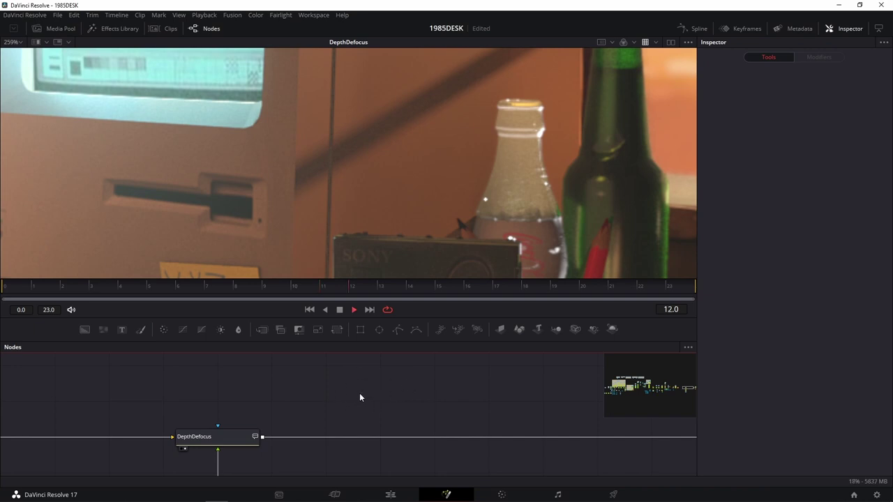
# Add a Luma Keyer node through the Shift+Space tool search
pyautogui.hotkey('shift', 'space')
pyautogui.write('xf')
pyautogui.press('BackSpace')
pyautogui.press('BackSpace')
pyautogui.write('Luma Keyer')
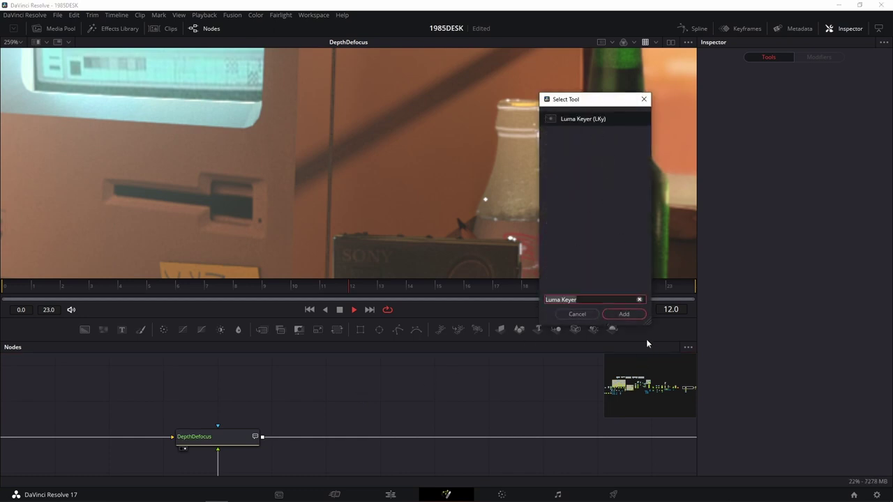
pyautogui.click(627, 315)
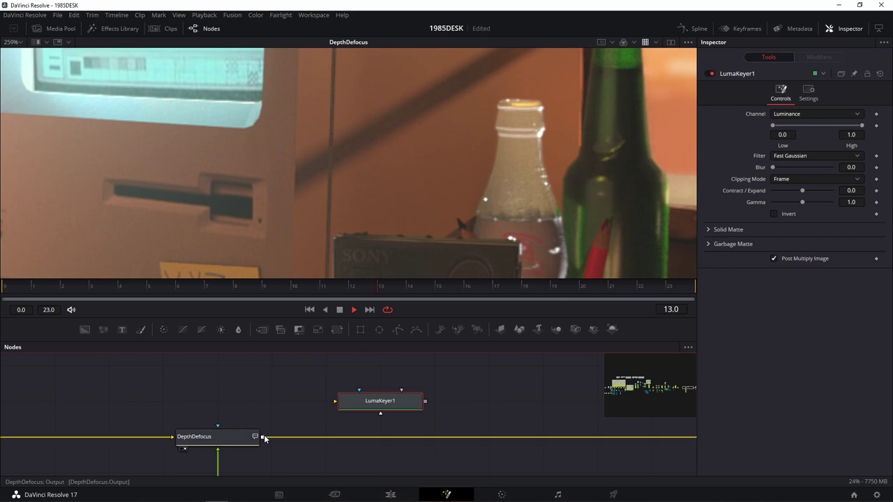
# Feed DepthDefocus's output into LumaKeyer1 and show LumaKeyer1 in the viewer
pyautogui.moveTo(263, 436); pyautogui.dragTo(368, 405)
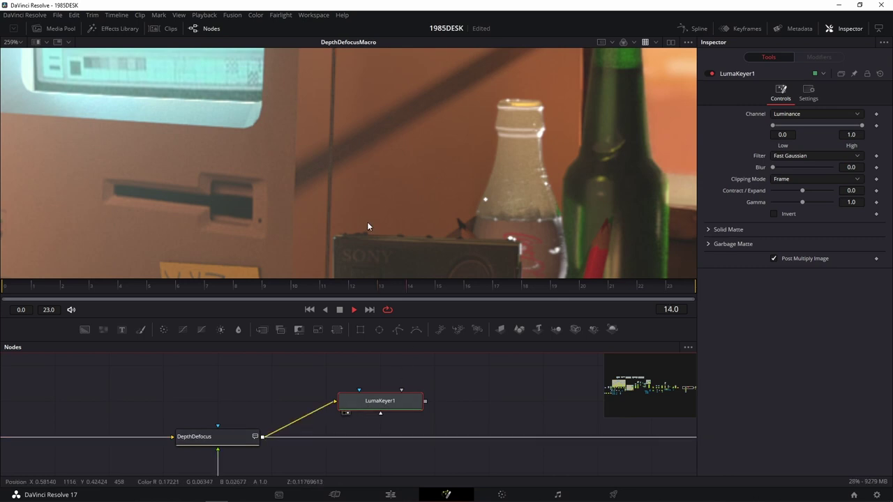
pyautogui.scroll(-5, 367, 219)
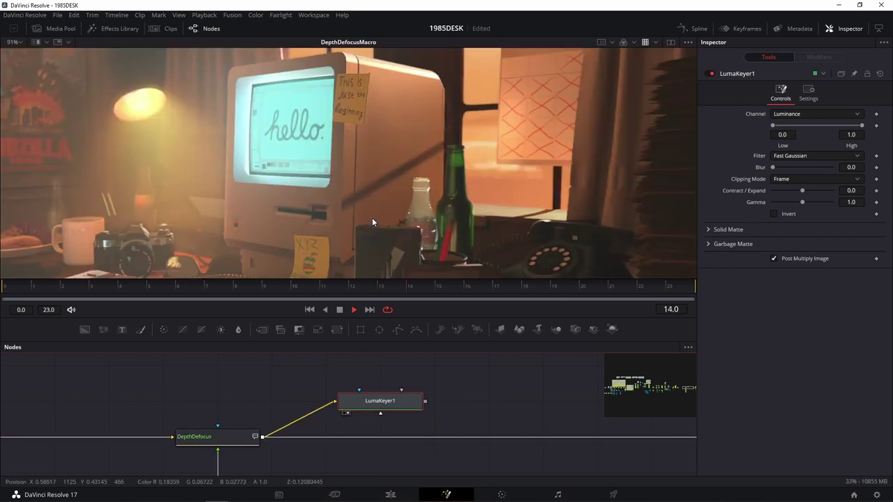
pyautogui.scroll(-2, 372, 217)
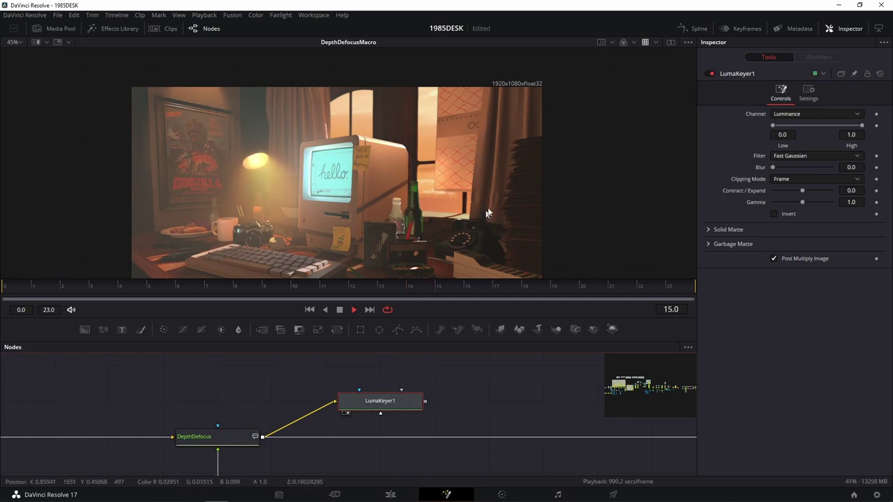
pyautogui.press('1')
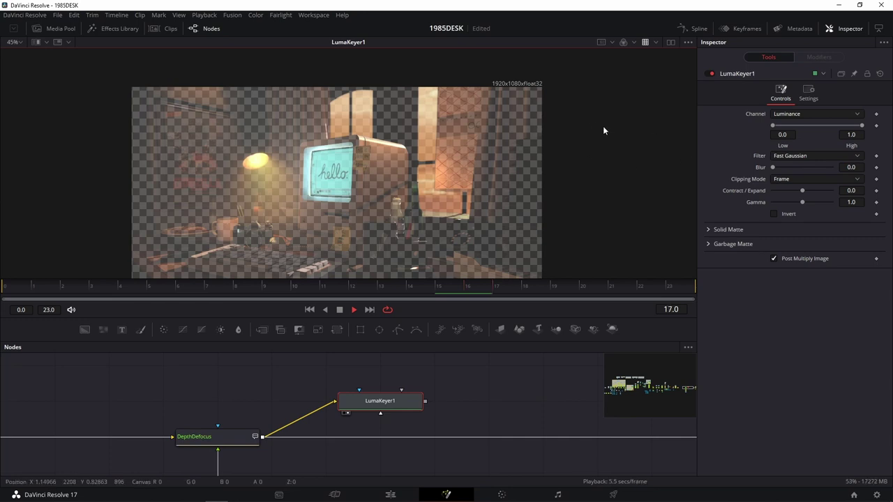
# View the key's alpha channel and try LumaKeyer1 Low thresholds from about 0.11 up to 1.0
pyautogui.press('a')
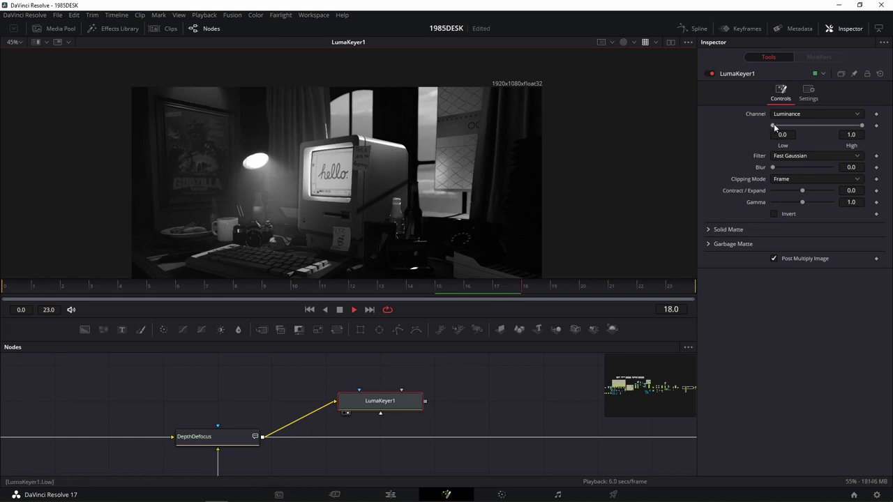
pyautogui.moveTo(773, 124)
pyautogui.mouseDown()
pyautogui.moveTo(783, 123)
pyautogui.moveTo(765, 130)
pyautogui.moveTo(785, 125)
pyautogui.mouseUp()
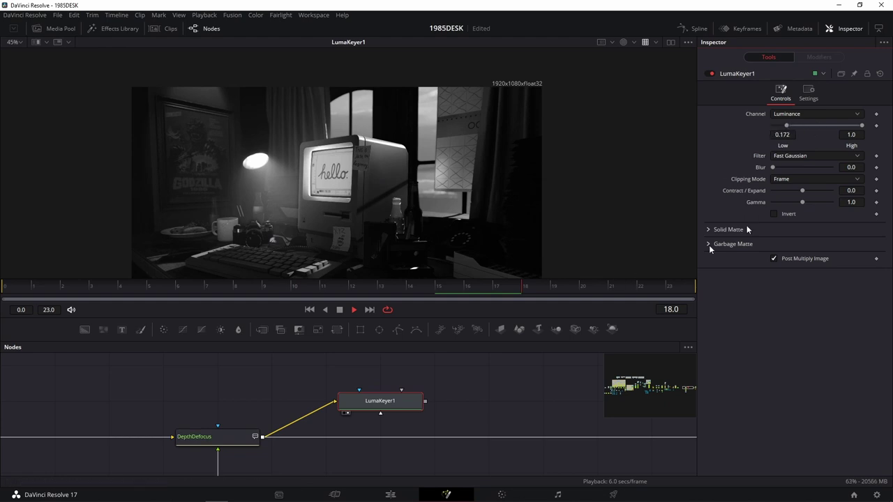
pyautogui.moveTo(862, 125)
pyautogui.mouseDown()
pyautogui.moveTo(835, 124)
pyautogui.moveTo(865, 124)
pyautogui.mouseUp()
pyautogui.moveTo(789, 128); pyautogui.dragTo(847, 125)
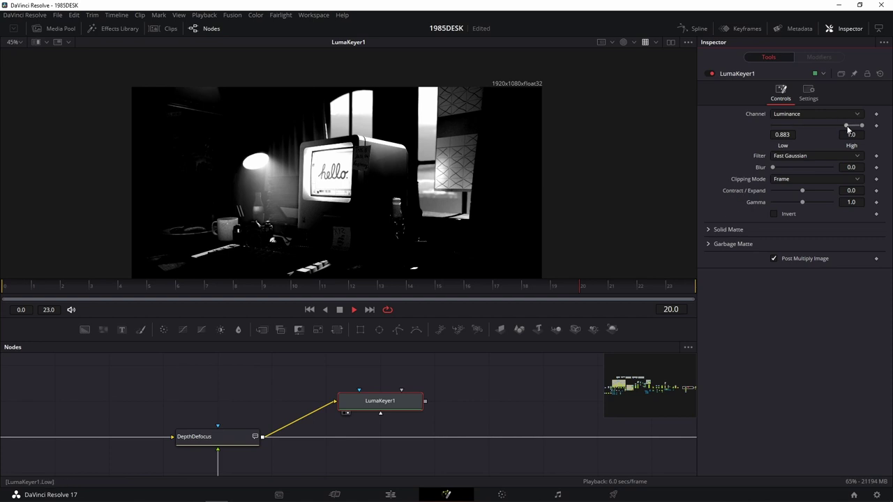
pyautogui.moveTo(847, 126); pyautogui.dragTo(859, 128)
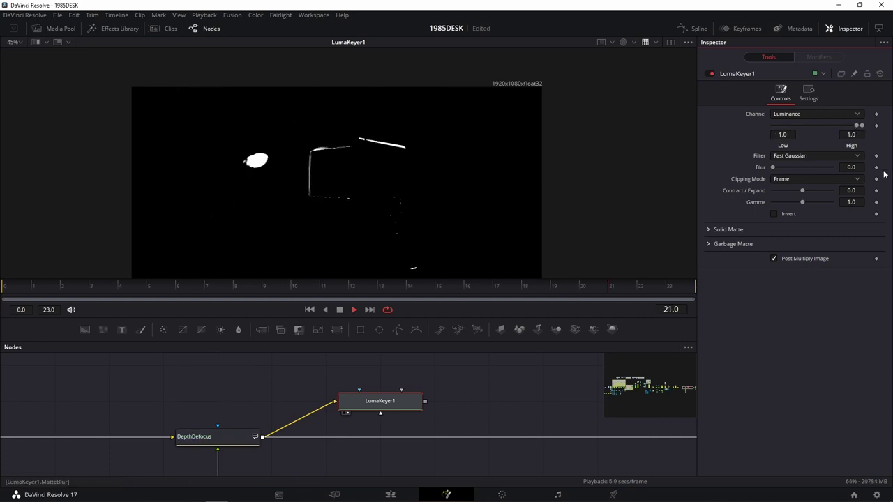
pyautogui.moveTo(855, 127); pyautogui.dragTo(852, 127)
pyautogui.moveTo(854, 127); pyautogui.dragTo(846, 129)
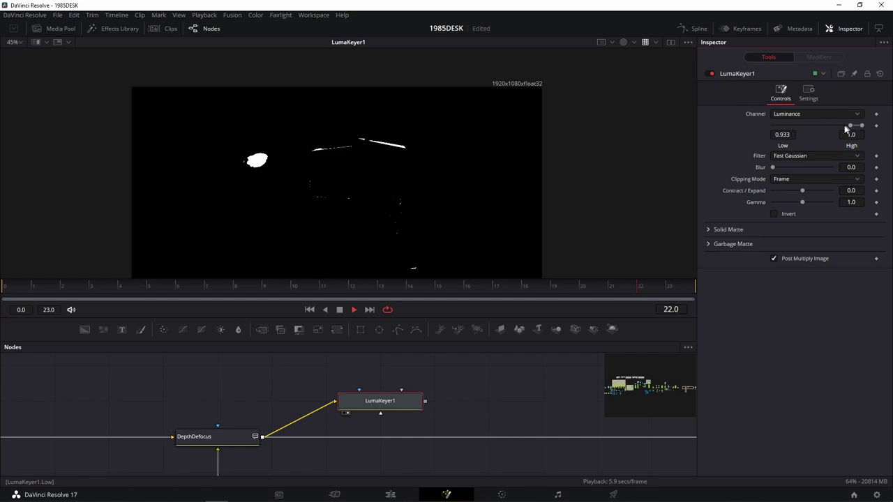
pyautogui.scroll(3, 449, 186)
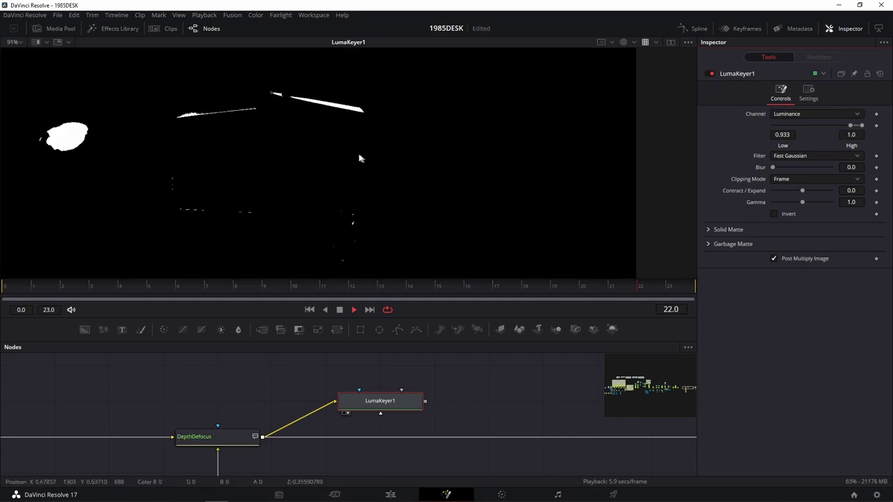
pyautogui.scroll(-1, 565, 145)
pyautogui.scroll(-1, 530, 154)
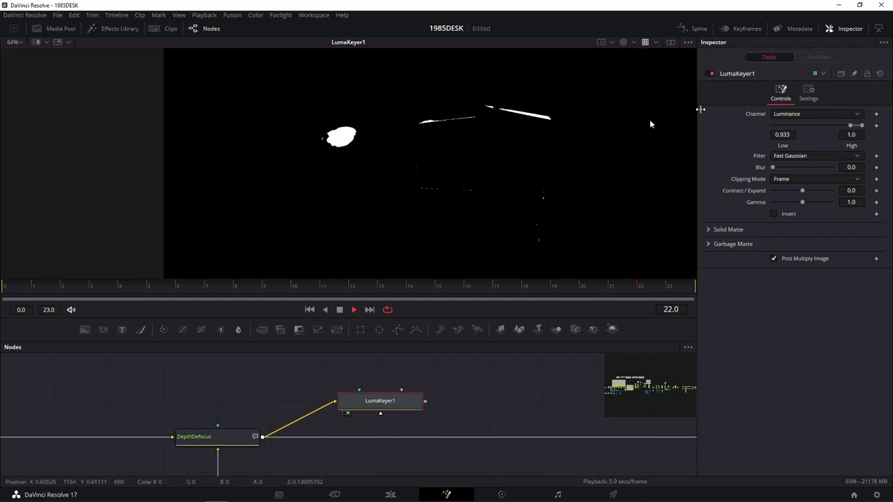
# Lower the Low threshold to 0.056 and switch the viewer to the colour channel
pyautogui.moveTo(850, 125); pyautogui.dragTo(839, 126)
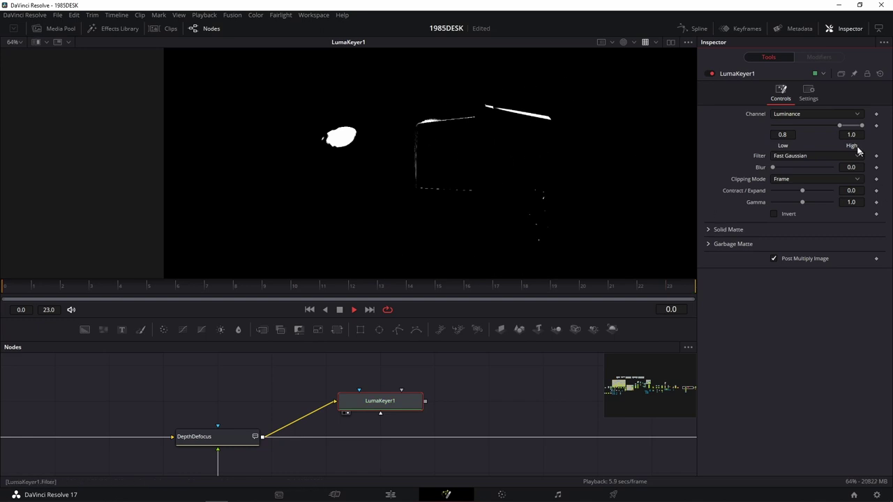
pyautogui.moveTo(840, 128)
pyautogui.mouseDown()
pyautogui.moveTo(780, 122)
pyautogui.moveTo(810, 124)
pyautogui.mouseUp()
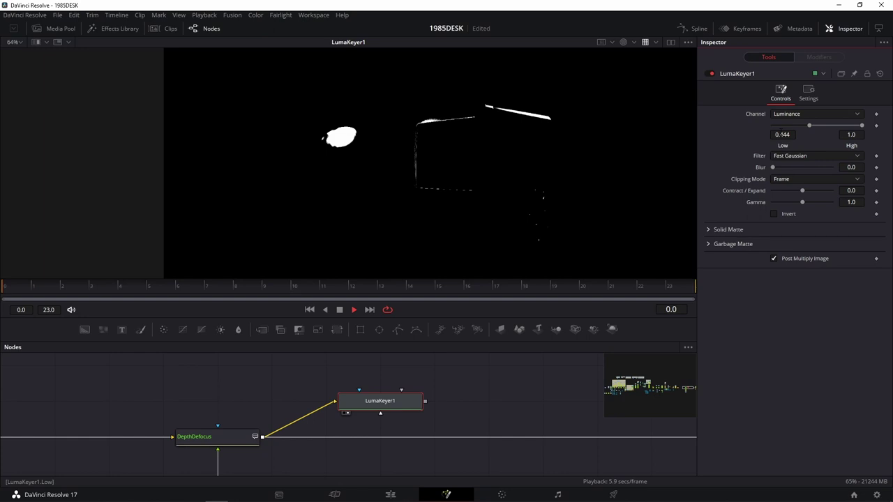
pyautogui.moveTo(809, 125); pyautogui.dragTo(786, 126)
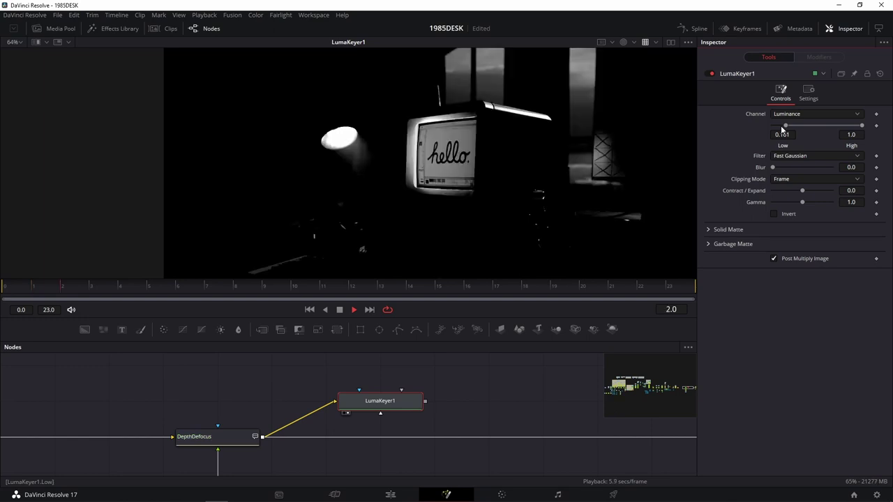
pyautogui.moveTo(785, 125); pyautogui.dragTo(777, 127)
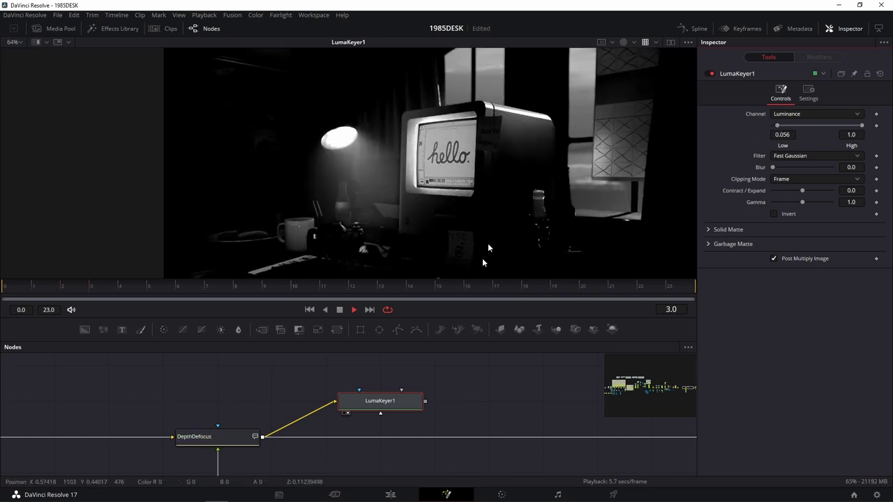
pyautogui.scroll(-5, 458, 98)
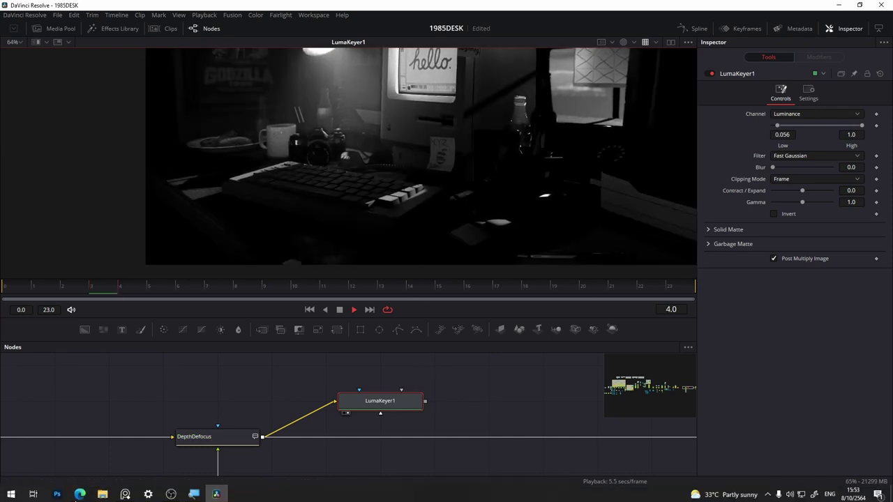
pyautogui.hscroll(3, 412, 386)
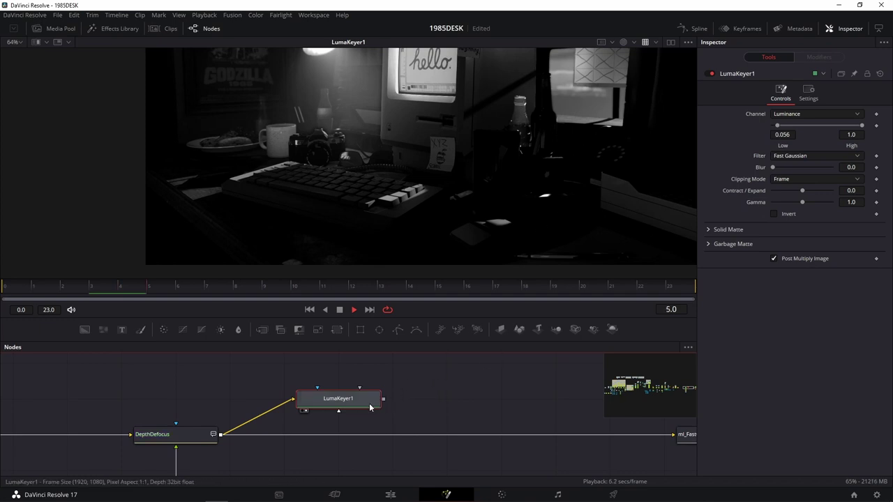
pyautogui.press('c')
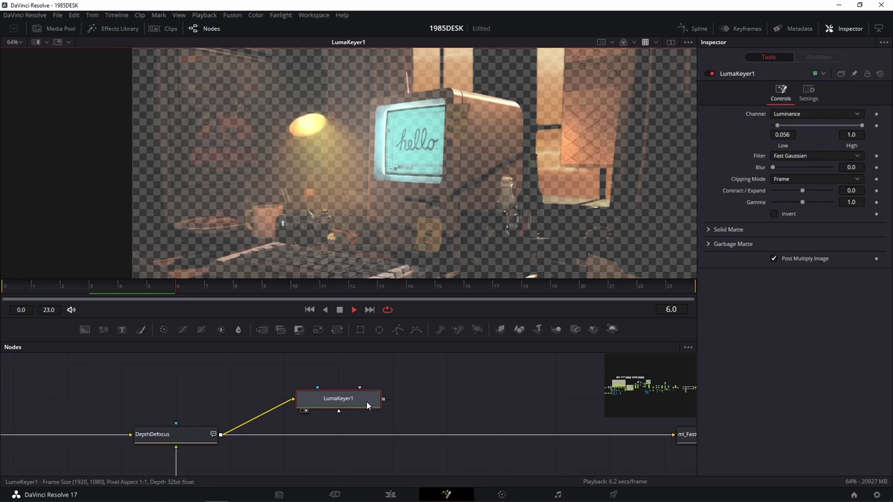
# Add a Bitmap node beside LumaKeyer1, wire LumaKeyer1 into Bitmap3, and view Bitmap3
pyautogui.hotkey('shift', 'space')
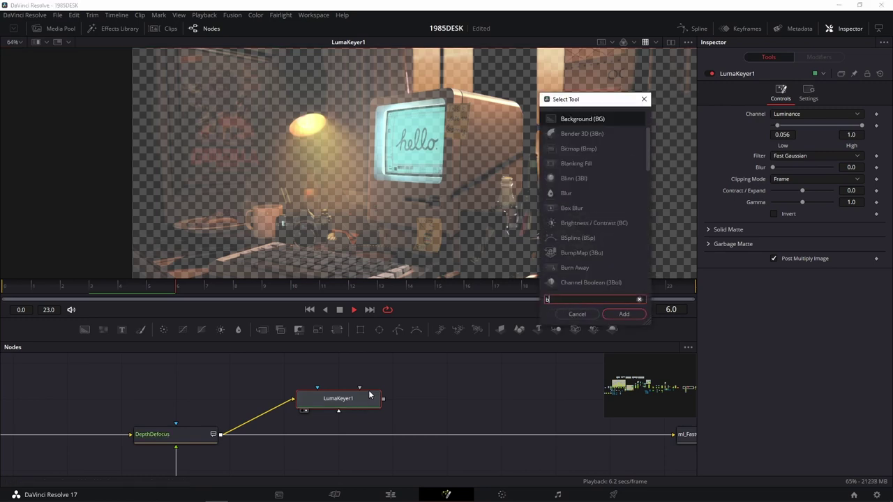
pyautogui.write('bit')
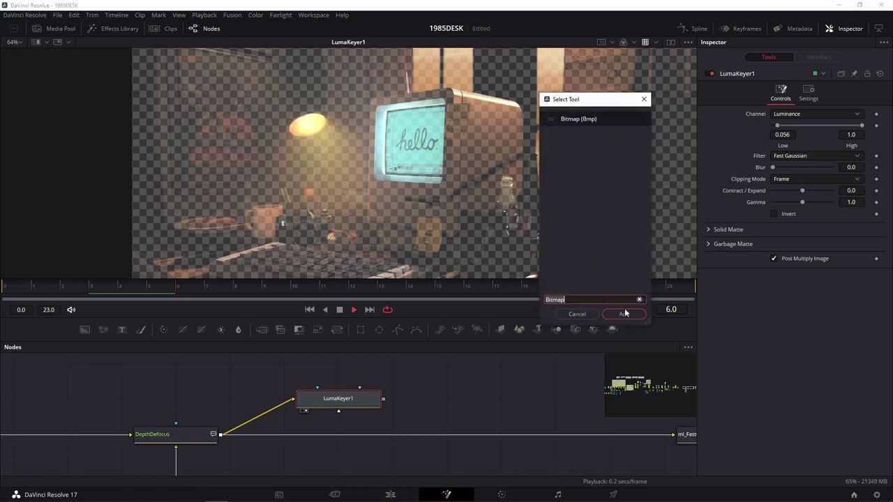
pyautogui.click(624, 314)
pyautogui.moveTo(347, 374)
pyautogui.mouseDown()
pyautogui.moveTo(509, 374)
pyautogui.moveTo(445, 411)
pyautogui.mouseUp()
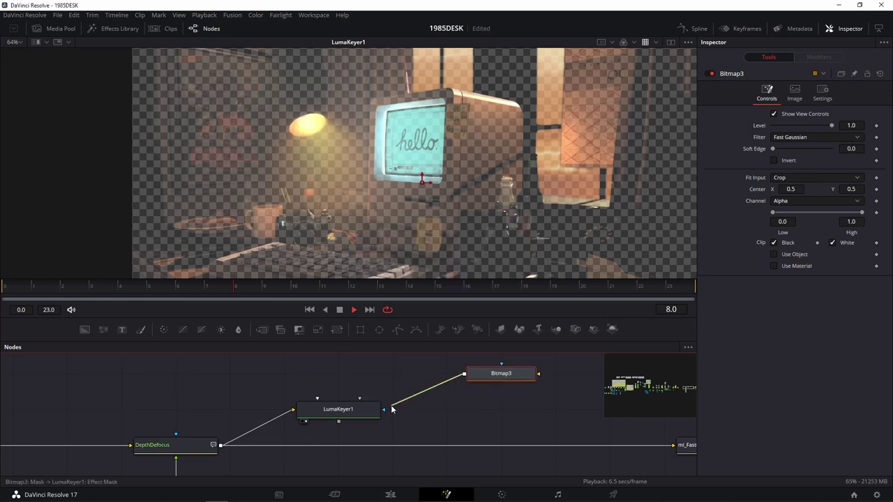
pyautogui.moveTo(488, 375); pyautogui.dragTo(489, 410)
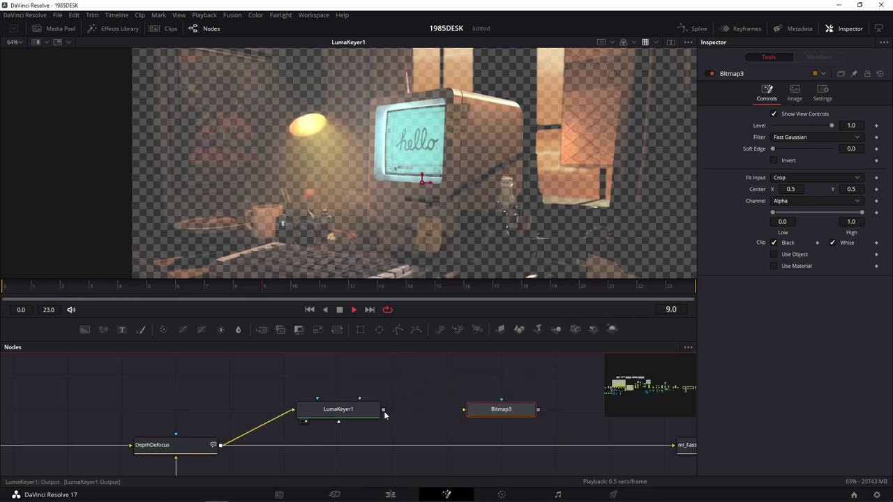
pyautogui.moveTo(383, 409); pyautogui.dragTo(485, 418)
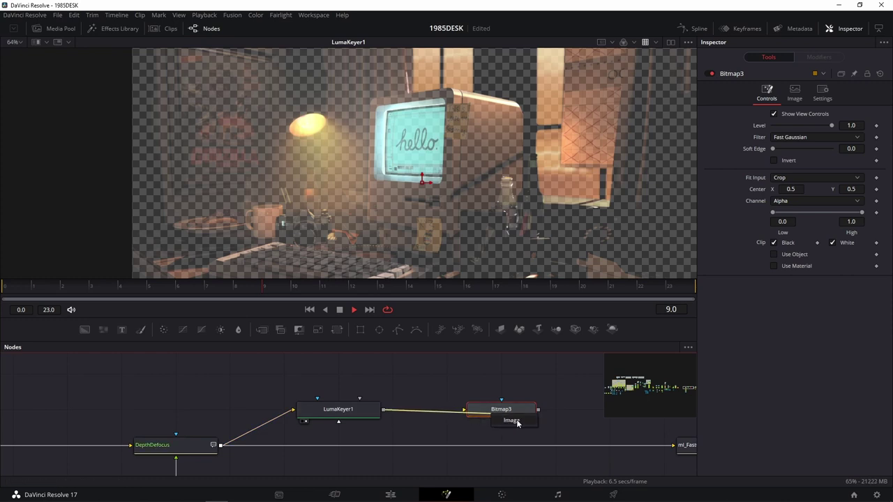
pyautogui.moveTo(502, 412); pyautogui.dragTo(446, 413)
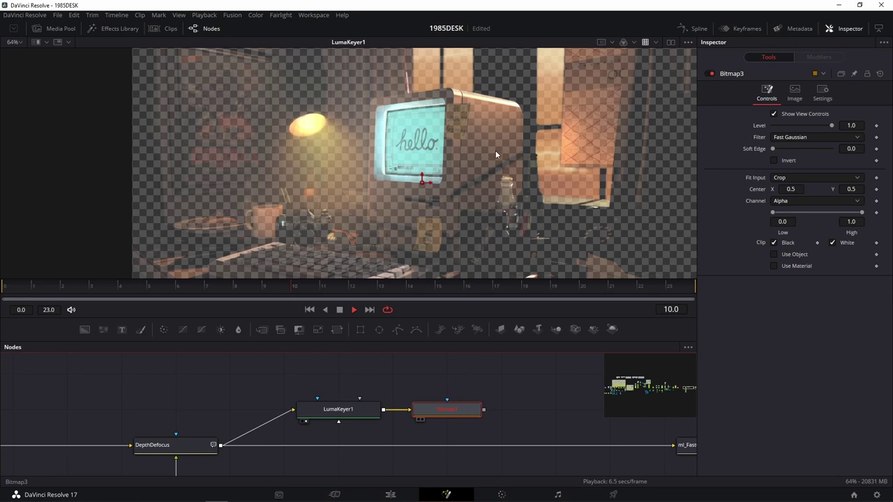
pyautogui.moveTo(515, 406); pyautogui.dragTo(457, 387)
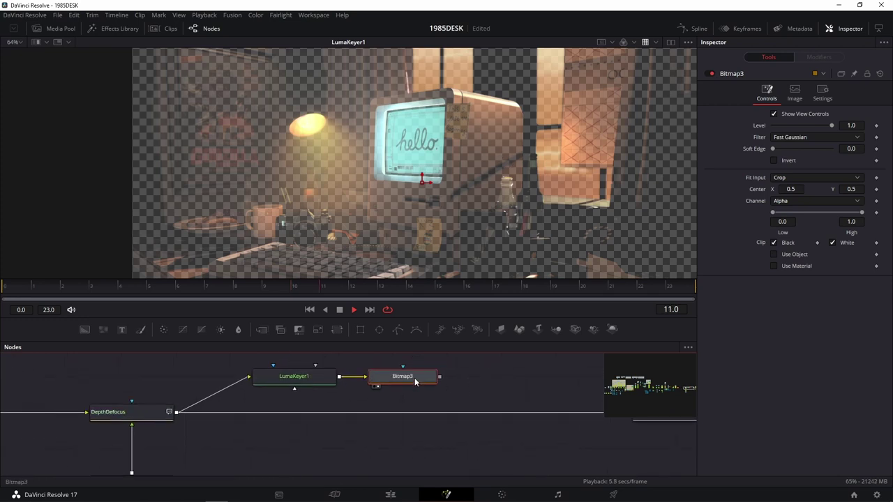
pyautogui.press('1')
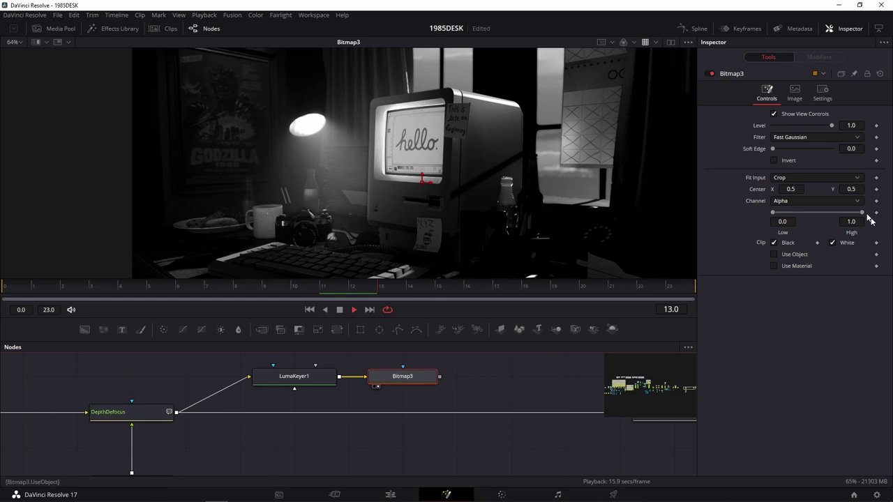
# Test Bitmap3's Low threshold, leave it at 0.0, and enlarge the node graph area
pyautogui.moveTo(773, 213); pyautogui.dragTo(785, 212)
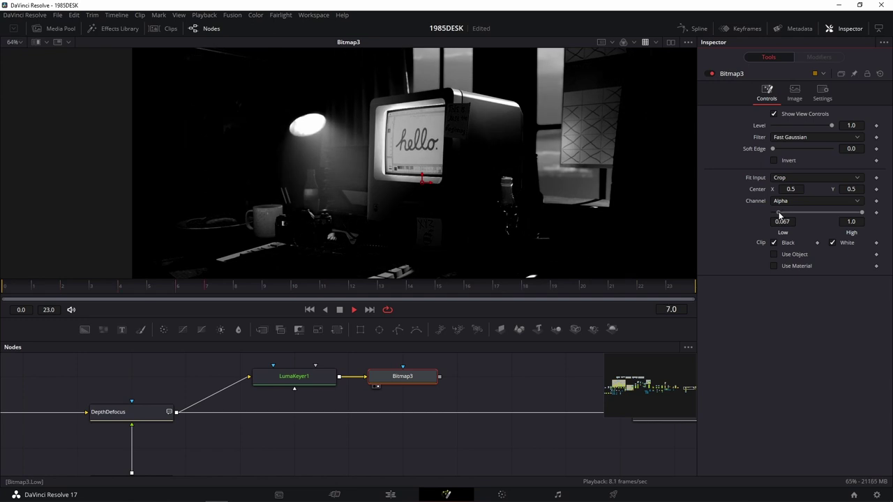
pyautogui.moveTo(771, 216); pyautogui.dragTo(764, 218)
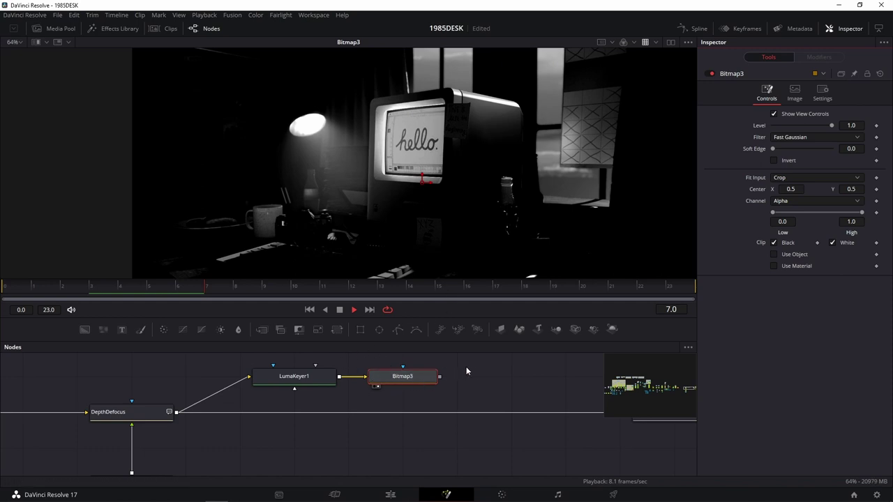
pyautogui.moveTo(475, 373); pyautogui.dragTo(489, 427)
pyautogui.moveTo(430, 340); pyautogui.dragTo(434, 282)
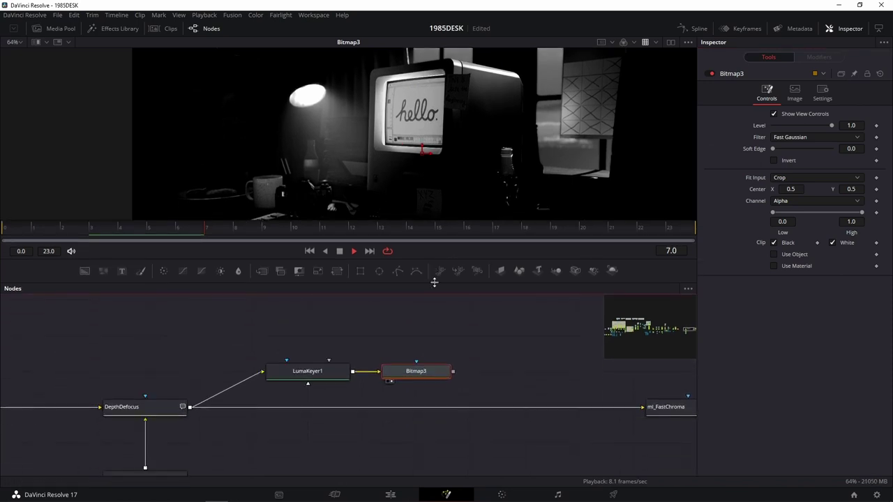
pyautogui.click(464, 369)
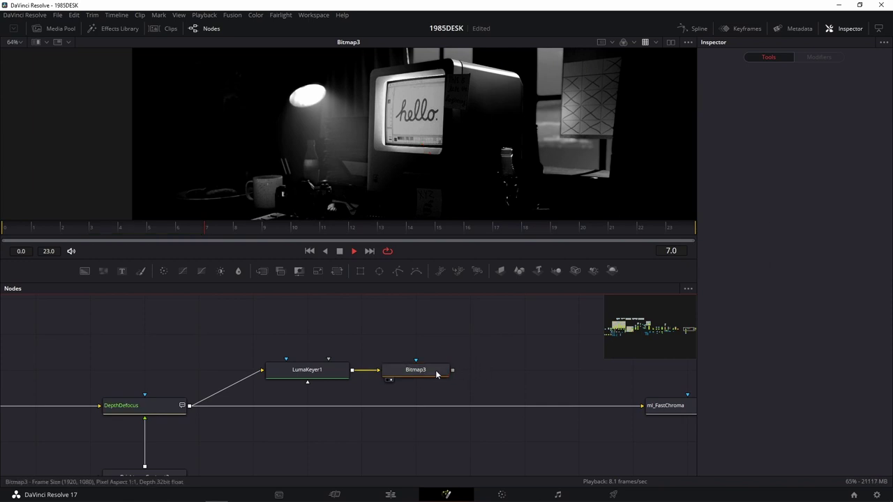
pyautogui.click(436, 373)
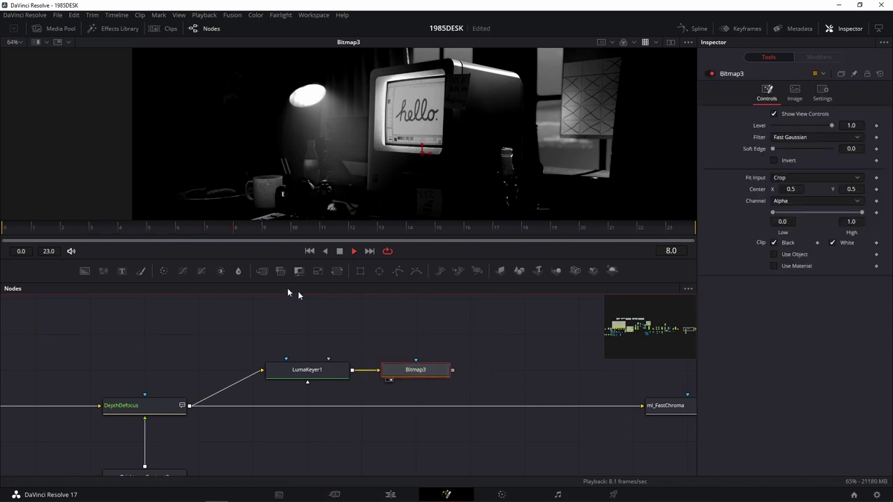
# Add Blur2 after Bitmap3 and compare DepthDefocus, Bitmap3 and Blur2 in a fitted viewer
pyautogui.click(240, 271)
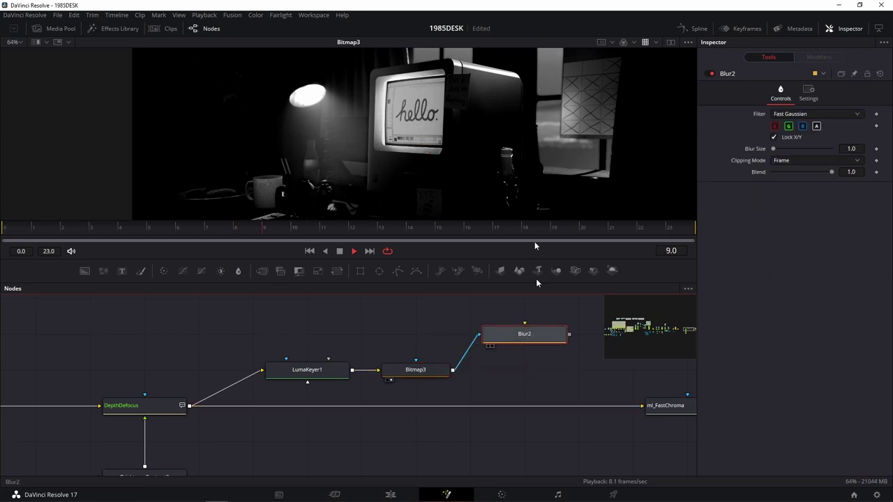
pyautogui.press('1')
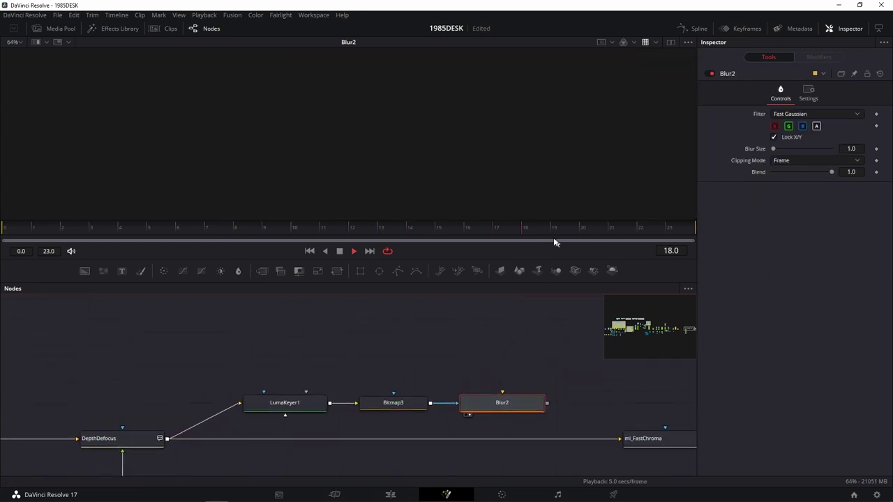
pyautogui.press('space')
pyautogui.click(16, 43)
pyautogui.click(17, 56)
pyautogui.moveTo(133, 445); pyautogui.dragTo(401, 180)
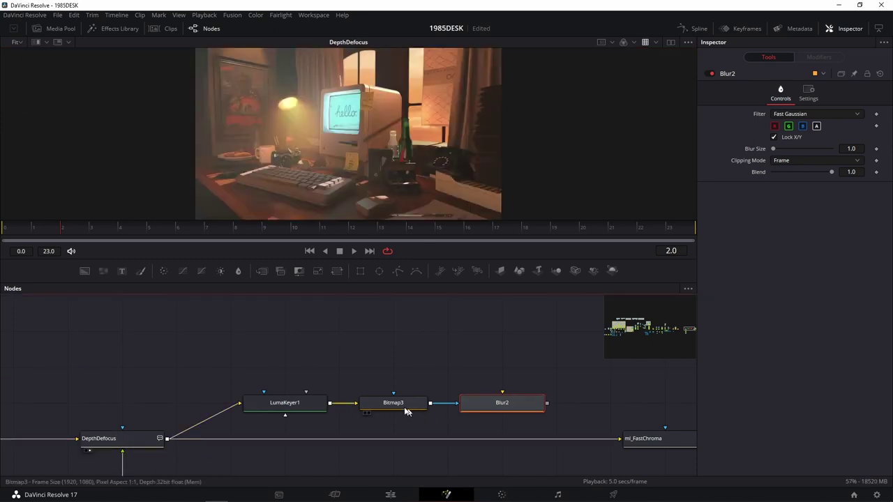
pyautogui.moveTo(401, 405); pyautogui.dragTo(477, 134)
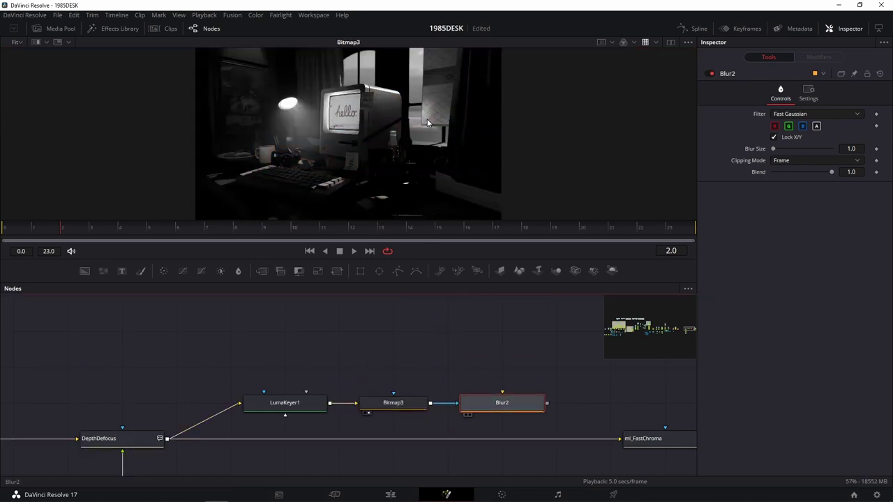
pyautogui.press('1')
# Connect Bitmap3 into Blur2's main input and set Blur Size to 14.2
pyautogui.moveTo(489, 407); pyautogui.dragTo(542, 371)
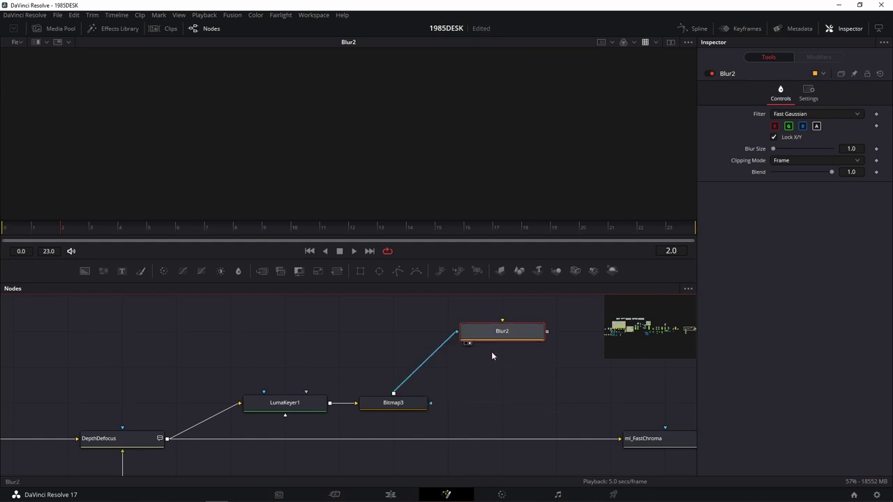
pyautogui.moveTo(468, 386); pyautogui.dragTo(493, 402)
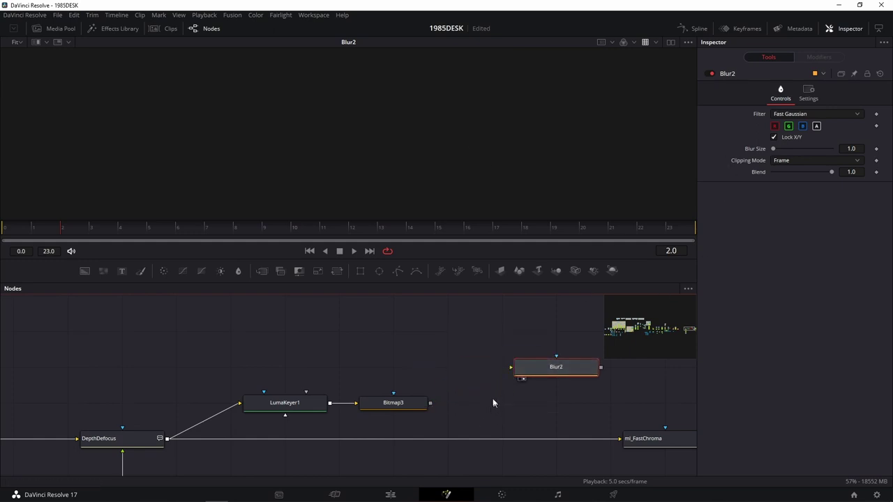
pyautogui.moveTo(430, 403)
pyautogui.mouseDown()
pyautogui.moveTo(527, 368)
pyautogui.moveTo(508, 404)
pyautogui.mouseUp()
pyautogui.scroll(3, 393, 142)
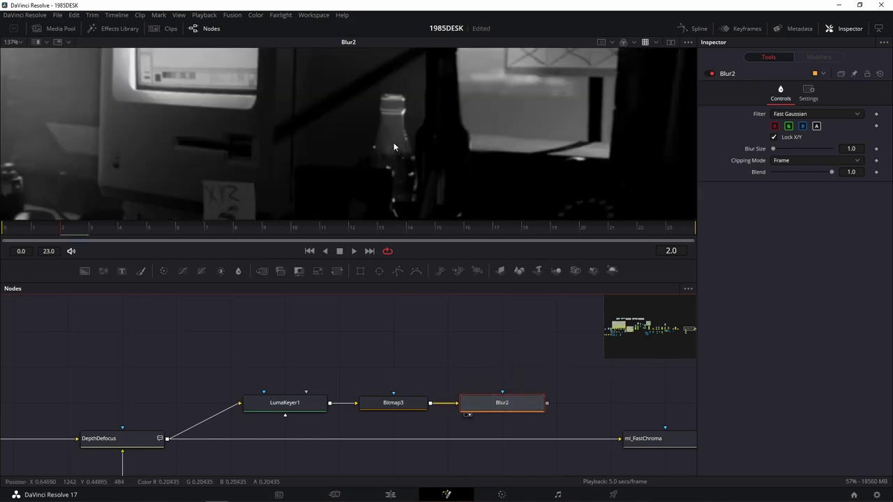
pyautogui.moveTo(774, 149); pyautogui.dragTo(782, 150)
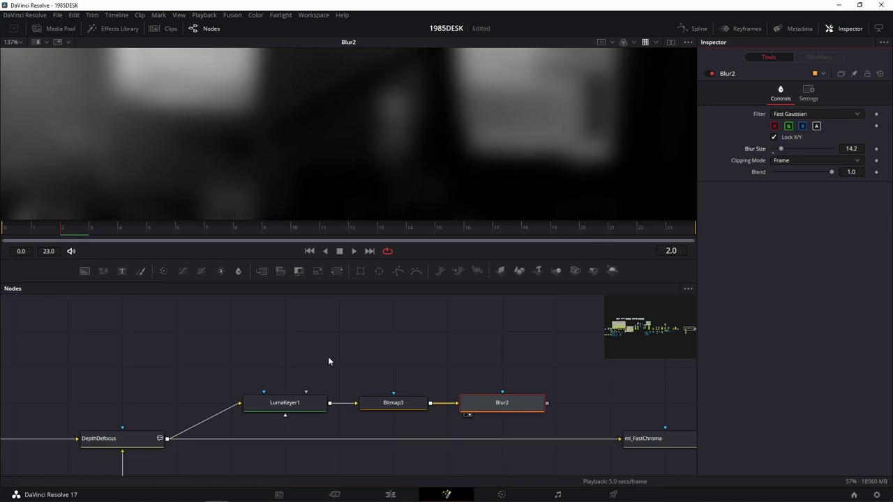
# Arrange LumaKeyer1, Bitmap3 and Blur2 into a vertical column
pyautogui.moveTo(286, 419)
pyautogui.mouseDown()
pyautogui.moveTo(410, 436)
pyautogui.moveTo(411, 315)
pyautogui.mouseUp()
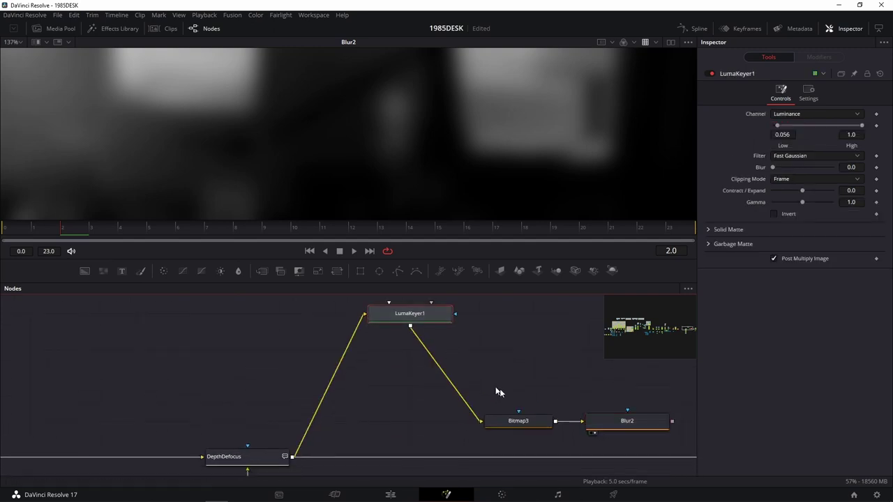
pyautogui.moveTo(516, 422); pyautogui.dragTo(408, 350)
pyautogui.moveTo(627, 420)
pyautogui.mouseDown()
pyautogui.moveTo(409, 421)
pyautogui.moveTo(409, 385)
pyautogui.mouseUp()
pyautogui.moveTo(511, 419); pyautogui.dragTo(531, 361)
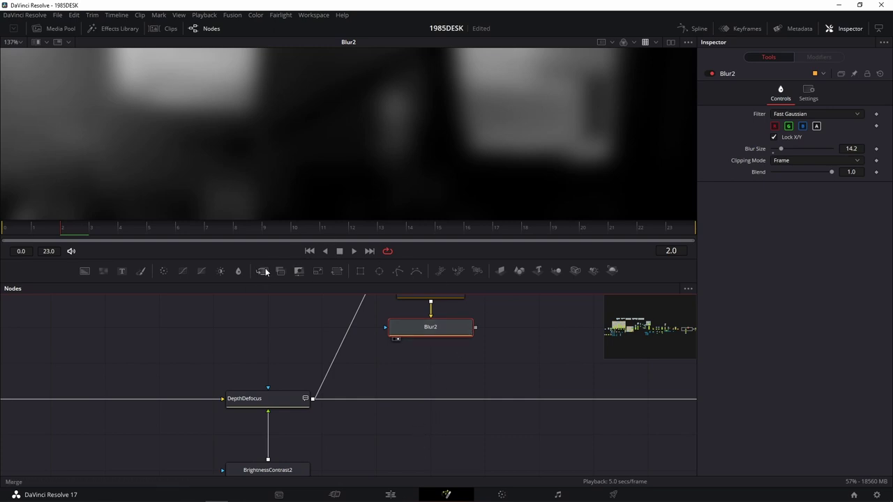
# Insert Merge2 on DepthDefocus's output with Blur2 as foreground, and view it fitted
pyautogui.moveTo(268, 270); pyautogui.dragTo(434, 399)
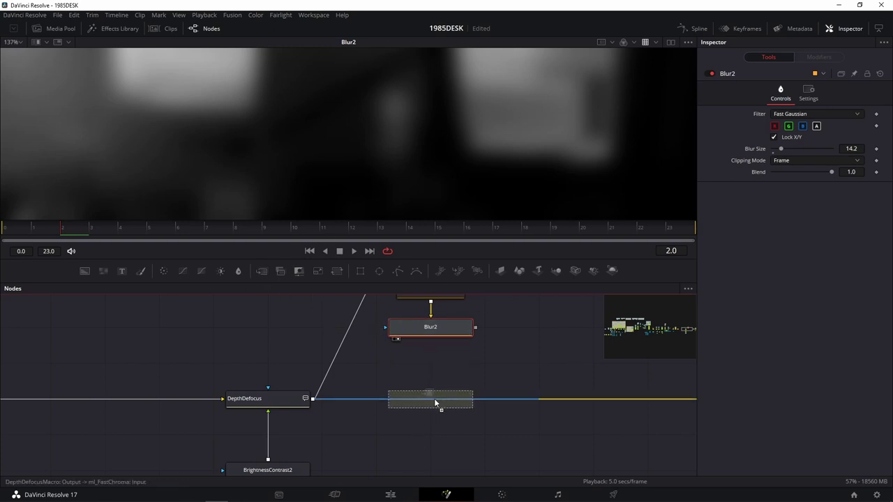
pyautogui.moveTo(475, 327); pyautogui.dragTo(431, 396)
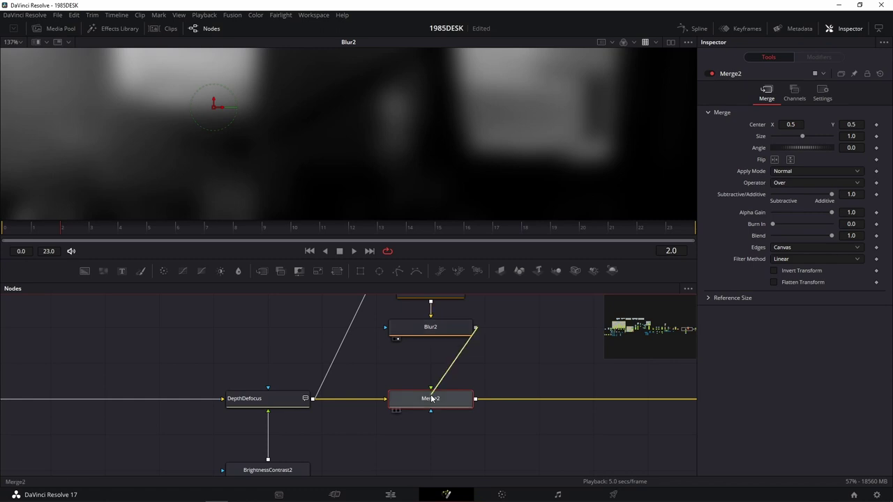
pyautogui.click(457, 410)
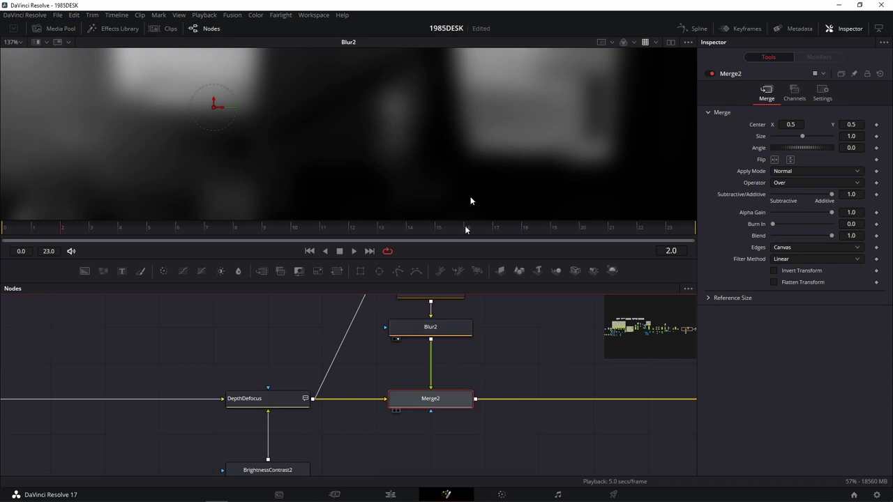
pyautogui.press('1')
pyautogui.hotkey('ctrl', 'f')
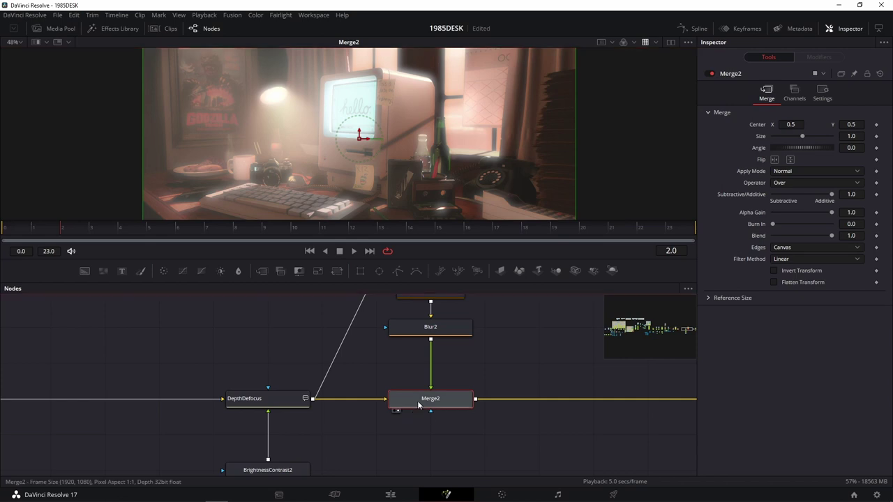
# Set Merge2's Apply Mode to Screen and zoom in on the monitor to check the glow
pyautogui.click(785, 172)
pyautogui.click(786, 172)
pyautogui.click(787, 171)
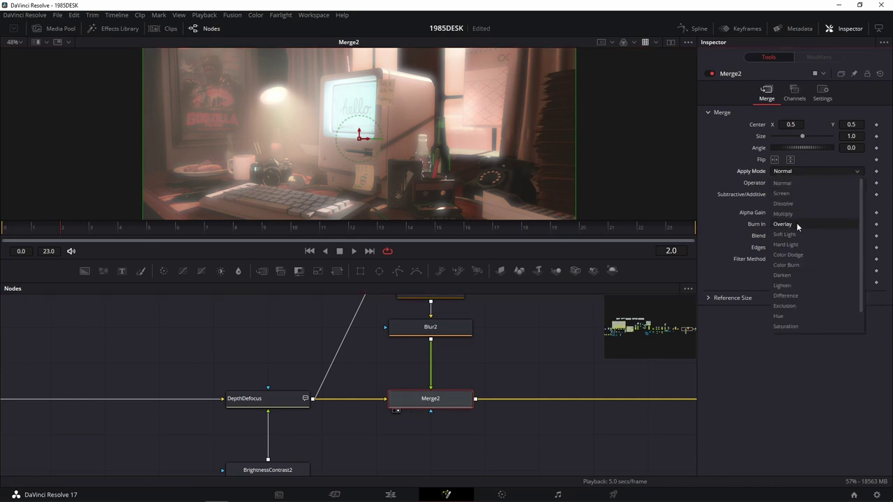
pyautogui.click(795, 190)
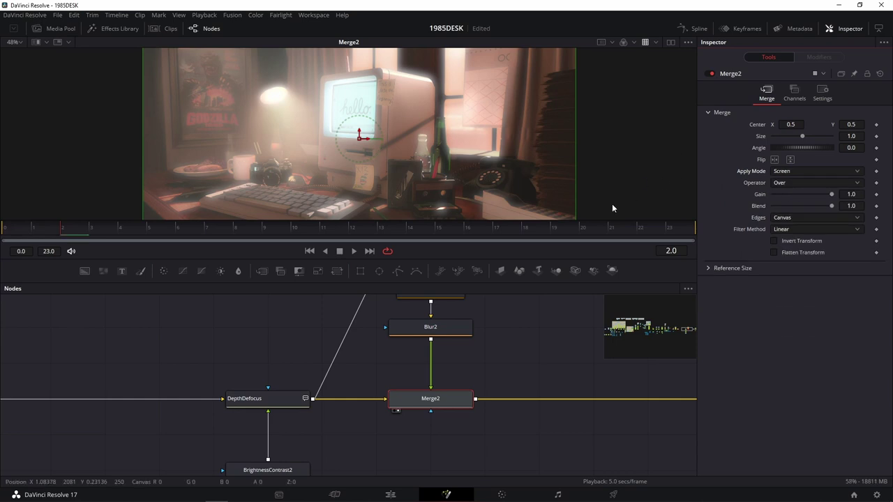
pyautogui.scroll(1, 395, 120)
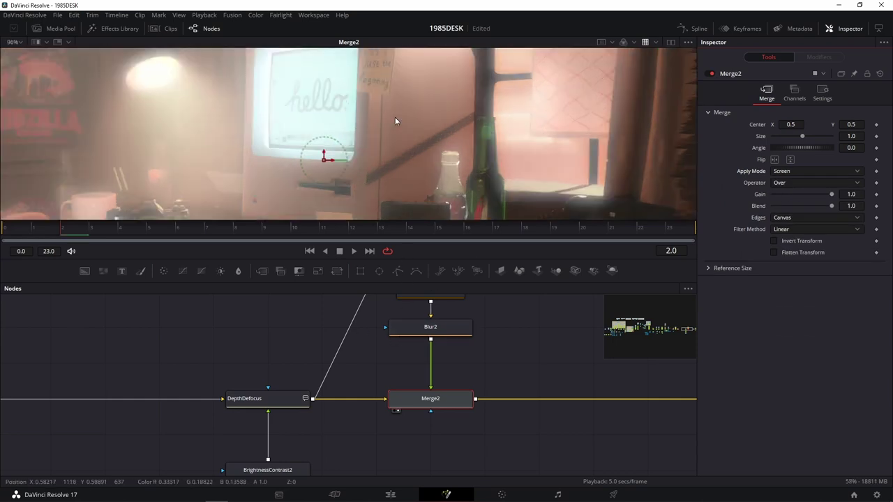
pyautogui.moveTo(349, 118); pyautogui.dragTo(481, 155)
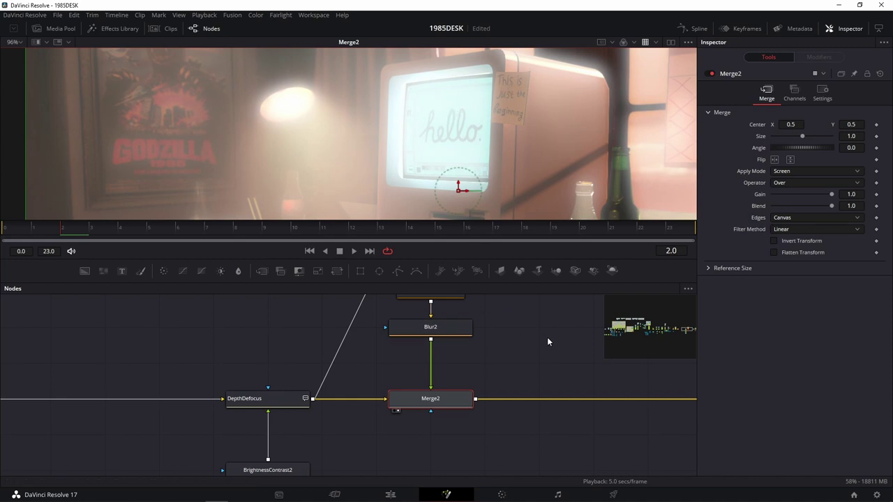
pyautogui.scroll(3, 542, 325)
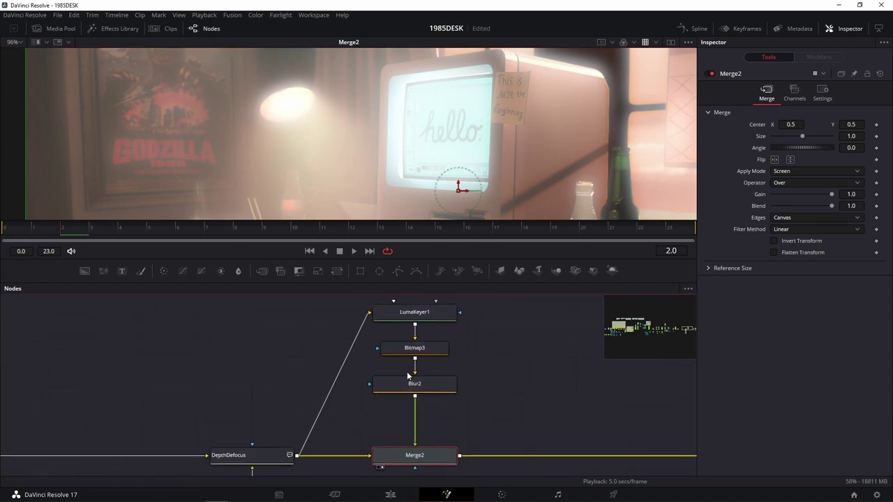
# Raise Bitmap3's Low level to 0.439, then preview Blur2 and the full Merge2 composite
pyautogui.click(431, 383)
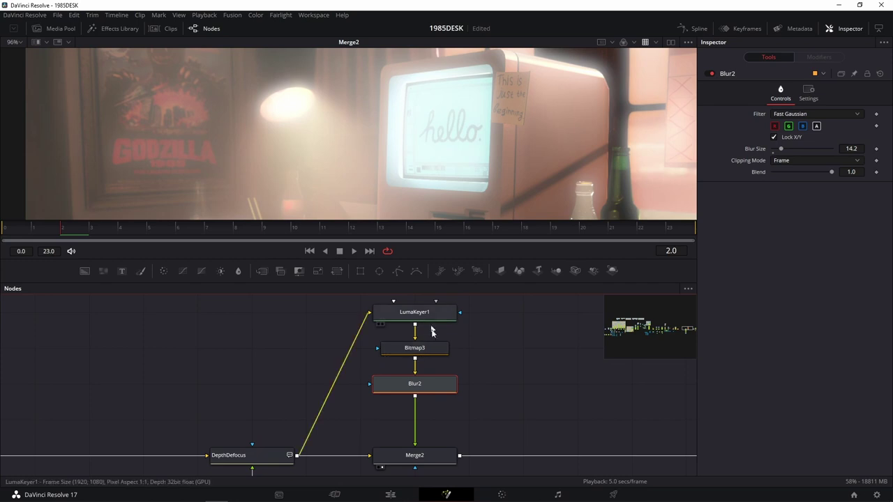
pyautogui.moveTo(419, 347); pyautogui.dragTo(499, 160)
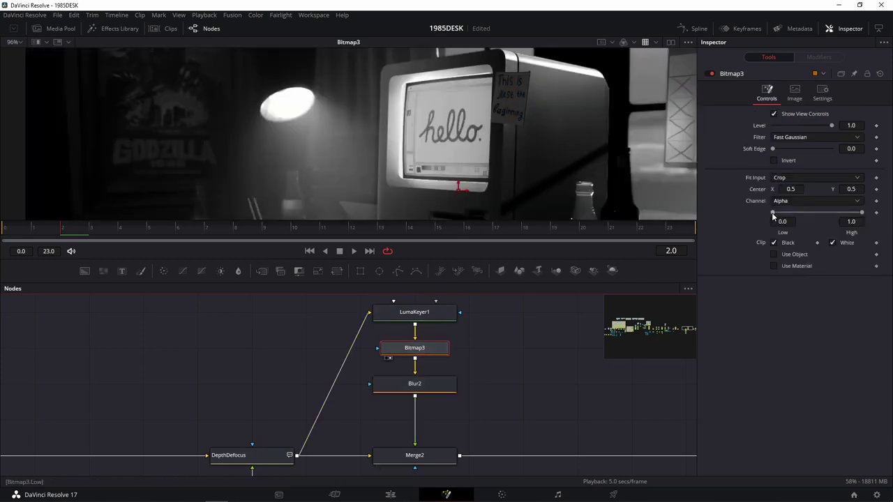
pyautogui.moveTo(772, 212); pyautogui.dragTo(810, 218)
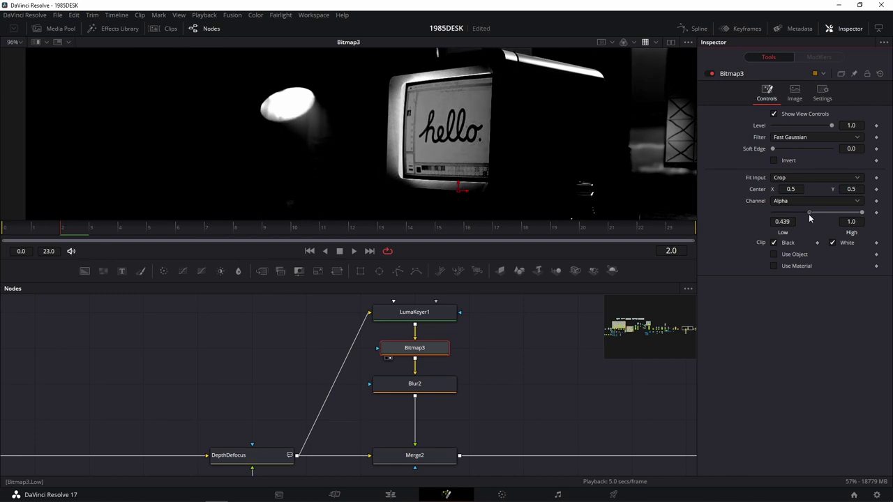
pyautogui.click(380, 396)
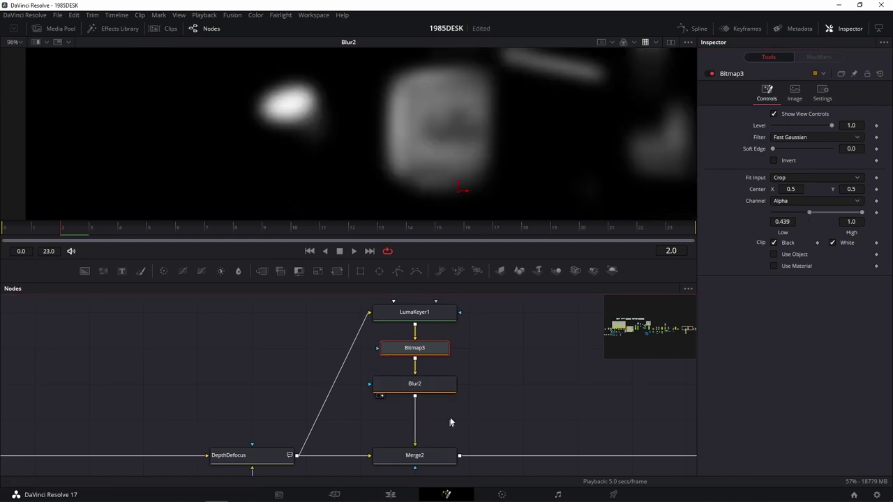
pyautogui.moveTo(436, 456); pyautogui.dragTo(532, 170)
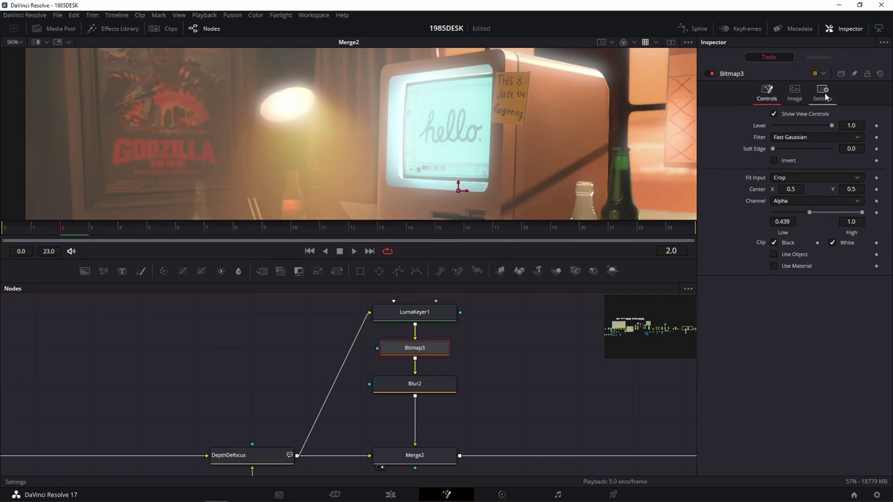
pyautogui.press('-')
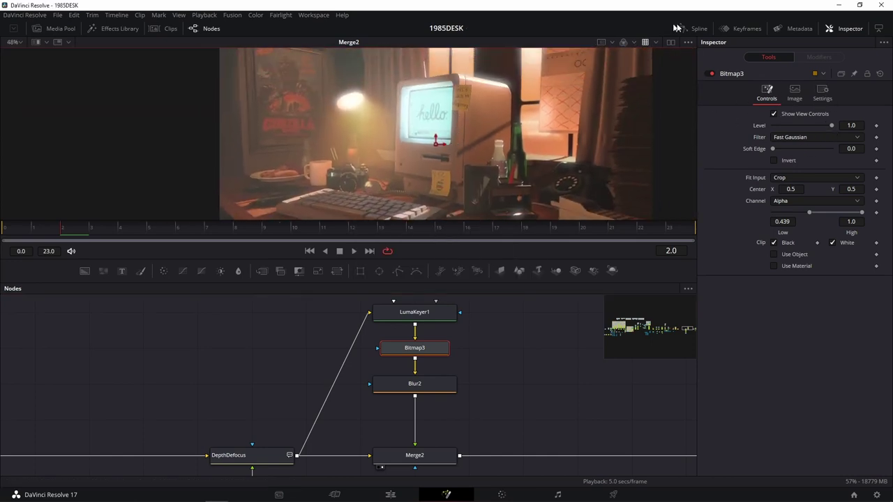
# Lower Merge2's Blend in its Settings tab to 0.346
pyautogui.click(821, 92)
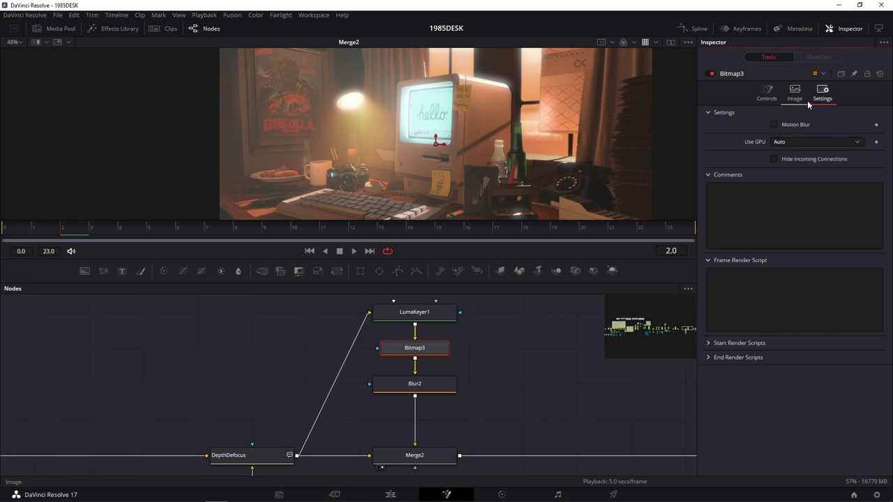
pyautogui.click(416, 454)
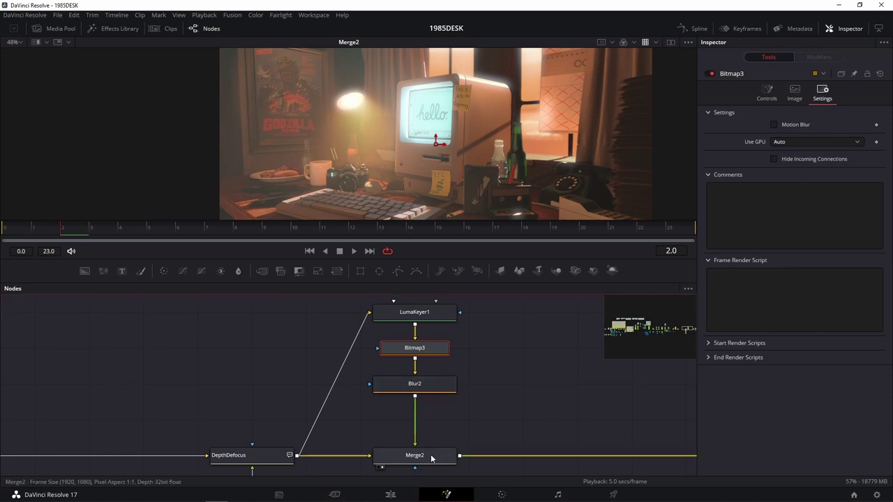
pyautogui.click(821, 92)
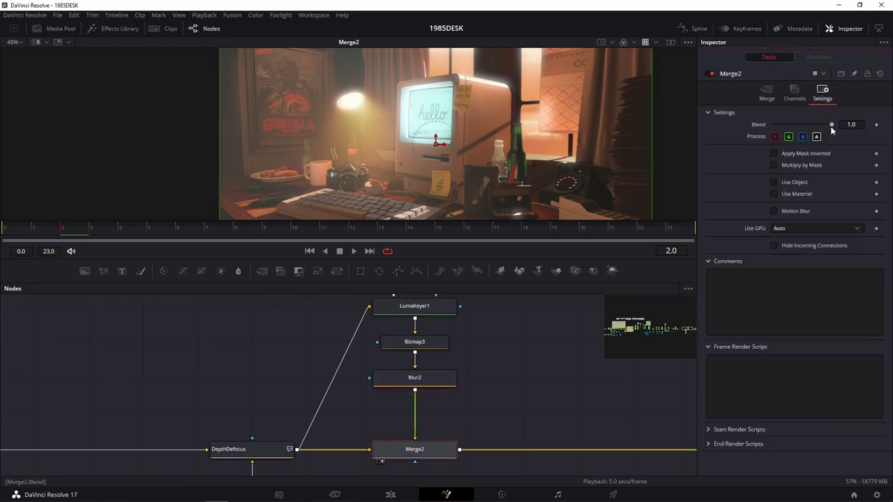
pyautogui.moveTo(831, 124); pyautogui.dragTo(793, 124)
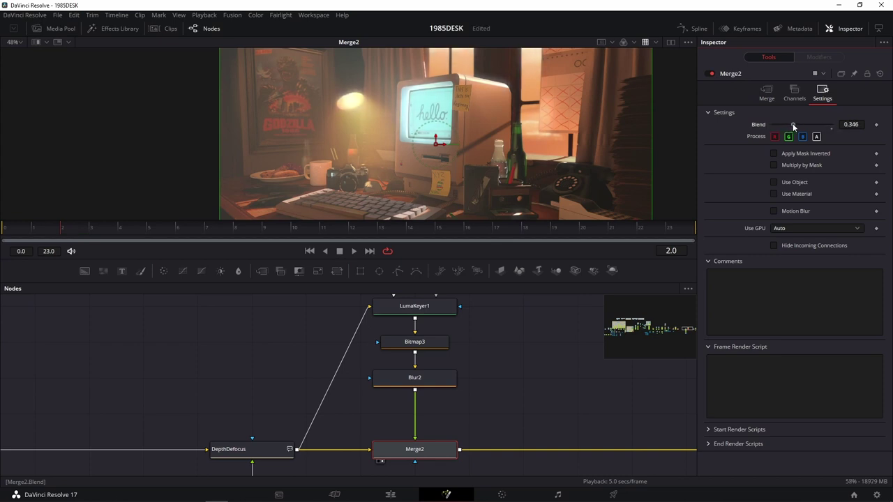
# Drop Merge2's Blend to 0.071, zooming the viewer on the monitor to judge the faint glow
pyautogui.scroll(5, 531, 89)
pyautogui.scroll(-1, 488, 152)
pyautogui.scroll(1, 468, 151)
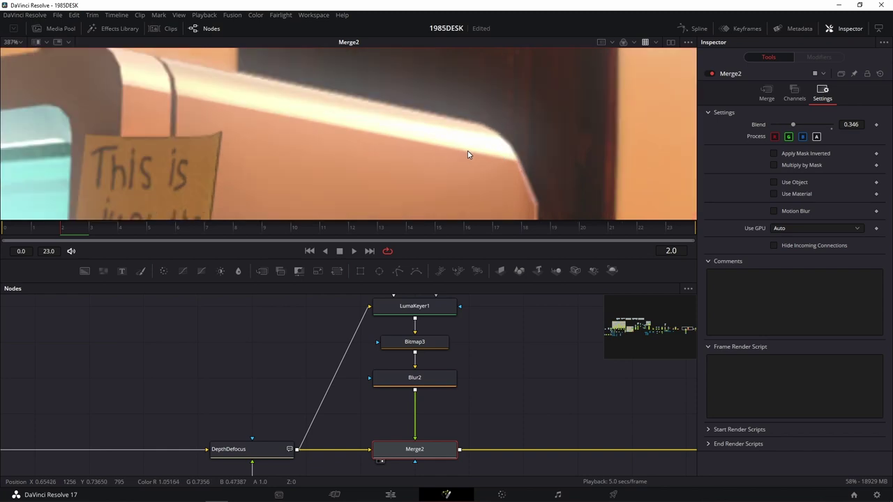
pyautogui.moveTo(795, 125); pyautogui.dragTo(777, 123)
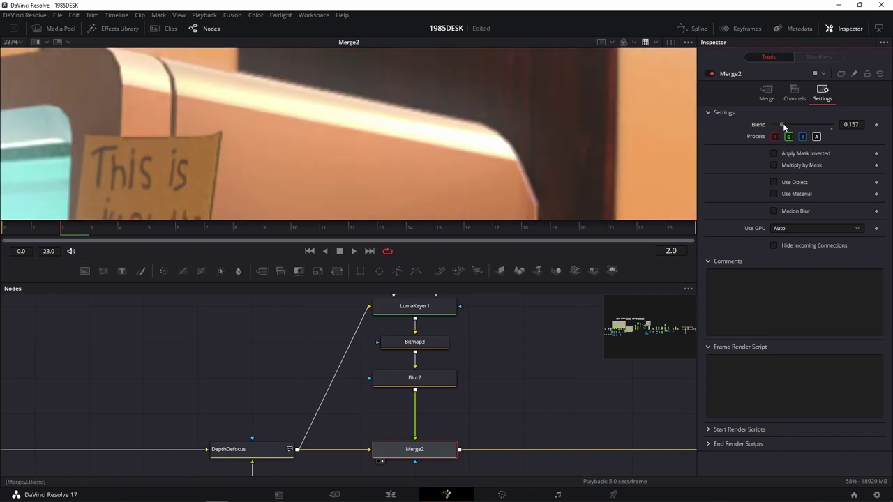
pyautogui.scroll(-4, 542, 143)
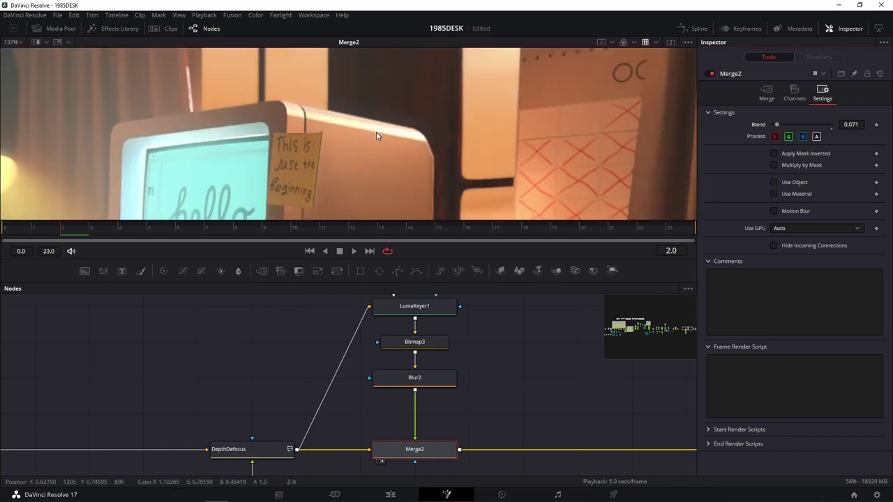
pyautogui.scroll(2, 534, 85)
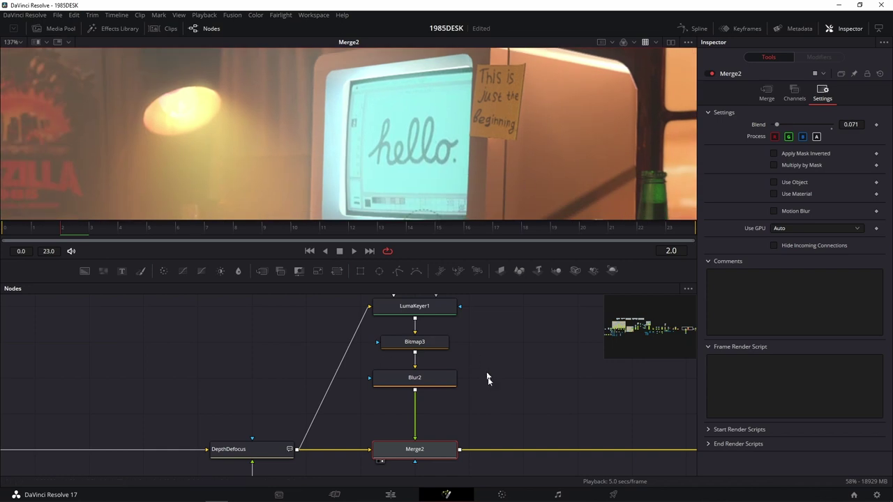
pyautogui.scroll(-2, 382, 136)
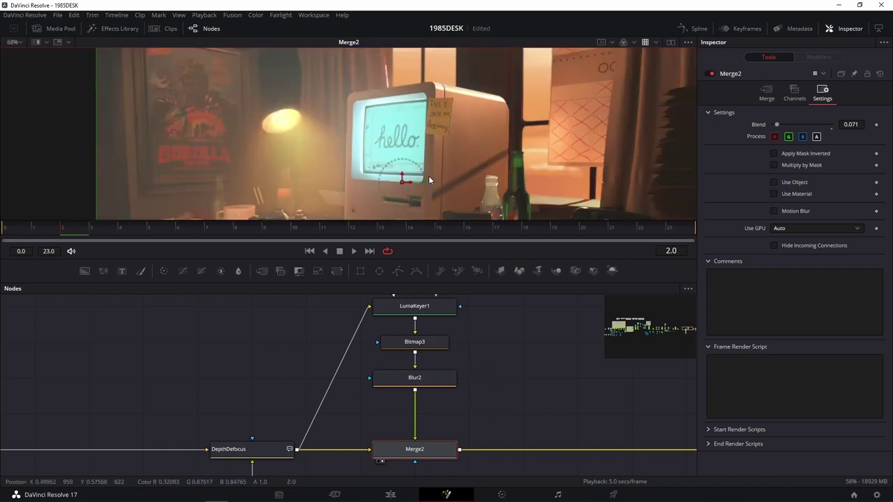
# View the Bitmap3 matte and raise its Low level slightly
pyautogui.click(432, 317)
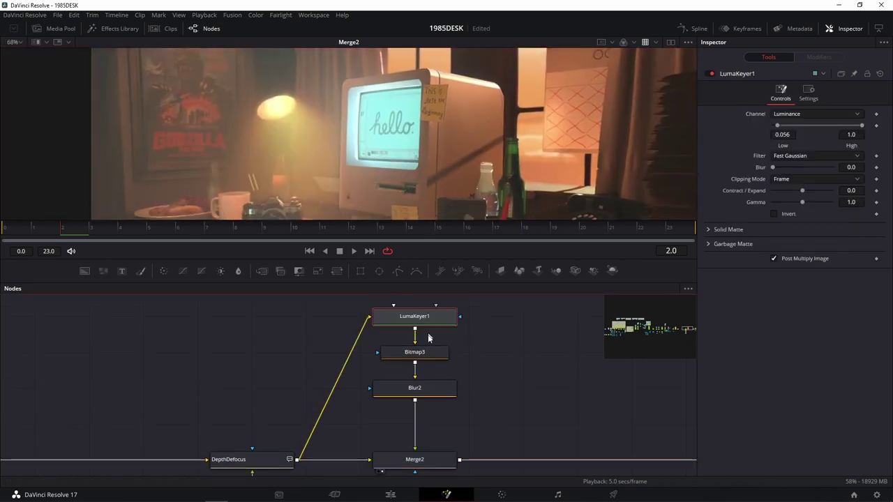
pyautogui.press('1')
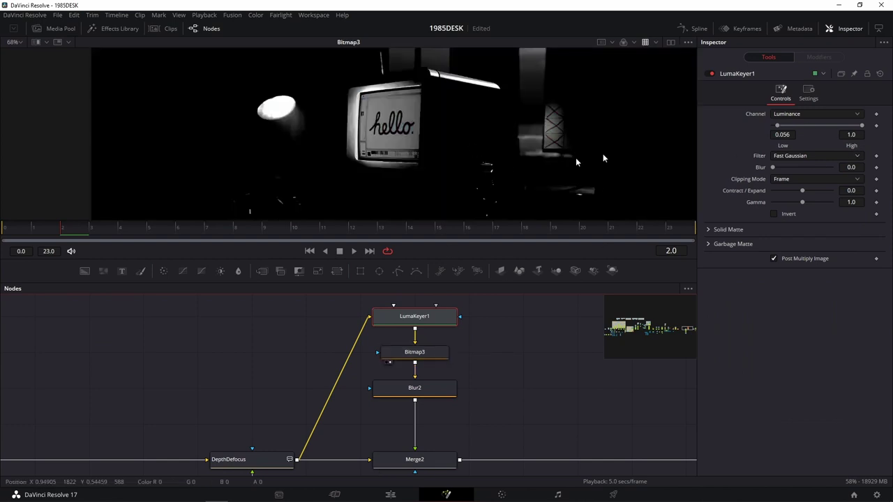
pyautogui.scroll(-3, 603, 154)
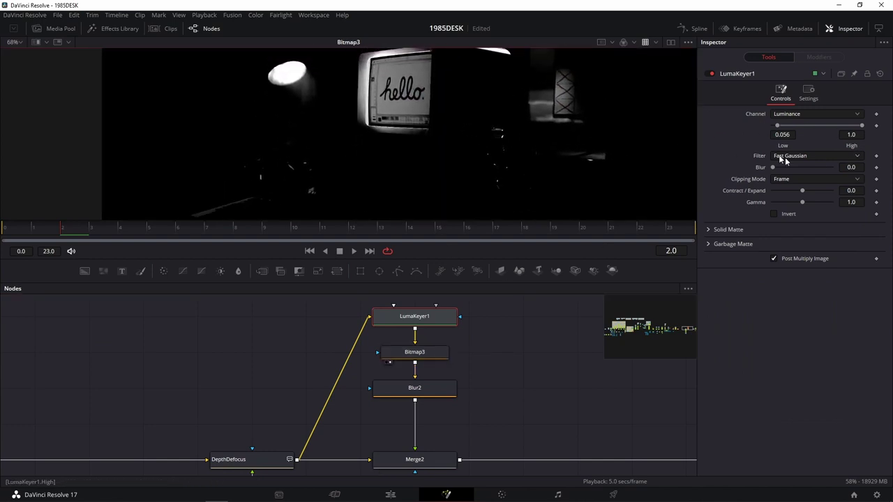
pyautogui.click(415, 353)
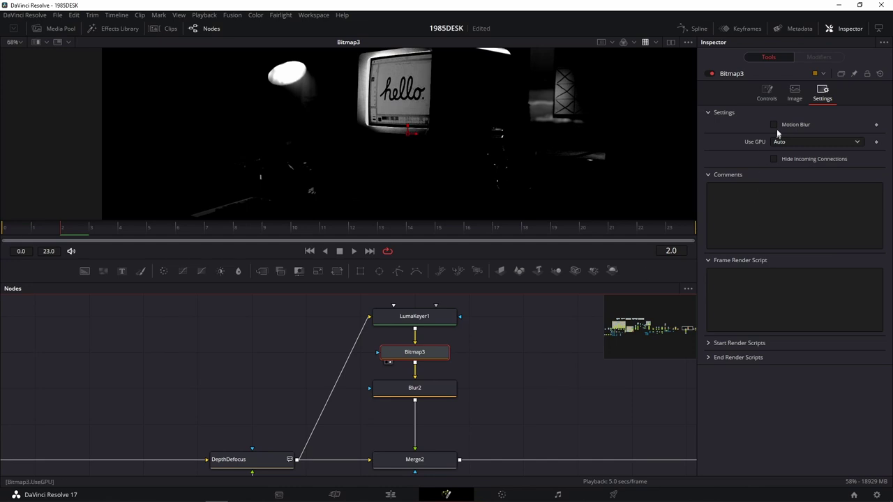
pyautogui.click(767, 92)
pyautogui.moveTo(810, 214)
pyautogui.mouseDown()
pyautogui.moveTo(848, 214)
pyautogui.moveTo(813, 213)
pyautogui.mouseUp()
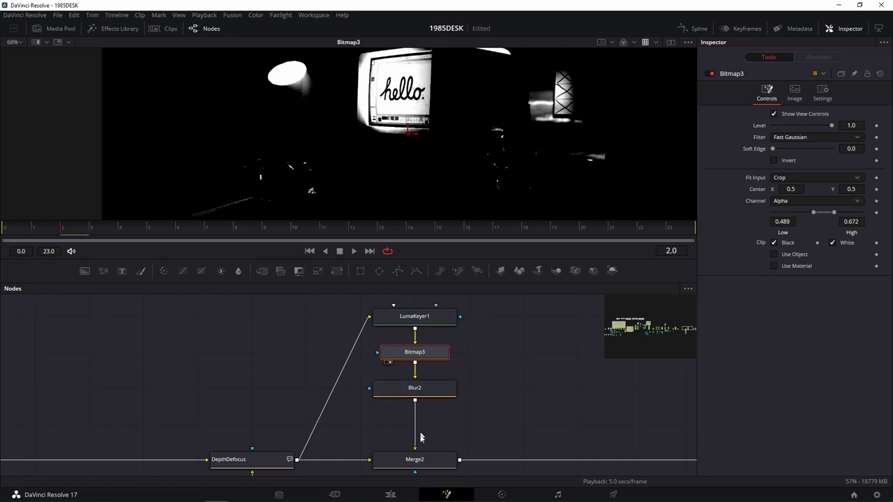
# View Blur2's output, place Merge2 below it, and compare the glow with Bitmap3 bypassed and re-enabled
pyautogui.moveTo(418, 388); pyautogui.dragTo(536, 192)
pyautogui.moveTo(437, 460); pyautogui.dragTo(437, 388)
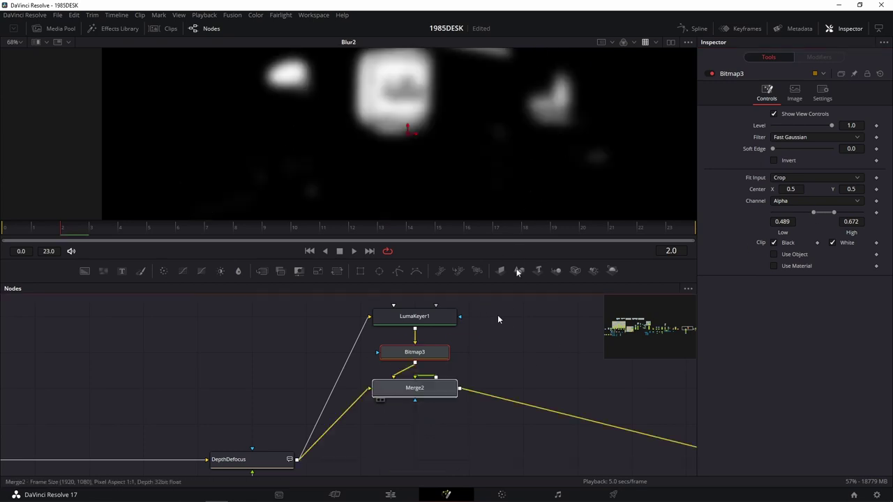
pyautogui.moveTo(497, 319); pyautogui.dragTo(530, 187)
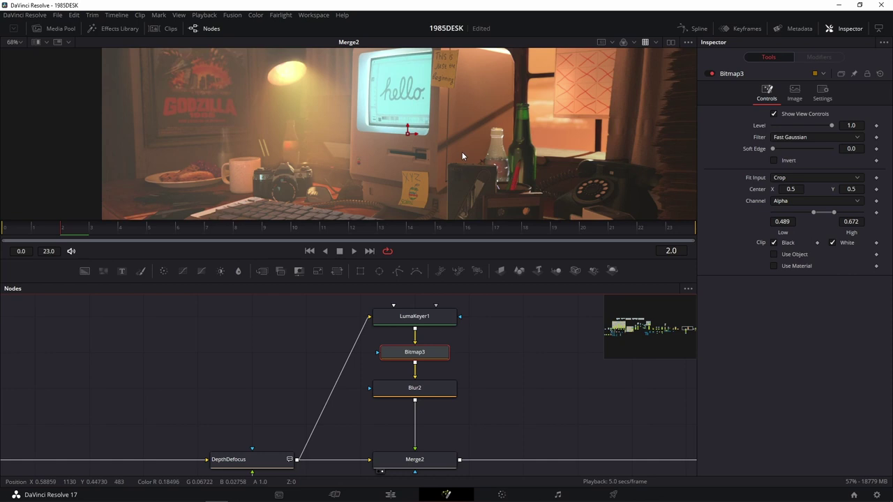
pyautogui.hotkey('ctrl', 'f')
pyautogui.click(708, 74)
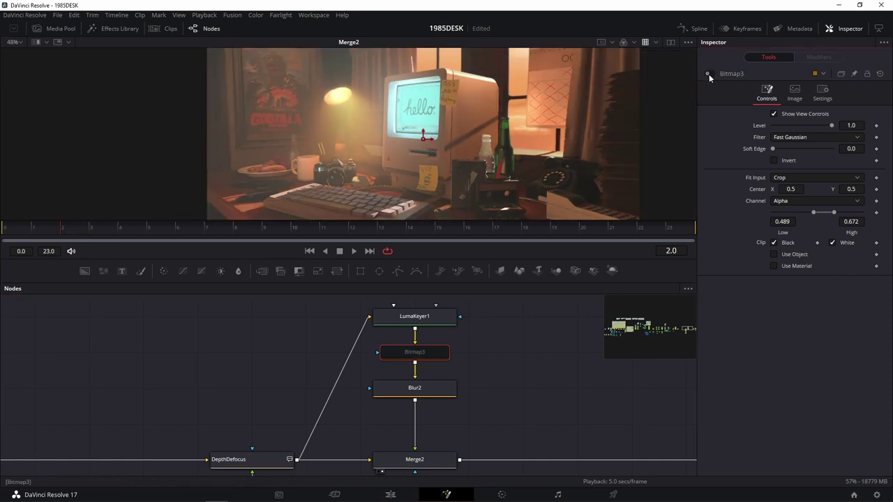
pyautogui.click(709, 73)
# Compare the frame with Merge2 switched off and back on
pyautogui.click(436, 450)
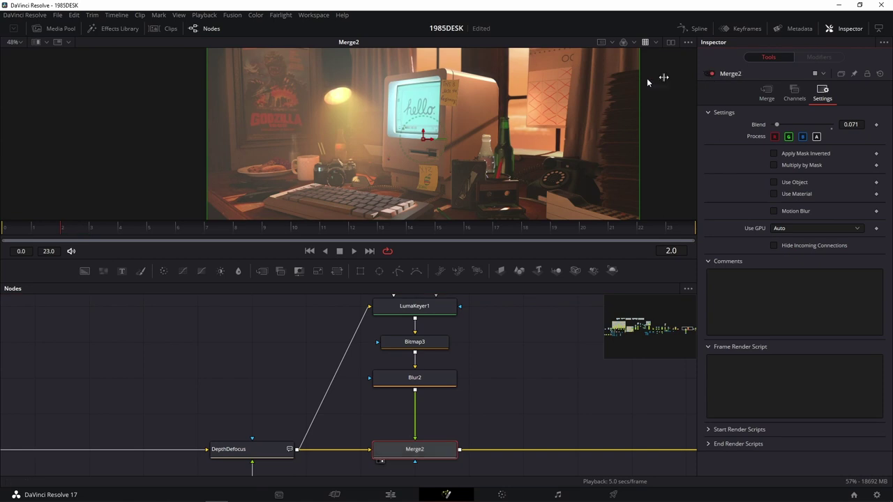
pyautogui.scroll(5, 486, 99)
pyautogui.scroll(3, 459, 201)
pyautogui.scroll(3, 461, 171)
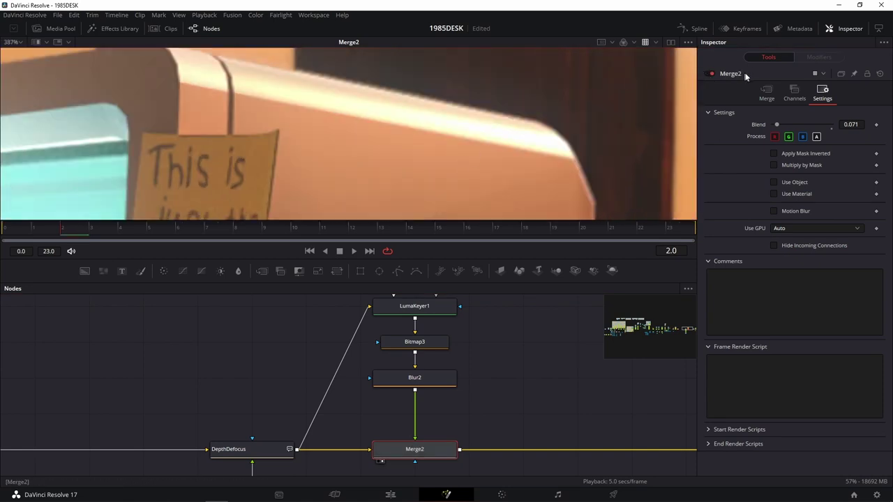
pyautogui.click(710, 74)
pyautogui.click(710, 74)
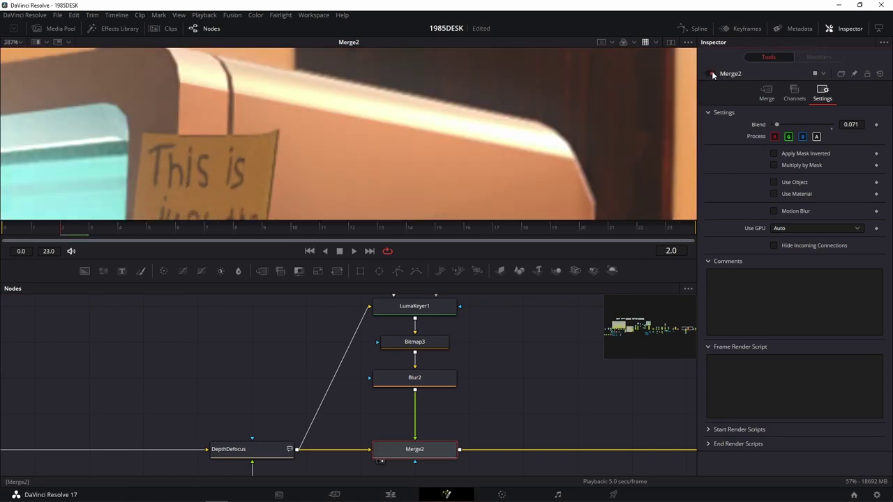
pyautogui.click(712, 73)
pyautogui.click(711, 74)
# Check Blur2's Blur Size softening, then minimise Resolve to the desktop
pyautogui.scroll(-2, 506, 124)
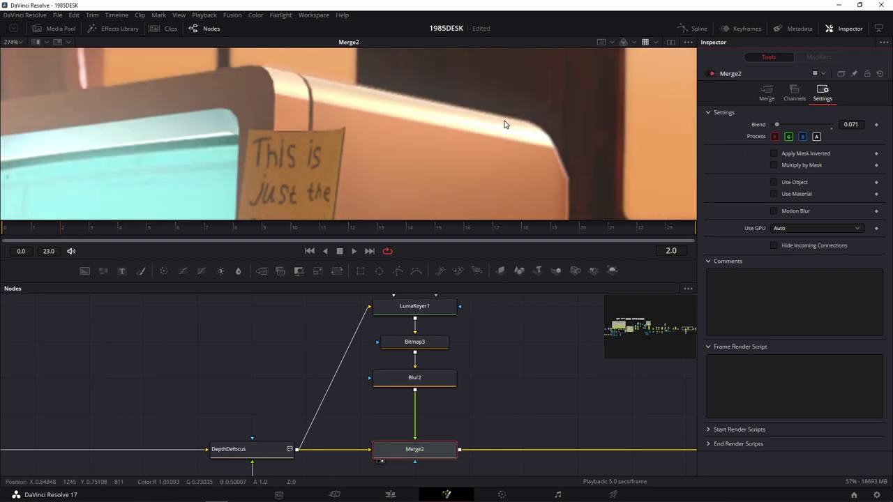
pyautogui.scroll(-3, 505, 124)
pyautogui.scroll(-4, 482, 149)
pyautogui.scroll(-3, 484, 153)
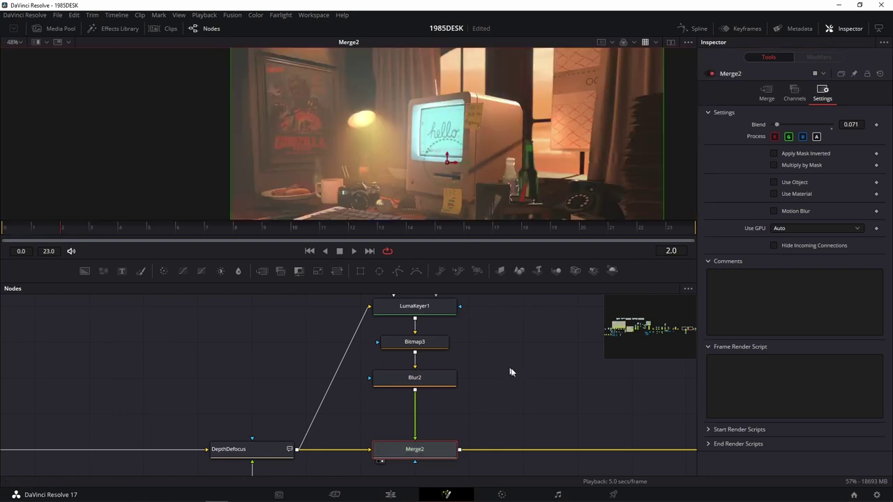
pyautogui.scroll(1, 497, 373)
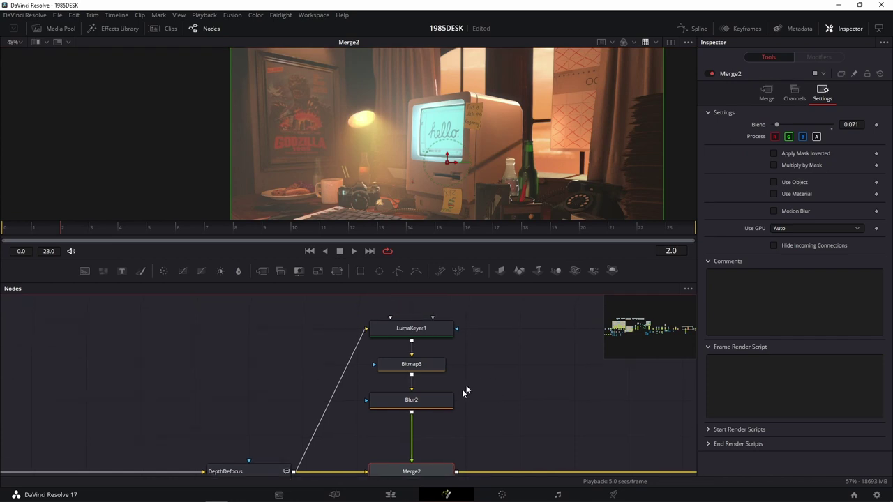
pyautogui.click(416, 401)
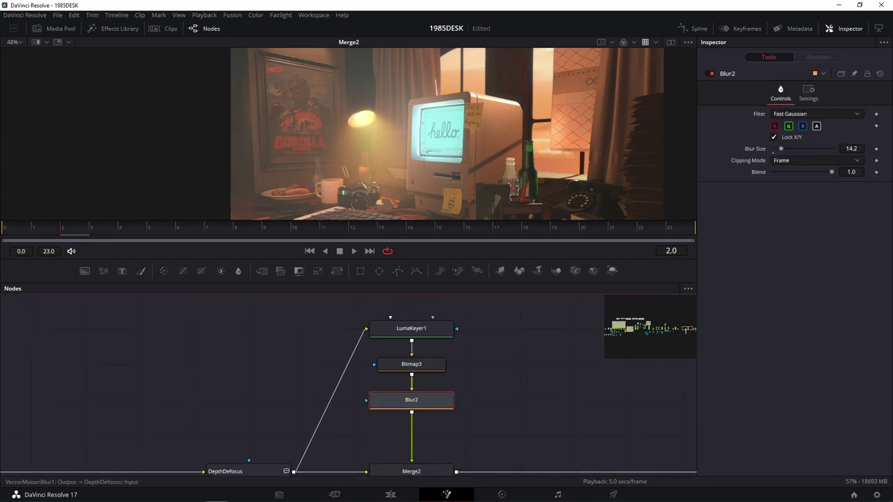
pyautogui.click(128, 497)
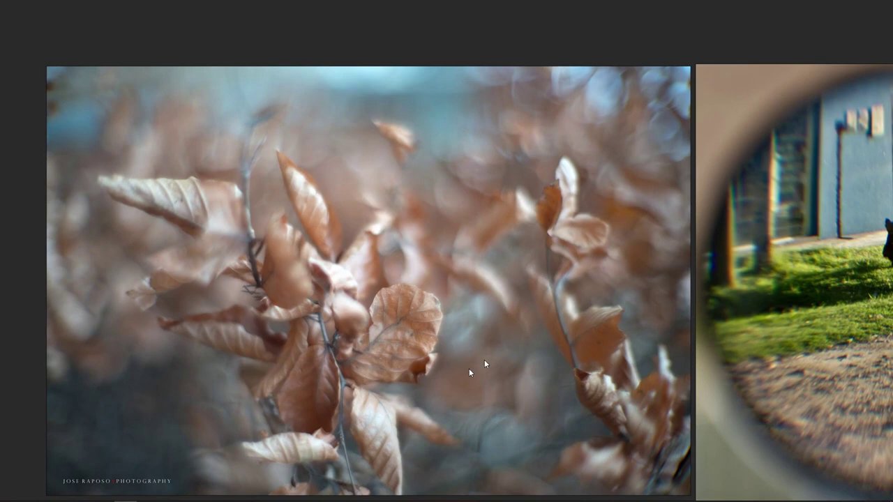
# Zoom out over PureRef's aberration references, then return to Resolve with no nodes selected
pyautogui.scroll(-2, 469, 368)
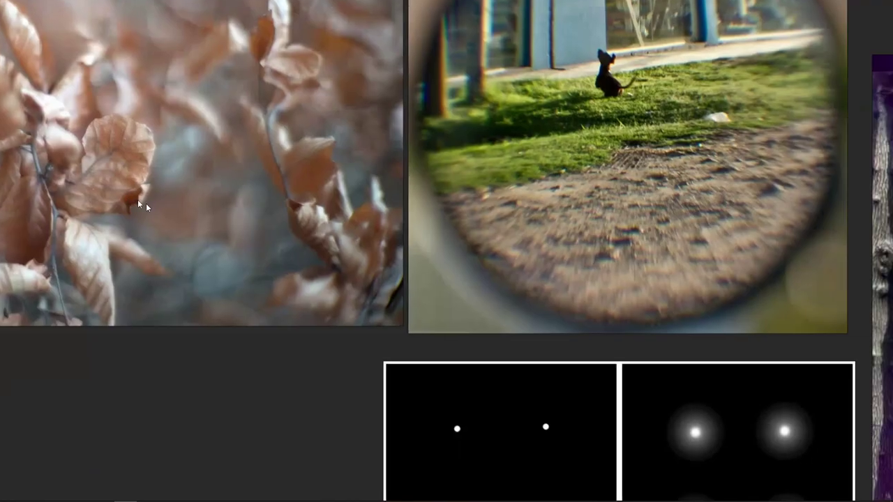
pyautogui.scroll(-1, 419, 314)
pyautogui.scroll(-2, 351, 312)
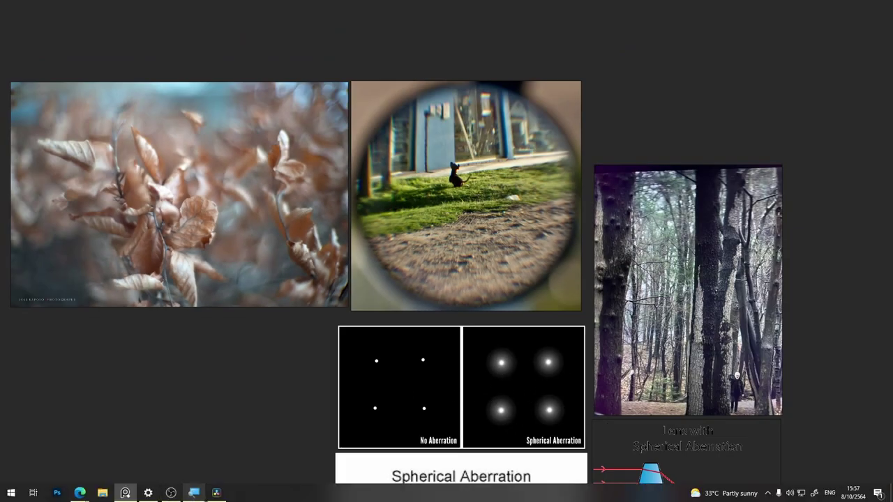
pyautogui.click(217, 495)
pyautogui.click(522, 388)
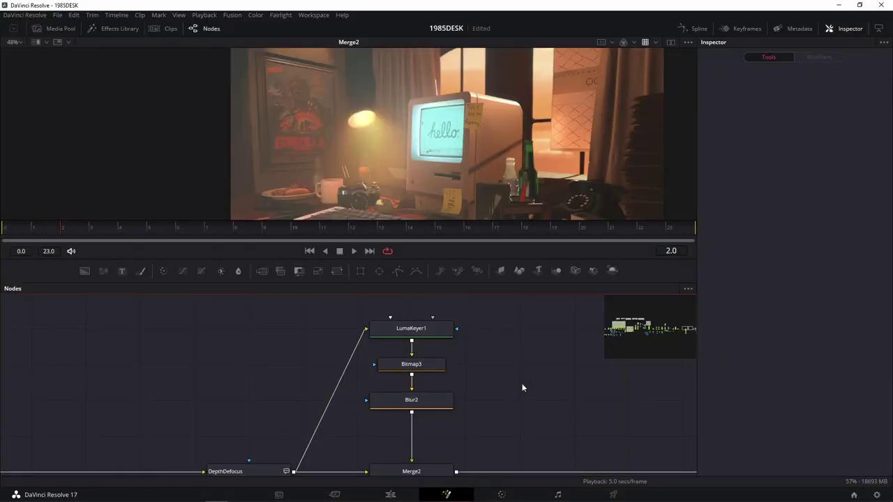
# Add a SoftGlow1 node right of Merge2, fed from DepthDefocus's output, and view its result
pyautogui.hotkey('shift', 'space')
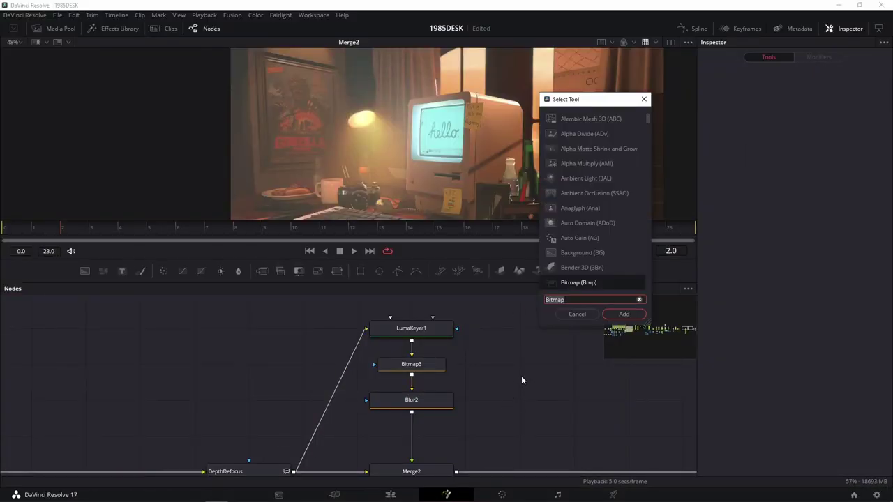
pyautogui.write('sof')
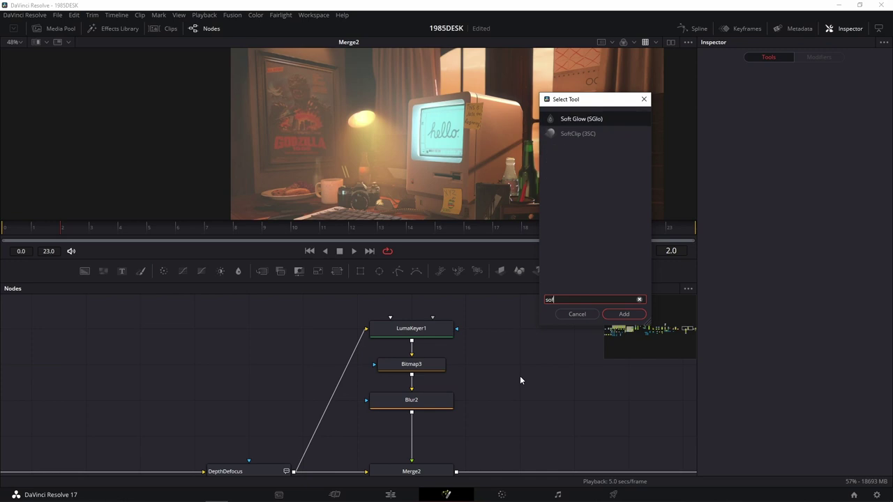
pyautogui.click(583, 120)
pyautogui.click(624, 314)
pyautogui.moveTo(534, 414); pyautogui.dragTo(567, 413)
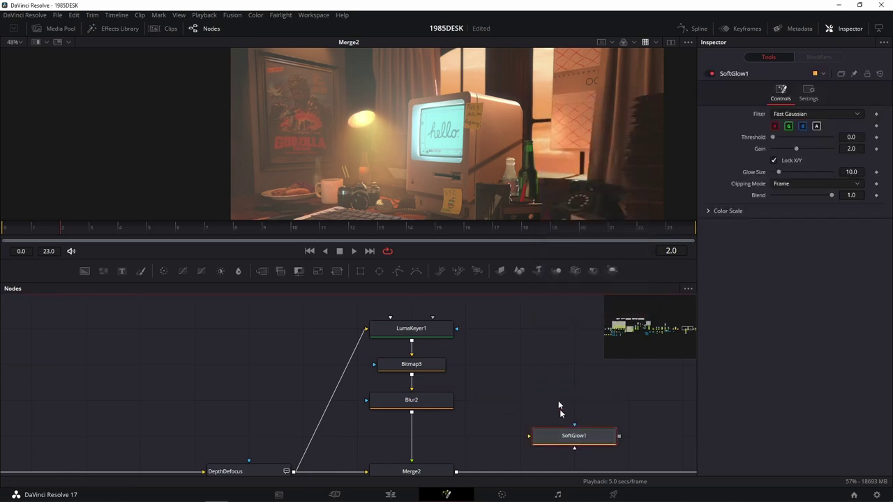
pyautogui.scroll(-3, 549, 377)
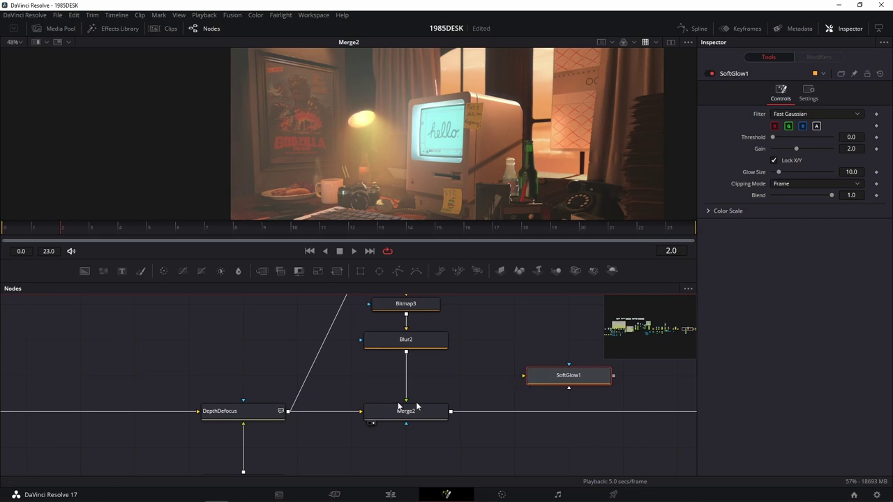
pyautogui.moveTo(584, 375); pyautogui.dragTo(583, 376)
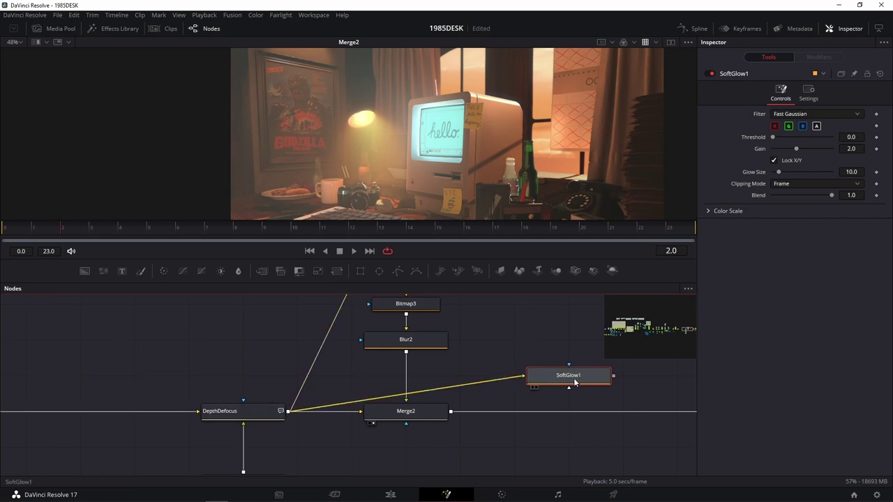
pyautogui.press('1')
pyautogui.scroll(2, 492, 129)
pyautogui.scroll(3, 491, 130)
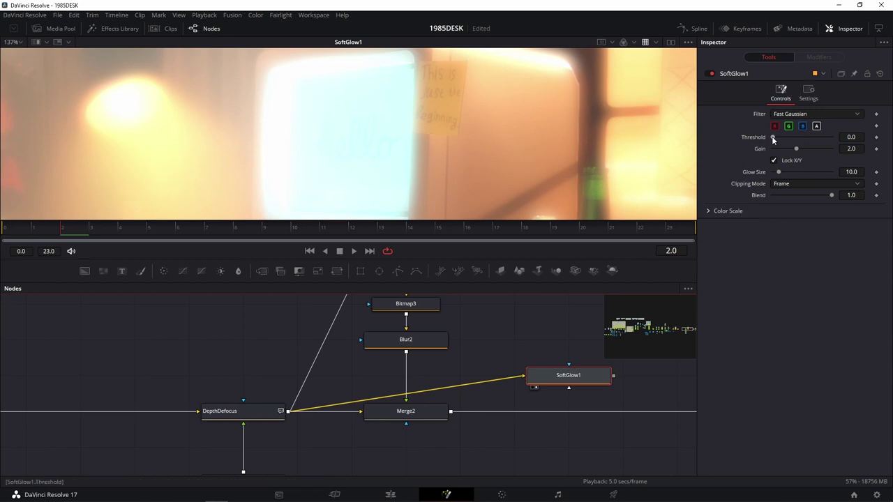
# Raise SoftGlow1's Threshold and compare the frame with the glow off and on
pyautogui.moveTo(772, 139)
pyautogui.mouseDown()
pyautogui.moveTo(817, 138)
pyautogui.moveTo(809, 138)
pyautogui.mouseUp()
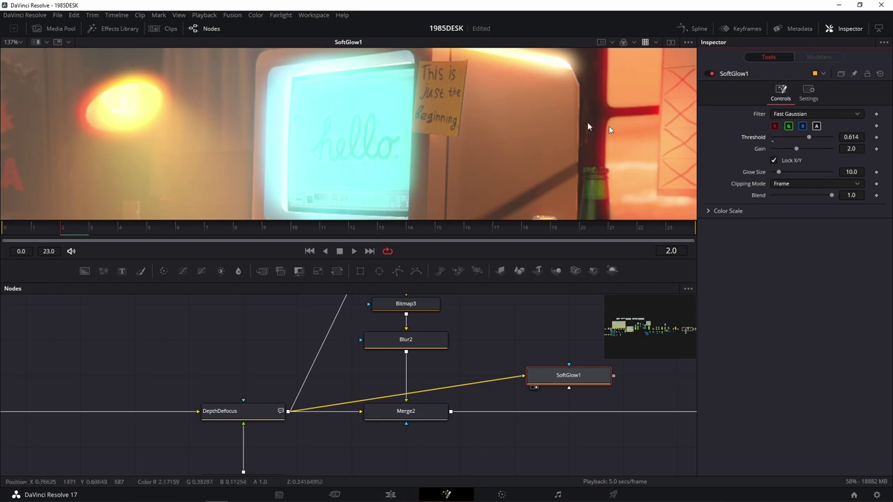
pyautogui.scroll(-2, 450, 97)
pyautogui.scroll(-2, 448, 96)
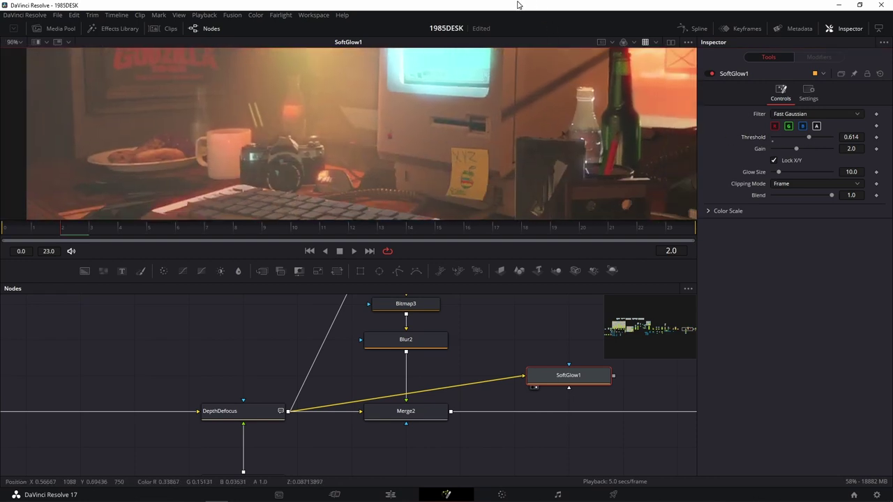
pyautogui.scroll(-1, 442, 109)
pyautogui.scroll(-1, 443, 109)
pyautogui.scroll(-2, 442, 109)
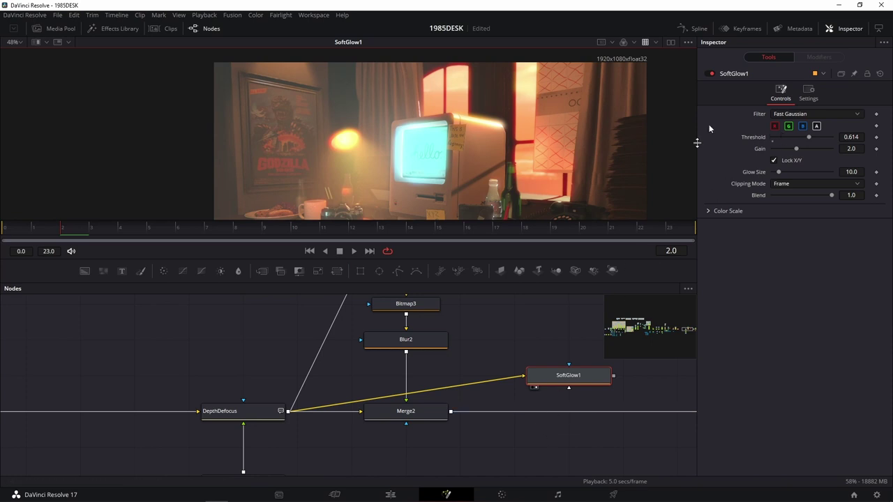
pyautogui.click(712, 73)
pyautogui.click(712, 72)
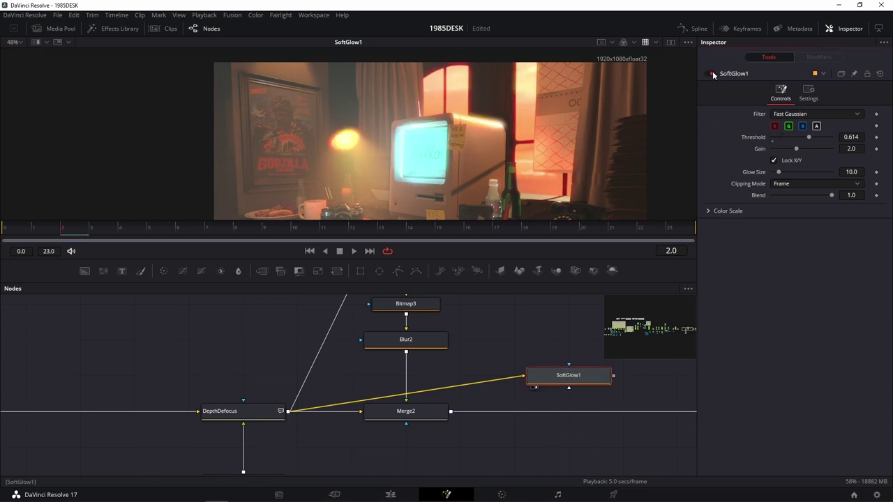
pyautogui.click(712, 72)
pyautogui.click(712, 72)
pyautogui.click(713, 73)
pyautogui.click(712, 73)
# Push Threshold to 0.835 and trial a red-only glow before restoring green and blue
pyautogui.moveTo(810, 137); pyautogui.dragTo(823, 139)
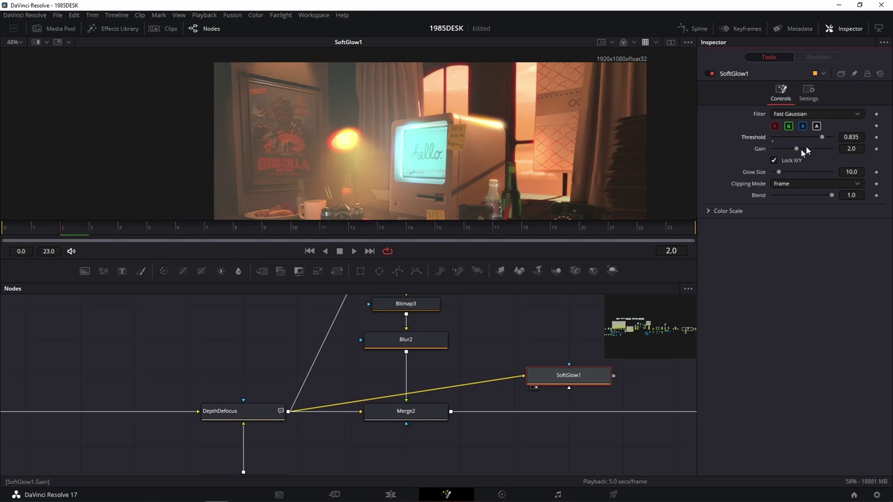
pyautogui.click(790, 127)
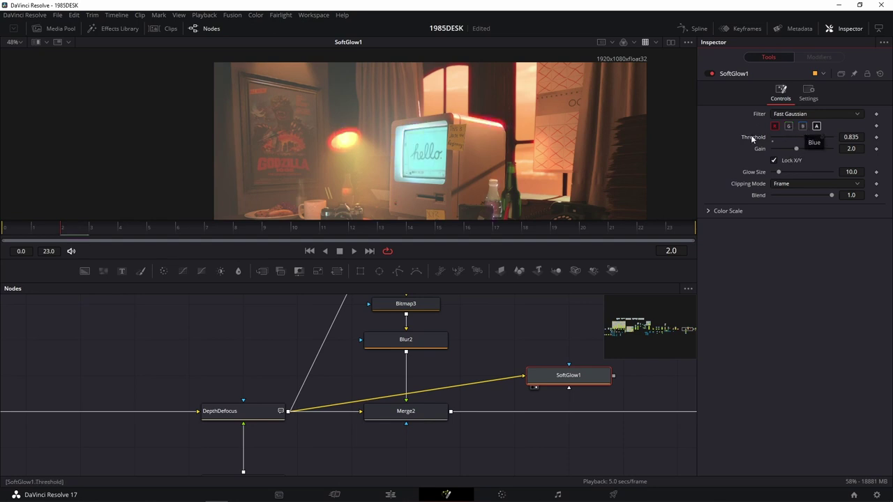
pyautogui.click(803, 126)
pyautogui.click(710, 73)
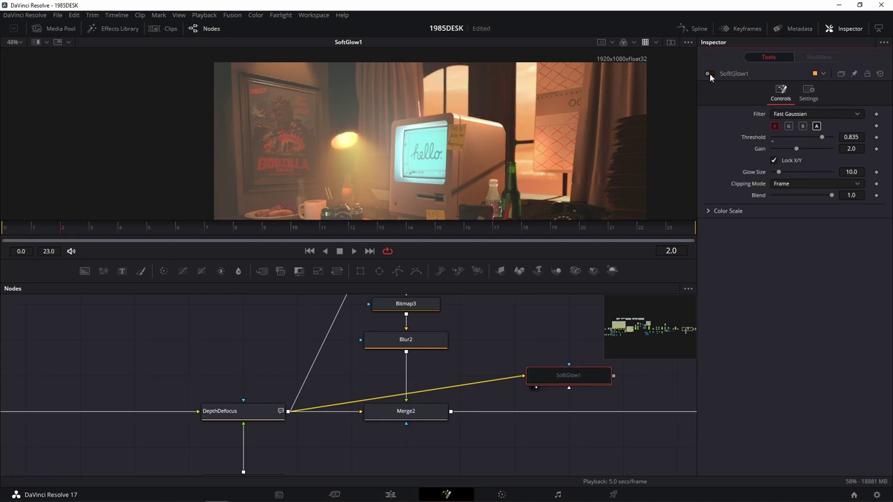
pyautogui.click(710, 73)
pyautogui.click(711, 73)
pyautogui.click(711, 73)
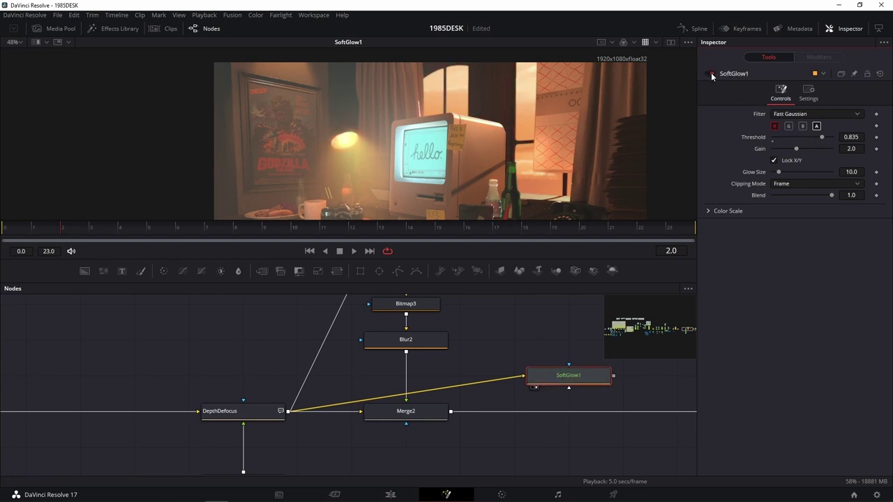
pyautogui.click(789, 126)
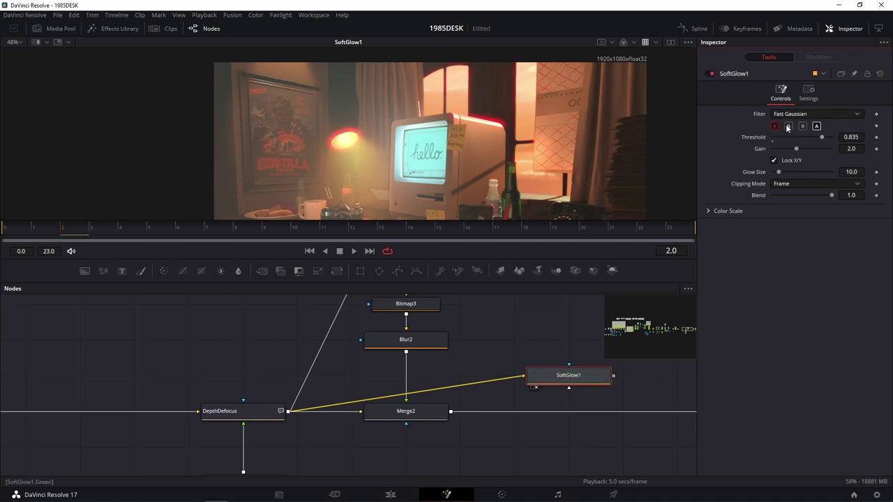
pyautogui.click(803, 126)
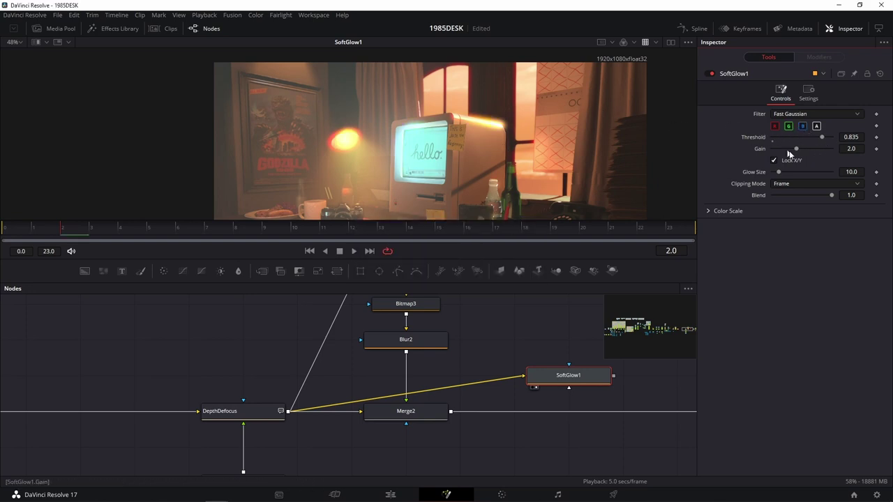
# Lower SoftGlow1's Gain to 0.354
pyautogui.moveTo(796, 150); pyautogui.dragTo(778, 151)
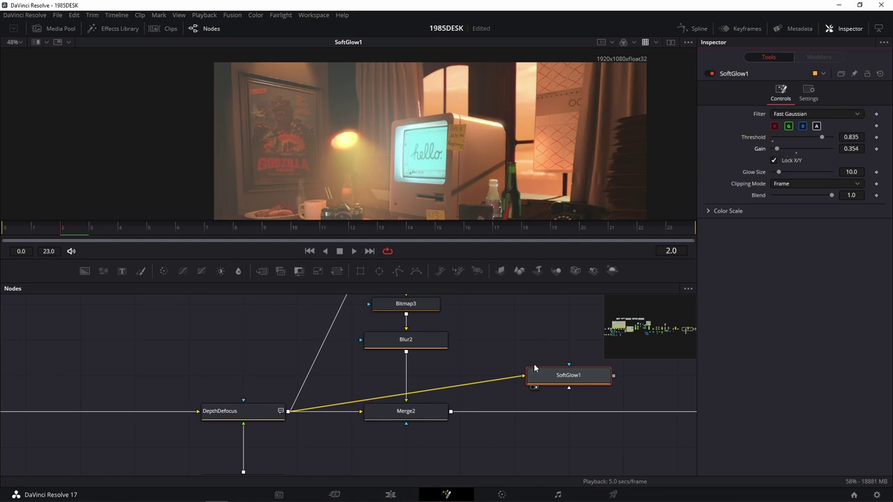
pyautogui.moveTo(528, 341)
pyautogui.mouseDown()
pyautogui.moveTo(505, 315)
pyautogui.moveTo(485, 317)
pyautogui.mouseUp()
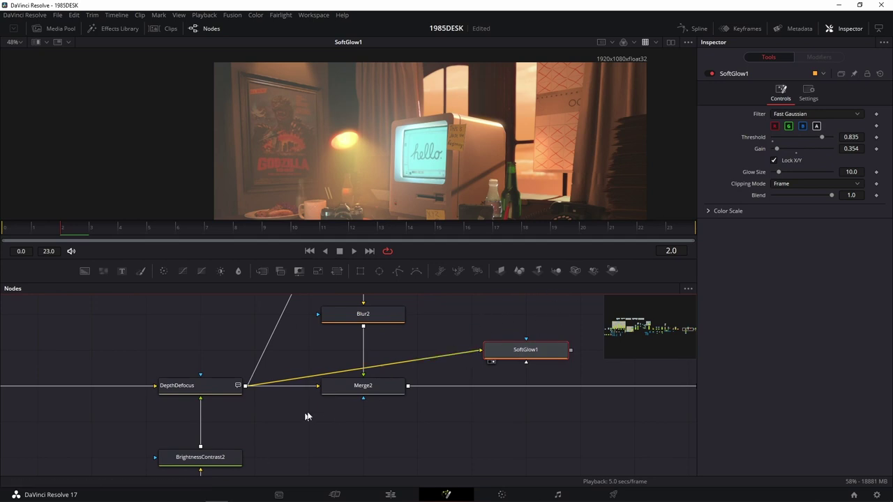
pyautogui.moveTo(196, 496)
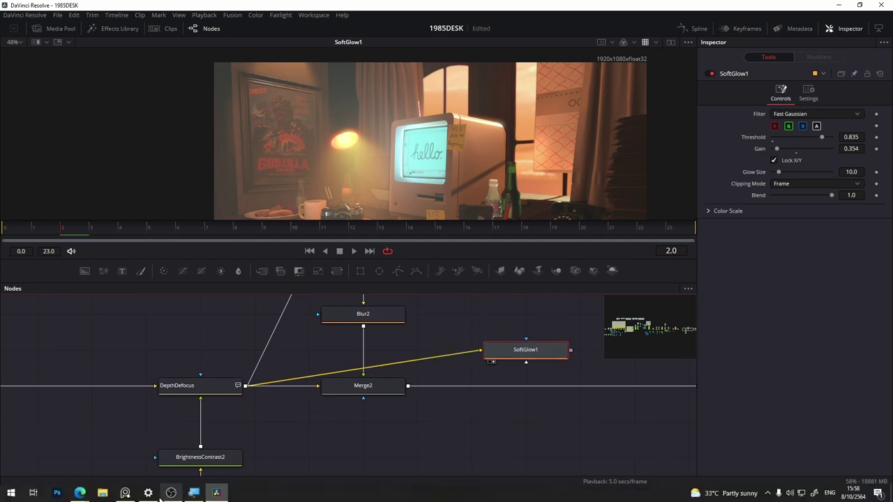
pyautogui.click(125, 493)
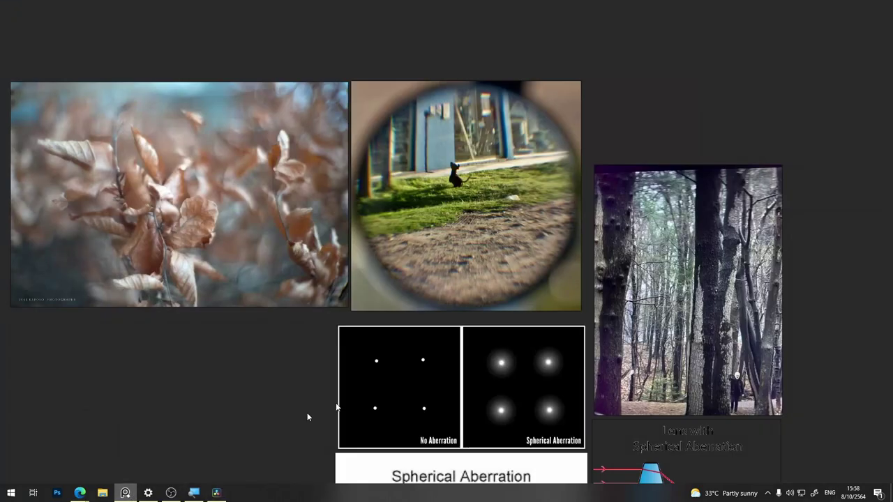
pyautogui.scroll(-5, 533, 332)
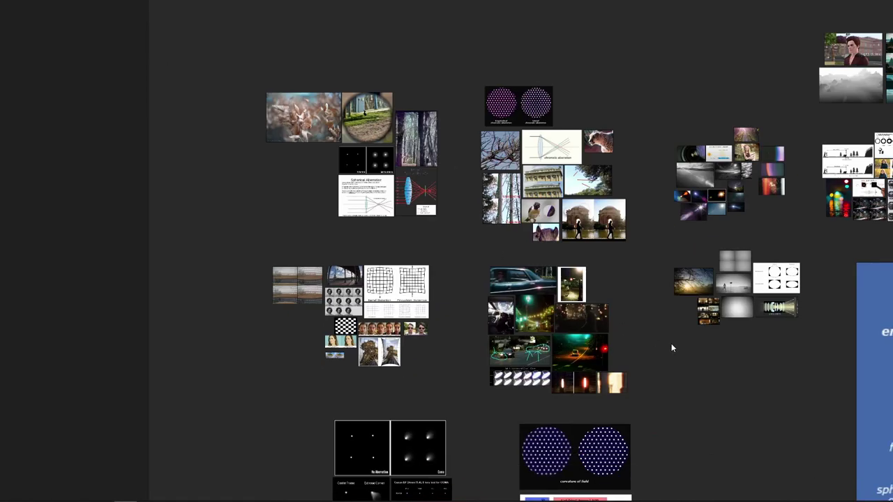
pyautogui.scroll(5, 568, 284)
pyautogui.scroll(4, 553, 172)
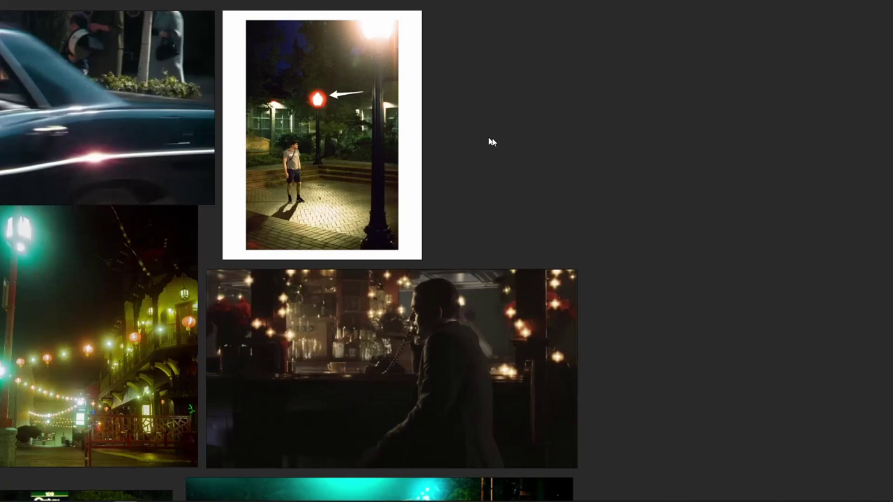
pyautogui.moveTo(492, 141); pyautogui.dragTo(614, 175)
pyautogui.scroll(4, 545, 167)
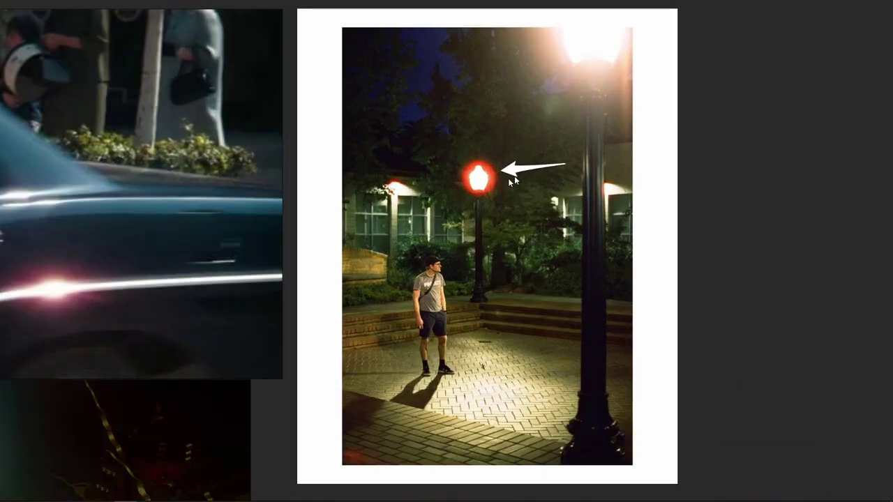
pyautogui.moveTo(238, 208); pyautogui.dragTo(577, 222)
pyautogui.moveTo(363, 213); pyautogui.dragTo(420, 227)
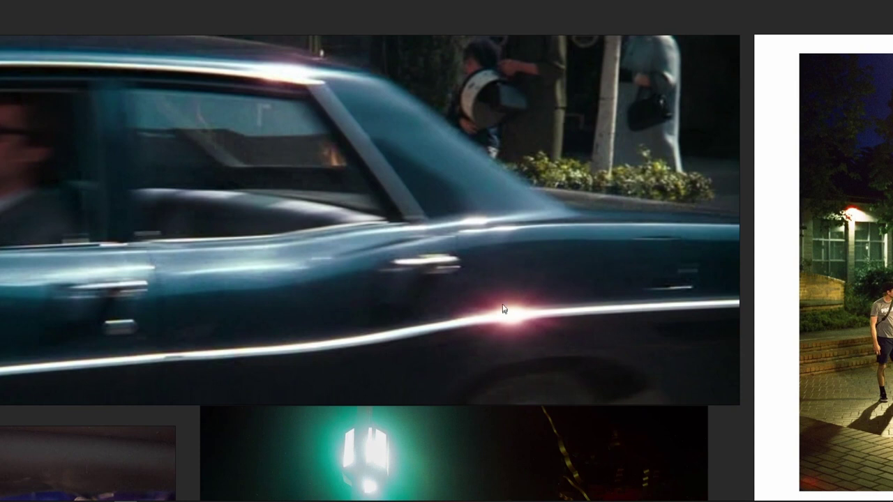
pyautogui.moveTo(528, 314); pyautogui.dragTo(657, 149)
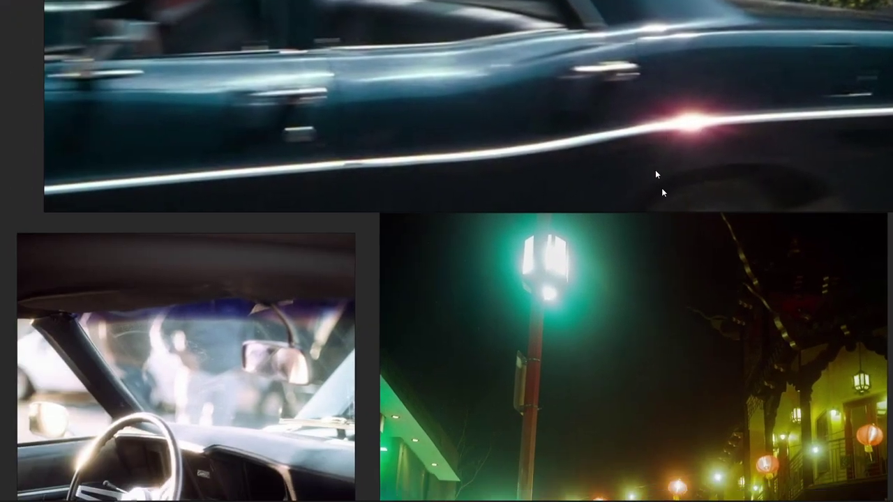
pyautogui.scroll(-5, 661, 188)
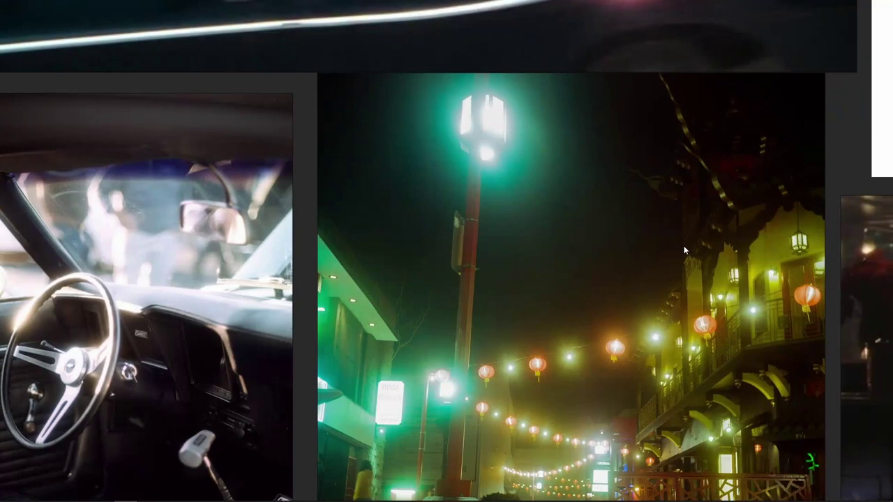
pyautogui.hscroll(5, 628, 223)
pyautogui.hscroll(5, 577, 205)
pyautogui.hscroll(3, 698, 258)
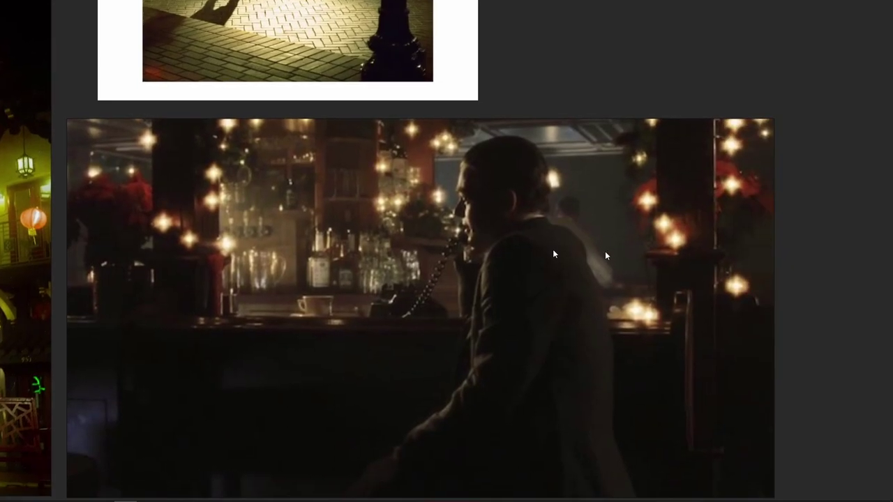
pyautogui.hscroll(3, 605, 251)
pyautogui.hscroll(-3, 520, 150)
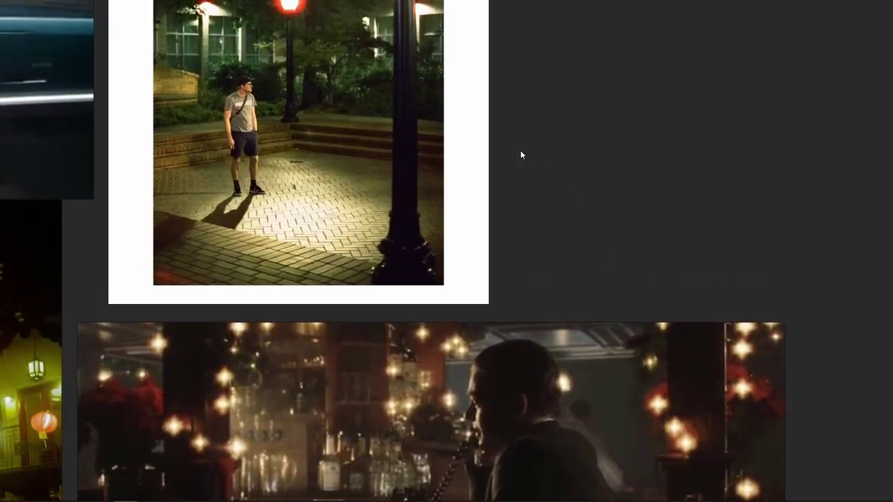
pyautogui.scroll(3, 377, 146)
pyautogui.scroll(-5, 410, 298)
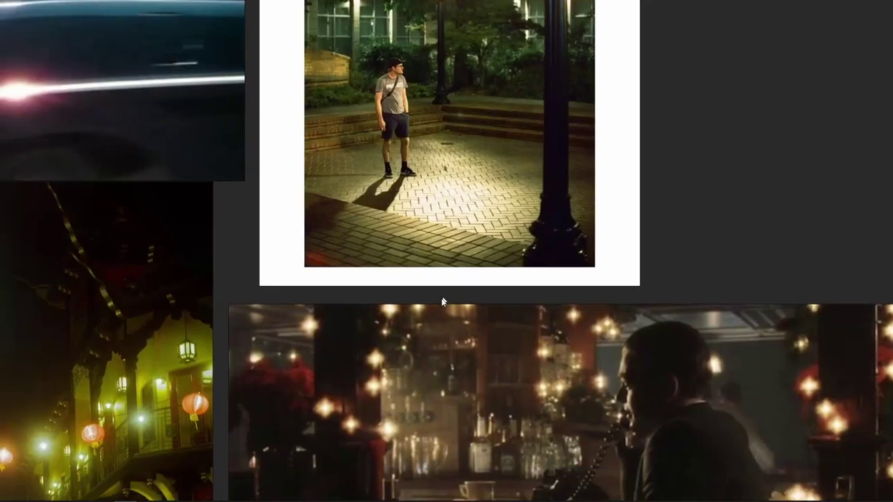
pyautogui.scroll(-5, 484, 330)
pyautogui.scroll(-3, 510, 294)
pyautogui.hscroll(-2, 464, 280)
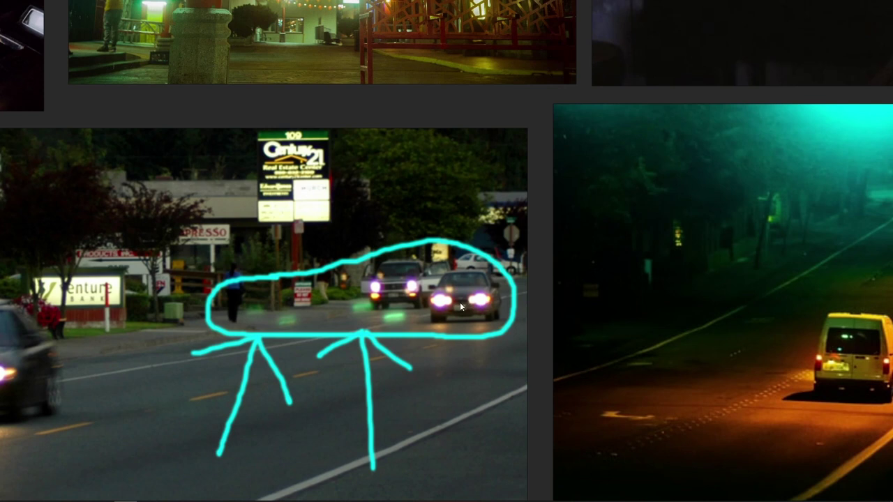
pyautogui.hscroll(-6, 419, 328)
pyautogui.scroll(-2, 391, 353)
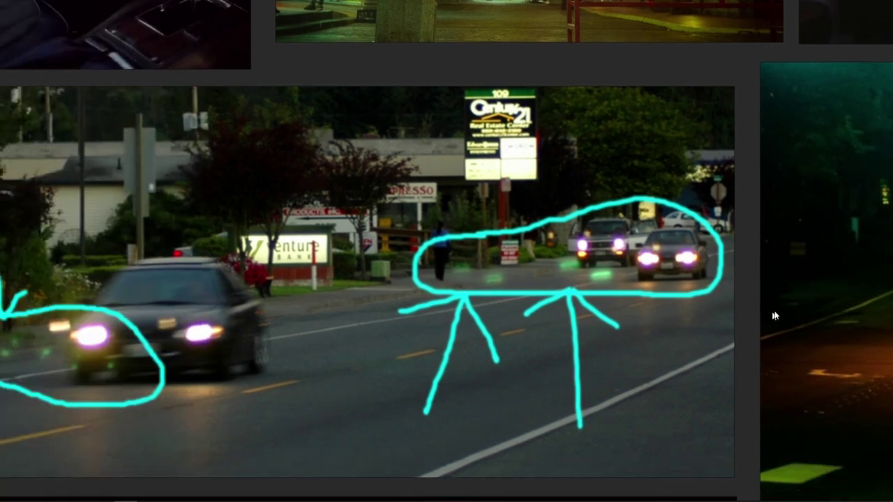
pyautogui.hscroll(10, 459, 320)
pyautogui.hscroll(5, 514, 357)
pyautogui.scroll(2, 514, 357)
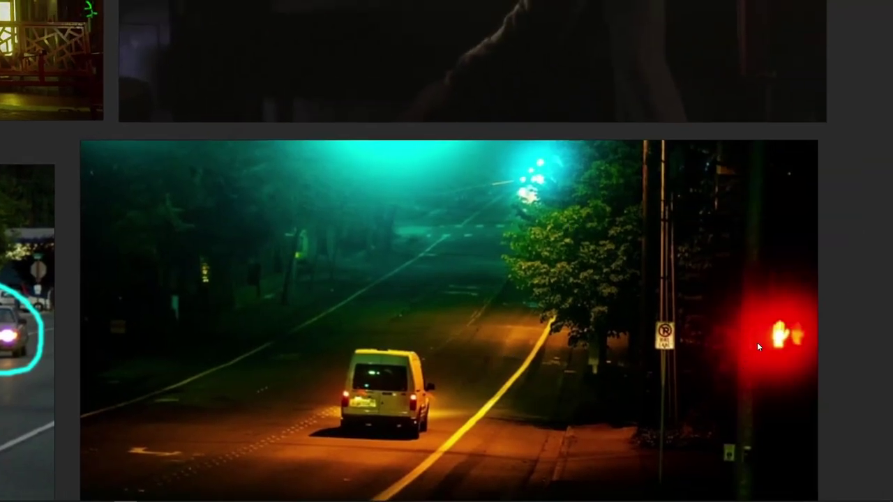
pyautogui.moveTo(178, 498)
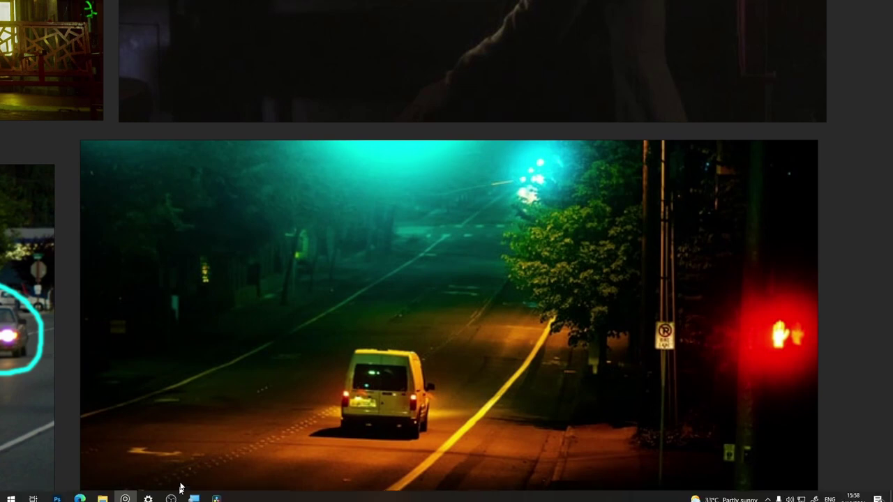
# View Blur2's mask, then Merge2's composite, undo a stray SoftGlow1 move, and select Blur2
pyautogui.click(217, 493)
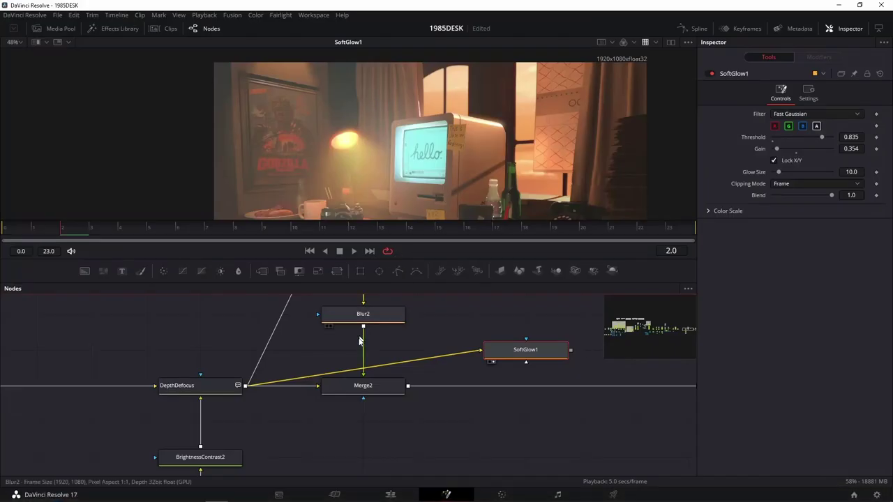
pyautogui.moveTo(345, 368); pyautogui.dragTo(434, 165)
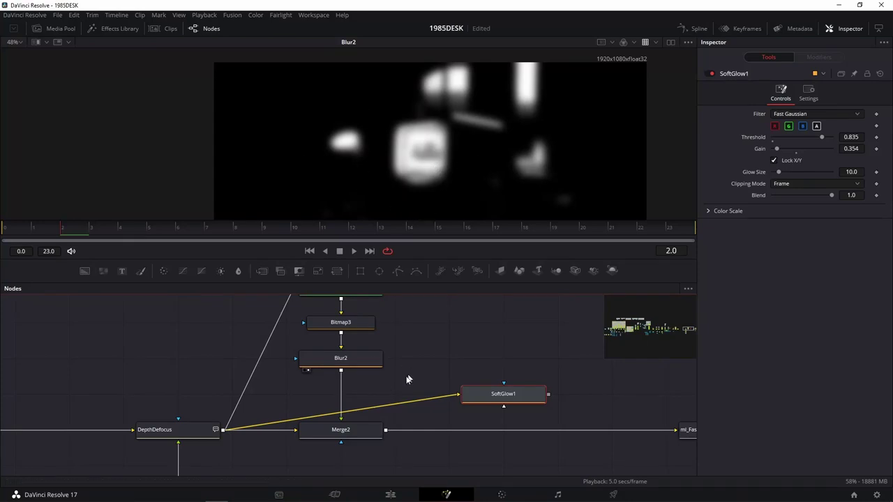
pyautogui.moveTo(504, 397); pyautogui.dragTo(153, 374)
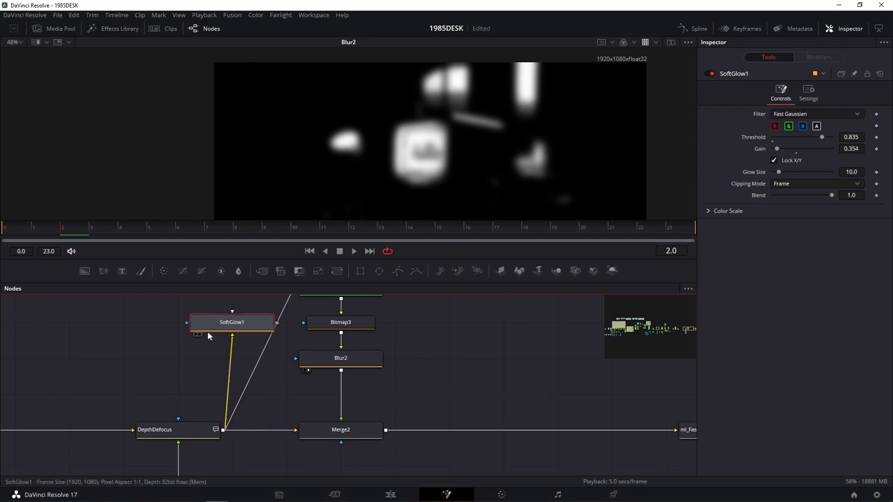
pyautogui.hotkey('ctrl', 'z')
pyautogui.hotkey('ctrl', 'z')
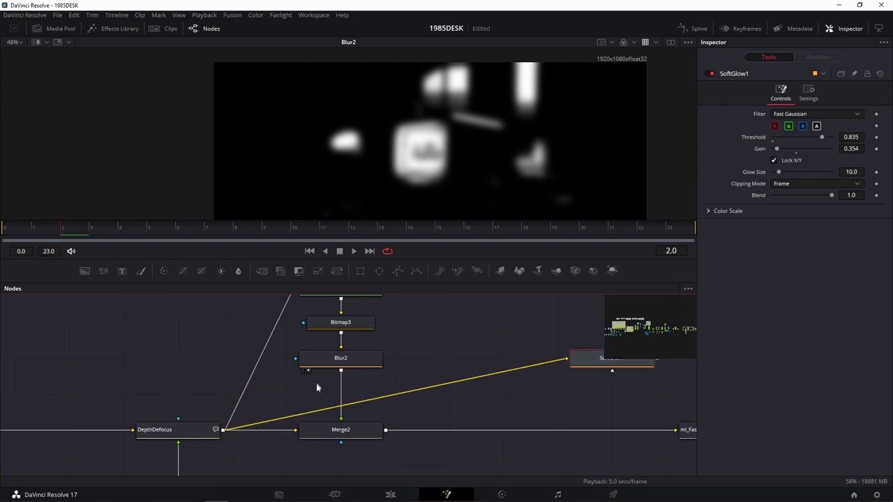
pyautogui.press('1')
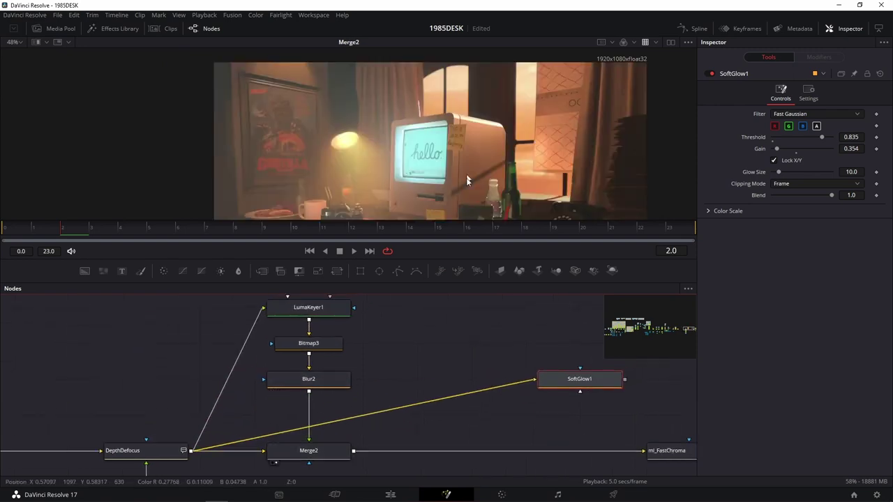
pyautogui.scroll(-2, 370, 381)
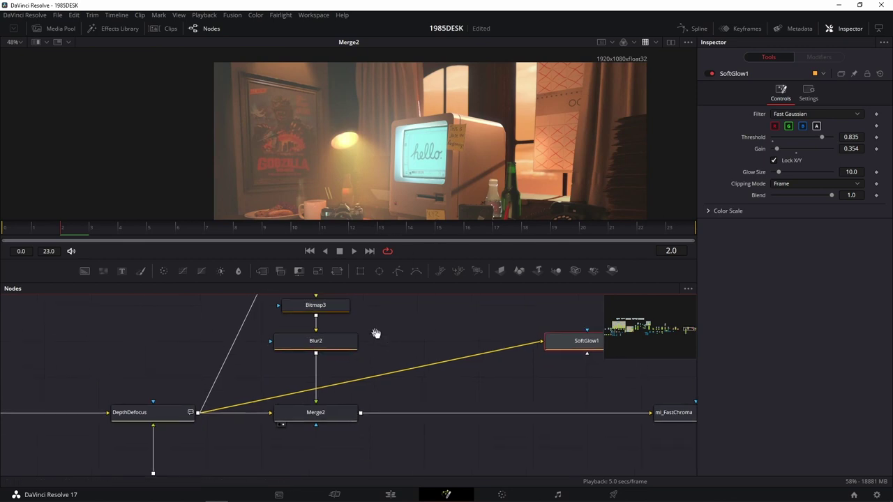
pyautogui.click(342, 357)
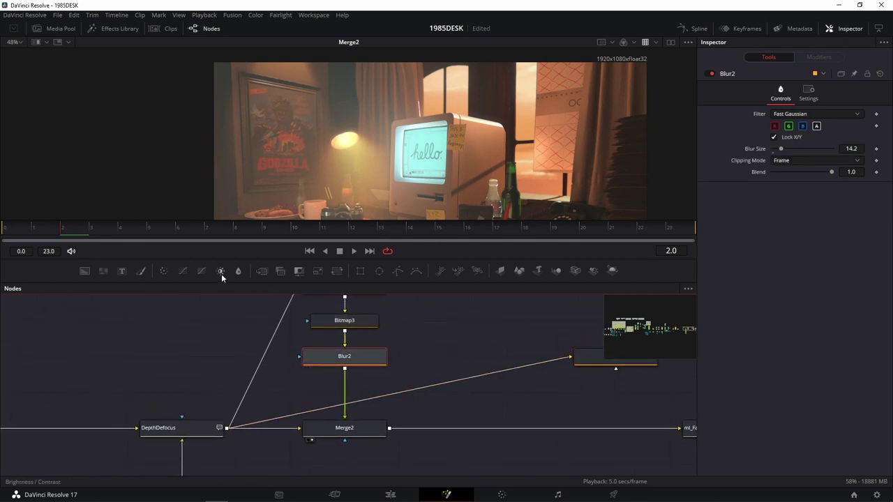
pyautogui.moveTo(221, 272); pyautogui.dragTo(347, 392)
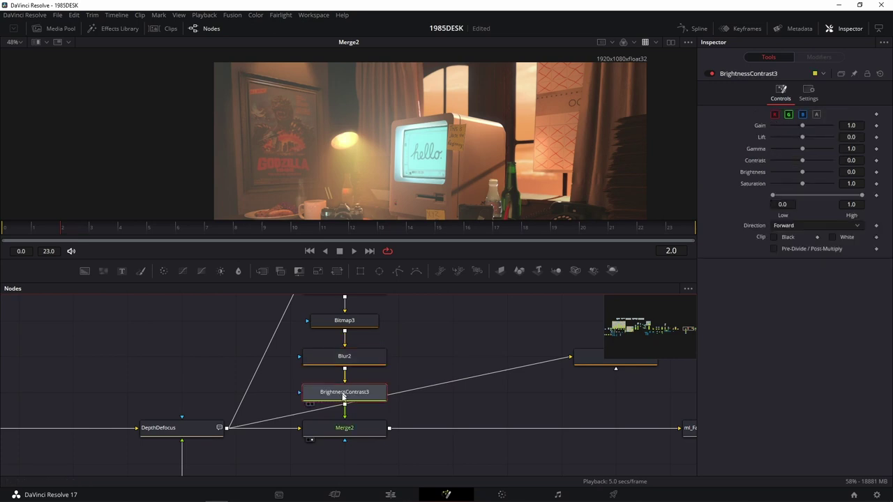
pyautogui.hotkey('ctrl', 'z')
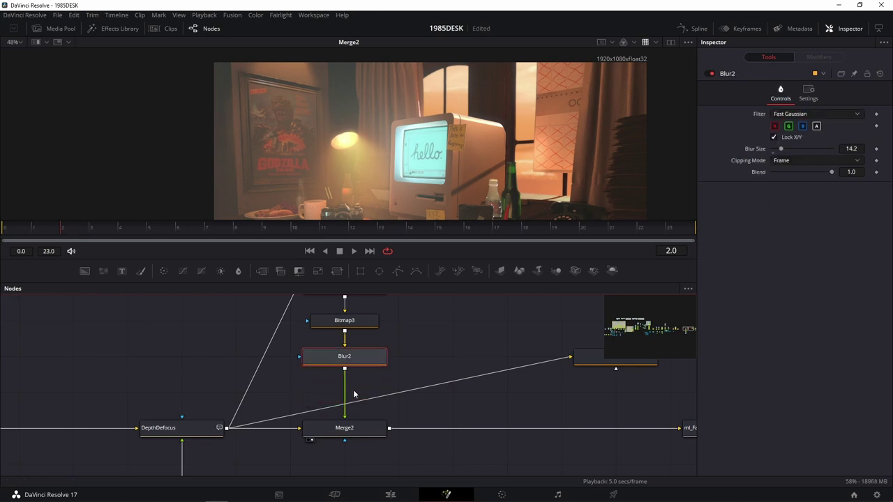
pyautogui.click(161, 272)
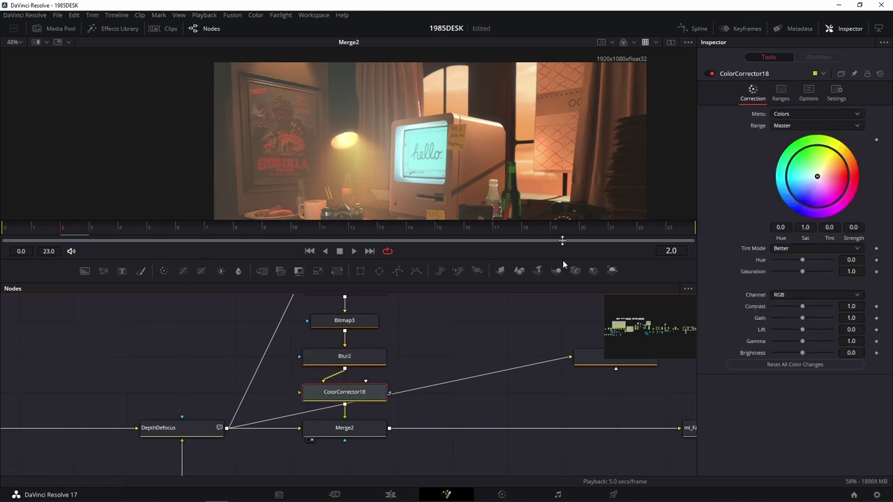
pyautogui.moveTo(356, 402); pyautogui.dragTo(442, 99)
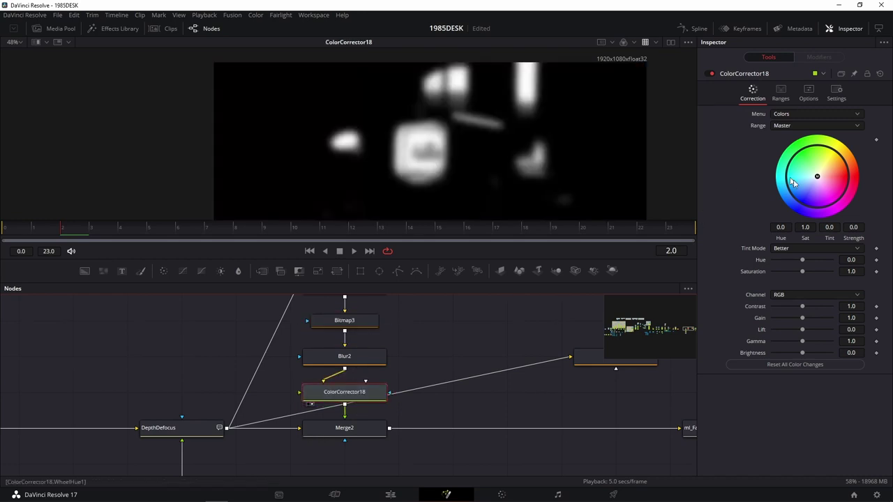
pyautogui.moveTo(818, 179)
pyautogui.mouseDown()
pyautogui.moveTo(825, 164)
pyautogui.moveTo(821, 194)
pyautogui.mouseUp()
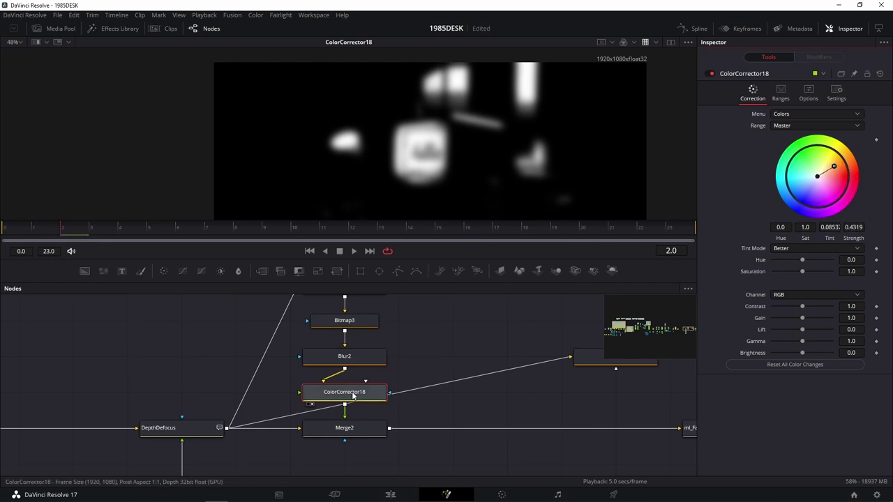
pyautogui.moveTo(803, 272); pyautogui.dragTo(807, 269)
pyautogui.doubleClick(801, 270)
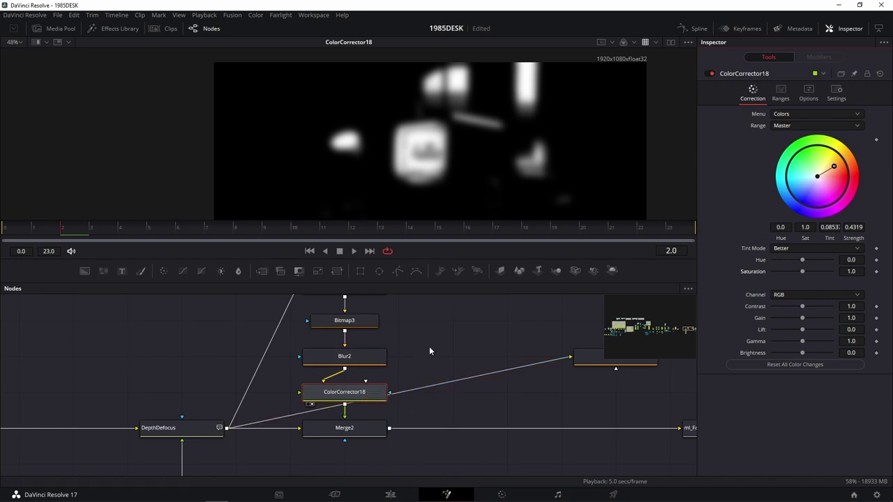
pyautogui.click(374, 395)
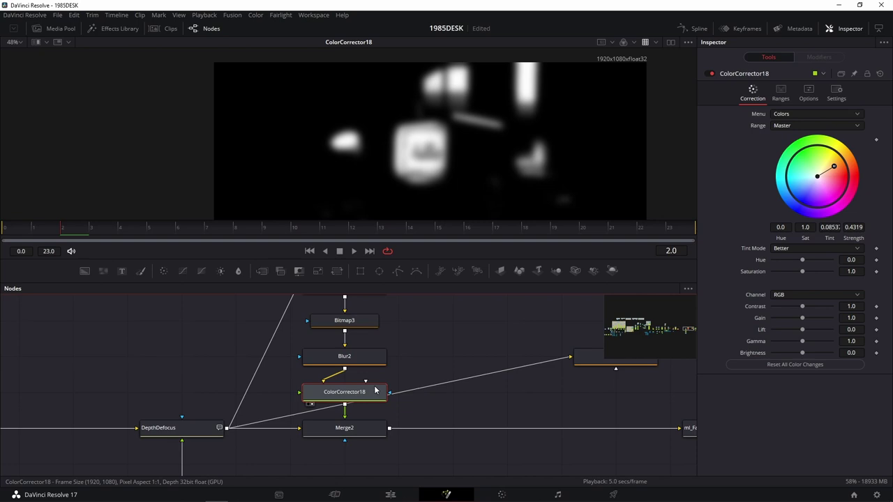
pyautogui.press('Delete')
pyautogui.moveTo(430, 354); pyautogui.dragTo(414, 383)
pyautogui.click(438, 298)
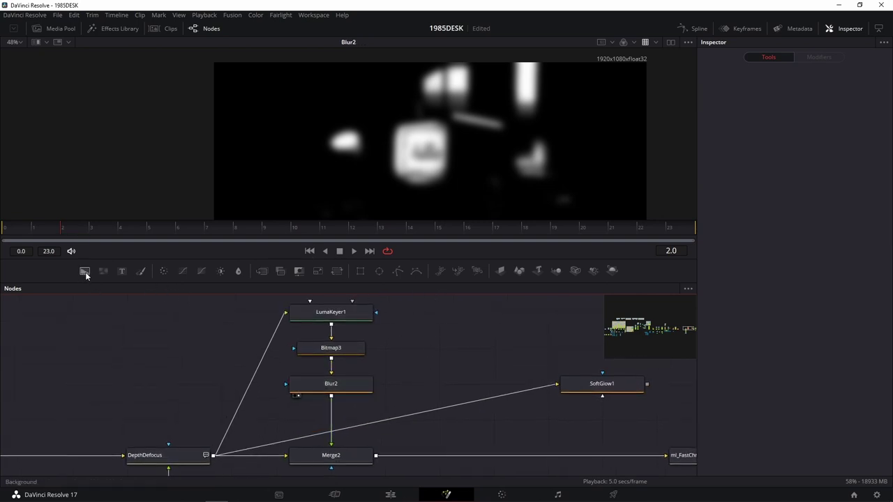
# Add an orange Background2 solid beside Bitmap3 and feed it into Merge2's foreground
pyautogui.moveTo(85, 272); pyautogui.dragTo(439, 347)
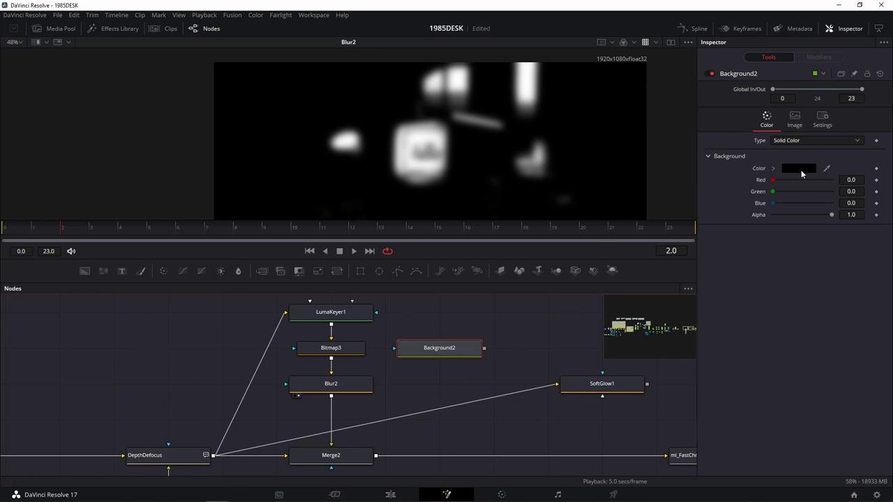
pyautogui.click(804, 169)
pyautogui.moveTo(542, 179); pyautogui.dragTo(538, 175)
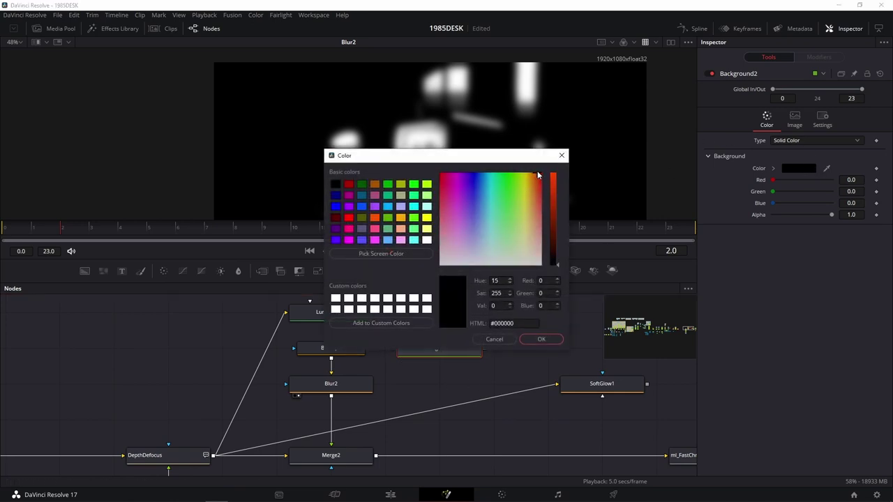
pyautogui.click(545, 340)
pyautogui.scroll(-2, 408, 389)
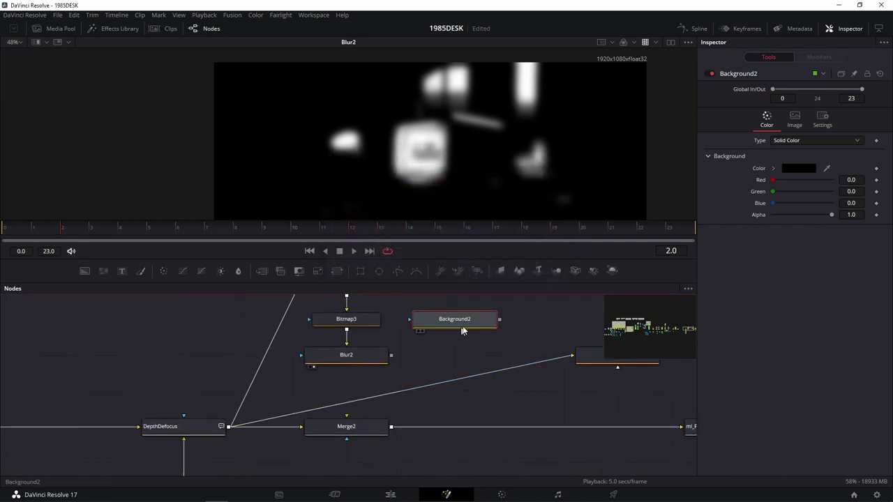
pyautogui.moveTo(346, 414)
pyautogui.mouseDown()
pyautogui.moveTo(500, 320)
pyautogui.moveTo(343, 424)
pyautogui.moveTo(448, 181)
pyautogui.mouseUp()
# Change Merge2's blend amount and set its apply mode to Normal
pyautogui.click(364, 426)
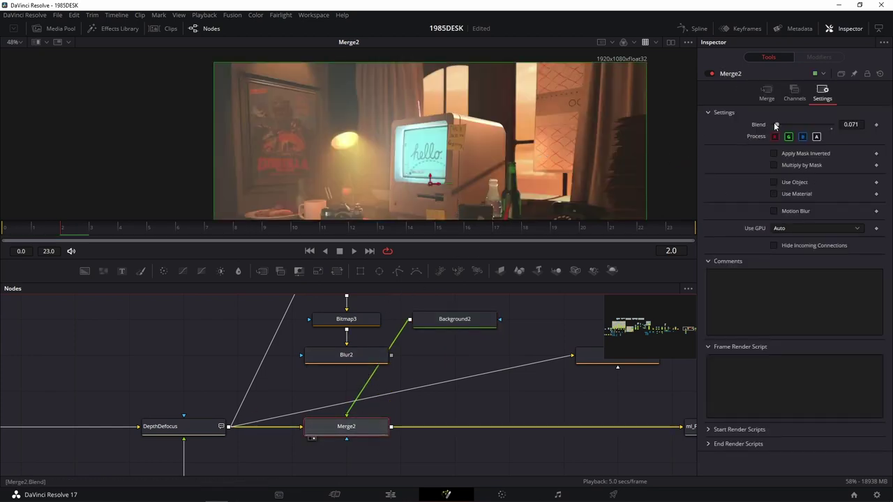
pyautogui.moveTo(776, 126); pyautogui.dragTo(831, 125)
pyautogui.click(779, 99)
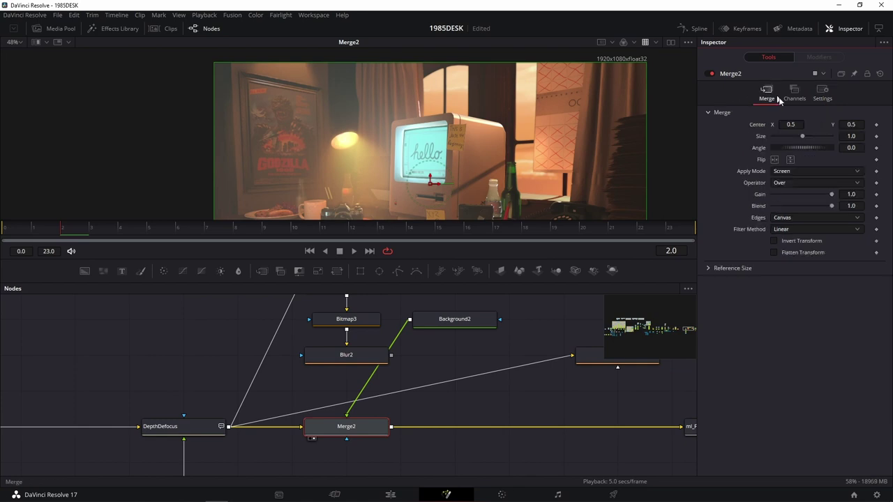
pyautogui.click(785, 173)
pyautogui.click(787, 179)
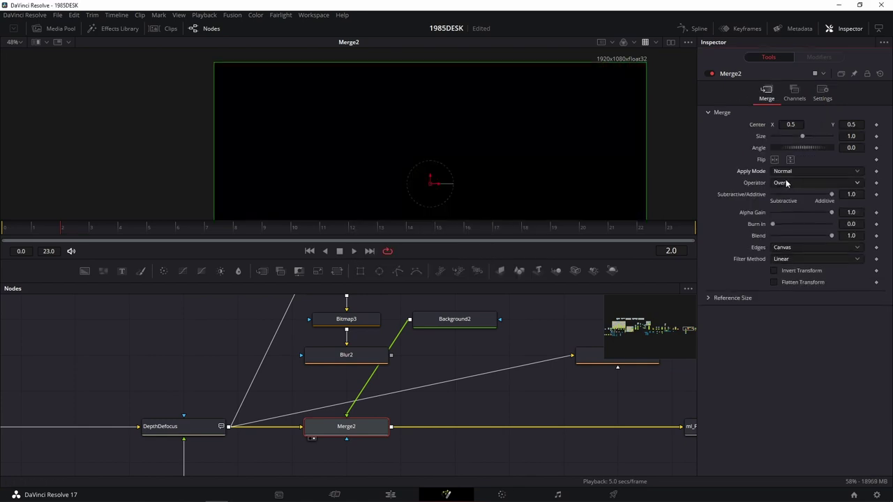
# Set Background2's colour to orange #ff5500 (Red 1.0, Green 0.333, Blue 0)
pyautogui.click(455, 321)
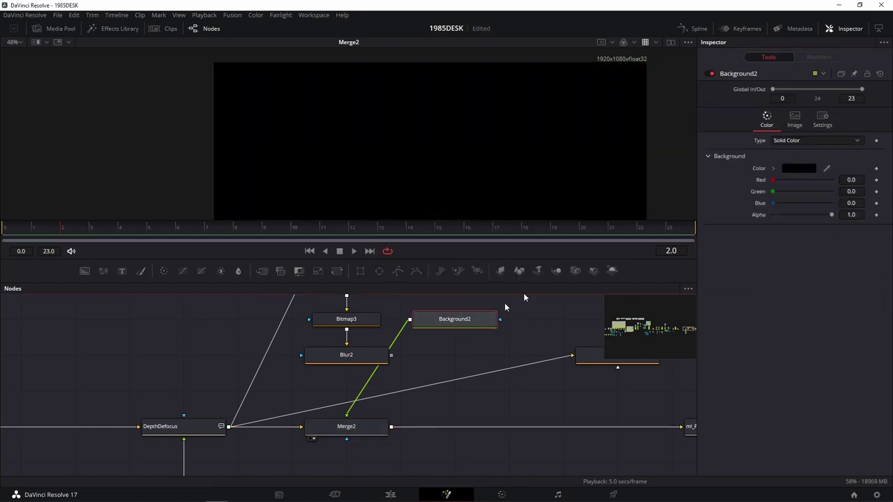
pyautogui.click(795, 169)
pyautogui.click(375, 219)
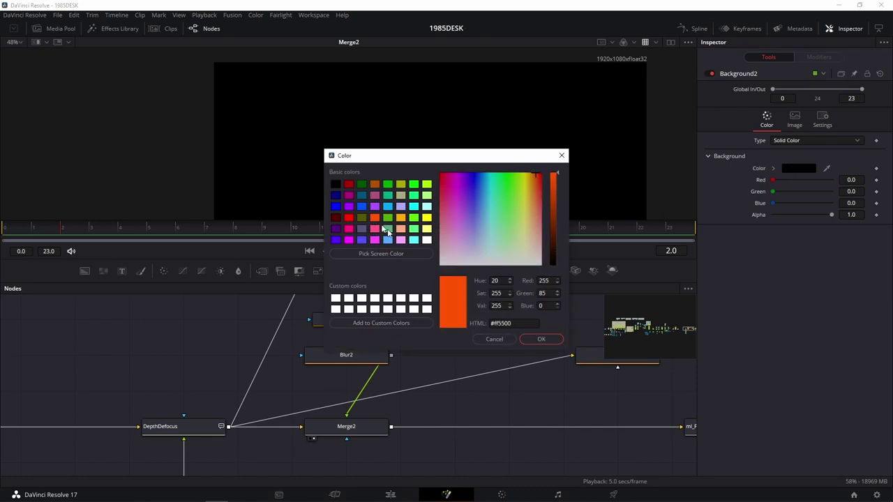
pyautogui.click(542, 340)
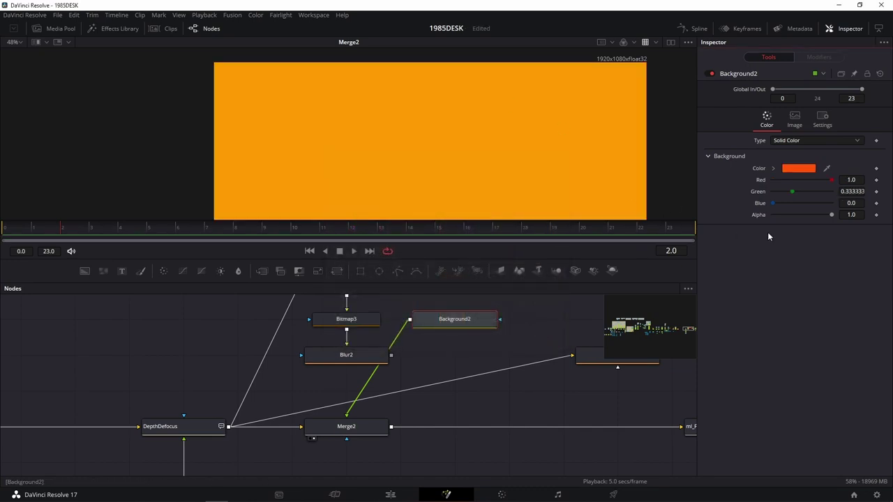
pyautogui.click(370, 426)
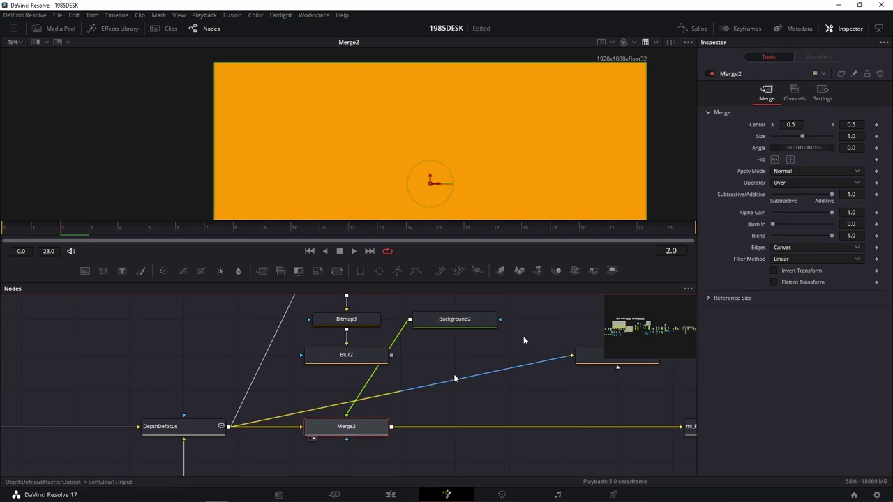
pyautogui.click(452, 323)
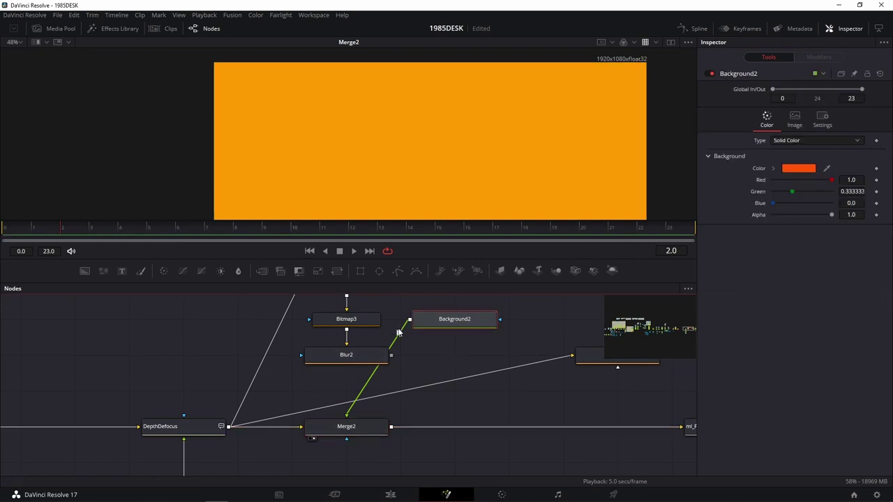
# Link Blur2 as Merge2's effect mask, move Background2 below, and set Blur Size to 44.9
pyautogui.moveTo(384, 360); pyautogui.dragTo(455, 145)
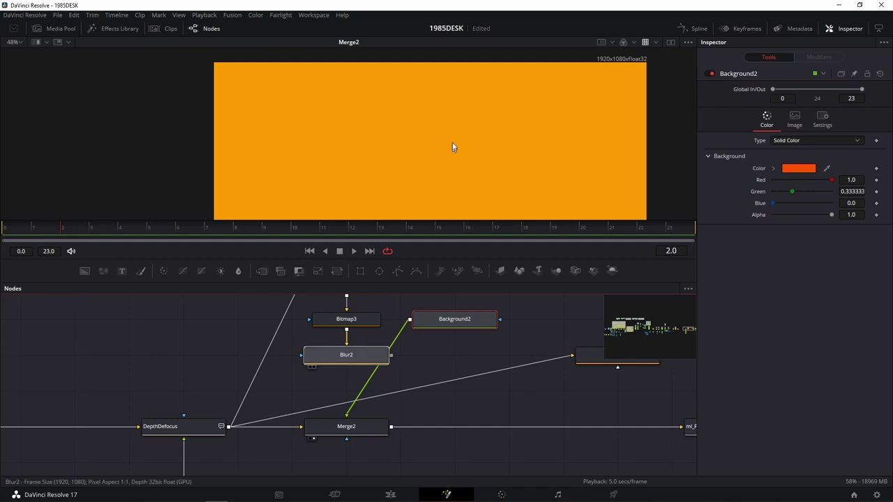
pyautogui.moveTo(391, 358); pyautogui.dragTo(391, 457)
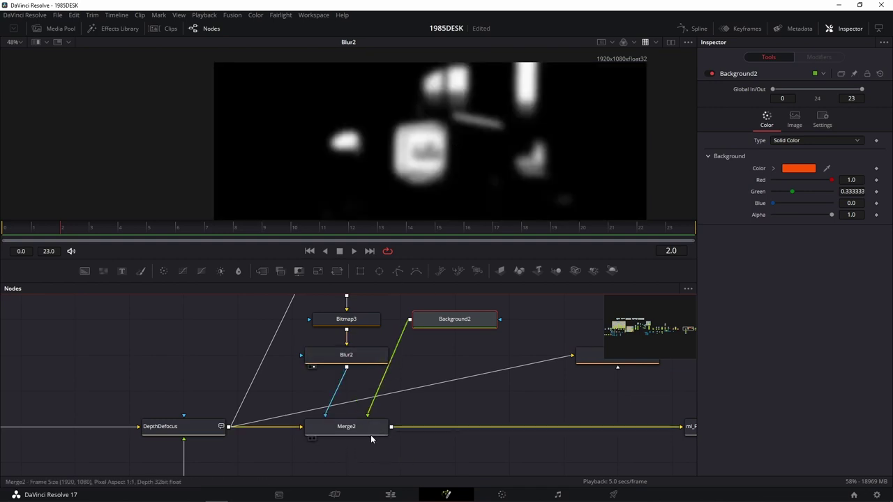
pyautogui.moveTo(346, 426); pyautogui.dragTo(467, 154)
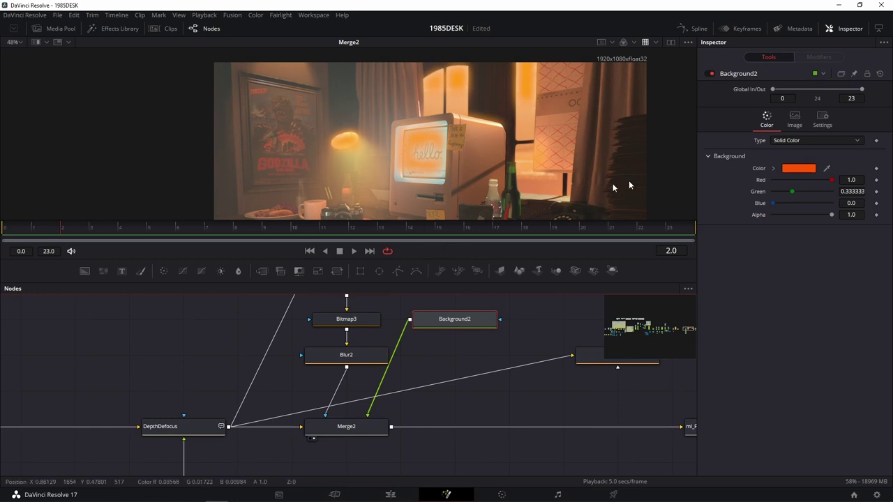
pyautogui.moveTo(434, 321)
pyautogui.mouseDown()
pyautogui.moveTo(434, 464)
pyautogui.moveTo(360, 456)
pyautogui.mouseUp()
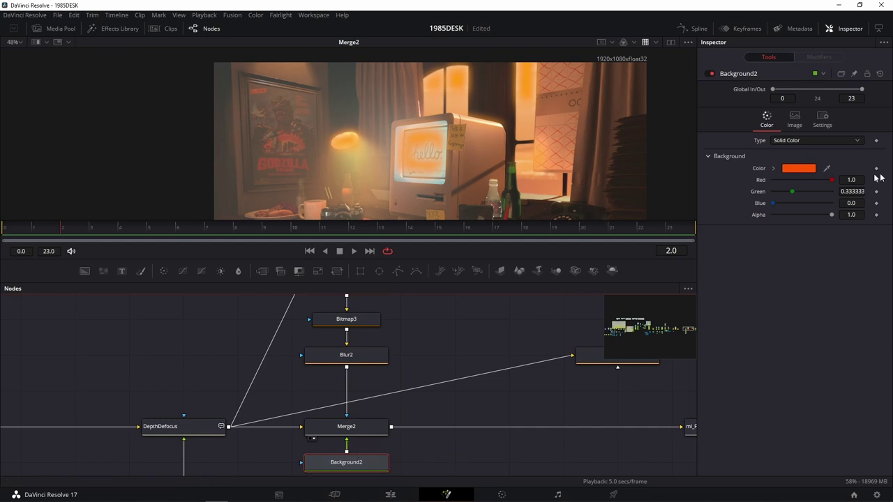
pyautogui.click(370, 426)
pyautogui.click(361, 357)
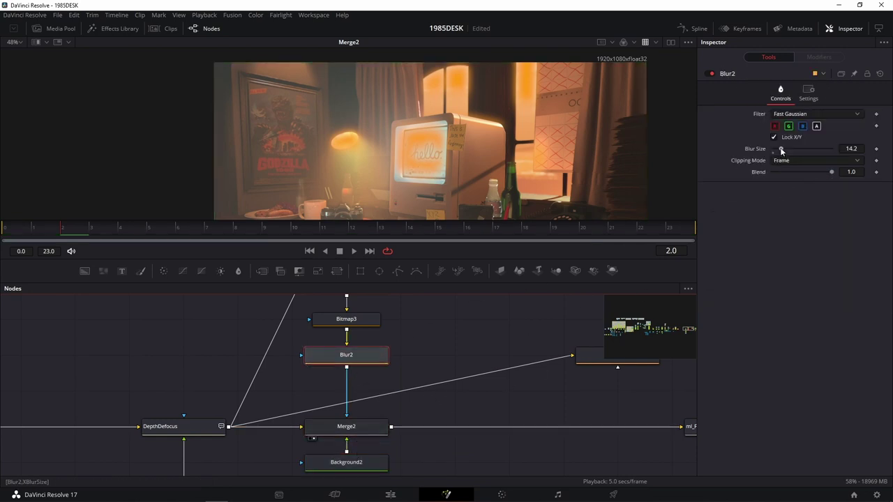
pyautogui.moveTo(781, 150); pyautogui.dragTo(789, 151)
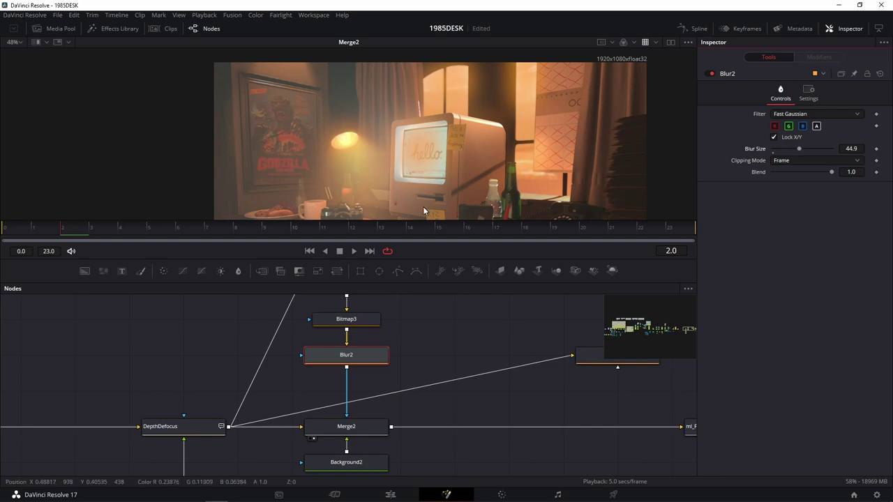
# Switch LumaKeyer1 to key on the Red channel instead of Luminance
pyautogui.middleClick(423, 324)
pyautogui.moveTo(423, 333); pyautogui.dragTo(405, 355)
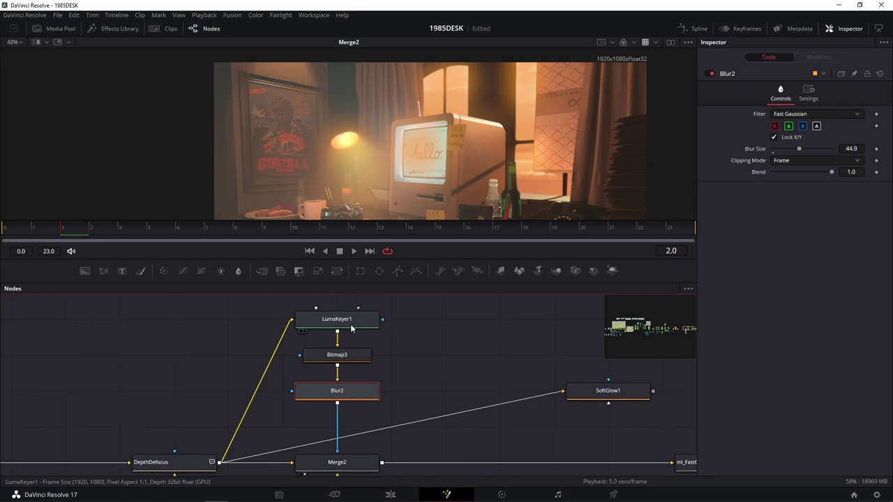
pyautogui.moveTo(352, 328)
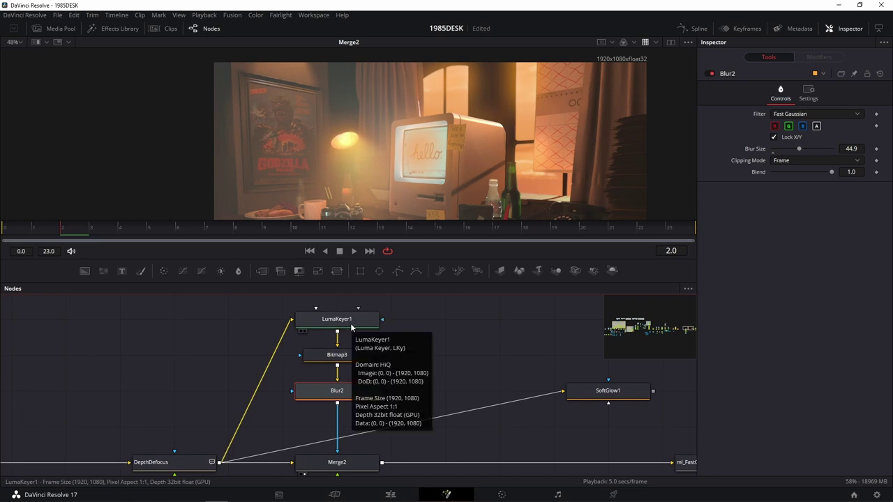
pyautogui.click(350, 323)
pyautogui.click(798, 115)
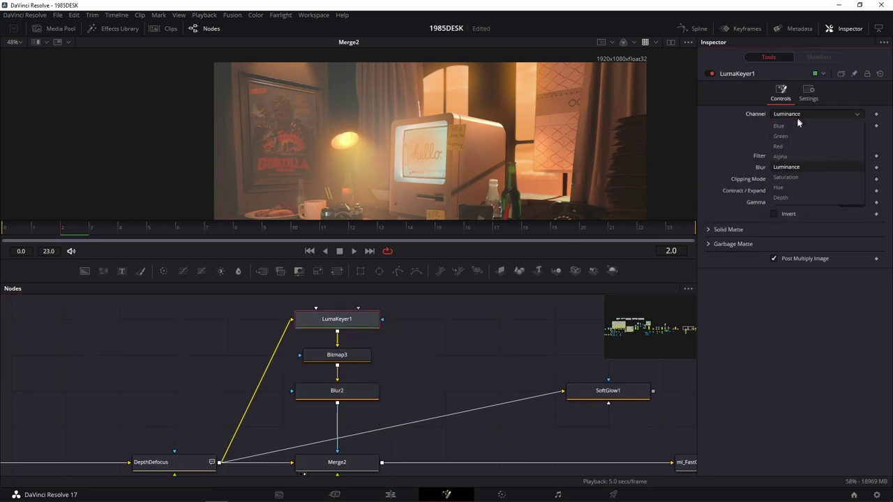
pyautogui.click(791, 145)
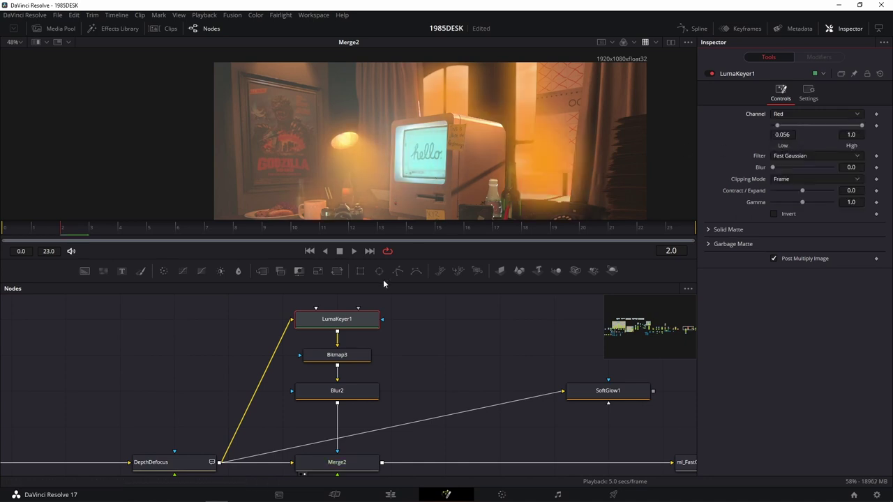
pyautogui.moveTo(414, 328); pyautogui.dragTo(446, 308)
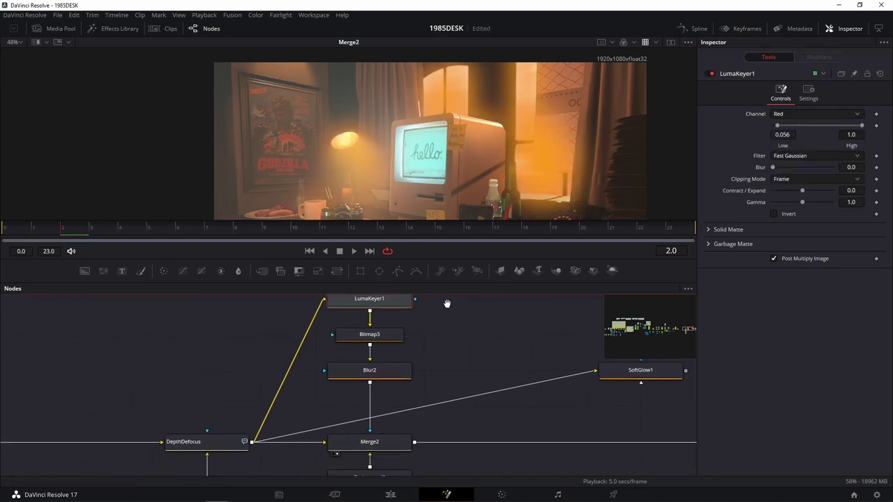
# Return LumaKeyer1 to Luminance, view its key and the Bitmap3 and Blur2 mattes, then move Background2 above Merge2
pyautogui.click(788, 114)
pyautogui.click(787, 166)
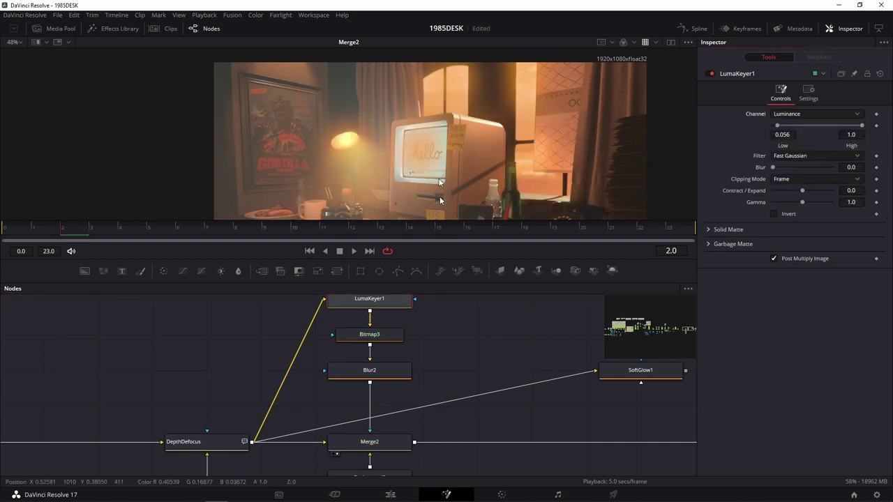
pyautogui.moveTo(395, 301); pyautogui.dragTo(481, 141)
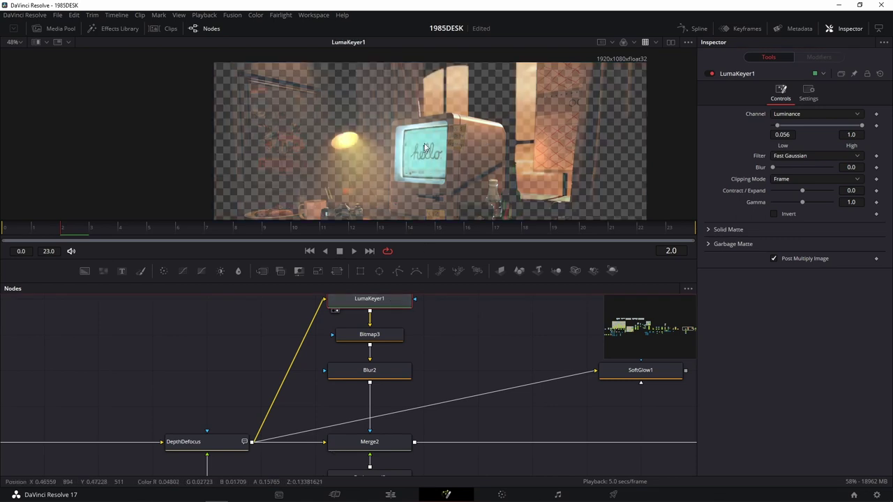
pyautogui.moveTo(382, 340); pyautogui.dragTo(478, 233)
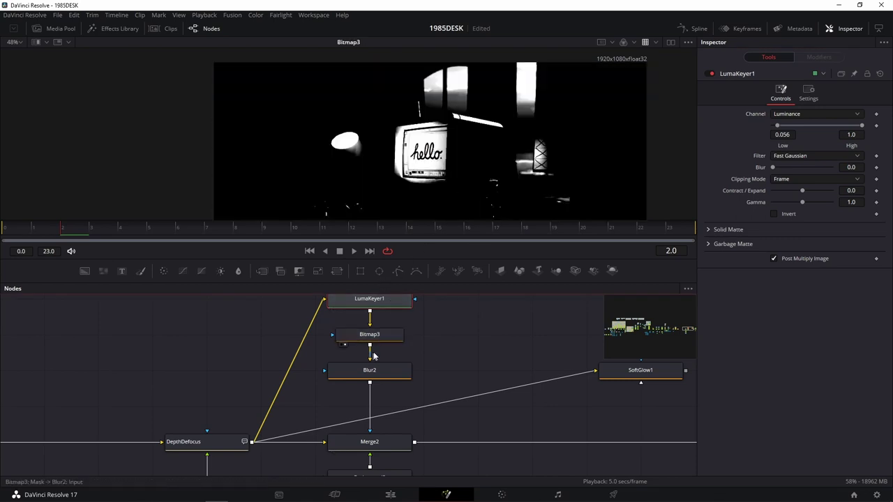
pyautogui.moveTo(369, 371); pyautogui.dragTo(454, 219)
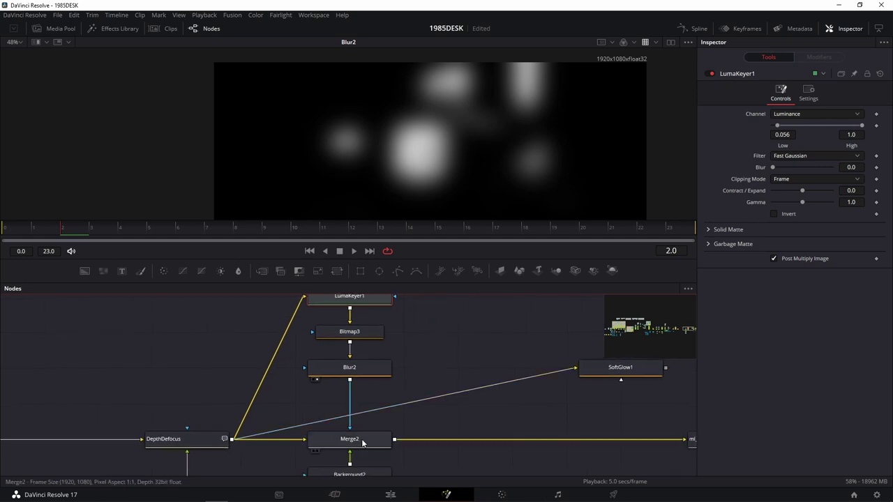
pyautogui.moveTo(349, 475); pyautogui.dragTo(457, 332)
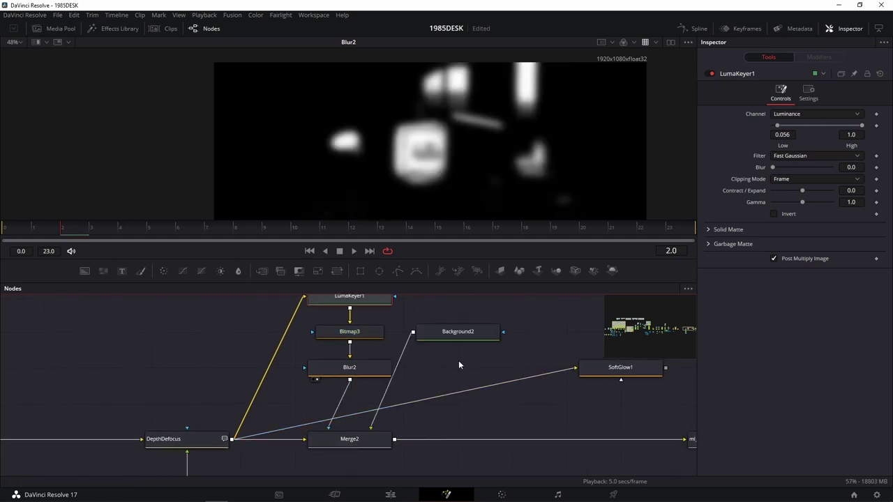
# Plug Blur2 into Merge2's foreground, view Merge2, and set LumaKeyer1's Blend to 1.0
pyautogui.moveTo(370, 427)
pyautogui.mouseDown()
pyautogui.moveTo(328, 427)
pyautogui.moveTo(440, 369)
pyautogui.moveTo(404, 459)
pyautogui.mouseUp()
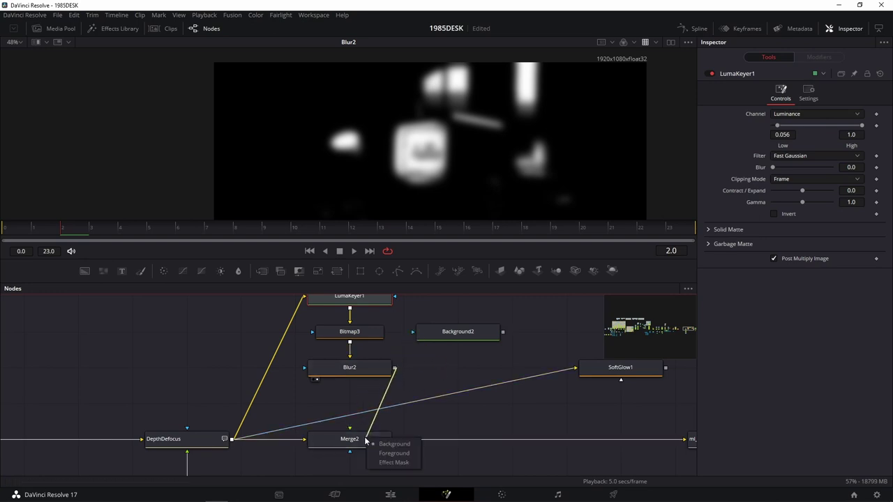
pyautogui.click(404, 457)
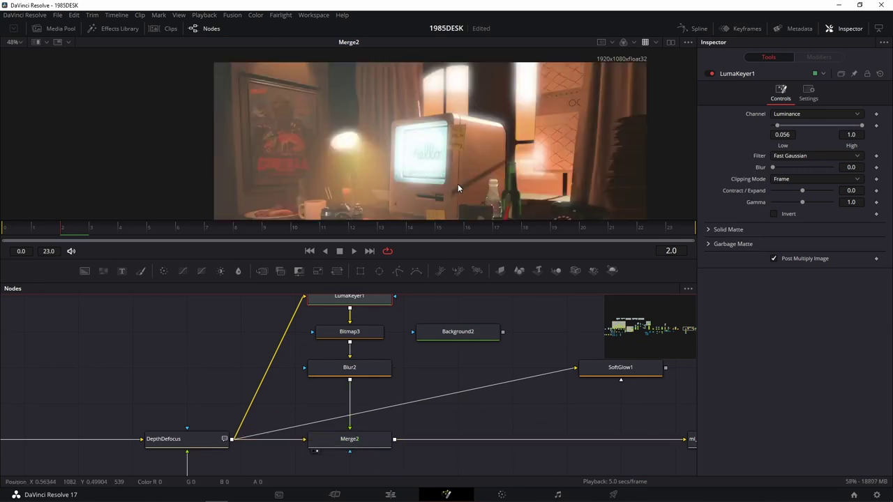
pyautogui.moveTo(349, 439); pyautogui.dragTo(457, 184)
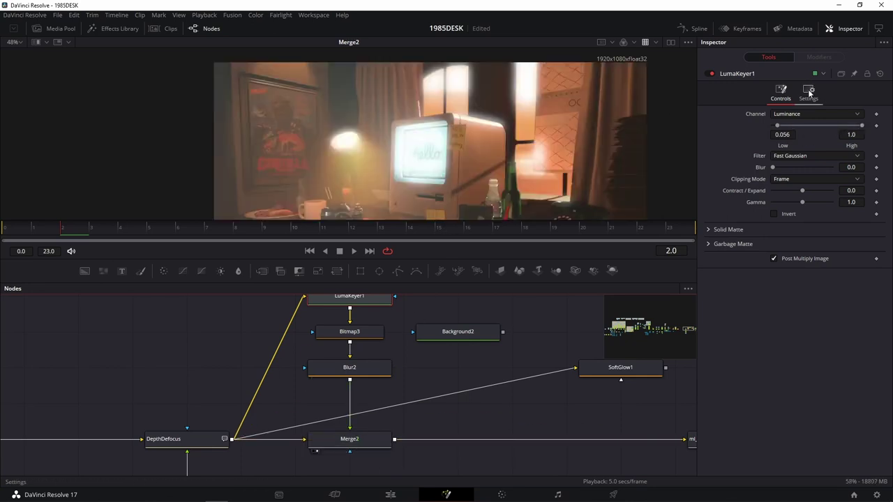
pyautogui.click(808, 92)
pyautogui.moveTo(815, 124)
pyautogui.mouseDown()
pyautogui.moveTo(773, 124)
pyautogui.moveTo(834, 124)
pyautogui.mouseUp()
# Drop Merge2's Blend to 0.197, then compare Blur2's matte with Merge2's output
pyautogui.click(374, 441)
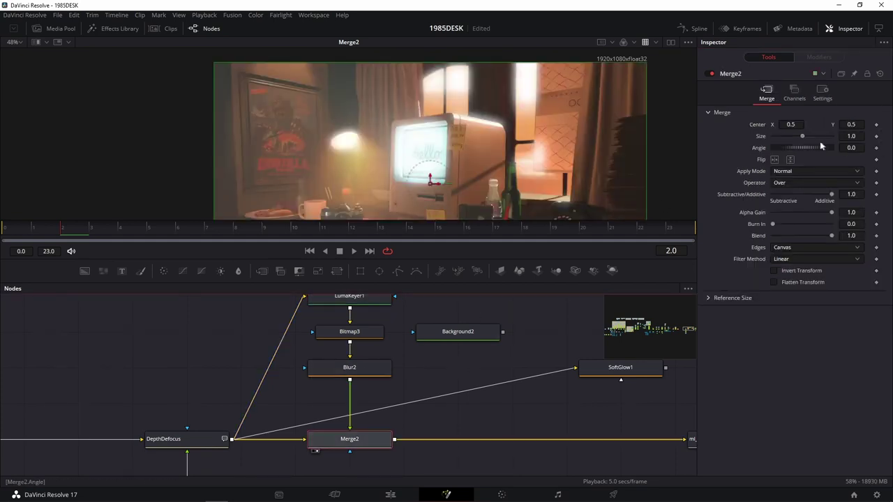
pyautogui.click(823, 91)
pyautogui.moveTo(831, 126); pyautogui.dragTo(784, 123)
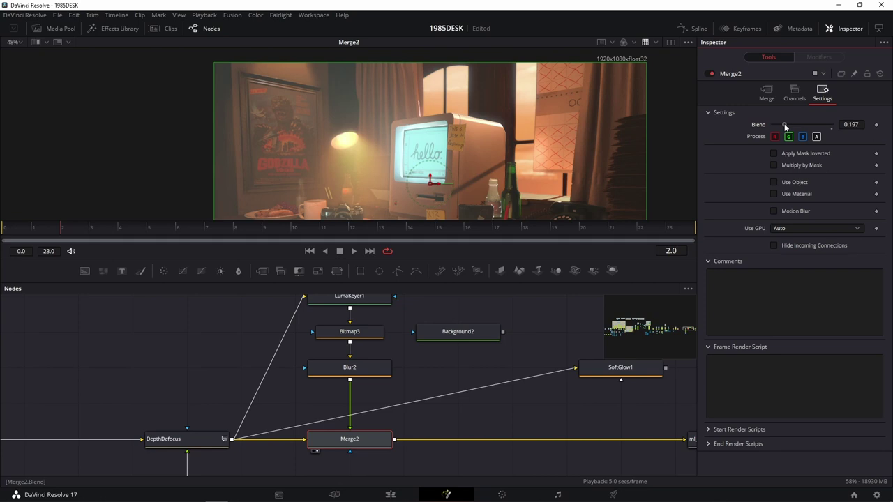
pyautogui.click(767, 91)
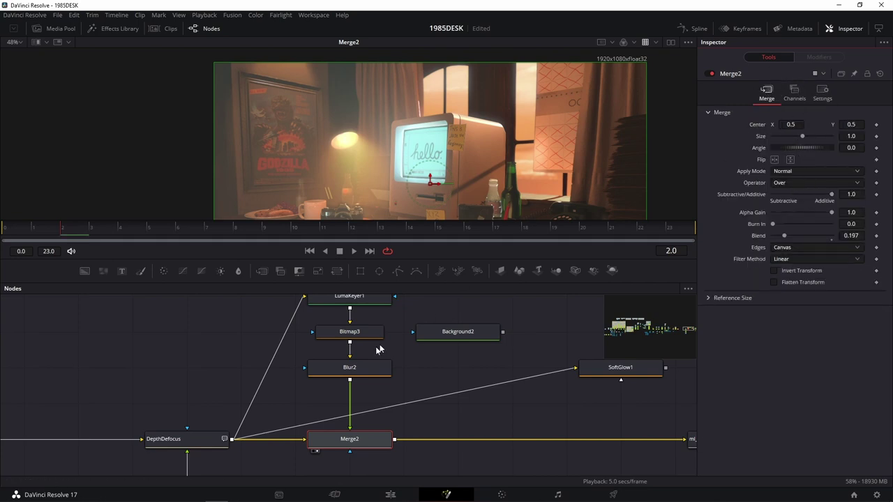
pyautogui.press('1')
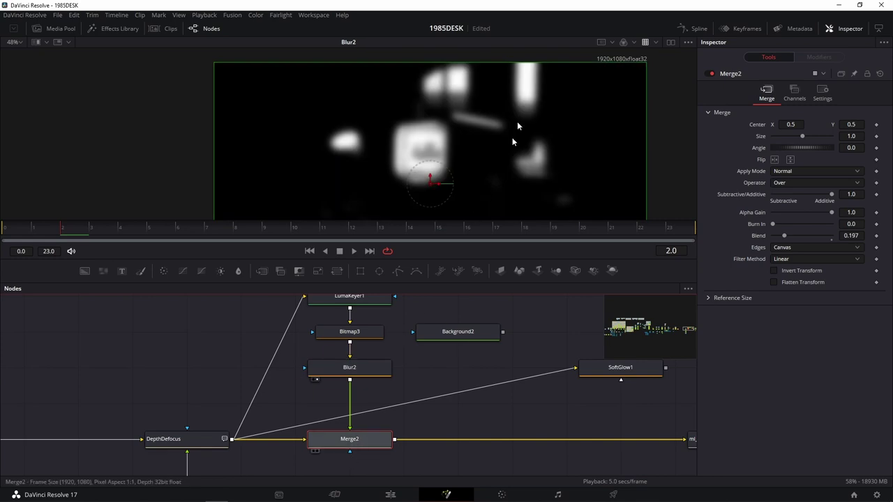
pyautogui.press('1')
pyautogui.scroll(2, 479, 150)
# Inspect the Bitmap3 matte and LumaKeyer1's keyed colour image in the viewer
pyautogui.moveTo(482, 117); pyautogui.dragTo(475, 131)
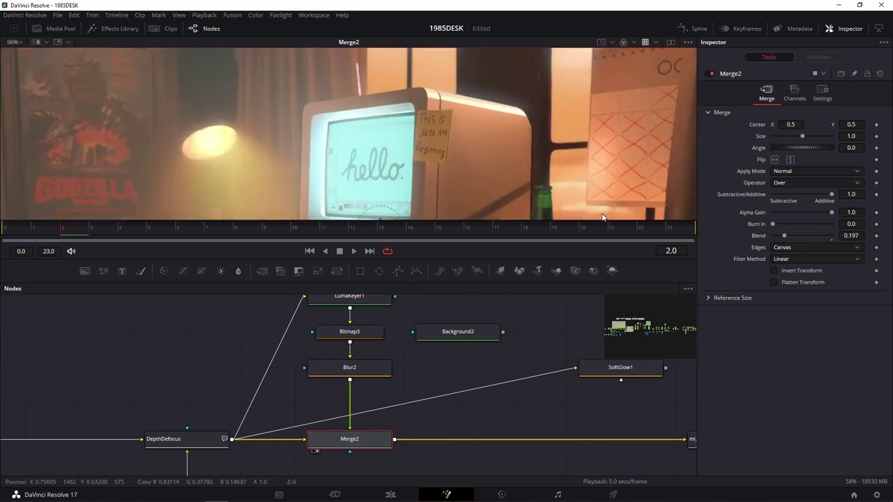
pyautogui.press('1')
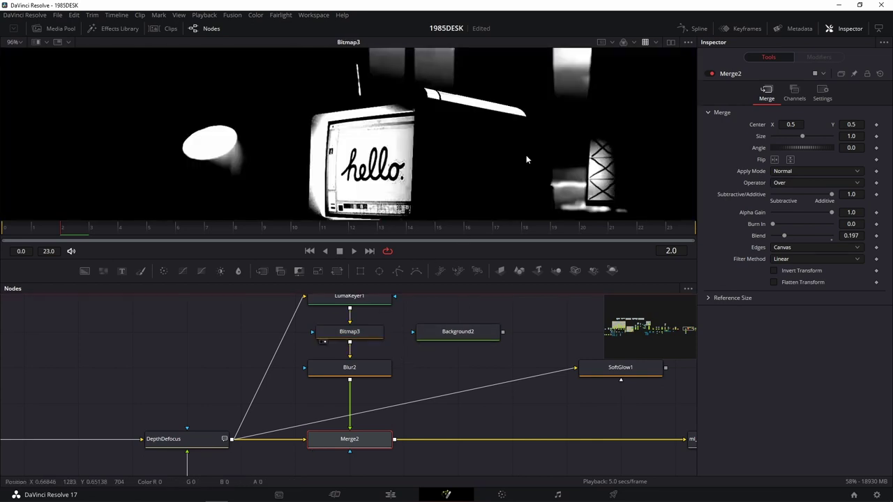
pyautogui.scroll(2, 389, 328)
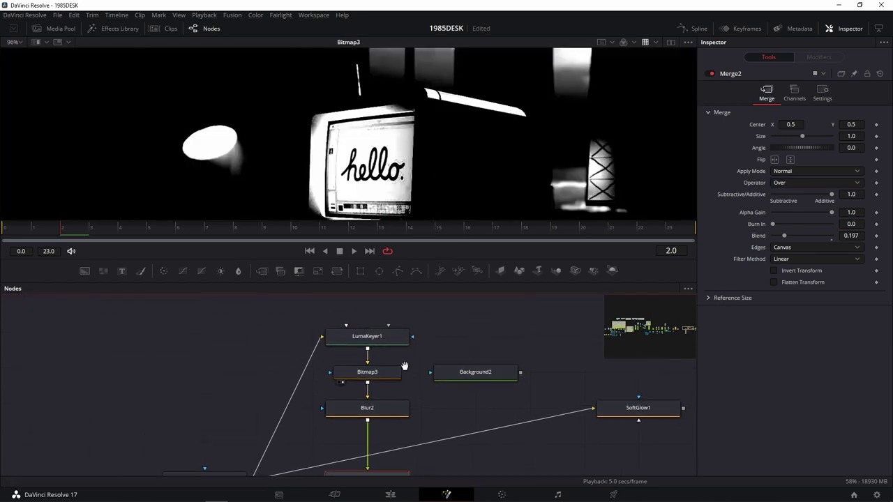
pyautogui.click(372, 338)
pyautogui.press('1')
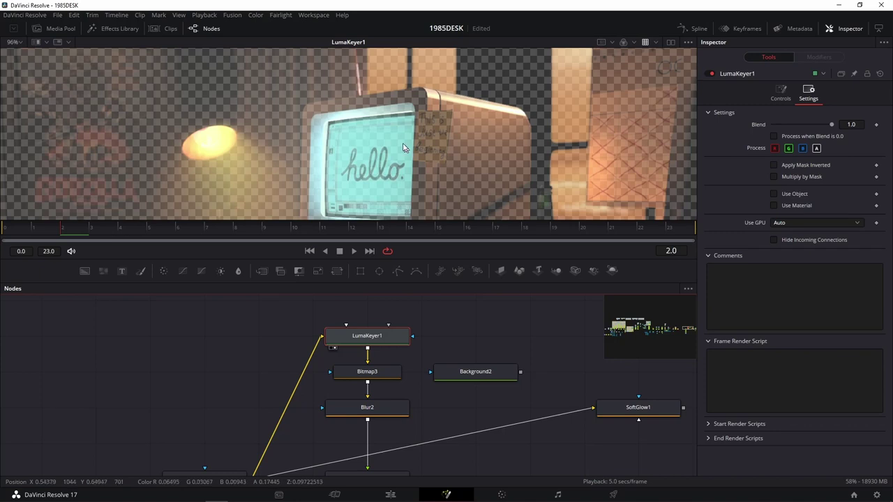
# Disable Bitmap3 so it passes through, and view Blur2's output
pyautogui.click(380, 370)
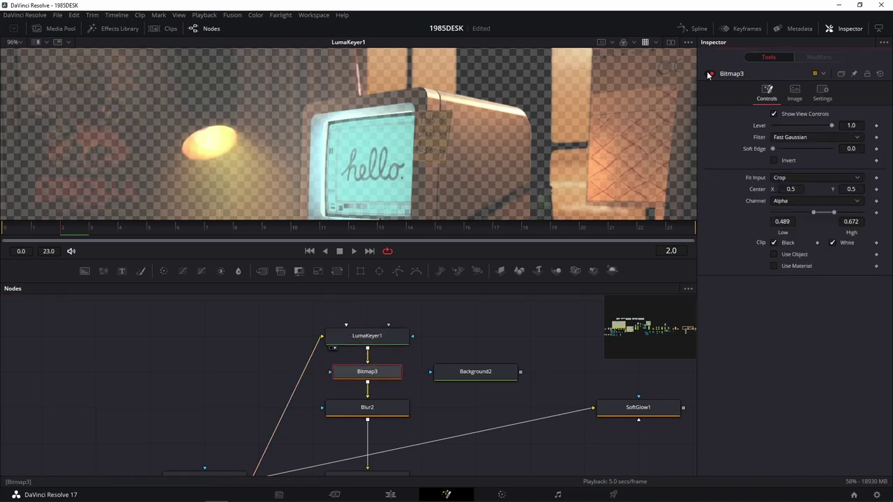
pyautogui.click(707, 73)
pyautogui.moveTo(366, 407); pyautogui.dragTo(438, 151)
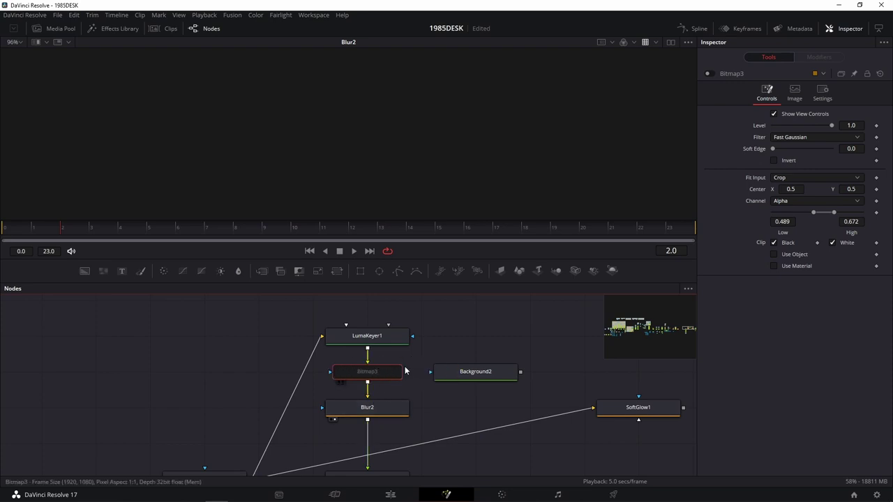
# Move Bitmap3 out of the chain, wire LumaKeyer1 into Blur2's input, and view Merge2
pyautogui.moveTo(368, 371); pyautogui.dragTo(423, 371)
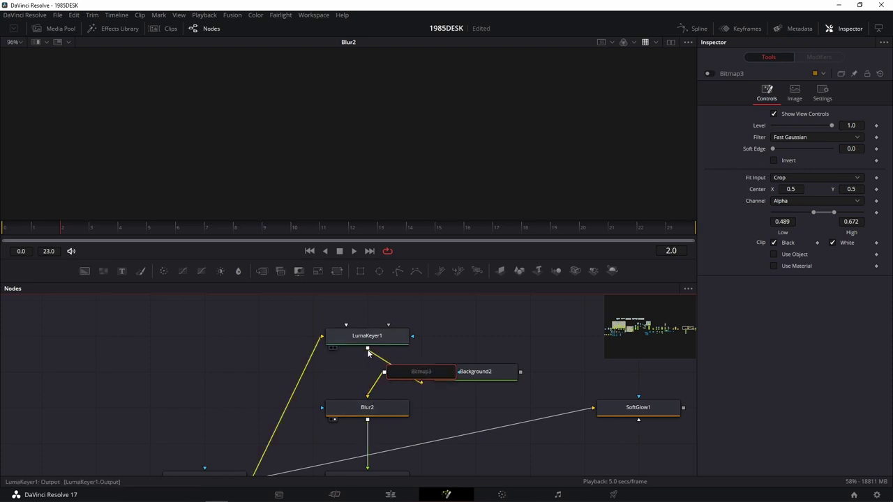
pyautogui.moveTo(366, 348); pyautogui.dragTo(370, 406)
pyautogui.click(393, 413)
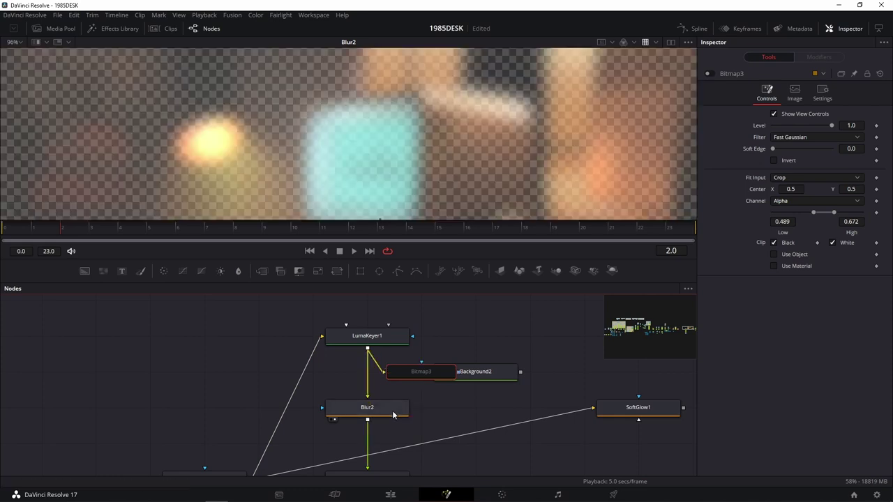
pyautogui.scroll(-3, 369, 345)
pyautogui.moveTo(379, 381); pyautogui.dragTo(468, 119)
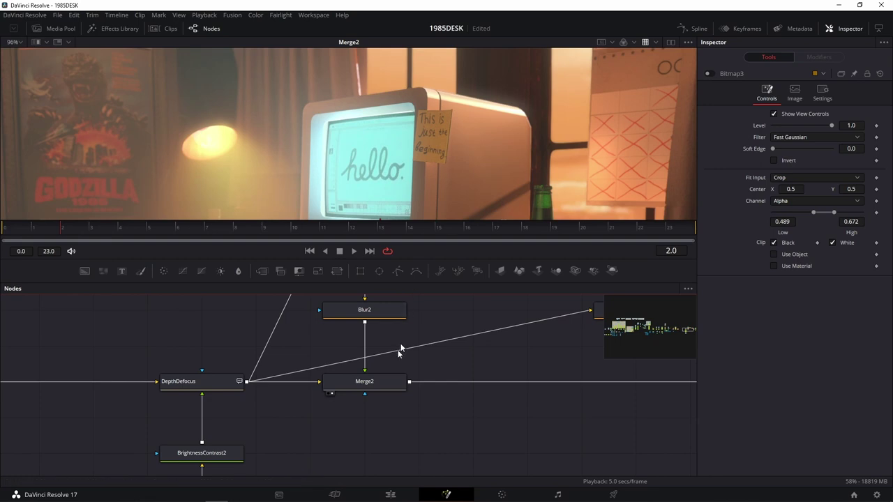
# Lower Merge2's Blend to about 0.094, then settle it at 0.126
pyautogui.click(356, 382)
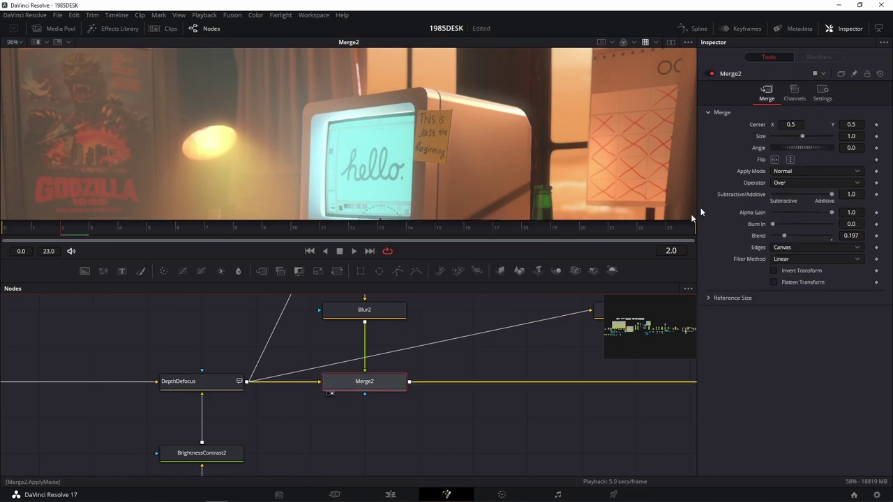
pyautogui.click(822, 93)
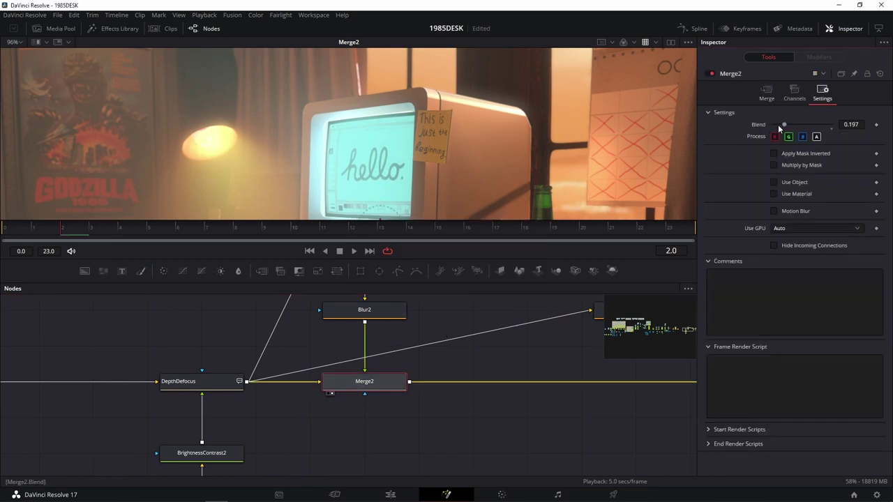
pyautogui.moveTo(780, 125); pyautogui.dragTo(778, 124)
pyautogui.hotkey('ctrl', 'f')
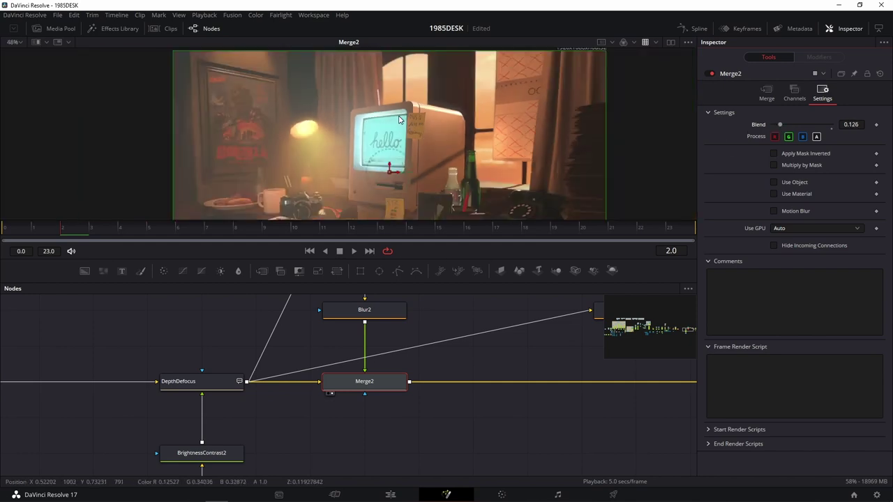
pyautogui.hscroll(3, 440, 328)
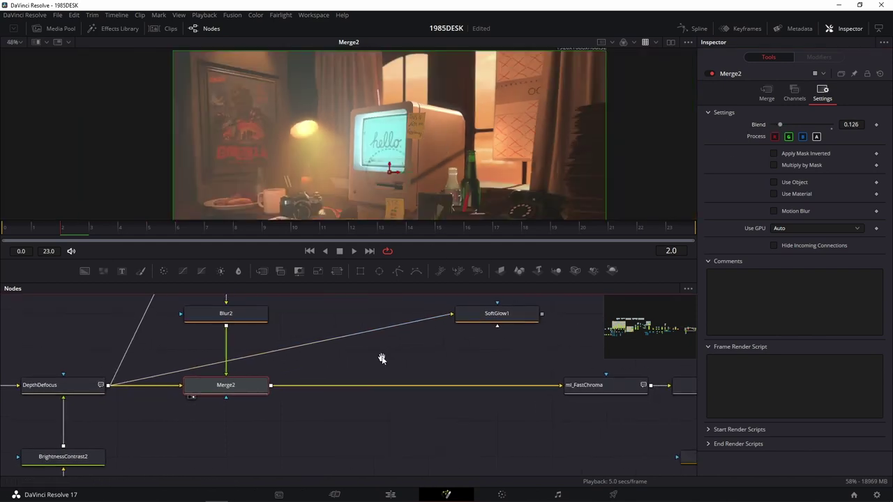
pyautogui.click(439, 320)
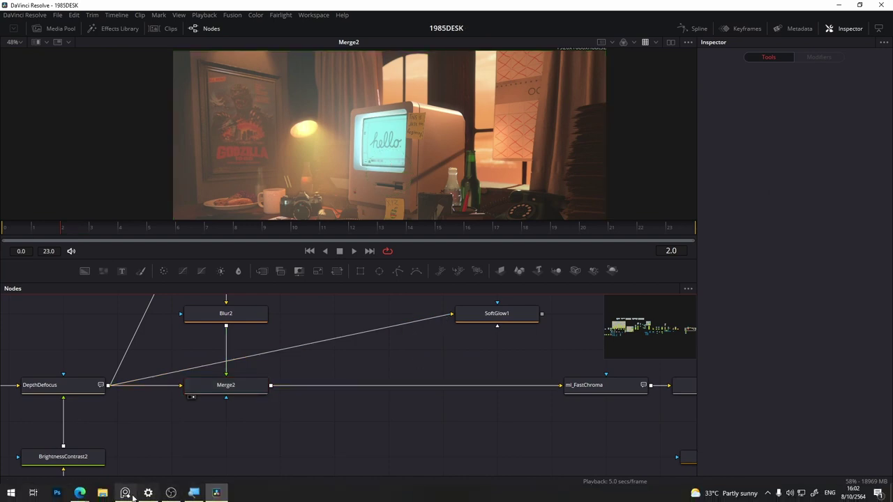
# Glance at the annotated street photo in PureRef, then return to the Fusion node graph
pyautogui.click(125, 494)
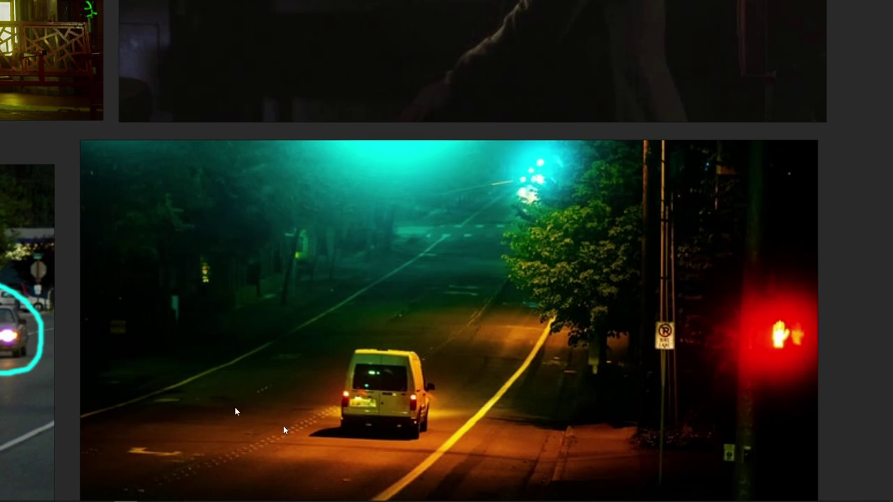
pyautogui.moveTo(284, 428); pyautogui.dragTo(664, 446)
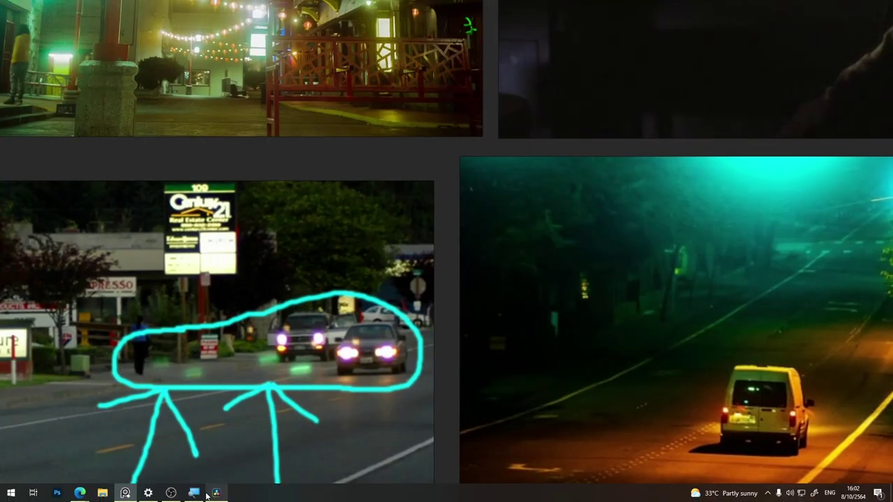
pyautogui.click(207, 496)
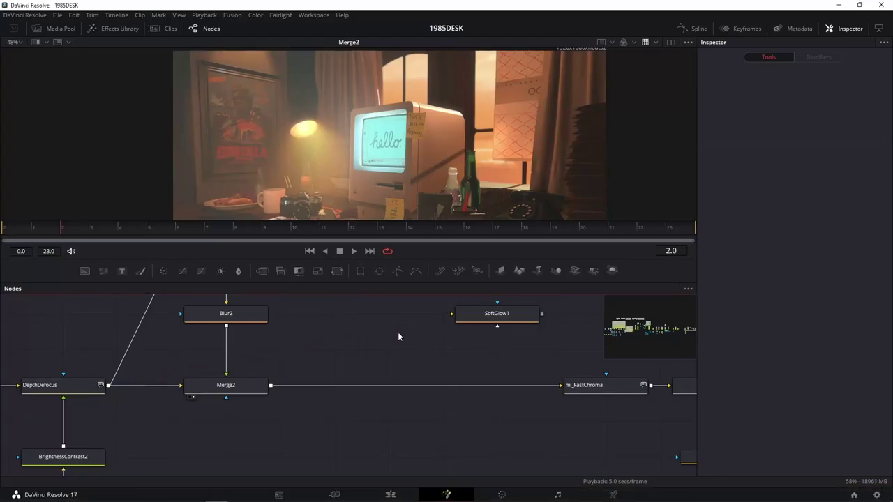
# Connect Merge2's output into SoftGlow1 and reset its threshold and gain to defaults
pyautogui.moveTo(271, 385)
pyautogui.mouseDown()
pyautogui.moveTo(479, 315)
pyautogui.moveTo(371, 351)
pyautogui.mouseUp()
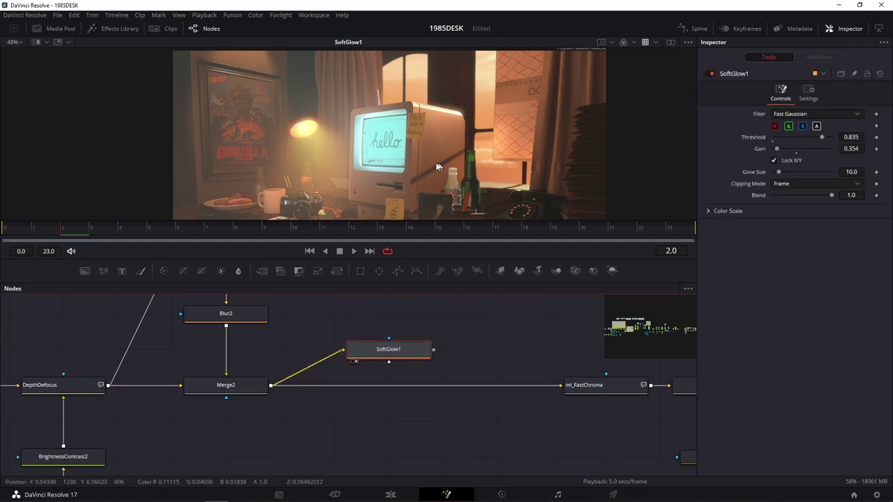
pyautogui.scroll(5, 420, 91)
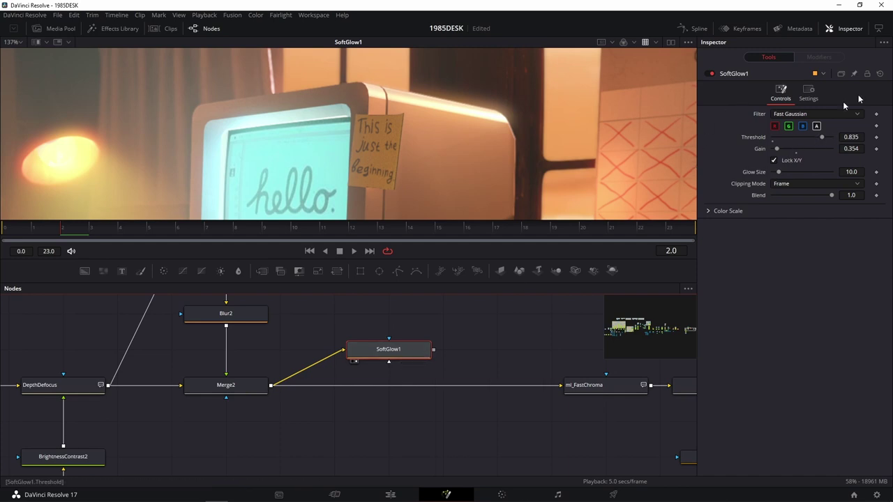
pyautogui.click(879, 73)
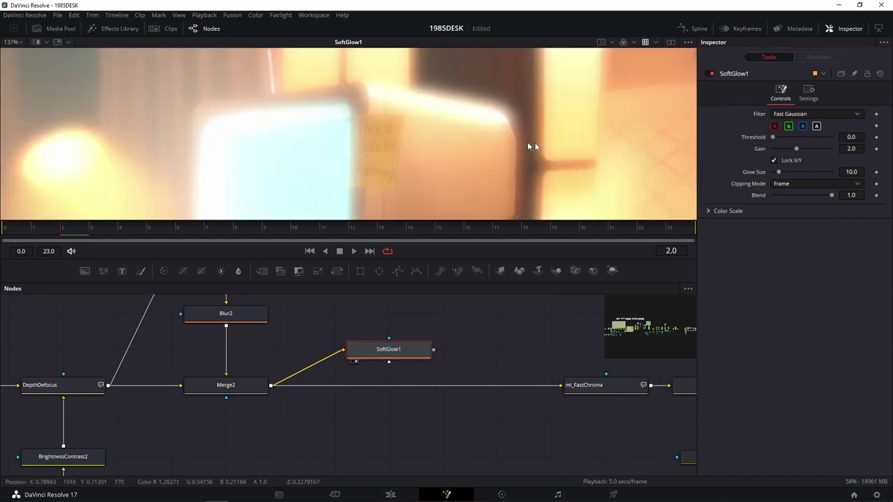
pyautogui.scroll(-5, 419, 143)
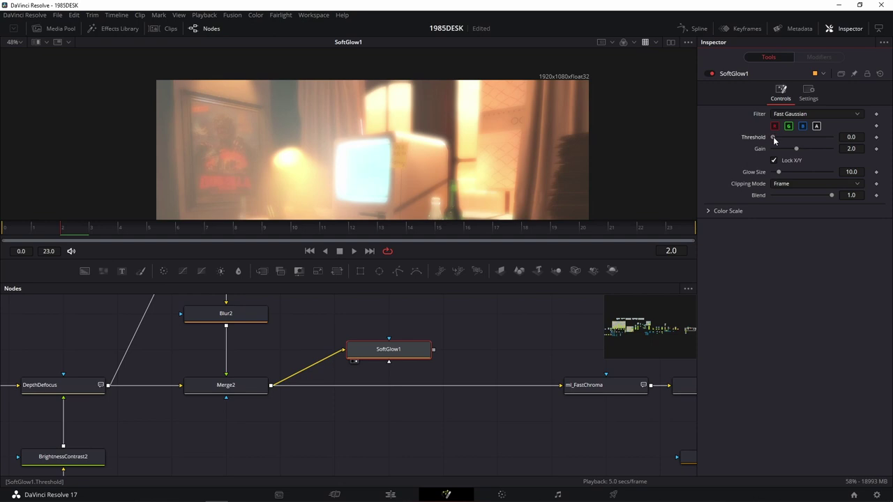
# Raise SoftGlow1's Threshold to about 0.55 while checking the window area in the viewer
pyautogui.moveTo(773, 137); pyautogui.dragTo(804, 138)
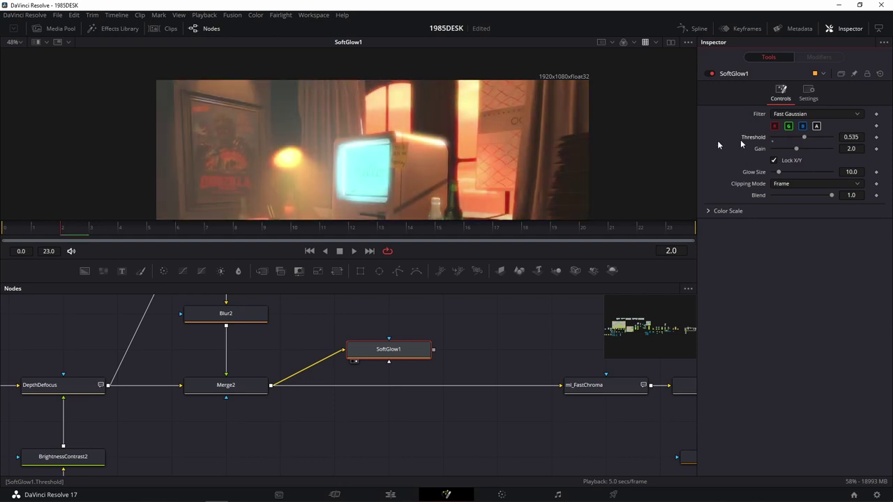
pyautogui.scroll(5, 516, 150)
pyautogui.moveTo(423, 93); pyautogui.dragTo(474, 182)
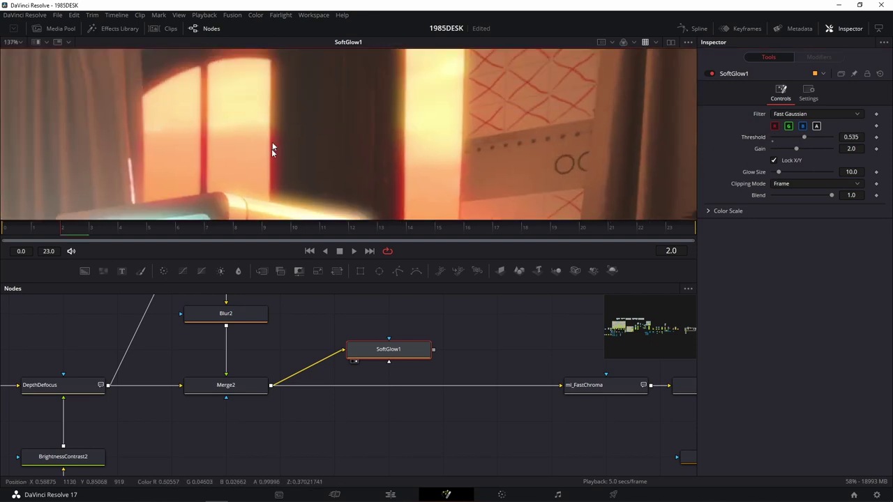
pyautogui.scroll(-2, 273, 133)
pyautogui.scroll(-2, 259, 155)
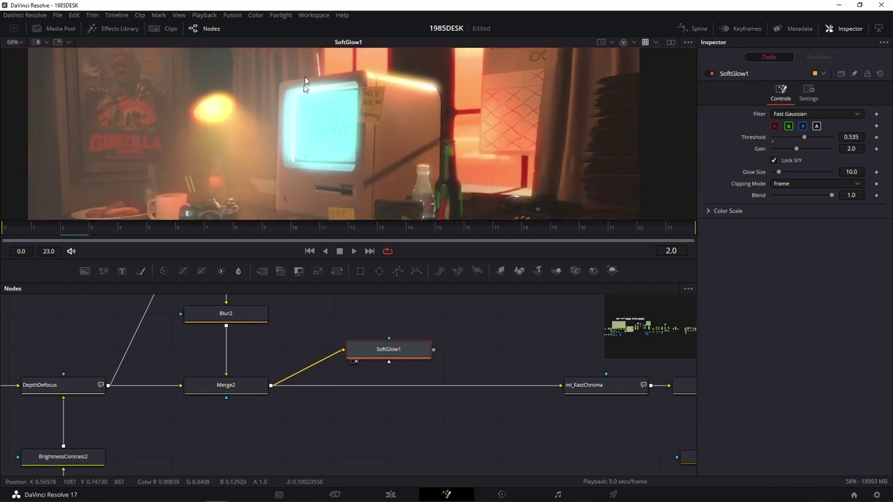
pyautogui.scroll(-2, 445, 105)
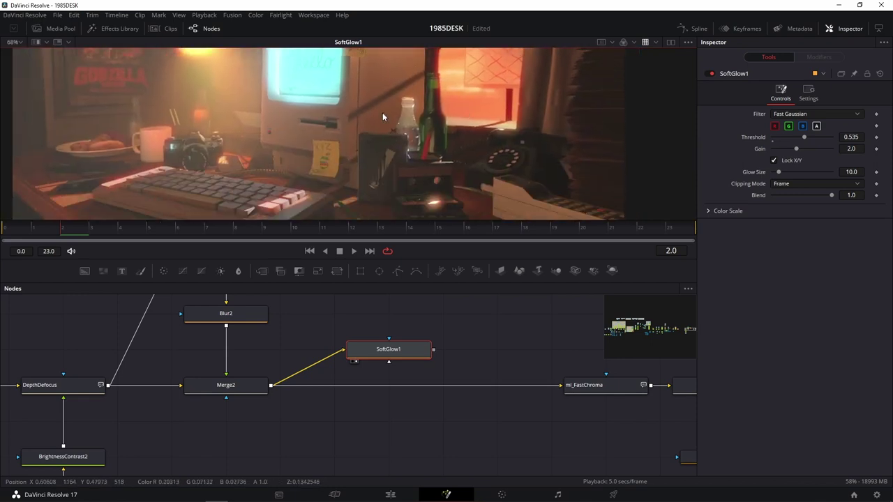
pyautogui.scroll(-2, 328, 177)
pyautogui.scroll(2, 489, 185)
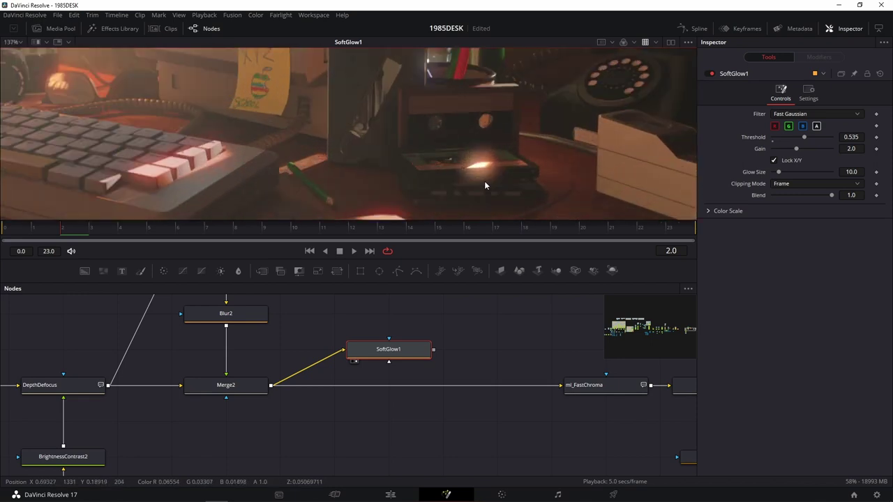
pyautogui.scroll(2, 349, 147)
pyautogui.scroll(2, 251, 164)
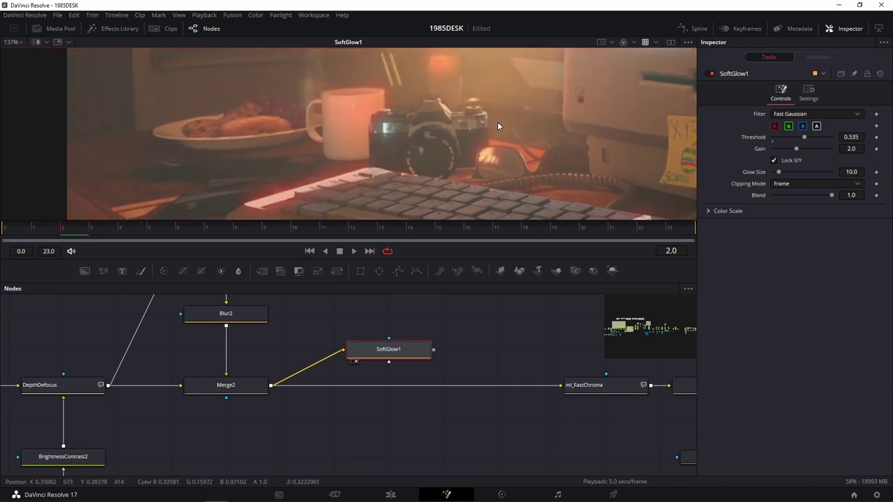
pyautogui.scroll(3, 431, 104)
pyautogui.scroll(2, 393, 88)
pyautogui.scroll(2, 458, 94)
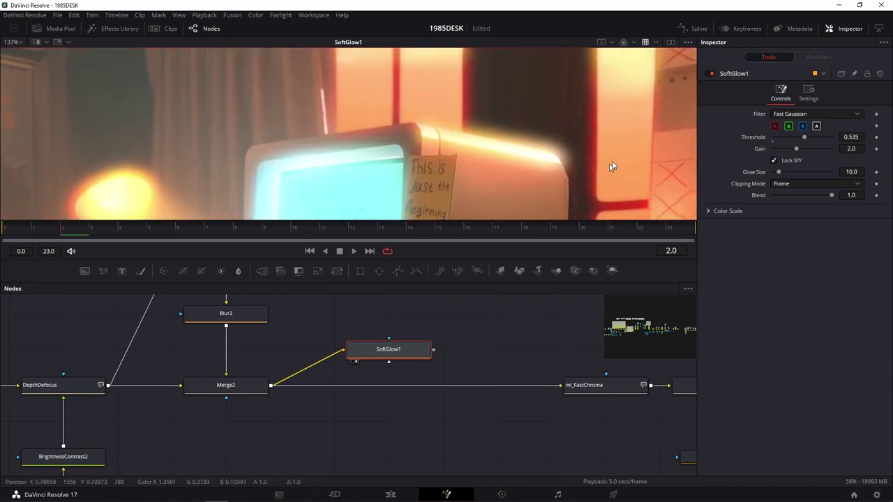
pyautogui.moveTo(804, 140); pyautogui.dragTo(804, 141)
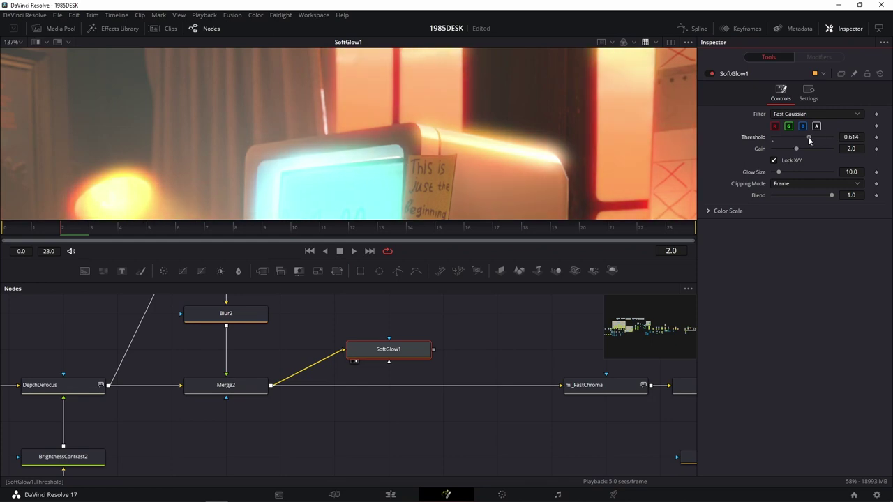
# Turn off SoftGlow1's green and blue channels for a red-only glow, then show the night-street references
pyautogui.click(789, 127)
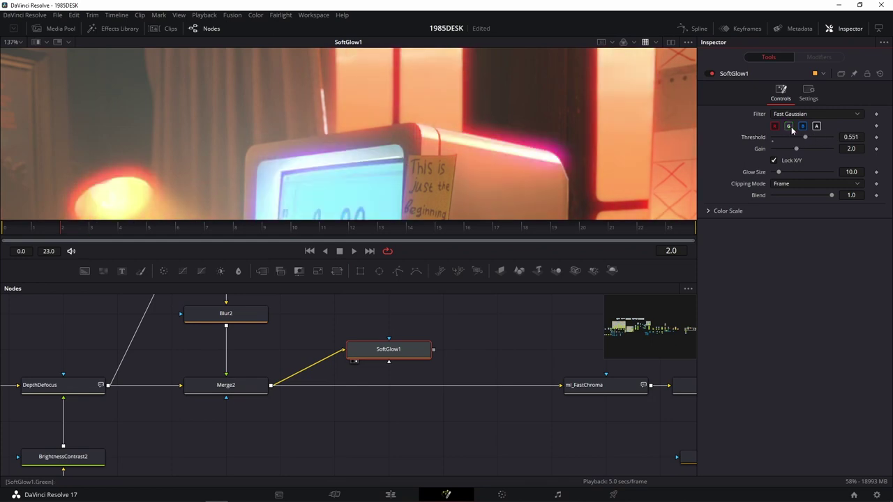
pyautogui.click(803, 127)
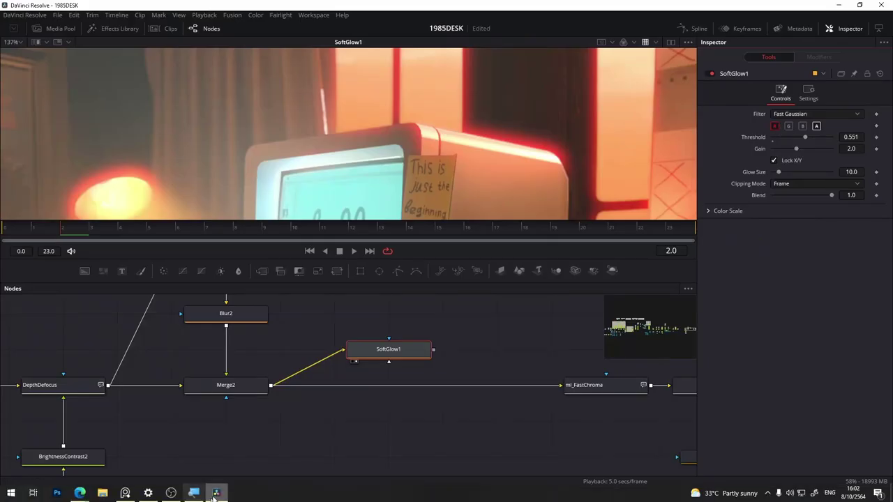
pyautogui.click(125, 493)
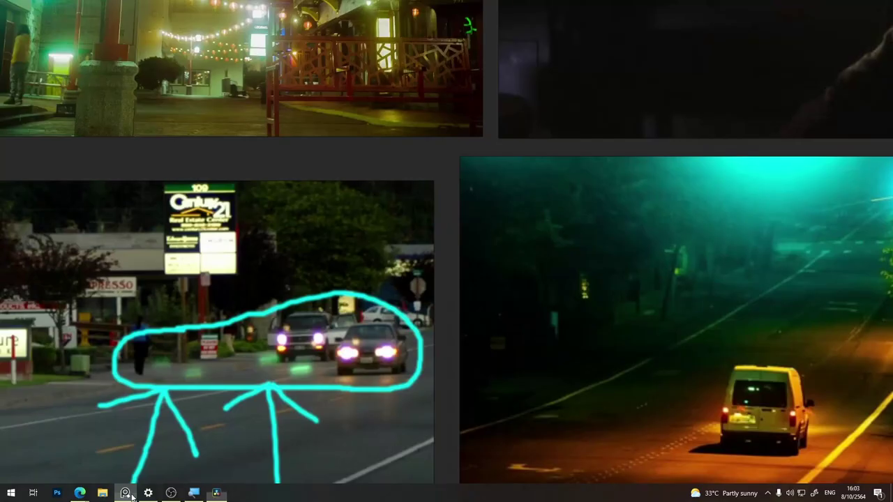
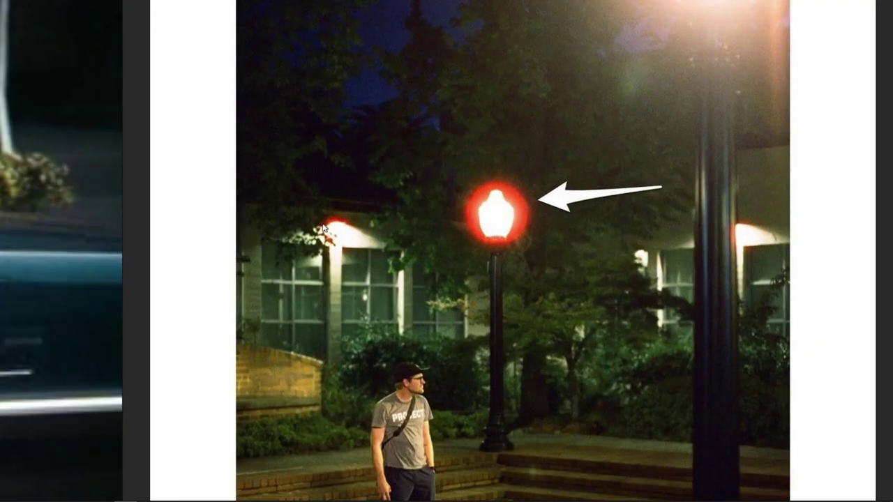
# Switch from the street-lamp reference photo back to the DaVinci Resolve desk composite
pyautogui.click(222, 495)
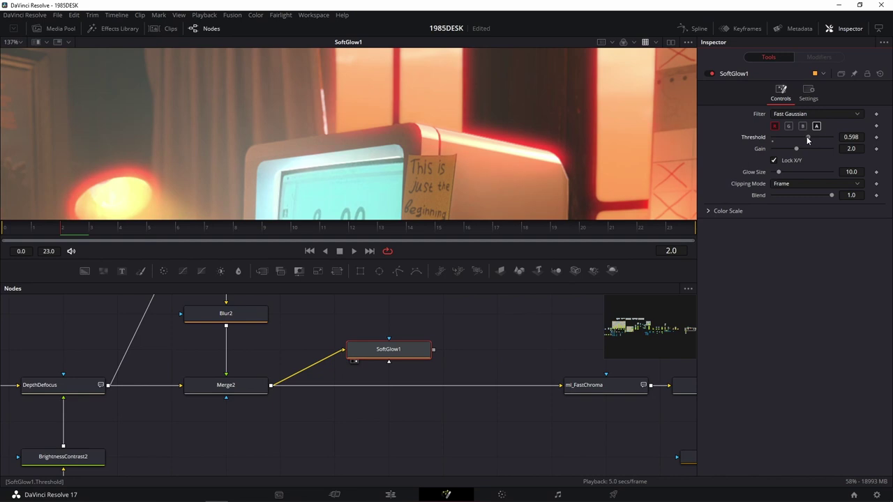
# Set SoftGlow1 to Threshold 0.732, Gain 0.866, Glow Size 15.0 and Blend 0.268
pyautogui.moveTo(814, 139)
pyautogui.mouseDown()
pyautogui.moveTo(784, 151)
pyautogui.moveTo(777, 175)
pyautogui.mouseUp()
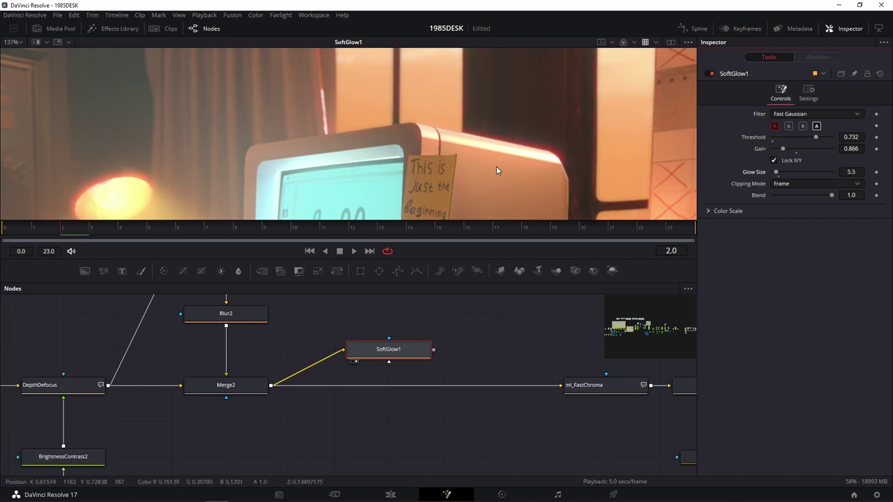
pyautogui.scroll(-3, 496, 167)
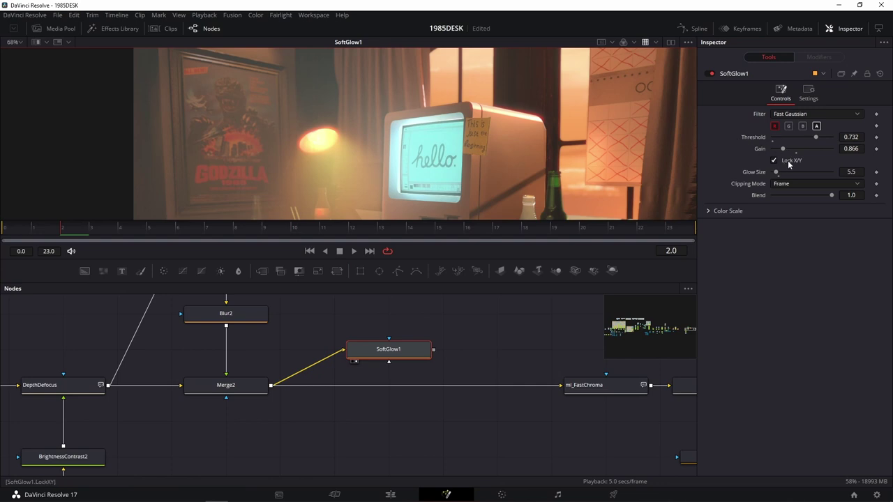
pyautogui.moveTo(776, 172); pyautogui.dragTo(783, 173)
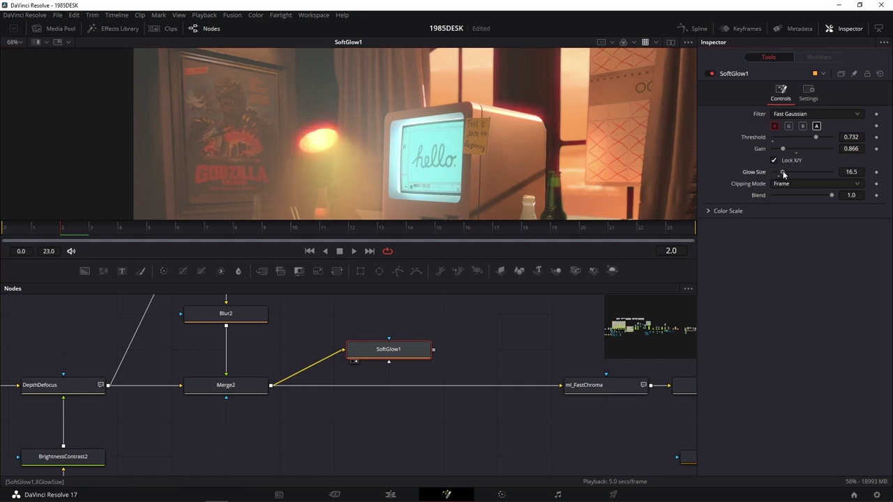
pyautogui.moveTo(486, 132); pyautogui.dragTo(525, 77)
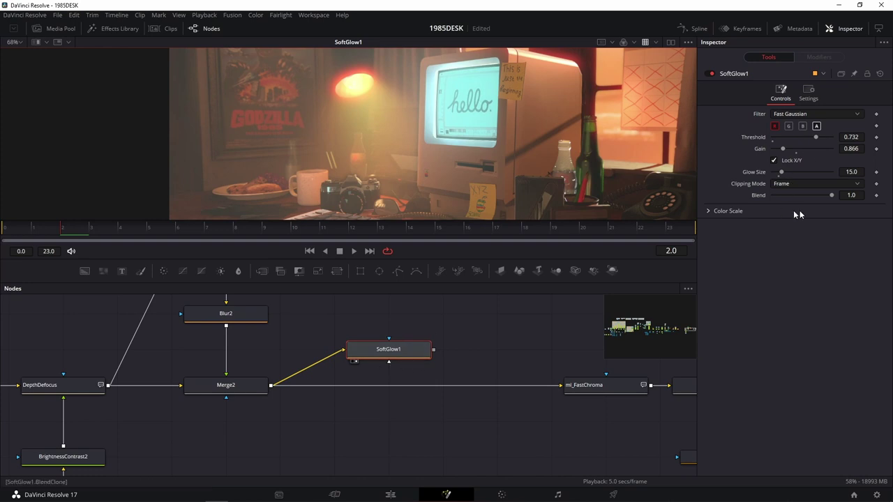
pyautogui.moveTo(832, 195); pyautogui.dragTo(786, 195)
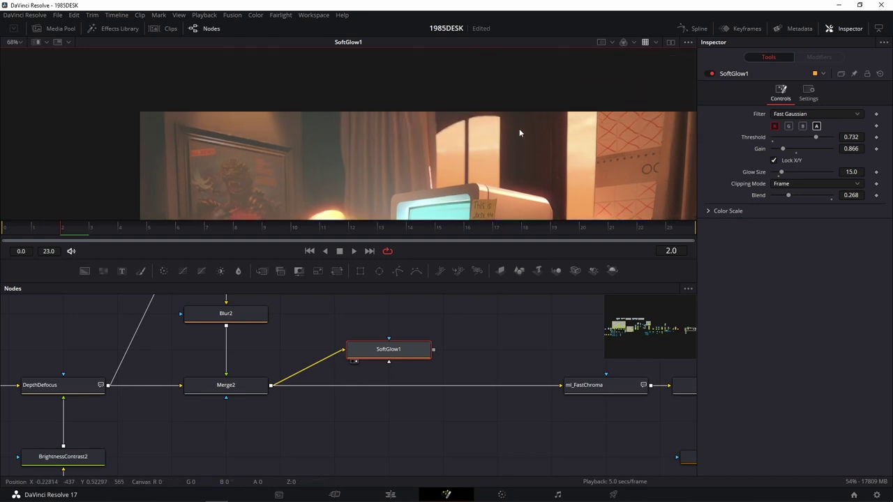
# Reset SoftGlow1 Blend to 1.0 and Threshold to 0.315, then bring up the reference board
pyautogui.press('super')
pyautogui.press('super')
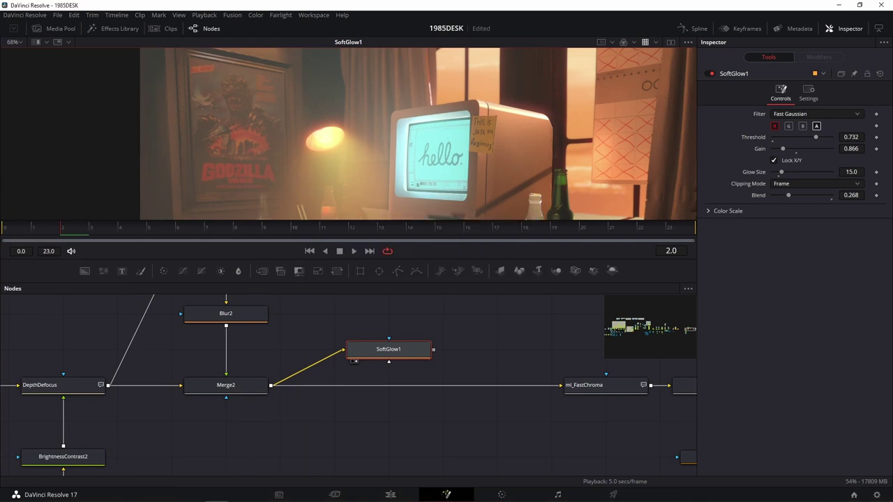
pyautogui.moveTo(791, 197); pyautogui.dragTo(871, 194)
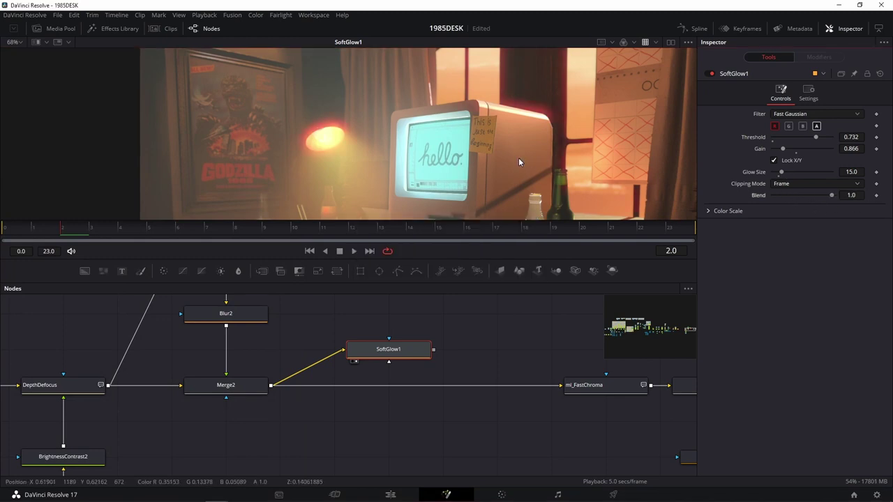
pyautogui.scroll(5, 517, 158)
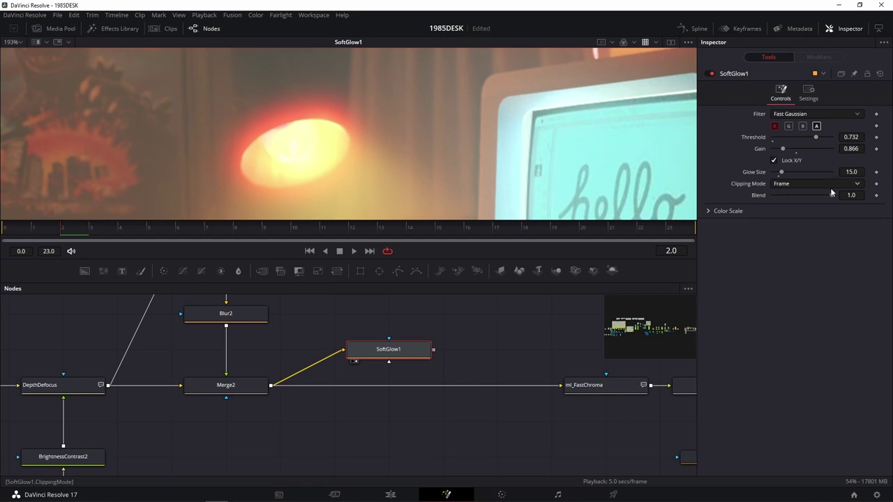
pyautogui.moveTo(816, 138); pyautogui.dragTo(788, 141)
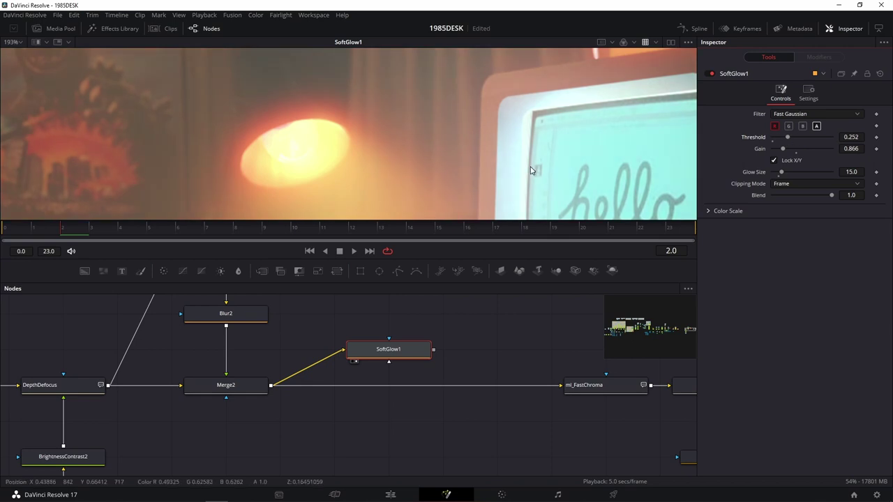
pyautogui.scroll(-2, 537, 167)
pyautogui.scroll(-2, 572, 154)
pyautogui.scroll(-1, 605, 138)
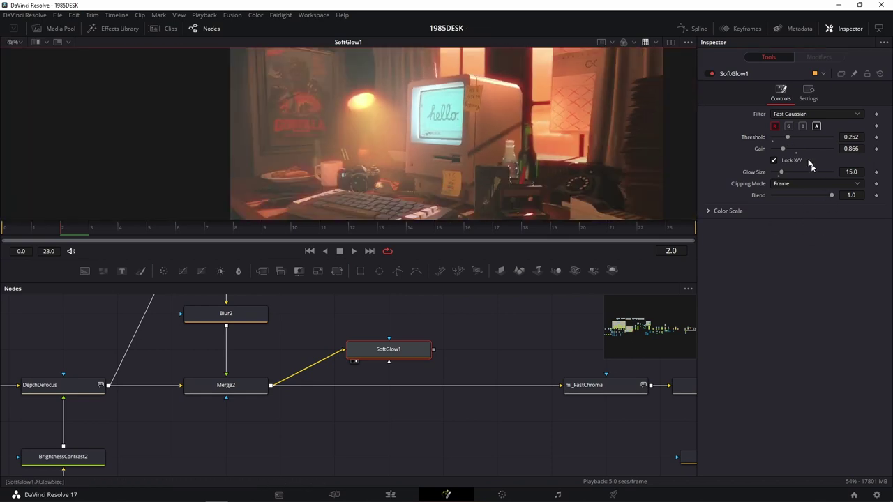
pyautogui.moveTo(788, 137)
pyautogui.mouseDown()
pyautogui.moveTo(813, 141)
pyautogui.moveTo(791, 142)
pyautogui.mouseUp()
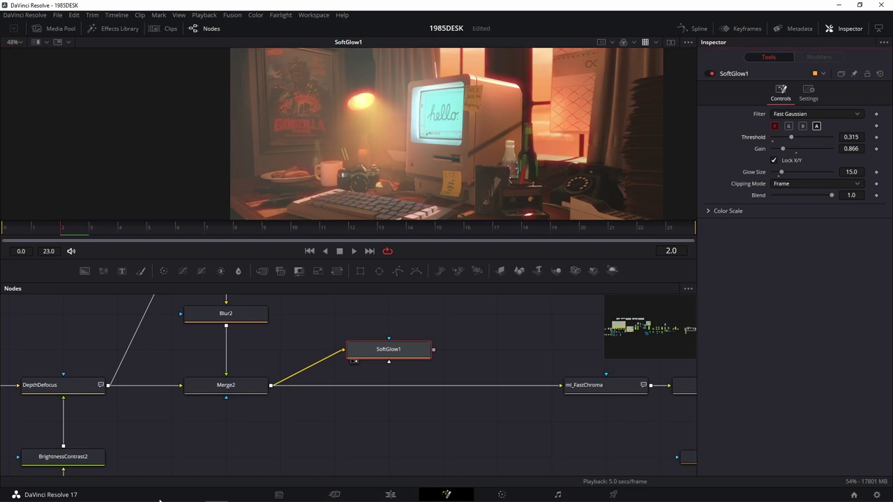
pyautogui.click(127, 497)
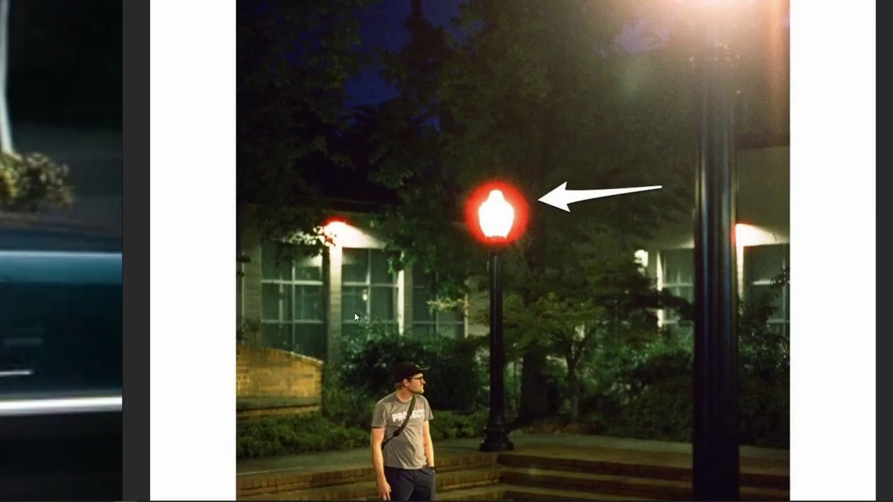
# Zoom into the red-light halation shots on the reference board, then return to DaVinci Resolve
pyautogui.scroll(-3, 450, 272)
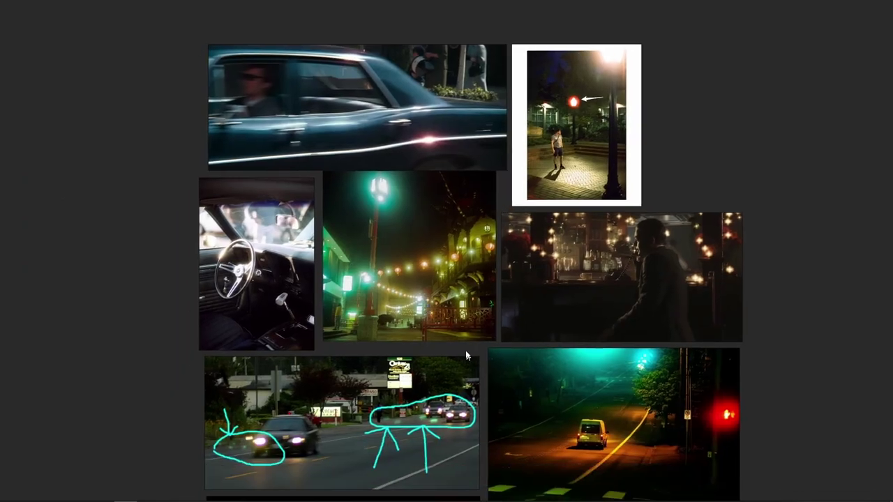
pyautogui.scroll(-5, 465, 351)
pyautogui.scroll(3, 605, 428)
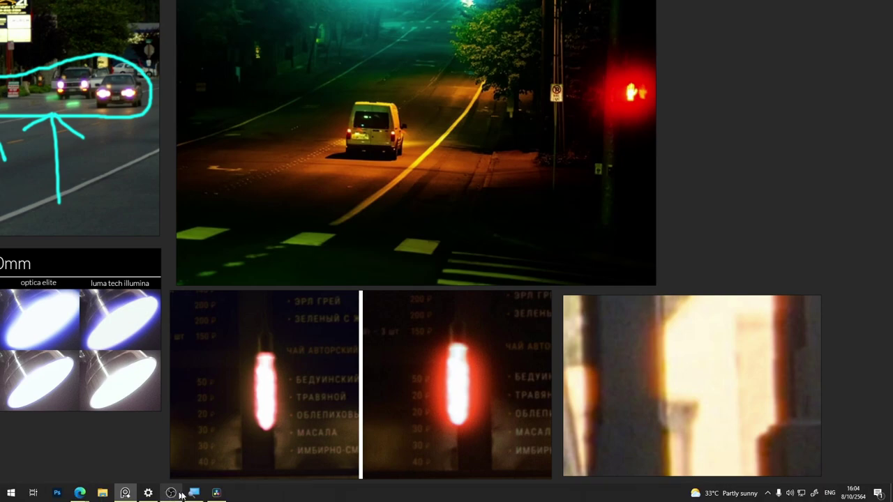
pyautogui.click(216, 493)
# Lower SoftGlow1's Blend and Threshold for a weaker glow
pyautogui.scroll(3, 409, 133)
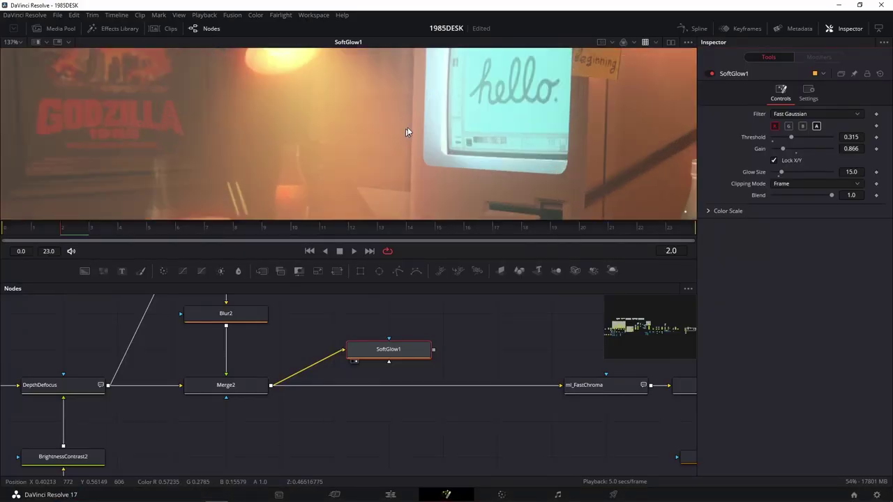
pyautogui.scroll(2, 409, 133)
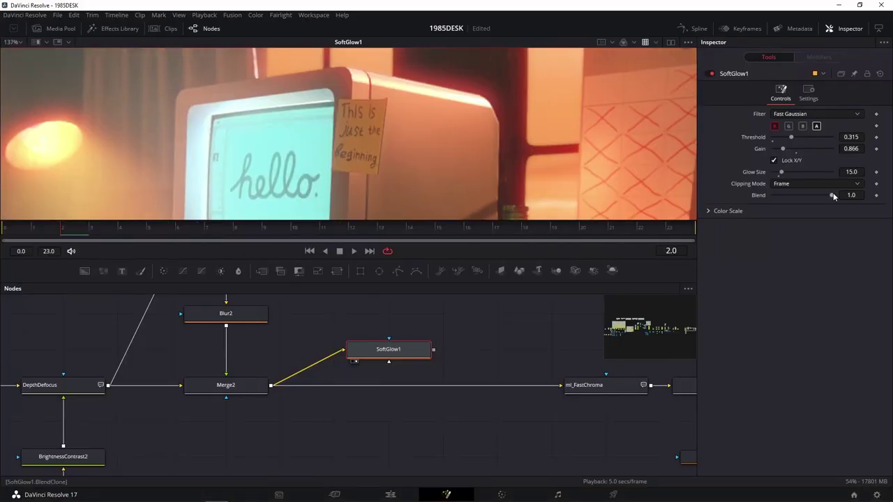
pyautogui.moveTo(831, 195)
pyautogui.mouseDown()
pyautogui.moveTo(794, 199)
pyautogui.moveTo(809, 195)
pyautogui.mouseUp()
pyautogui.moveTo(791, 137); pyautogui.dragTo(786, 139)
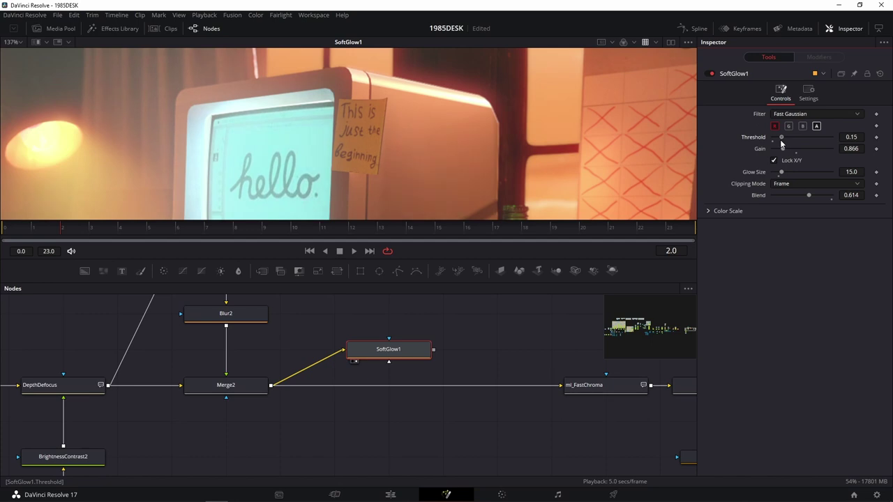
# Toggle SoftGlow1 off and on twice to compare the shot with and without glow
pyautogui.scroll(-3, 513, 146)
pyautogui.scroll(-3, 430, 134)
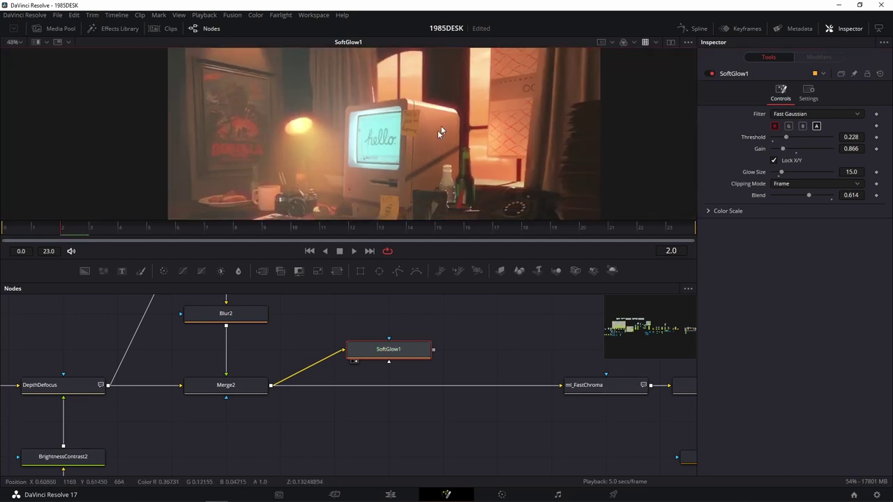
pyautogui.scroll(-2, 480, 94)
pyautogui.scroll(-1, 458, 148)
pyautogui.scroll(2, 459, 157)
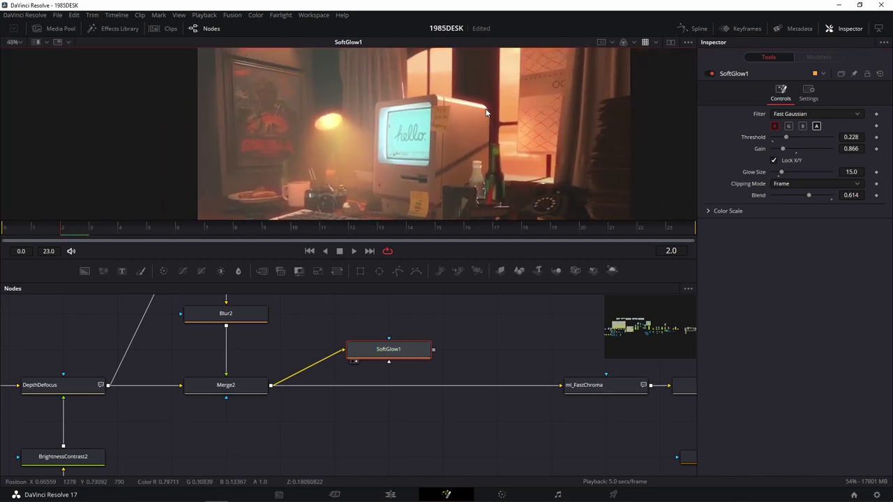
pyautogui.scroll(6, 457, 143)
pyautogui.scroll(4, 457, 139)
pyautogui.click(711, 74)
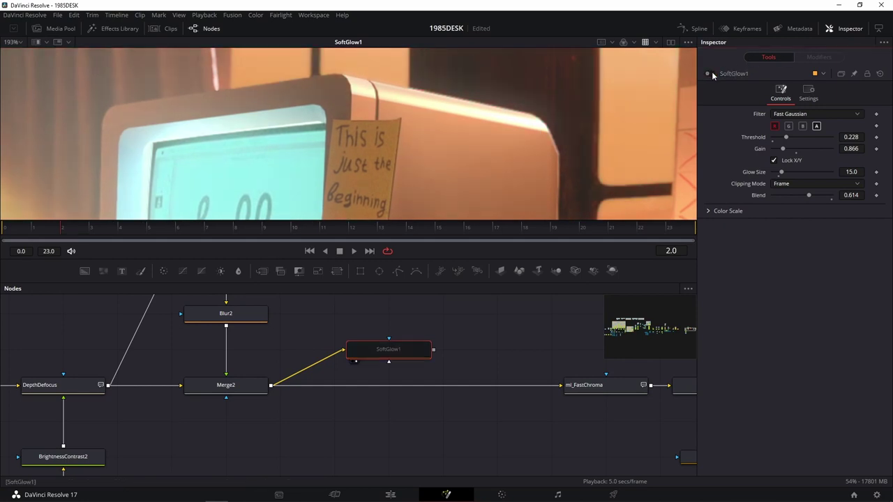
pyautogui.click(711, 74)
pyautogui.click(711, 74)
pyautogui.click(712, 73)
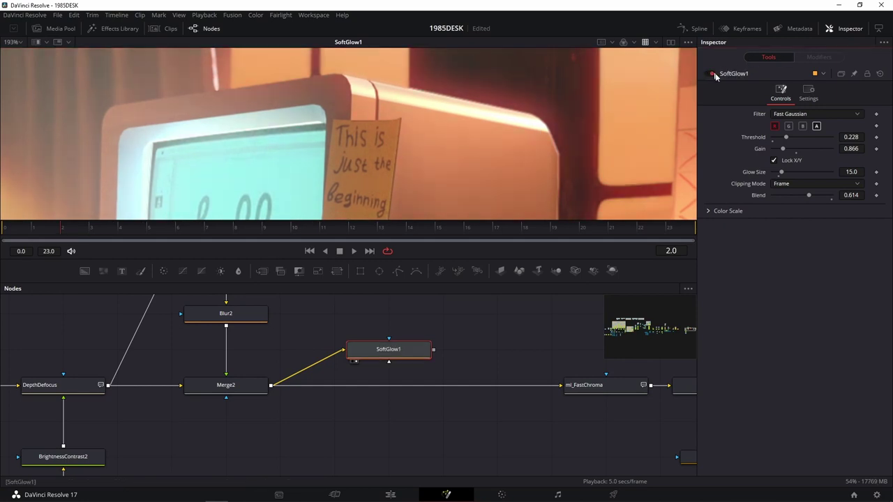
# Reduce Blend further, leaving SoftGlow1 at Threshold 0.228 and Blend 0.37
pyautogui.moveTo(808, 196)
pyautogui.mouseDown()
pyautogui.moveTo(785, 197)
pyautogui.moveTo(794, 196)
pyautogui.mouseUp()
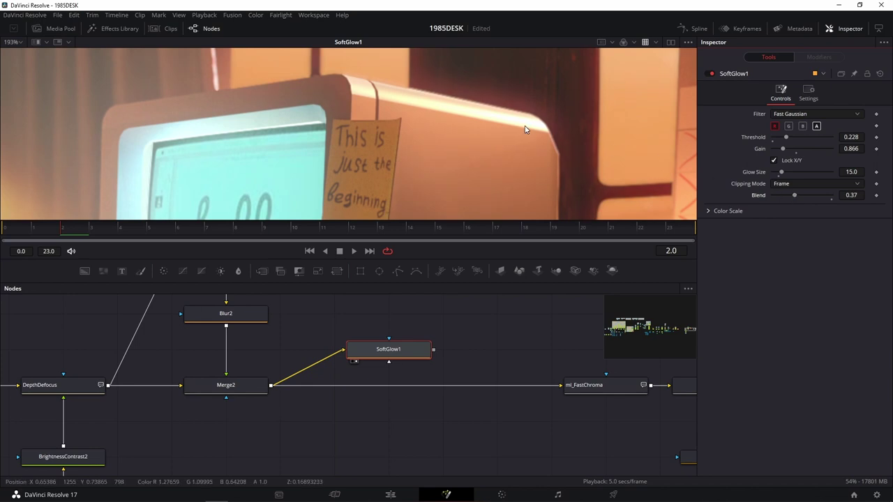
pyautogui.scroll(-3, 521, 127)
pyautogui.scroll(-2, 587, 107)
pyautogui.scroll(-2, 582, 108)
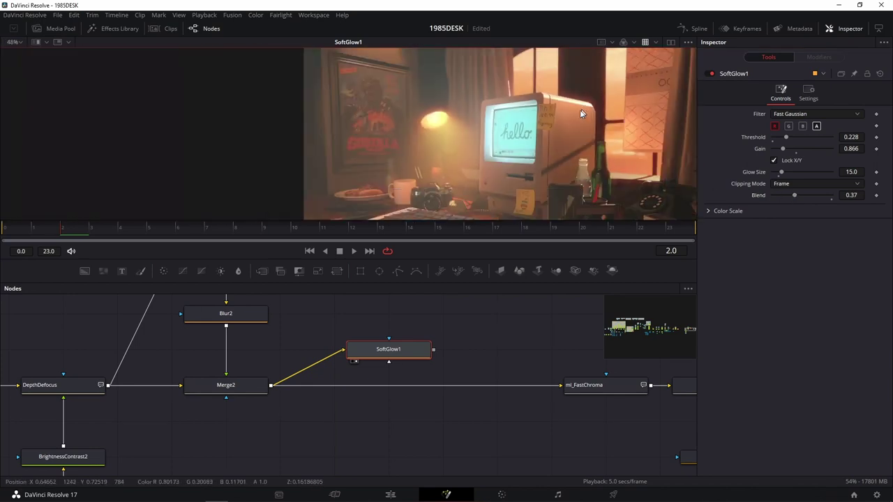
# Insert SoftGlow1 between Merge2 and ml_FastChroma in the node graph
pyautogui.moveTo(385, 356); pyautogui.dragTo(384, 393)
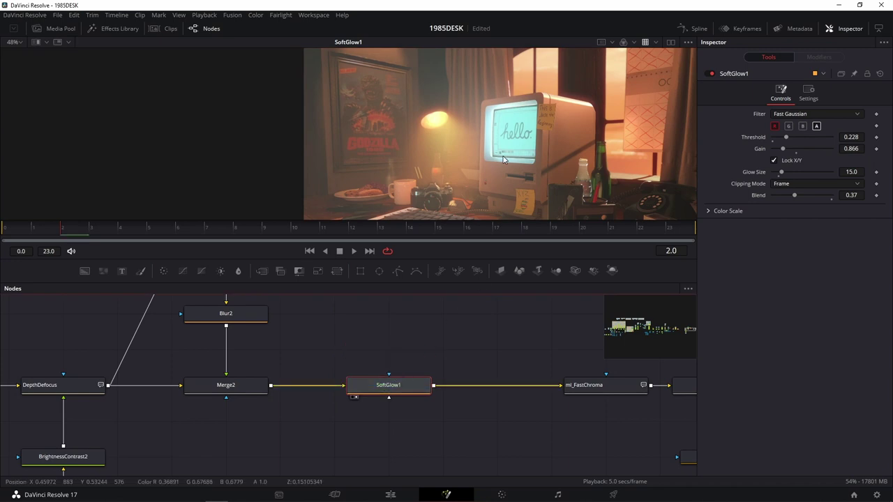
pyautogui.scroll(2, 553, 124)
pyautogui.scroll(2, 553, 124)
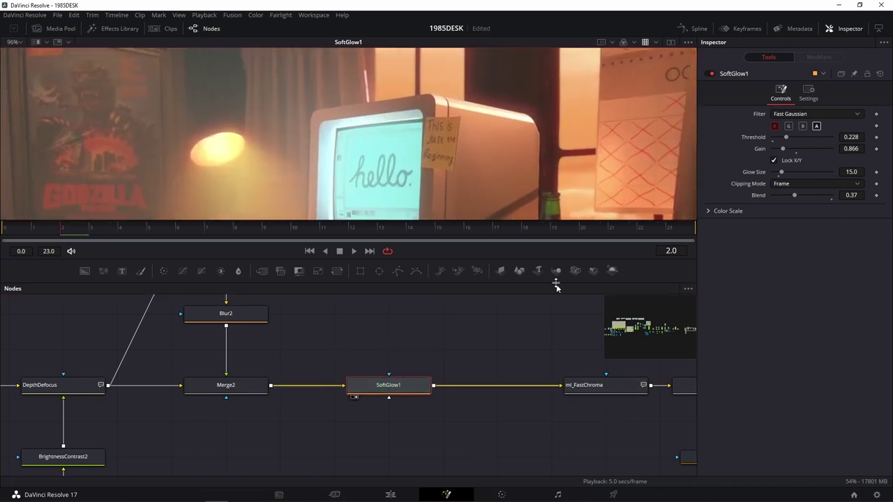
pyautogui.moveTo(532, 354); pyautogui.dragTo(453, 367)
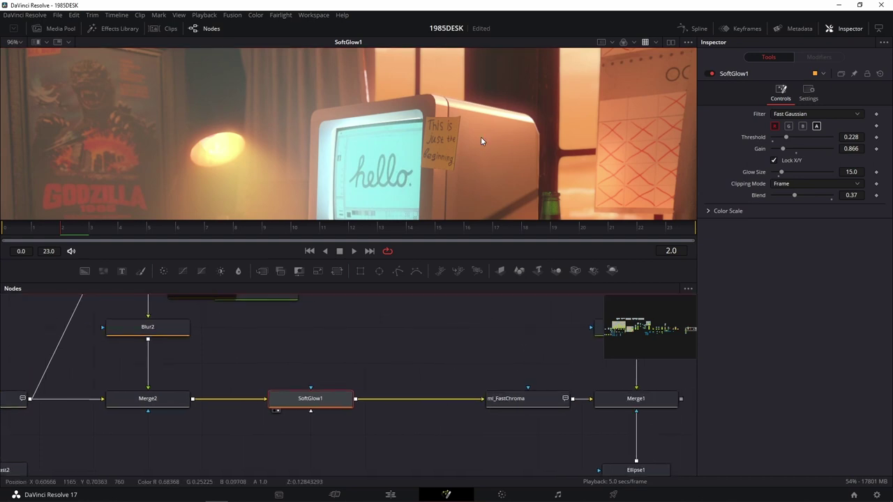
pyautogui.scroll(3, 481, 136)
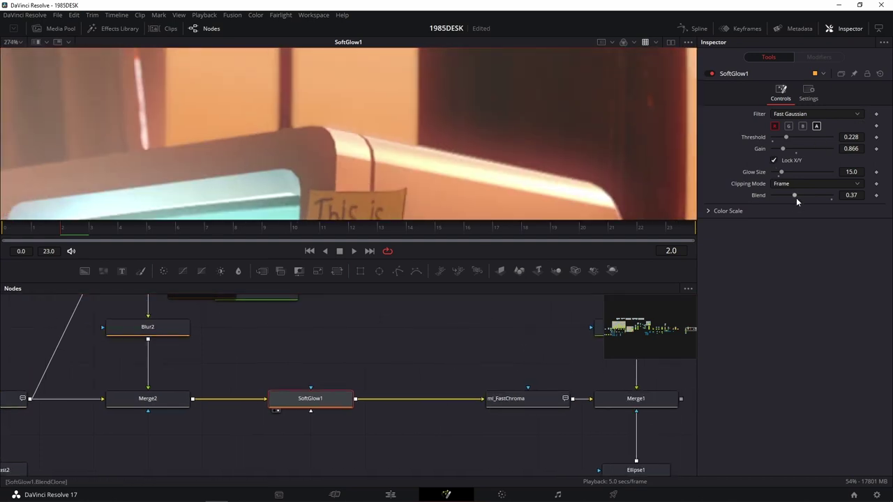
# Lower SoftGlow1's Blend to about 0.25 with the full frame in view
pyautogui.moveTo(795, 195); pyautogui.dragTo(799, 195)
pyautogui.hotkey('ctrl', 'f')
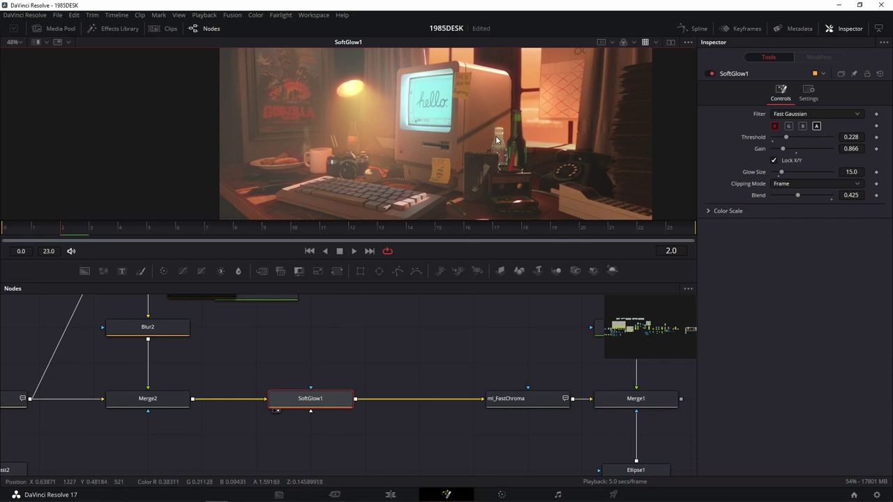
pyautogui.scroll(5, 509, 53)
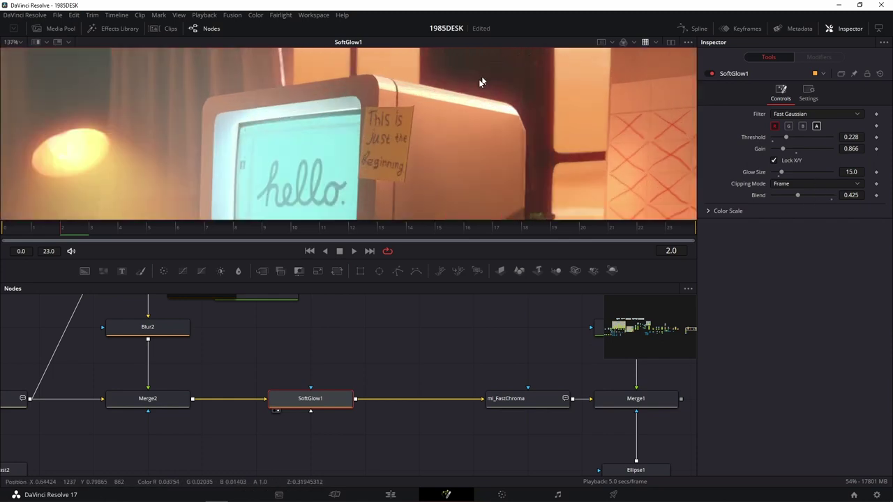
pyautogui.scroll(3, 480, 83)
pyautogui.click(798, 197)
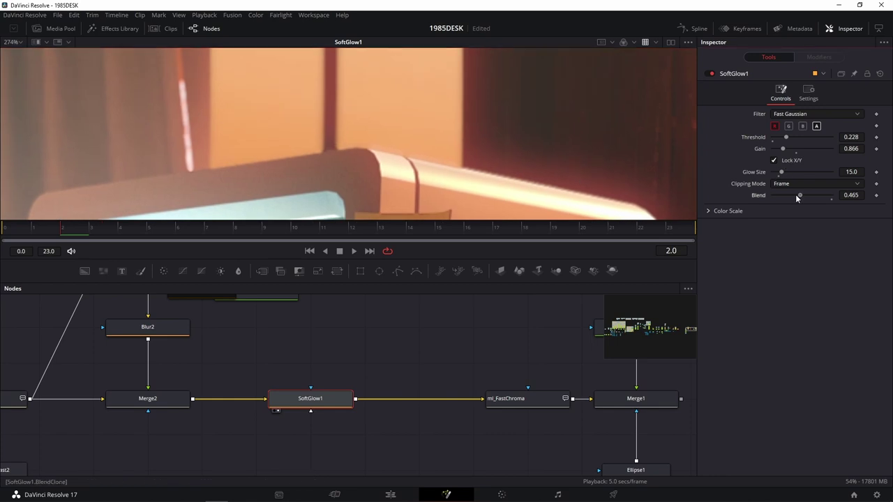
pyautogui.moveTo(798, 198); pyautogui.dragTo(785, 199)
# Show Merge1's final result fitted in the viewer
pyautogui.click(522, 398)
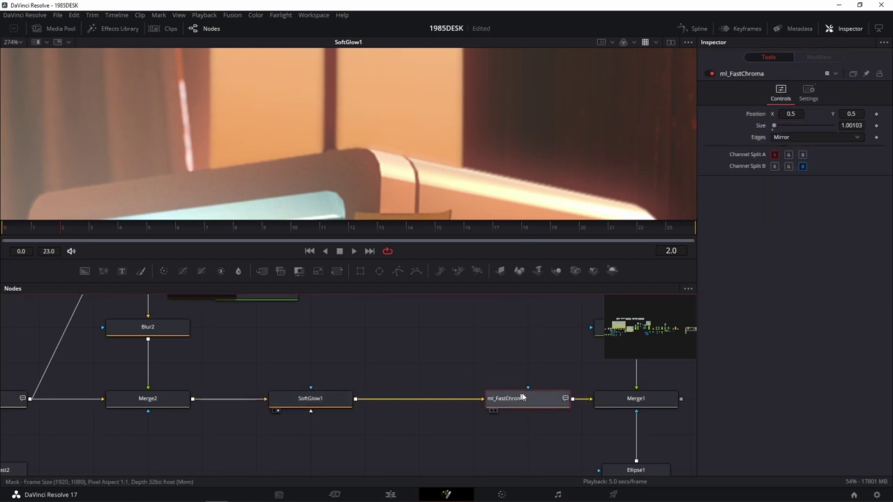
pyautogui.moveTo(584, 355); pyautogui.dragTo(355, 314)
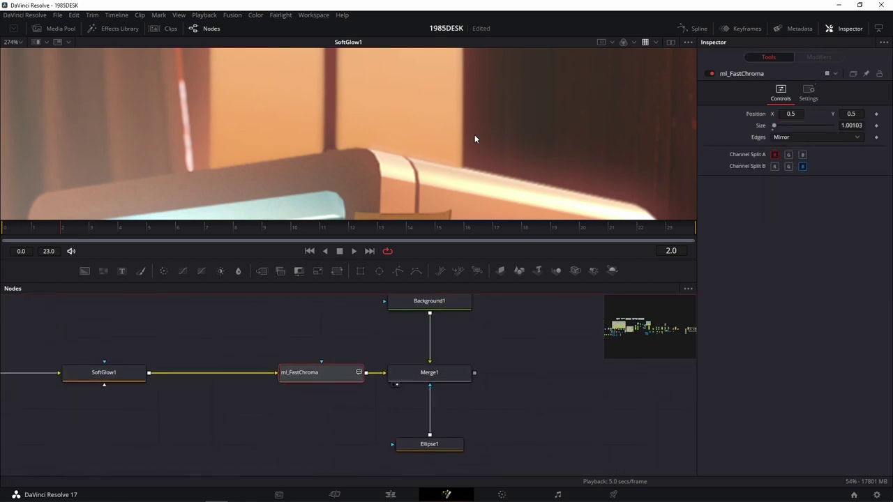
pyautogui.press('1')
pyautogui.hotkey('ctrl', 'f')
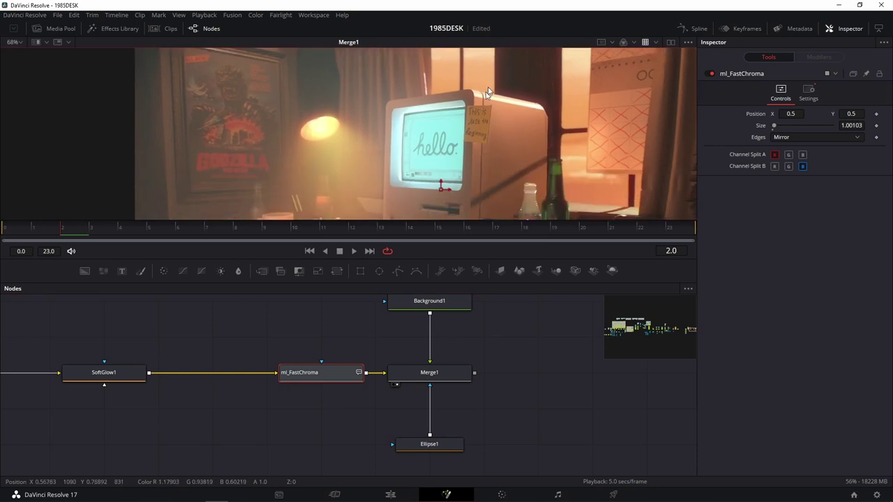
pyautogui.scroll(5, 489, 92)
pyautogui.scroll(-3, 481, 126)
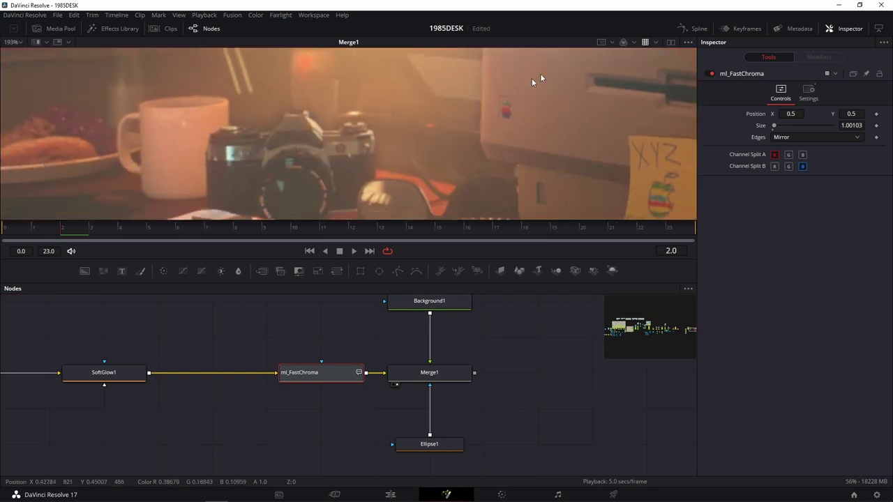
# Move Background2 off Bitmap3 and select Bitmap3
pyautogui.moveTo(279, 399)
pyautogui.mouseDown()
pyautogui.moveTo(473, 369)
pyautogui.moveTo(586, 335)
pyautogui.mouseUp()
pyautogui.scroll(3, 473, 368)
pyautogui.scroll(3, 488, 356)
pyautogui.click(458, 370)
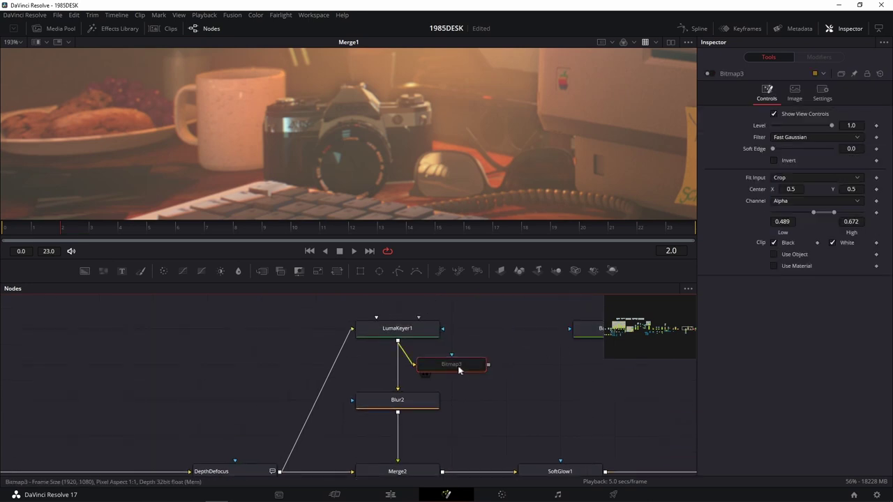
# Flip the viewer between Blur2's blurred output and Merge2's result, then select Merge2
pyautogui.press('1')
pyautogui.scroll(-2, 418, 381)
pyautogui.scroll(-3, 416, 377)
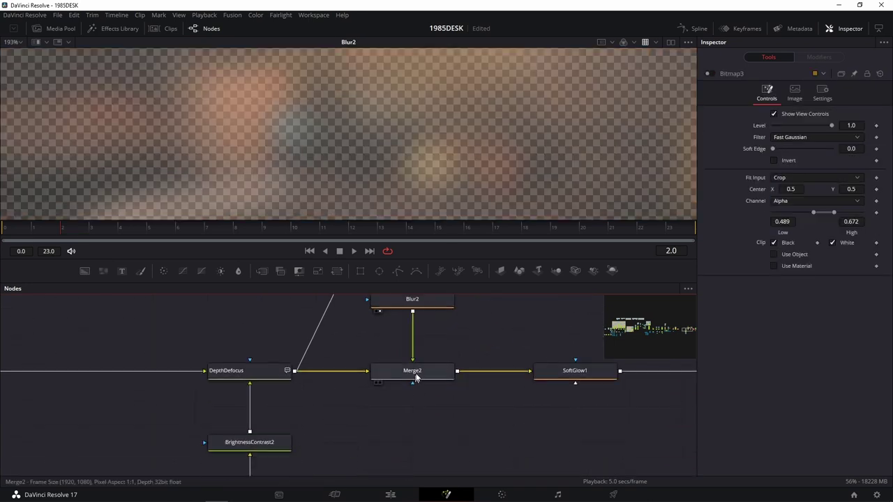
pyautogui.press('1')
pyautogui.scroll(2, 468, 319)
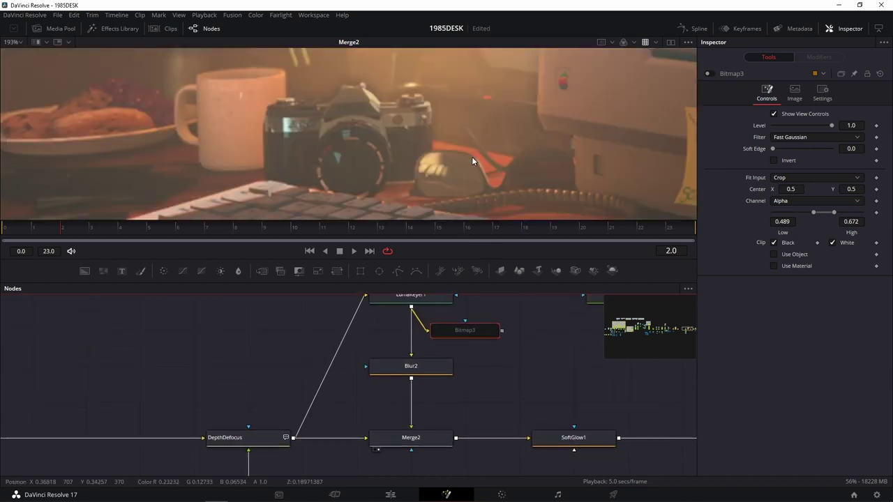
pyautogui.scroll(2, 400, 130)
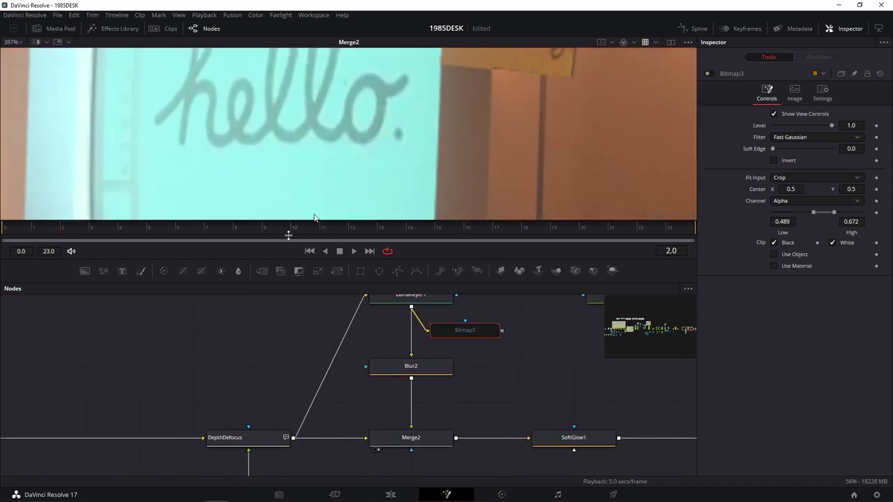
pyautogui.scroll(-2, 314, 218)
pyautogui.scroll(-2, 307, 184)
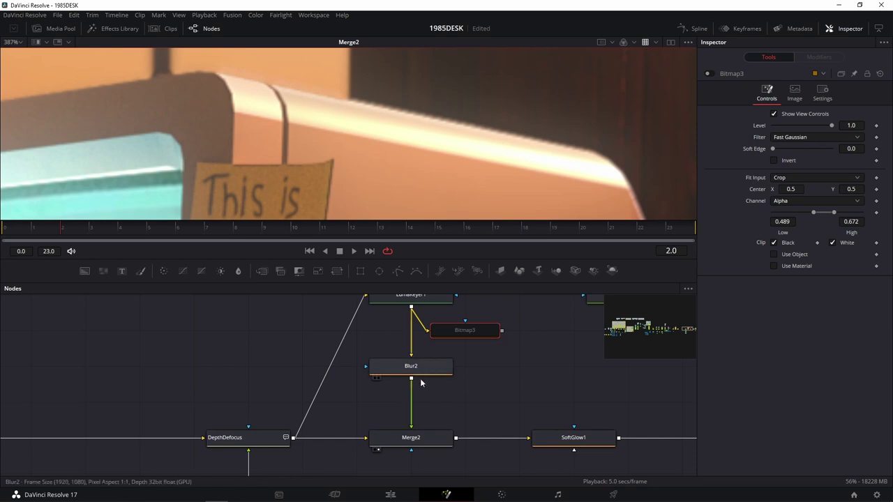
pyautogui.press('1')
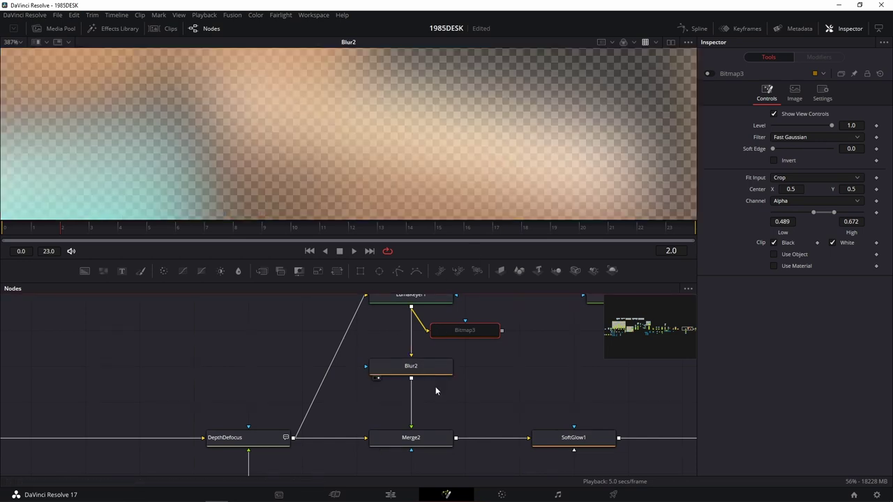
pyautogui.press('1')
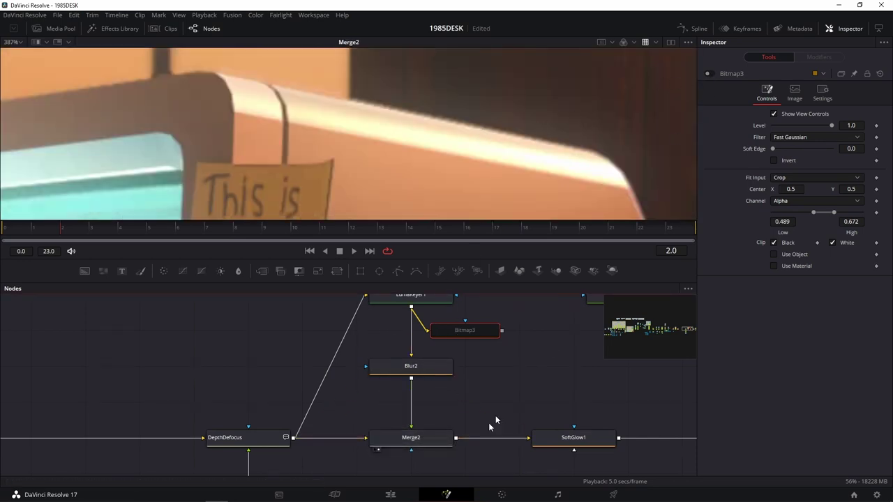
pyautogui.click(425, 441)
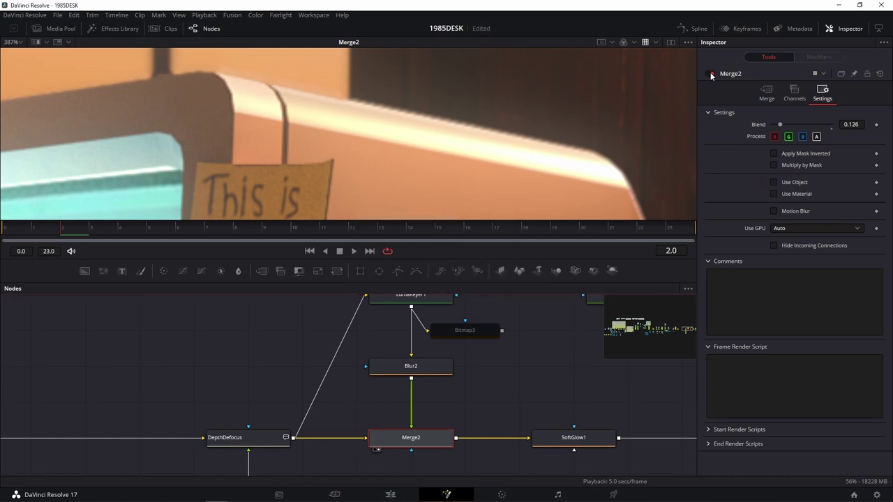
# Bypass Merge2 briefly to compare, then delete the Bitmap3 mask
pyautogui.click(711, 73)
pyautogui.click(711, 74)
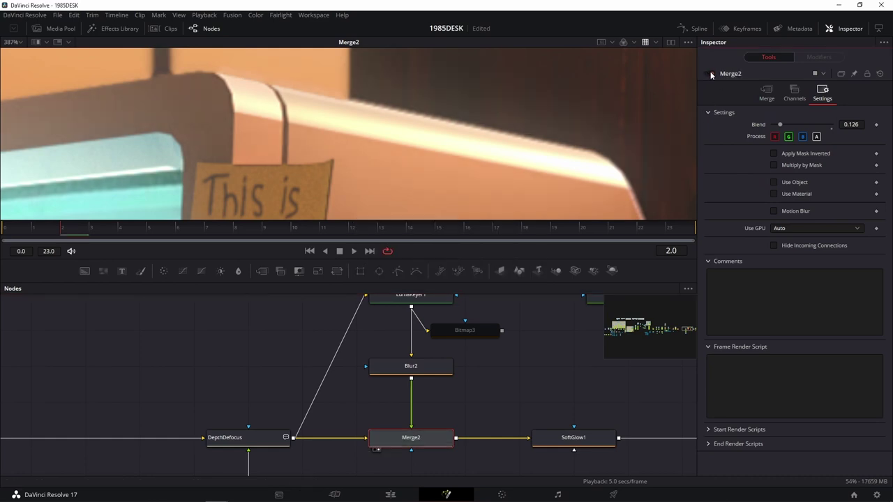
pyautogui.scroll(-3, 459, 382)
pyautogui.click(462, 354)
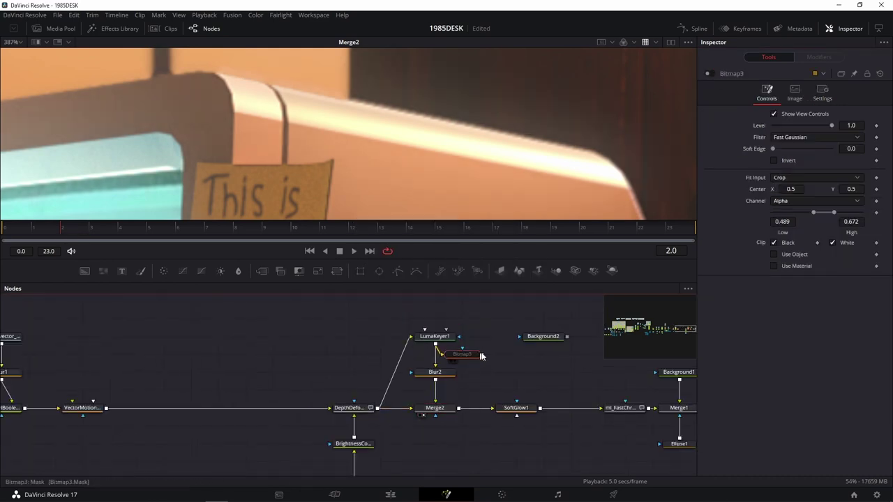
pyautogui.press('Delete')
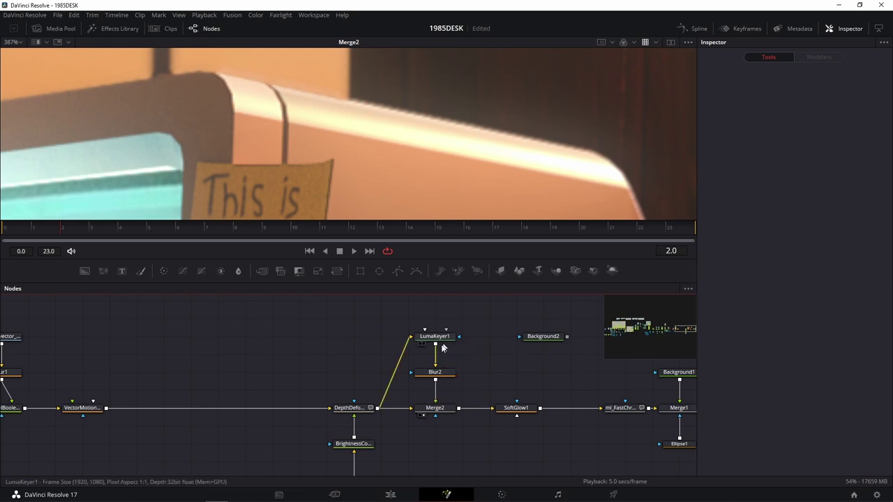
# Wrap LumaKeyer1, Blur2 and Merge2 in a new underlay and enlarge it upward
pyautogui.moveTo(467, 318); pyautogui.dragTo(399, 441)
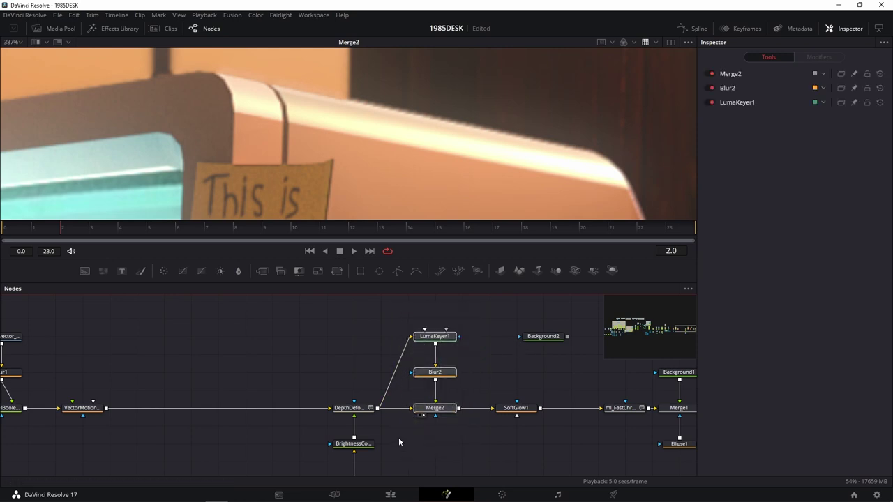
pyautogui.hotkey('shift', 'space')
pyautogui.write('unde')
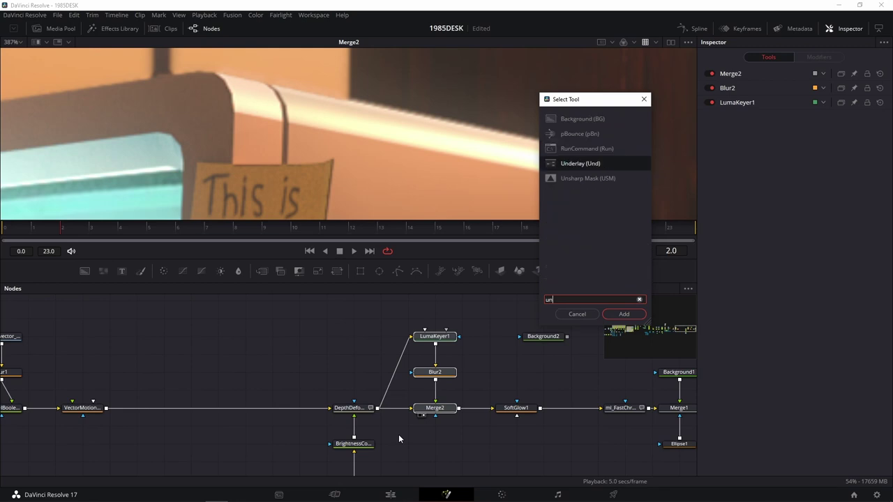
pyautogui.click(624, 314)
pyautogui.scroll(1, 459, 328)
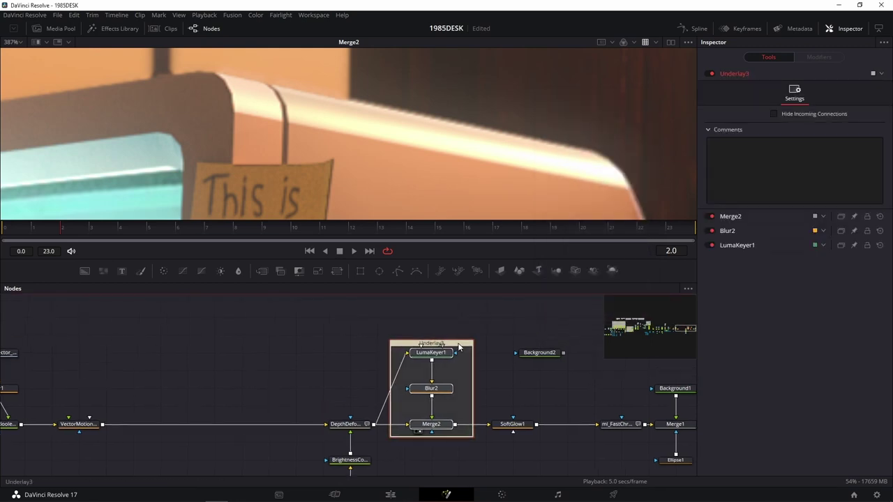
pyautogui.moveTo(459, 332); pyautogui.dragTo(462, 317)
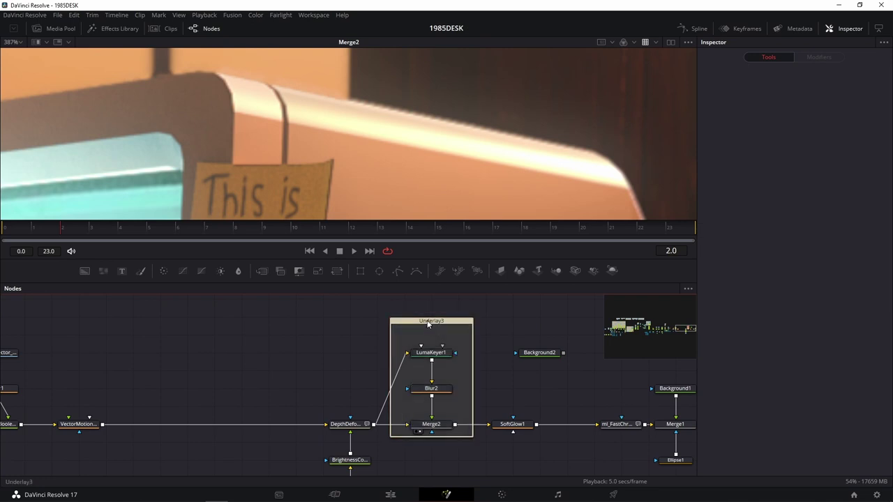
pyautogui.click(488, 318)
# Rename the underlay 'SphericalABB', keeping the inner nodes' original names
pyautogui.hscroll(-3, 478, 335)
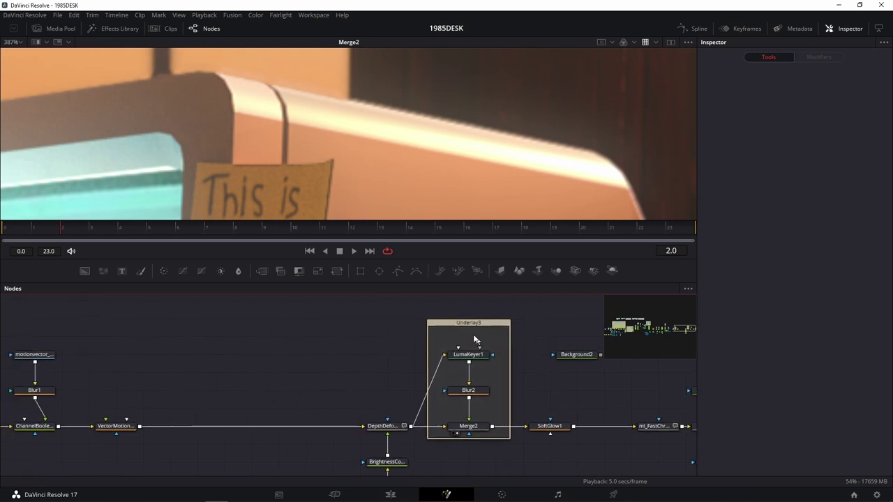
pyautogui.click(472, 324)
pyautogui.press('F2')
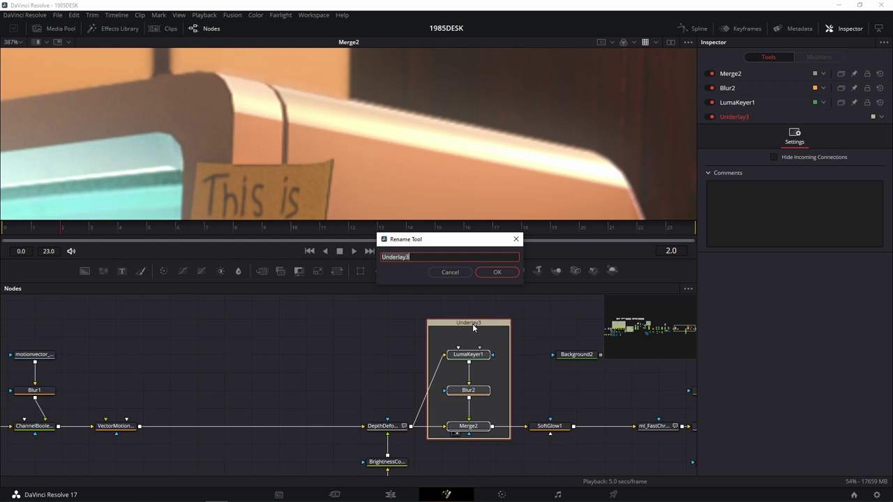
pyautogui.write('Sp')
pyautogui.write('herical')
pyautogui.write(' ABB')
pyautogui.click(508, 274)
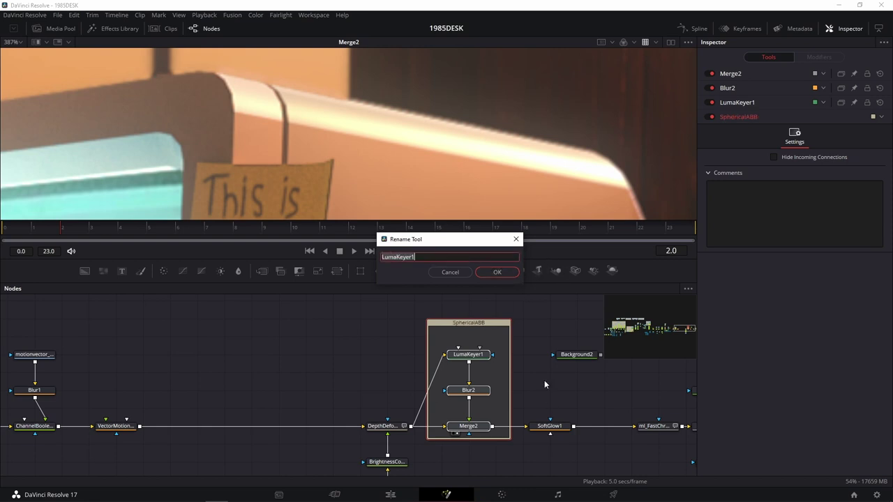
pyautogui.click(450, 272)
pyautogui.click(451, 272)
pyautogui.click(450, 272)
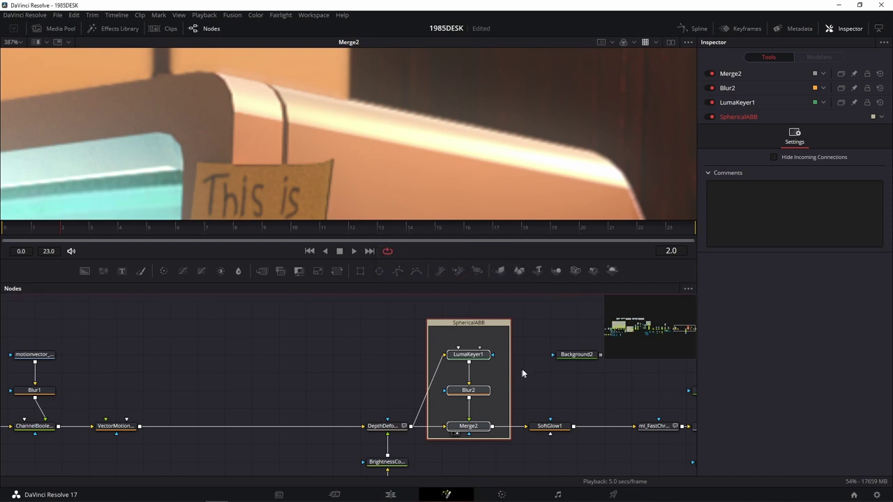
pyautogui.moveTo(522, 373); pyautogui.dragTo(425, 335)
pyautogui.click(438, 399)
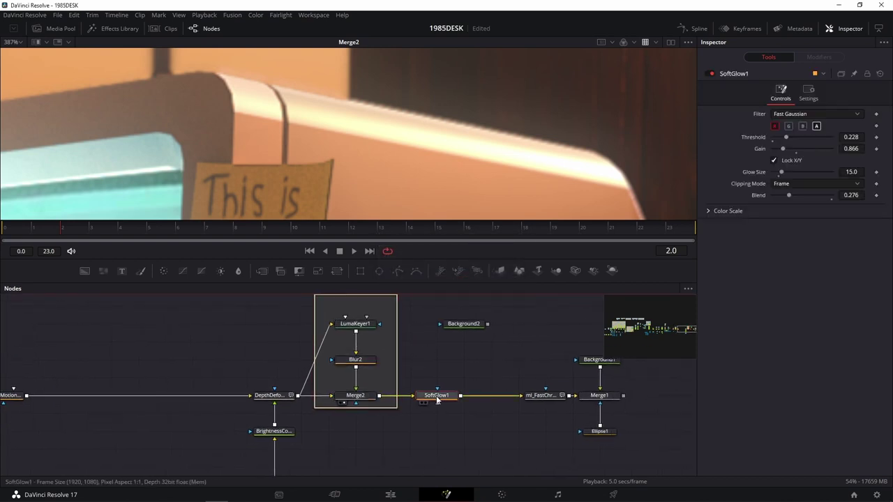
# Wrap SoftGlow1 in a new underlay and resize its box around the node
pyautogui.hotkey('shift', 'space')
pyautogui.write('unde')
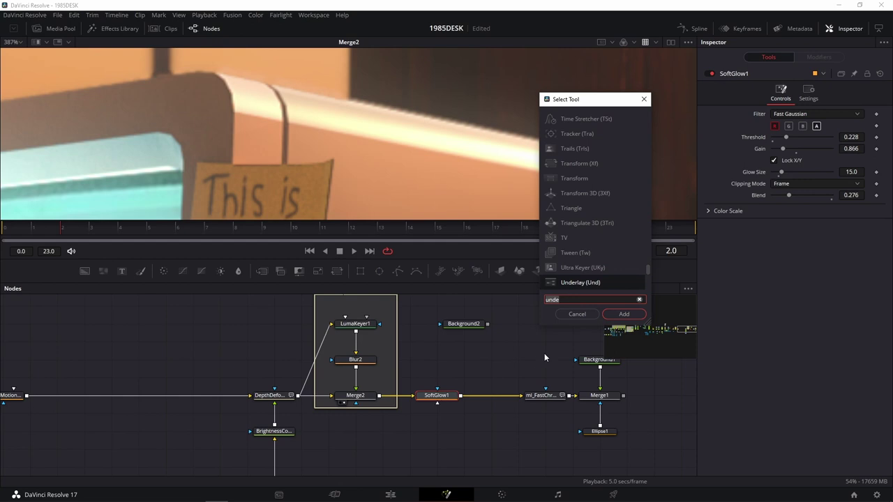
pyautogui.press('Return')
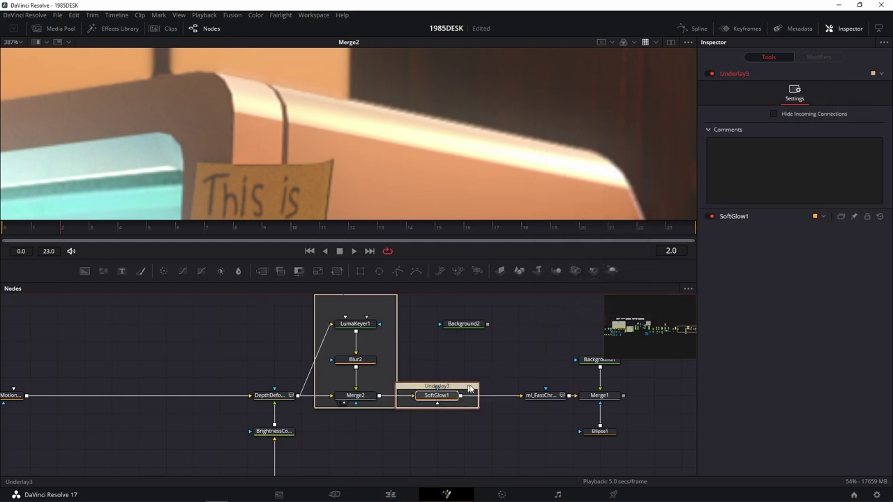
pyautogui.moveTo(469, 389)
pyautogui.mouseDown()
pyautogui.moveTo(486, 388)
pyautogui.moveTo(475, 355)
pyautogui.mouseUp()
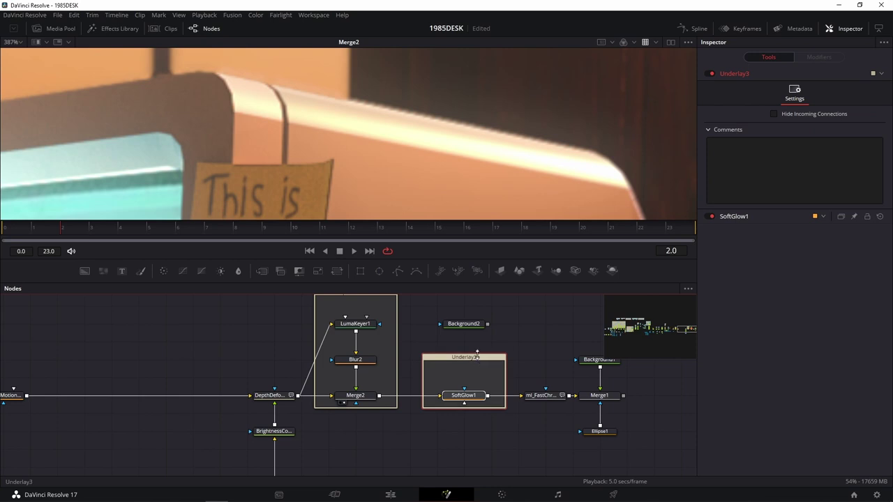
pyautogui.click(489, 410)
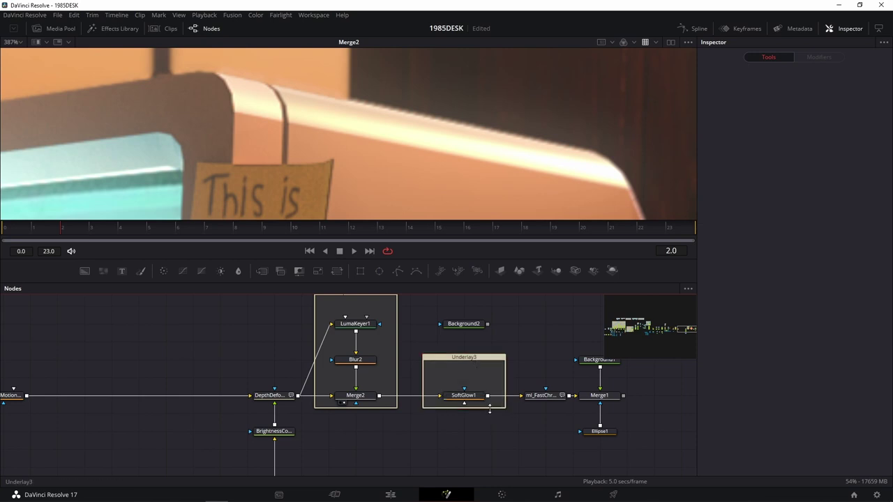
pyautogui.moveTo(489, 410); pyautogui.dragTo(490, 418)
pyautogui.moveTo(488, 353); pyautogui.dragTo(488, 373)
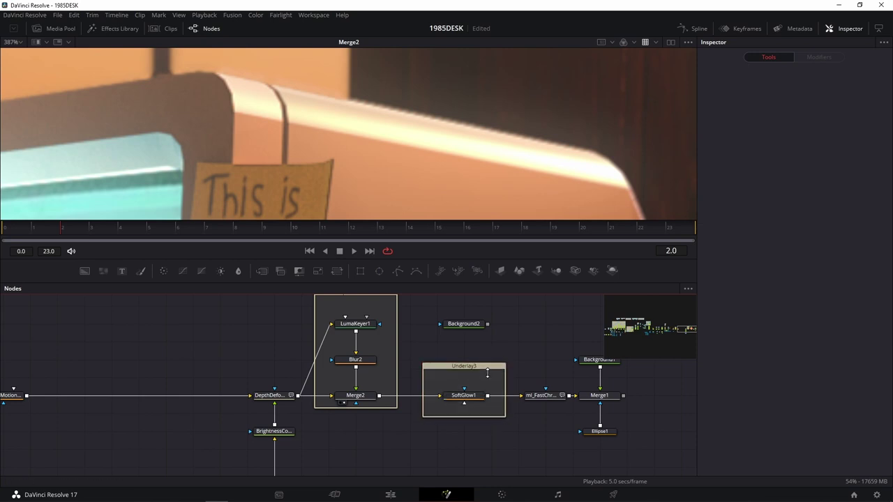
# Rename the SoftGlow1 underlay to 'RedHalation'
pyautogui.click(467, 369)
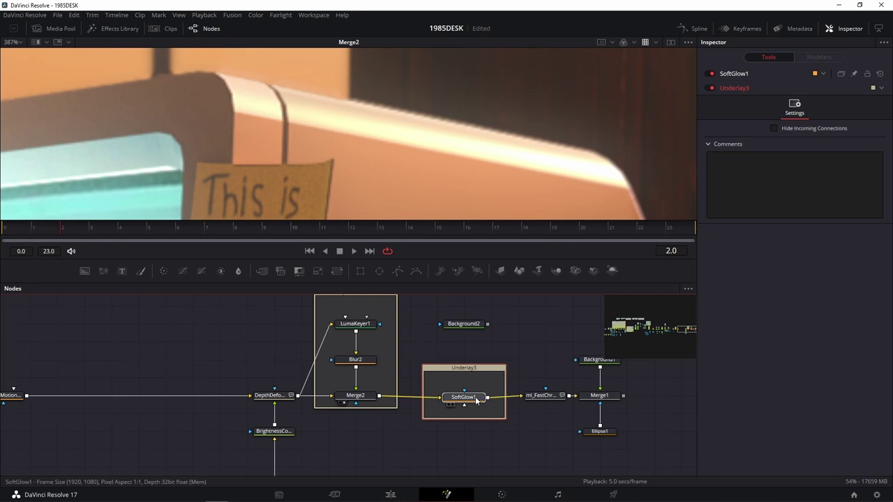
pyautogui.moveTo(473, 365); pyautogui.dragTo(472, 364)
pyautogui.click(472, 364)
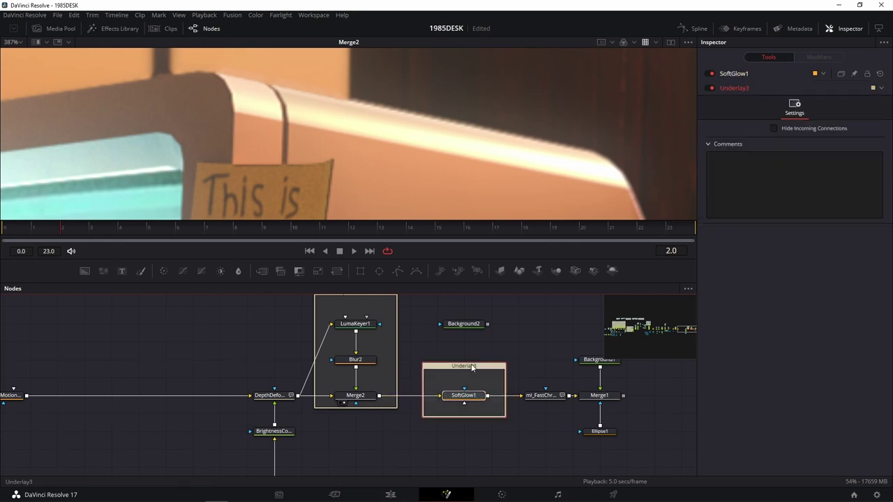
pyautogui.click(489, 365)
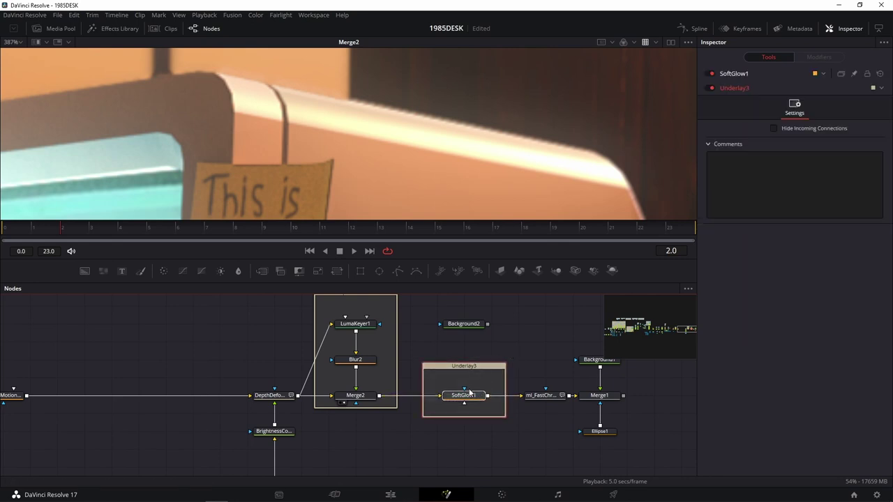
pyautogui.press('F2')
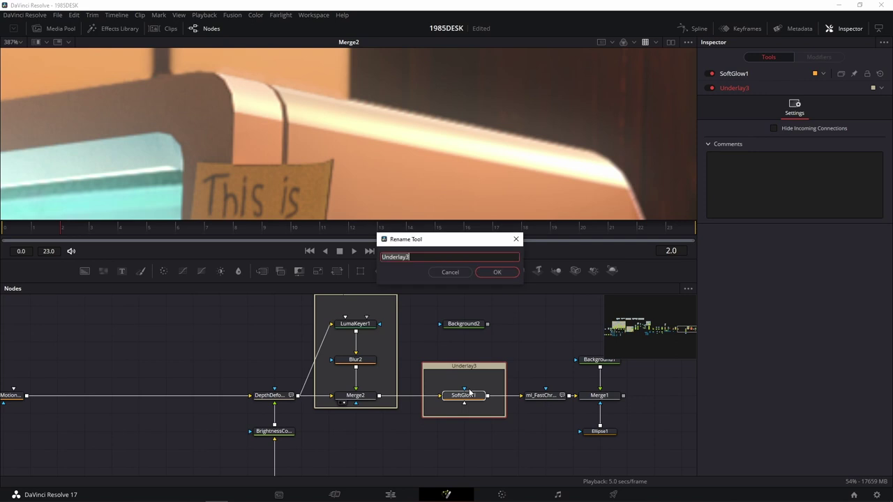
pyautogui.write('H')
pyautogui.press('Return')
# Move Merge1, Ellipse1 and Background1 further right in the node graph
pyautogui.moveTo(523, 375); pyautogui.dragTo(449, 358)
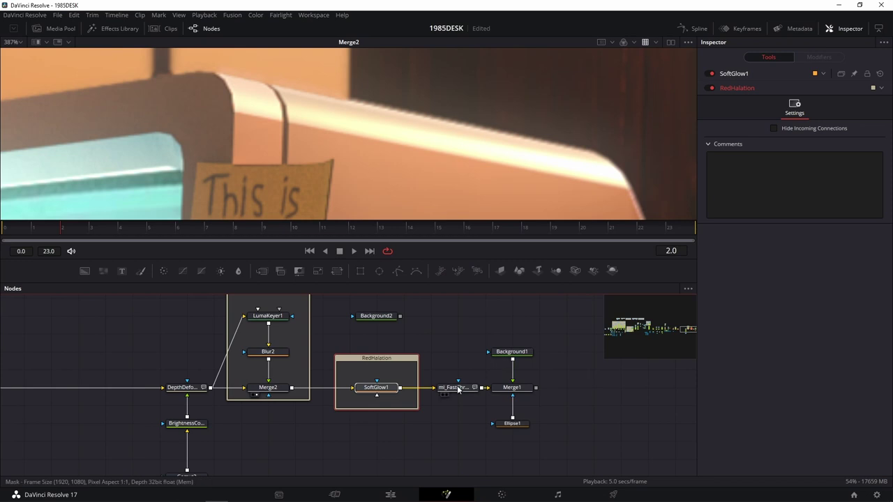
pyautogui.click(459, 388)
pyautogui.moveTo(552, 334); pyautogui.dragTo(491, 454)
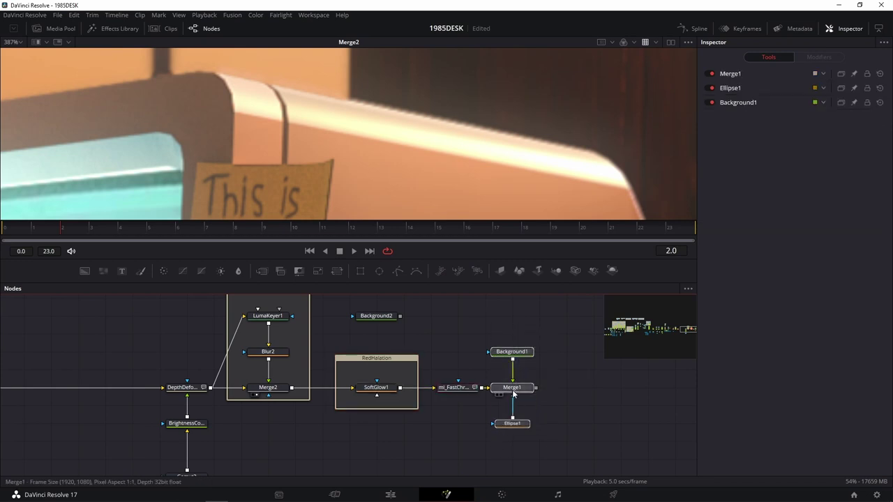
pyautogui.moveTo(512, 391); pyautogui.dragTo(593, 391)
pyautogui.moveTo(454, 388); pyautogui.dragTo(486, 388)
pyautogui.click(486, 388)
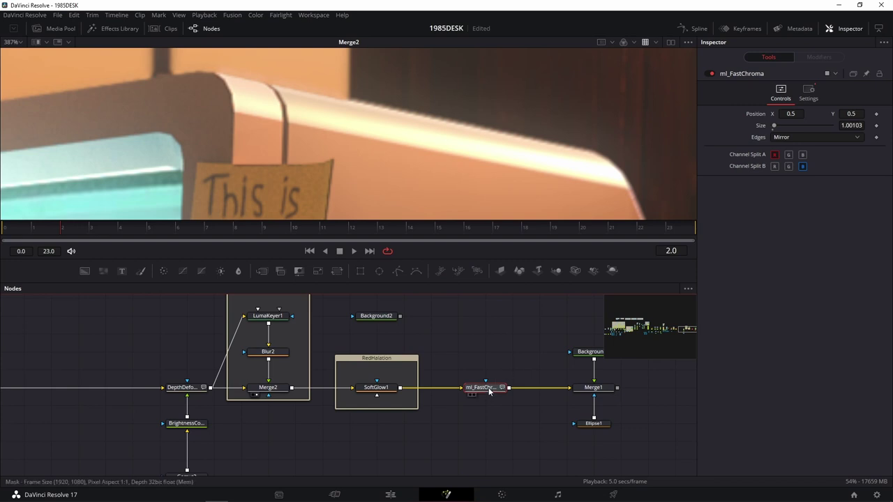
# Wrap ml_FastChroma in a new underlay and resize the box to fit it
pyautogui.hotkey('shift', 'space')
pyautogui.write('unde')
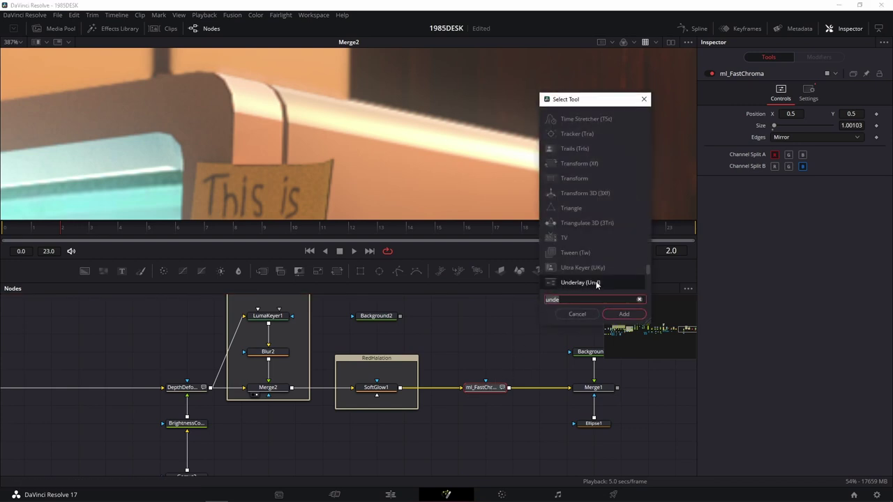
pyautogui.click(622, 314)
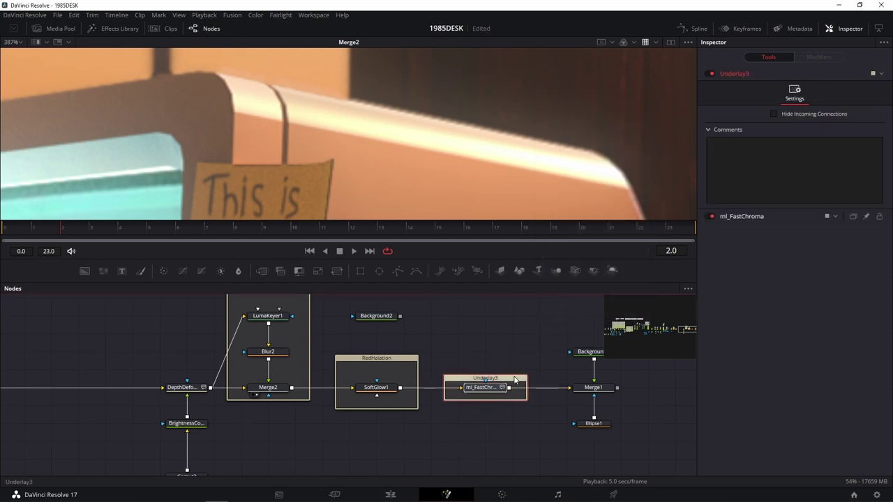
pyautogui.moveTo(515, 376); pyautogui.dragTo(515, 348)
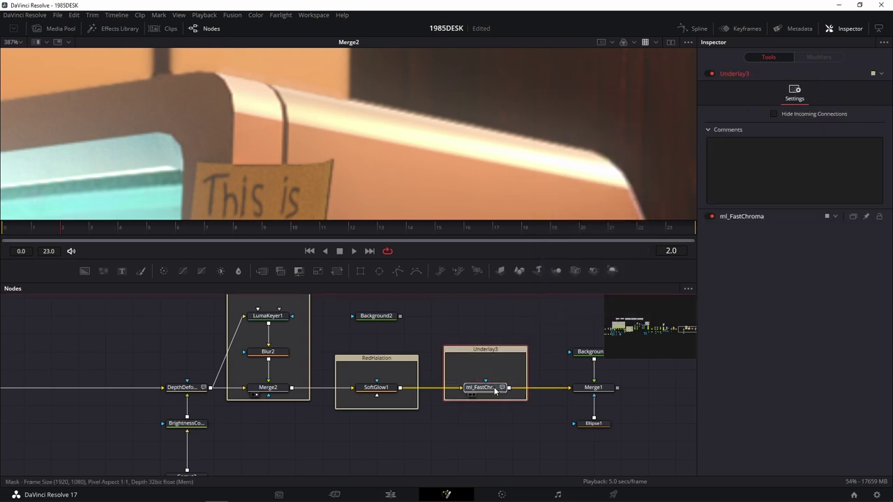
pyautogui.moveTo(502, 401); pyautogui.dragTo(502, 409)
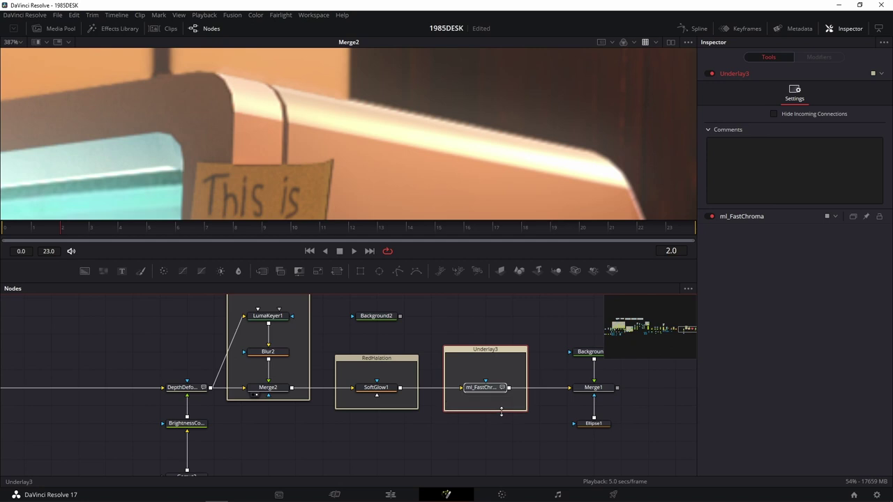
pyautogui.moveTo(501, 347); pyautogui.dragTo(502, 355)
# Rename the ml_FastChroma underlay to 'ChromaticABB'
pyautogui.click(502, 356)
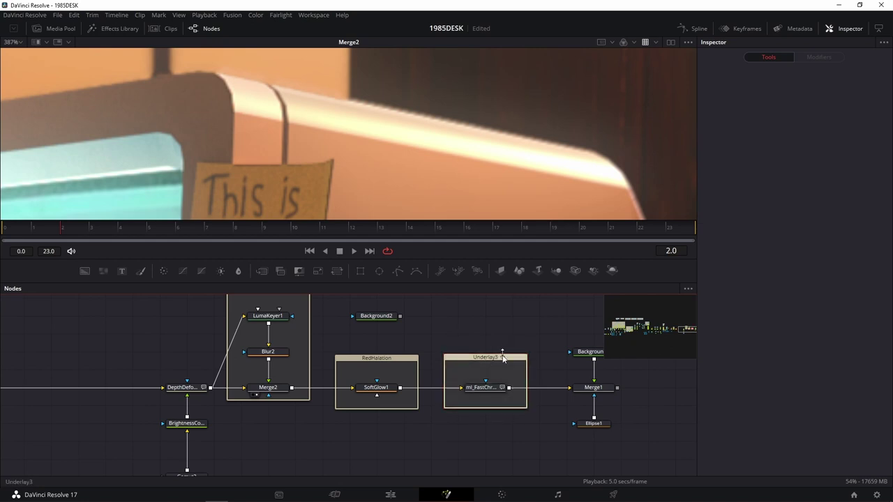
pyautogui.click(502, 358)
pyautogui.press('F2')
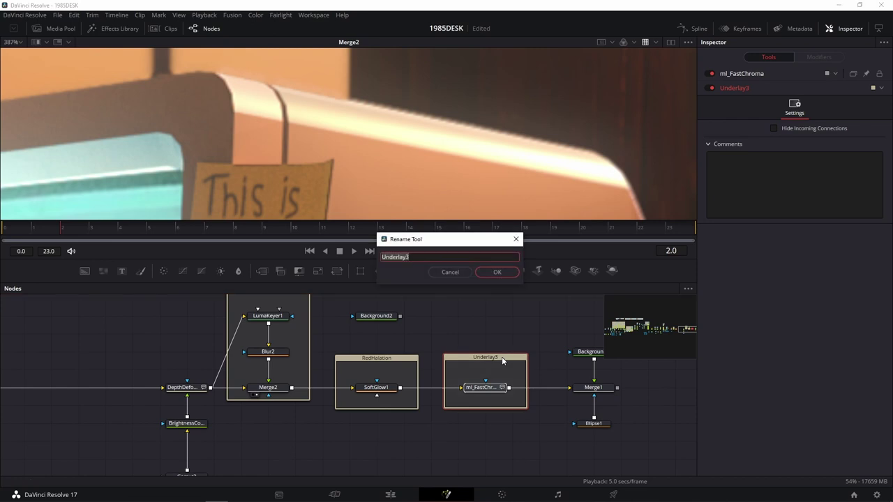
pyautogui.write('Chr')
pyautogui.write('omatic A')
pyautogui.write('BB')
pyautogui.press('Return')
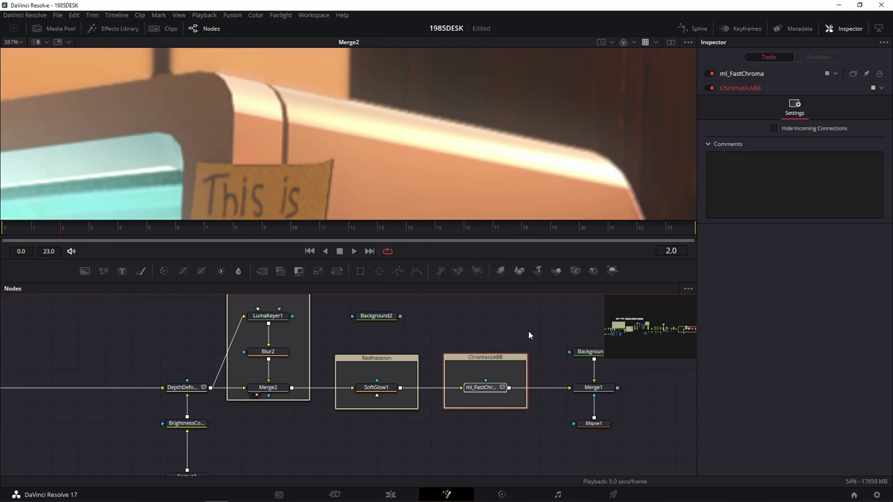
pyautogui.click(528, 331)
pyautogui.scroll(3, 488, 329)
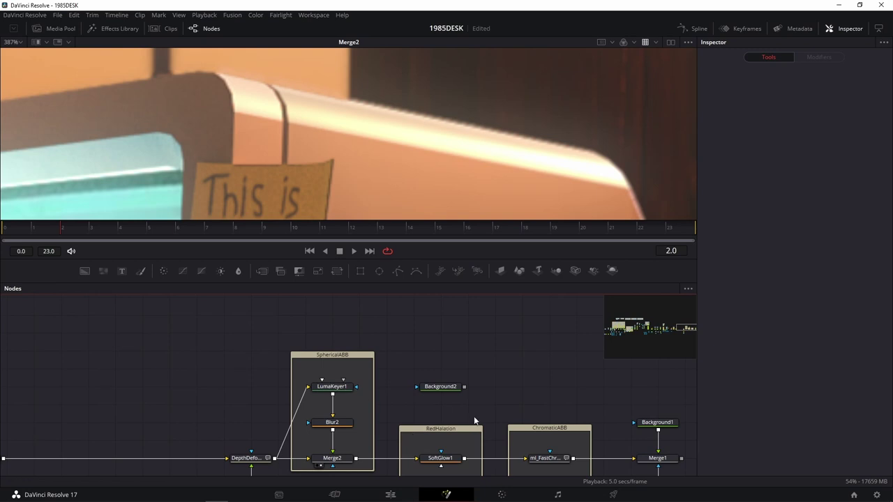
# Wrap Background1, Merge1 and Ellipse1 in a new underlay and enlarge it upward
pyautogui.moveTo(473, 416); pyautogui.dragTo(355, 376)
pyautogui.moveTo(485, 390); pyautogui.dragTo(419, 344)
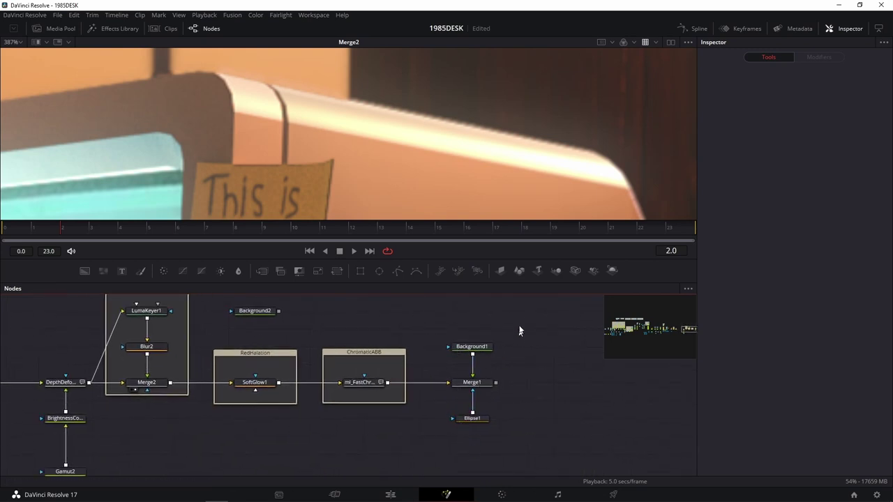
pyautogui.moveTo(520, 314); pyautogui.dragTo(443, 462)
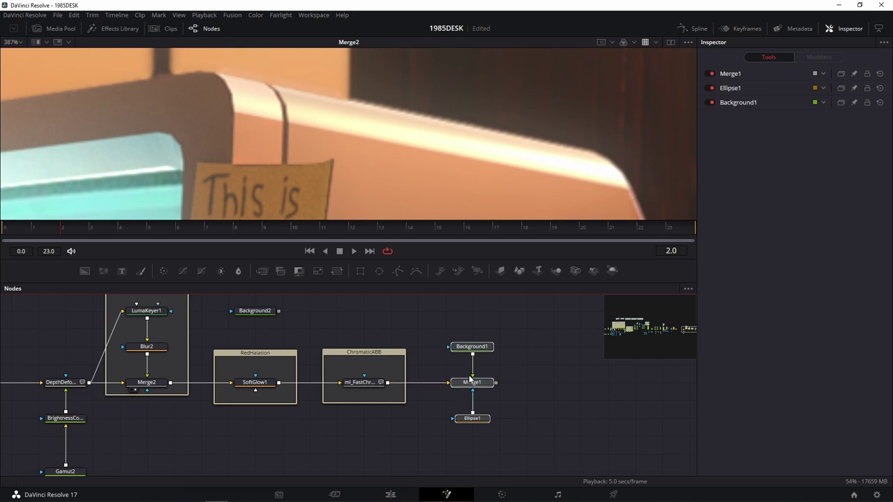
pyautogui.hotkey('shift', 'space')
pyautogui.write('Underlay')
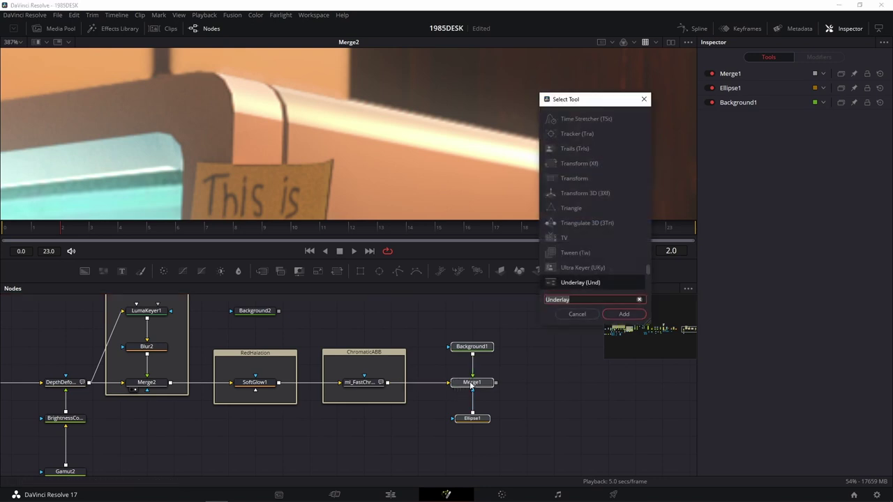
pyautogui.press('Return')
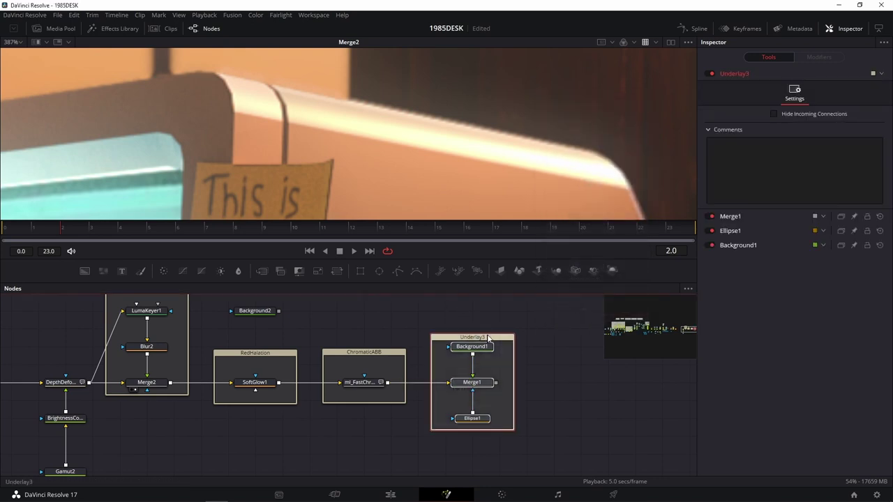
pyautogui.moveTo(492, 337); pyautogui.dragTo(487, 331)
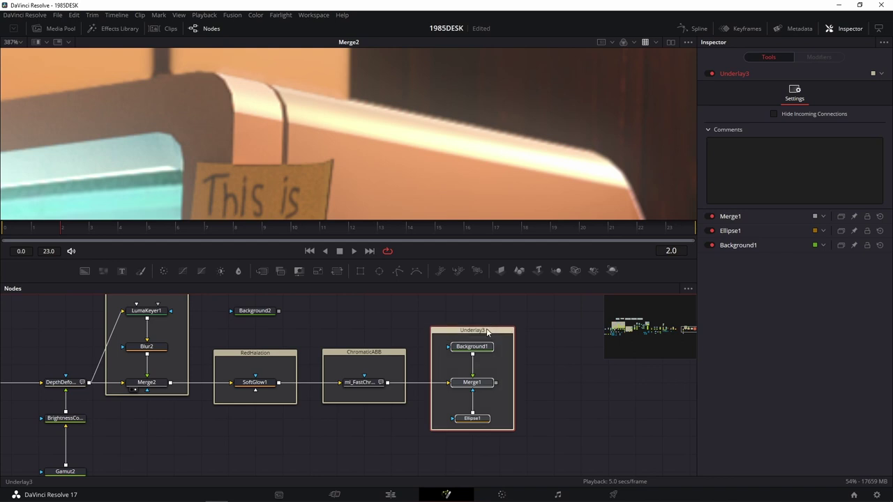
# Select the new underlay, then dismiss the rename prompts and colour choices without changes
pyautogui.click(530, 318)
pyautogui.click(501, 332)
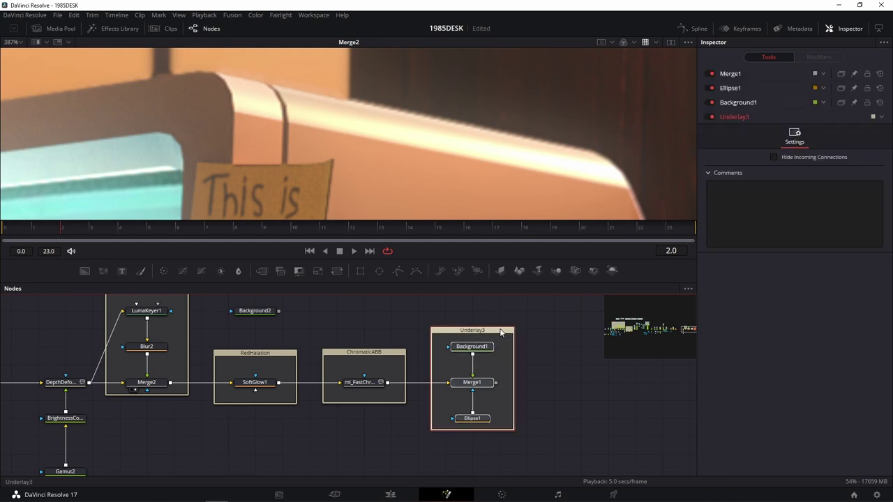
pyautogui.press('F2')
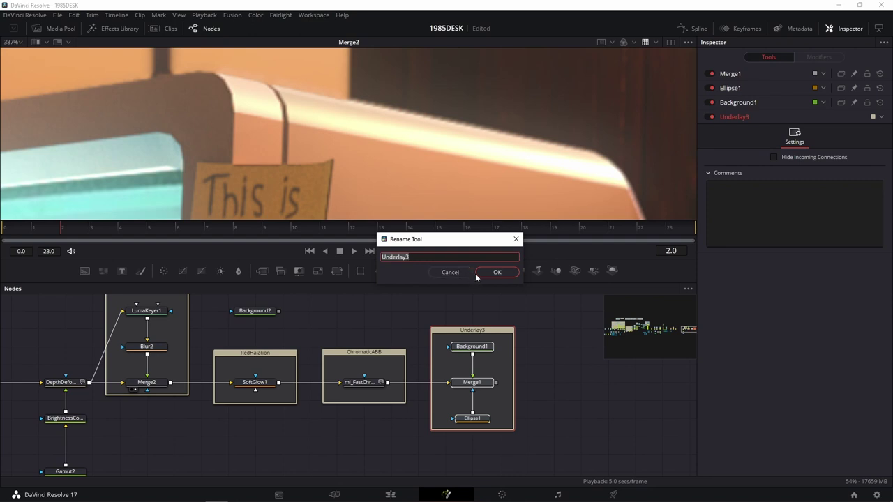
pyautogui.click(457, 273)
pyautogui.click(451, 272)
pyautogui.write('Merge1')
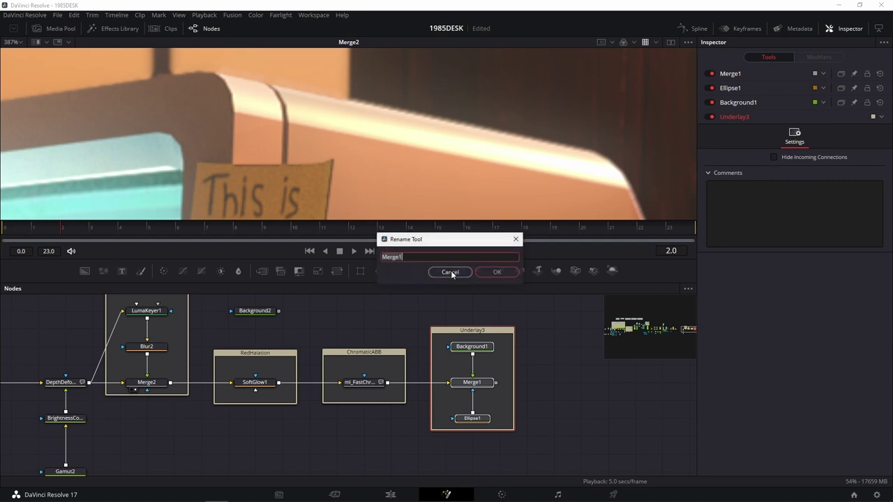
pyautogui.click(452, 273)
pyautogui.click(452, 273)
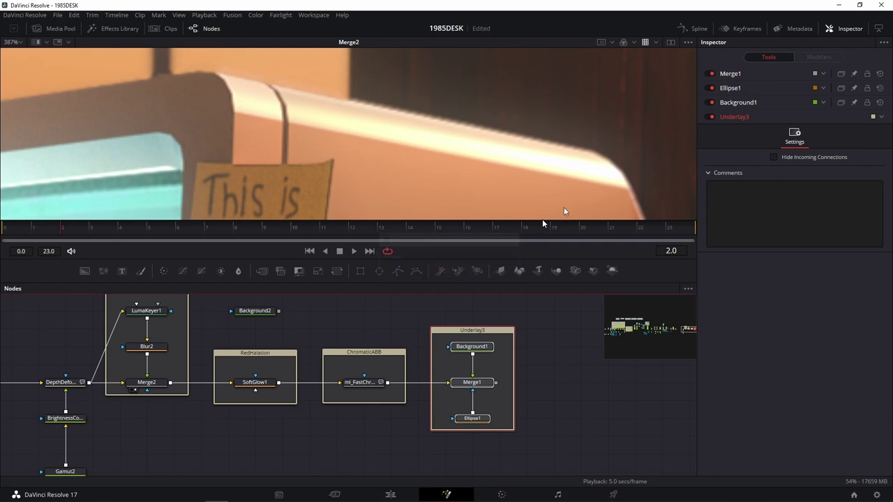
pyautogui.click(882, 117)
pyautogui.click(789, 117)
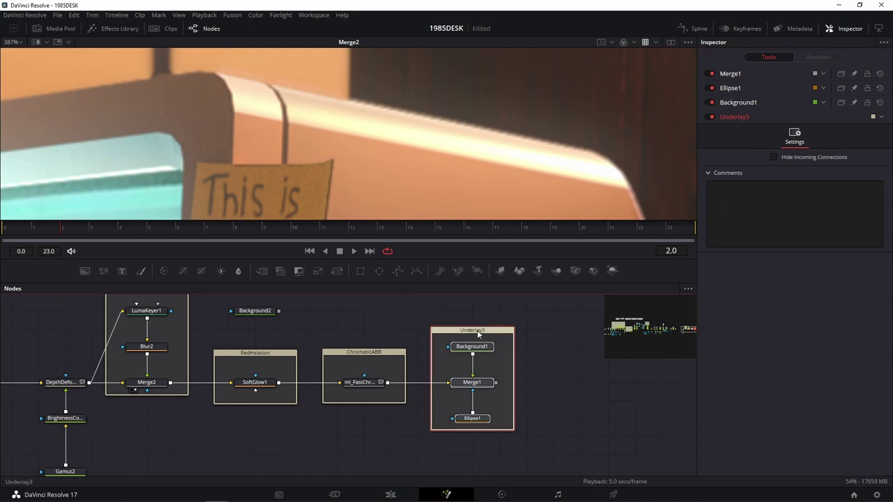
# Rename the underlay to 'Vignette', skipping the rename prompts for the other nodes
pyautogui.press('F2')
pyautogui.write('V')
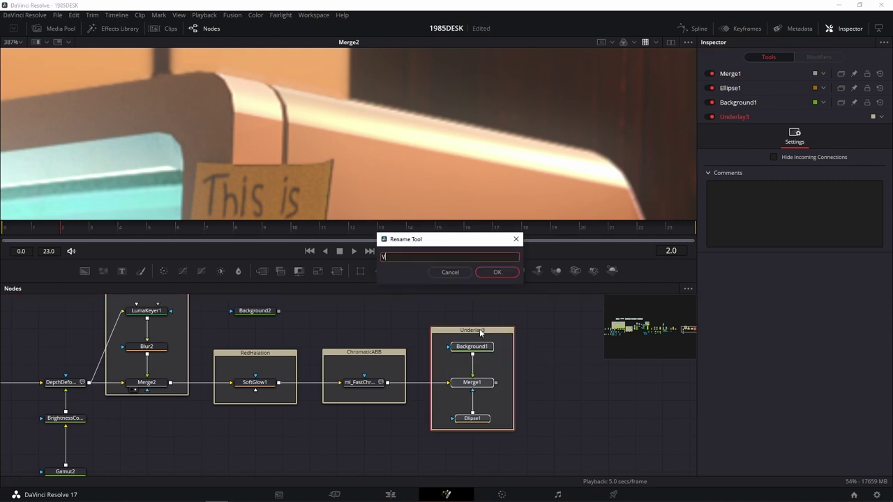
pyautogui.write('ignett')
pyautogui.write('r')
pyautogui.press('BackSpace')
pyautogui.write('e')
pyautogui.click(513, 272)
pyautogui.click(446, 273)
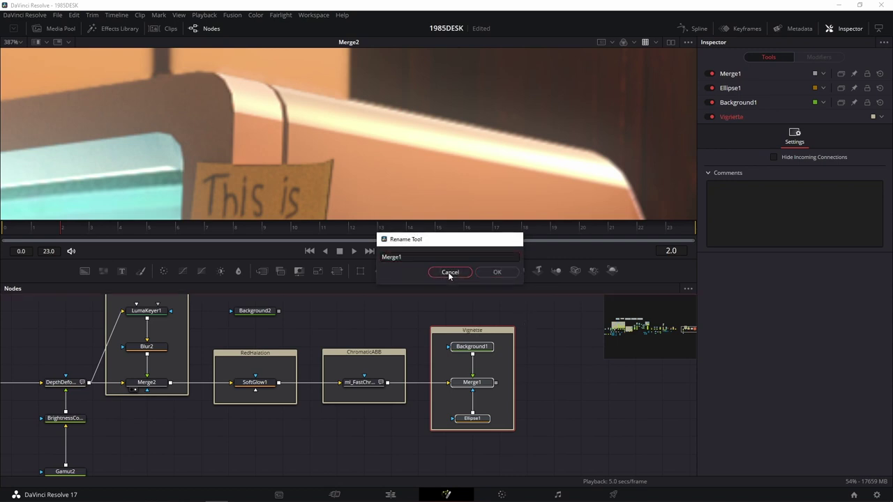
pyautogui.click(448, 272)
pyautogui.click(554, 362)
# Delete the unused Background2 node and nudge the DepthDefocus column slightly left
pyautogui.moveTo(555, 362); pyautogui.dragTo(661, 420)
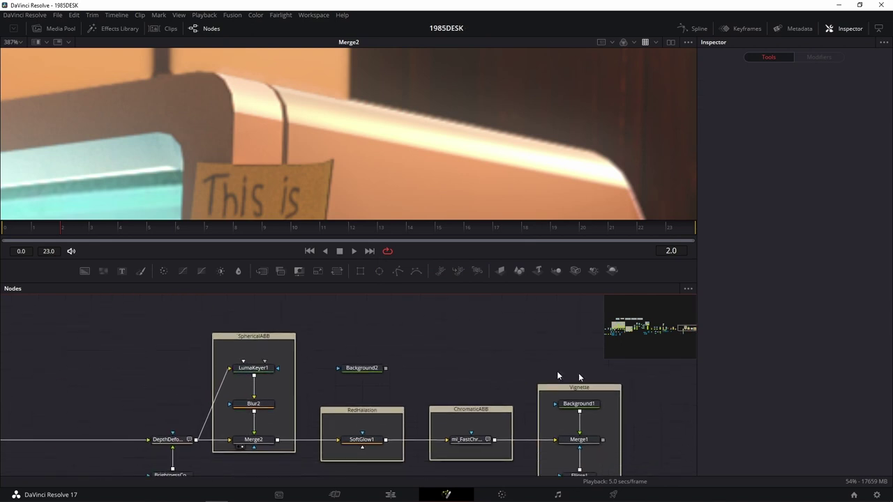
pyautogui.moveTo(433, 335); pyautogui.dragTo(342, 377)
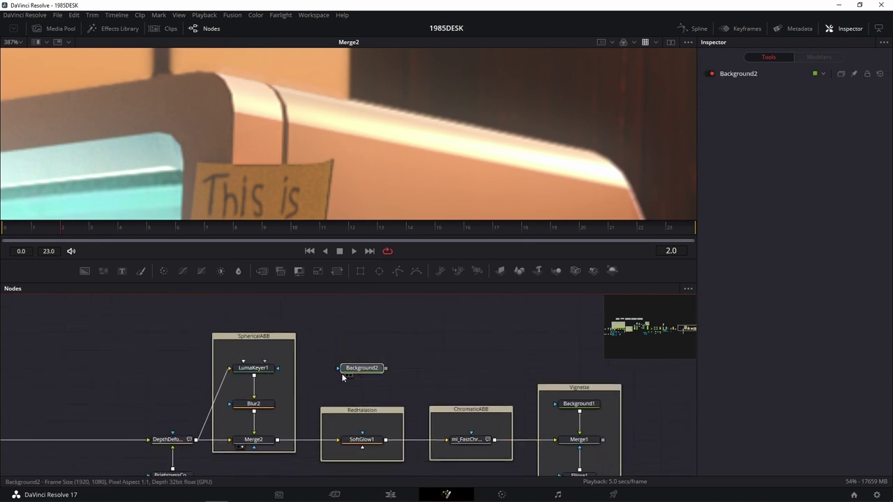
pyautogui.press('Delete')
pyautogui.scroll(-2, 342, 373)
pyautogui.scroll(-3, 340, 375)
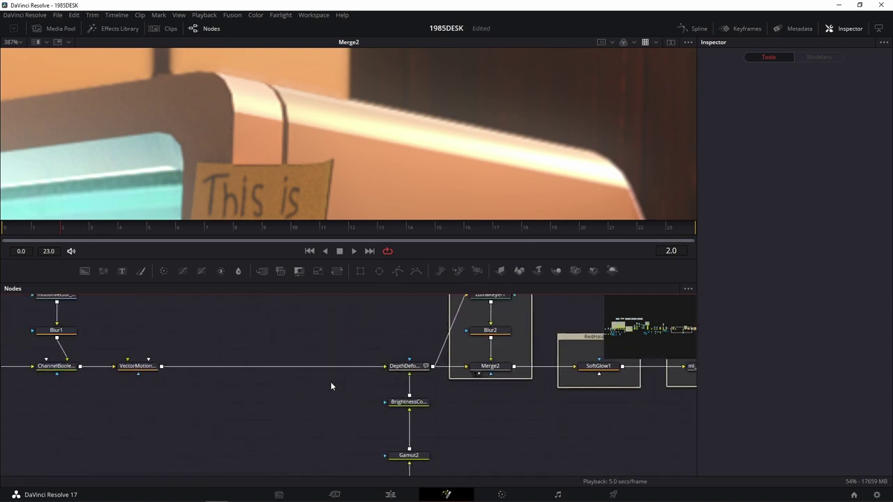
pyautogui.scroll(-1, 325, 405)
pyautogui.scroll(-2, 325, 407)
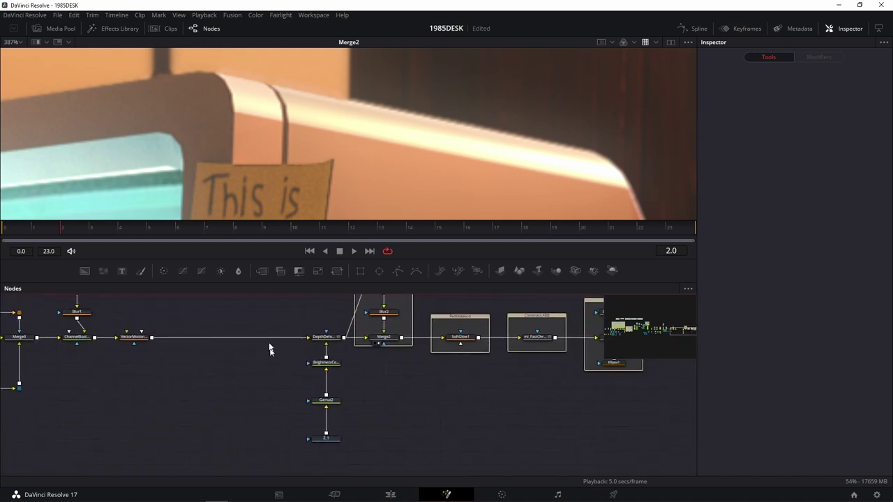
pyautogui.moveTo(287, 321); pyautogui.dragTo(346, 450)
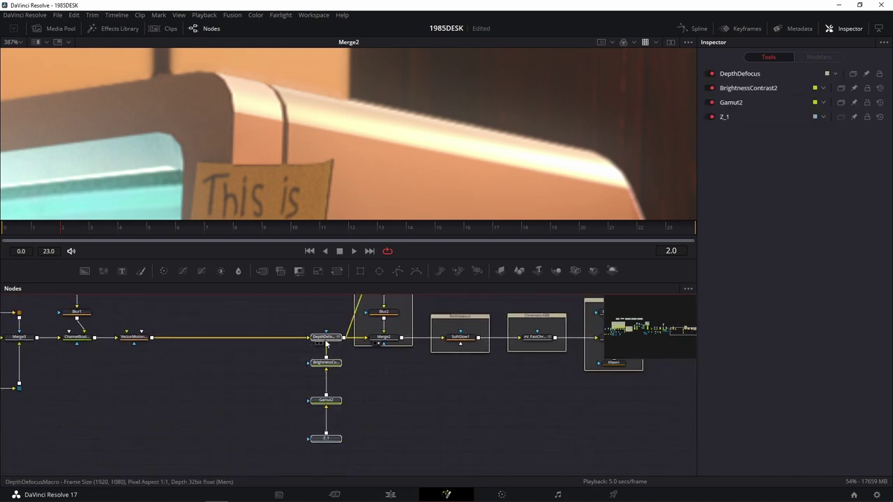
pyautogui.moveTo(326, 337); pyautogui.dragTo(307, 337)
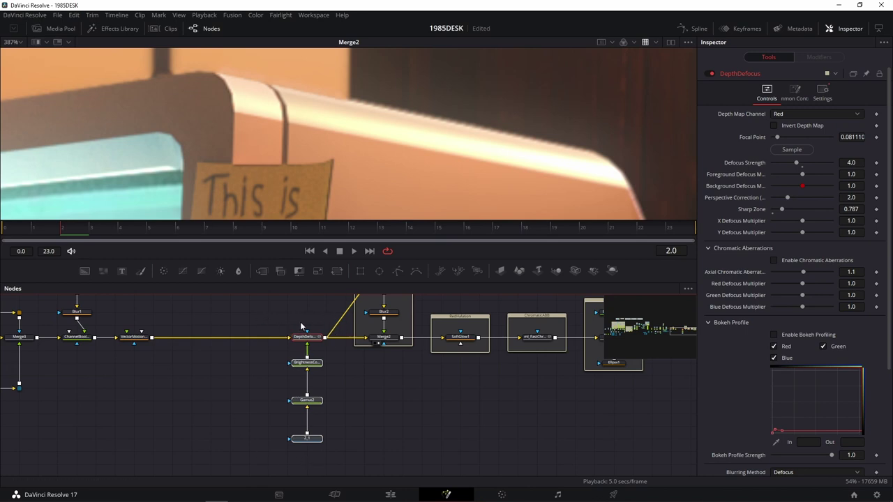
# Wrap DepthDefocus, BrightnessContrast2, Gamut2 and Z_1 in a new underlay, enlarged to show its label
pyautogui.moveTo(280, 320); pyautogui.dragTo(324, 456)
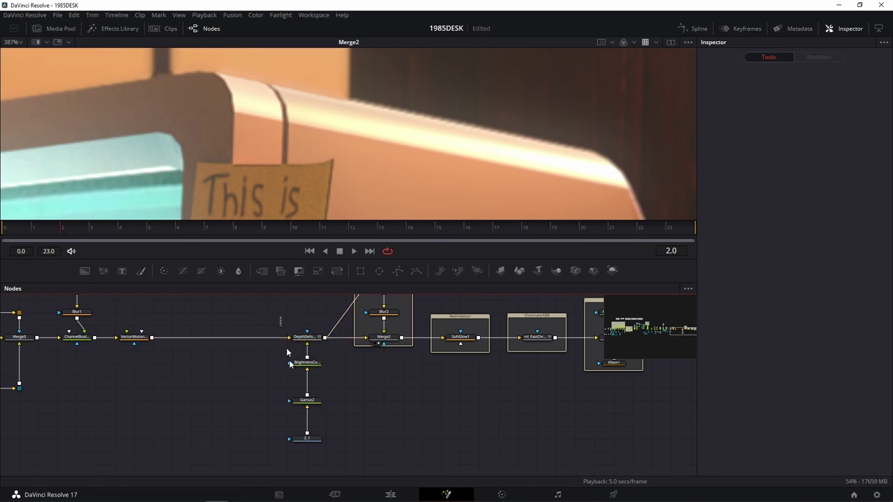
pyautogui.hotkey('shift', 'space')
pyautogui.write('Underlay')
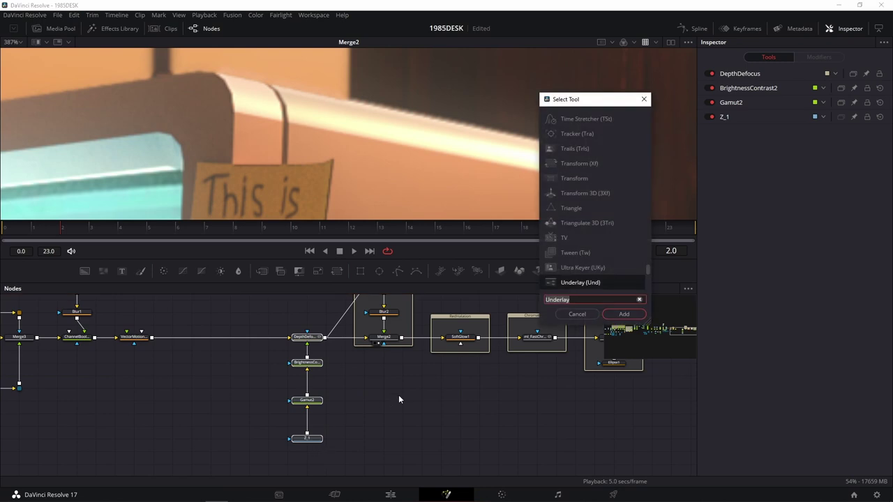
pyautogui.press('Return')
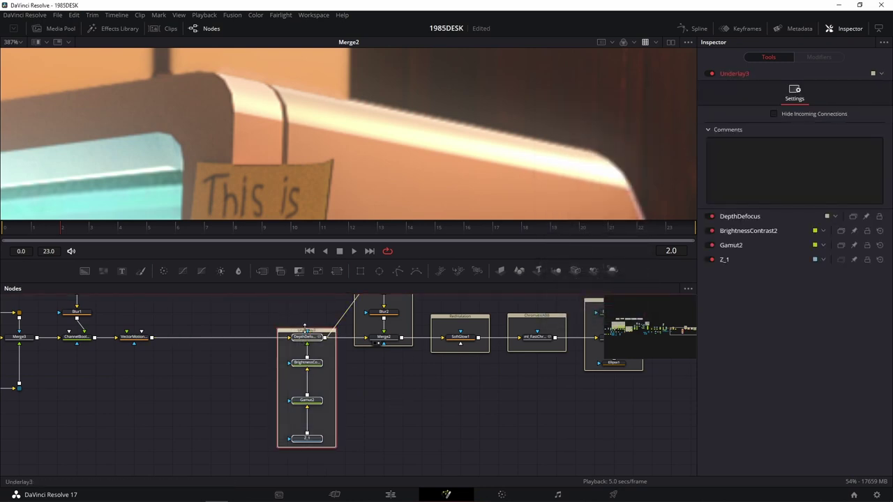
pyautogui.moveTo(304, 325); pyautogui.dragTo(296, 320)
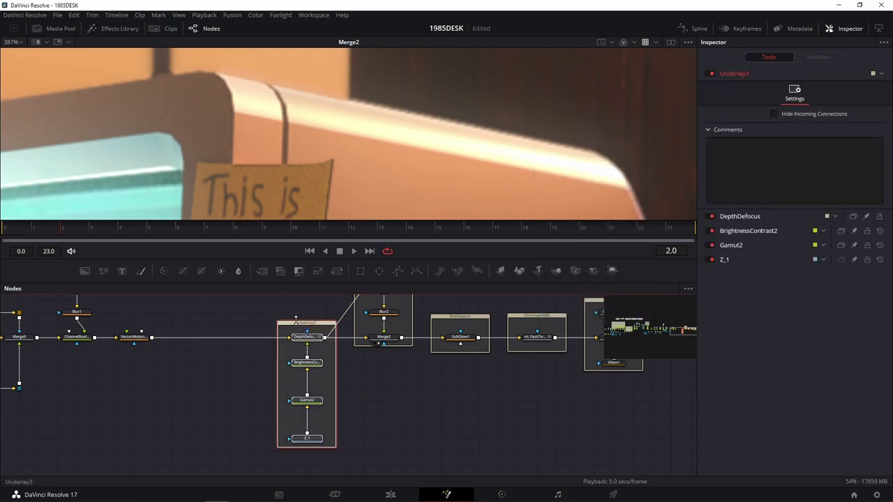
pyautogui.scroll(2, 294, 324)
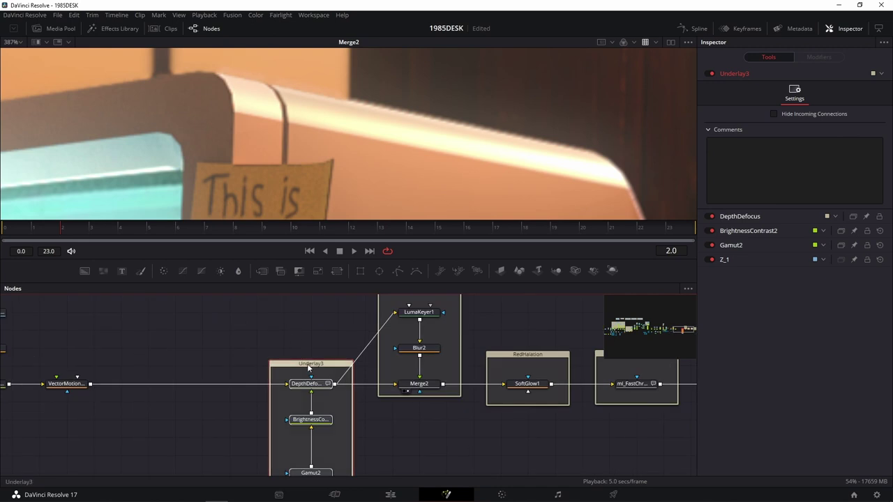
# Rename the underlay to 'ZDepthDefocu', dismissing the remaining rename prompts
pyautogui.press('F2')
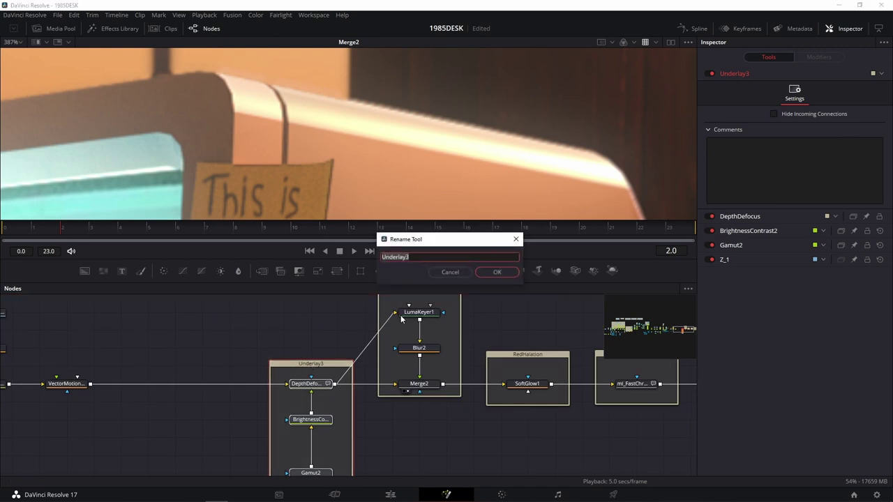
pyautogui.write('D')
pyautogui.write('Z')
pyautogui.press('Return')
pyautogui.click(450, 273)
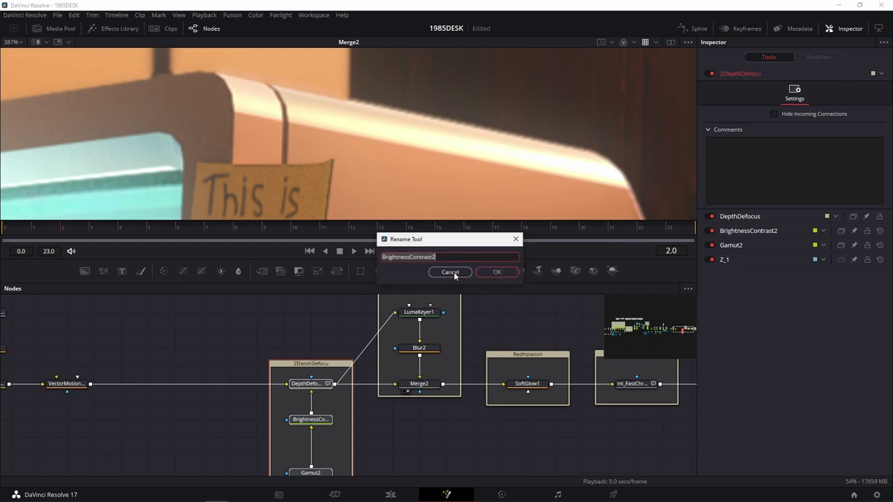
pyautogui.click(453, 272)
pyautogui.click(453, 271)
pyautogui.click(454, 271)
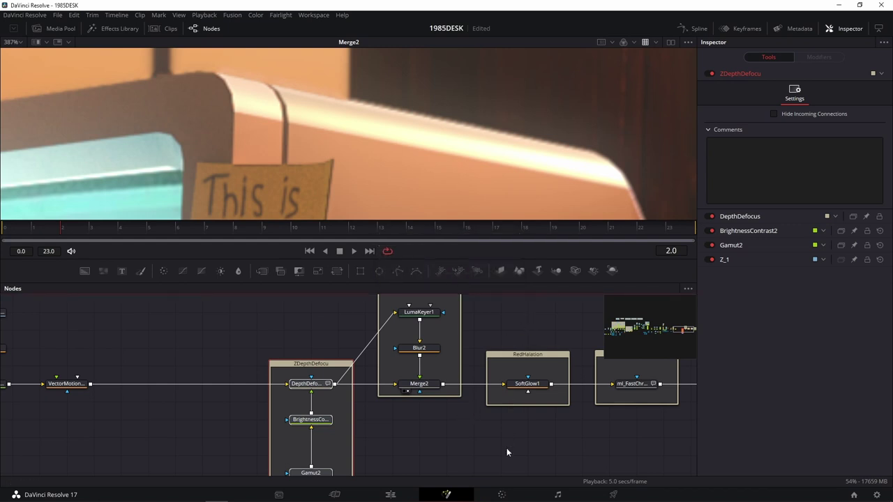
pyautogui.scroll(-5, 418, 418)
pyautogui.scroll(3, 385, 426)
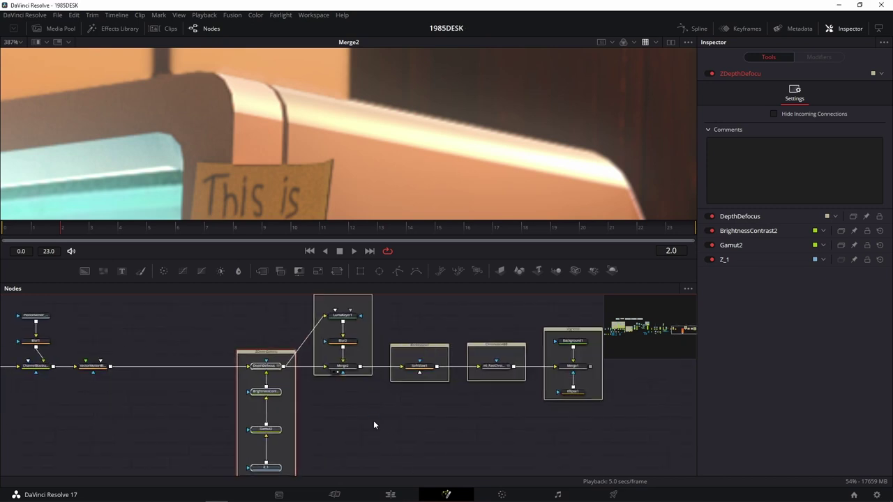
# Bring up PureRef's lens reference board and zoom out to survey all image clusters
pyautogui.moveTo(148, 497)
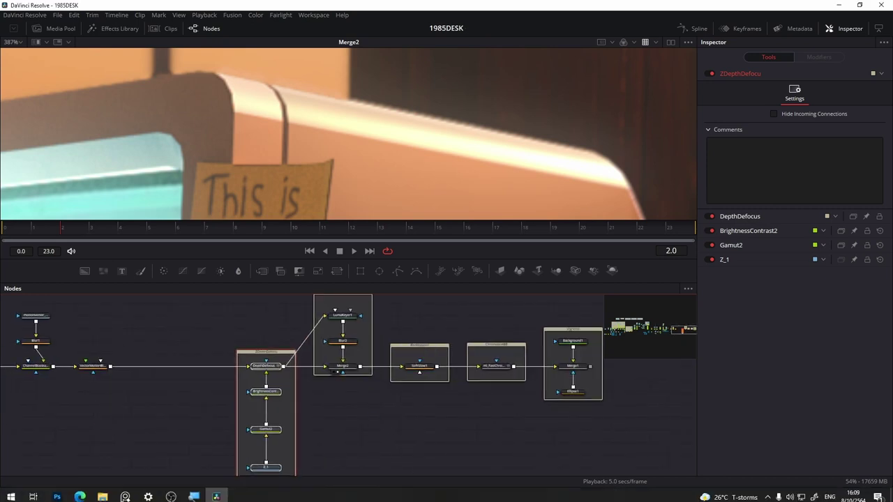
pyautogui.click(148, 493)
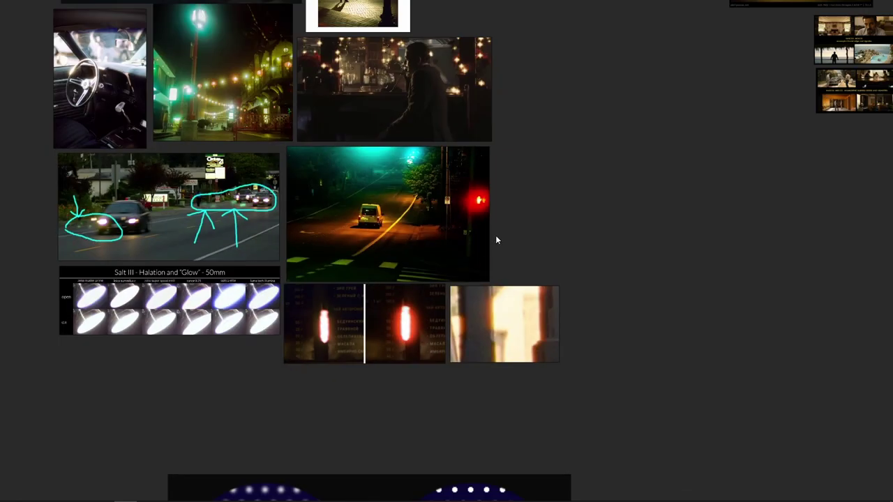
pyautogui.scroll(-5, 495, 235)
pyautogui.moveTo(512, 198); pyautogui.dragTo(528, 325)
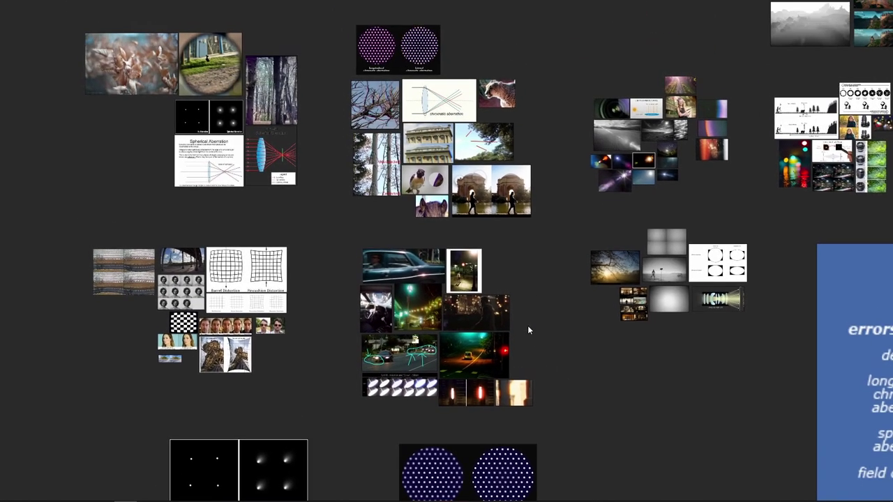
pyautogui.moveTo(604, 263); pyautogui.dragTo(311, 304)
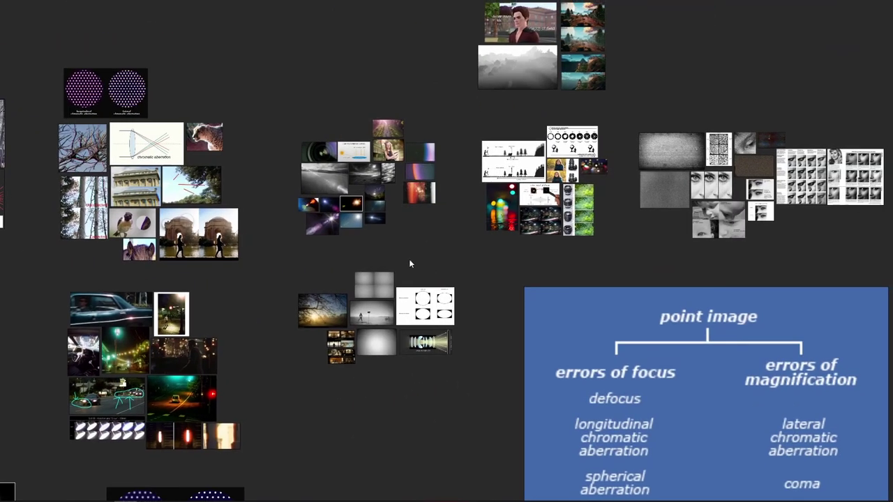
pyautogui.moveTo(411, 265); pyautogui.dragTo(342, 335)
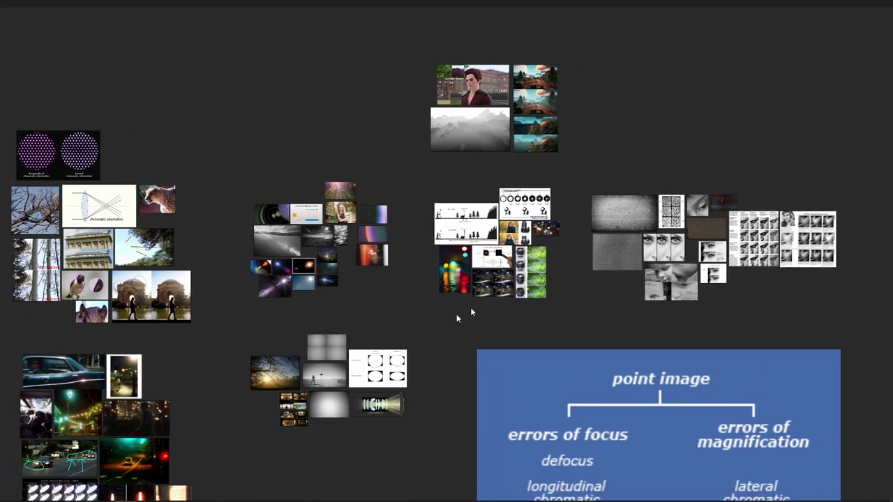
pyautogui.hscroll(-5, 463, 313)
pyautogui.scroll(-2, 463, 313)
pyautogui.hscroll(-8, 461, 321)
pyautogui.scroll(-2, 460, 321)
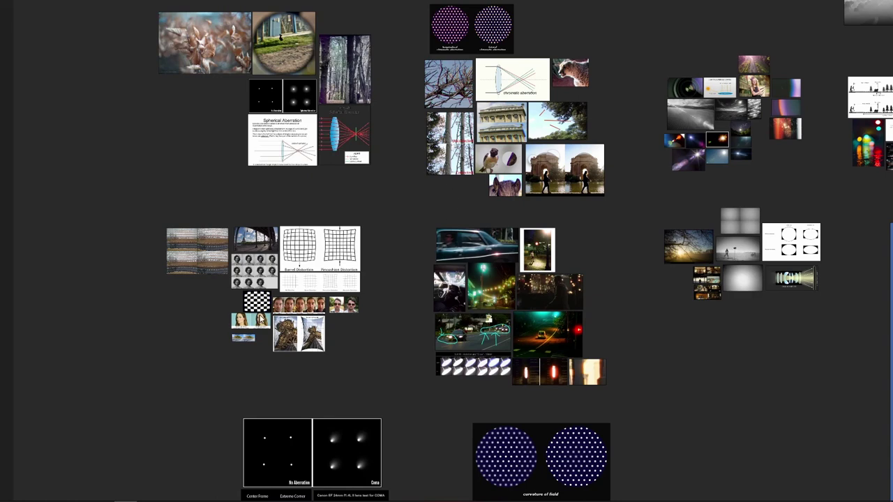
pyautogui.scroll(3, 256, 320)
pyautogui.scroll(3, 413, 323)
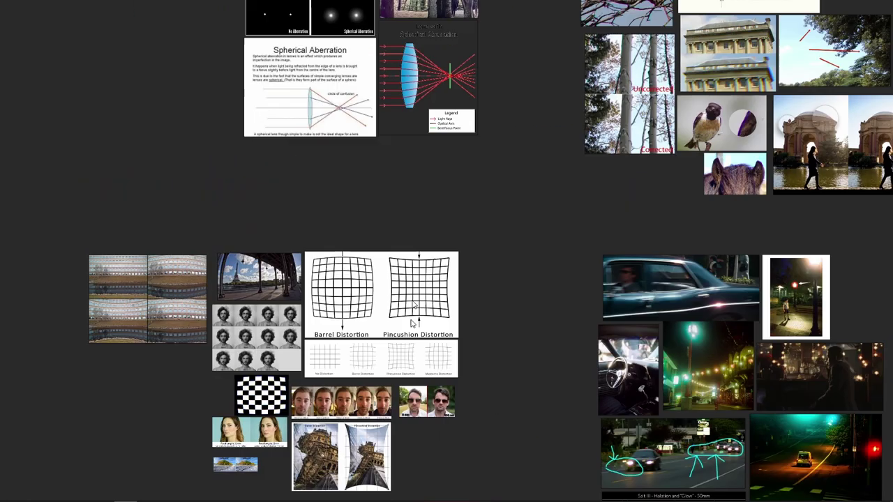
pyautogui.scroll(3, 412, 323)
pyautogui.scroll(5, 365, 399)
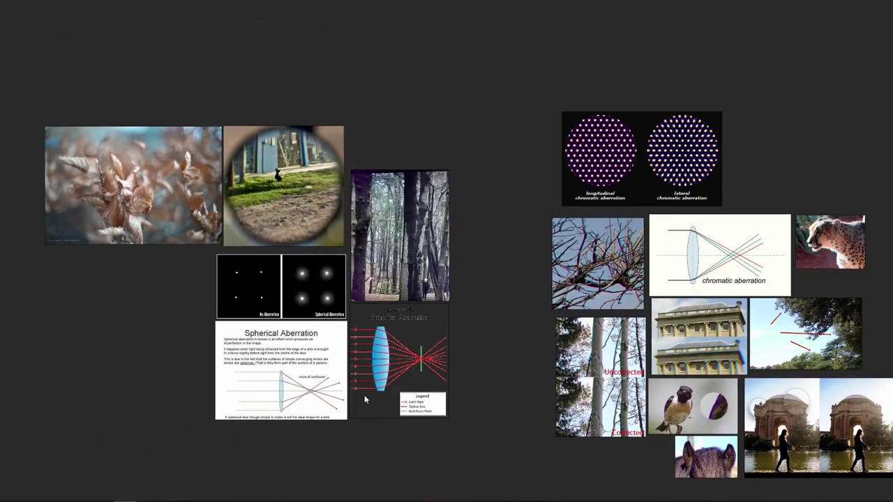
pyautogui.scroll(-2, 290, 164)
pyautogui.scroll(-3, 325, 259)
pyautogui.scroll(-3, 325, 259)
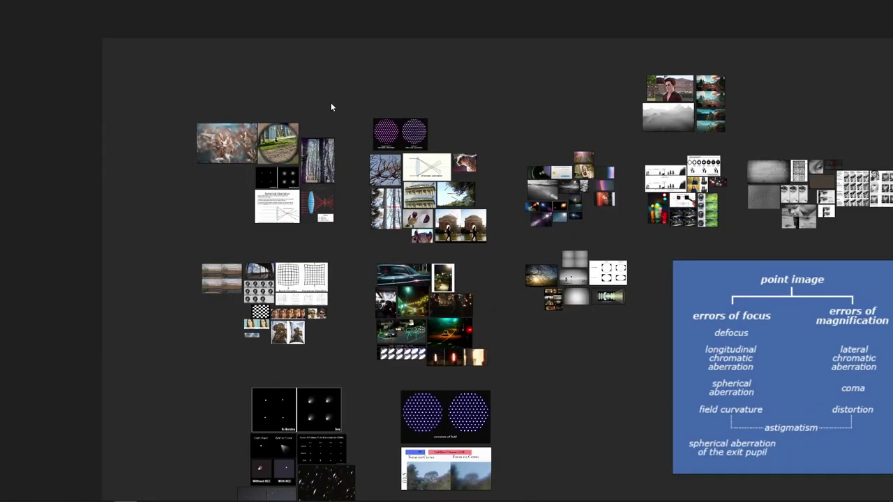
# Move the spherical and chromatic aberration clusters up to the top of the board
pyautogui.moveTo(341, 96); pyautogui.dragTo(178, 243)
pyautogui.moveTo(279, 208); pyautogui.dragTo(198, 131)
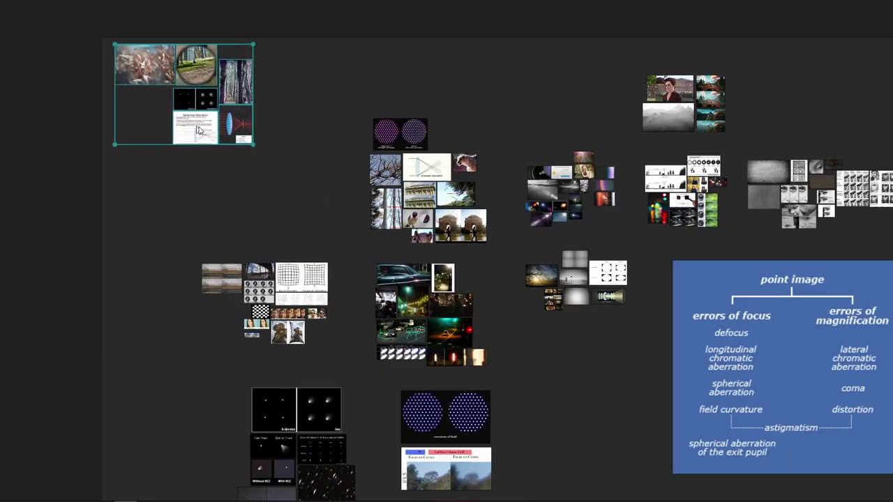
pyautogui.moveTo(488, 88); pyautogui.dragTo(335, 256)
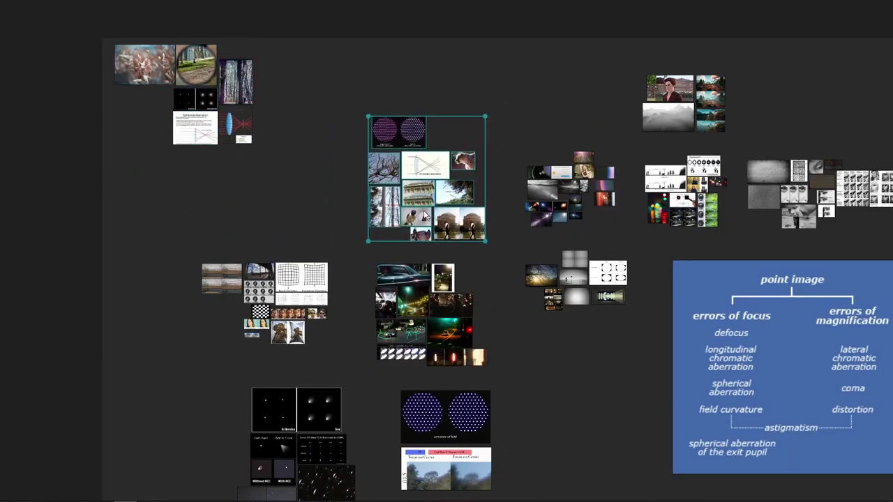
pyautogui.moveTo(423, 216); pyautogui.dragTo(365, 143)
pyautogui.moveTo(514, 202); pyautogui.dragTo(410, 208)
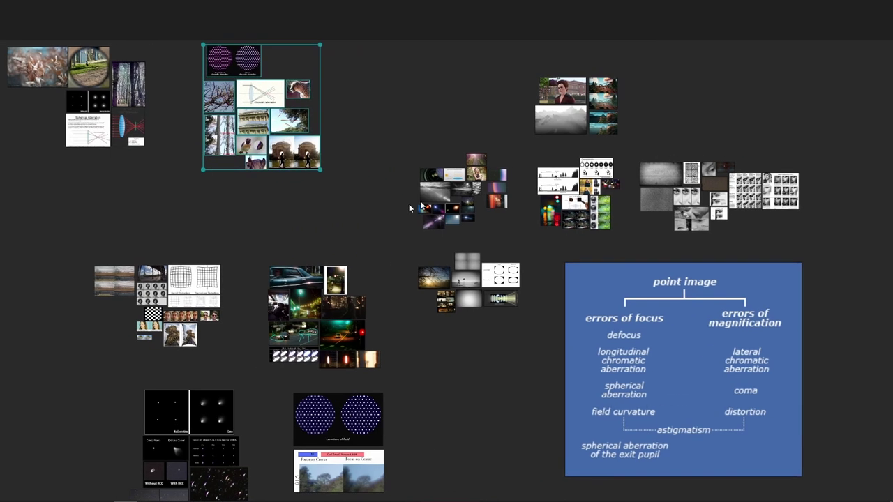
pyautogui.scroll(2, 507, 176)
# Move the vignetting cluster to the top and the lens flare cluster lower right
pyautogui.moveTo(542, 277); pyautogui.dragTo(365, 419)
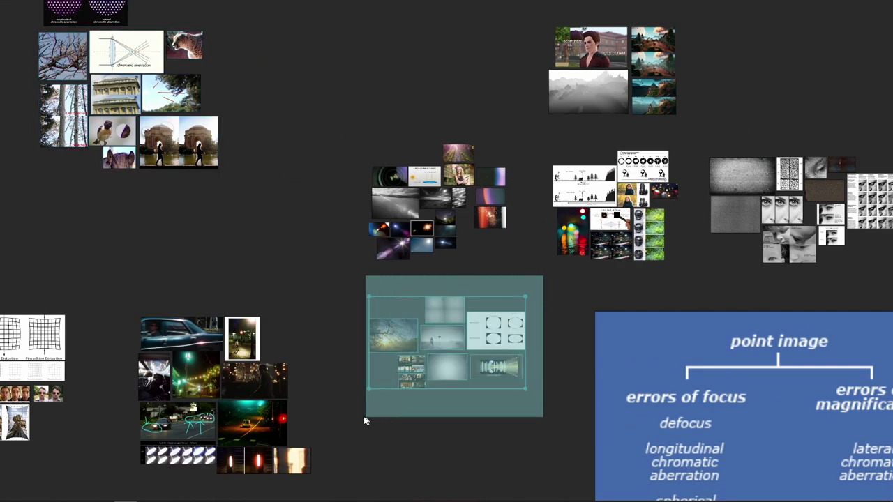
pyautogui.moveTo(455, 346)
pyautogui.mouseDown()
pyautogui.moveTo(359, 63)
pyautogui.moveTo(321, 125)
pyautogui.mouseUp()
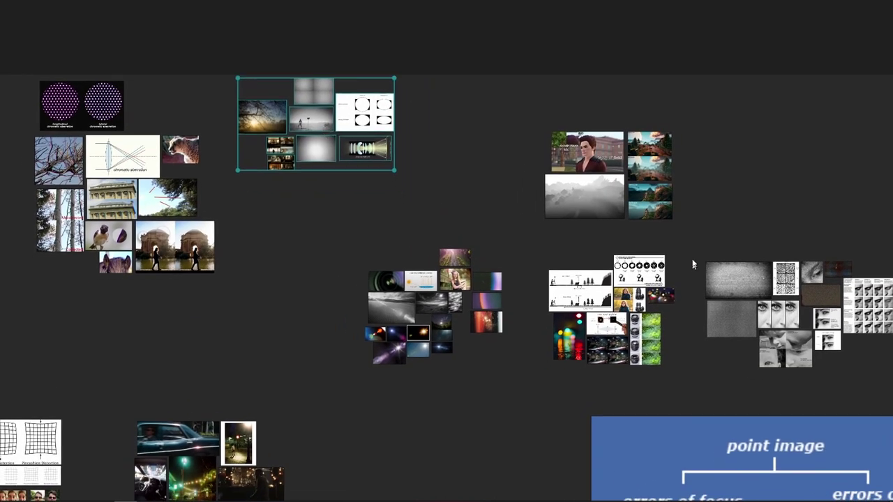
pyautogui.moveTo(687, 244); pyautogui.dragTo(649, 305)
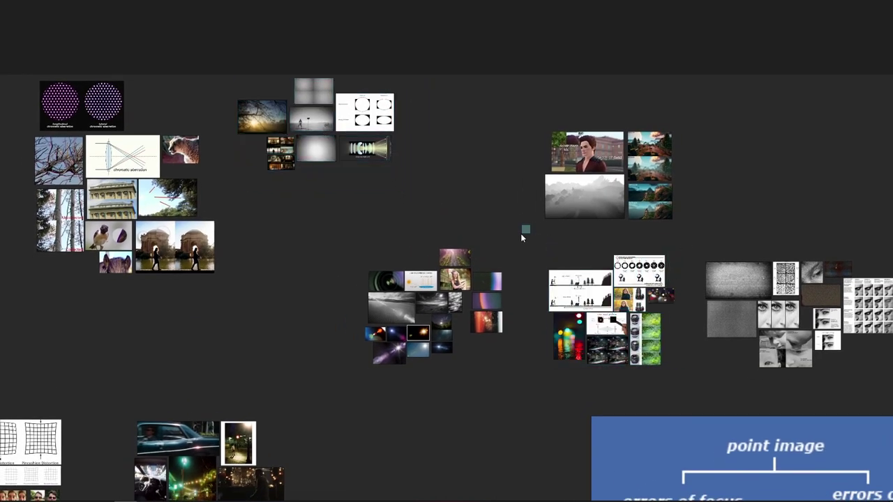
pyautogui.moveTo(523, 231); pyautogui.dragTo(360, 367)
pyautogui.moveTo(428, 311); pyautogui.dragTo(423, 449)
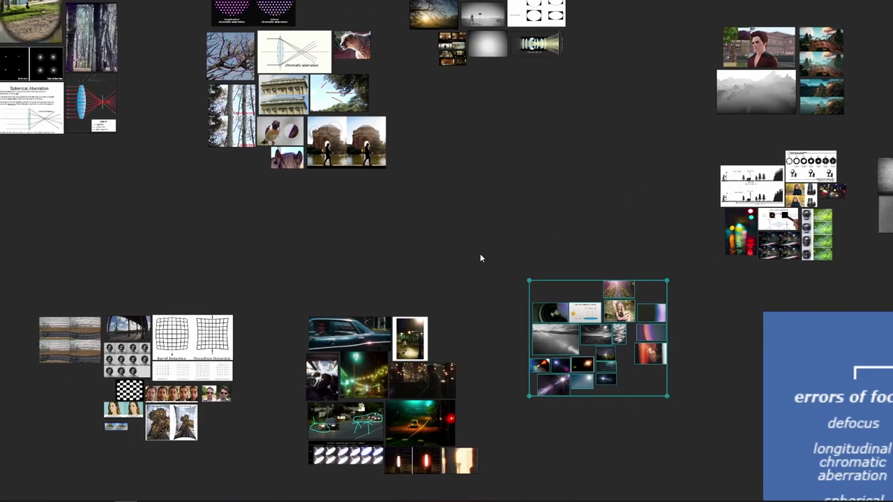
# Place the night car-photo cluster centre-top, portraits lower left, and bokeh diagrams top right
pyautogui.moveTo(488, 286); pyautogui.dragTo(308, 500)
pyautogui.moveTo(352, 354); pyautogui.dragTo(513, 127)
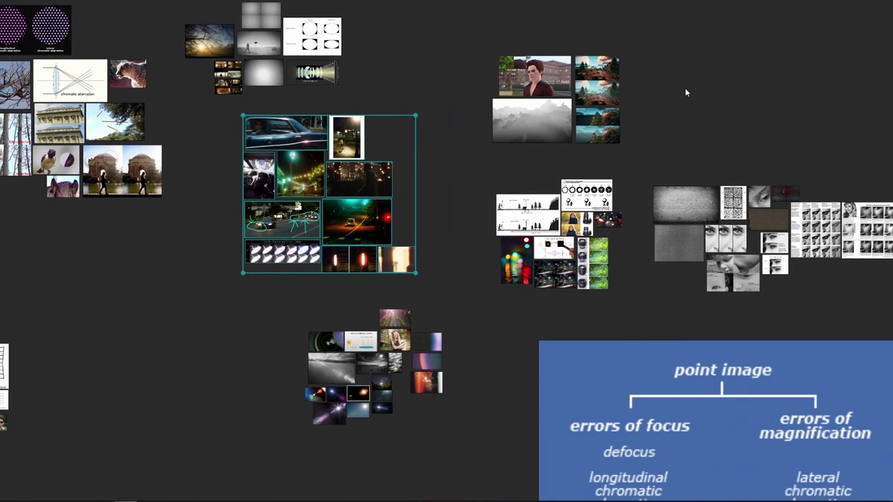
pyautogui.moveTo(668, 32); pyautogui.dragTo(115, 457)
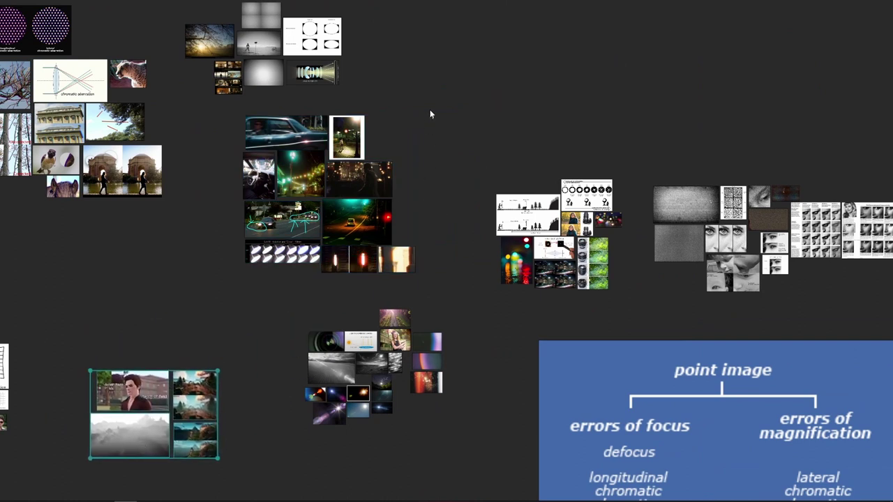
pyautogui.moveTo(430, 112); pyautogui.dragTo(217, 292)
pyautogui.scroll(3, 442, 108)
pyautogui.moveTo(291, 260); pyautogui.dragTo(436, 154)
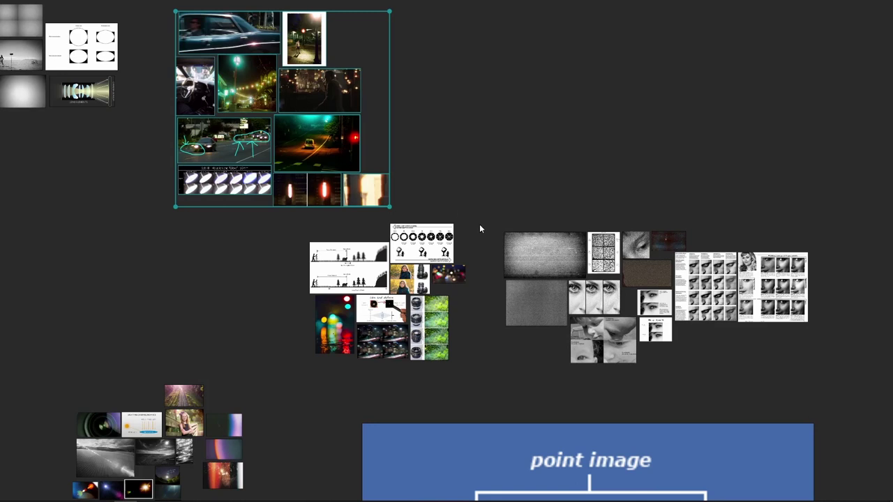
pyautogui.moveTo(480, 224); pyautogui.dragTo(281, 362)
pyautogui.moveTo(407, 271); pyautogui.dragTo(524, 53)
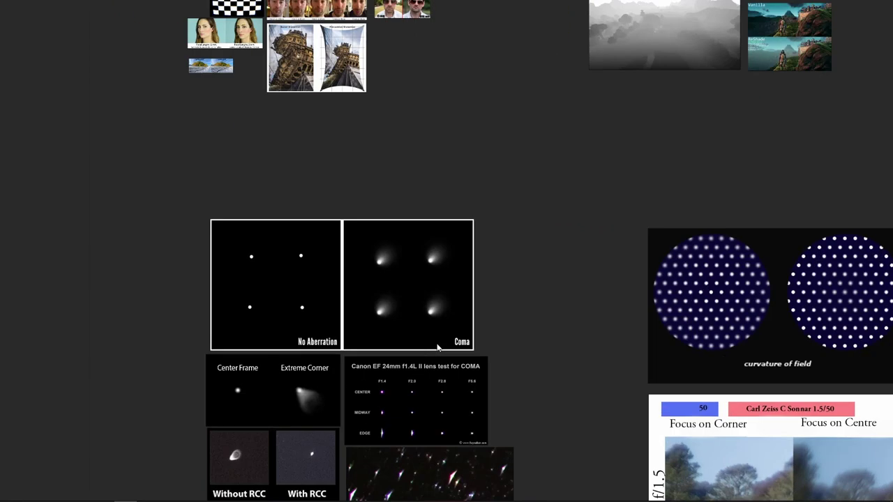
# Study the coma, curvature of field and Carl Zeiss focus references, then return to DaVinci Resolve
pyautogui.moveTo(572, 351); pyautogui.dragTo(386, 221)
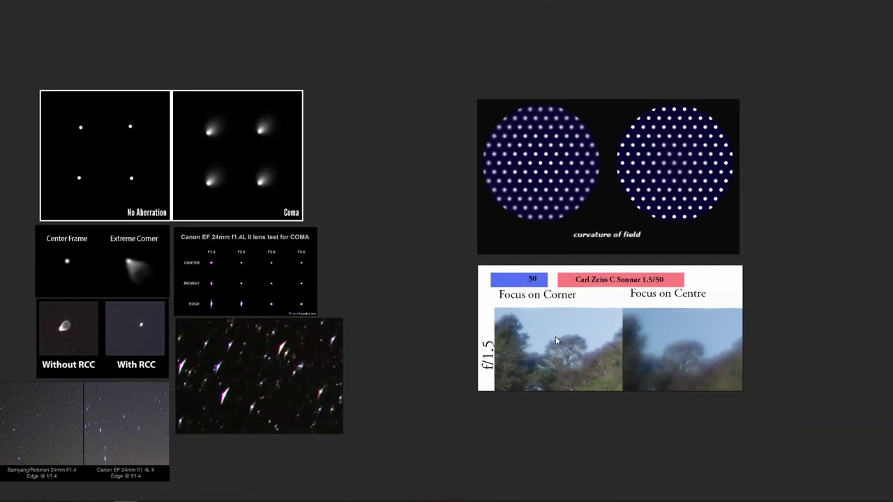
pyautogui.scroll(3, 637, 381)
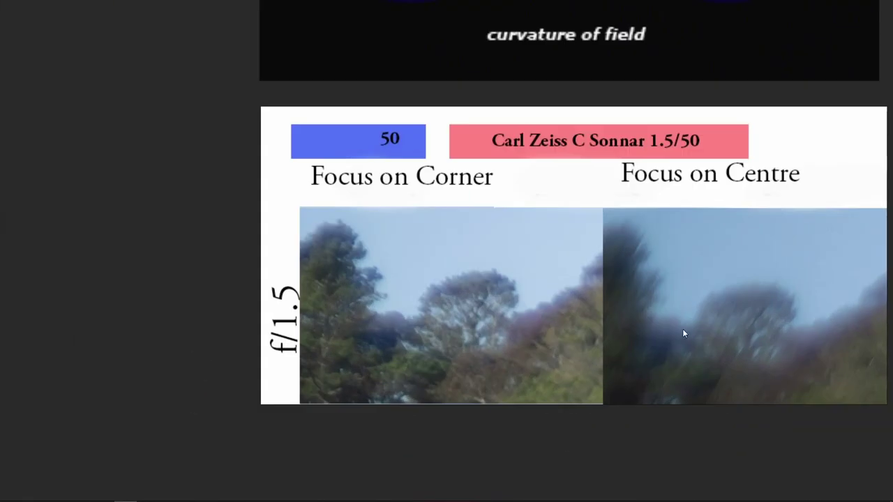
pyautogui.scroll(-2, 686, 329)
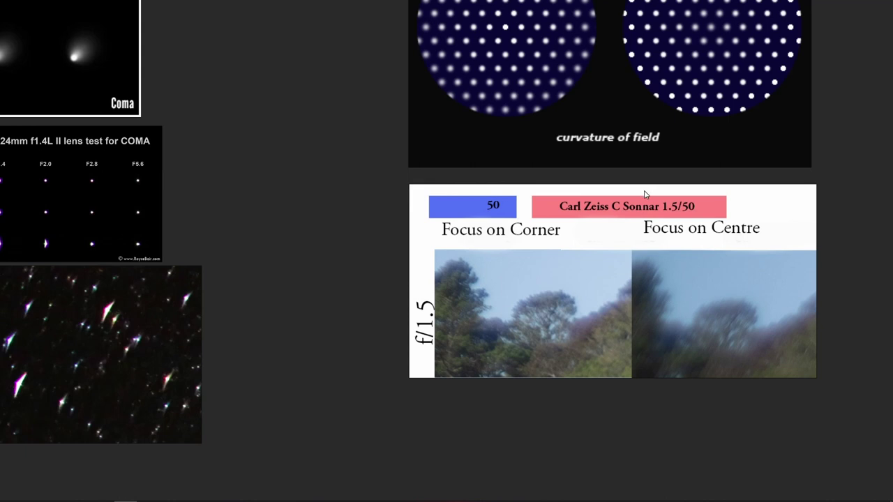
pyautogui.moveTo(629, 229); pyautogui.dragTo(486, 329)
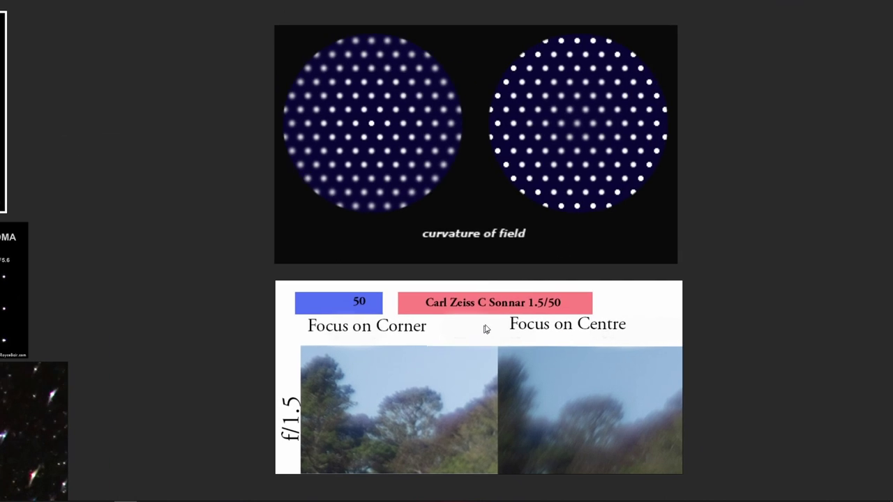
pyautogui.scroll(-2, 572, 222)
pyautogui.scroll(4, 583, 215)
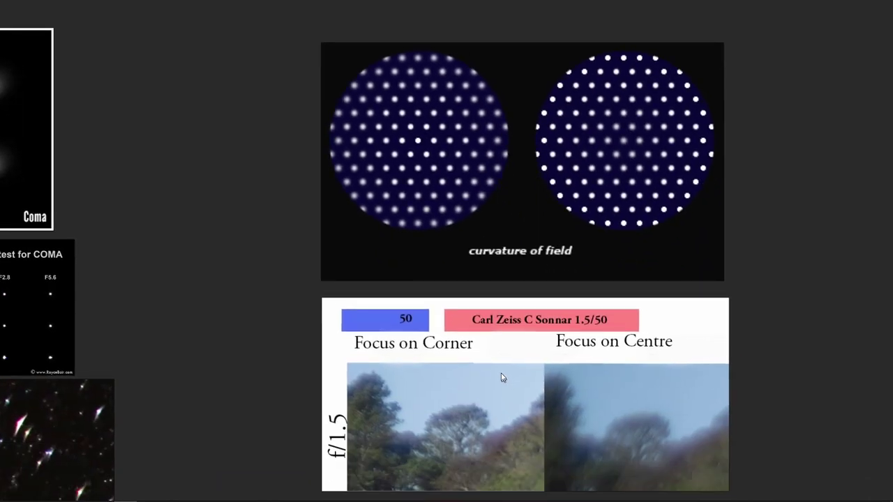
pyautogui.scroll(-3, 500, 377)
pyautogui.scroll(2, 376, 316)
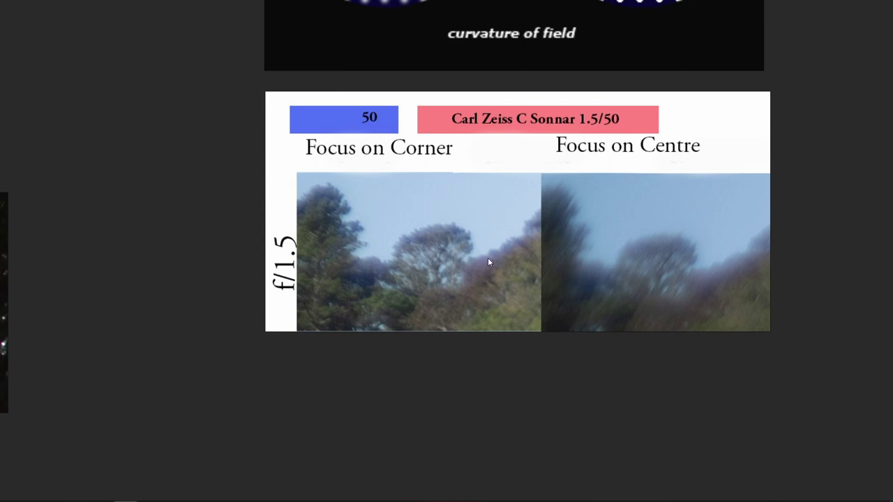
pyautogui.scroll(3, 488, 257)
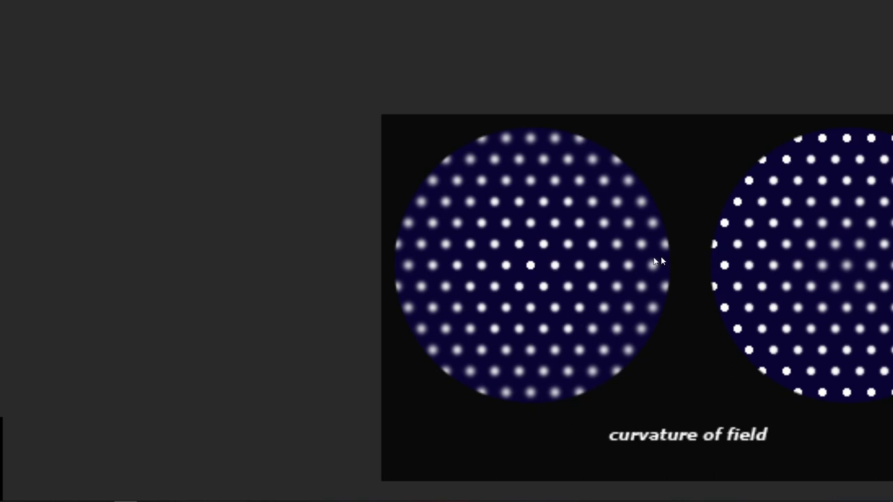
pyautogui.moveTo(202, 497)
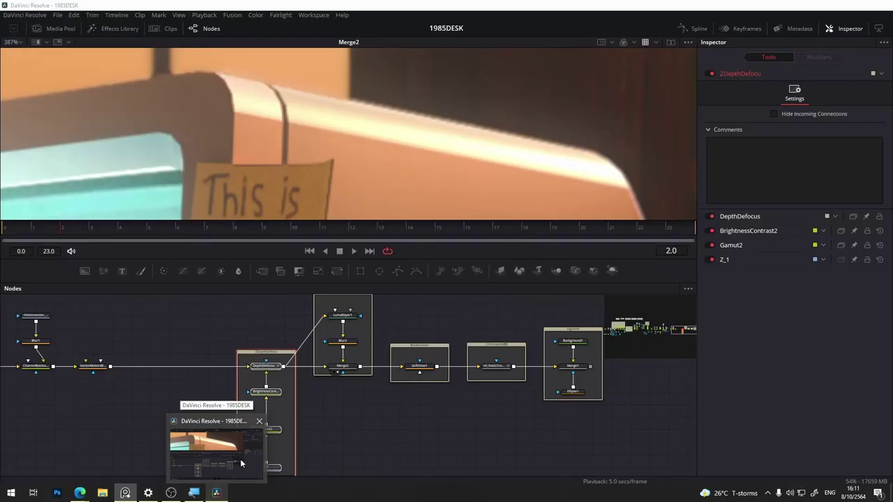
pyautogui.click(242, 463)
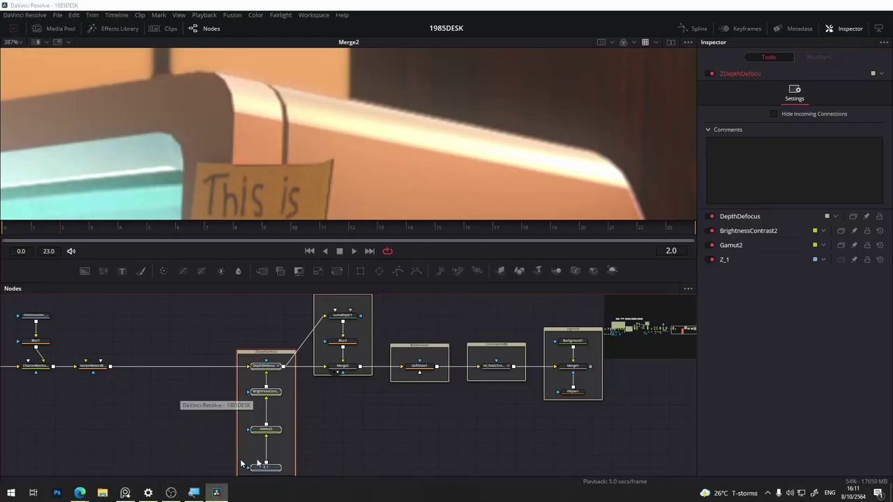
pyautogui.click(518, 429)
pyautogui.scroll(4, 519, 430)
pyautogui.moveTo(466, 341); pyautogui.dragTo(326, 421)
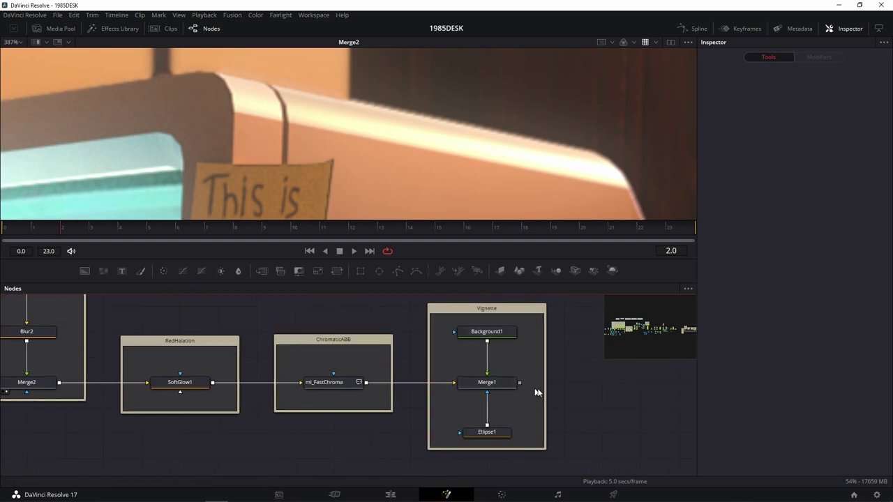
pyautogui.moveTo(571, 397); pyautogui.dragTo(394, 400)
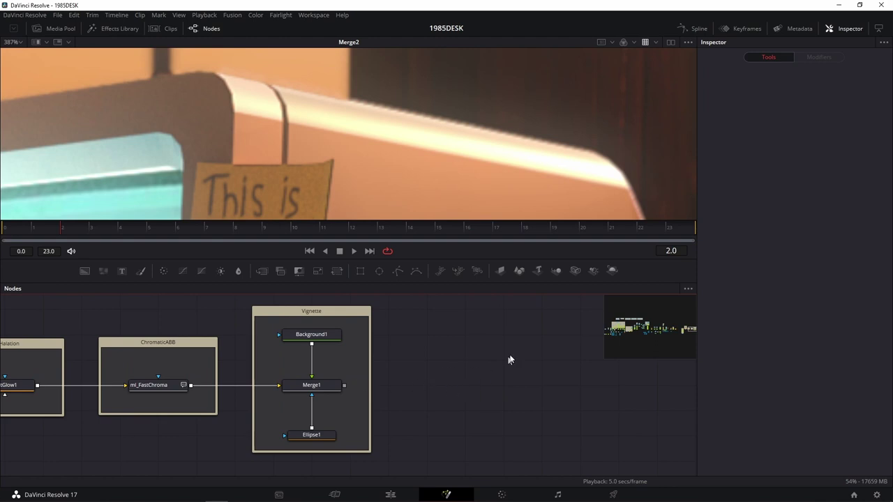
pyautogui.scroll(-5, 605, 149)
pyautogui.moveTo(599, 106); pyautogui.dragTo(445, 146)
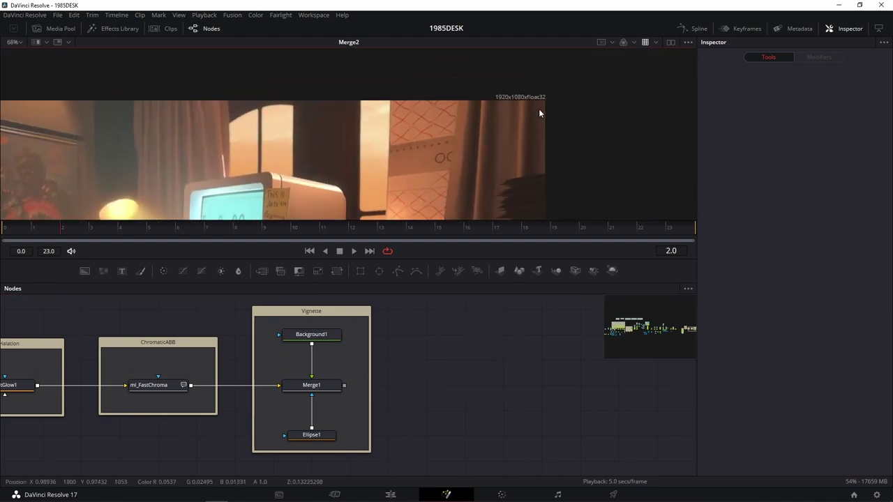
pyautogui.scroll(3, 539, 109)
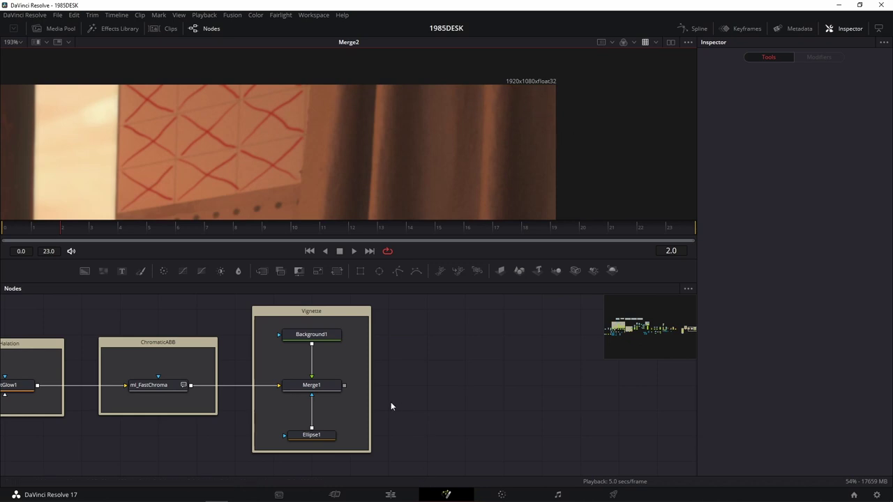
pyautogui.scroll(3, 391, 402)
pyautogui.moveTo(387, 428); pyautogui.dragTo(482, 362)
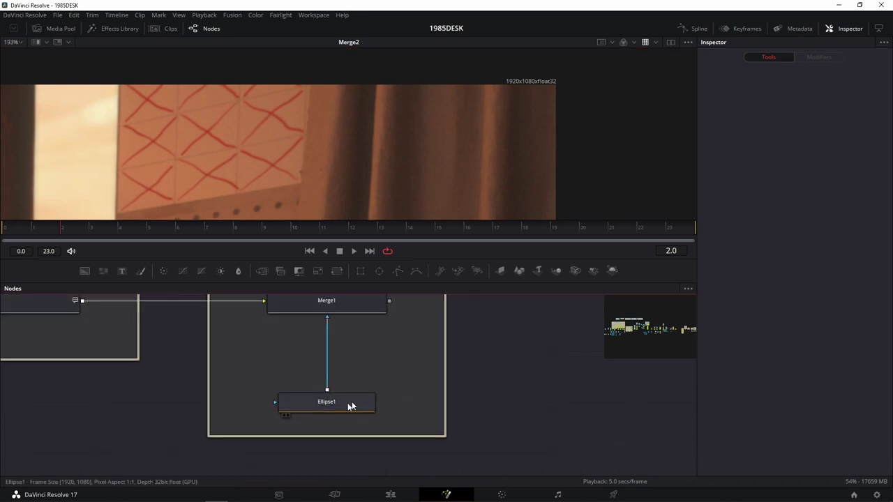
pyautogui.moveTo(530, 390); pyautogui.dragTo(461, 410)
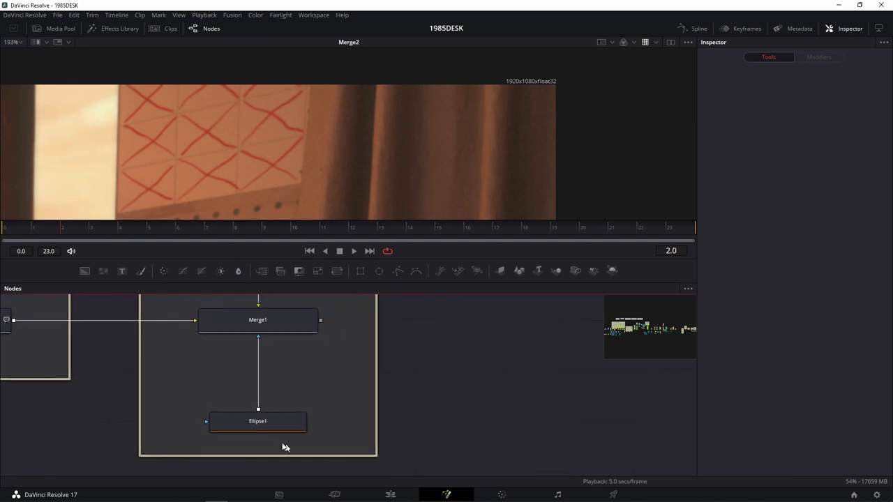
pyautogui.click(270, 420)
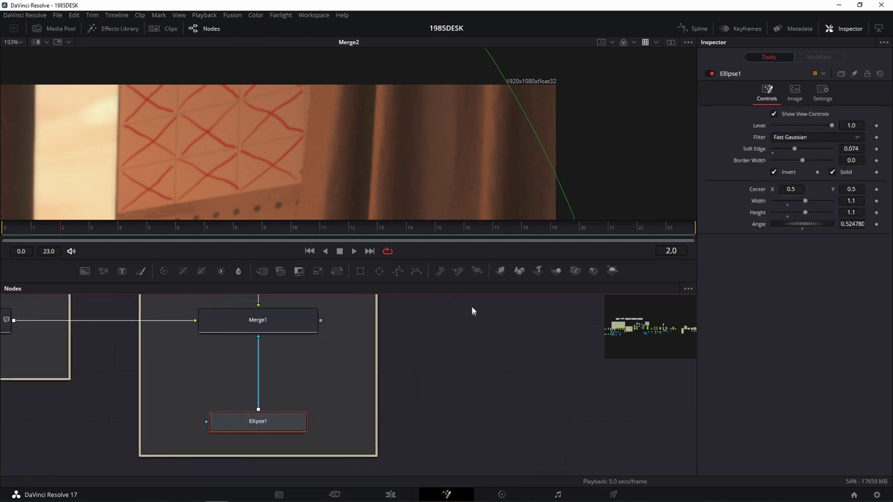
pyautogui.scroll(-5, 434, 105)
pyautogui.scroll(-5, 432, 140)
pyautogui.scroll(2, 432, 158)
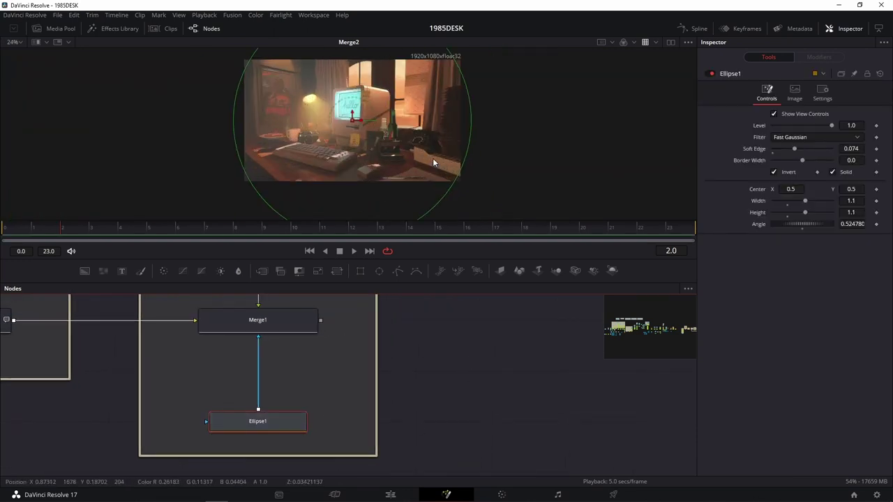
pyautogui.scroll(3, 419, 408)
pyautogui.click(424, 381)
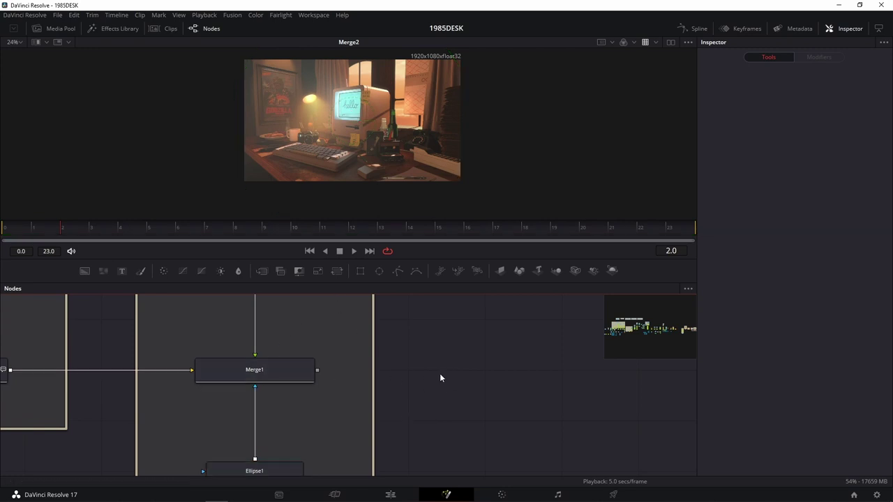
# Add a Defocus node to the Fusion graph via the tool search
pyautogui.hotkey('shift', 'space')
pyautogui.write('Underlay')
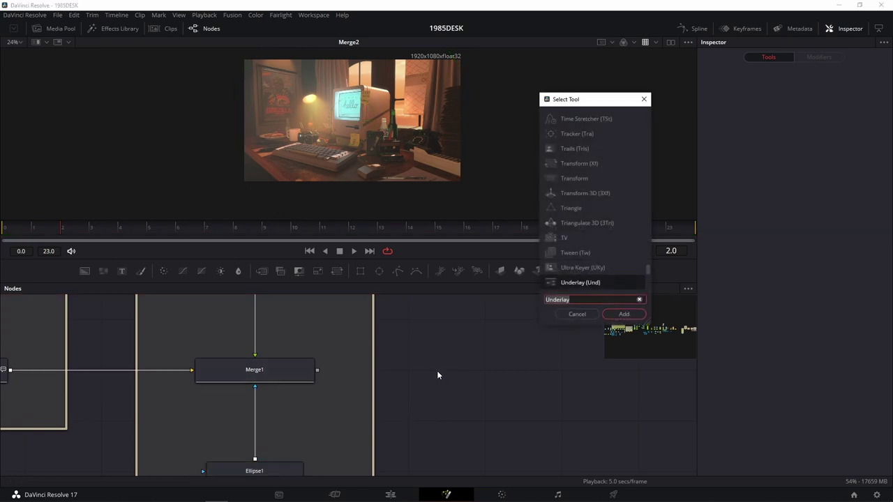
pyautogui.write('de')
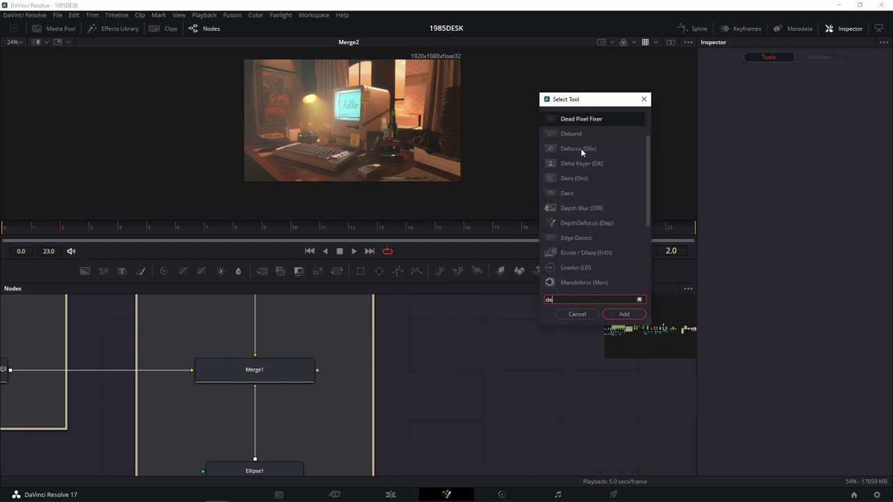
pyautogui.click(590, 147)
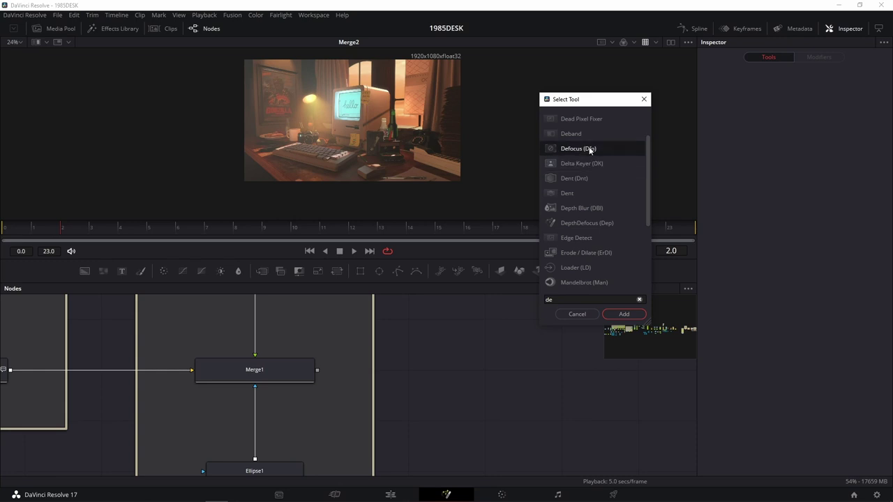
pyautogui.write('focus')
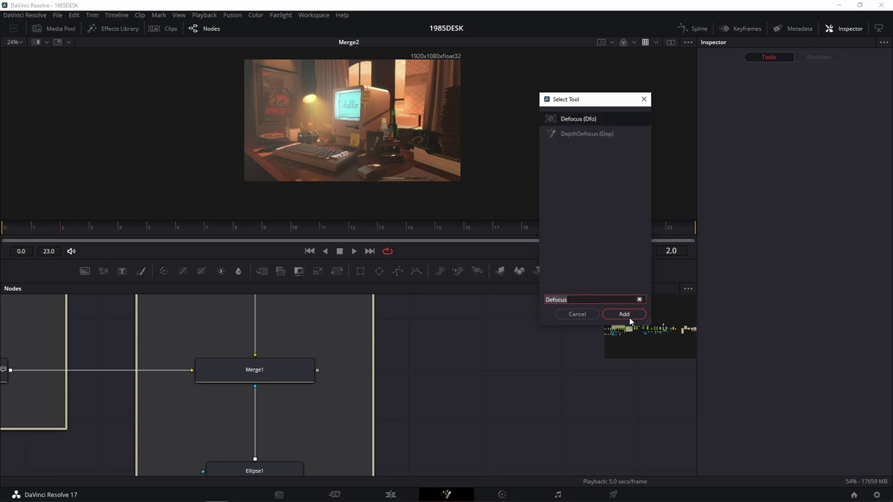
pyautogui.click(624, 314)
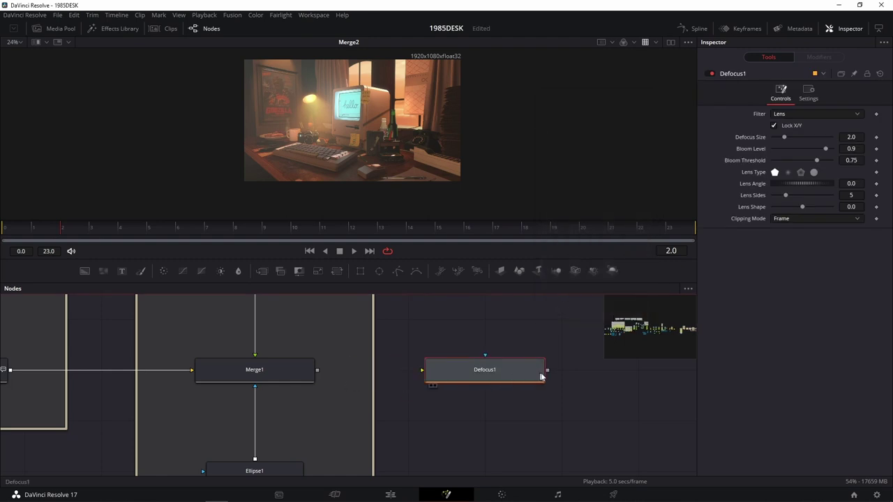
# Feed Merge1 into Defocus1, view it, and set Defocus Size to 2.2
pyautogui.moveTo(317, 370)
pyautogui.mouseDown()
pyautogui.moveTo(534, 375)
pyautogui.moveTo(435, 348)
pyautogui.mouseUp()
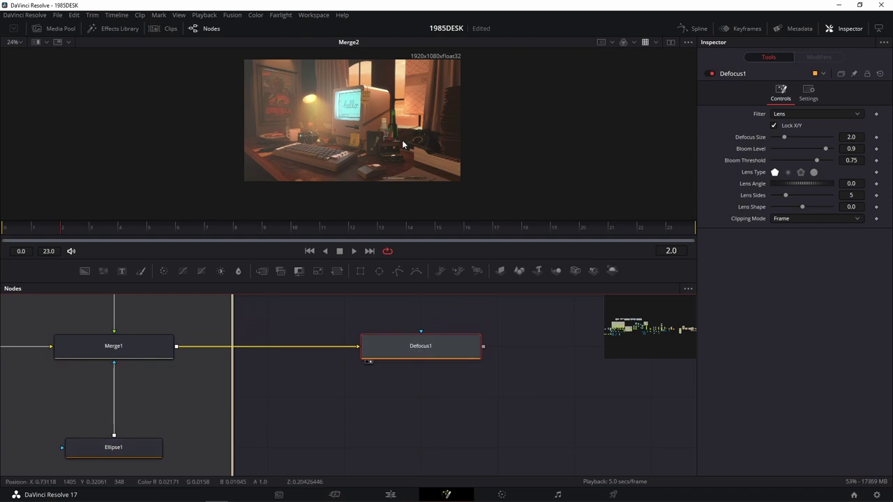
pyautogui.press('1')
pyautogui.scroll(5, 357, 143)
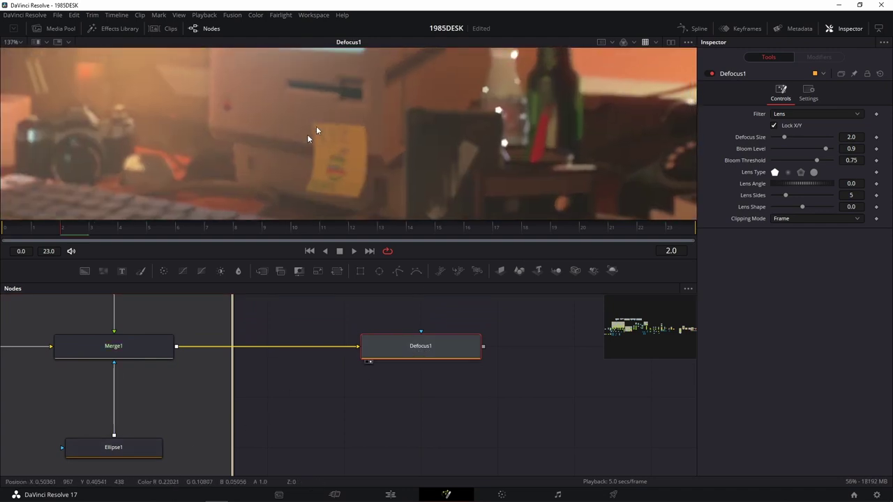
pyautogui.moveTo(459, 106); pyautogui.dragTo(454, 141)
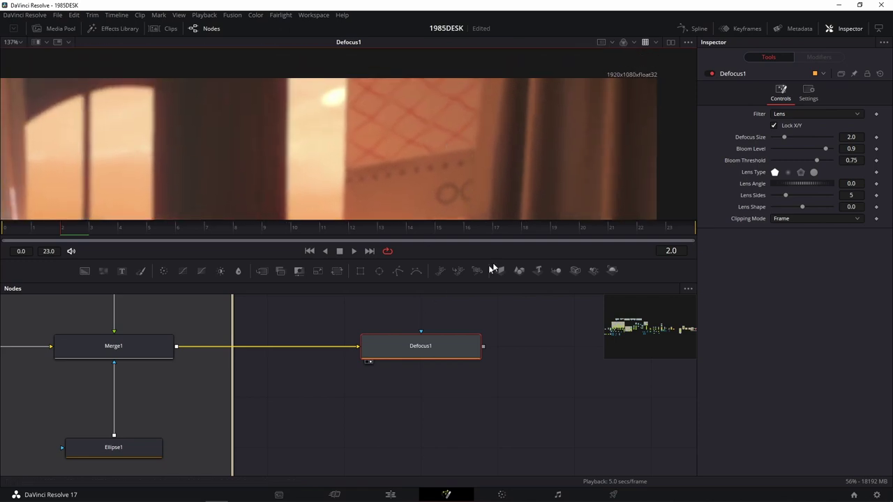
pyautogui.moveTo(785, 140); pyautogui.dragTo(788, 140)
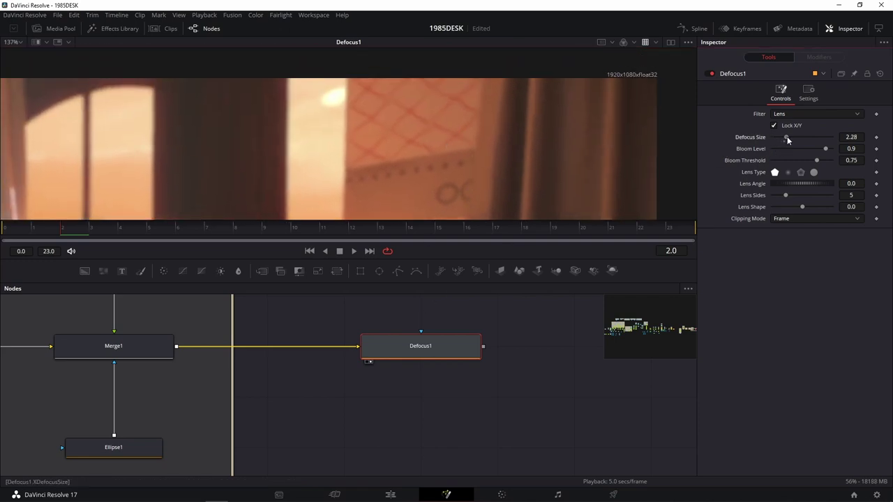
pyautogui.hscroll(-2, 230, 422)
pyautogui.scroll(-1, 230, 422)
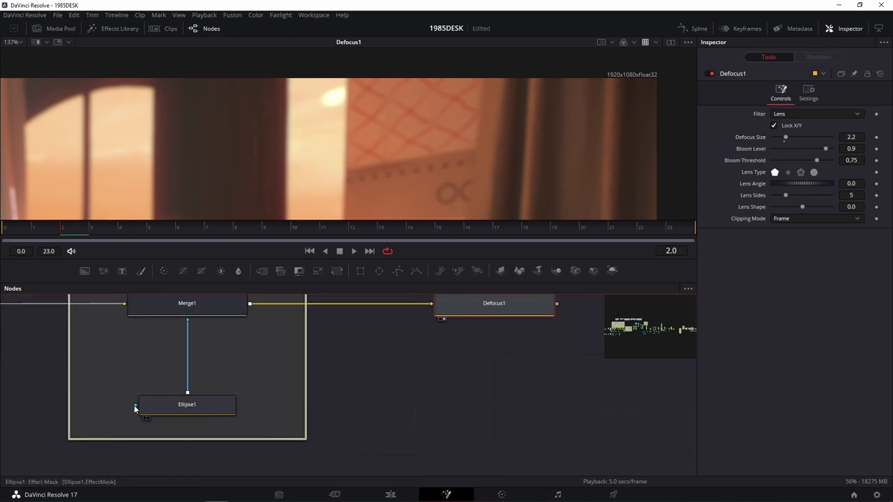
# Paste a copy of Ellipse1 as Ellipse1_1 and connect it as Defocus1's effect mask
pyautogui.click(187, 409)
pyautogui.scroll(-4, 449, 166)
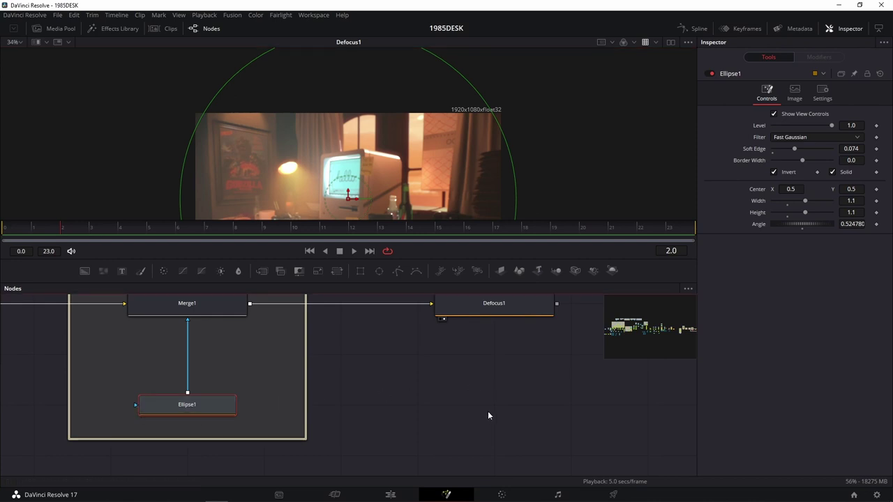
pyautogui.click(467, 388)
pyautogui.hotkey('ctrl', 'v')
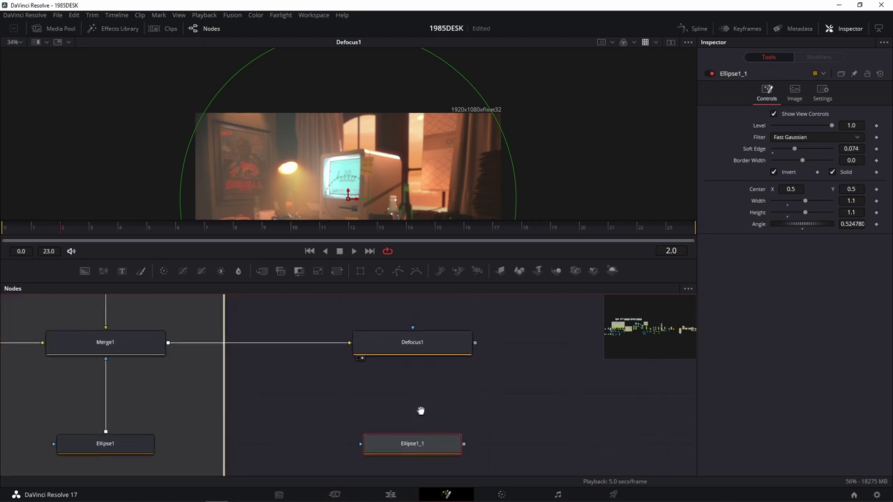
pyautogui.moveTo(467, 445)
pyautogui.mouseDown()
pyautogui.moveTo(445, 342)
pyautogui.moveTo(424, 343)
pyautogui.moveTo(460, 352)
pyautogui.mouseUp()
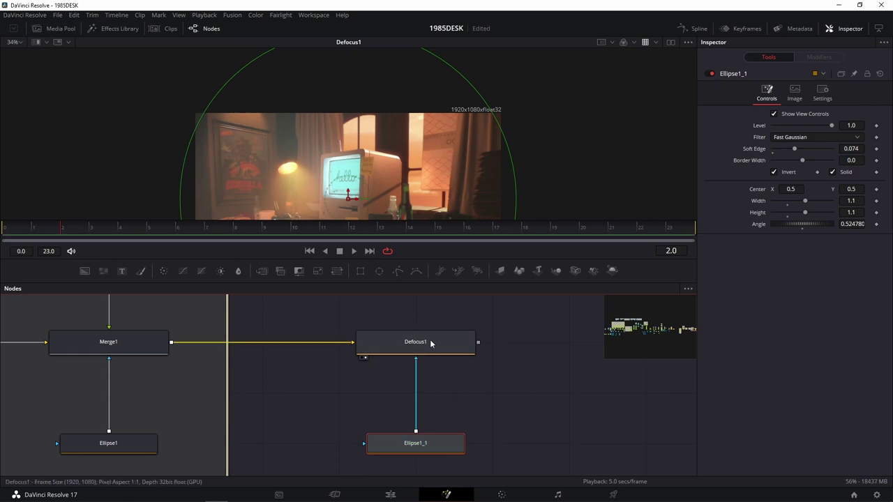
pyautogui.click(425, 342)
# Zoom the viewer to check the edge blur, then select Ellipse1_1 to edit its settings
pyautogui.scroll(5, 512, 143)
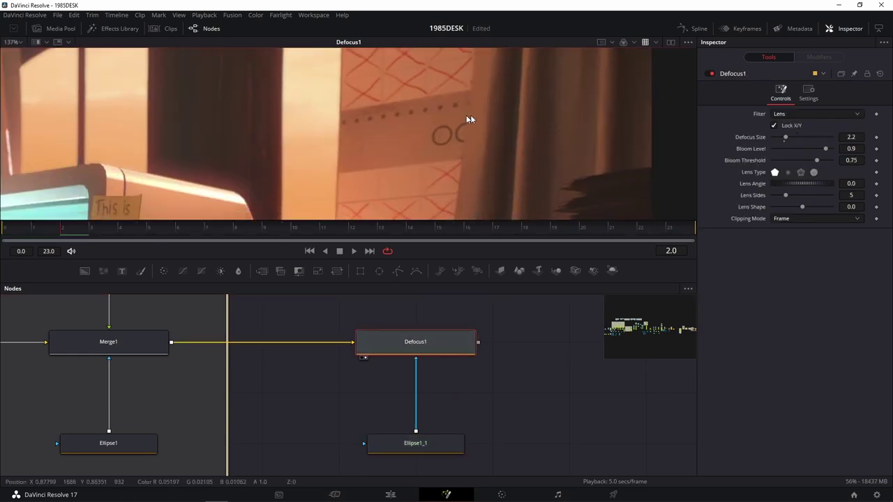
pyautogui.scroll(-3, 470, 119)
pyautogui.scroll(3, 458, 100)
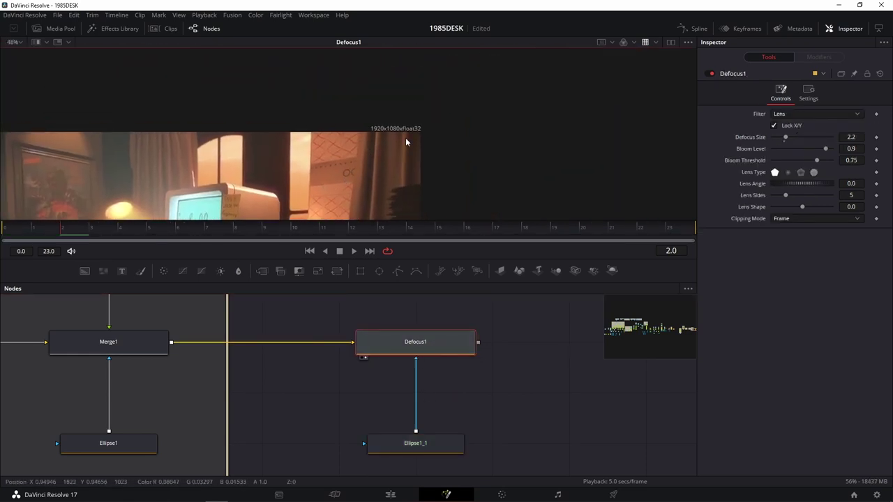
pyautogui.scroll(2, 407, 136)
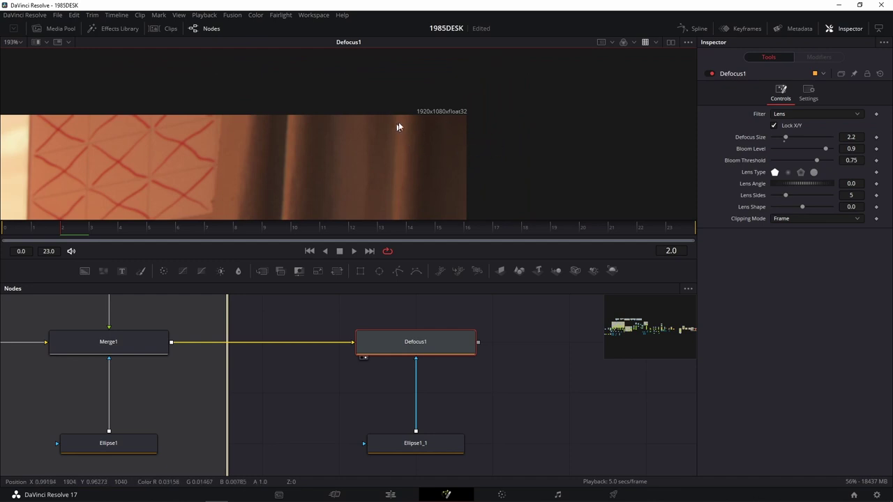
pyautogui.scroll(2, 403, 129)
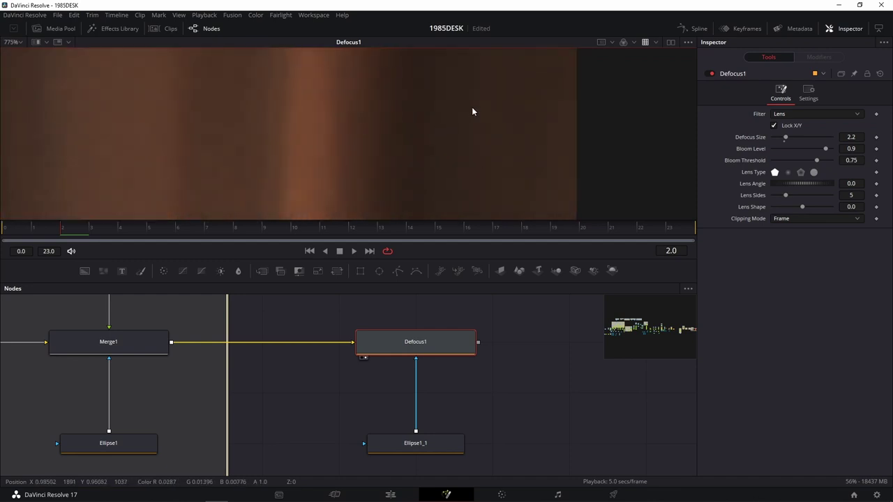
pyautogui.scroll(-3, 472, 111)
pyautogui.scroll(-1, 473, 111)
pyautogui.click(439, 457)
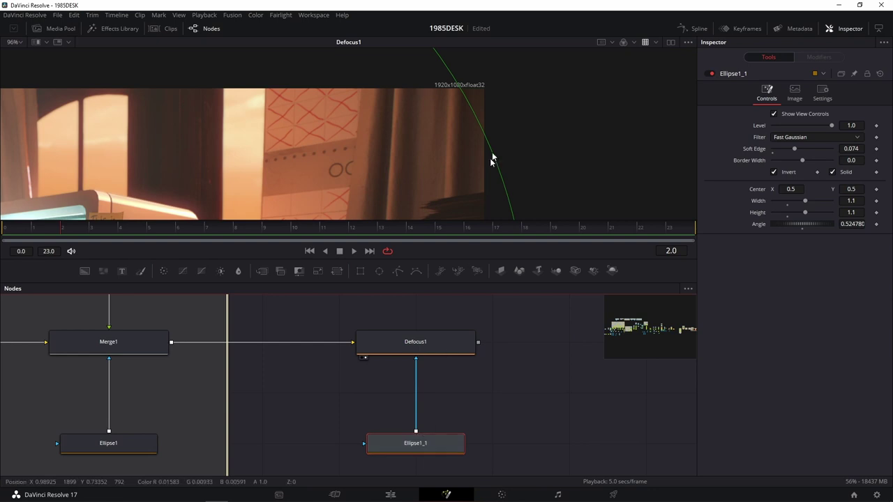
# Drop Ellipse1_1's Soft Edge to 0, then raise it to 0.0693 while checking the desk edge
pyautogui.moveTo(794, 149); pyautogui.dragTo(767, 149)
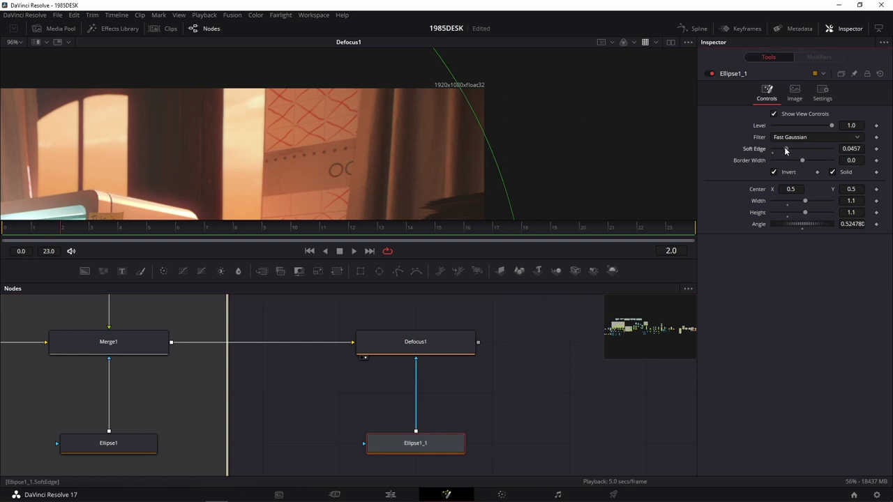
pyautogui.scroll(2, 423, 108)
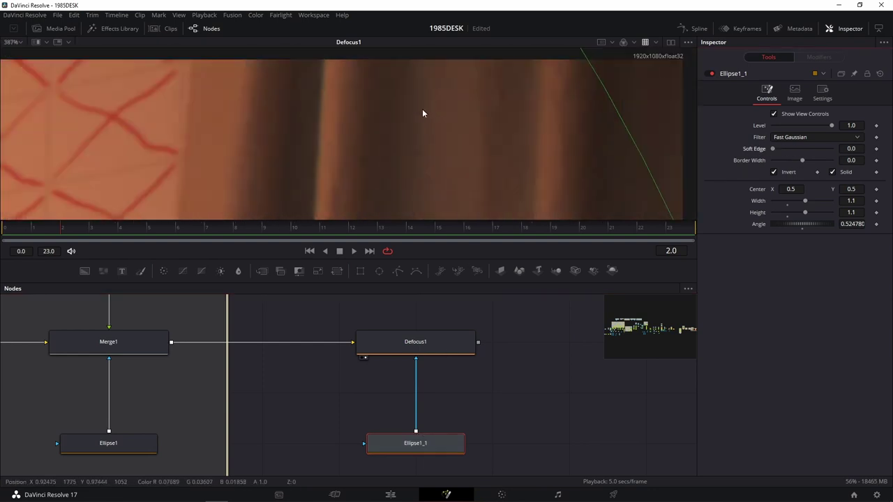
pyautogui.scroll(-3, 356, 143)
pyautogui.scroll(-2, 356, 143)
pyautogui.scroll(1, 452, 139)
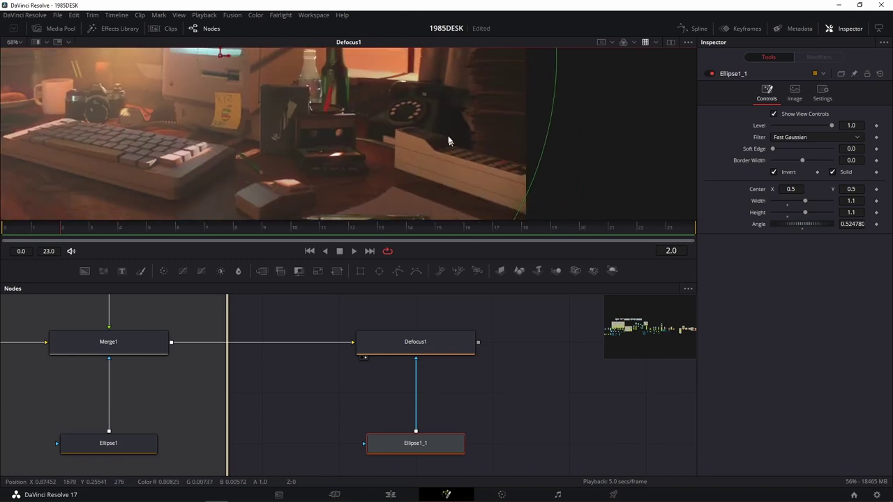
pyautogui.scroll(1, 439, 133)
pyautogui.scroll(1, 538, 110)
pyautogui.scroll(1, 425, 163)
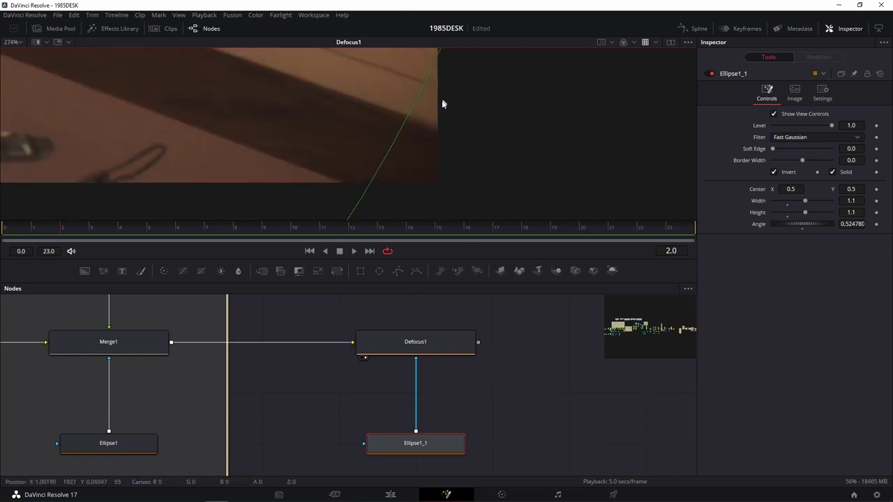
pyautogui.scroll(1, 424, 137)
pyautogui.scroll(1, 431, 189)
pyautogui.scroll(1, 429, 179)
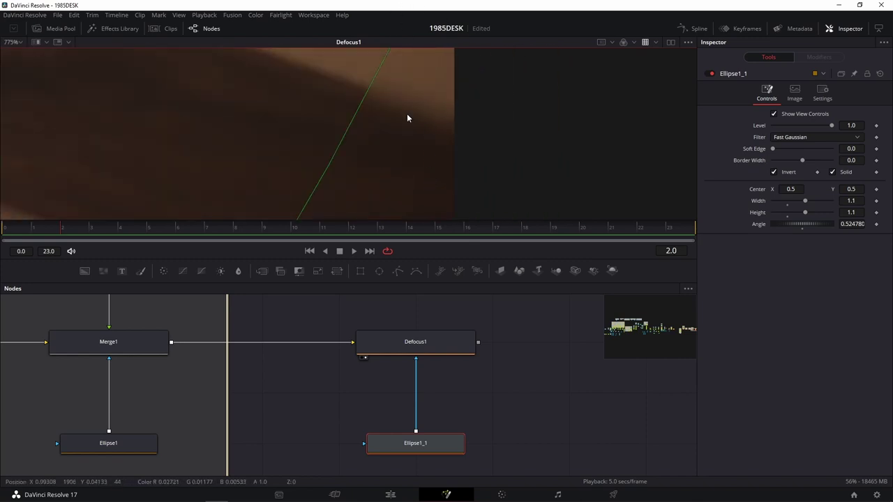
pyautogui.moveTo(409, 118); pyautogui.dragTo(446, 179)
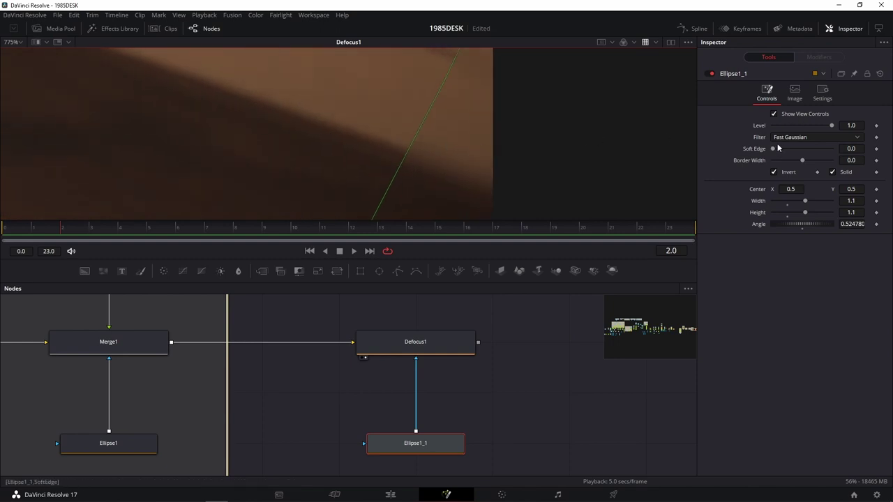
pyautogui.moveTo(772, 151); pyautogui.dragTo(794, 149)
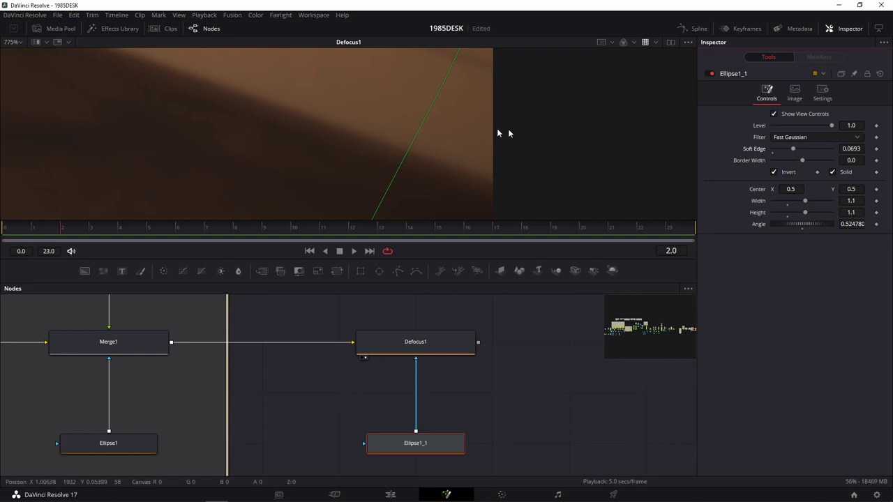
pyautogui.scroll(-5, 380, 127)
pyautogui.scroll(-5, 375, 122)
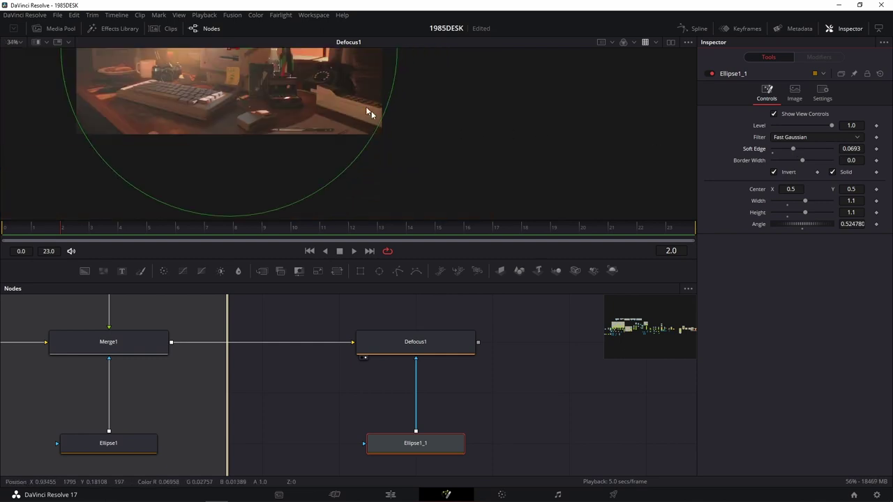
# Select Defocus1 and turn its blur off and back on to compare the frame
pyautogui.click(464, 351)
pyautogui.scroll(3, 379, 133)
pyautogui.scroll(3, 385, 143)
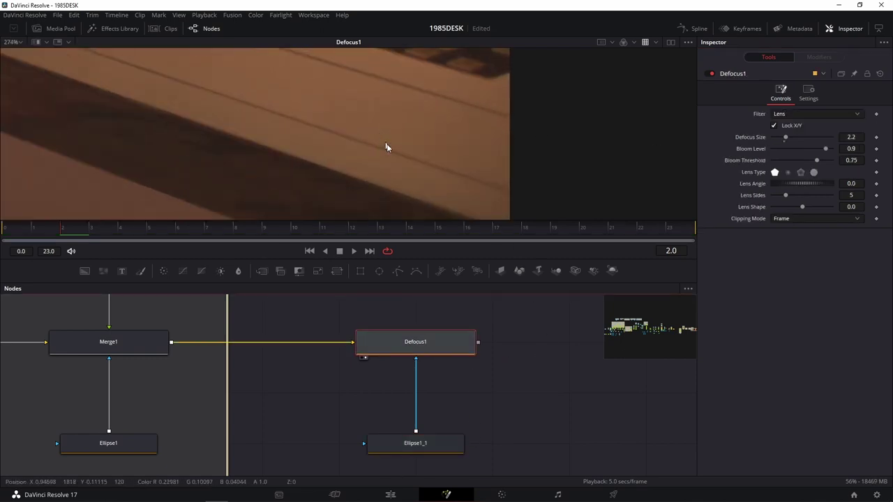
pyautogui.hscroll(3, 385, 146)
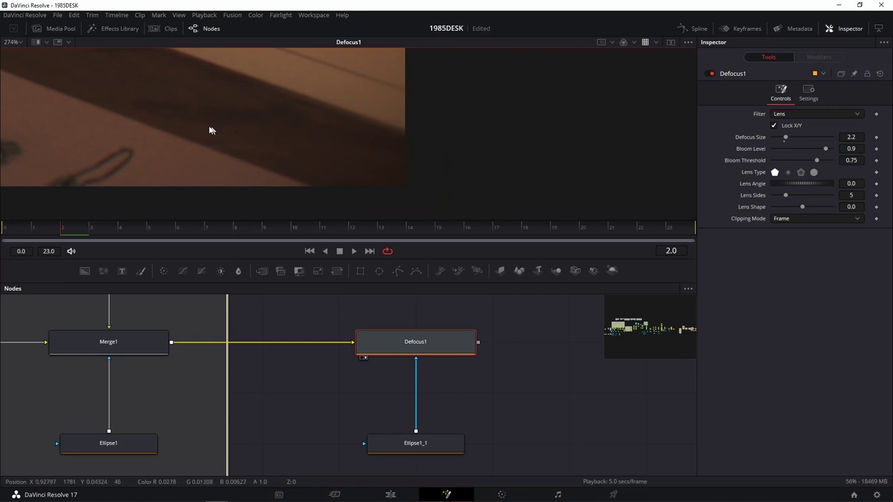
pyautogui.hscroll(-5, 249, 149)
pyautogui.hscroll(-5, 239, 160)
pyautogui.scroll(3, 305, 175)
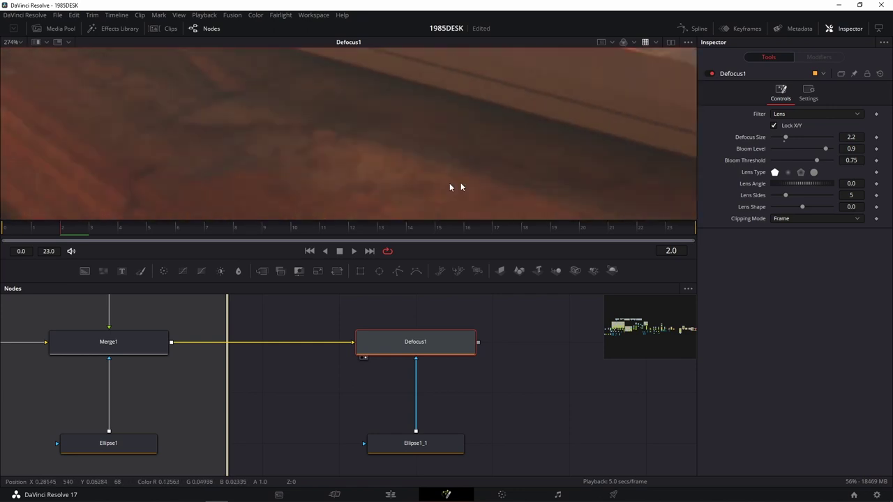
pyautogui.hscroll(-5, 406, 146)
pyautogui.hscroll(-5, 451, 114)
pyautogui.hscroll(-3, 451, 170)
pyautogui.scroll(3, 339, 149)
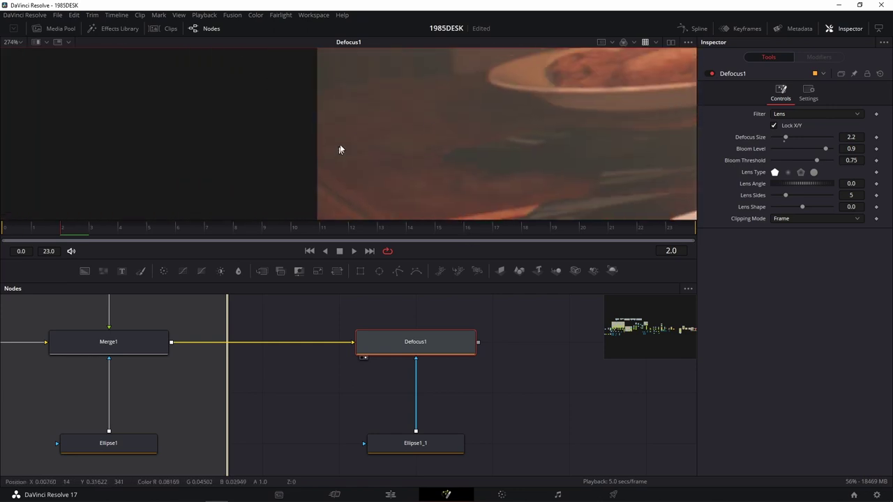
pyautogui.scroll(-3, 342, 209)
pyautogui.hscroll(3, 339, 70)
pyautogui.hscroll(3, 344, 60)
pyautogui.scroll(3, 338, 88)
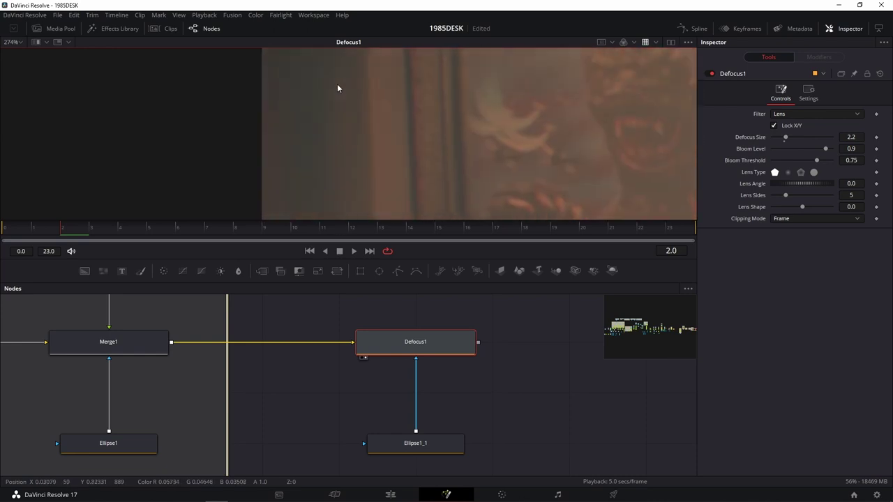
pyautogui.hscroll(3, 375, 100)
pyautogui.hscroll(3, 360, 81)
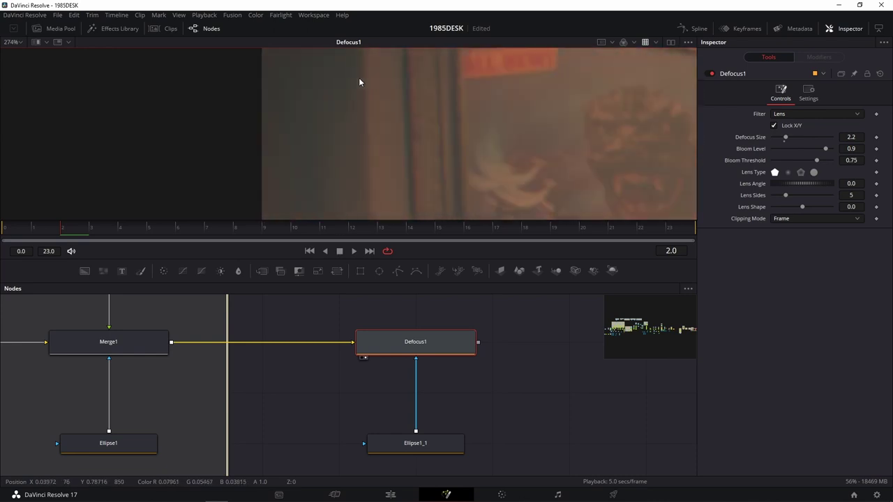
pyautogui.scroll(3, 355, 83)
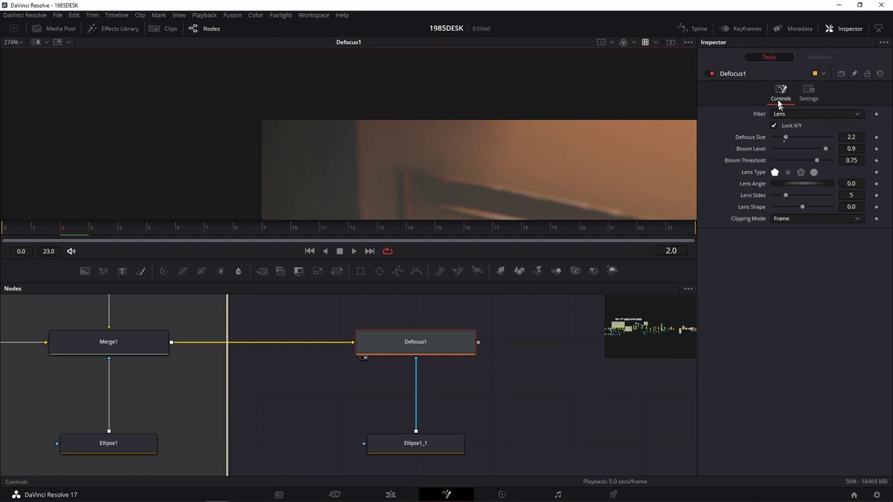
pyautogui.click(711, 74)
pyautogui.click(711, 74)
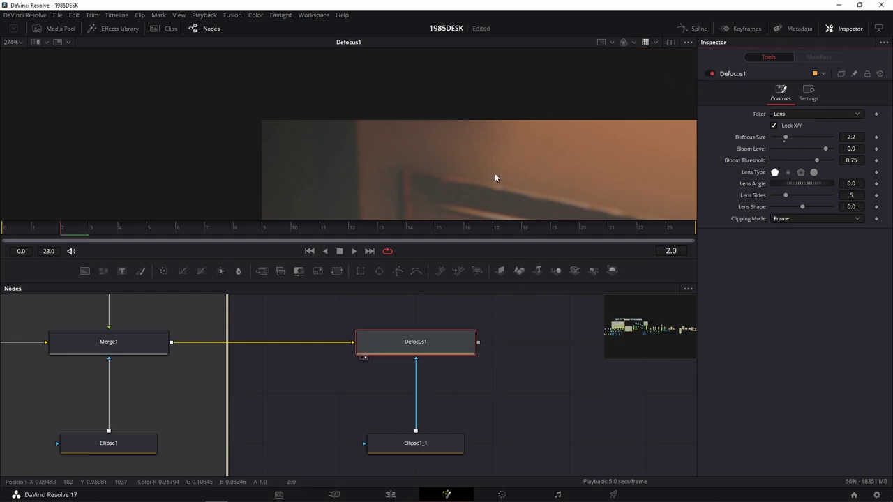
pyautogui.scroll(-6, 518, 179)
pyautogui.moveTo(433, 161); pyautogui.dragTo(393, 135)
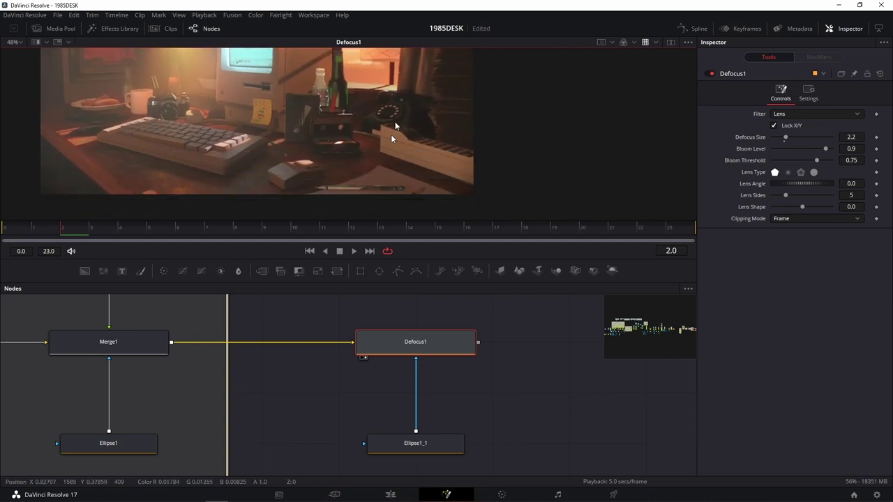
pyautogui.scroll(5, 480, 196)
pyautogui.scroll(5, 461, 186)
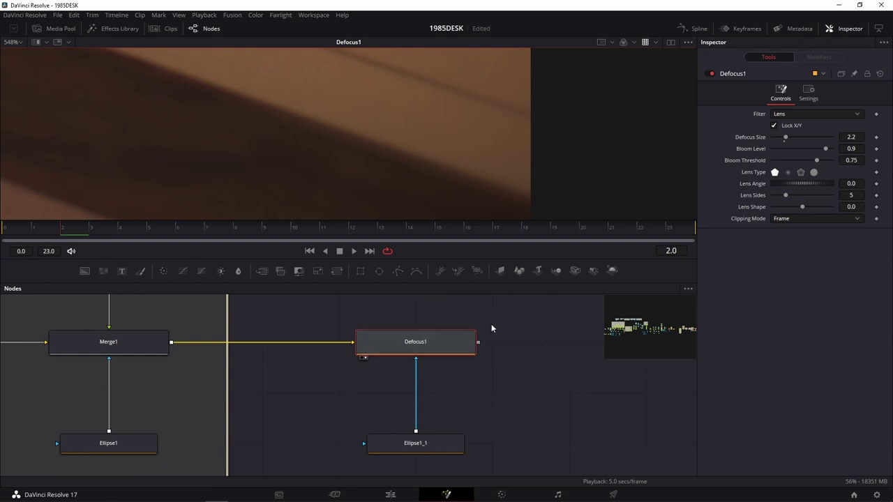
pyautogui.scroll(-3, 514, 357)
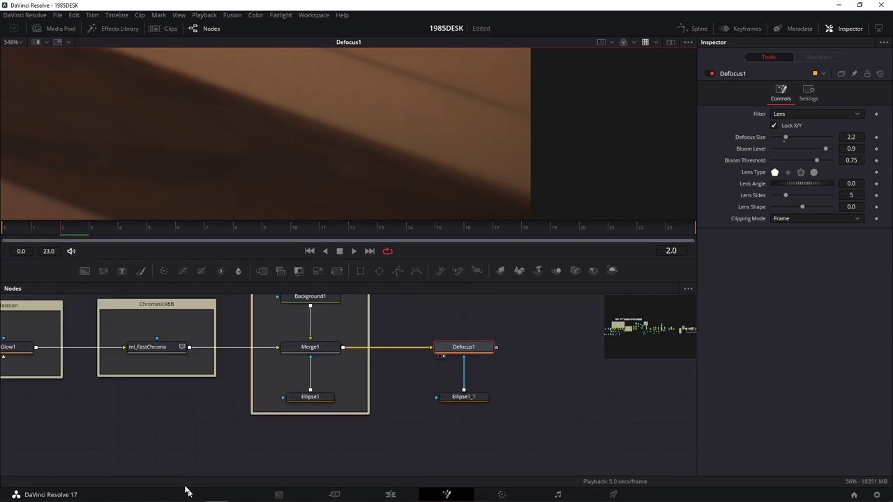
# In PureRef, drag the selected curvature-of-field reference images to the board's top-left corner
pyautogui.moveTo(188, 501)
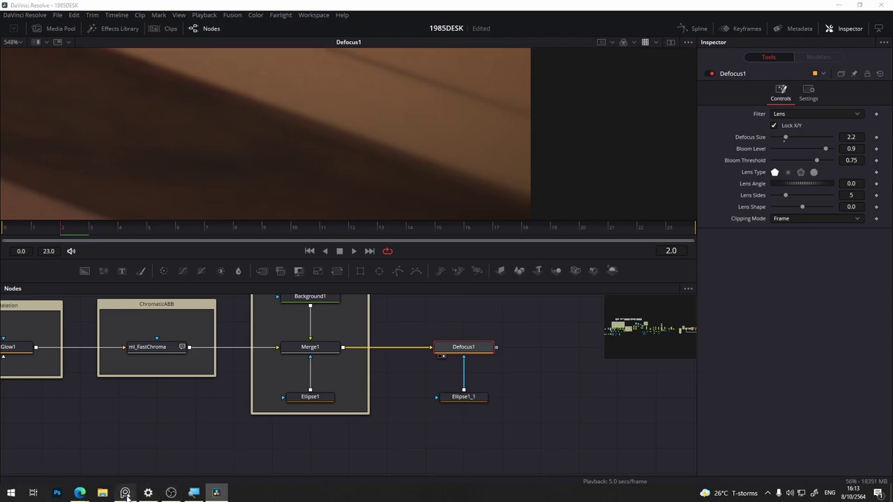
pyautogui.click(125, 493)
pyautogui.scroll(-3, 541, 312)
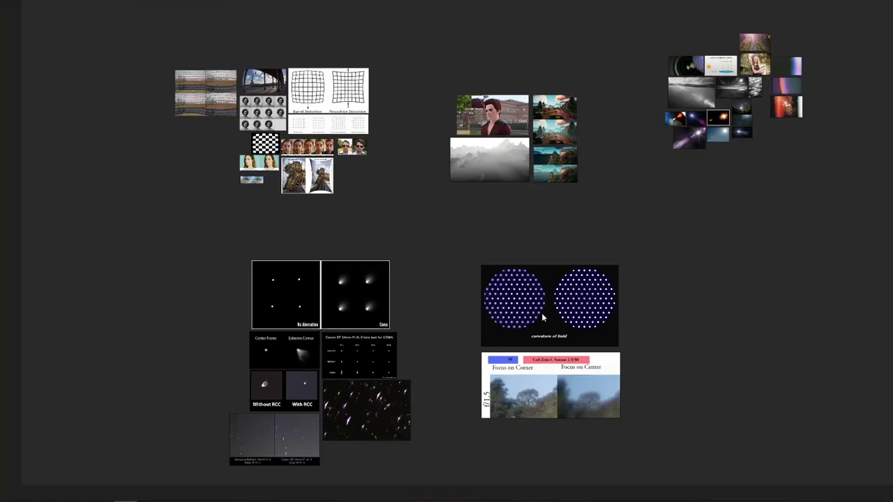
pyautogui.scroll(-3, 646, 262)
pyautogui.moveTo(656, 252); pyautogui.dragTo(563, 367)
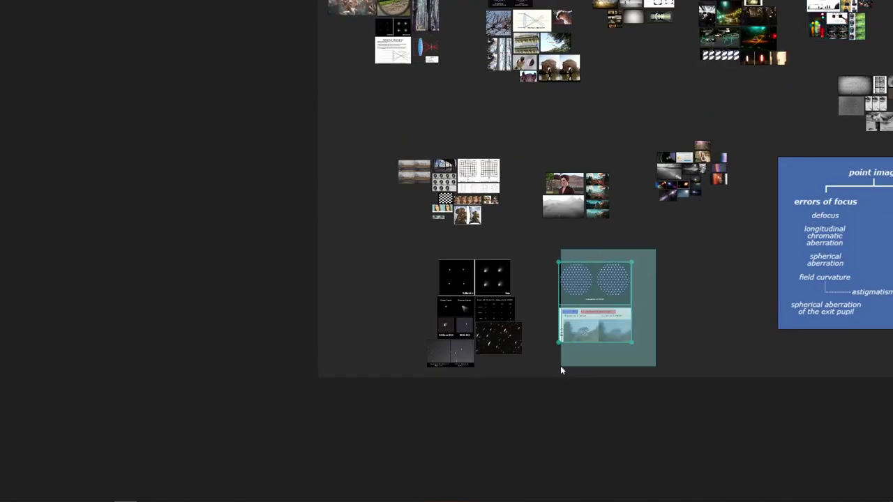
pyautogui.moveTo(676, 289); pyautogui.dragTo(720, 351)
pyautogui.moveTo(620, 353); pyautogui.dragTo(292, 79)
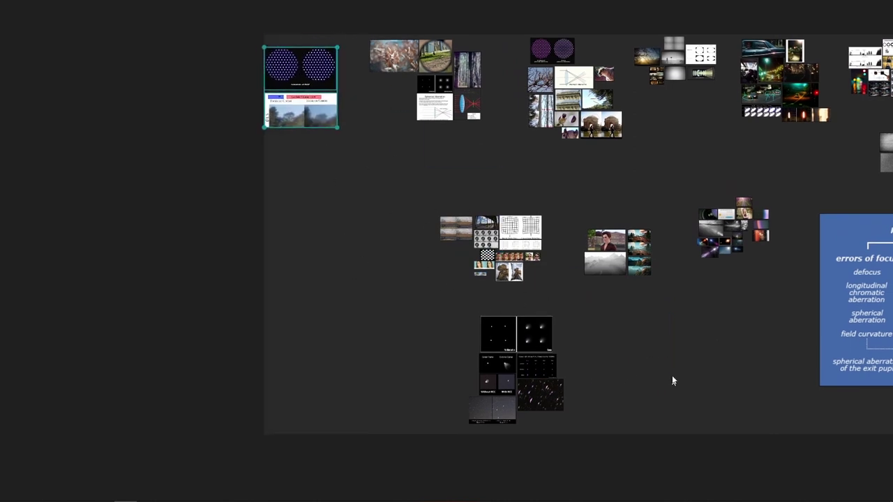
# Back in Fusion, wrap Defocus1 and Ellipse1_1 in a new underlay from the tool search
pyautogui.click(217, 492)
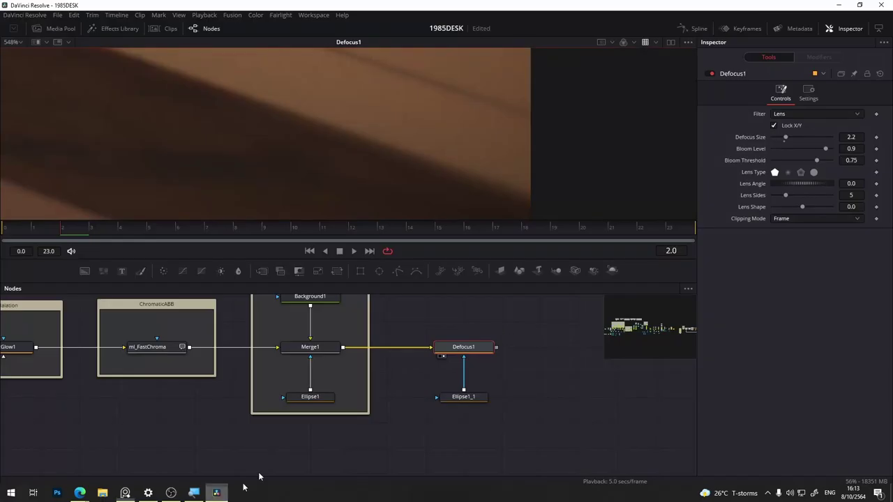
pyautogui.scroll(3, 496, 328)
pyautogui.moveTo(490, 369)
pyautogui.mouseDown()
pyautogui.moveTo(490, 330)
pyautogui.moveTo(353, 452)
pyautogui.mouseUp()
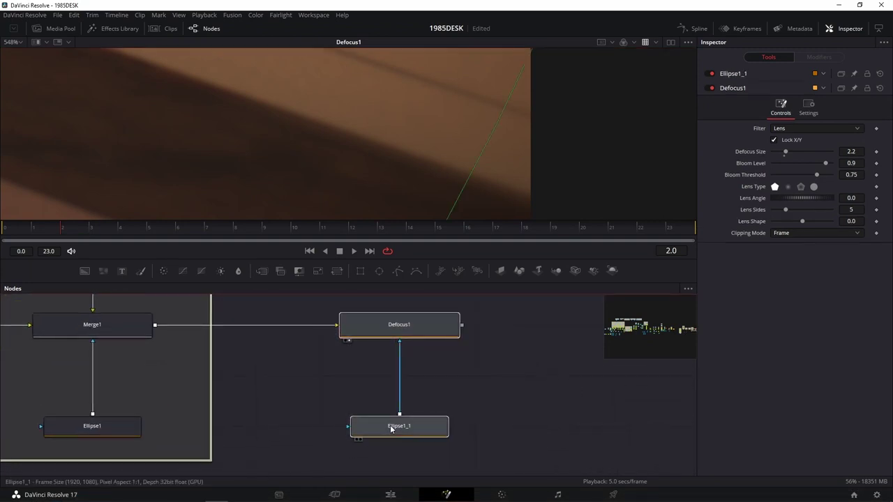
pyautogui.hotkey('shift', 'space')
pyautogui.write('Defocus')
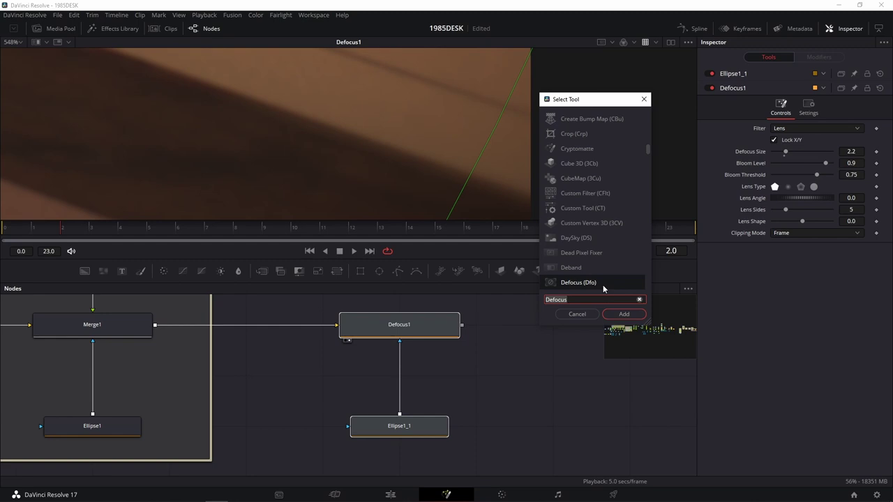
pyautogui.write('und')
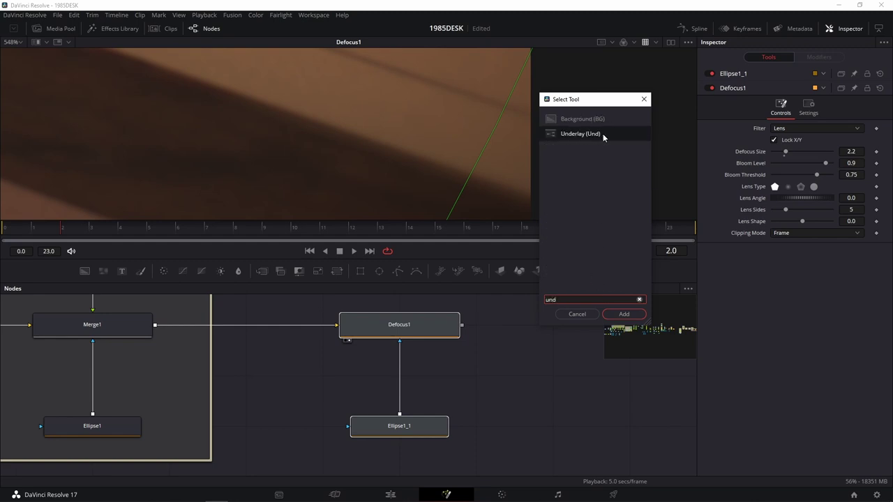
pyautogui.click(623, 315)
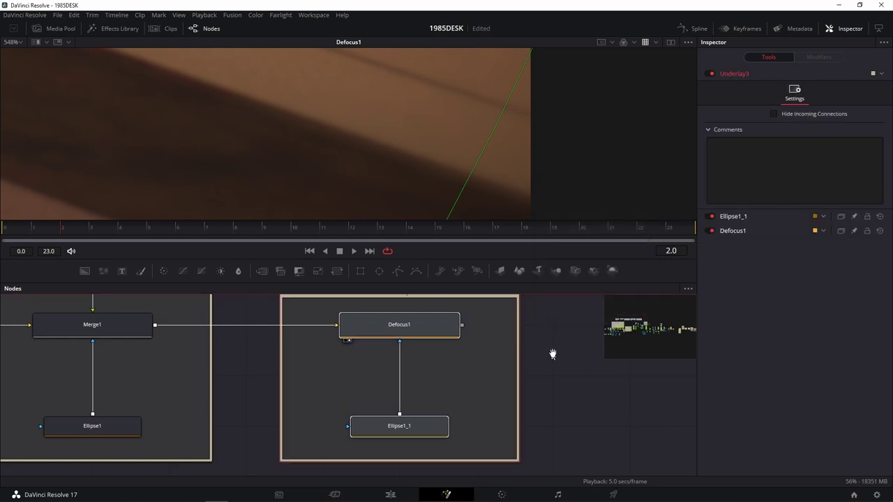
# Rename Underlay3 to CurvatureofField, keeping the Defocus1 and Ellipse1_1 names unchanged
pyautogui.scroll(3, 550, 353)
pyautogui.click(445, 341)
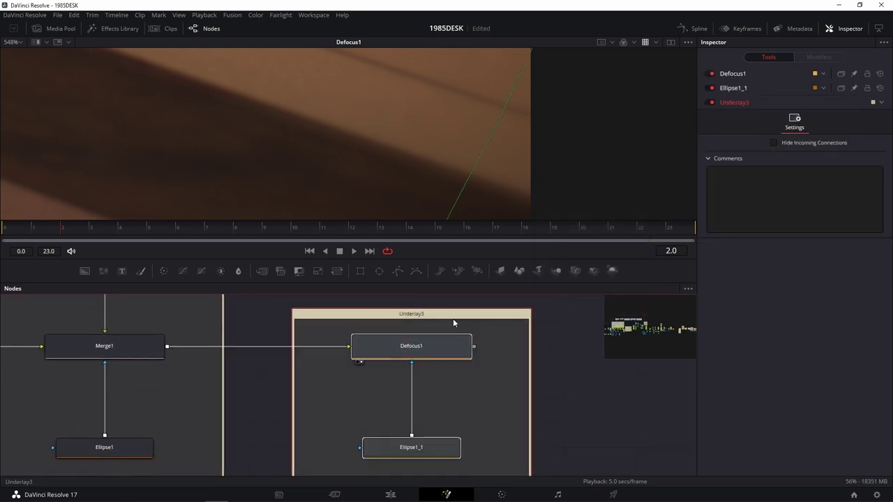
pyautogui.press('F2')
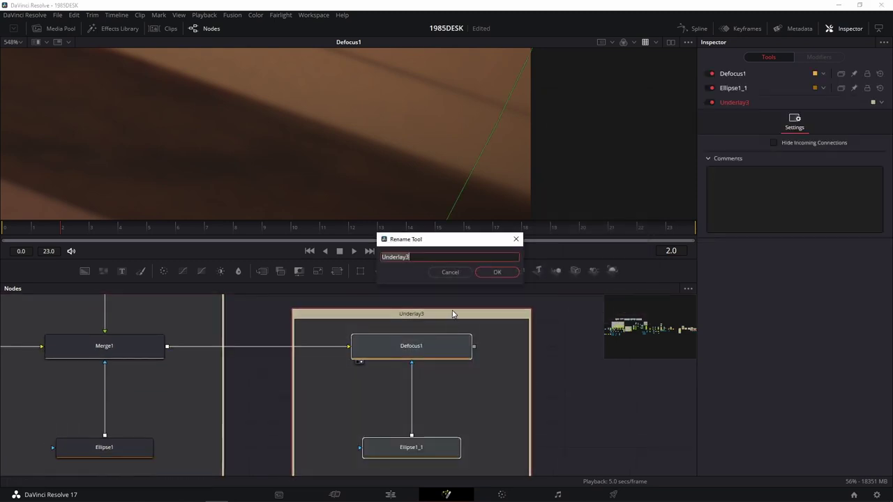
pyautogui.write('Curvature of Field')
pyautogui.click(502, 274)
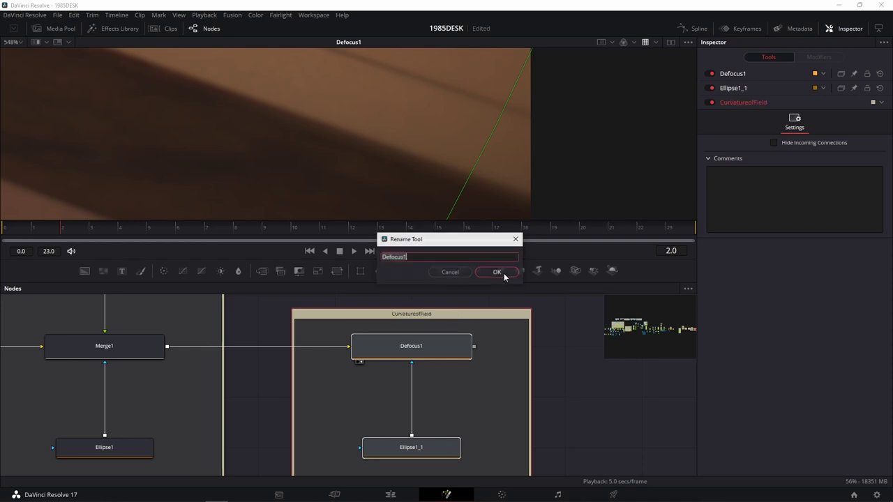
pyautogui.click(455, 272)
pyautogui.click(469, 275)
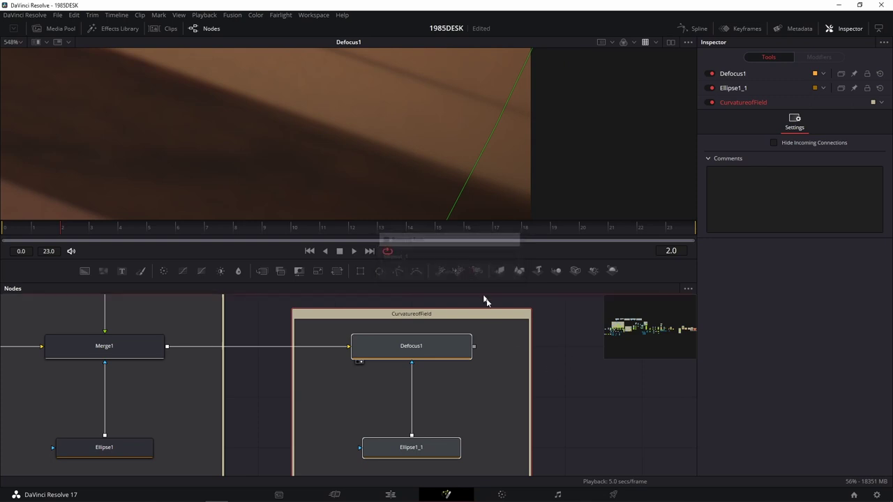
pyautogui.click(580, 336)
pyautogui.scroll(-3, 498, 342)
# Scroll to inspect the node chain and zoom out to show the whole retro desk image
pyautogui.scroll(-2, 540, 325)
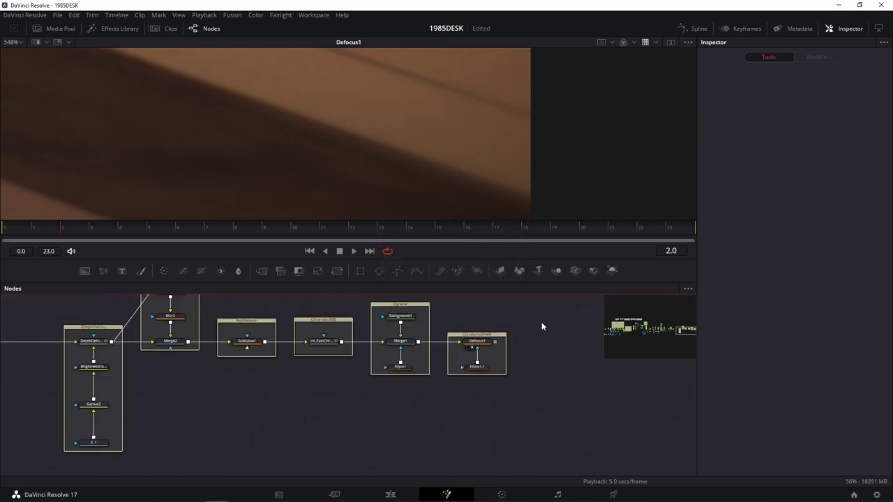
pyautogui.scroll(2, 318, 390)
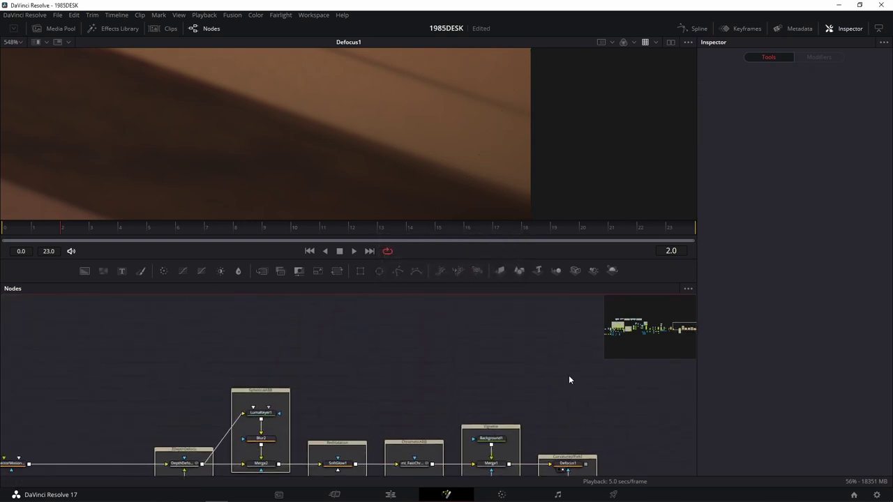
pyautogui.scroll(5, 567, 379)
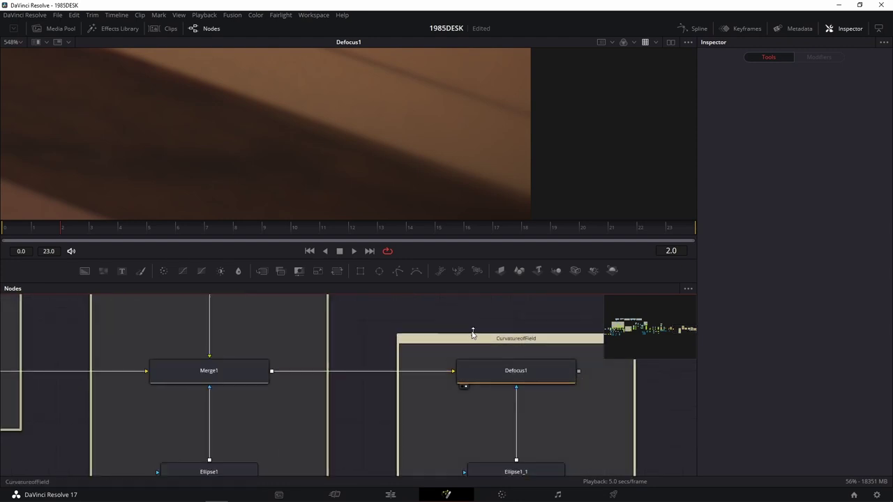
pyautogui.scroll(-5, 405, 142)
pyautogui.scroll(-3, 359, 130)
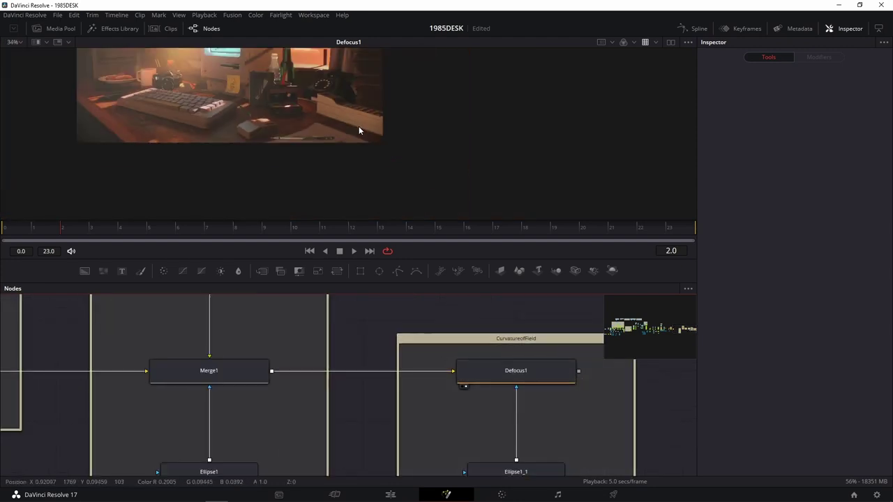
pyautogui.scroll(-2, 419, 185)
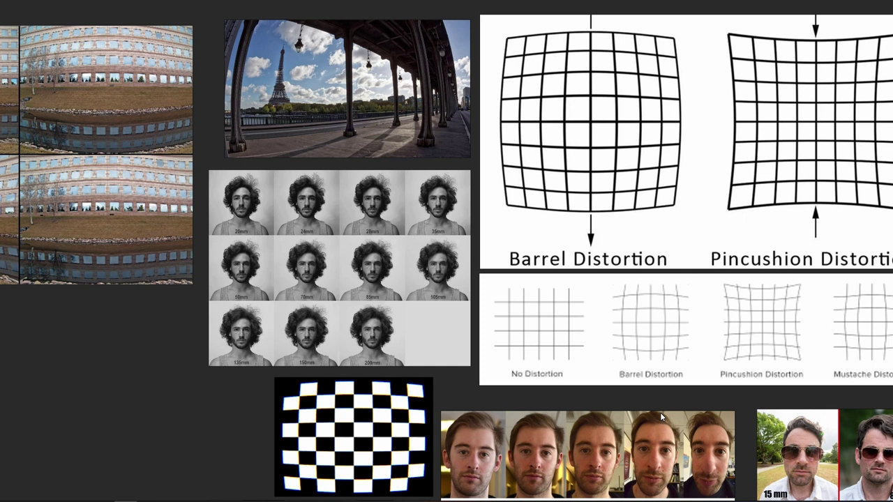
# Pan and zoom around the board to study the 20mm–200mm portrait series and Eiffel photo
pyautogui.scroll(2, 459, 351)
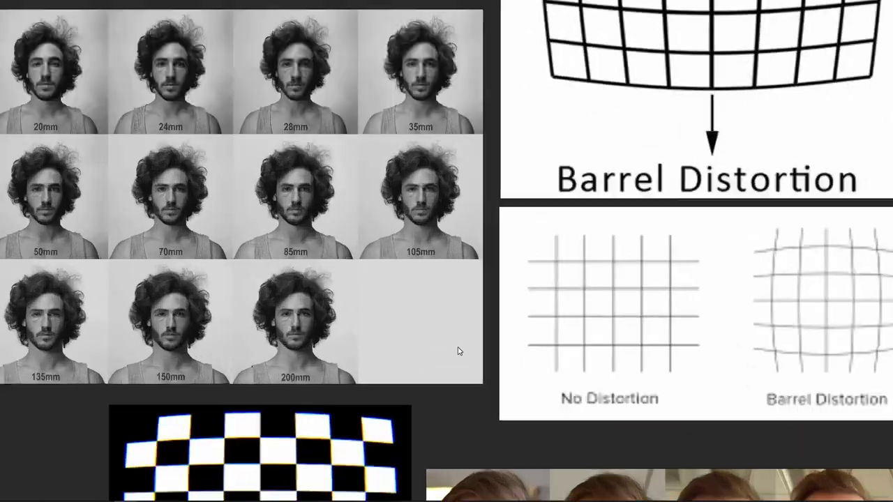
pyautogui.moveTo(474, 201)
pyautogui.mouseDown()
pyautogui.moveTo(575, 280)
pyautogui.moveTo(551, 196)
pyautogui.mouseUp()
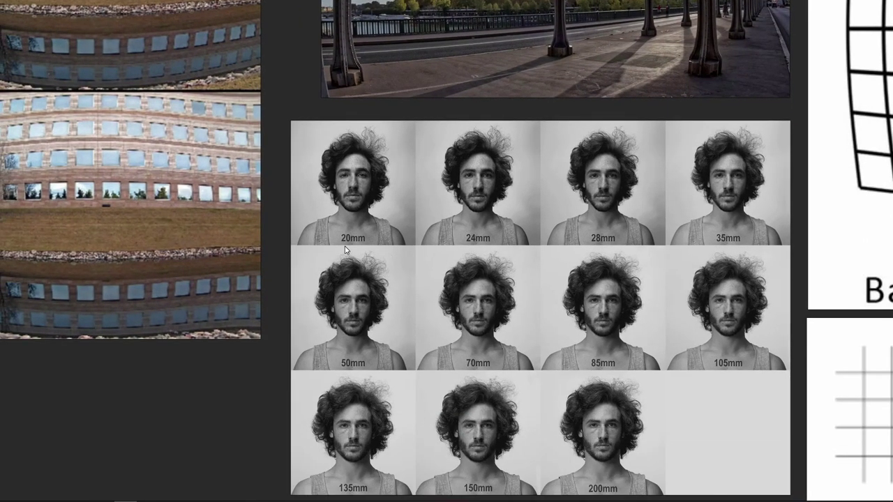
pyautogui.scroll(3, 371, 247)
pyautogui.scroll(-1, 372, 224)
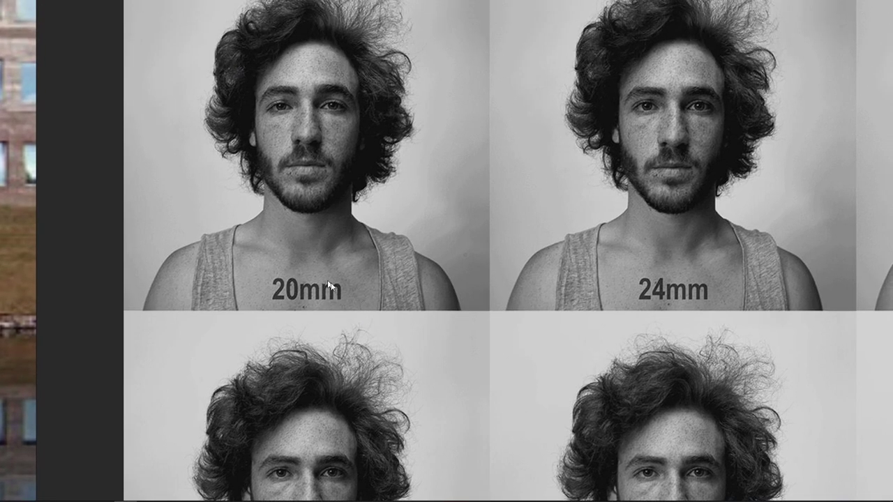
pyautogui.scroll(1, 658, 309)
pyautogui.hscroll(5, 726, 285)
pyautogui.hscroll(5, 725, 284)
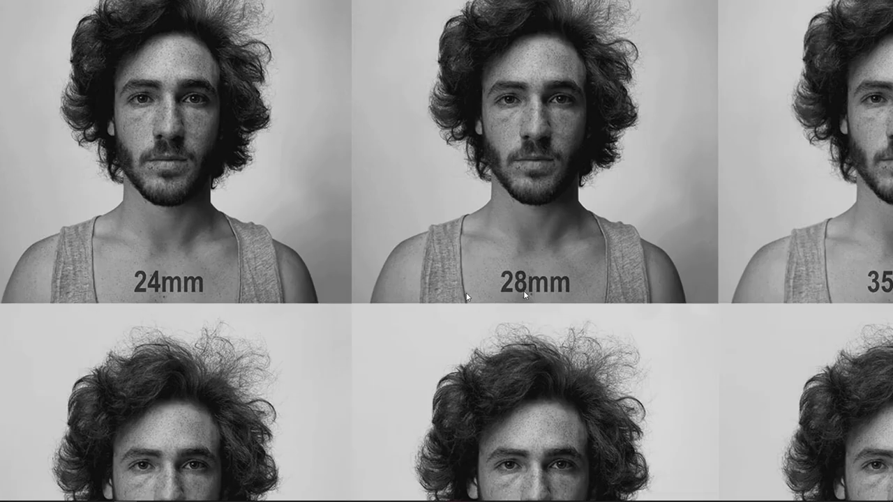
pyautogui.hscroll(5, 597, 290)
pyautogui.scroll(-3, 597, 291)
pyautogui.hscroll(-4, 597, 290)
pyautogui.scroll(1, 636, 221)
pyautogui.hscroll(-3, 636, 221)
pyautogui.scroll(-1, 636, 221)
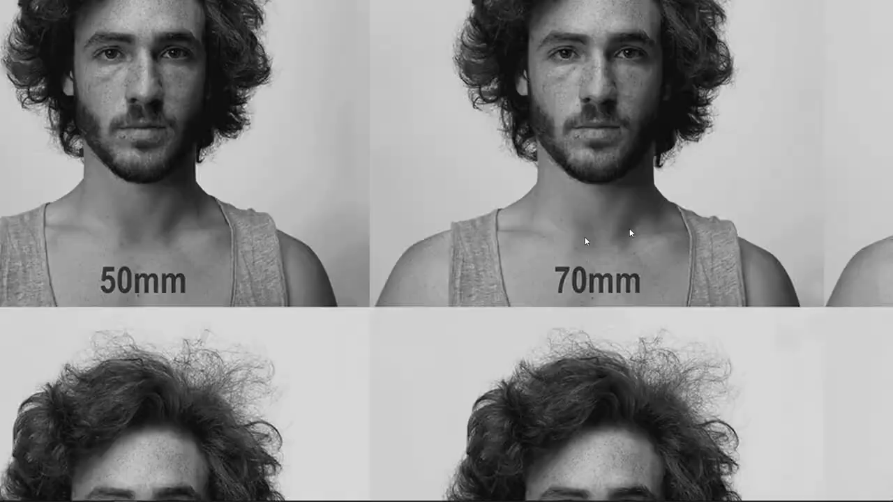
pyautogui.hscroll(5, 584, 237)
pyautogui.scroll(-2, 584, 236)
pyautogui.hscroll(5, 444, 156)
pyautogui.scroll(1, 341, 202)
pyautogui.scroll(-3, 341, 200)
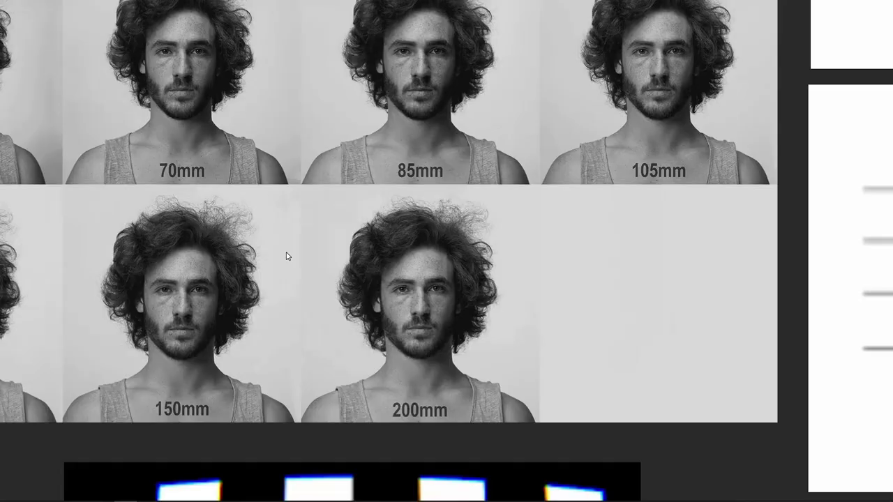
pyautogui.hscroll(2, 285, 255)
pyautogui.hscroll(-4, 608, 219)
pyautogui.scroll(1, 607, 219)
pyautogui.hscroll(-1, 598, 210)
pyautogui.hscroll(3, 598, 209)
pyautogui.scroll(1, 428, 295)
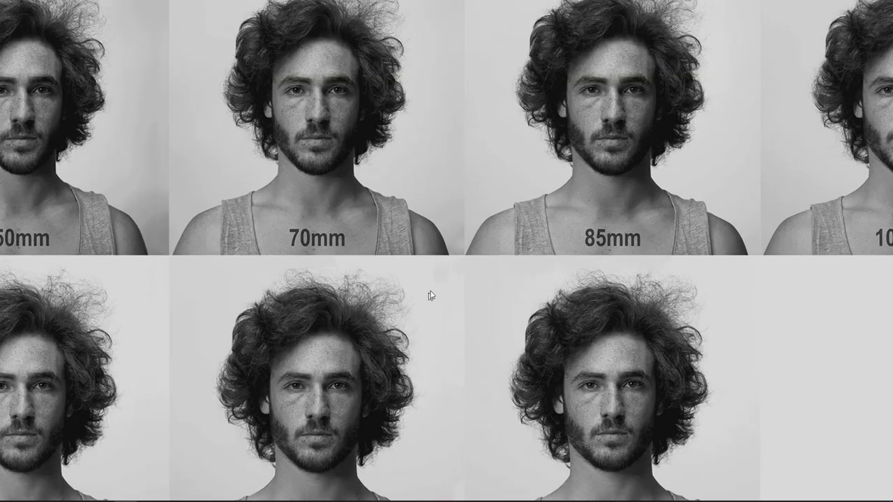
pyautogui.scroll(-4, 438, 203)
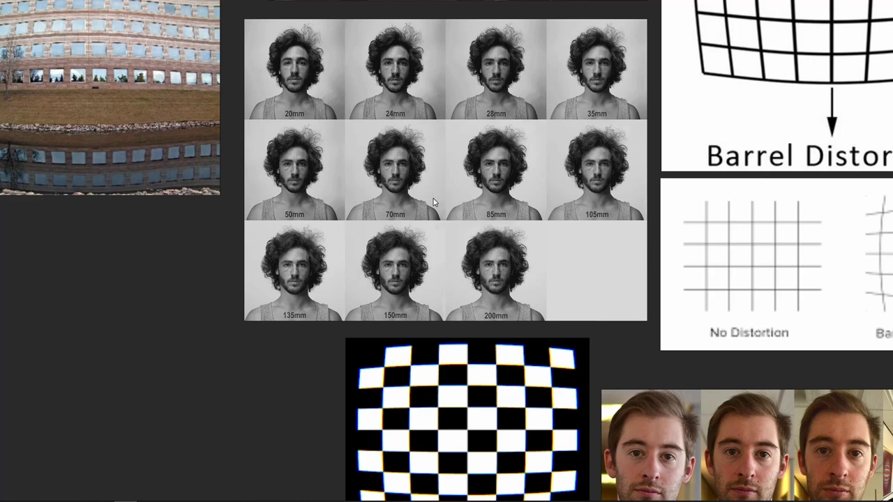
# Zoom in on the Barrel Distortion and Pincushion Distortion grid diagram
pyautogui.scroll(3, 405, 230)
pyautogui.hscroll(-4, 405, 230)
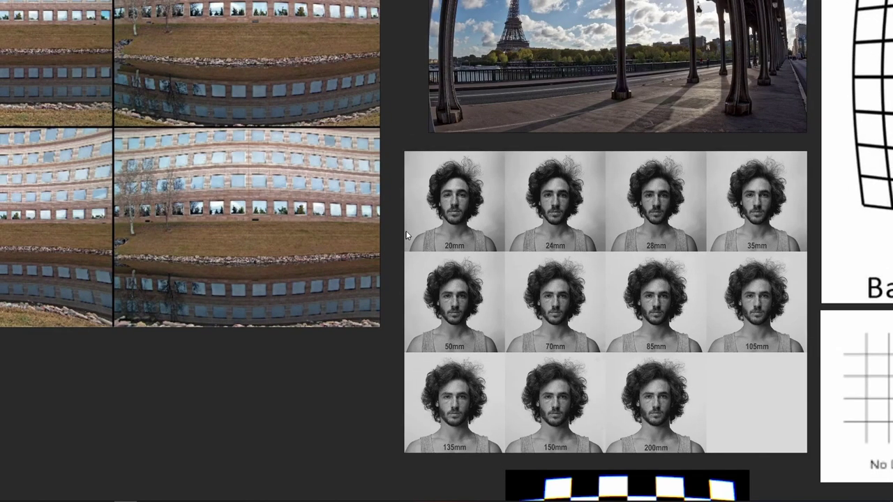
pyautogui.scroll(2, 407, 235)
pyautogui.scroll(-4, 490, 208)
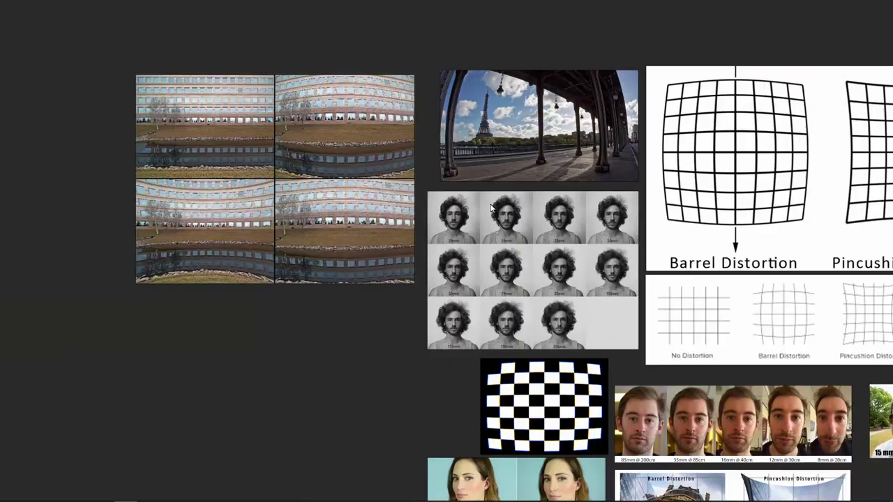
pyautogui.scroll(3, 408, 217)
pyautogui.scroll(2, 413, 188)
pyautogui.scroll(2, 403, 222)
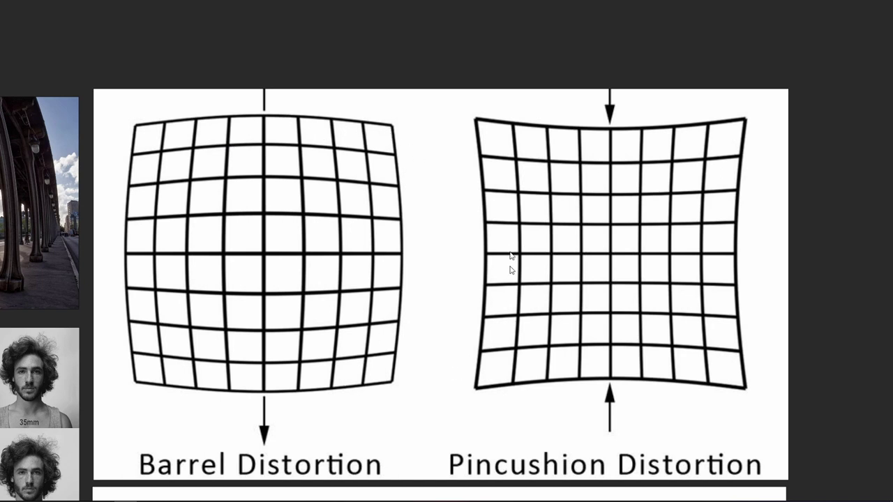
# Zoom out, then pan the board left and down to the Barrel versus Pincushion Louvre photos
pyautogui.scroll(-3, 410, 264)
pyautogui.scroll(-2, 398, 289)
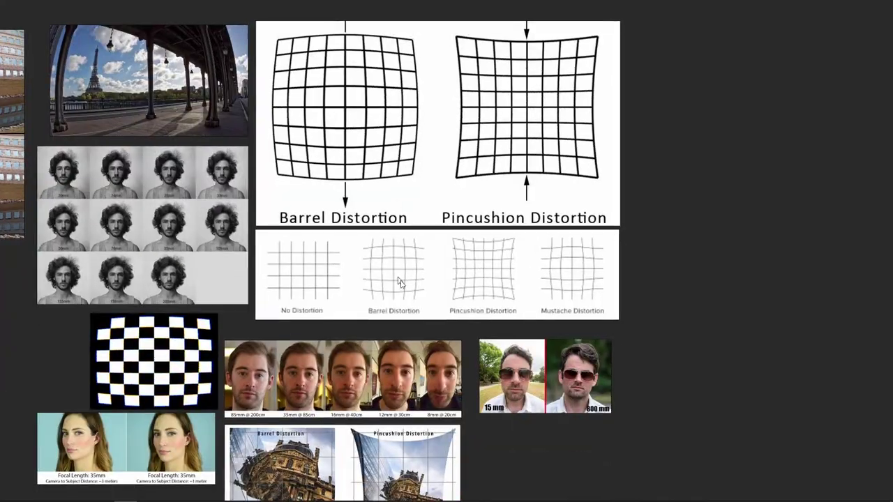
pyautogui.scroll(3, 399, 286)
pyautogui.scroll(2, 400, 286)
pyautogui.moveTo(399, 285); pyautogui.dragTo(239, 324)
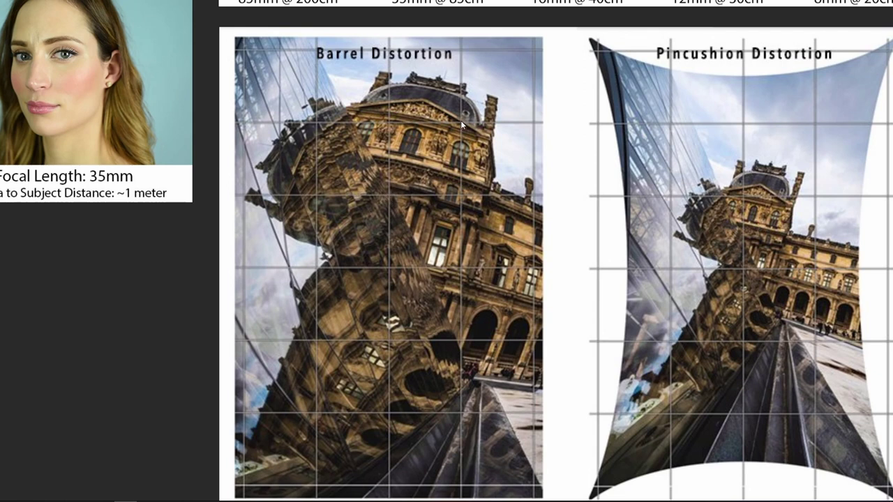
# Zoom in on the Curvilinear Lens versus Rectilinear Lens snowy fence comparison
pyautogui.scroll(5, 253, 297)
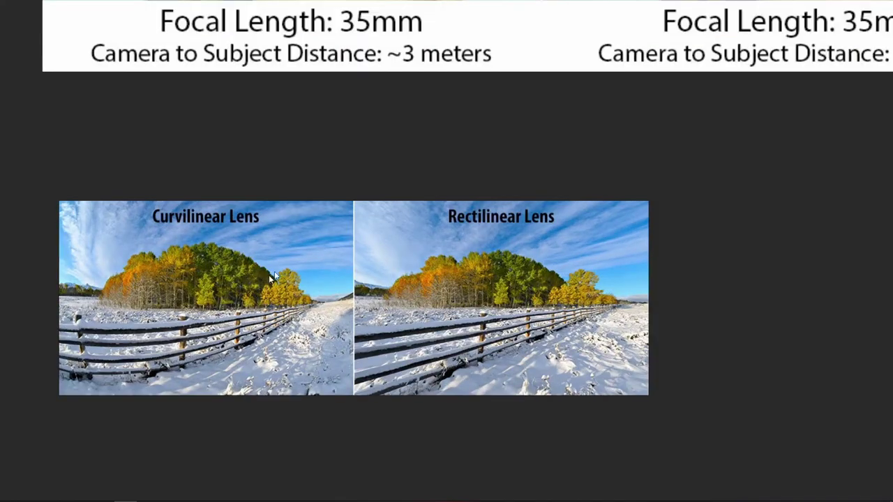
pyautogui.scroll(1, 338, 239)
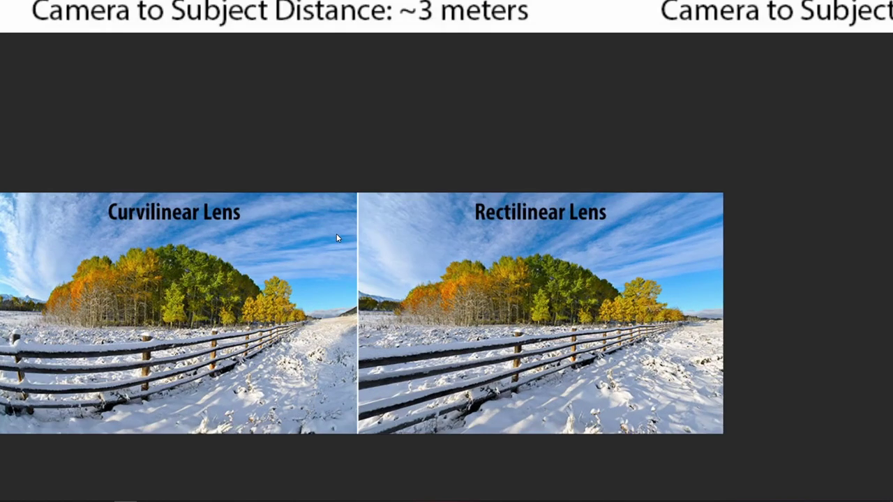
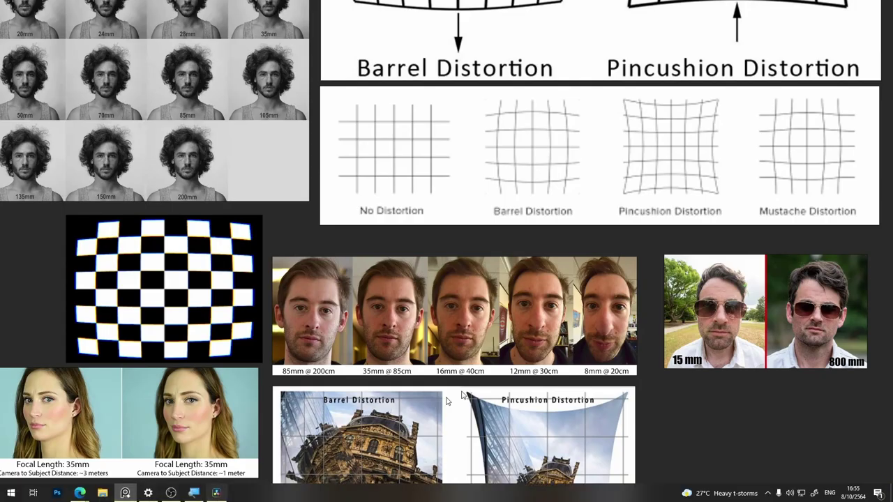
# Switch from PureRef back to the 1985DESK Fusion node graph in DaVinci Resolve
pyautogui.click(208, 492)
pyautogui.scroll(5, 505, 387)
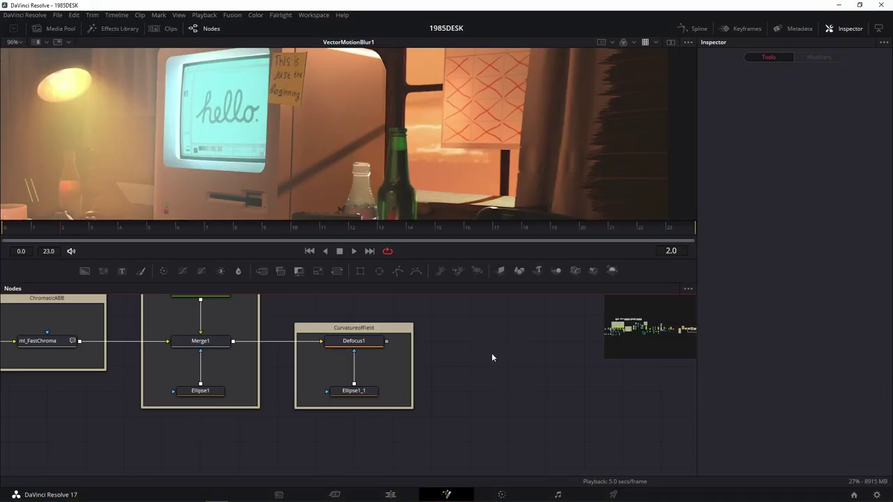
# Add a Lens Distort node and arrange it beside the DepthDefocus group and Merge2
pyautogui.hotkey('shift', 'space')
pyautogui.write('lens')
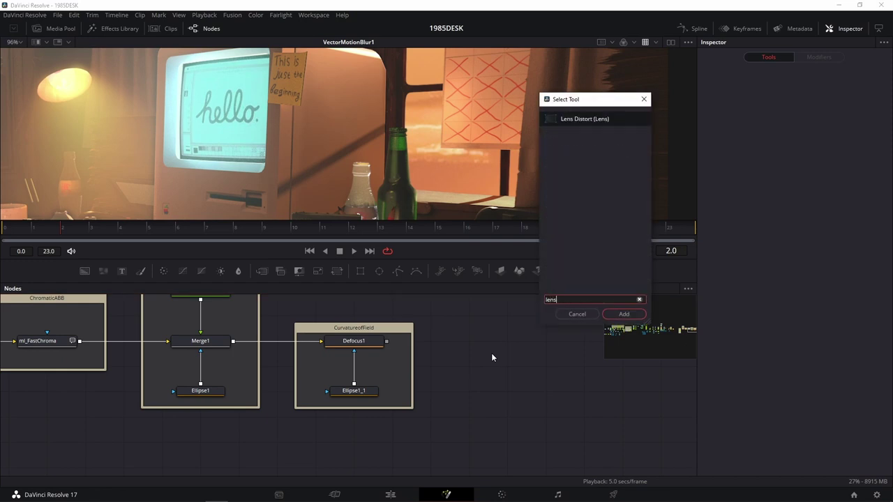
pyautogui.click(632, 313)
pyautogui.scroll(-2, 620, 427)
pyautogui.scroll(-3, 608, 427)
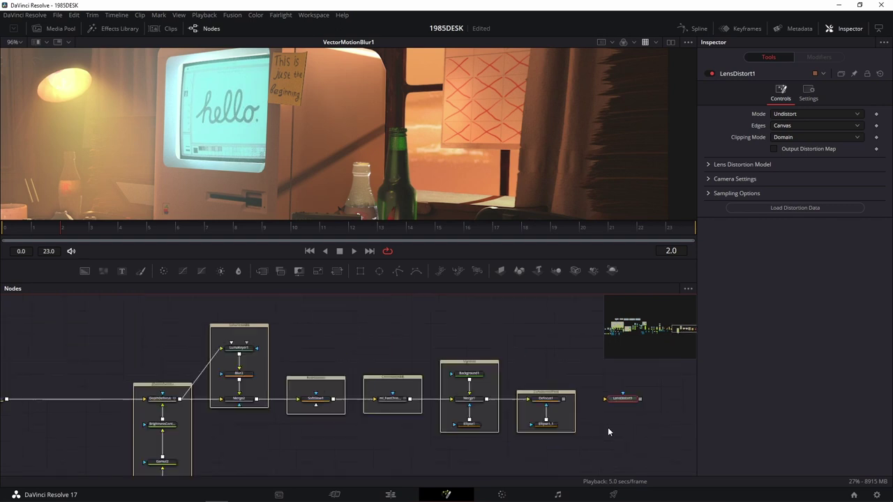
pyautogui.moveTo(623, 399); pyautogui.dragTo(105, 335)
pyautogui.moveTo(165, 362)
pyautogui.mouseDown()
pyautogui.moveTo(310, 321)
pyautogui.moveTo(380, 454)
pyautogui.moveTo(150, 469)
pyautogui.mouseUp()
pyautogui.scroll(3, 309, 320)
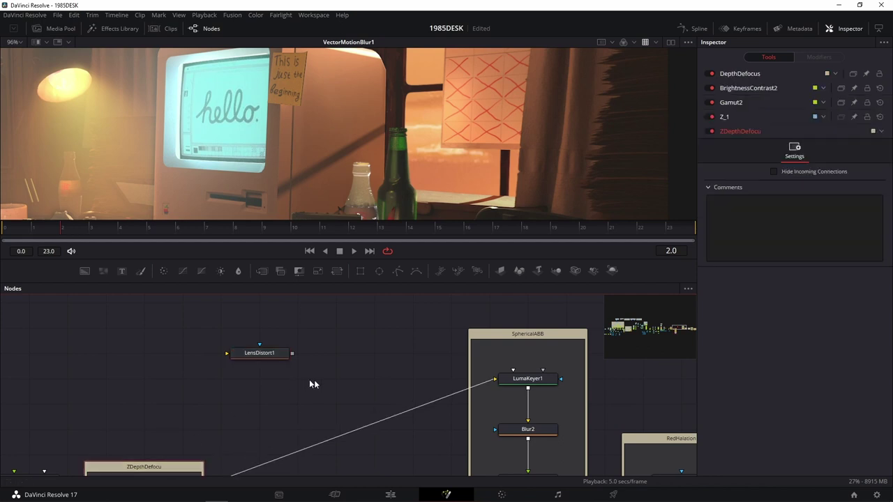
pyautogui.moveTo(313, 384); pyautogui.dragTo(335, 333)
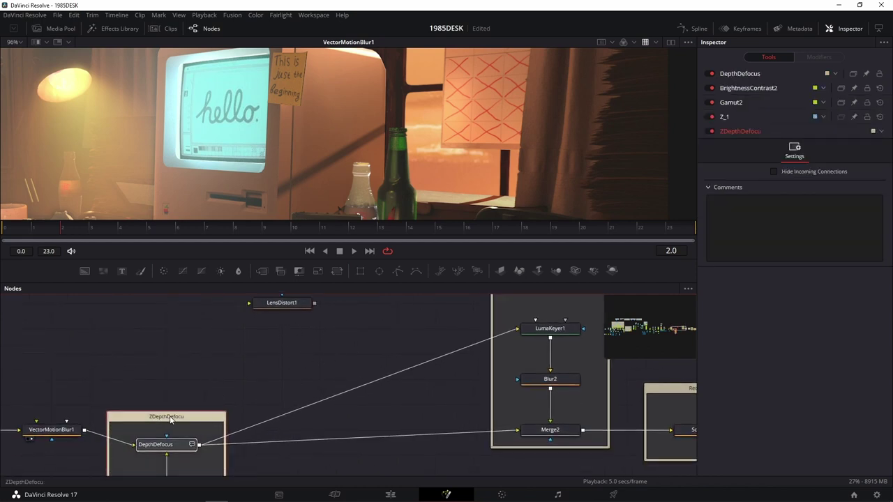
pyautogui.moveTo(167, 416)
pyautogui.mouseDown()
pyautogui.moveTo(203, 415)
pyautogui.moveTo(191, 397)
pyautogui.mouseUp()
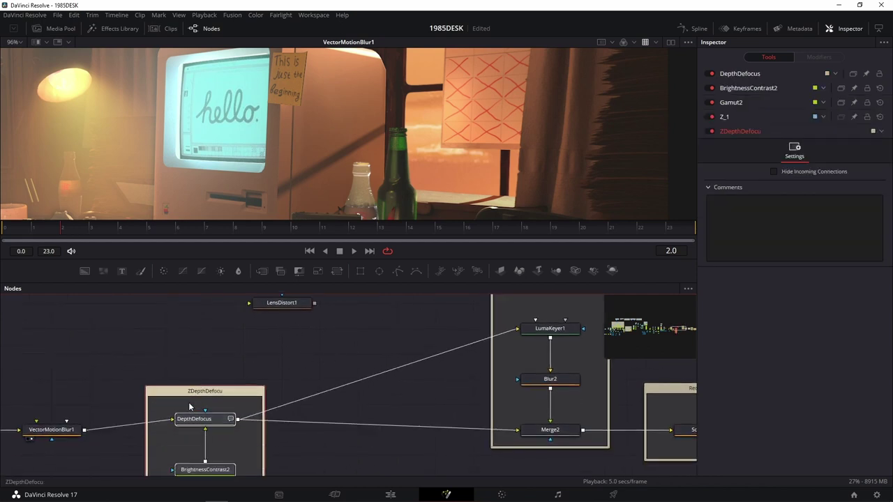
# Wire LensDistort1 between DepthDefocus and Merge2, inspect its Lens Distortion Model, then pull it back out
pyautogui.click(201, 429)
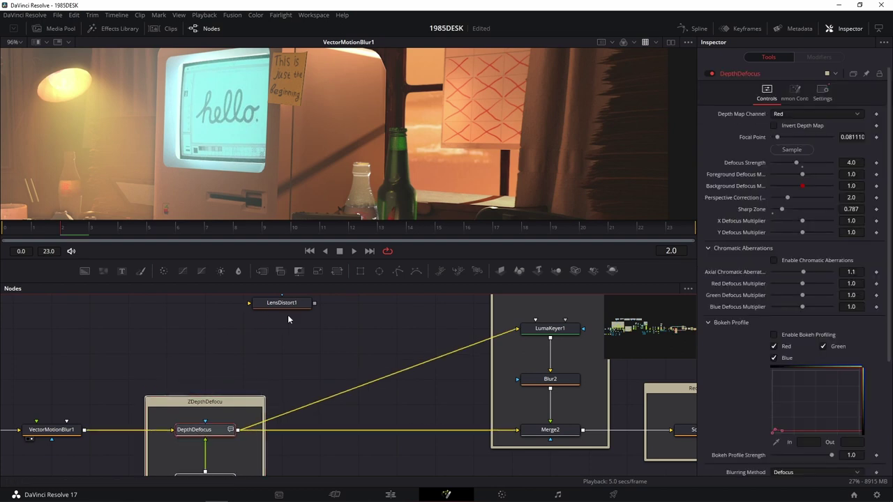
pyautogui.moveTo(286, 303); pyautogui.dragTo(377, 423)
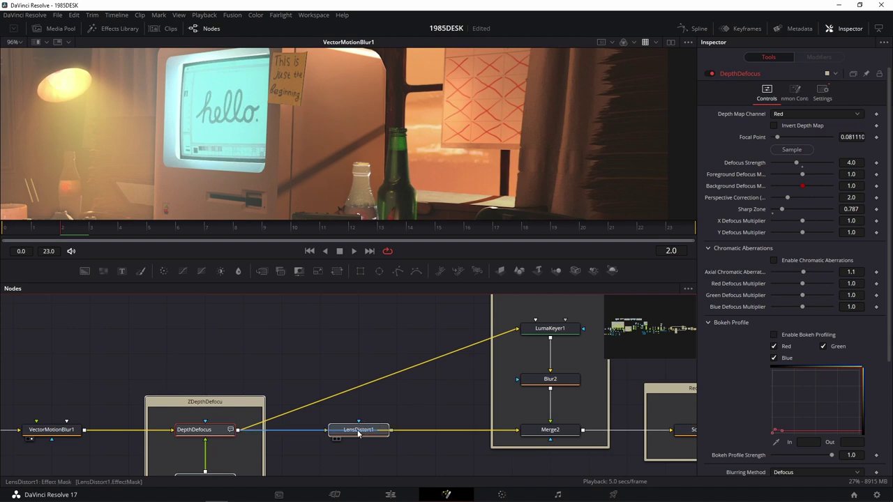
pyautogui.click(359, 431)
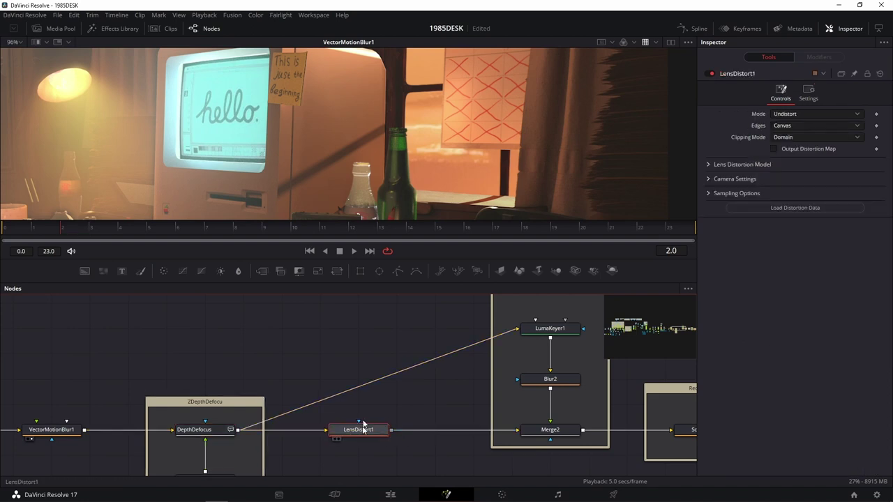
pyautogui.moveTo(363, 424); pyautogui.dragTo(359, 164)
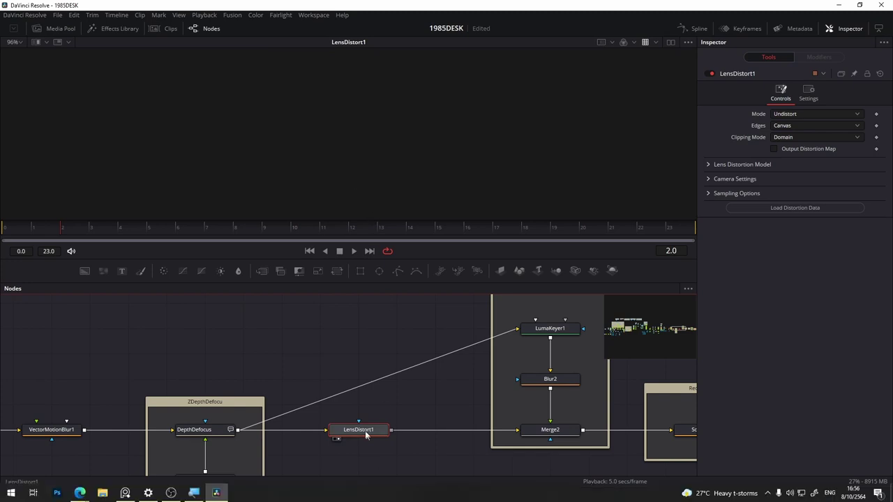
pyautogui.moveTo(365, 431)
pyautogui.mouseDown()
pyautogui.moveTo(365, 405)
pyautogui.moveTo(361, 437)
pyautogui.mouseUp()
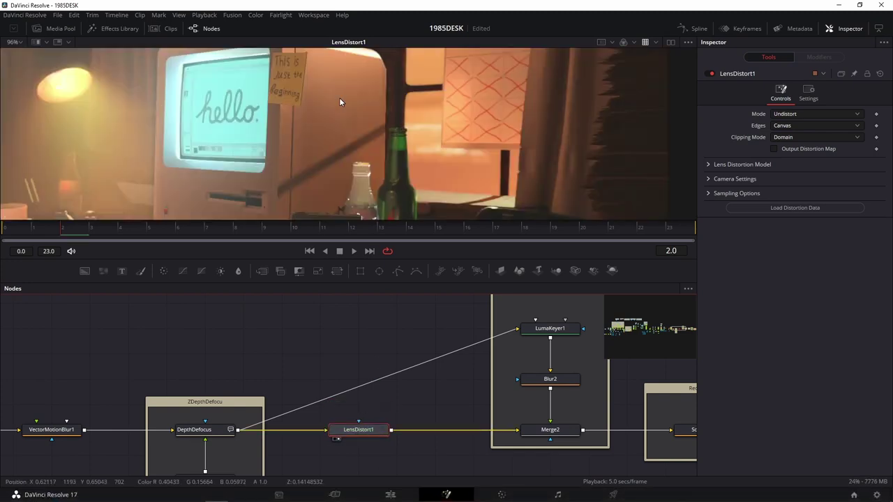
pyautogui.scroll(-2, 304, 97)
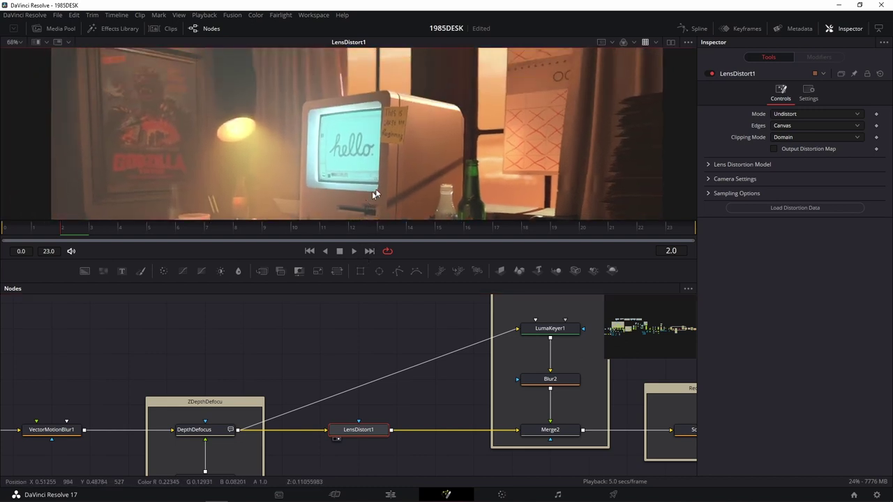
pyautogui.click(706, 163)
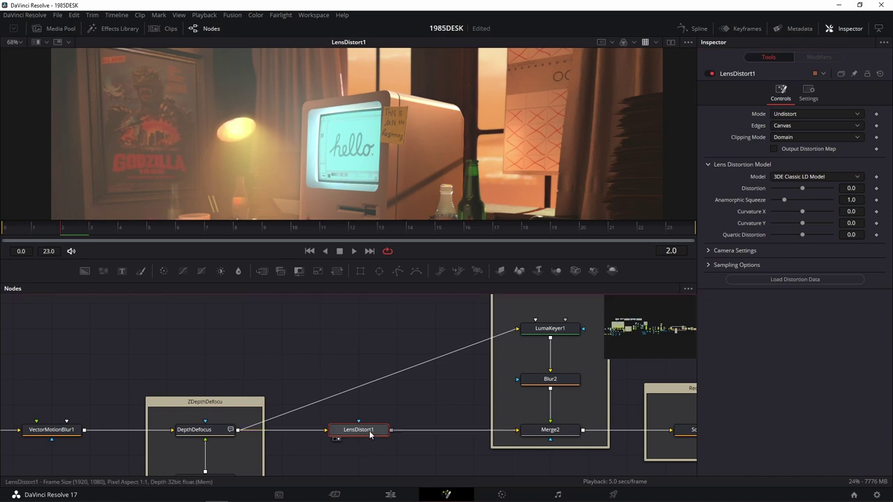
pyautogui.moveTo(369, 430)
pyautogui.mouseDown()
pyautogui.moveTo(257, 338)
pyautogui.moveTo(428, 384)
pyautogui.mouseUp()
pyautogui.click(384, 364)
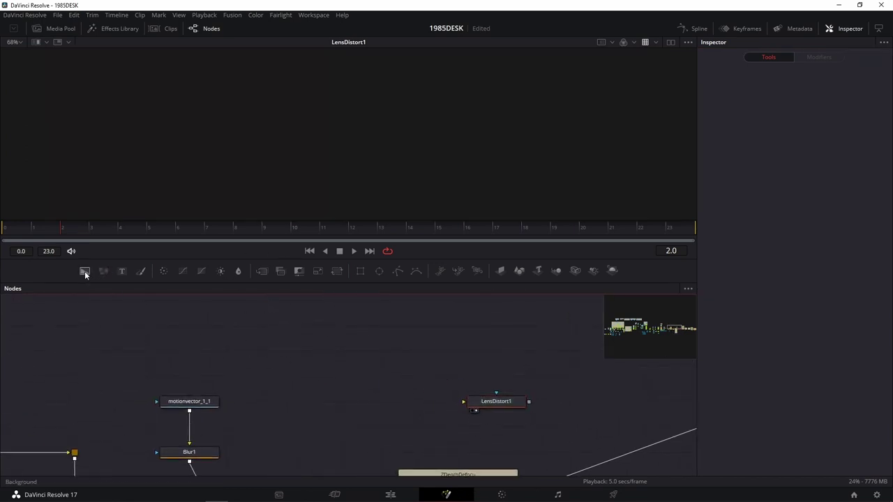
# Add a Background node and set its fill type to a Four Corner gradient
pyautogui.moveTo(84, 271); pyautogui.dragTo(417, 382)
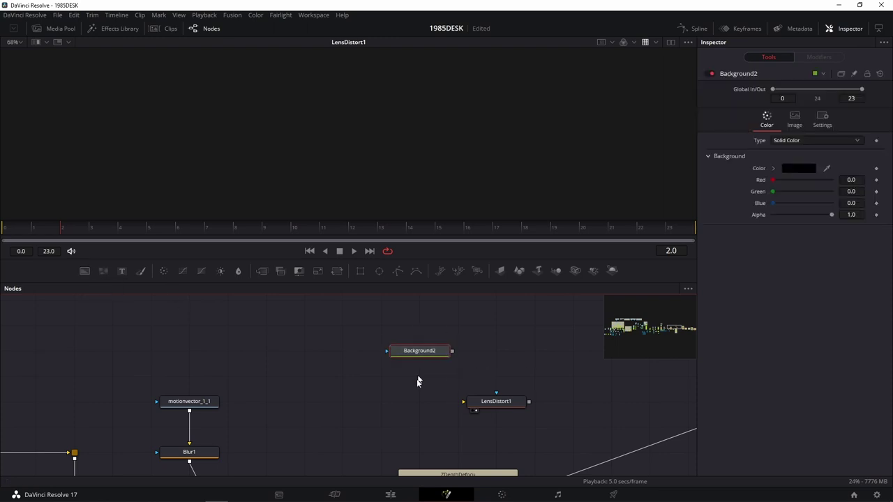
pyautogui.click(790, 141)
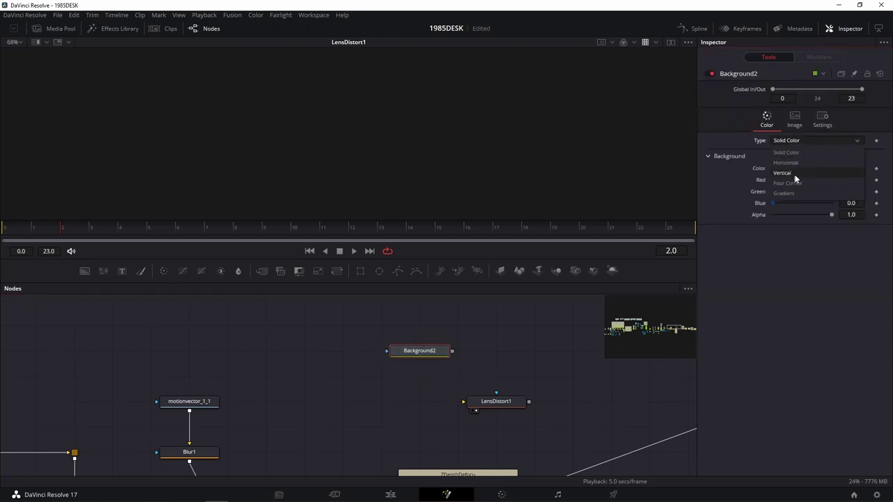
pyautogui.click(795, 194)
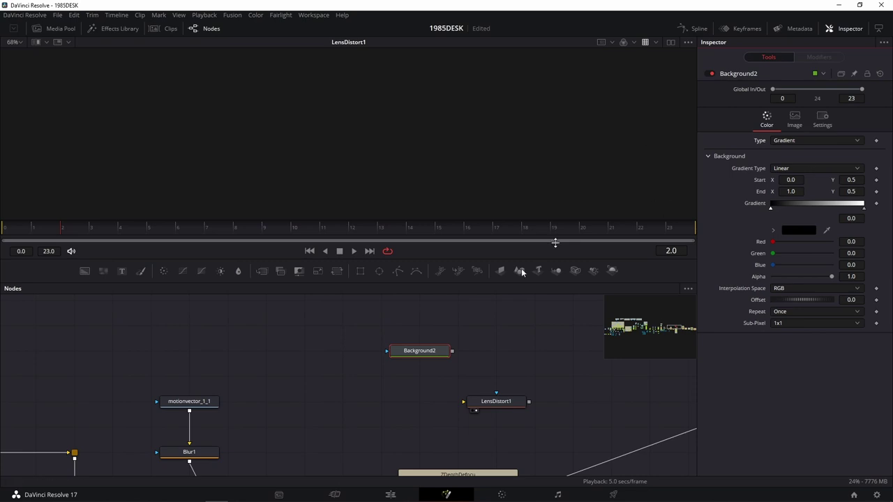
pyautogui.click(419, 356)
pyautogui.press('1')
pyautogui.scroll(-3, 424, 172)
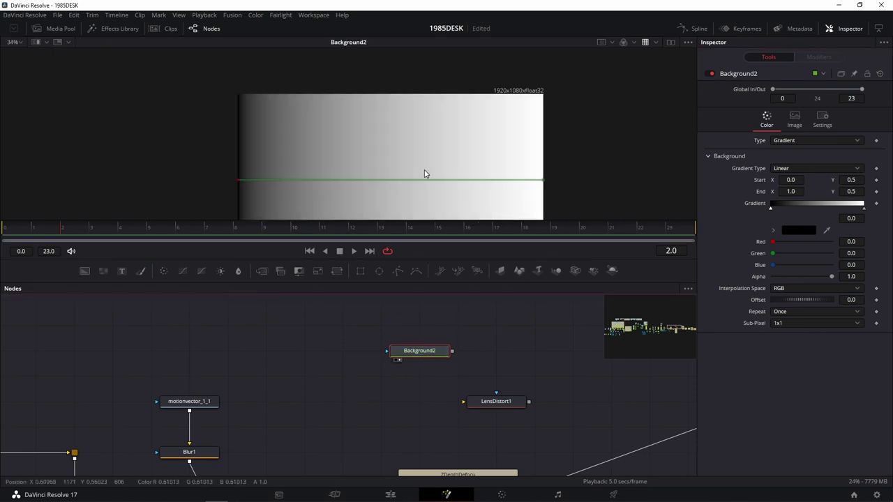
pyautogui.scroll(2, 424, 169)
pyautogui.click(808, 166)
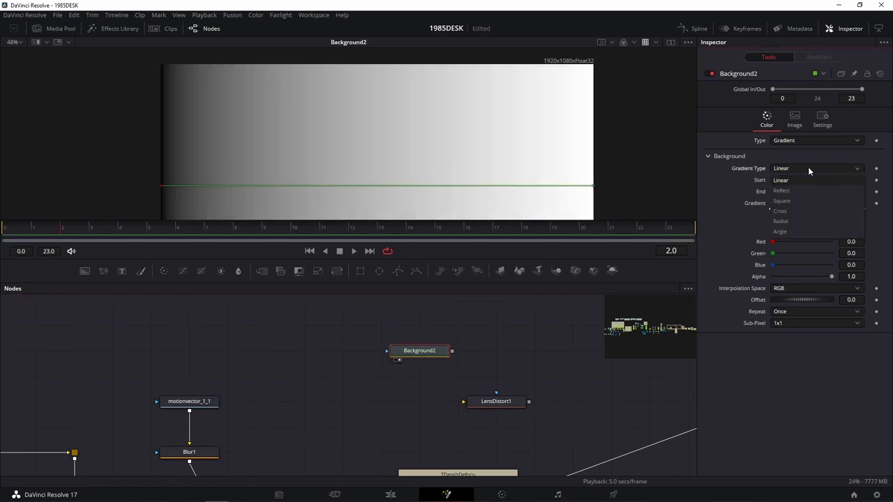
pyautogui.click(808, 140)
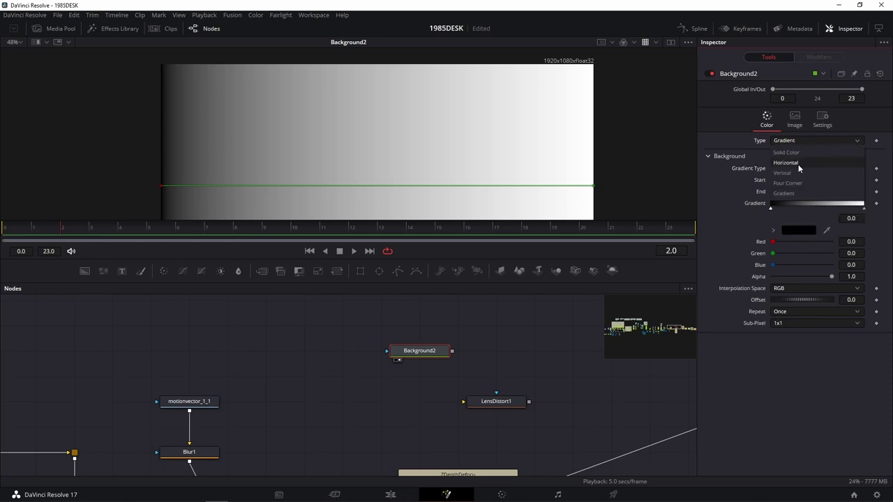
pyautogui.click(798, 163)
pyautogui.click(803, 140)
pyautogui.click(798, 172)
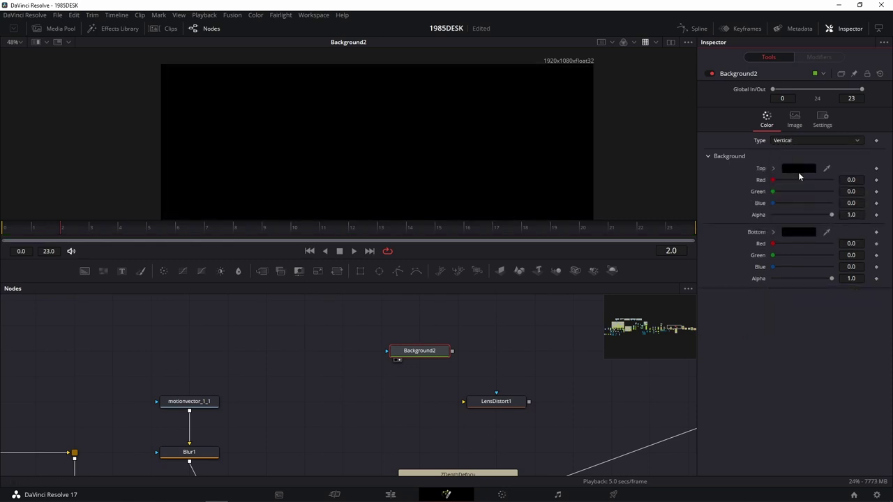
pyautogui.click(811, 142)
pyautogui.click(803, 183)
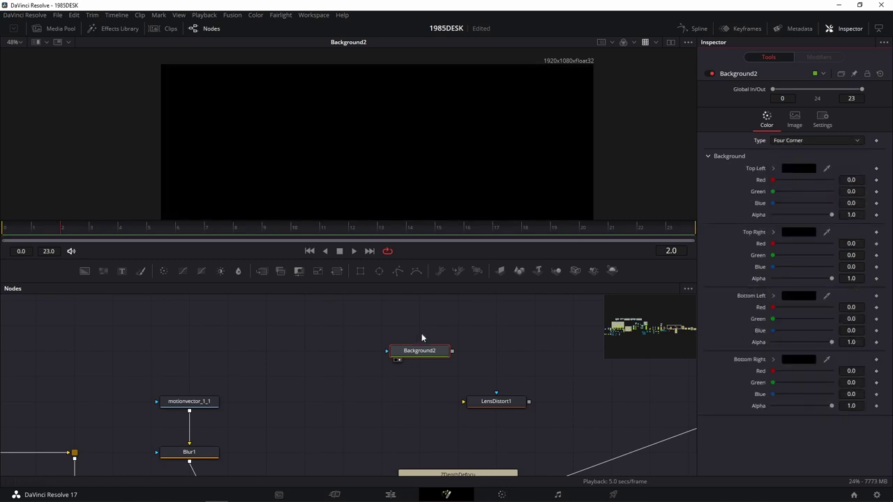
# Color the gradient's top-left corner dark red and its top-right corner yellow
pyautogui.click(797, 169)
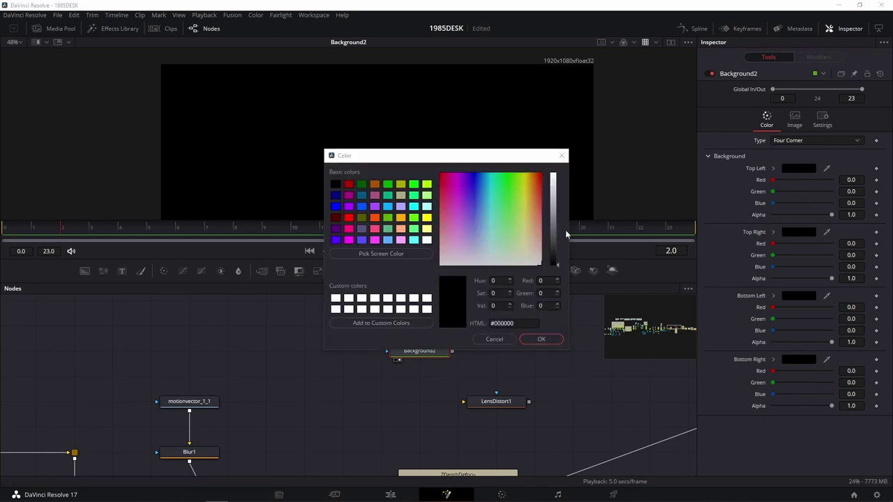
pyautogui.click(349, 184)
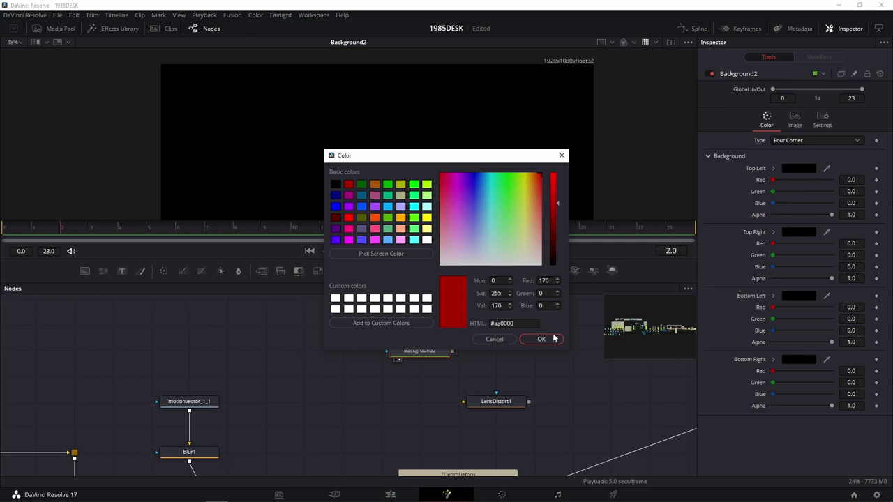
pyautogui.click(541, 339)
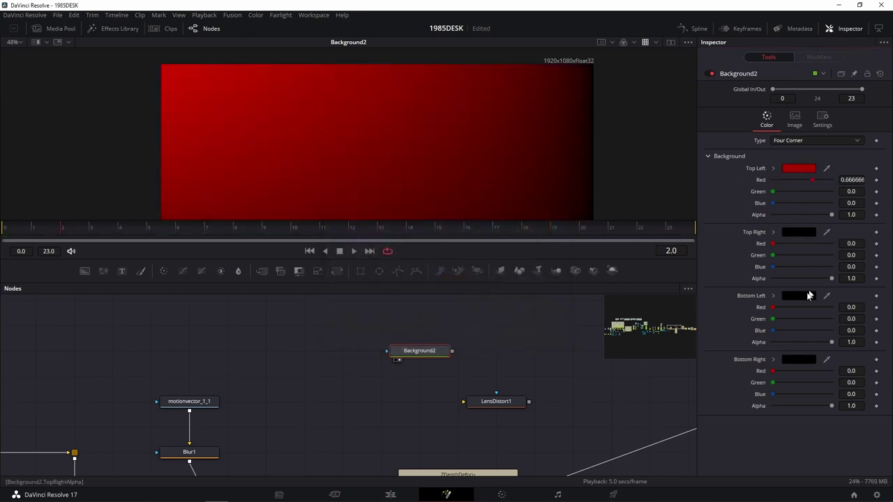
pyautogui.click(796, 235)
pyautogui.click(527, 174)
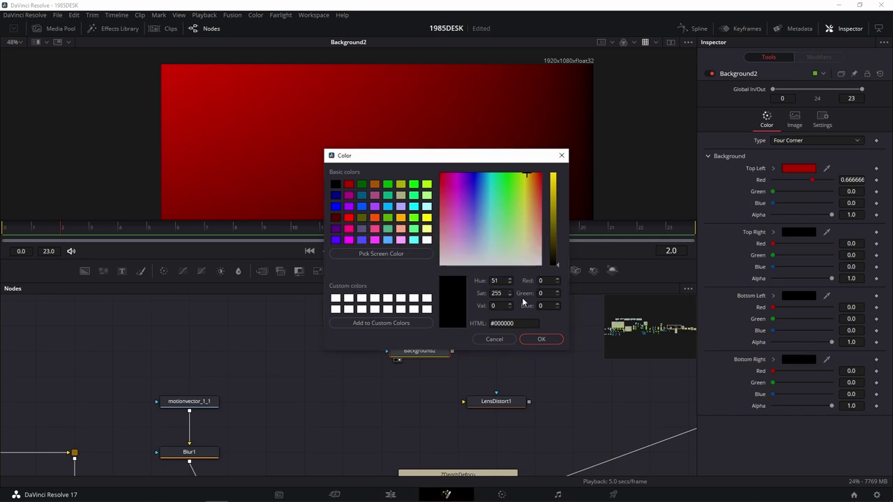
pyautogui.click(539, 338)
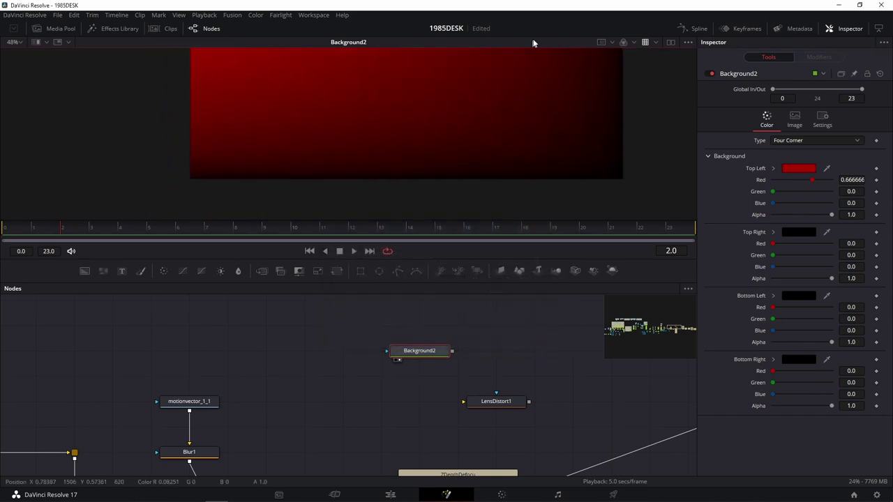
pyautogui.click(795, 232)
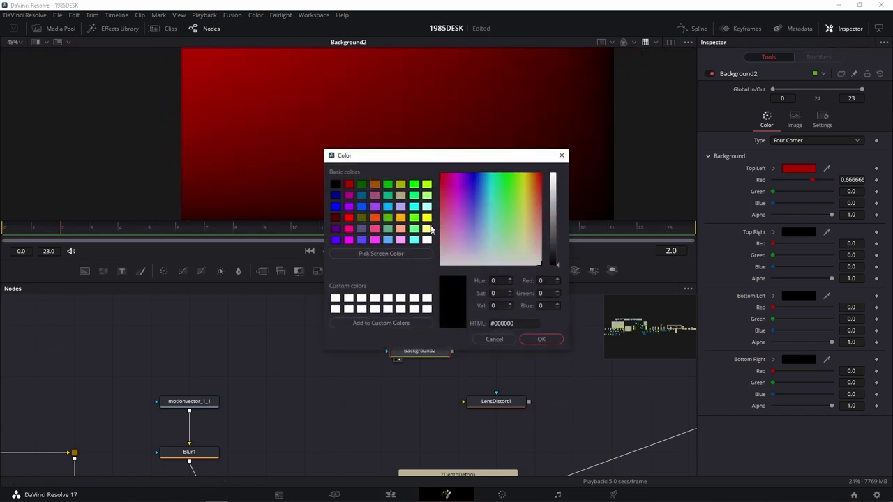
pyautogui.click(426, 218)
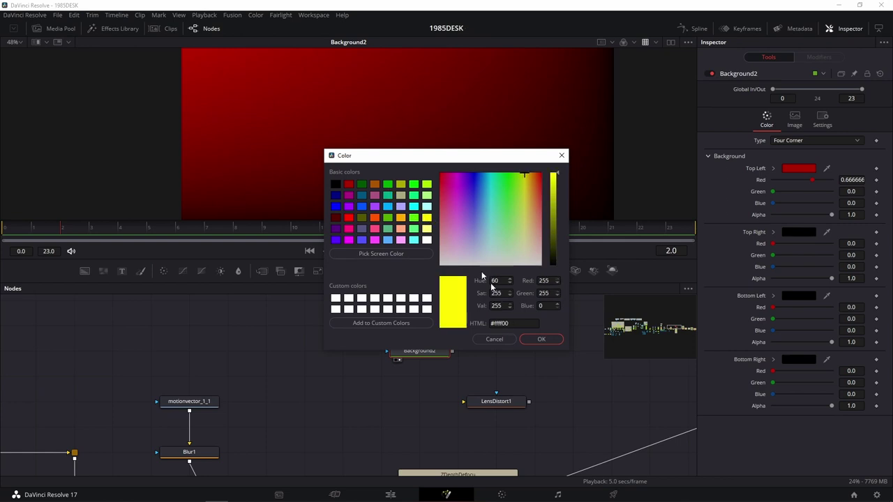
pyautogui.click(543, 339)
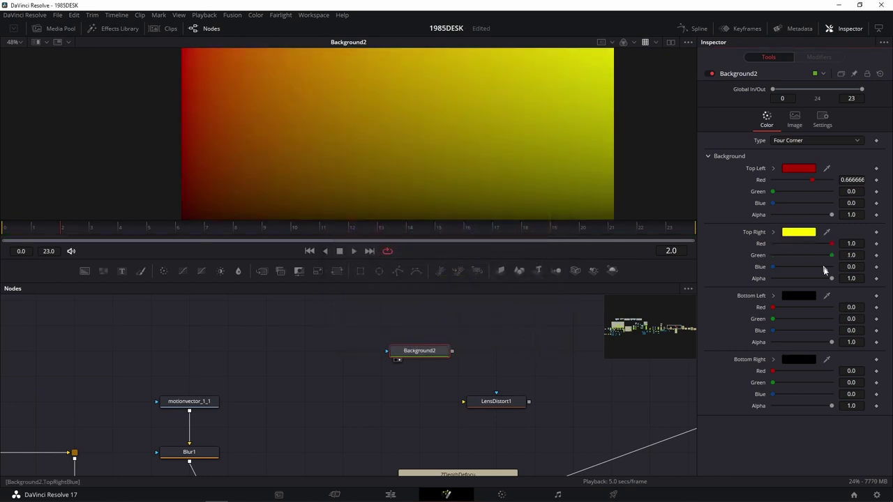
# Make the bottom-left corner green and bottom-right blue, then place LensDistort1 beside Background2
pyautogui.click(797, 298)
pyautogui.click(386, 185)
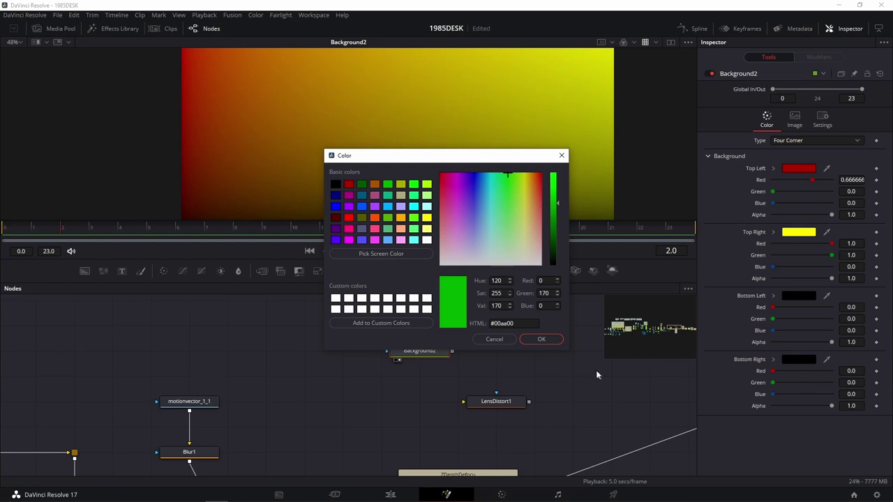
pyautogui.click(541, 339)
pyautogui.click(798, 359)
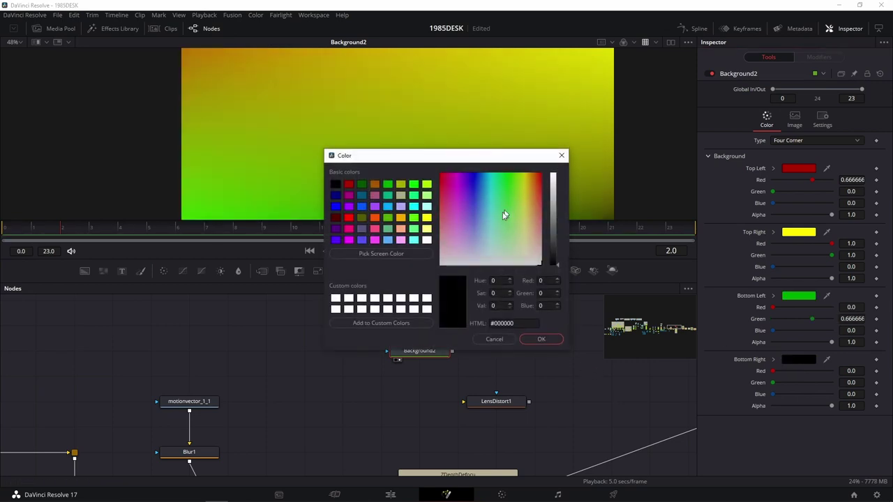
pyautogui.click(336, 208)
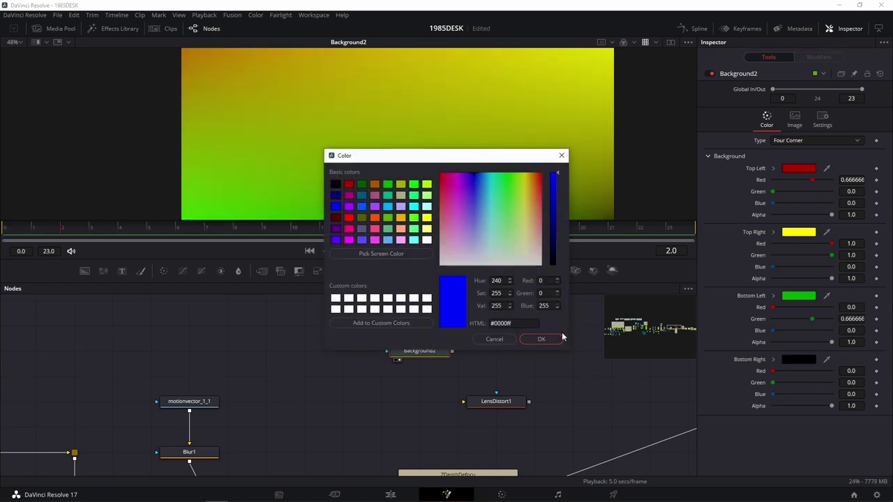
pyautogui.click(541, 339)
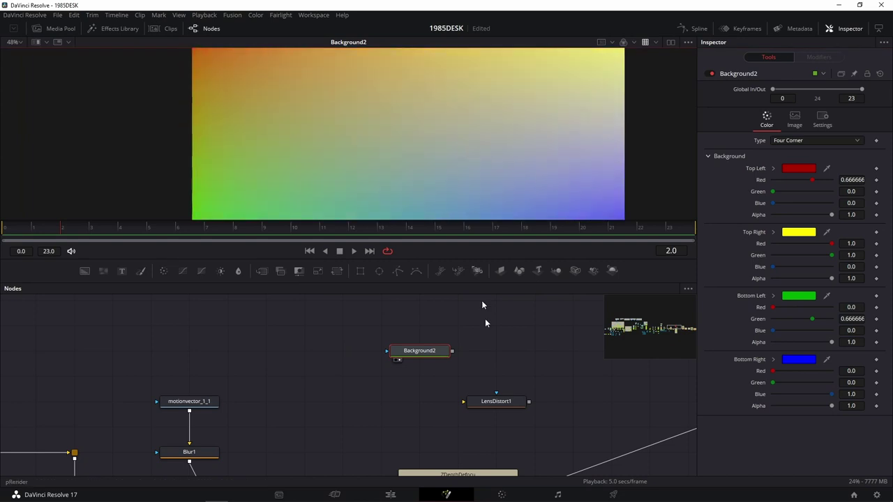
pyautogui.moveTo(493, 401); pyautogui.dragTo(534, 350)
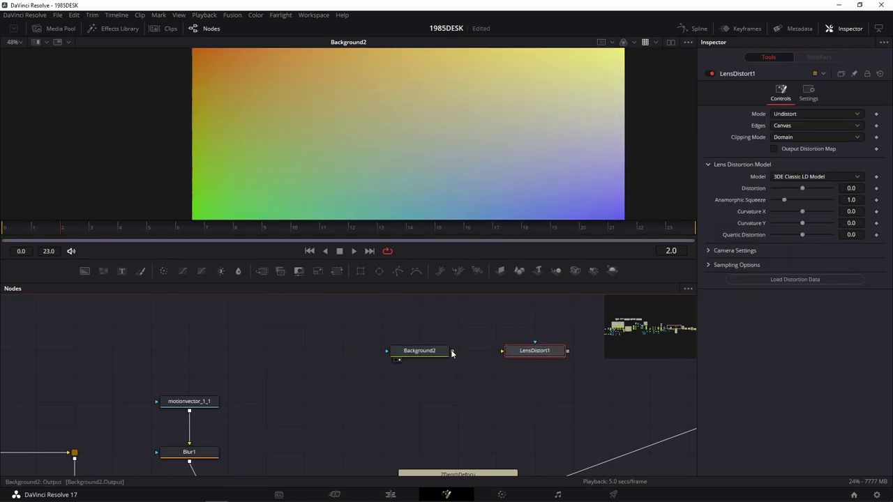
# Connect Background2 into LensDistort1 and view its result in an enlarged, zoomed-out viewer
pyautogui.moveTo(452, 351); pyautogui.dragTo(558, 354)
pyautogui.press('1')
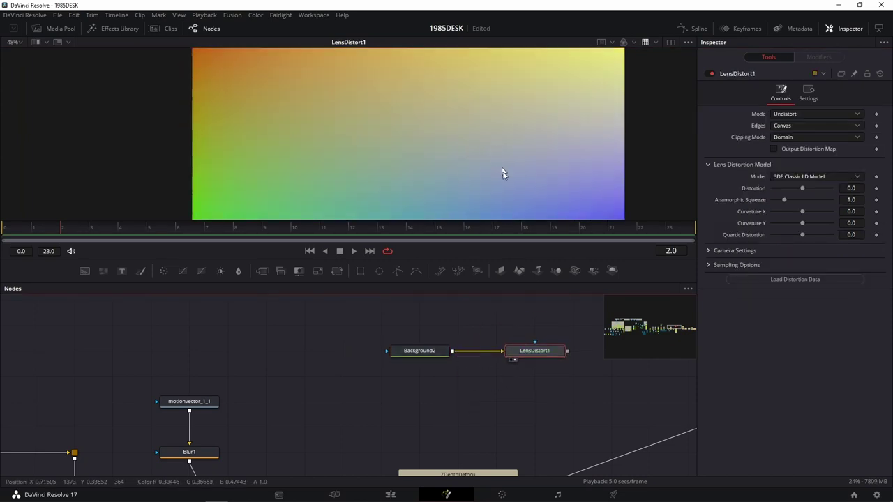
pyautogui.scroll(1, 452, 133)
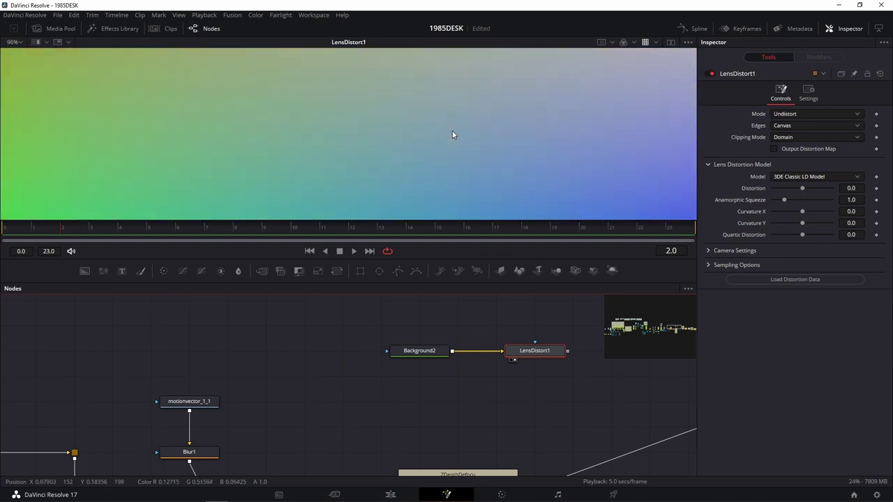
pyautogui.scroll(-3, 452, 132)
pyautogui.scroll(1, 452, 133)
pyautogui.scroll(-3, 452, 129)
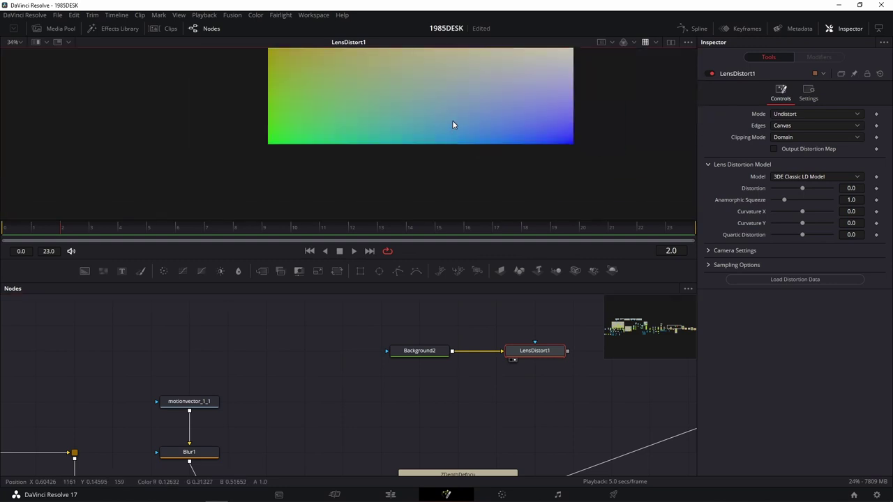
pyautogui.moveTo(453, 120); pyautogui.dragTo(440, 192)
pyautogui.moveTo(398, 259); pyautogui.dragTo(398, 351)
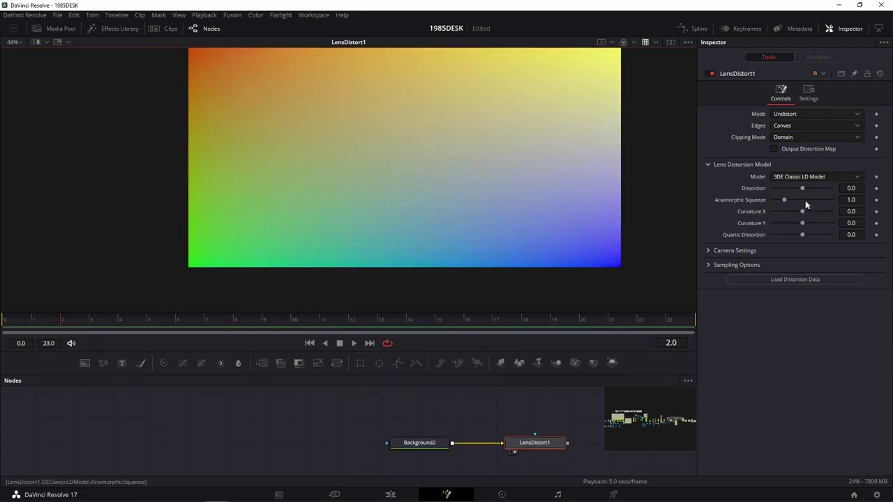
# Experiment with LensDistort1's Distortion slider, settling on -0.055
pyautogui.moveTo(802, 188); pyautogui.dragTo(786, 182)
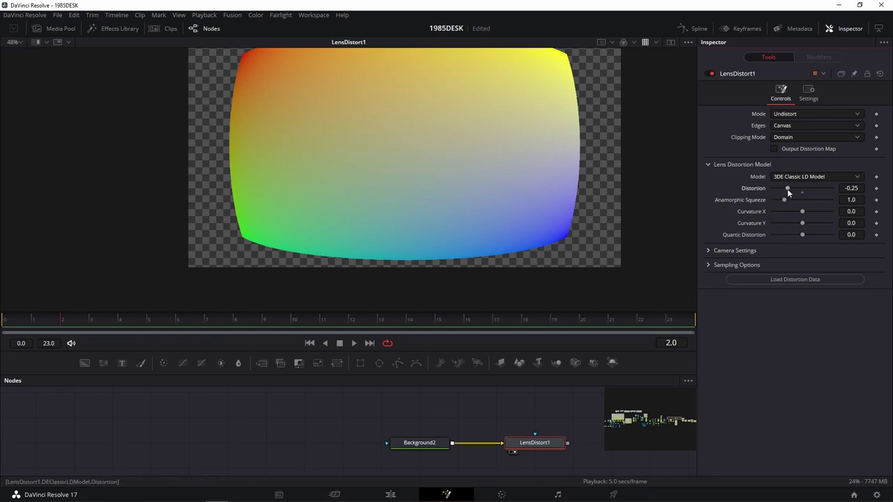
pyautogui.moveTo(787, 189); pyautogui.dragTo(772, 189)
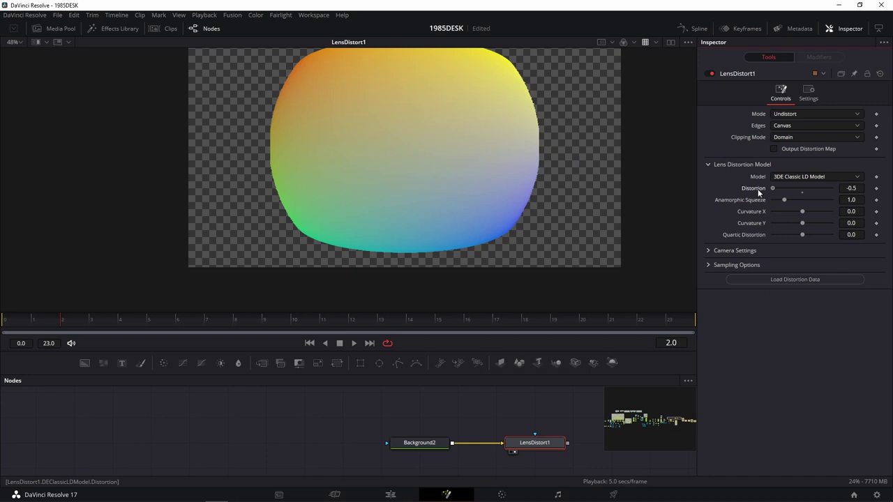
pyautogui.moveTo(776, 191); pyautogui.dragTo(796, 188)
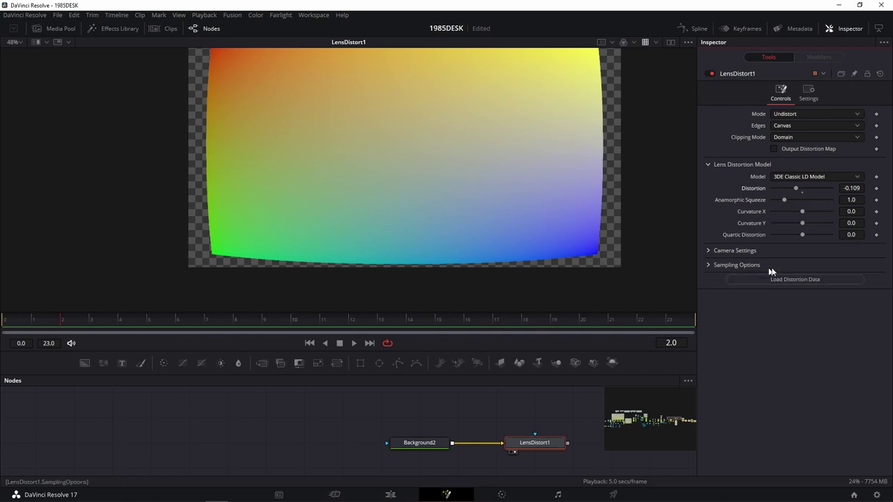
pyautogui.moveTo(562, 471); pyautogui.dragTo(481, 452)
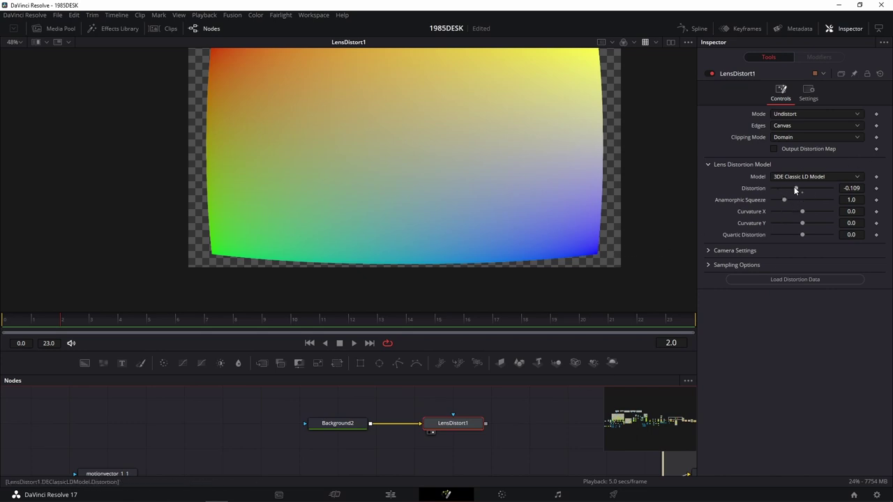
pyautogui.scroll(-3, 522, 421)
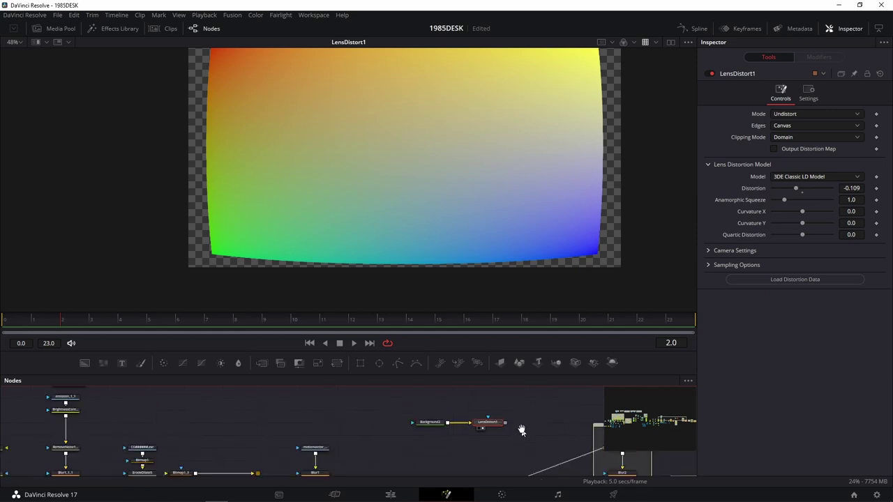
pyautogui.moveTo(522, 425); pyautogui.dragTo(430, 404)
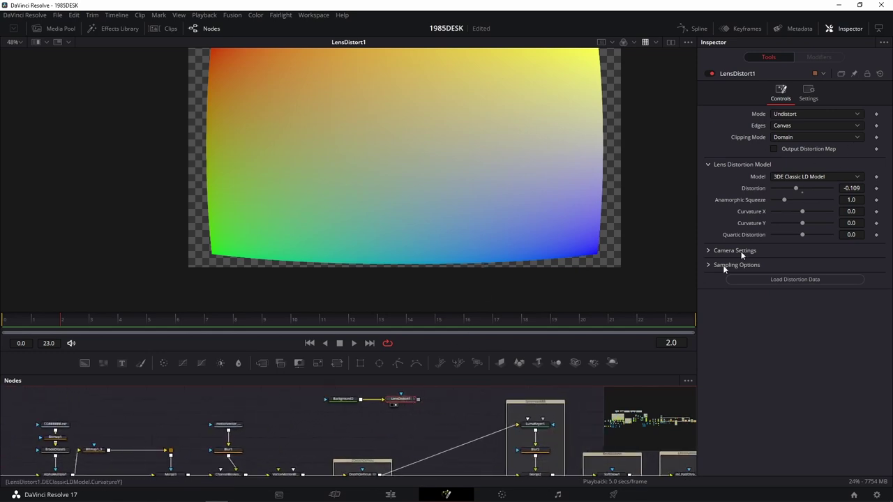
pyautogui.scroll(4, 547, 231)
pyautogui.scroll(-2, 624, 224)
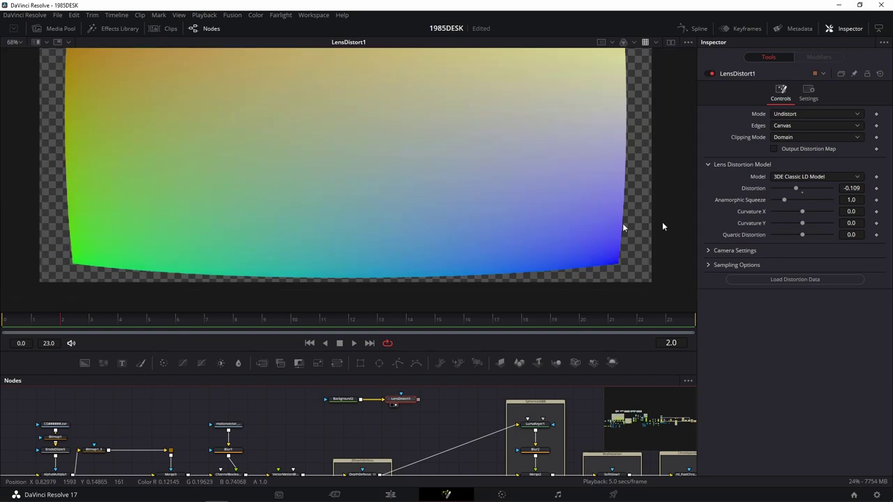
pyautogui.moveTo(796, 193); pyautogui.dragTo(800, 192)
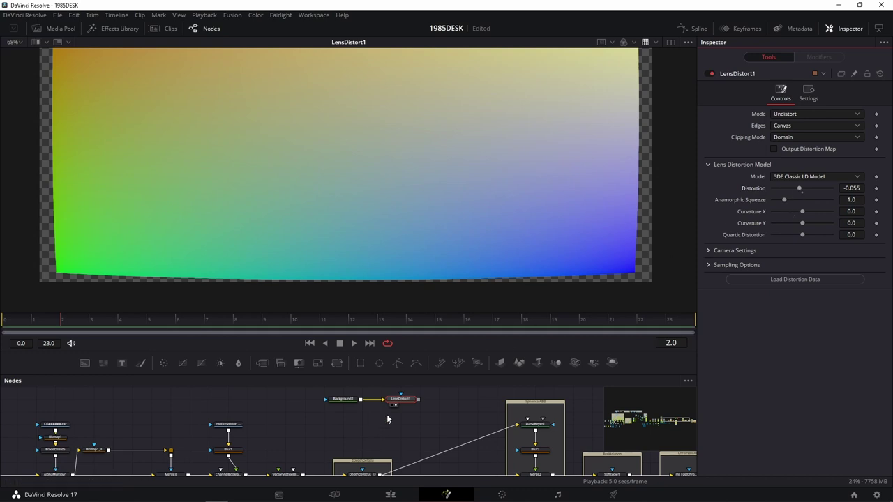
pyautogui.scroll(3, 398, 405)
pyautogui.scroll(-3, 408, 409)
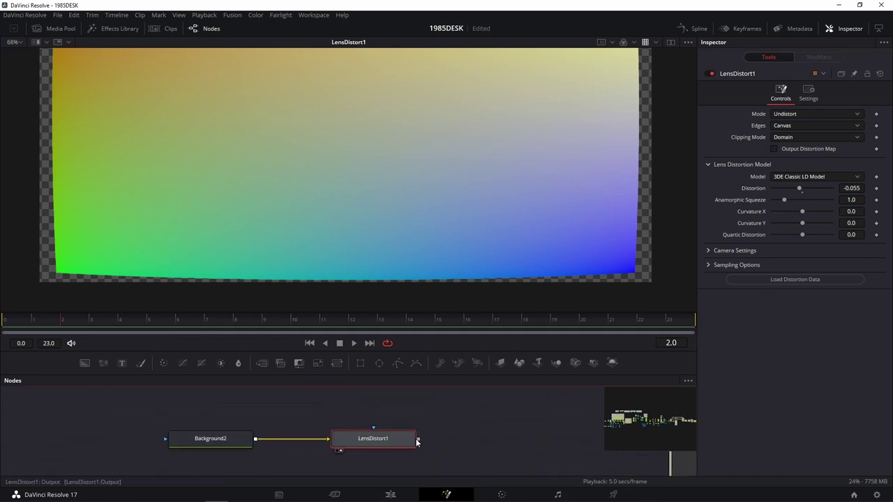
# Add Transform3 after LensDistort1 with Size 1.06, view it, and select both nodes
pyautogui.hotkey('shift', 'space')
pyautogui.write('tr')
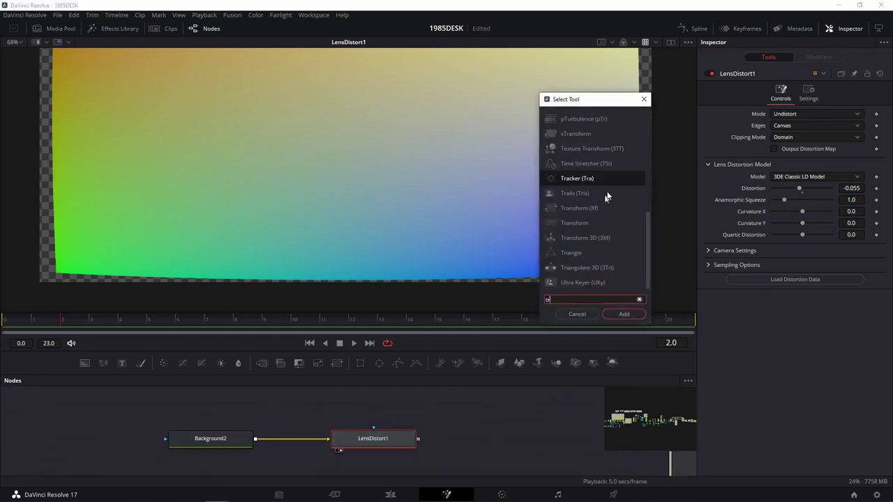
pyautogui.write('ansform')
pyautogui.click(626, 315)
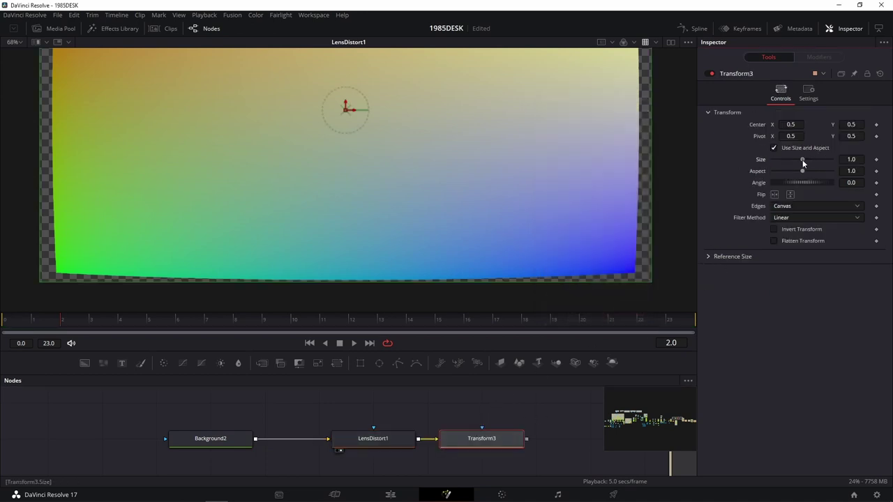
pyautogui.moveTo(801, 159); pyautogui.dragTo(804, 159)
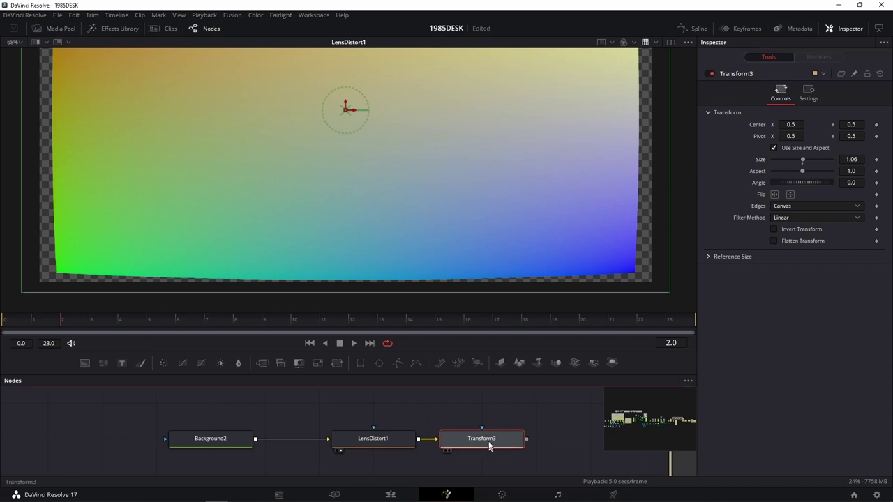
pyautogui.moveTo(488, 445); pyautogui.dragTo(507, 248)
pyautogui.scroll(-2, 527, 176)
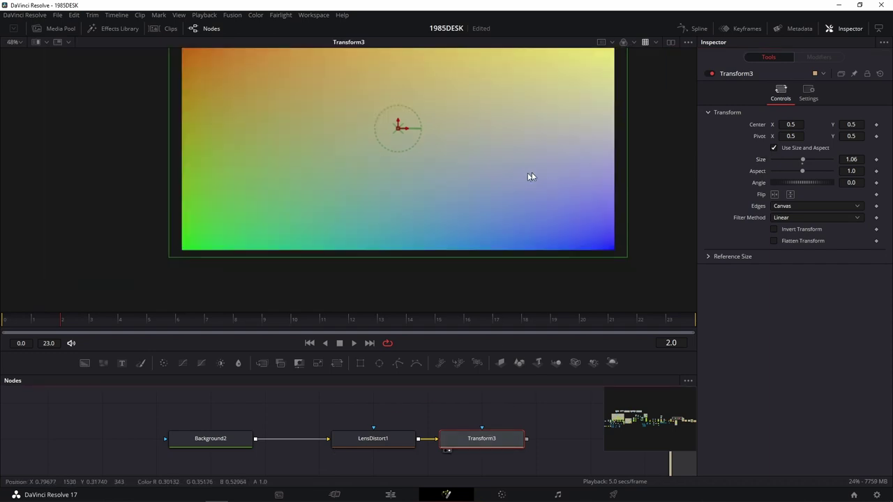
pyautogui.doubleClick(801, 159)
pyautogui.click(802, 159)
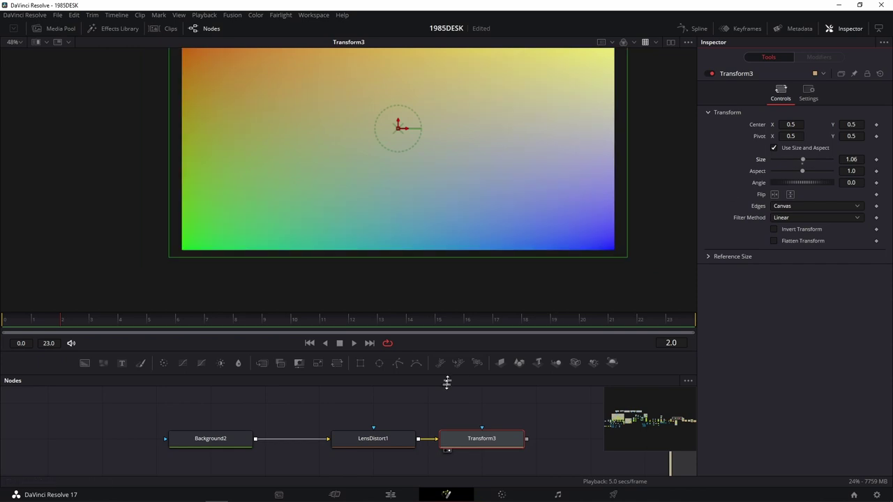
pyautogui.moveTo(471, 423); pyautogui.dragTo(230, 470)
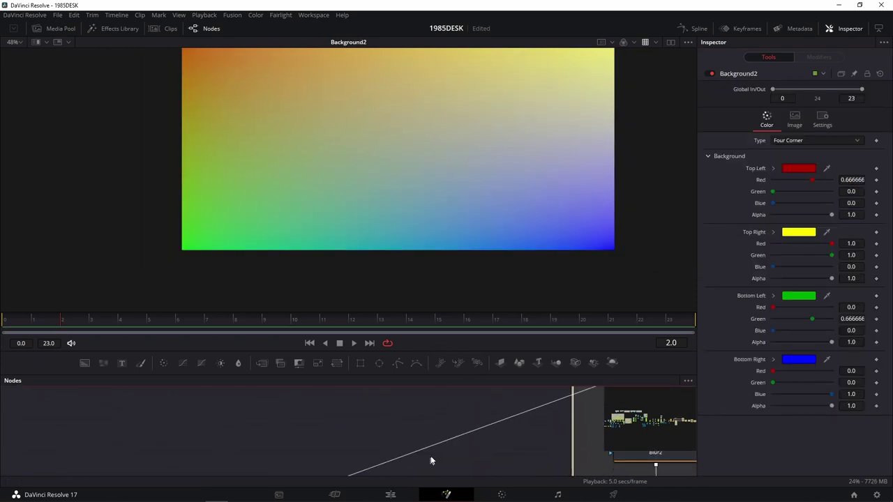
# Paste copies of LensDistort1 and Transform3 below Merge2 and feed DepthDefocus into them
pyautogui.moveTo(393, 450); pyautogui.dragTo(339, 463)
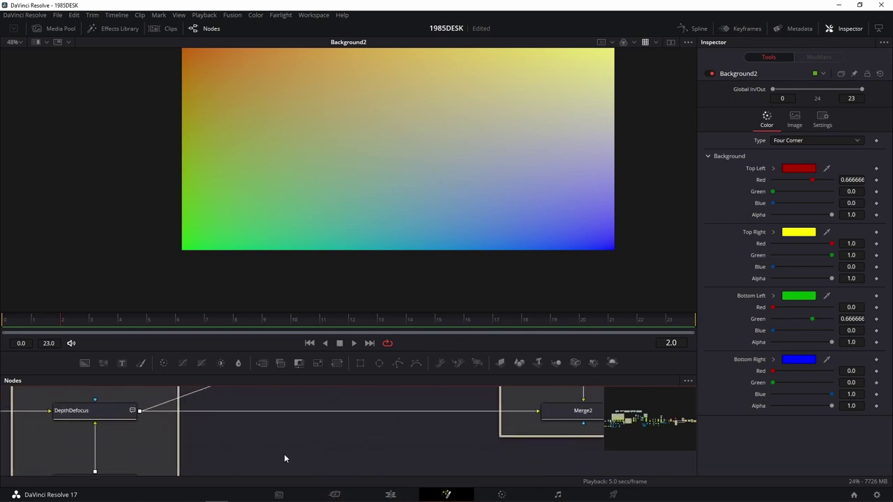
pyautogui.click(305, 451)
pyautogui.hotkey('ctrl', 'v')
pyautogui.moveTo(279, 447); pyautogui.dragTo(391, 447)
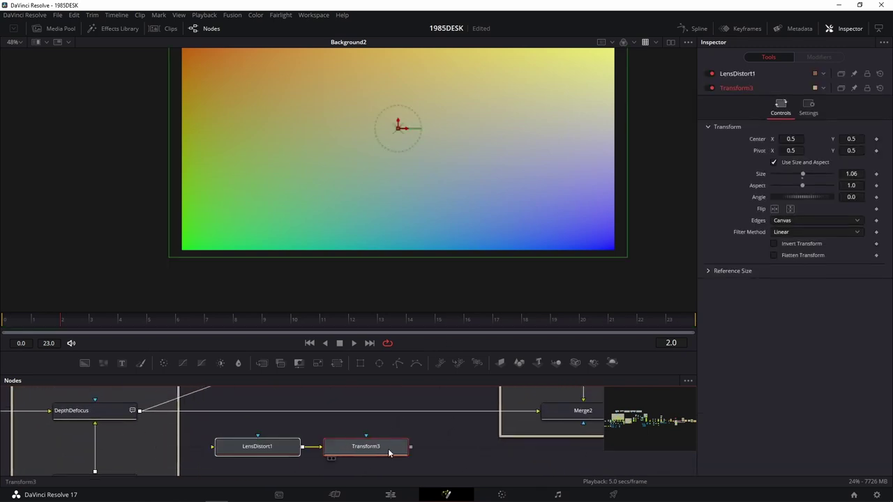
pyautogui.click(200, 436)
pyautogui.moveTo(140, 411); pyautogui.dragTo(221, 446)
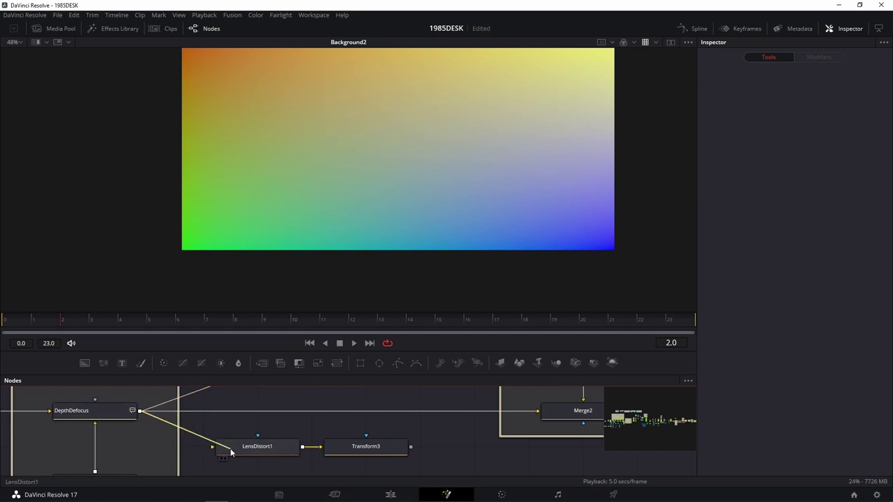
pyautogui.moveTo(277, 453); pyautogui.dragTo(336, 224)
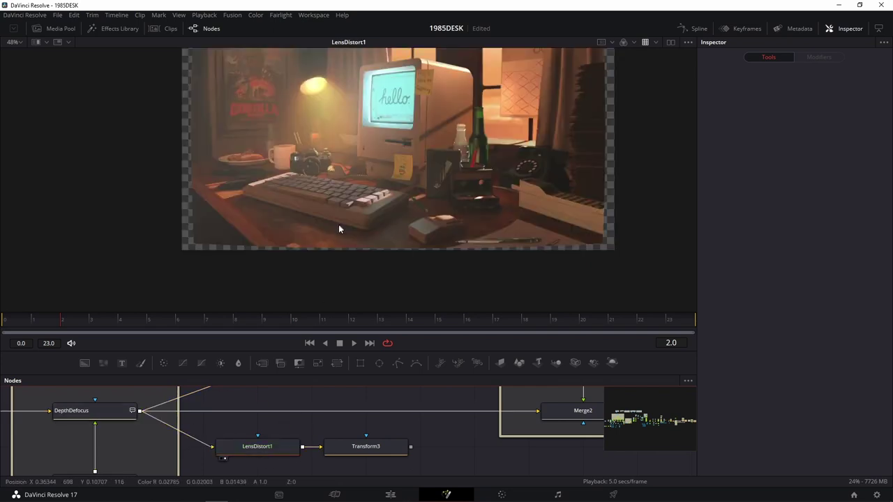
# View the pasted Transform3 output and enable the viewer's A/B split wipe
pyautogui.scroll(3, 593, 219)
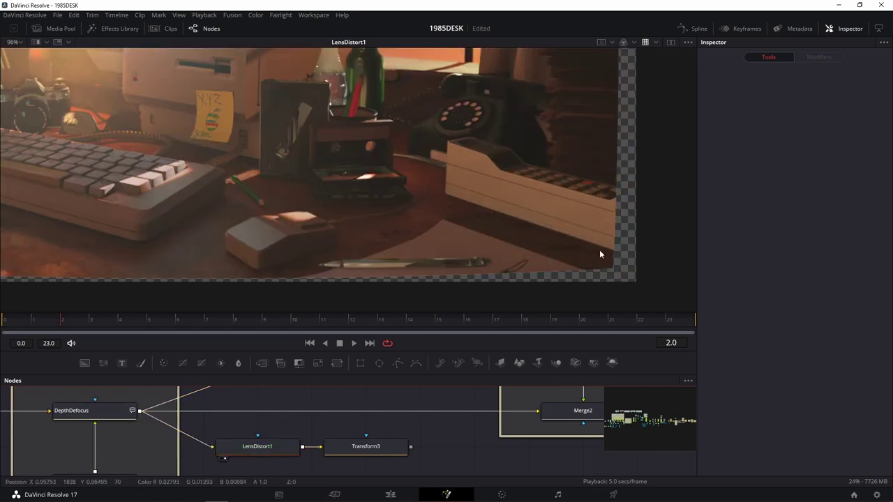
pyautogui.scroll(1, 599, 250)
pyautogui.moveTo(376, 449); pyautogui.dragTo(471, 251)
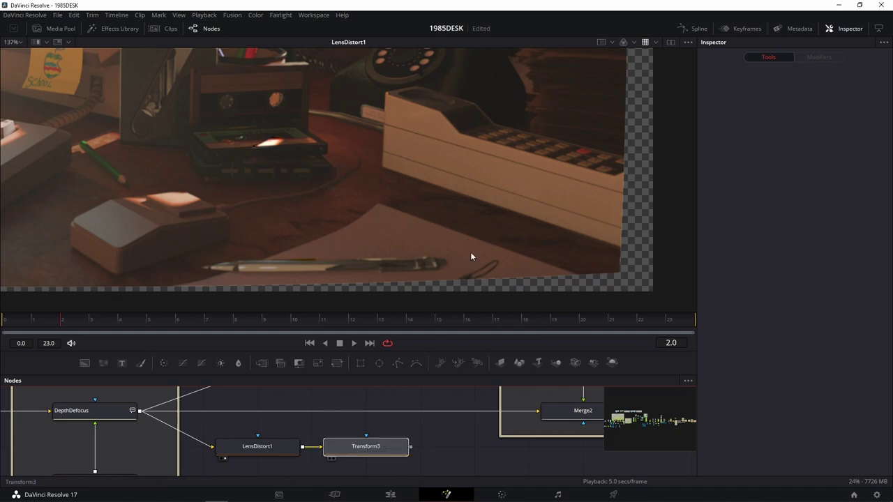
pyautogui.scroll(-3, 443, 194)
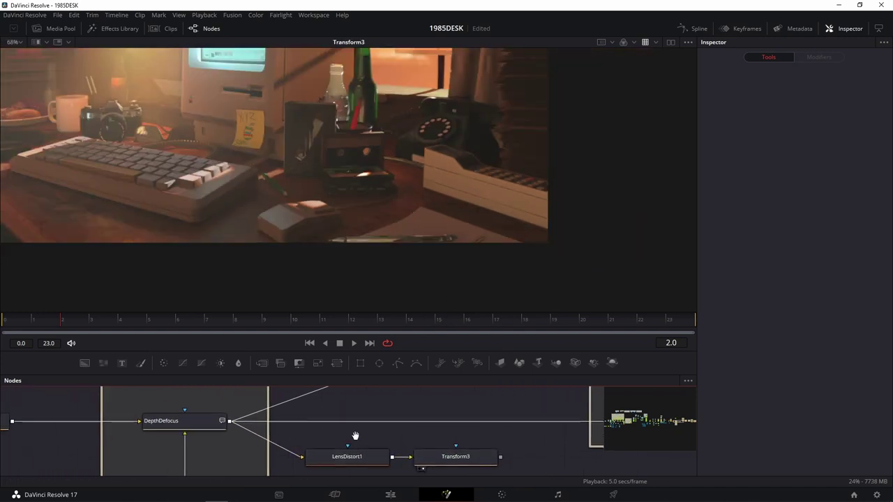
pyautogui.moveTo(264, 423); pyautogui.dragTo(355, 435)
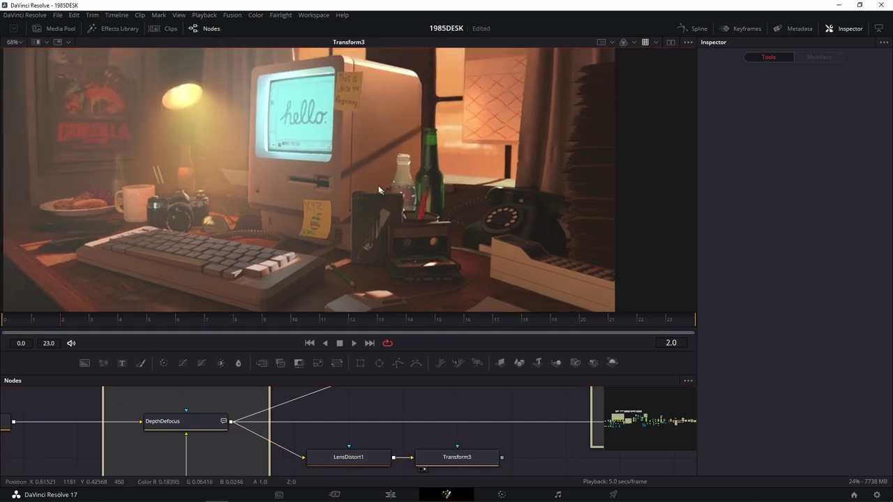
pyautogui.click(36, 42)
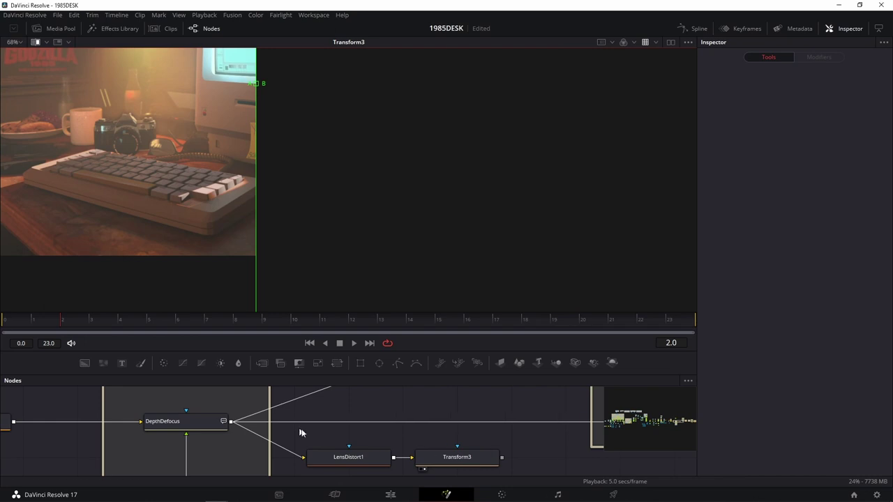
# Expand the DepthDefocus group and try its nodes in the viewer, toggling the view LUT
pyautogui.moveTo(299, 432); pyautogui.dragTo(397, 435)
pyautogui.moveTo(275, 424); pyautogui.dragTo(379, 271)
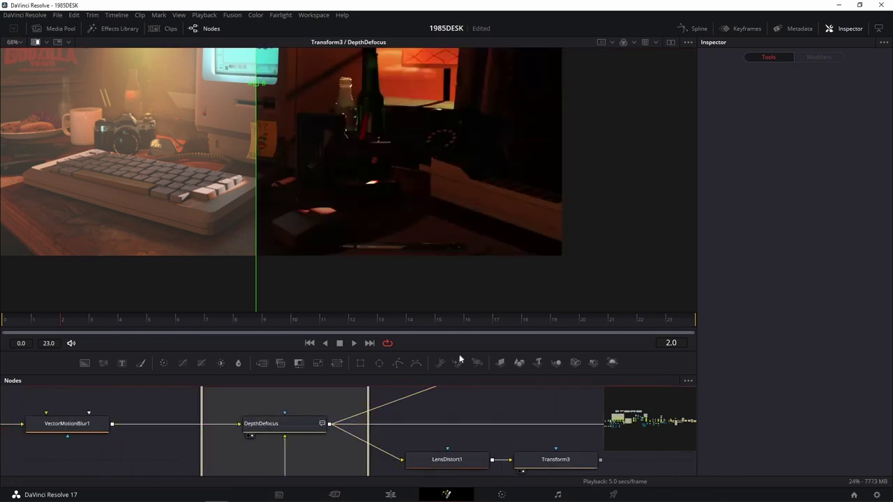
pyautogui.click(322, 423)
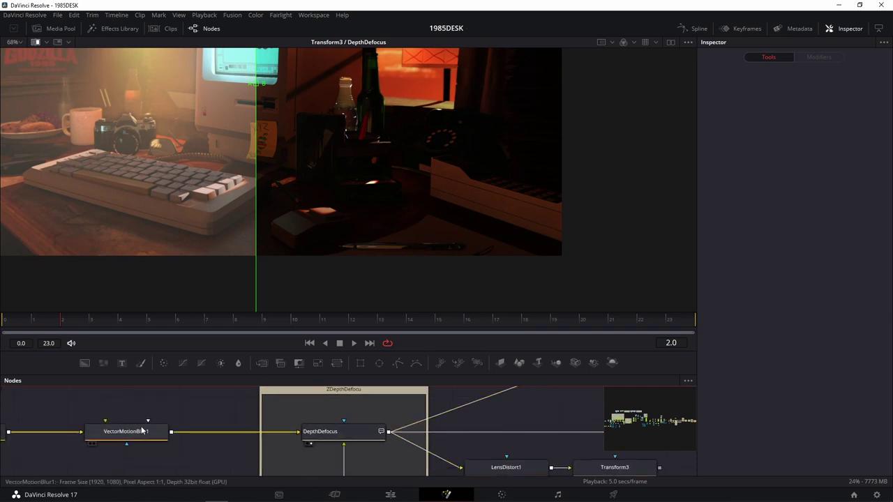
pyautogui.moveTo(142, 432); pyautogui.dragTo(354, 242)
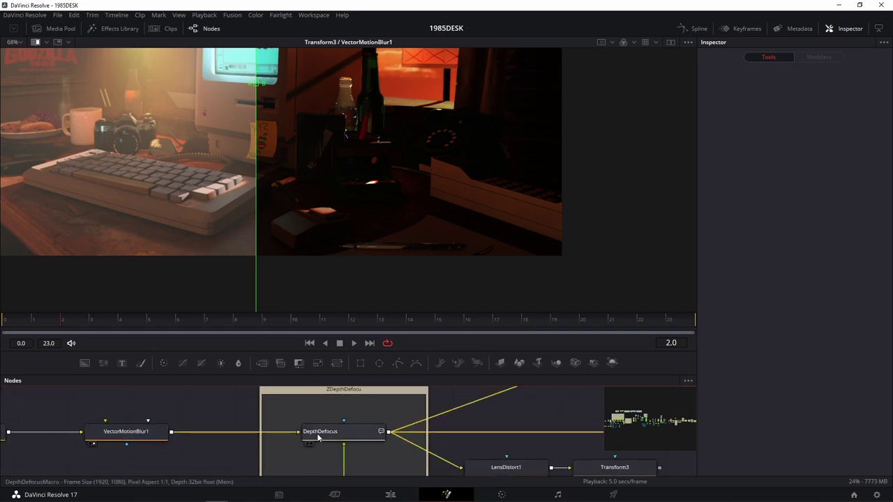
pyautogui.moveTo(316, 433); pyautogui.dragTo(492, 147)
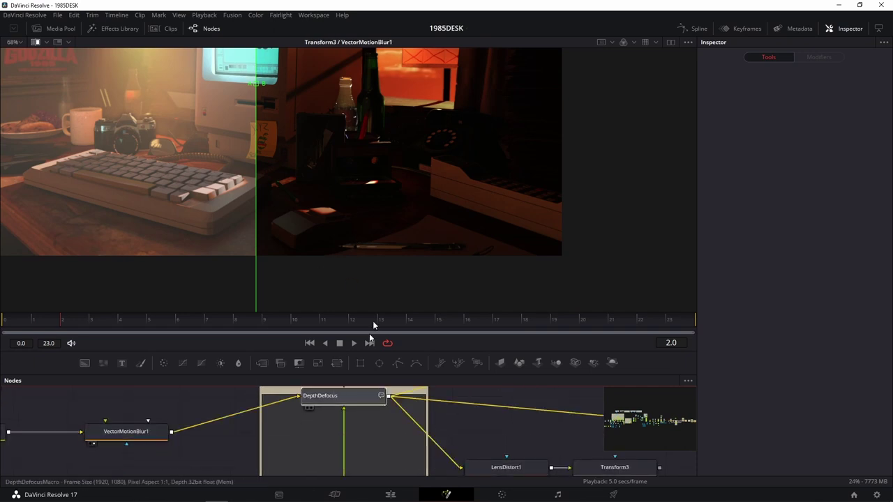
pyautogui.click(644, 43)
pyautogui.click(655, 42)
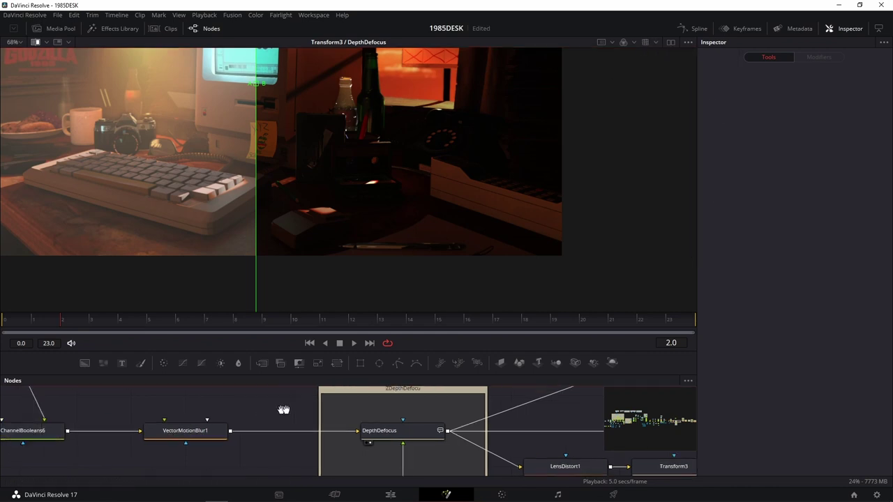
# Load DepthDefocus on the wipe's A side and LensDistort1 on the B side
pyautogui.moveTo(218, 430); pyautogui.dragTo(211, 208)
pyautogui.moveTo(413, 430); pyautogui.dragTo(198, 280)
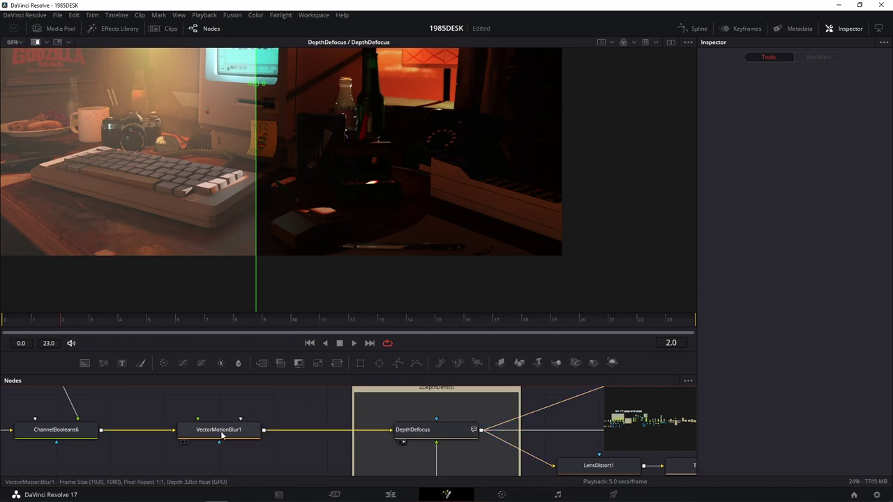
pyautogui.moveTo(219, 430); pyautogui.dragTo(186, 235)
pyautogui.moveTo(420, 430); pyautogui.dragTo(138, 207)
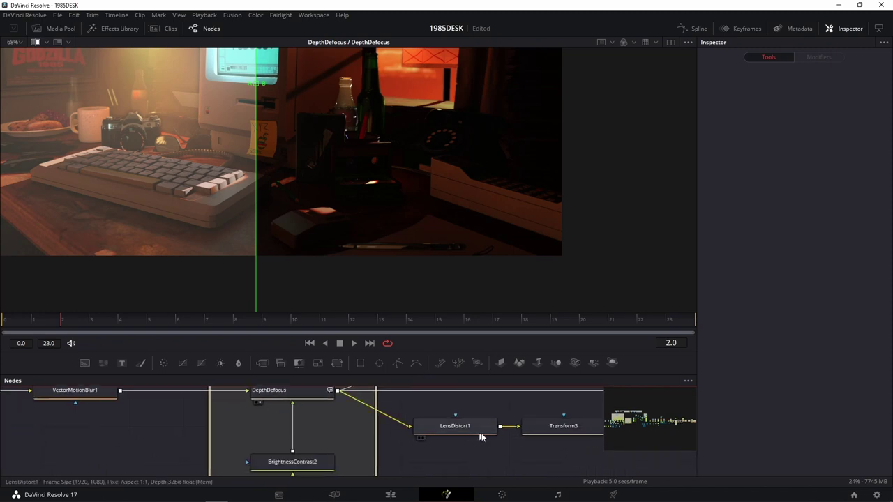
pyautogui.moveTo(460, 422); pyautogui.dragTo(339, 166)
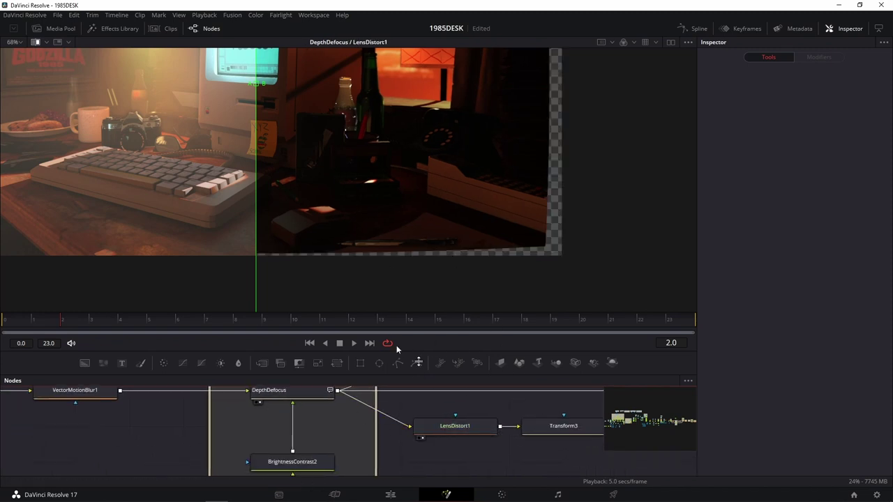
# Compare DepthDefocus against Transform3 zoomed in along the desk tray edge, then select Transform3
pyautogui.moveTo(254, 86); pyautogui.dragTo(514, 154)
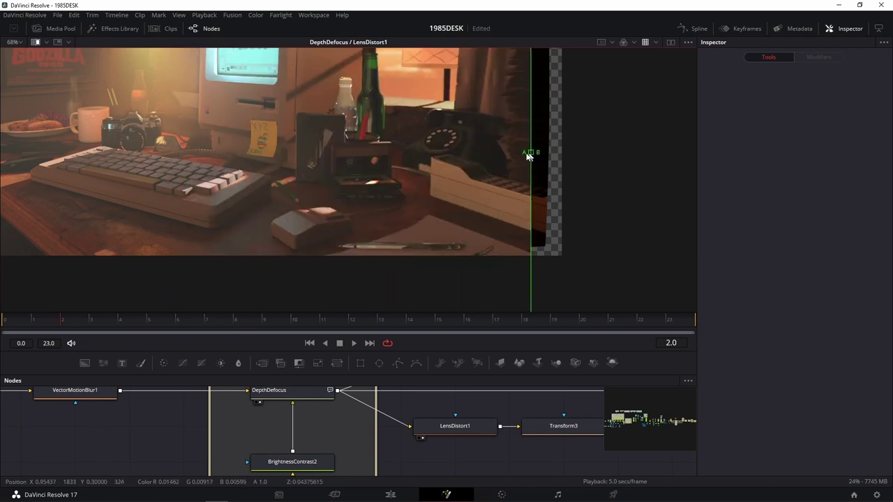
pyautogui.moveTo(515, 155); pyautogui.dragTo(519, 153)
pyautogui.moveTo(528, 226); pyautogui.dragTo(523, 183)
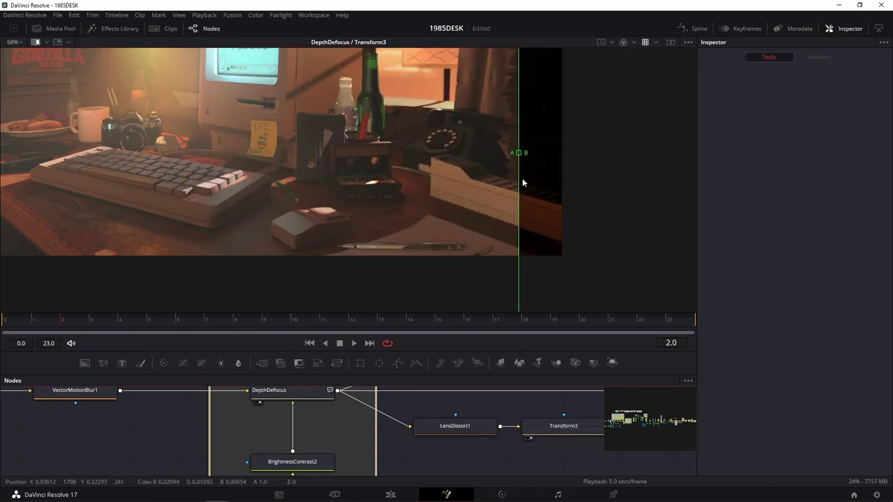
pyautogui.scroll(5, 520, 215)
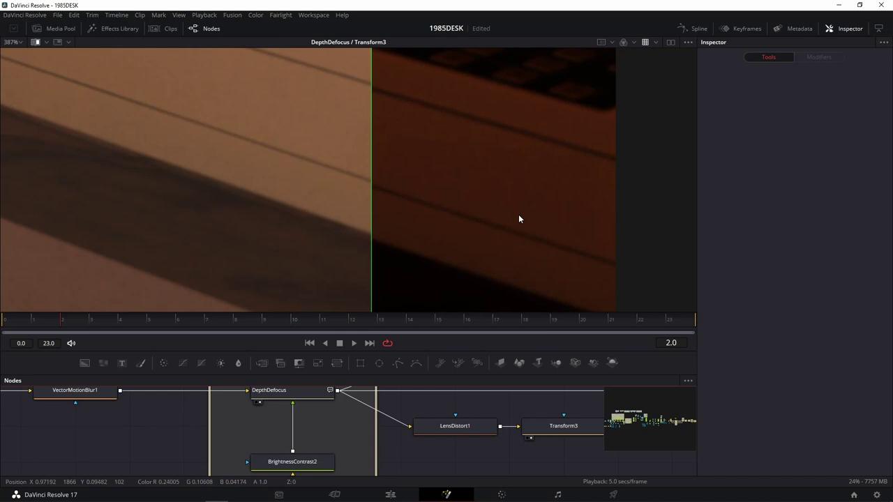
pyautogui.scroll(-2, 518, 214)
pyautogui.moveTo(521, 242); pyautogui.dragTo(366, 185)
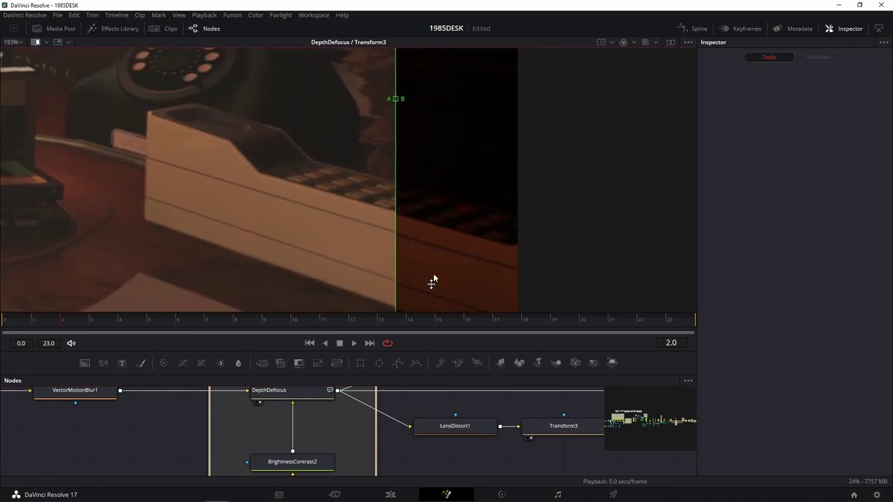
pyautogui.scroll(-2, 351, 175)
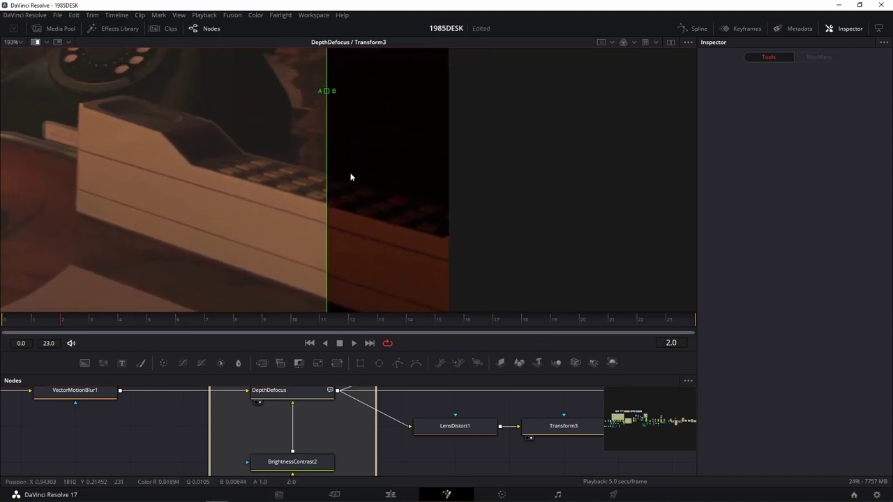
pyautogui.scroll(-2, 345, 162)
pyautogui.moveTo(335, 137)
pyautogui.mouseDown()
pyautogui.moveTo(351, 145)
pyautogui.moveTo(351, 180)
pyautogui.mouseUp()
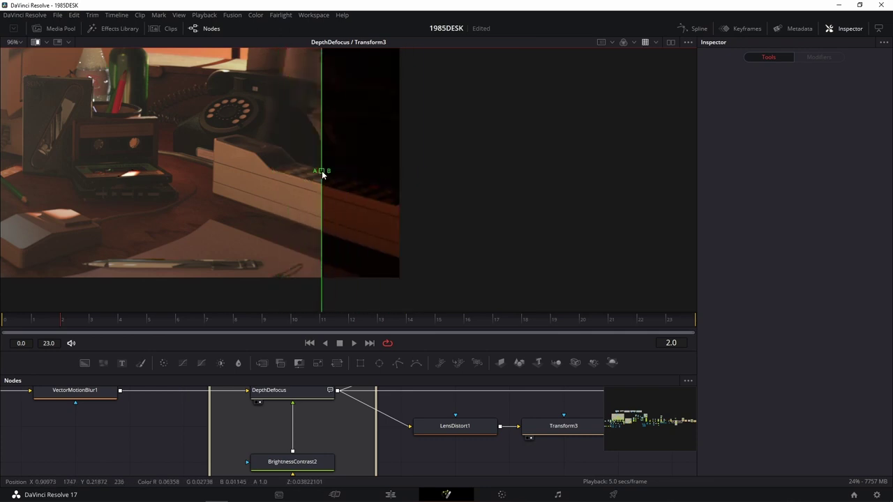
pyautogui.moveTo(352, 179); pyautogui.dragTo(371, 174)
pyautogui.click(576, 429)
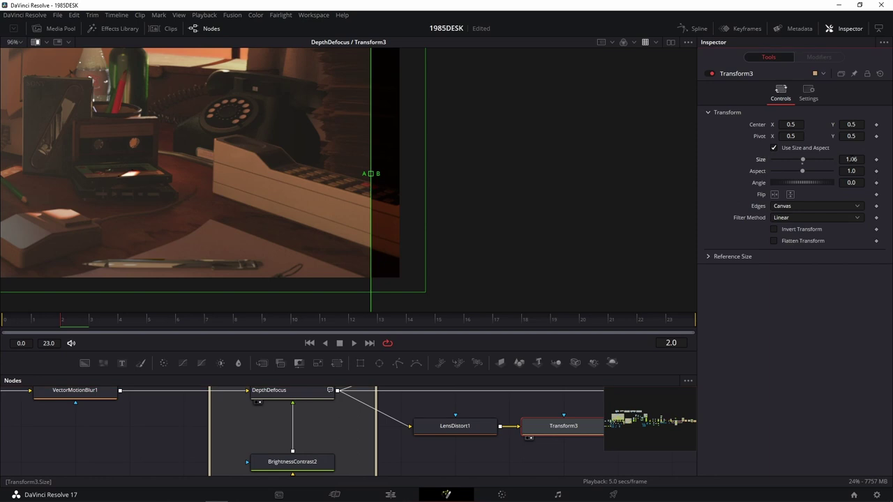
# Set LensDistort1 Distortion to -0.077 and Transform3 Size to 1.091, checking alignment with the wipe
pyautogui.moveTo(803, 160); pyautogui.dragTo(802, 159)
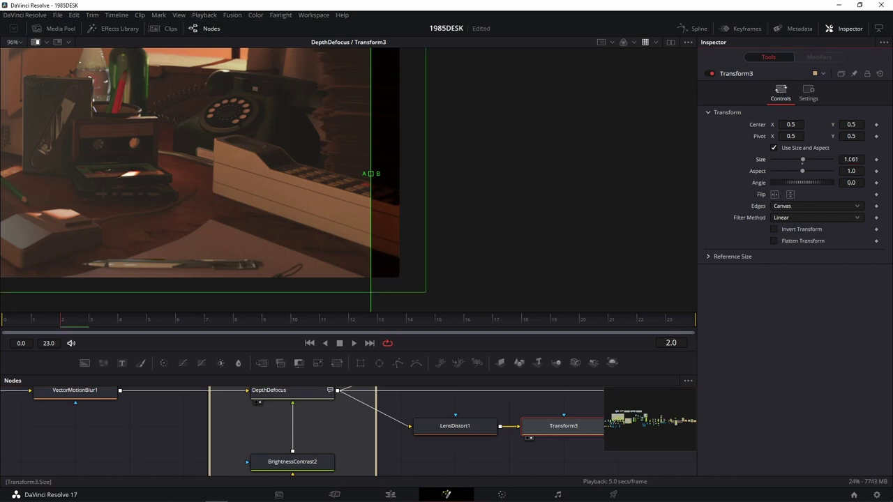
pyautogui.click(487, 425)
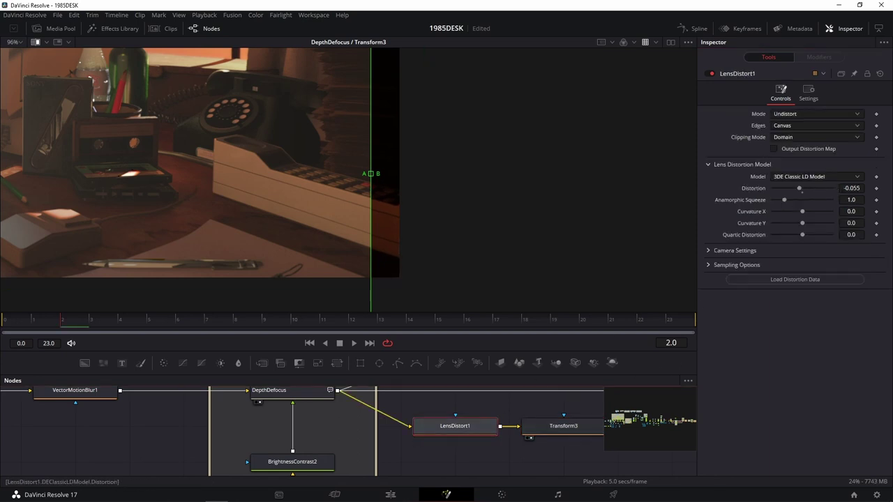
pyautogui.moveTo(801, 189); pyautogui.dragTo(801, 189)
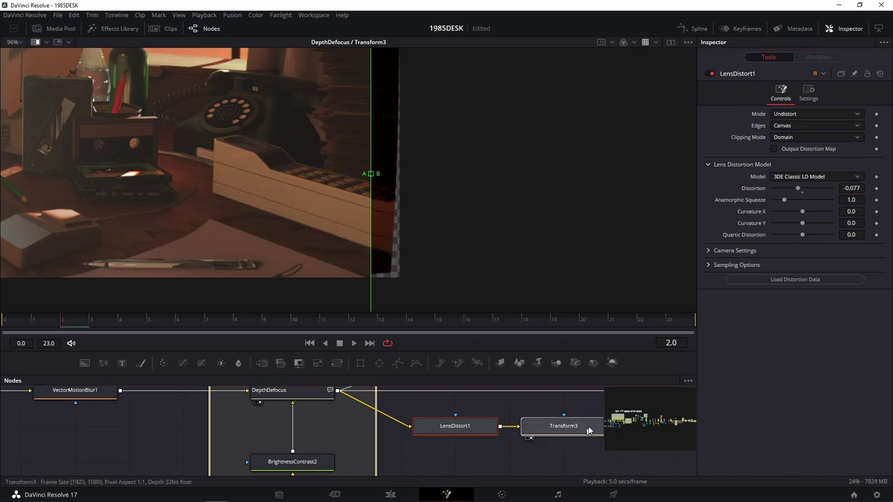
pyautogui.click(536, 428)
pyautogui.moveTo(852, 159); pyautogui.dragTo(852, 159)
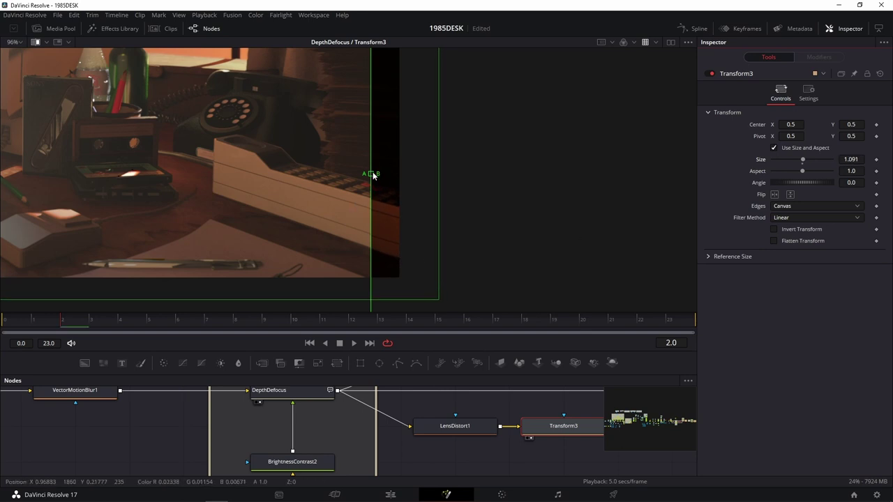
pyautogui.moveTo(374, 176)
pyautogui.mouseDown()
pyautogui.moveTo(258, 223)
pyautogui.moveTo(78, 219)
pyautogui.mouseUp()
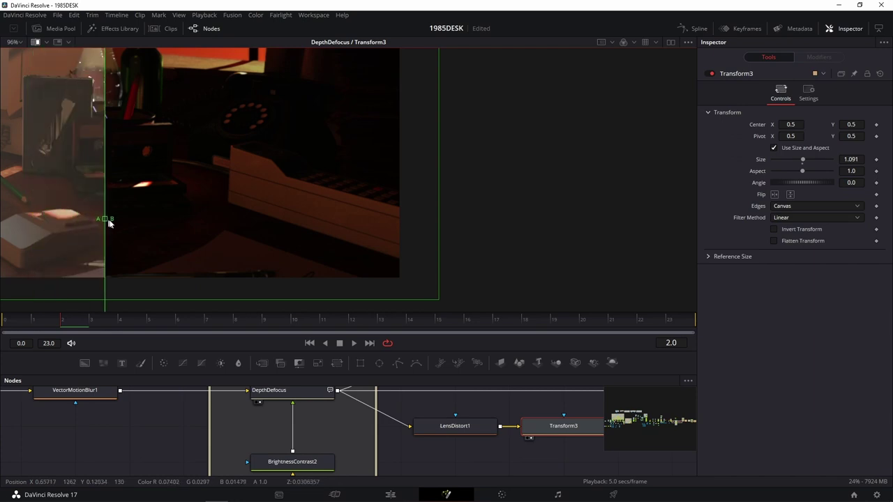
pyautogui.scroll(-2, 194, 193)
# Zoom out and sweep the wipe across the full frame, viewing LensDistort1 against the original
pyautogui.moveTo(347, 189); pyautogui.dragTo(607, 265)
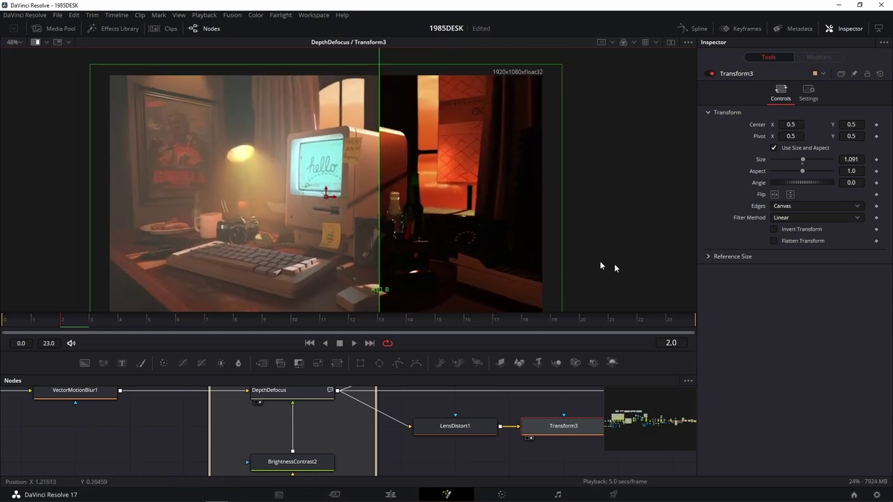
pyautogui.moveTo(386, 292)
pyautogui.mouseDown()
pyautogui.moveTo(129, 261)
pyautogui.moveTo(81, 269)
pyautogui.mouseUp()
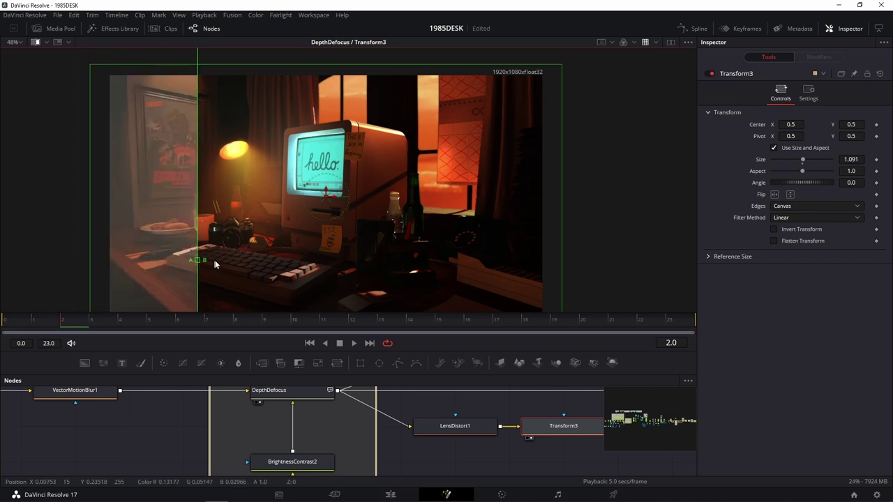
pyautogui.scroll(4, 124, 123)
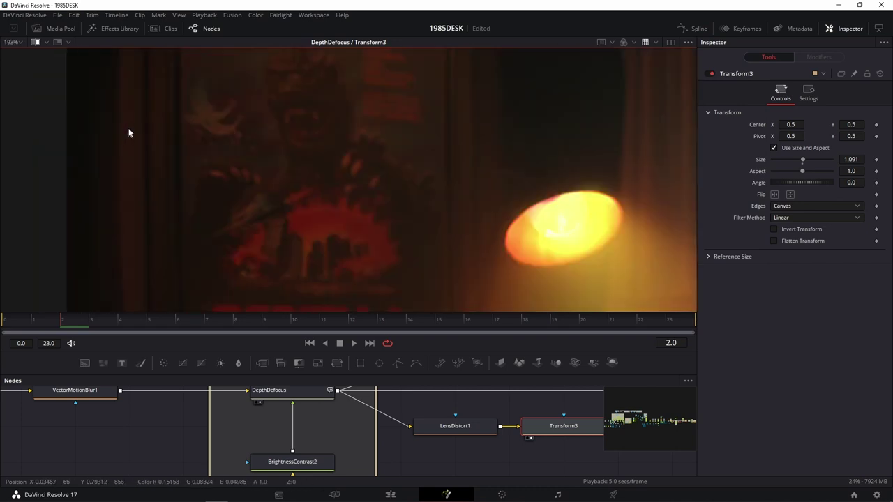
pyautogui.scroll(-1, 129, 160)
pyautogui.scroll(-1, 142, 117)
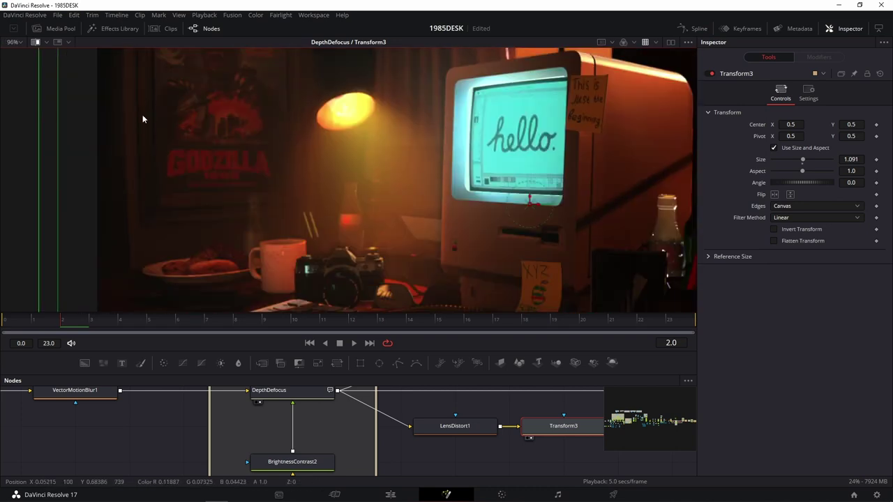
pyautogui.scroll(-1, 141, 116)
pyautogui.scroll(-1, 154, 122)
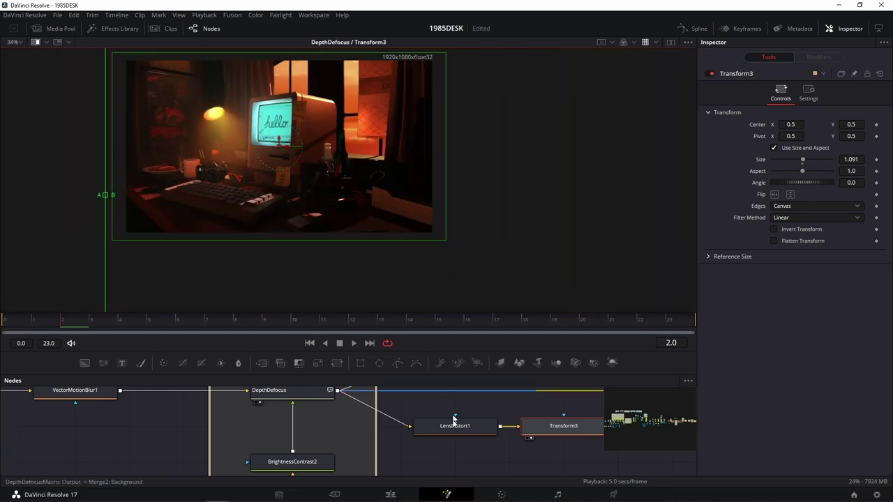
pyautogui.press('1')
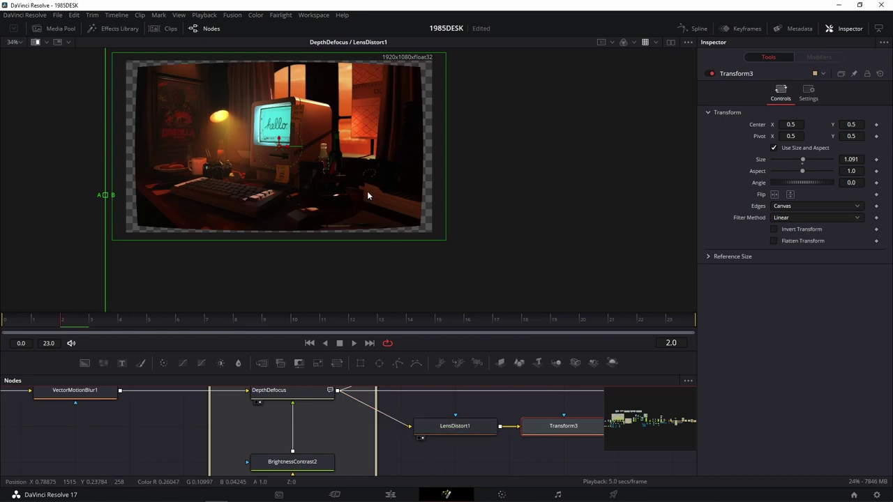
pyautogui.moveTo(104, 198); pyautogui.dragTo(421, 210)
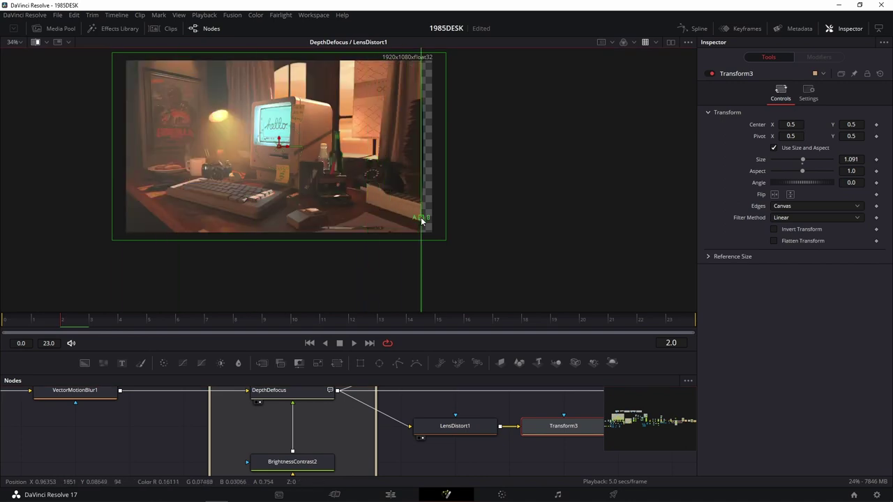
pyautogui.scroll(5, 237, 170)
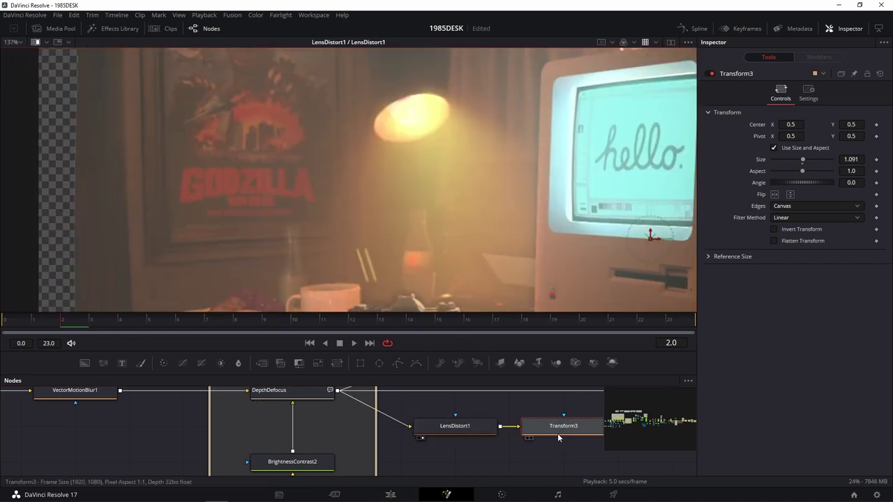
# Swap Transform3 and DepthDefocus through the viewer, then select LensDistort1 for editing
pyautogui.moveTo(558, 429); pyautogui.dragTo(205, 142)
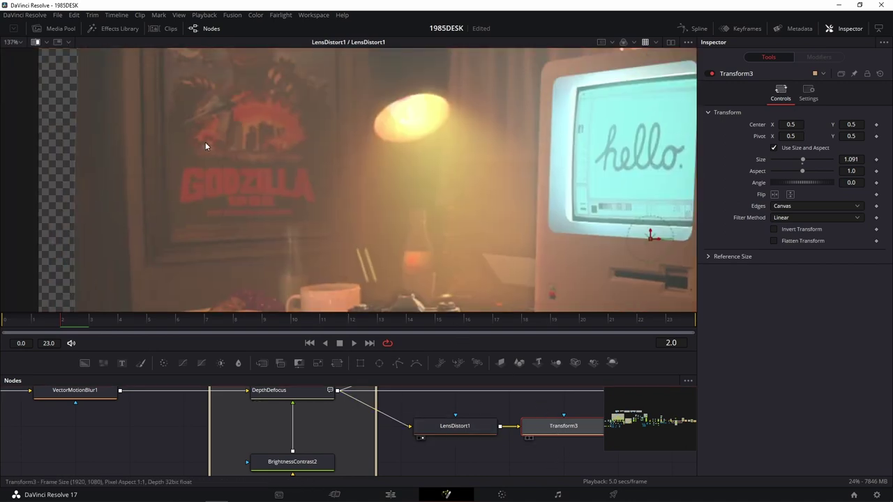
pyautogui.scroll(-6, 237, 184)
pyautogui.scroll(5, 237, 184)
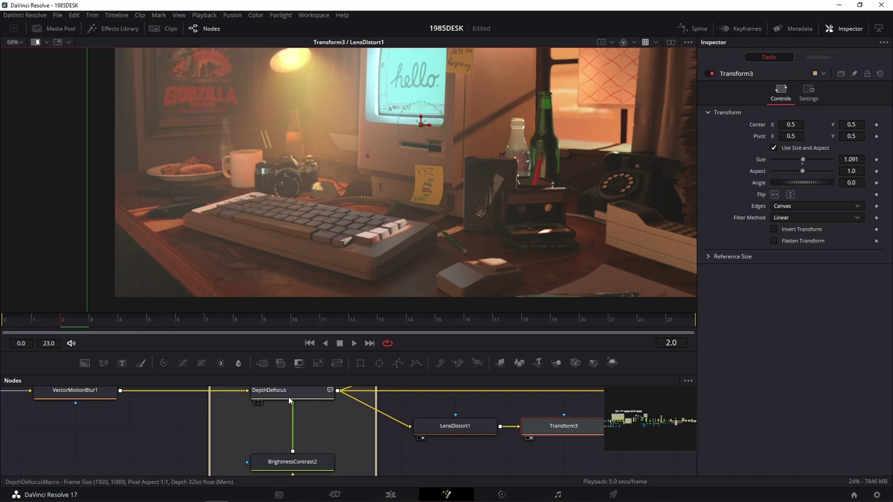
pyautogui.moveTo(289, 401); pyautogui.dragTo(364, 237)
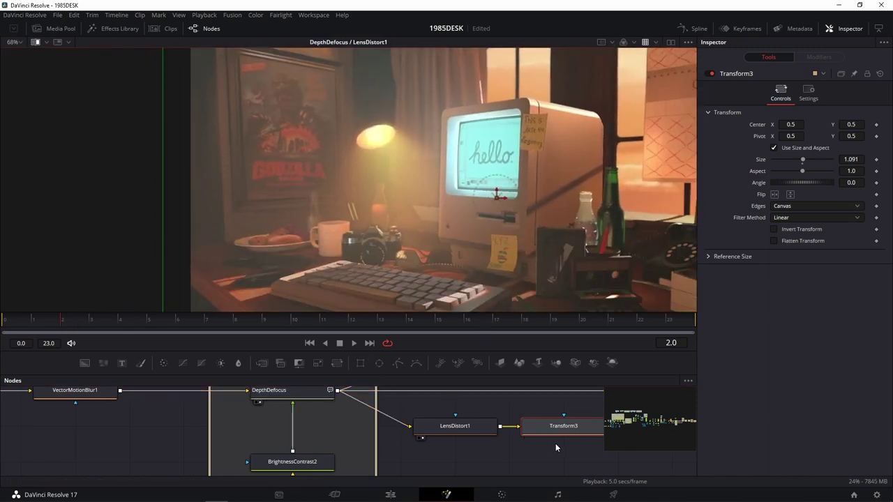
pyautogui.moveTo(555, 427); pyautogui.dragTo(370, 186)
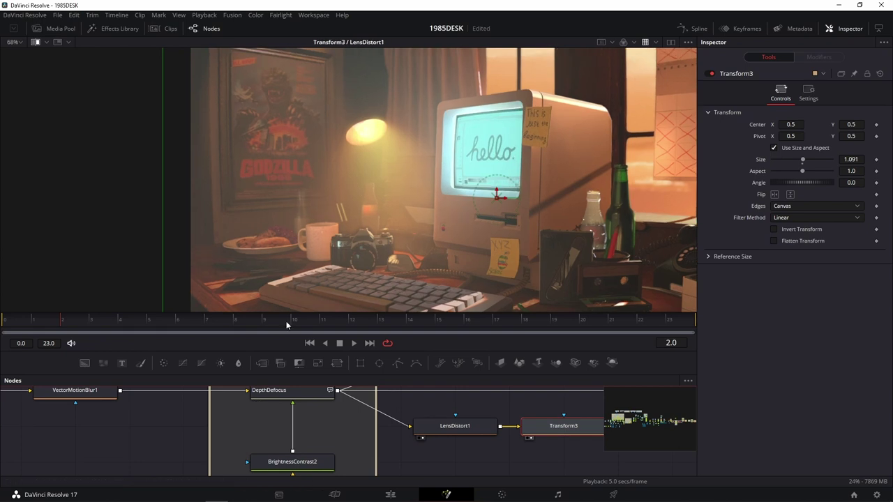
pyautogui.scroll(-2, 332, 224)
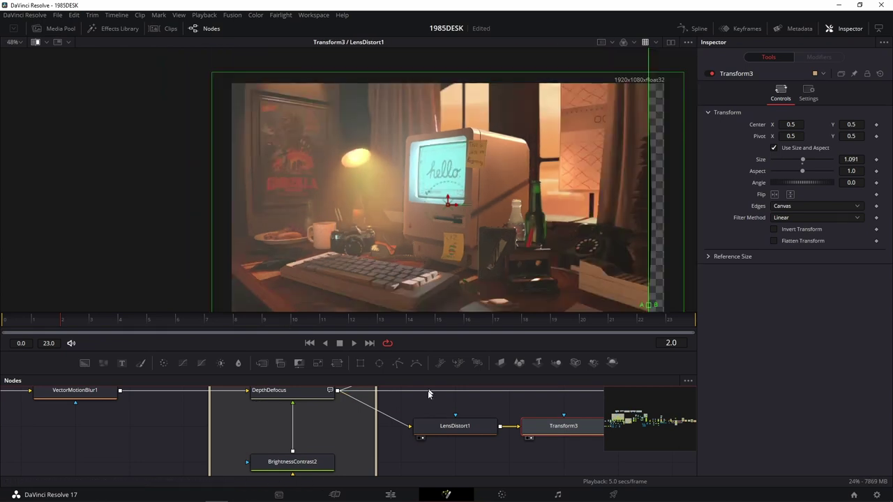
pyautogui.click(449, 427)
# Ease LensDistort1's Distortion from -0.077 to -0.026, checking its own output zoomed in
pyautogui.scroll(1, 387, 177)
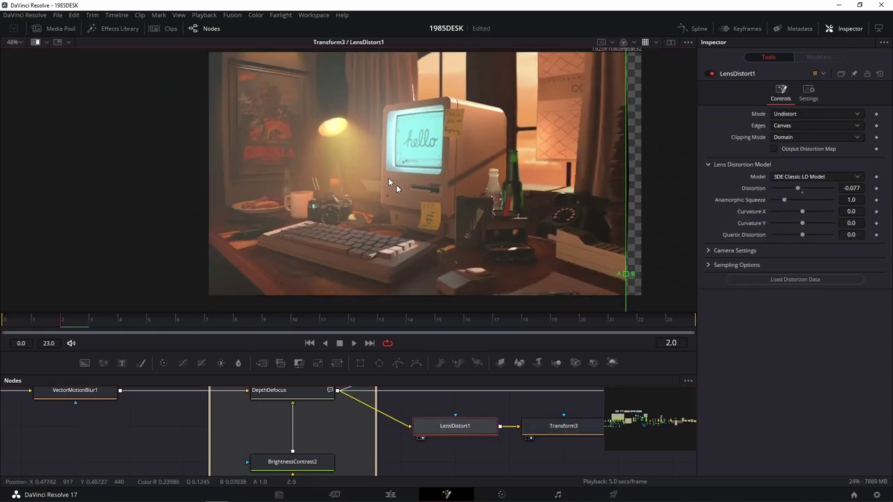
pyautogui.scroll(1, 427, 196)
pyautogui.scroll(1, 419, 199)
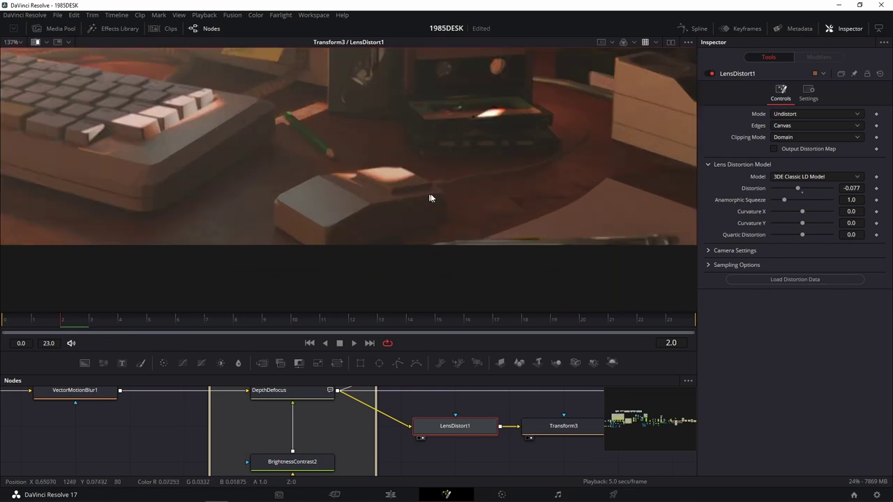
pyautogui.scroll(1, 405, 220)
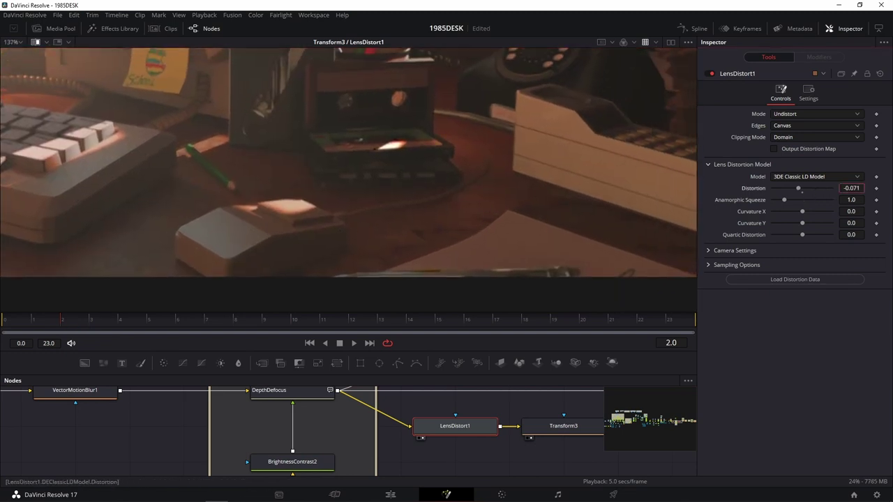
pyautogui.click(851, 188)
pyautogui.press('Up')
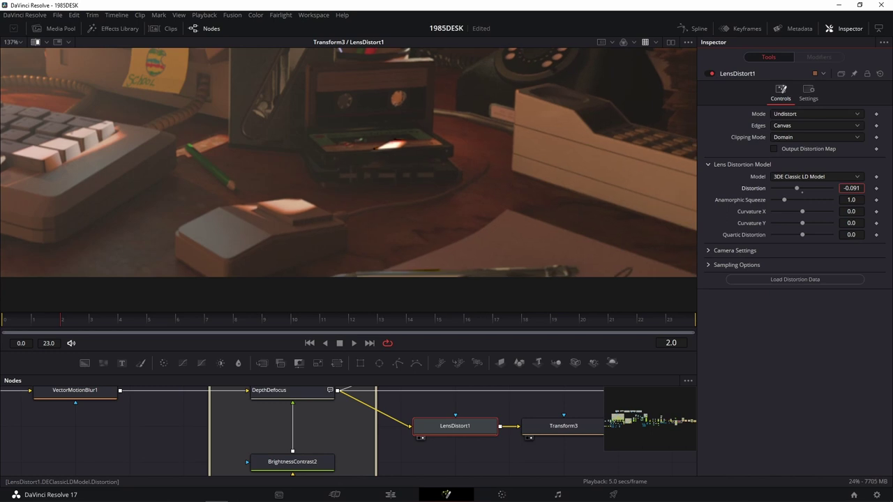
pyautogui.moveTo(851, 188)
pyautogui.mouseDown()
pyautogui.moveTo(841, 188)
pyautogui.moveTo(860, 187)
pyautogui.mouseUp()
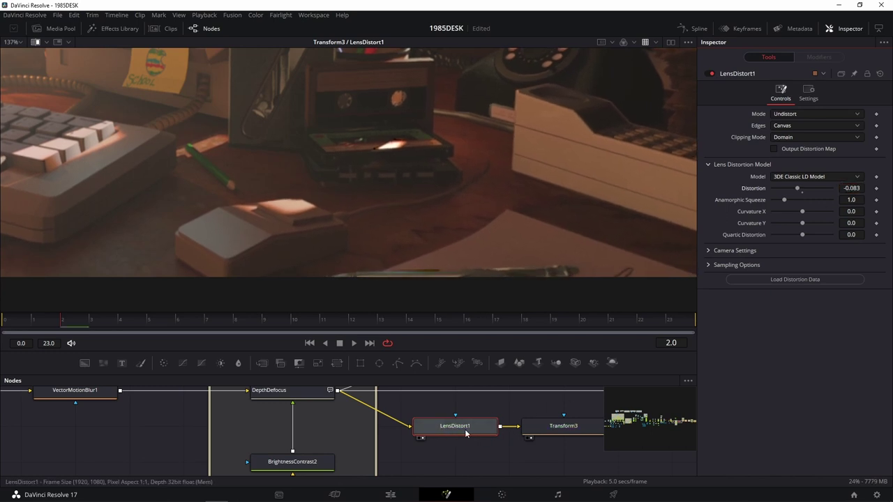
pyautogui.press('1')
pyautogui.moveTo(851, 188); pyautogui.dragTo(856, 187)
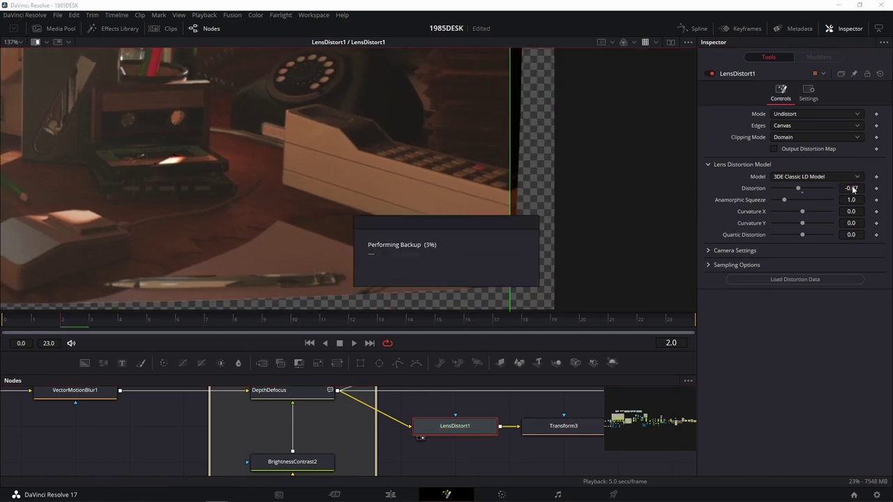
pyautogui.moveTo(852, 189); pyautogui.dragTo(859, 188)
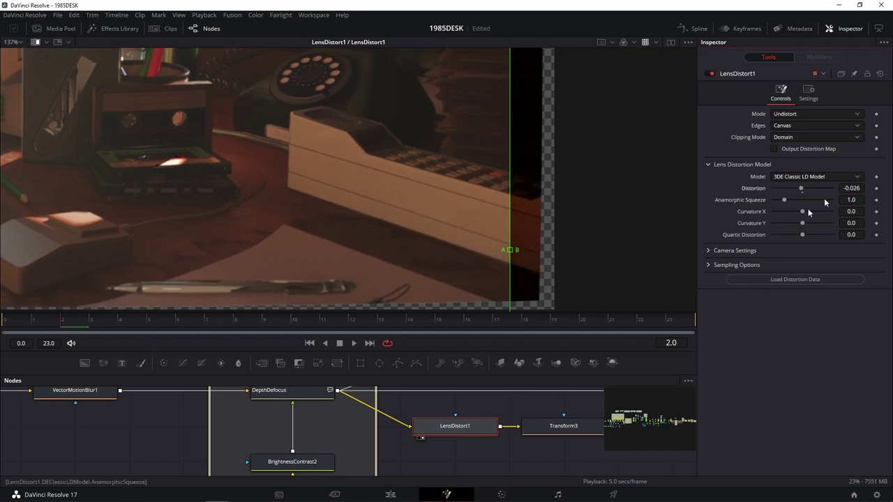
# Search Google for '28mm lens distortion' from a new Microsoft Edge tab
pyautogui.moveTo(90, 493)
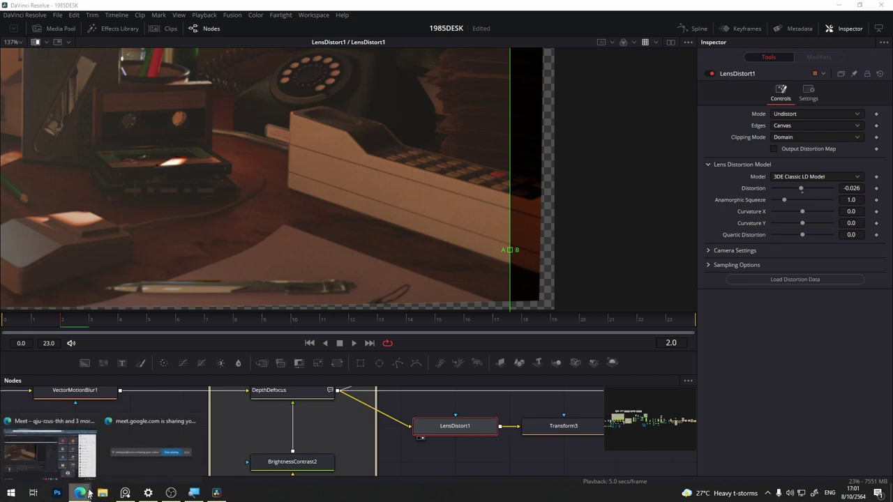
pyautogui.click(49, 452)
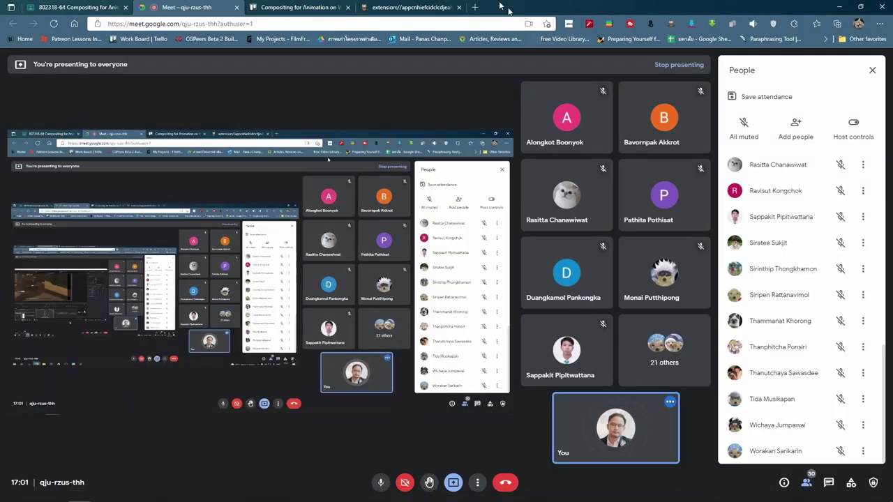
pyautogui.click(475, 7)
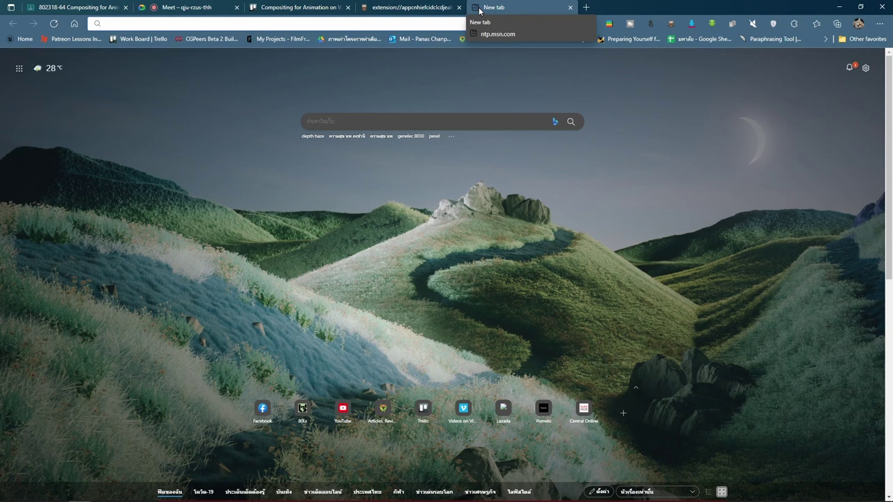
pyautogui.write('2')
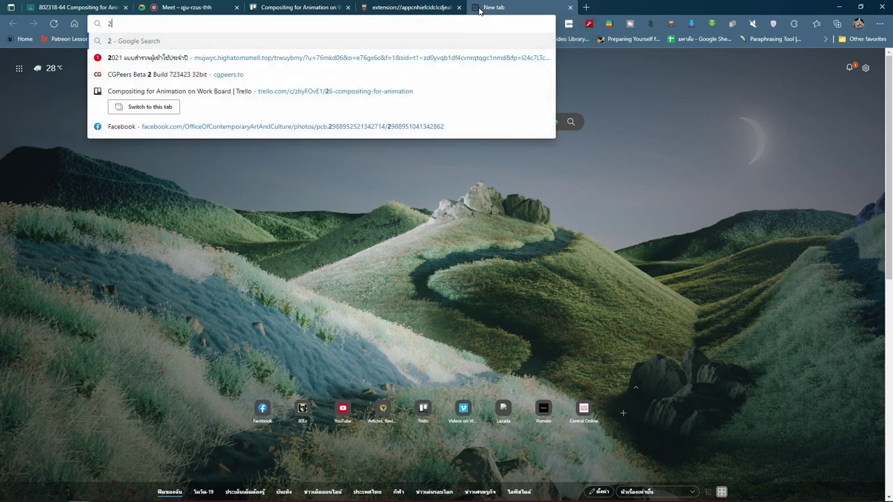
pyautogui.write('8mm ')
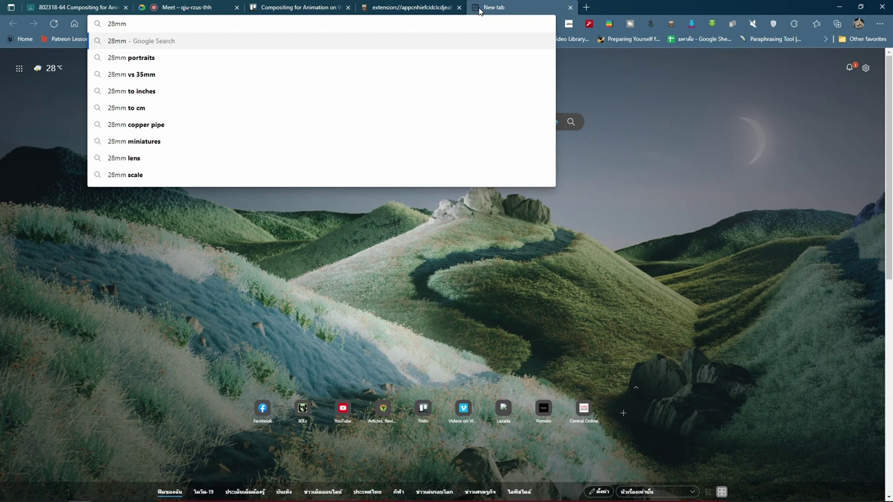
pyautogui.write('di')
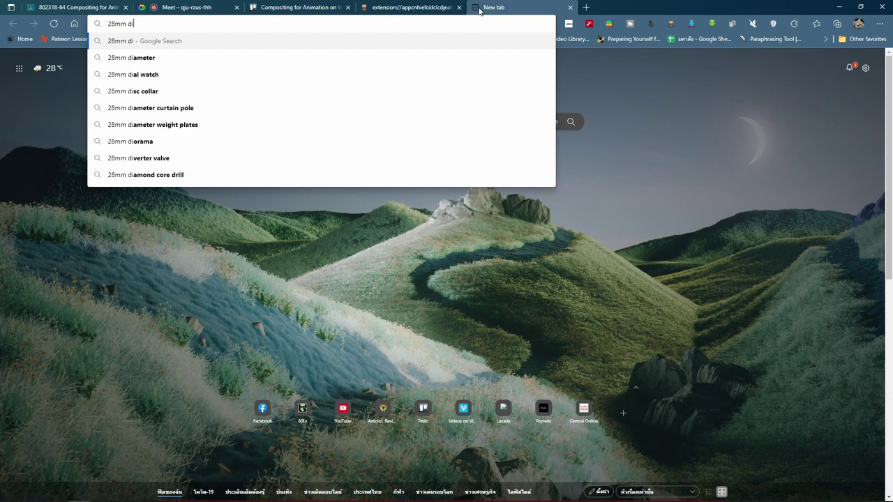
pyautogui.press('BackSpace')
pyautogui.press('BackSpace')
pyautogui.write('len')
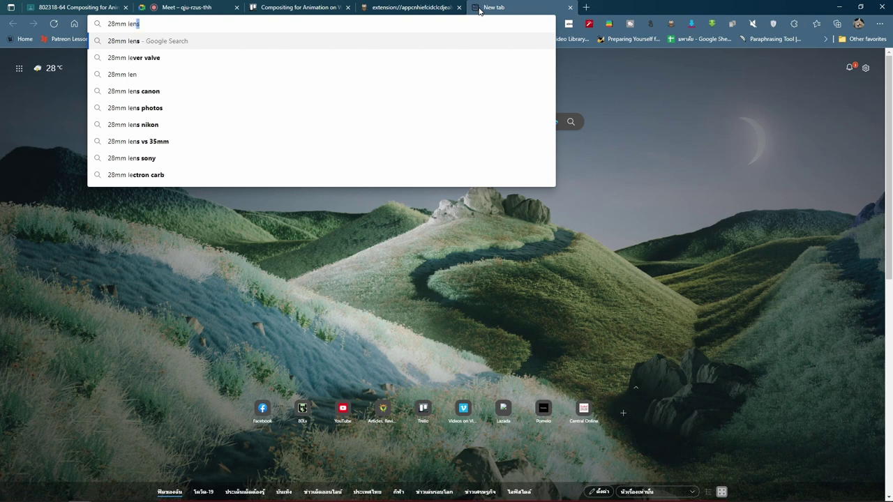
pyautogui.write('s distor')
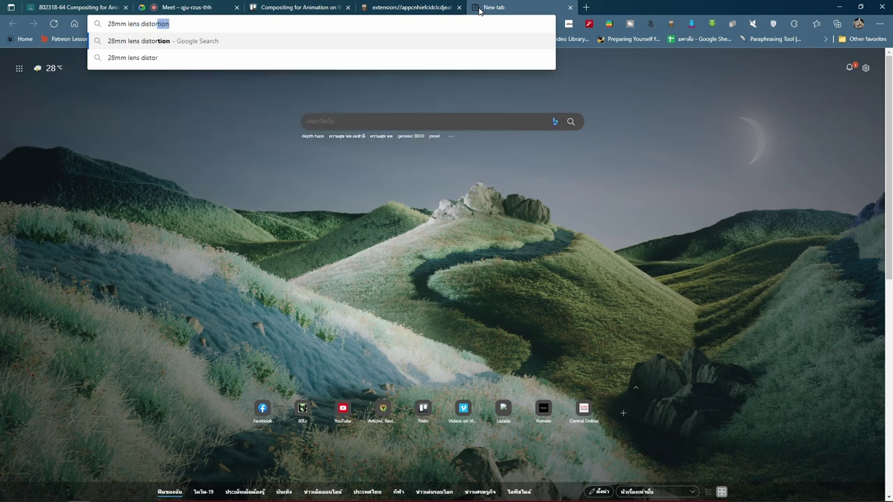
pyautogui.write('tion')
pyautogui.press('Return')
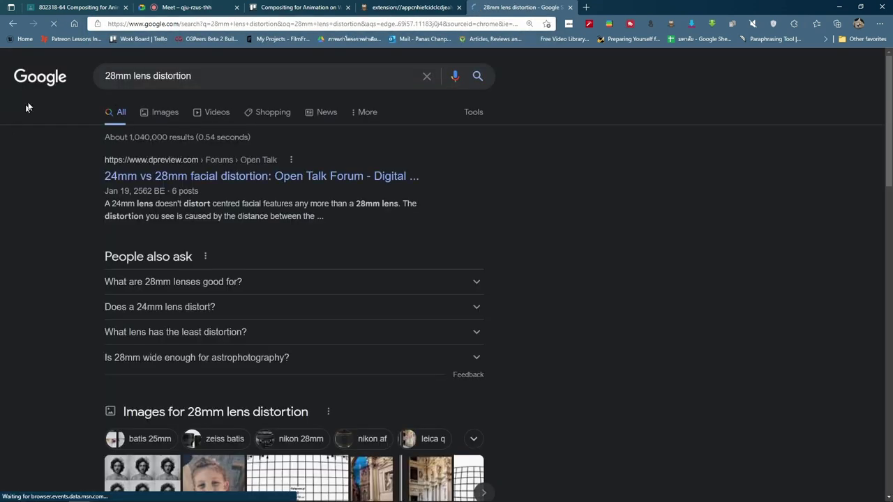
# Switch to image results and preview the Sony FE 28mm distortion grid chart
pyautogui.scroll(-1, 249, 263)
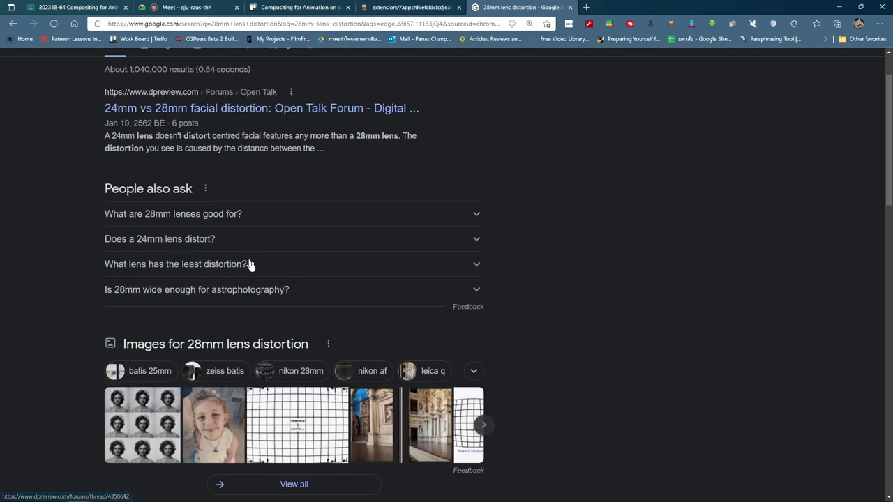
pyautogui.click(216, 343)
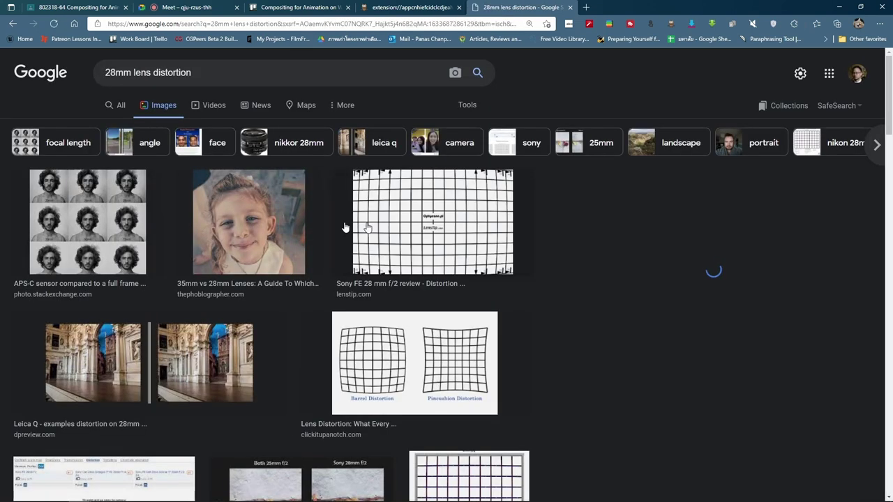
pyautogui.click(401, 231)
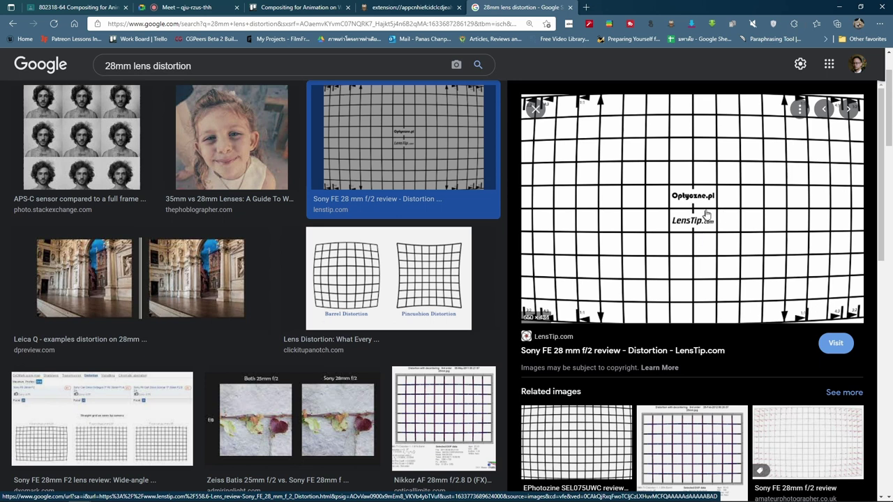
pyautogui.click(708, 213)
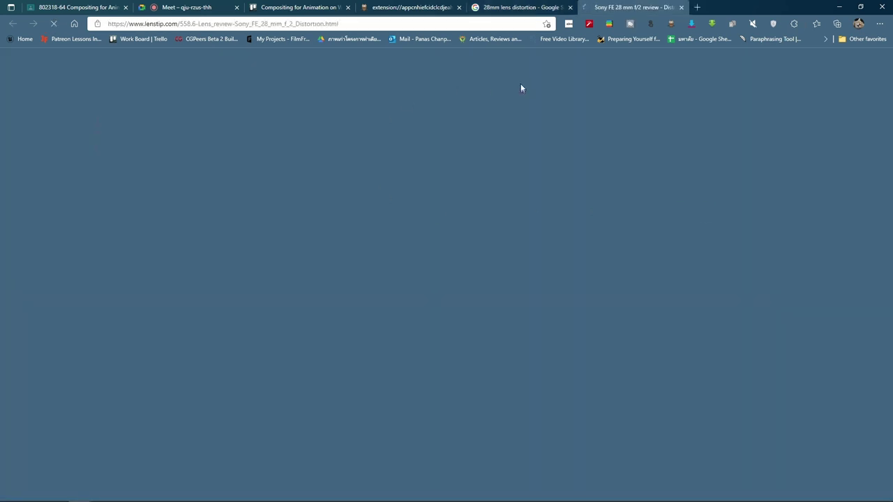
pyautogui.hotkey('ctrl', 'shift', 'Tab')
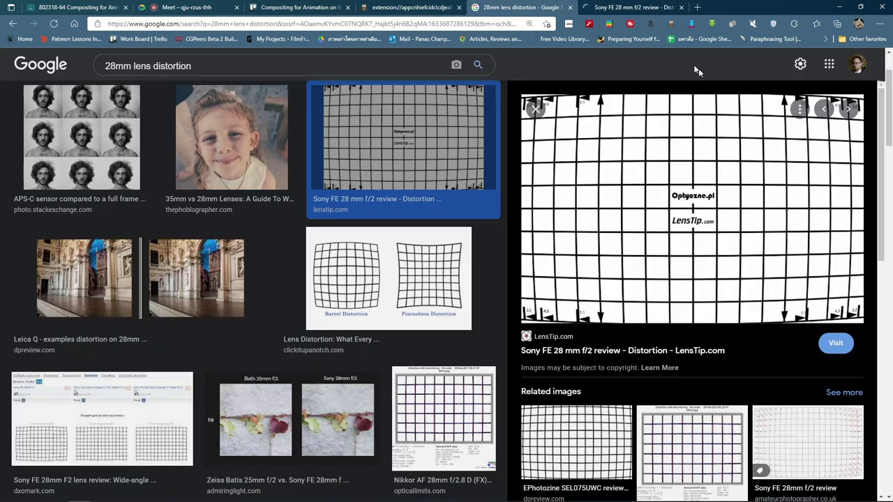
# Open the full-size grid chart in its own tab, view it, then return to Resolve
pyautogui.rightClick(687, 125)
pyautogui.click(736, 272)
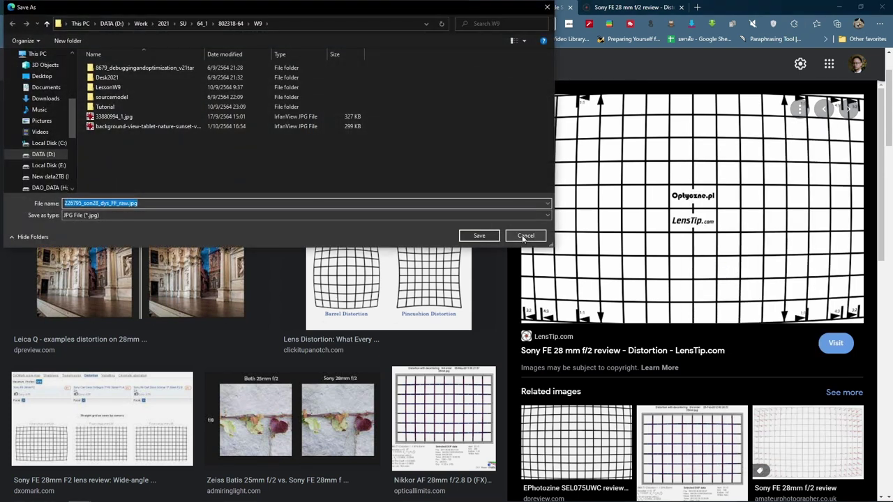
pyautogui.click(524, 236)
pyautogui.rightClick(694, 194)
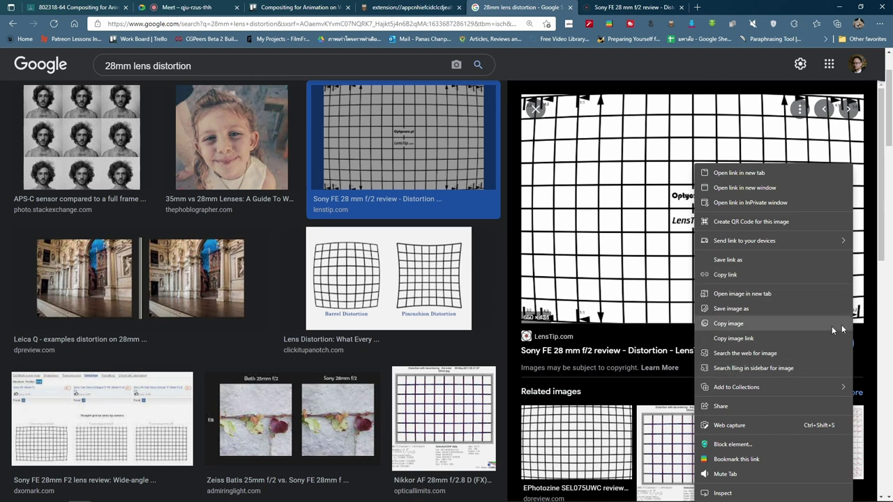
pyautogui.click(745, 294)
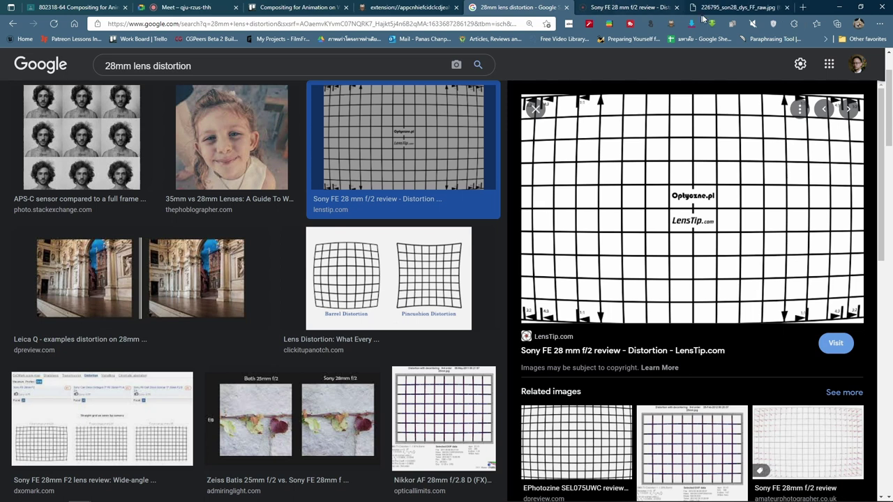
pyautogui.click(713, 14)
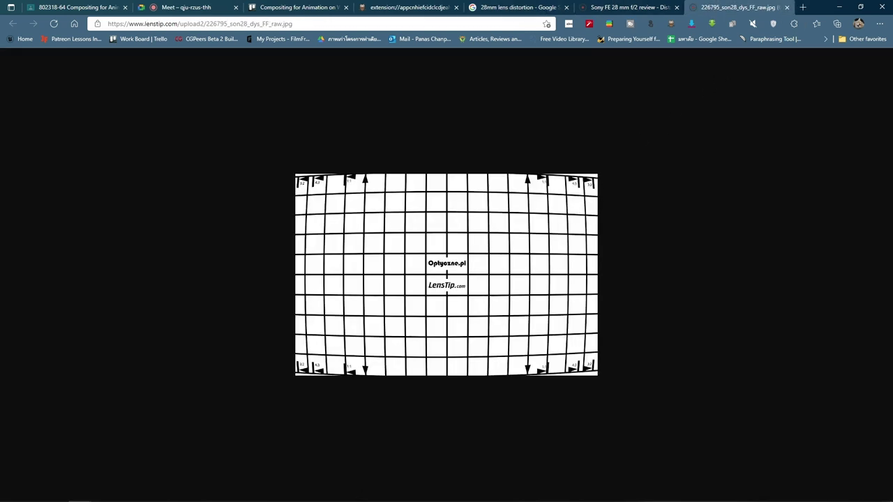
pyautogui.click(216, 496)
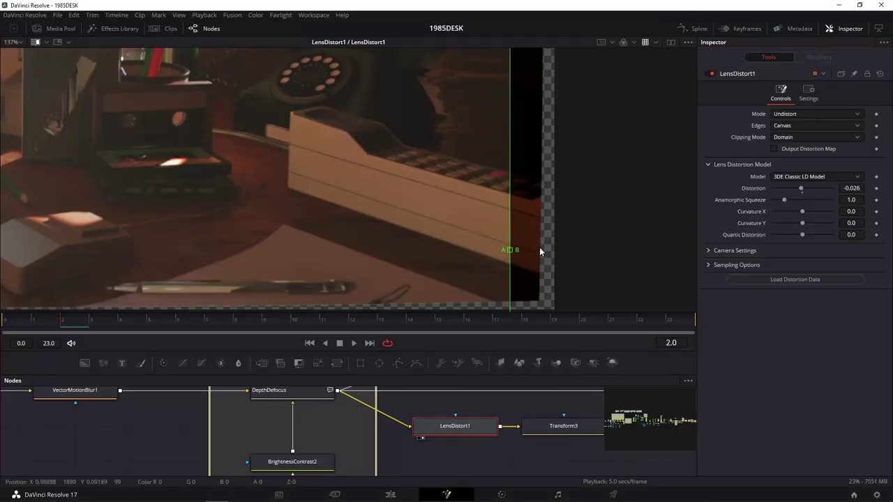
# Reset the lens distortion settings and turn off the viewer's split comparison
pyautogui.moveTo(591, 263); pyautogui.dragTo(634, 228)
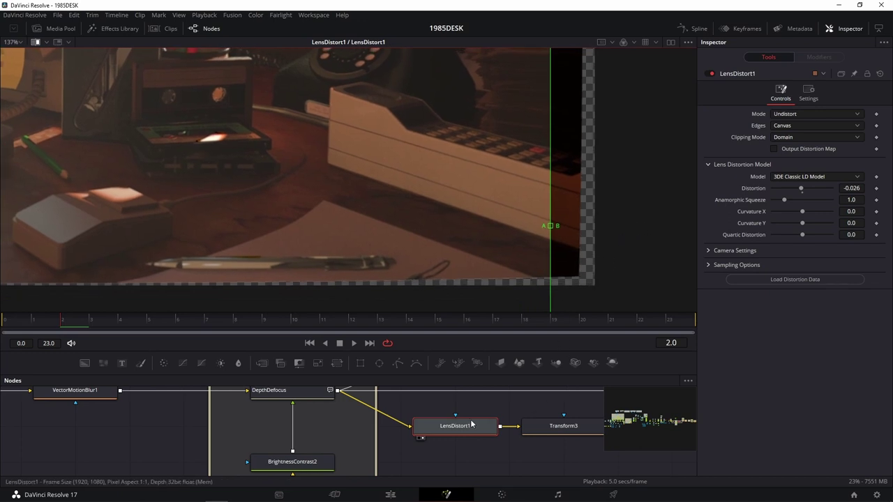
pyautogui.click(881, 75)
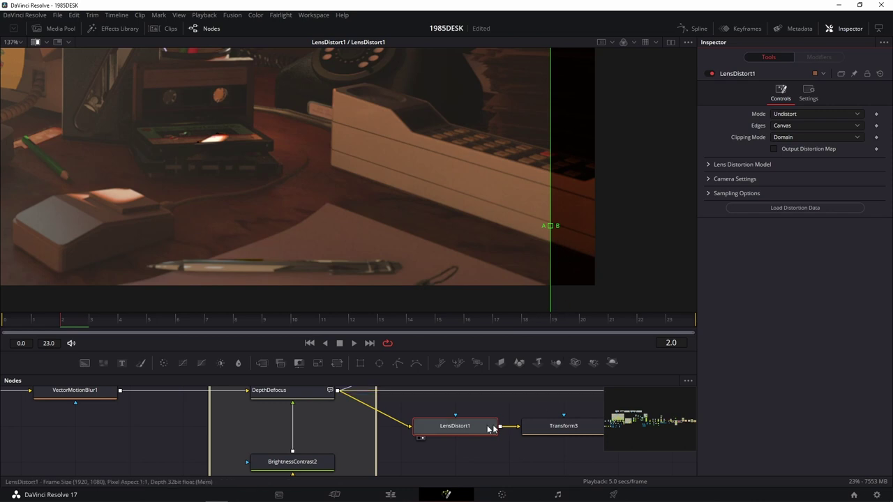
pyautogui.press('/')
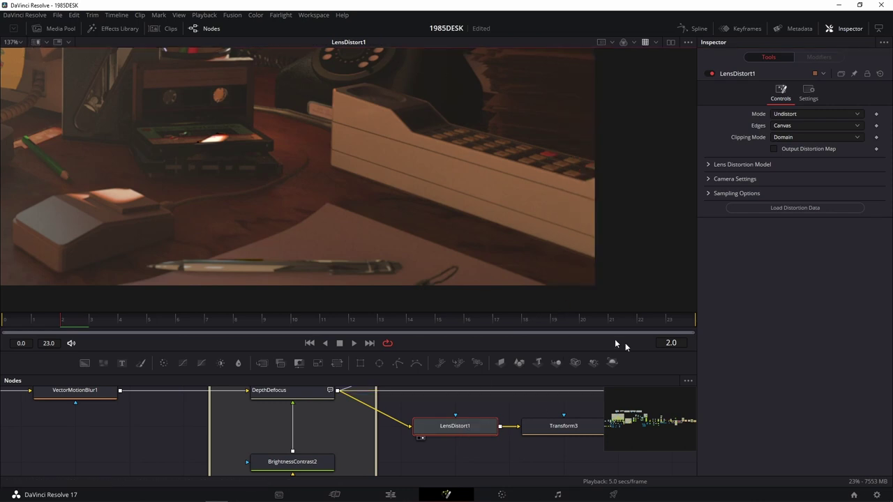
# Set LensDistort1 to Distort mode, 3DE Classic LD Model, with Distortion 0.016
pyautogui.click(471, 427)
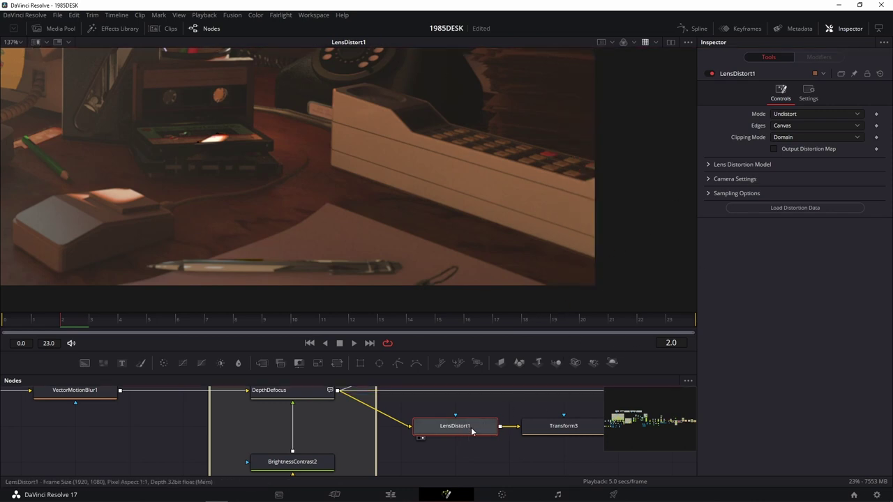
pyautogui.click(798, 115)
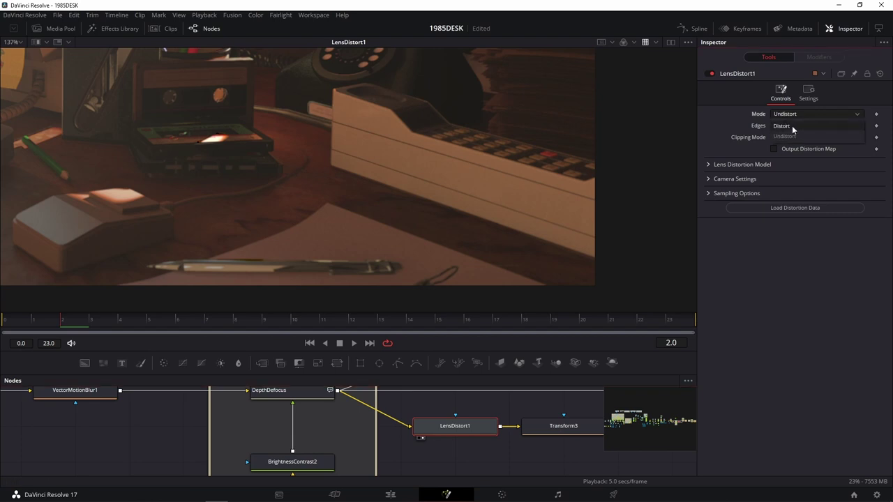
pyautogui.click(792, 126)
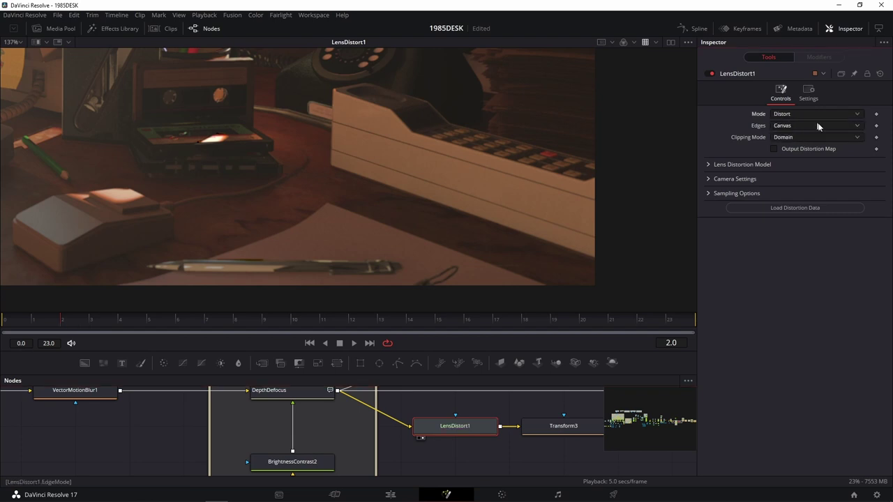
pyautogui.click(707, 163)
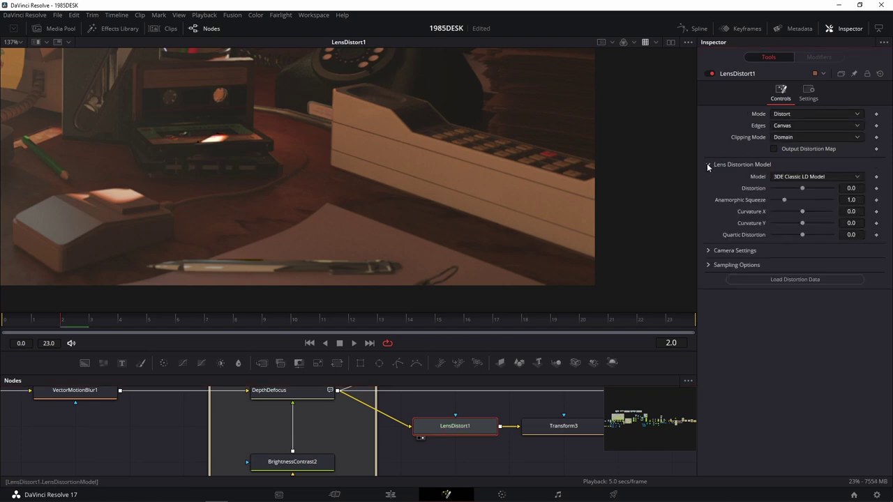
pyautogui.click(807, 179)
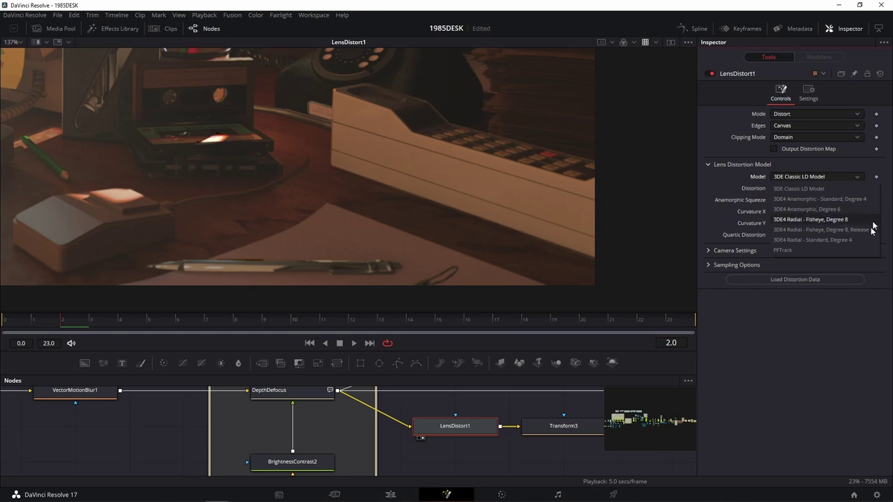
pyautogui.click(886, 171)
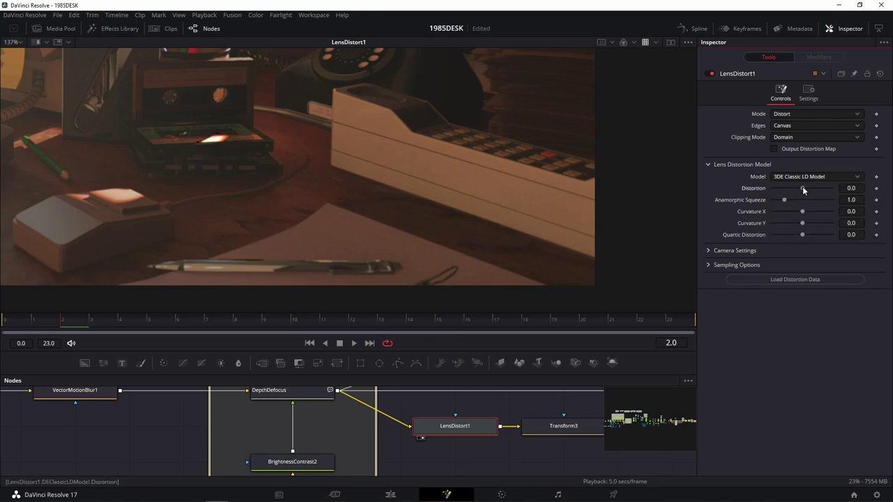
pyautogui.moveTo(803, 189); pyautogui.dragTo(804, 190)
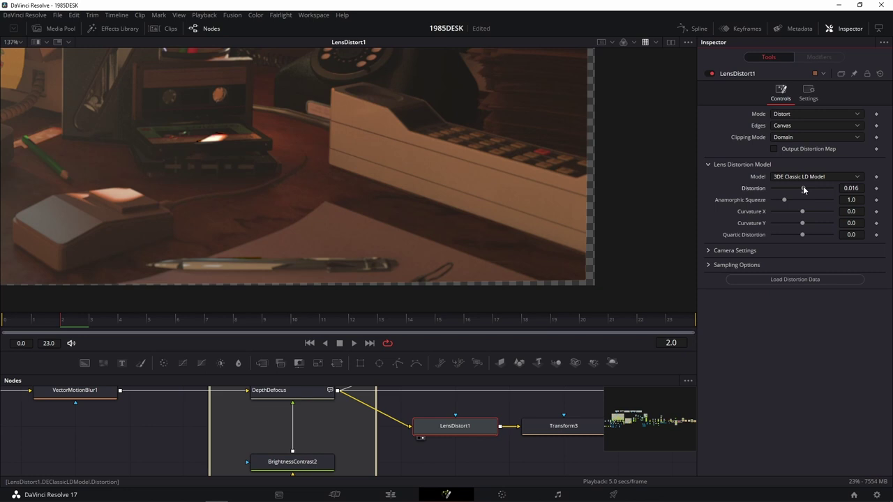
# Check the lens distortion reference chart in Edge, then return to Resolve
pyautogui.moveTo(218, 492)
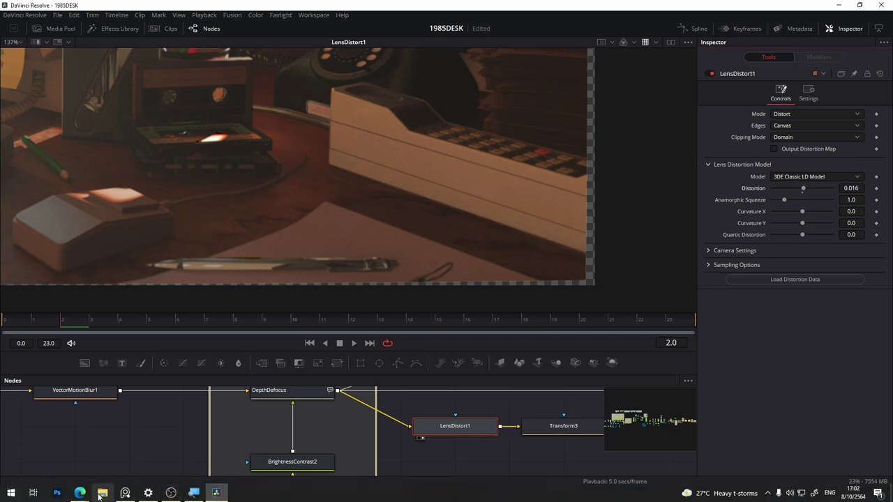
pyautogui.moveTo(79, 492)
pyautogui.click(66, 460)
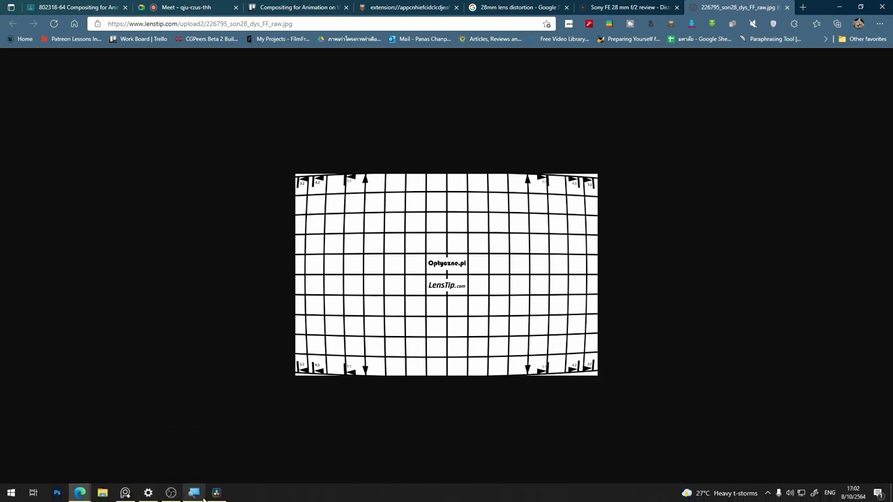
pyautogui.click(215, 497)
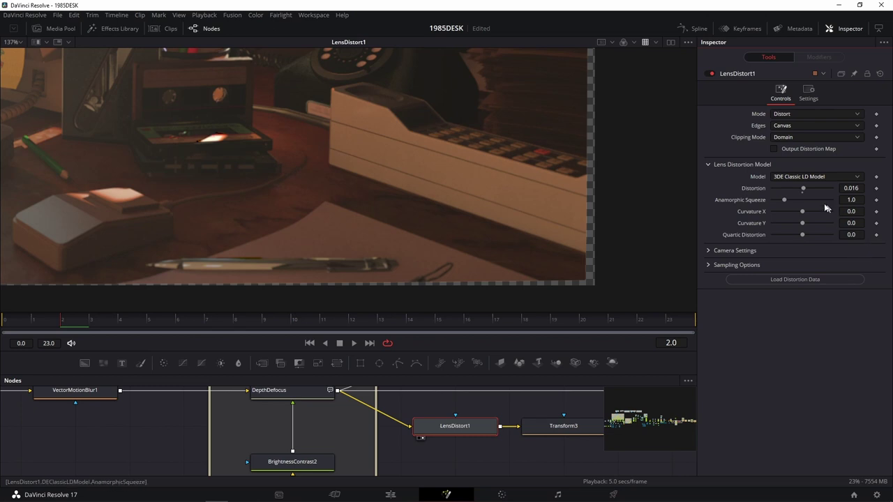
# Raise LensDistort1's Distortion to 0.045
pyautogui.moveTo(851, 188); pyautogui.dragTo(732, 196)
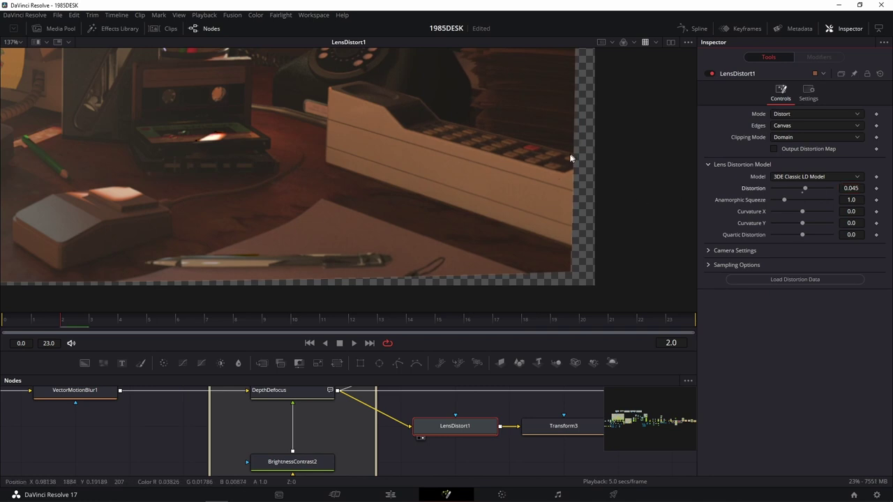
pyautogui.scroll(-1, 567, 153)
pyautogui.scroll(-1, 586, 167)
pyautogui.scroll(-1, 597, 171)
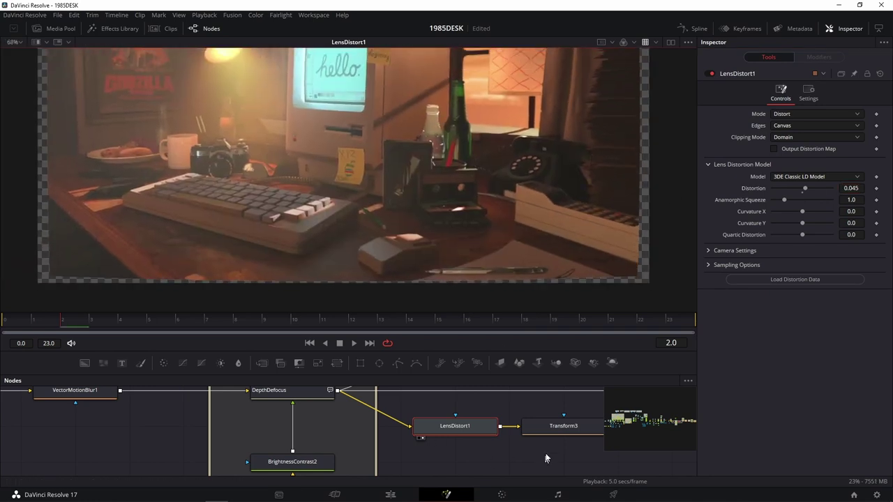
# View and select Transform3, then lower its Size to about 1.04
pyautogui.moveTo(564, 427); pyautogui.dragTo(529, 232)
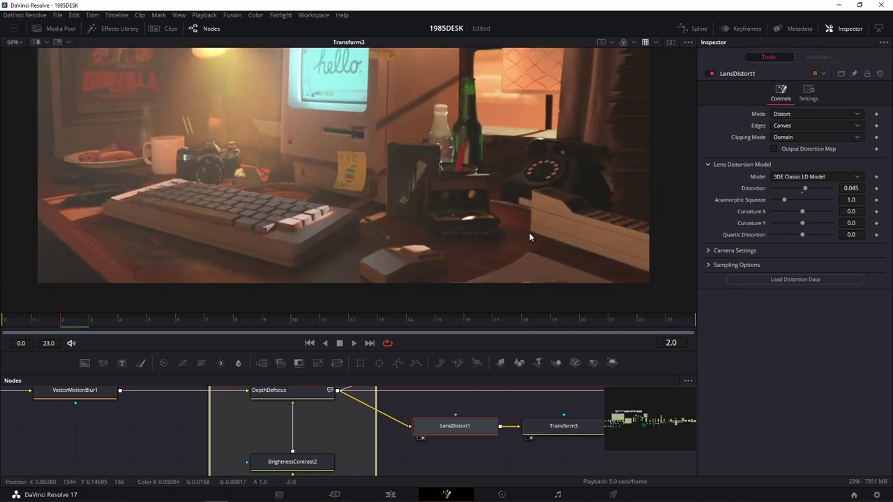
pyautogui.click(564, 426)
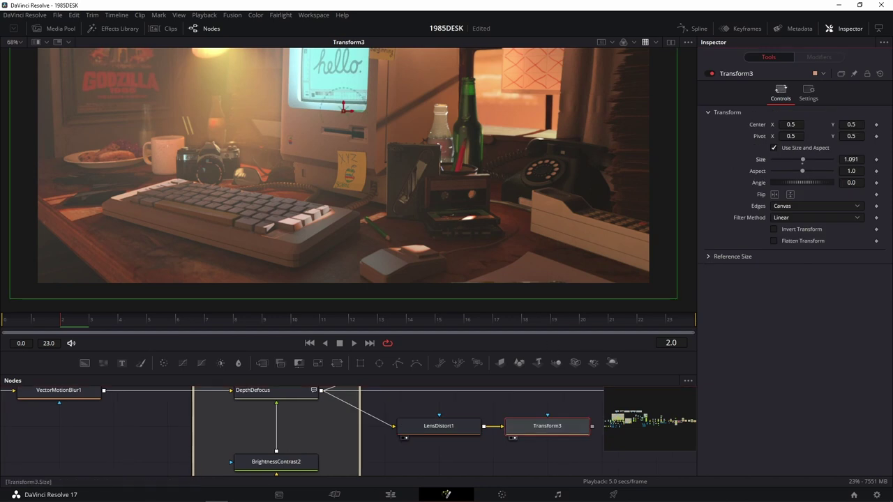
pyautogui.moveTo(842, 160)
pyautogui.mouseDown()
pyautogui.moveTo(823, 160)
pyautogui.moveTo(835, 159)
pyautogui.mouseUp()
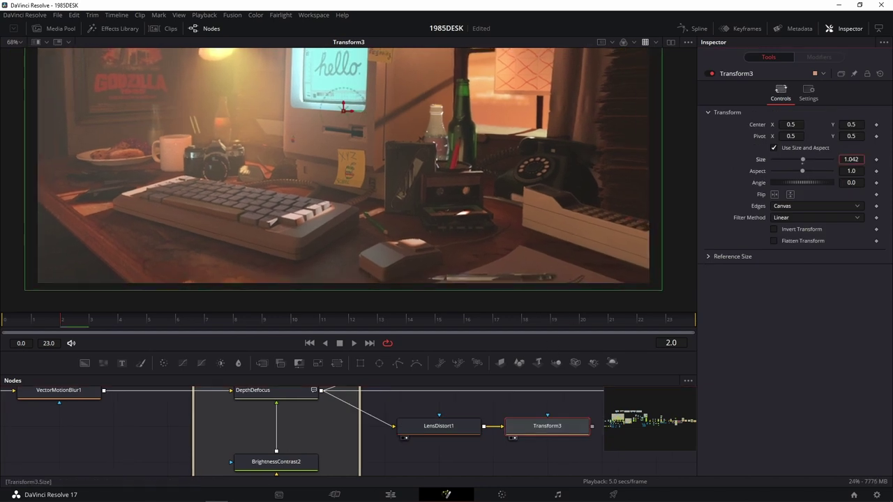
pyautogui.scroll(-2, 469, 176)
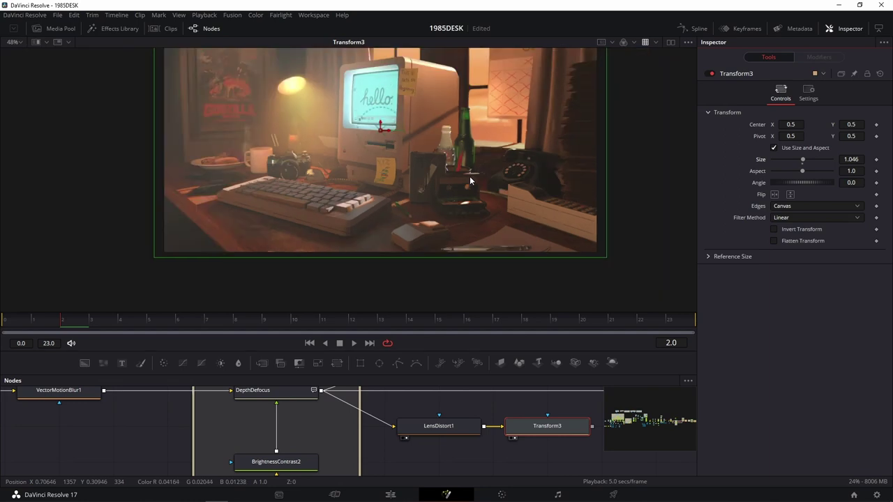
pyautogui.moveTo(493, 133); pyautogui.dragTo(460, 169)
pyautogui.scroll(2, 457, 171)
pyautogui.scroll(2, 449, 175)
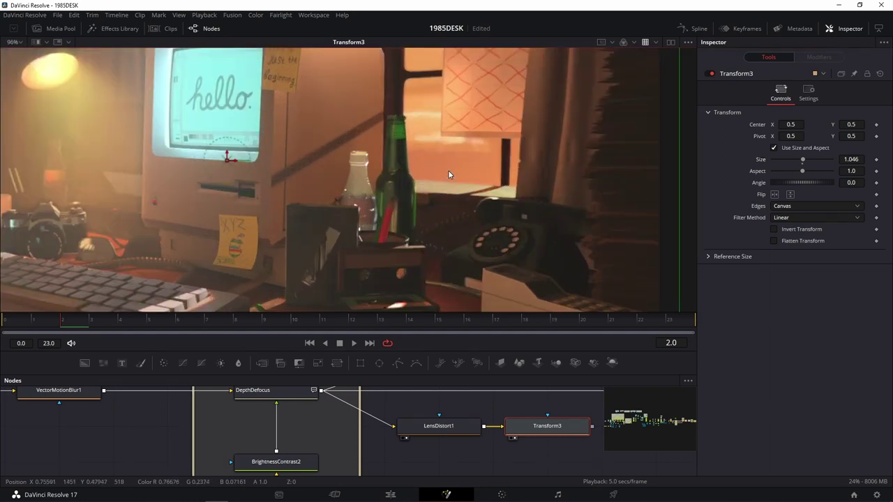
pyautogui.scroll(2, 449, 174)
pyautogui.scroll(-3, 482, 200)
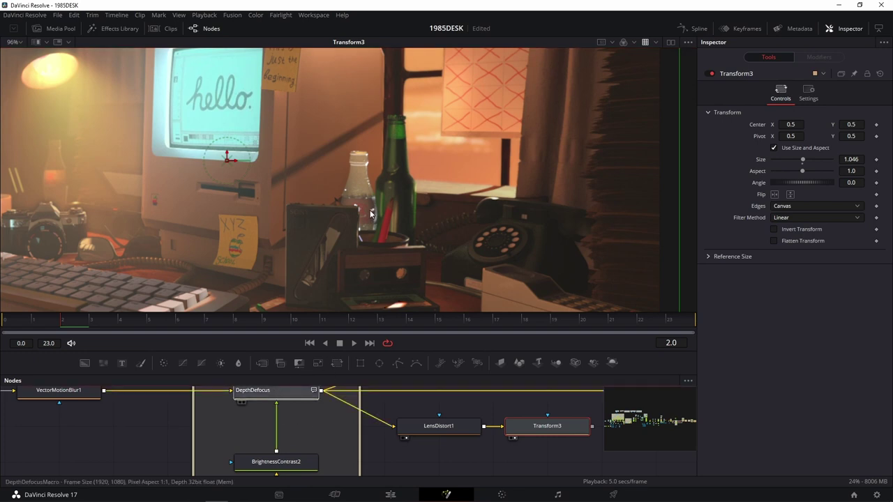
pyautogui.moveTo(265, 390)
pyautogui.mouseDown()
pyautogui.moveTo(304, 84)
pyautogui.moveTo(457, 203)
pyautogui.mouseUp()
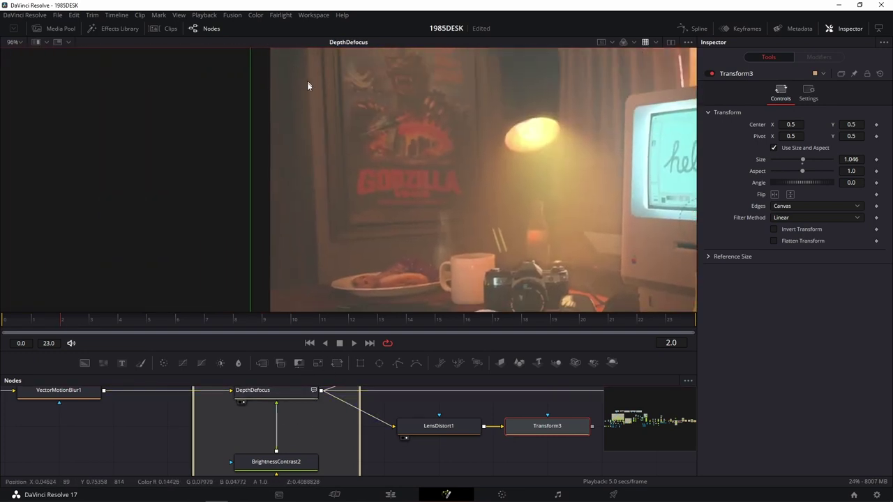
pyautogui.moveTo(547, 426); pyautogui.dragTo(497, 194)
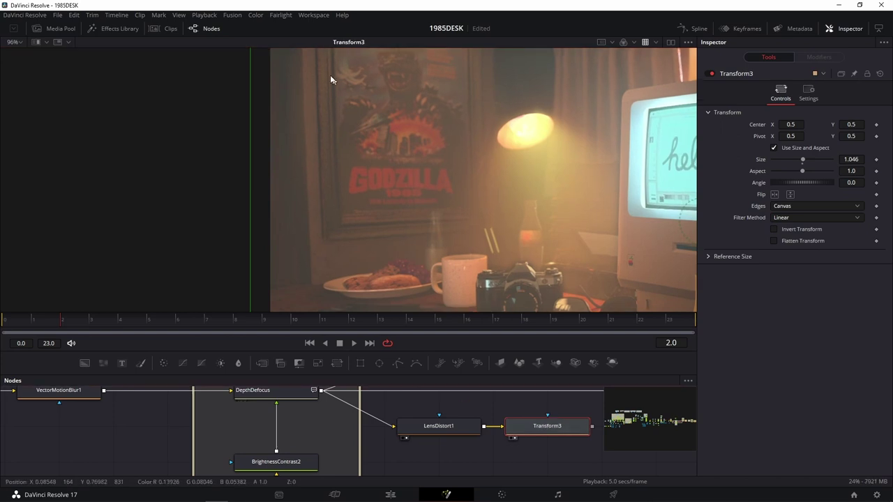
pyautogui.moveTo(325, 286); pyautogui.dragTo(247, 173)
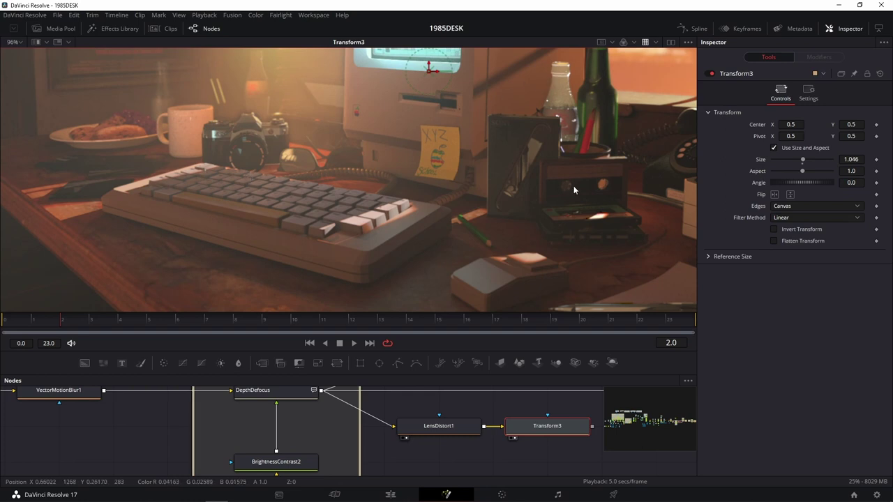
pyautogui.moveTo(479, 403); pyautogui.dragTo(439, 419)
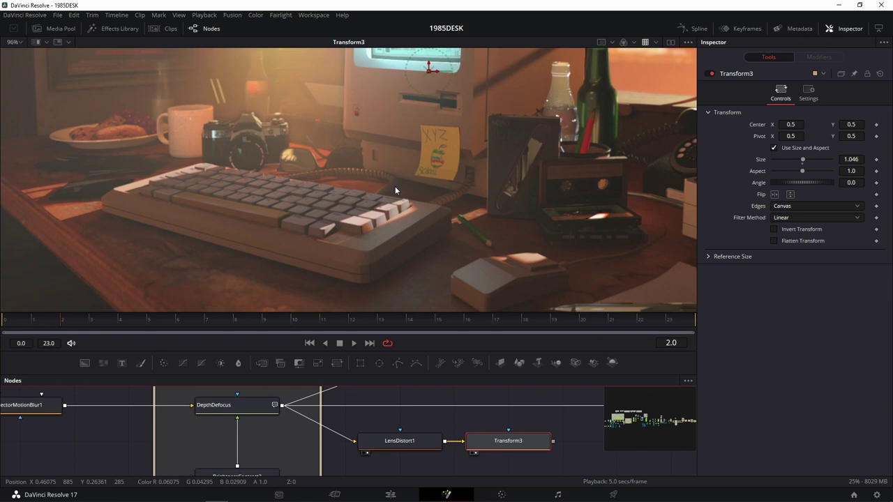
pyautogui.scroll(-3, 396, 185)
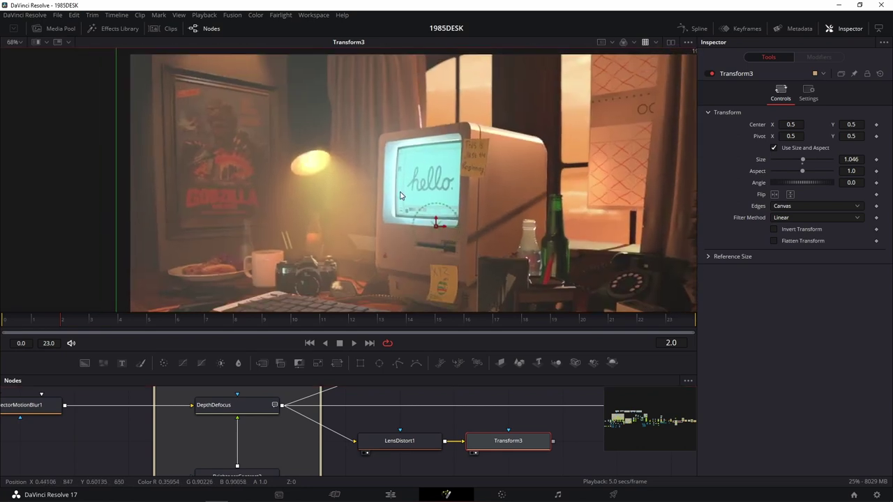
pyautogui.click(202, 417)
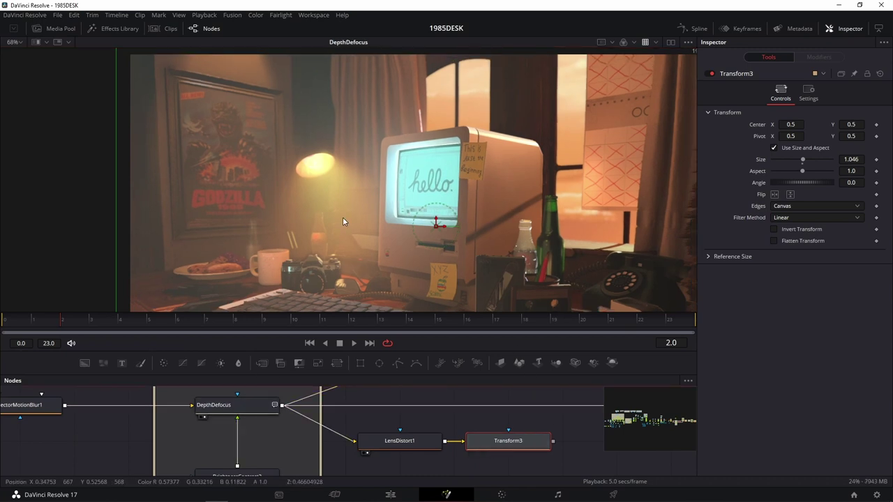
pyautogui.click(475, 452)
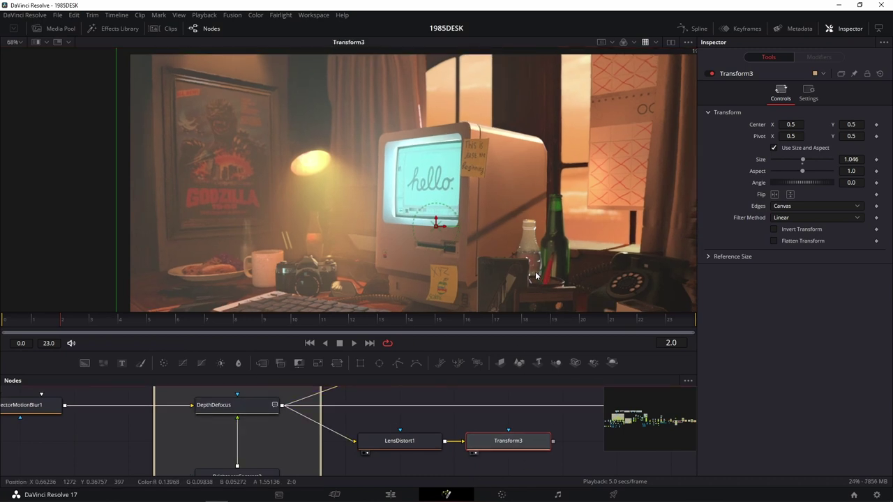
pyautogui.click(274, 404)
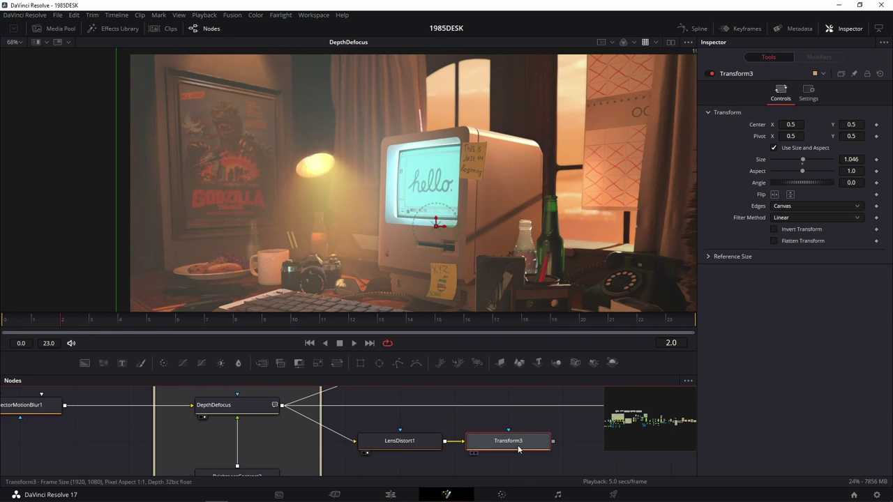
pyautogui.press('1')
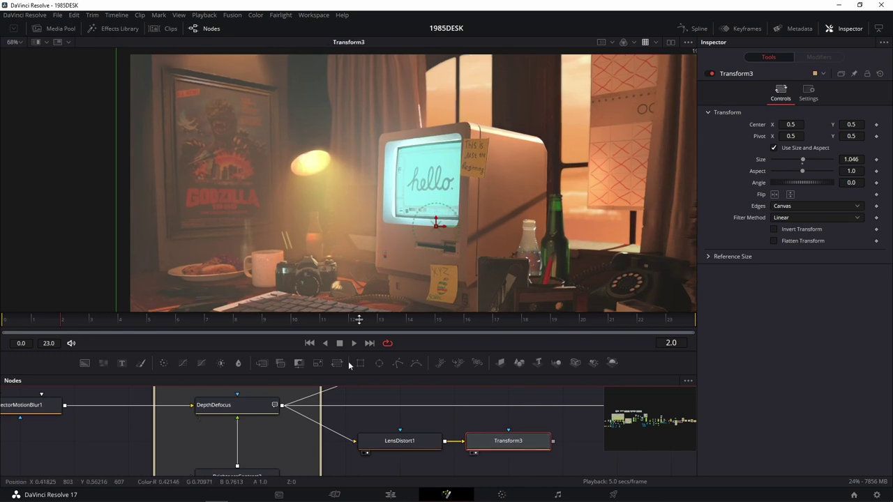
pyautogui.click(363, 452)
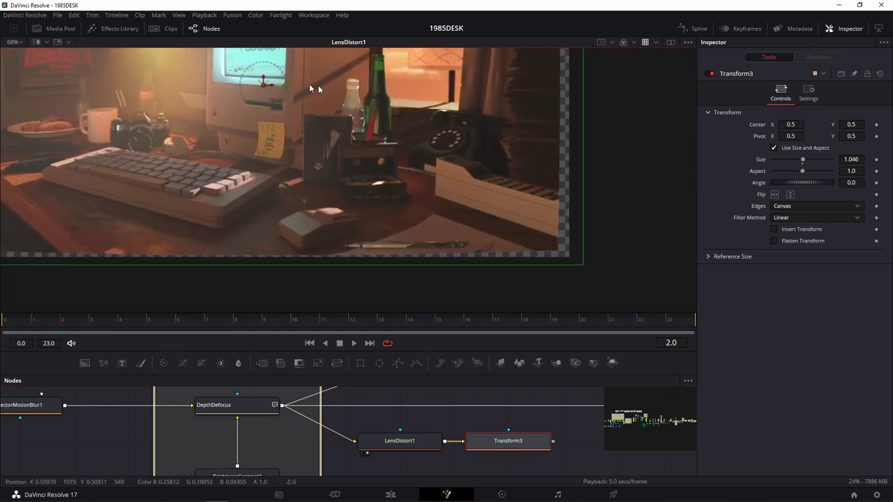
pyautogui.moveTo(145, 500)
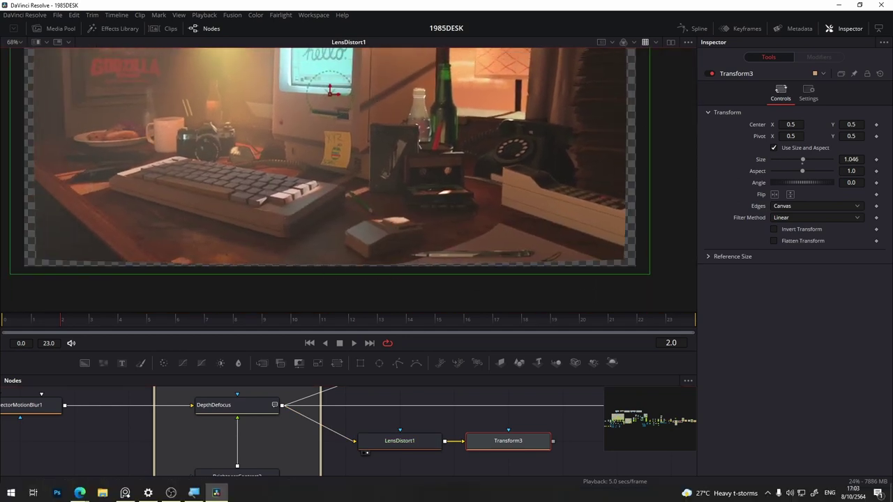
pyautogui.moveTo(87, 497)
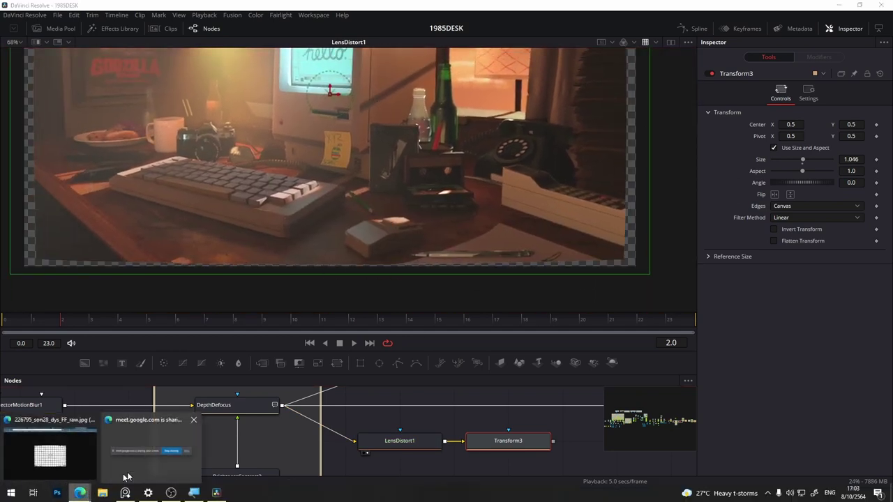
pyautogui.click(58, 458)
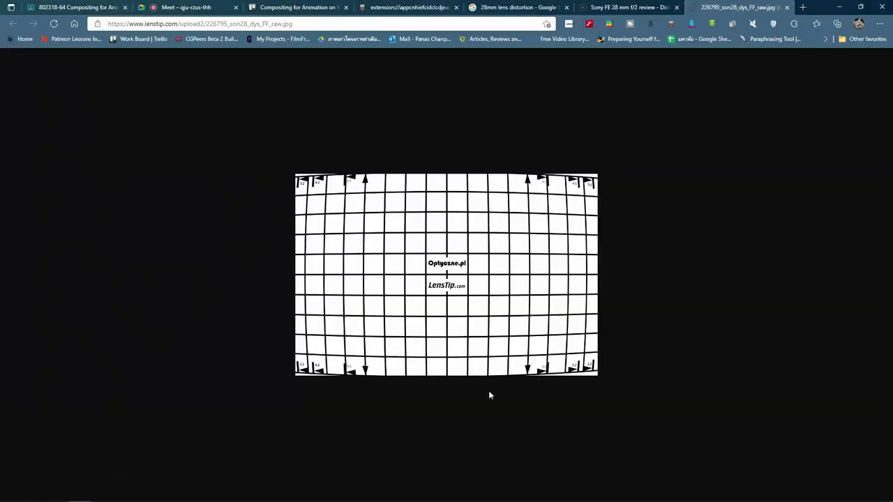
pyautogui.click(216, 497)
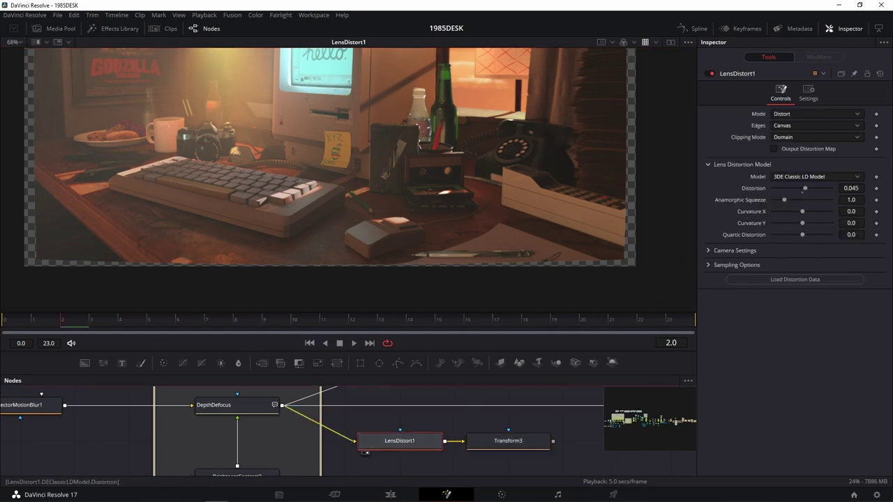
# Raise LensDistort1's Distortion to 0.088 and preview it through Transform3
pyautogui.moveTo(806, 189); pyautogui.dragTo(807, 188)
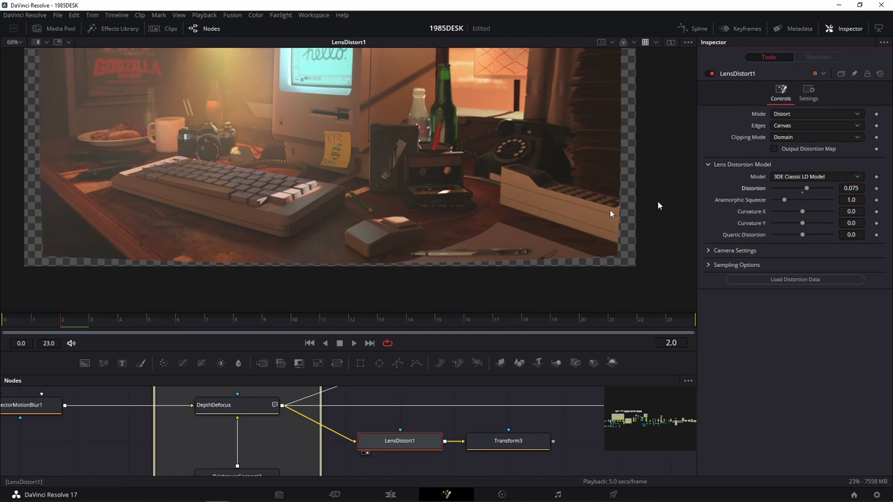
pyautogui.moveTo(807, 189); pyautogui.dragTo(808, 188)
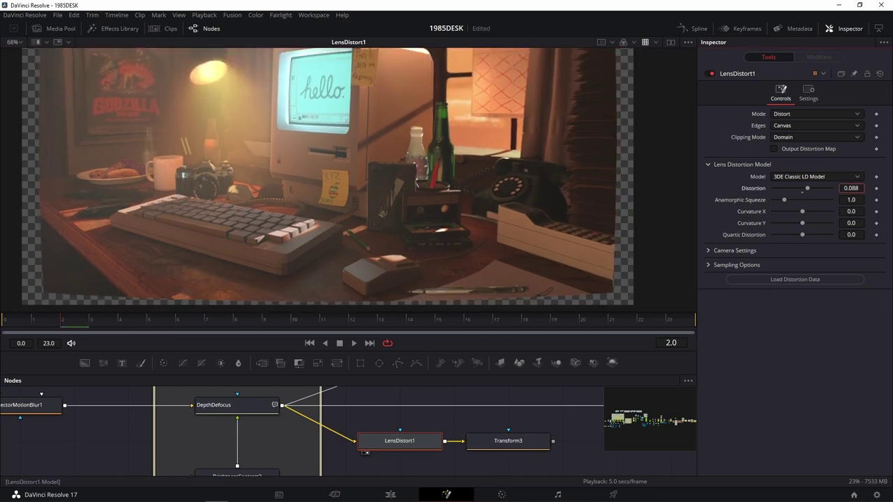
pyautogui.click(475, 453)
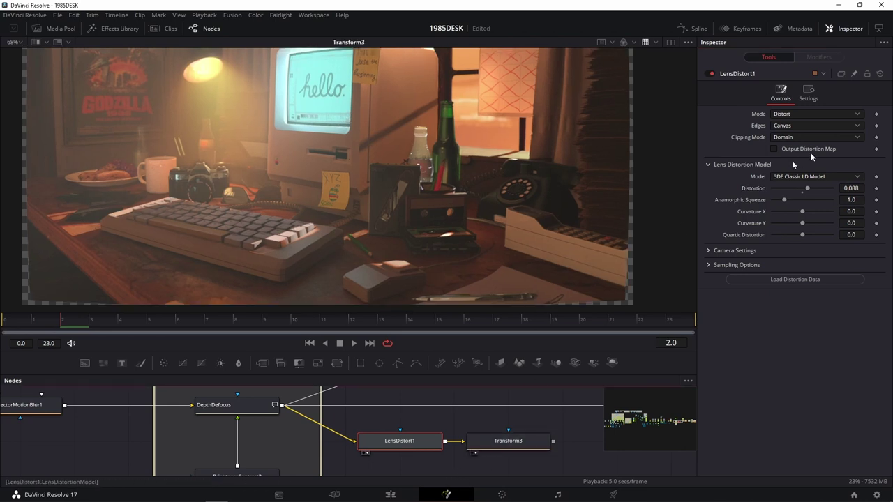
pyautogui.scroll(3, 843, 189)
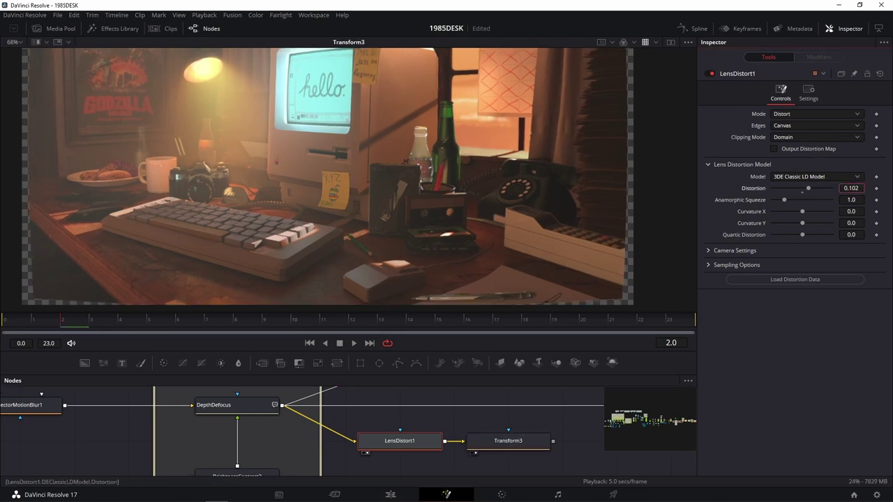
pyautogui.scroll(-3, 835, 191)
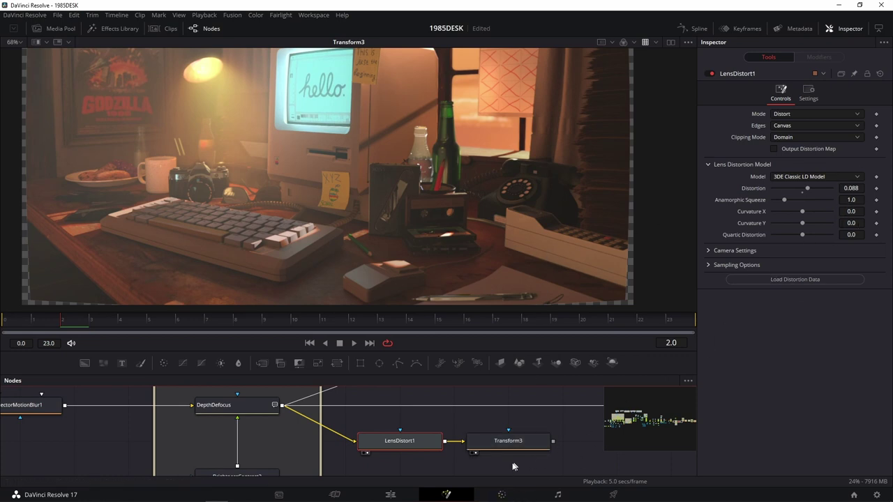
pyautogui.click(510, 442)
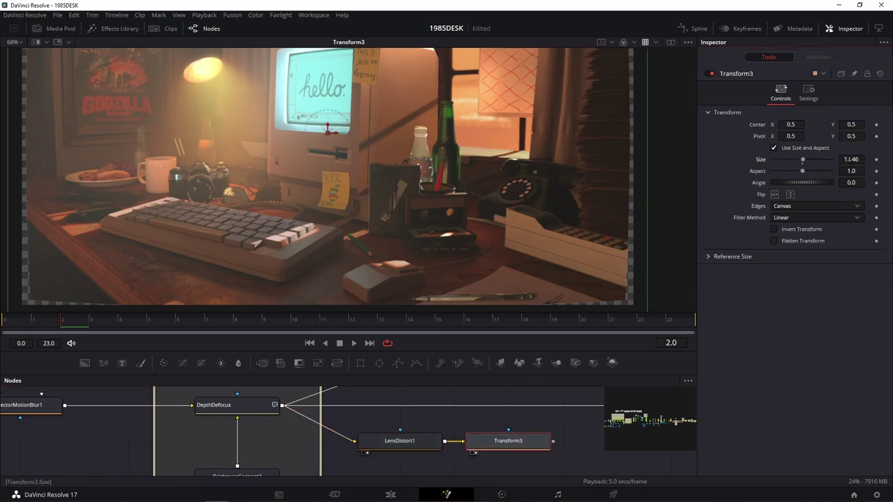
# Scale Transform3 to Size 1.078, comparing edges against DepthDefocus and LensDistort1 outputs
pyautogui.scroll(3, 851, 160)
pyautogui.write('1.078')
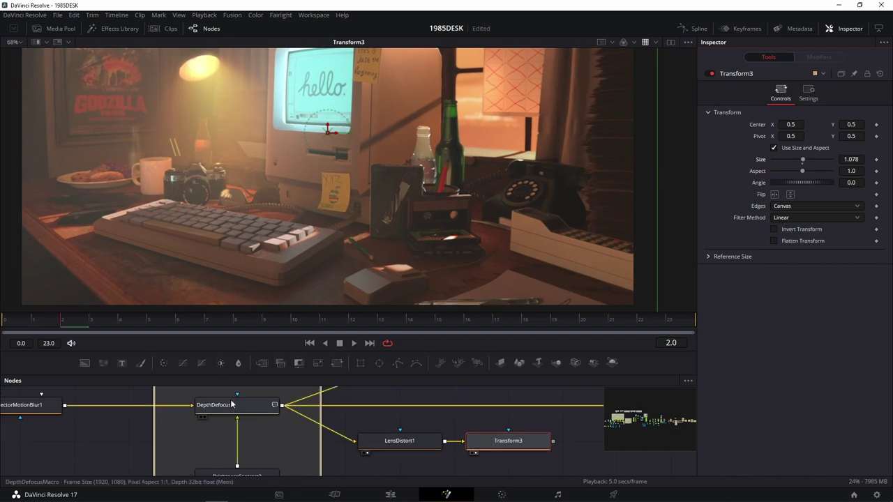
pyautogui.moveTo(233, 405); pyautogui.dragTo(251, 208)
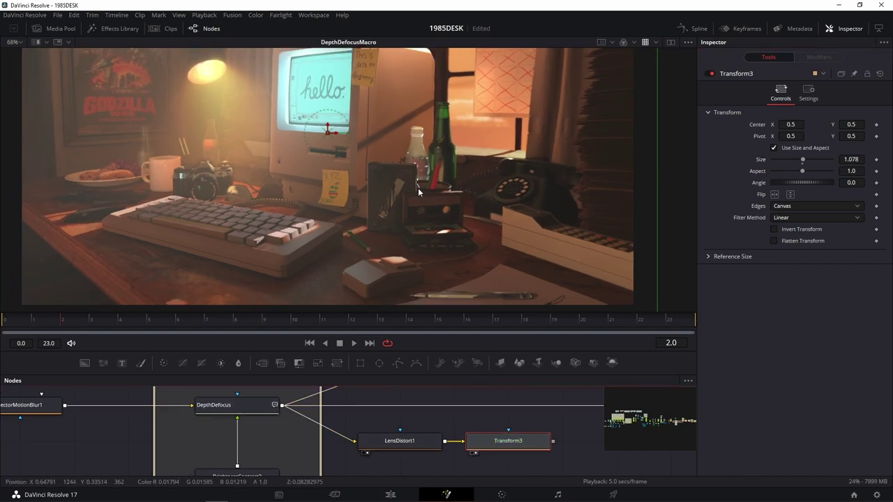
pyautogui.press('1')
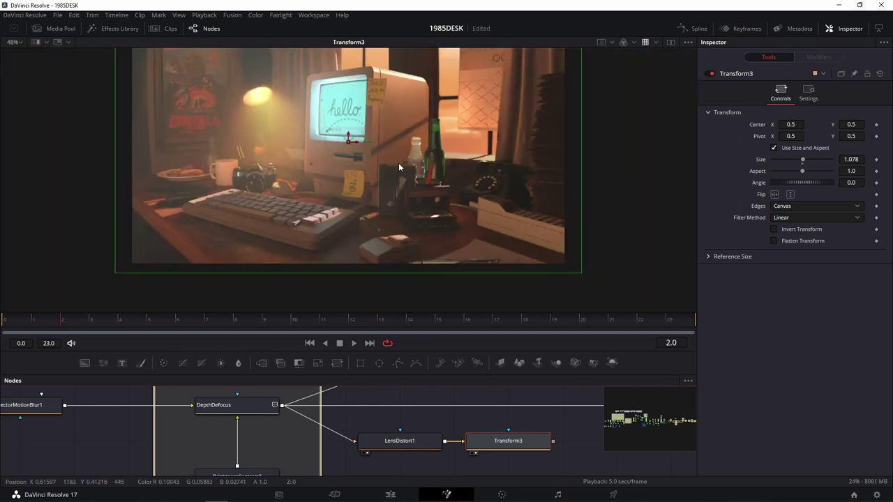
pyautogui.moveTo(398, 167); pyautogui.dragTo(432, 215)
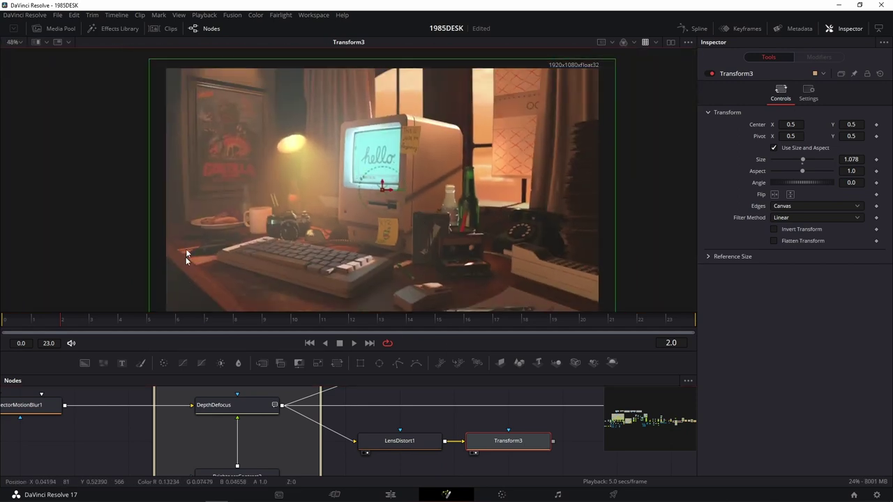
pyautogui.click(365, 453)
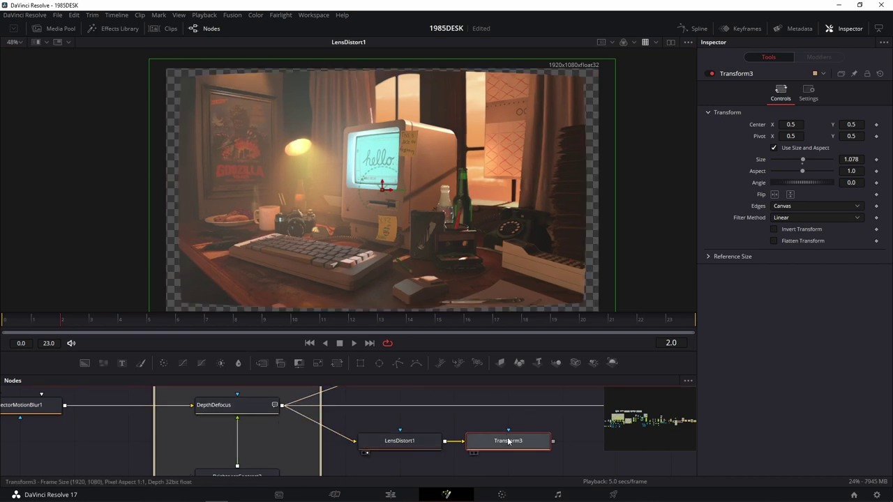
pyautogui.press('1')
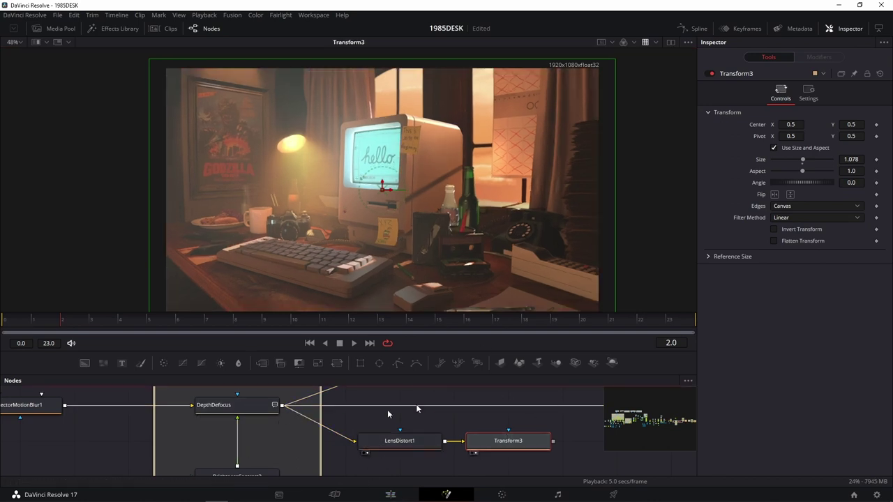
pyautogui.press('1')
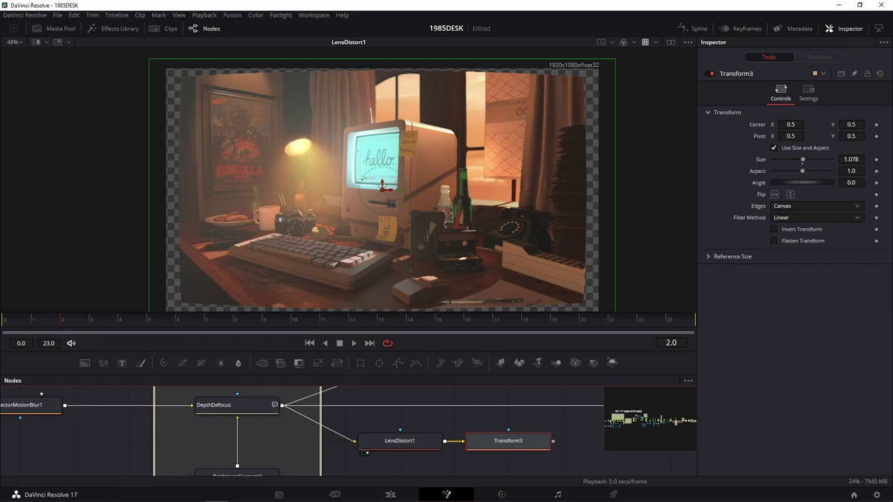
pyautogui.moveTo(82, 493)
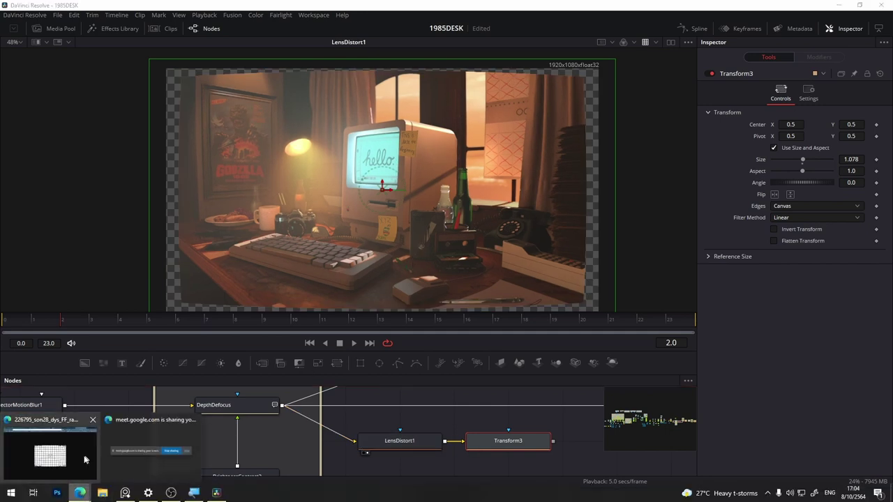
pyautogui.moveTo(65, 458)
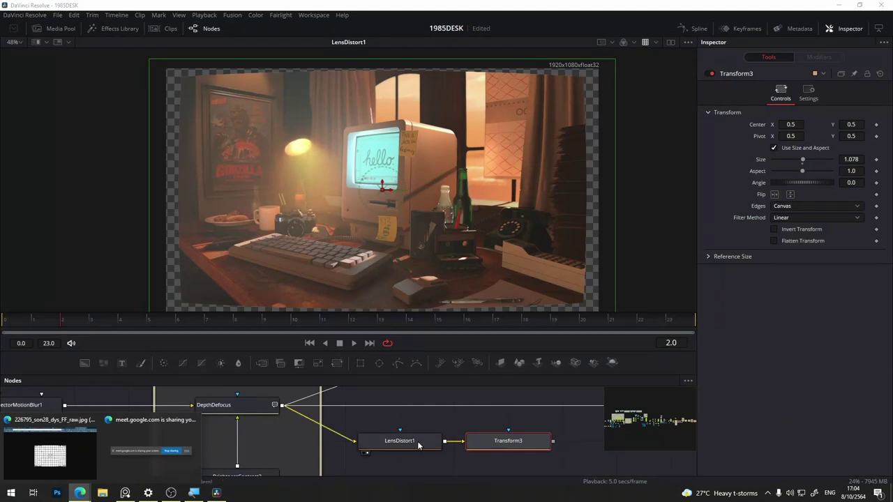
# Enter 0.066 for LensDistort1's Distortion, then fine-tune it down to about 0.049
pyautogui.click(419, 443)
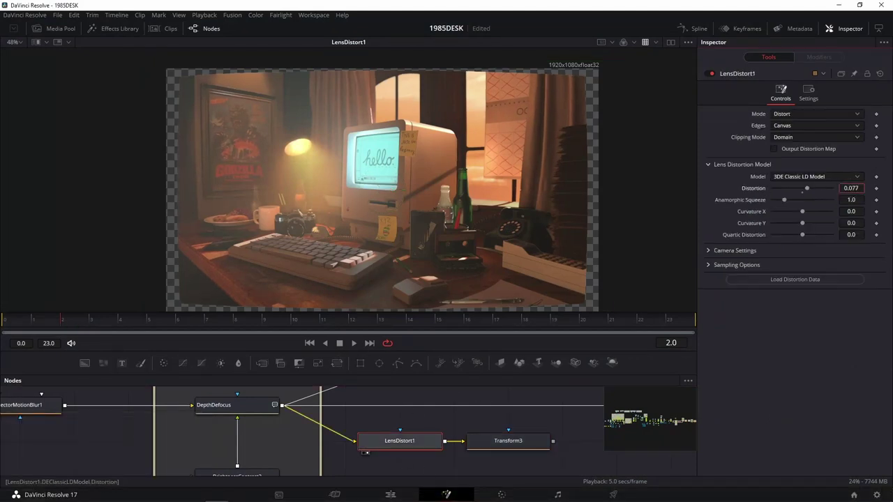
pyautogui.write('0.066')
pyautogui.press('Return')
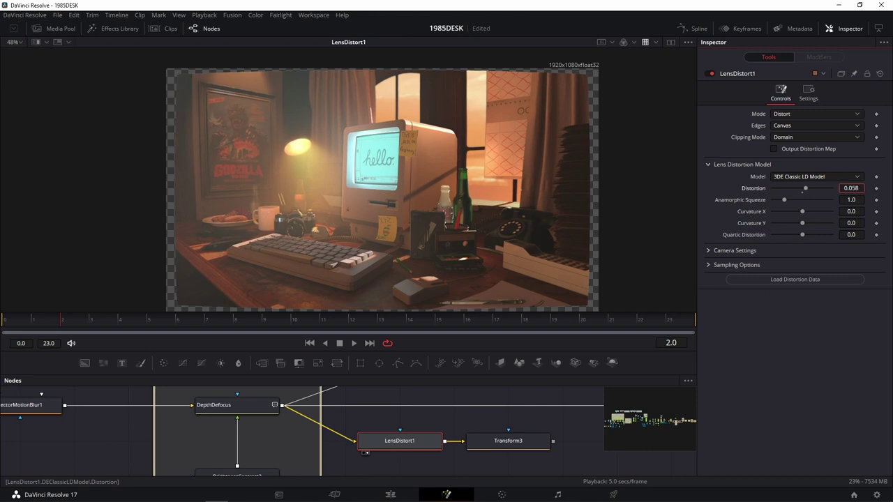
pyautogui.click(476, 452)
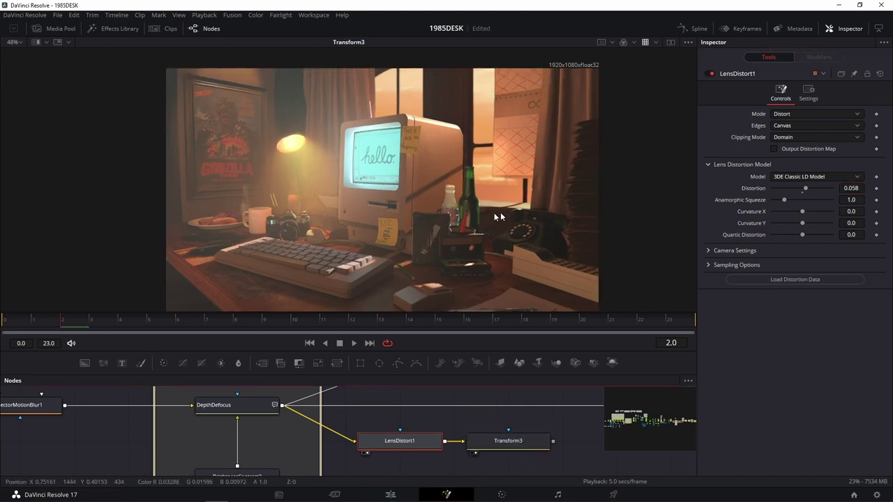
pyautogui.write('0.054')
pyautogui.moveTo(851, 189)
pyautogui.mouseDown()
pyautogui.moveTo(886, 188)
pyautogui.moveTo(877, 188)
pyautogui.mouseUp()
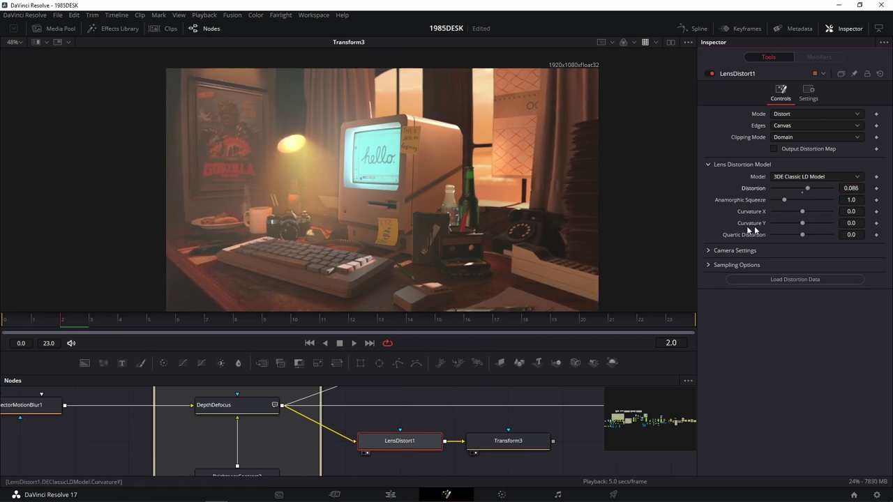
pyautogui.moveTo(851, 188); pyautogui.dragTo(834, 189)
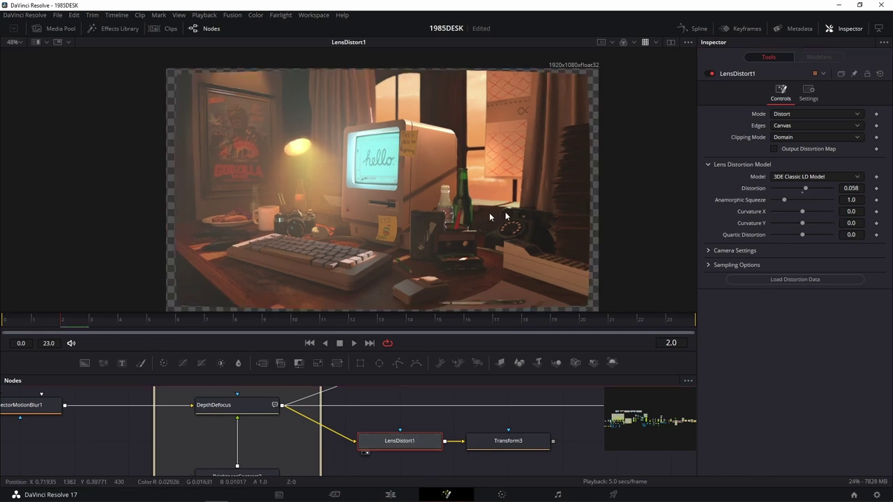
pyautogui.press('1')
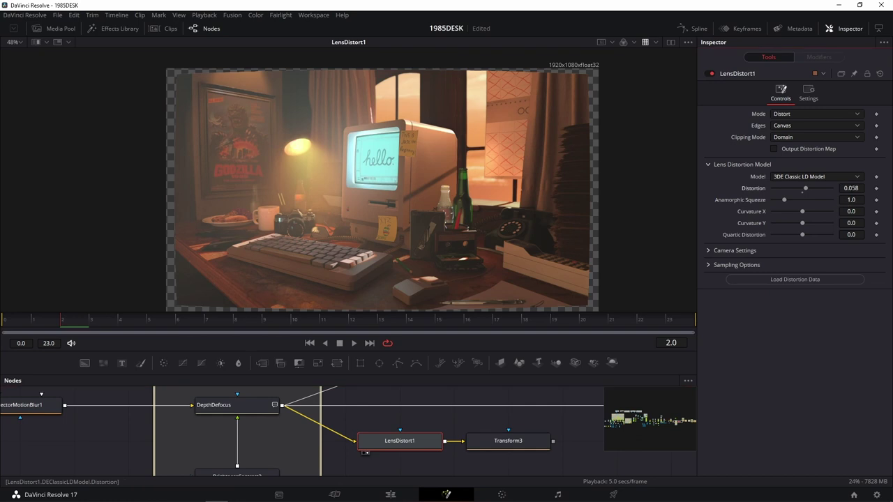
pyautogui.moveTo(851, 189); pyautogui.dragTo(844, 188)
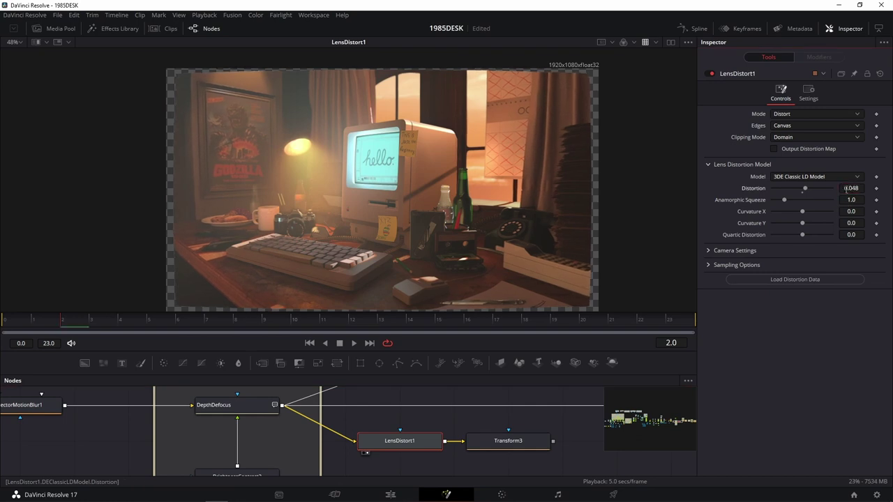
pyautogui.click(527, 447)
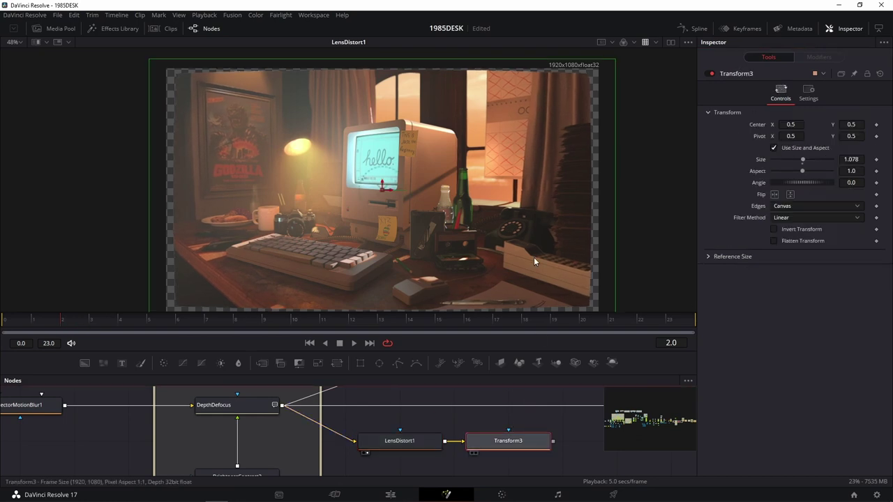
# Trim Transform3's Size to 1.048 and compare against the DepthDefocus output
pyautogui.press('1')
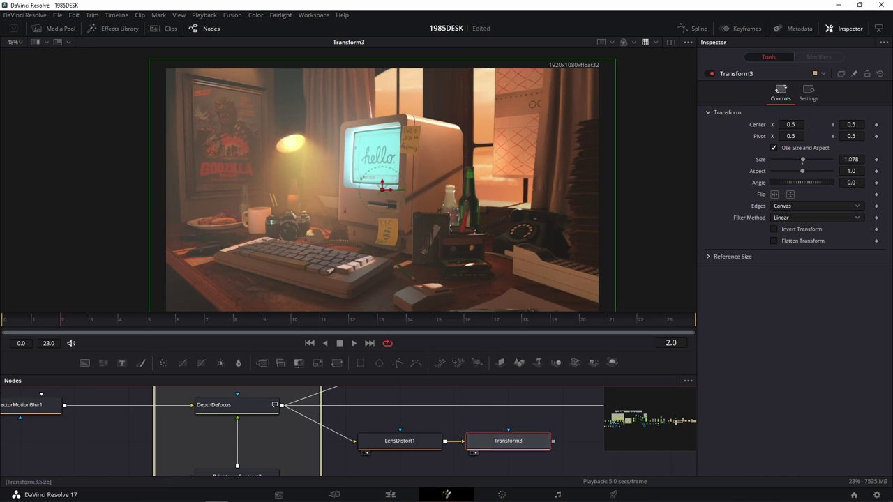
pyautogui.moveTo(851, 159); pyautogui.dragTo(853, 160)
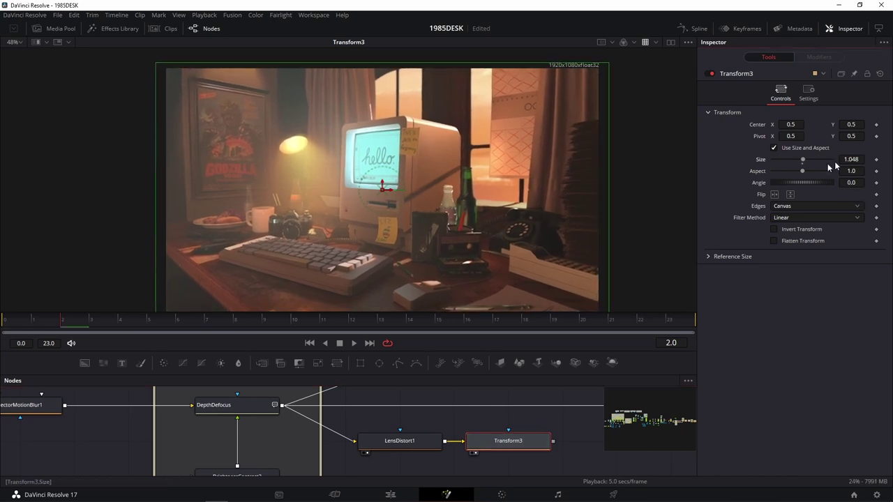
pyautogui.moveTo(202, 399); pyautogui.dragTo(328, 200)
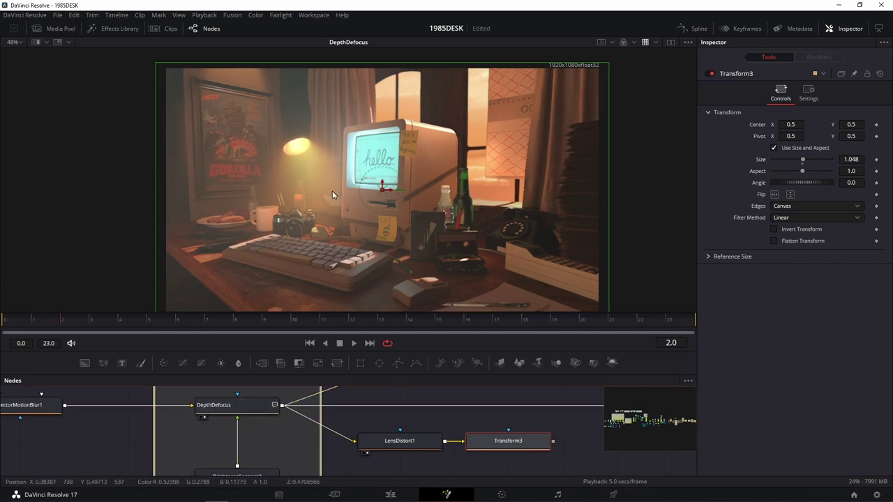
pyautogui.press('1')
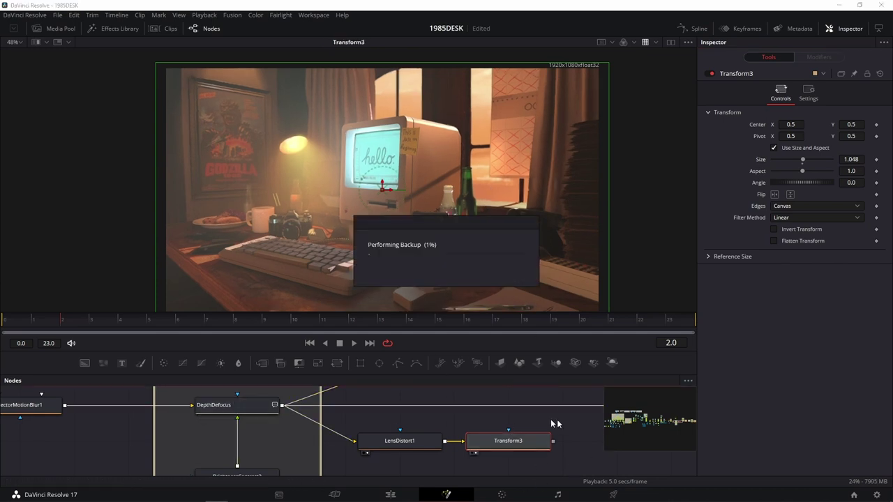
pyautogui.moveTo(517, 425)
pyautogui.mouseDown()
pyautogui.moveTo(391, 458)
pyautogui.moveTo(400, 410)
pyautogui.moveTo(358, 415)
pyautogui.mouseUp()
pyautogui.scroll(-2, 392, 458)
# Wire Transform3's output into LumaKeyer1 in the Blur2/Merge2 branch
pyautogui.moveTo(369, 351); pyautogui.dragTo(383, 255)
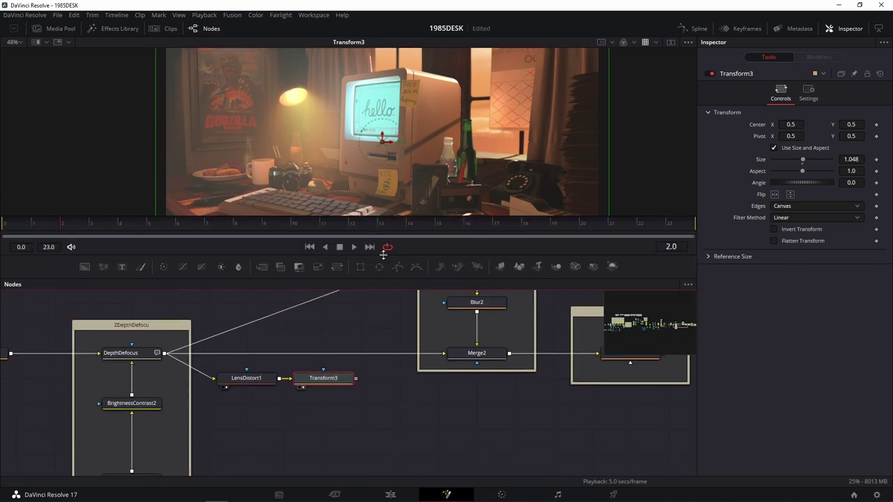
pyautogui.moveTo(390, 399)
pyautogui.mouseDown()
pyautogui.moveTo(418, 469)
pyautogui.moveTo(474, 325)
pyautogui.mouseUp()
pyautogui.click(392, 450)
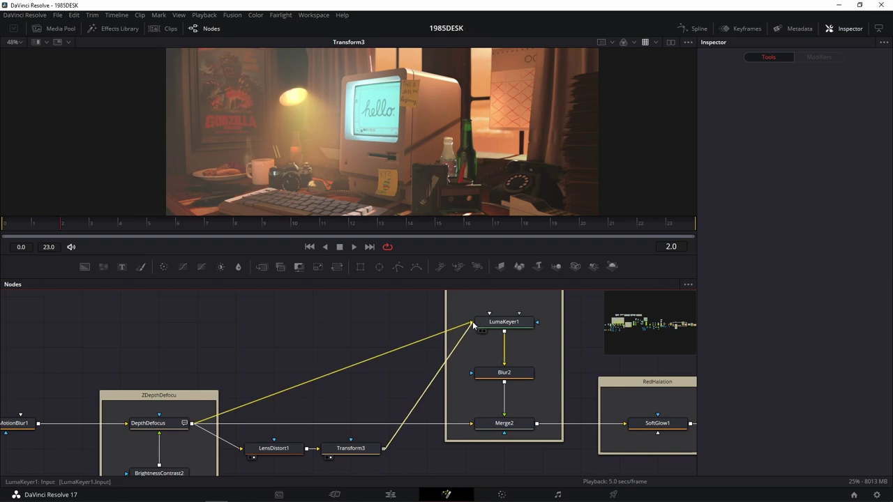
pyautogui.moveTo(383, 448); pyautogui.dragTo(473, 427)
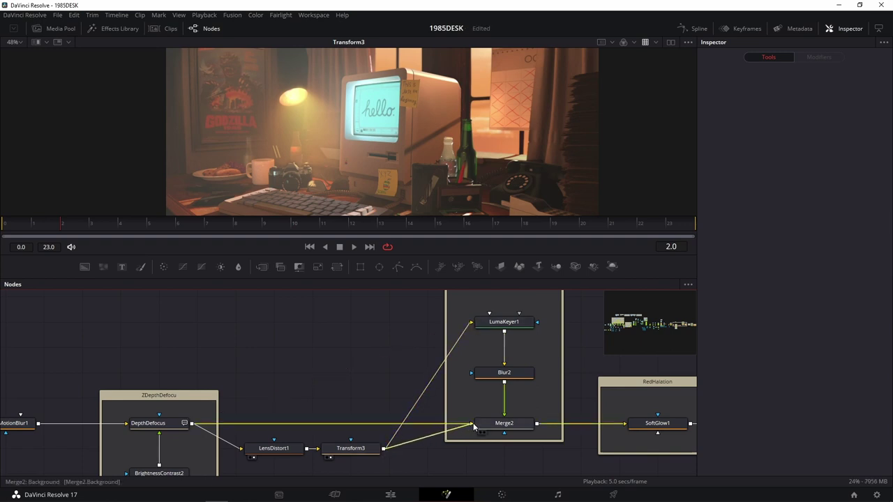
# Feed Transform3 into Merge2's background, then raise and select LensDistort1 and Transform3 level with the chain
pyautogui.moveTo(390, 404); pyautogui.dragTo(244, 466)
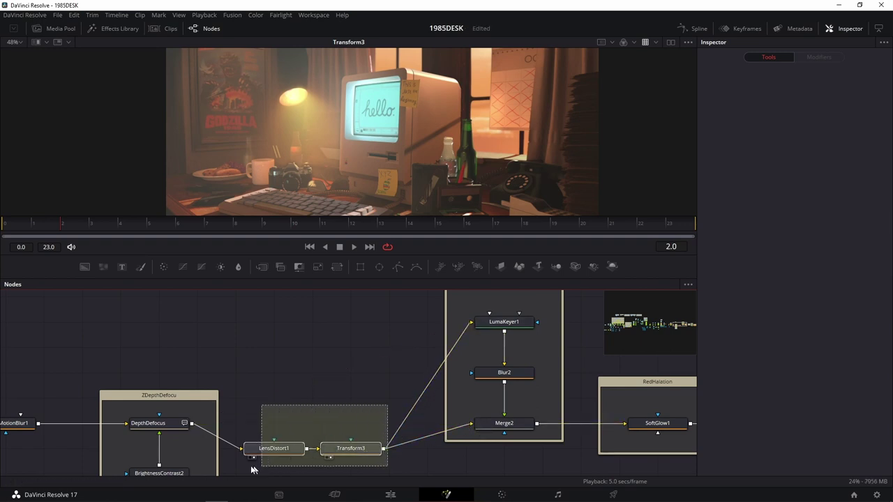
pyautogui.moveTo(338, 452); pyautogui.dragTo(351, 432)
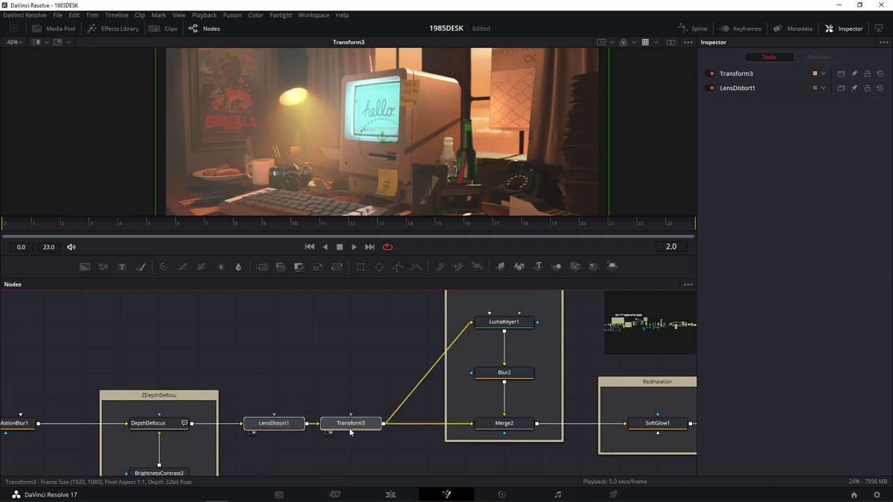
pyautogui.moveTo(383, 366); pyautogui.dragTo(237, 457)
# Wrap LensDistort1 and Transform3 in a new Underlay3 and select the nodes on the right
pyautogui.scroll(-3, 261, 339)
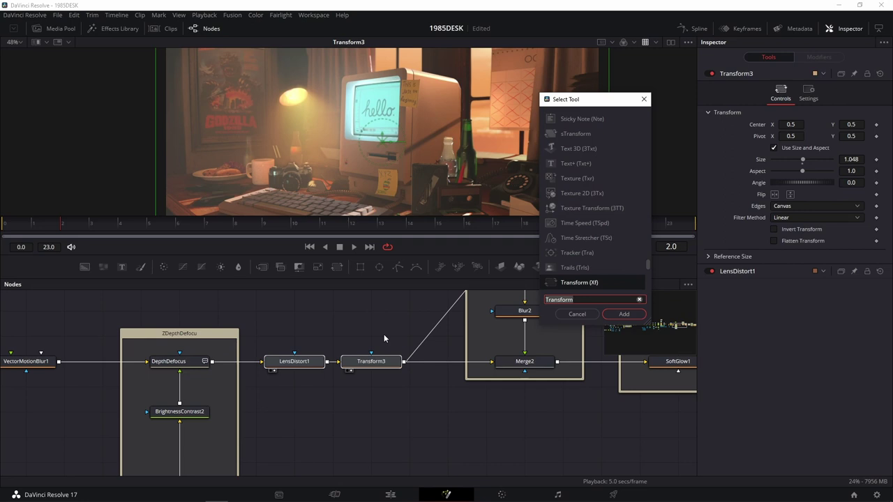
pyautogui.hotkey('ctrl', 'a')
pyautogui.write('under')
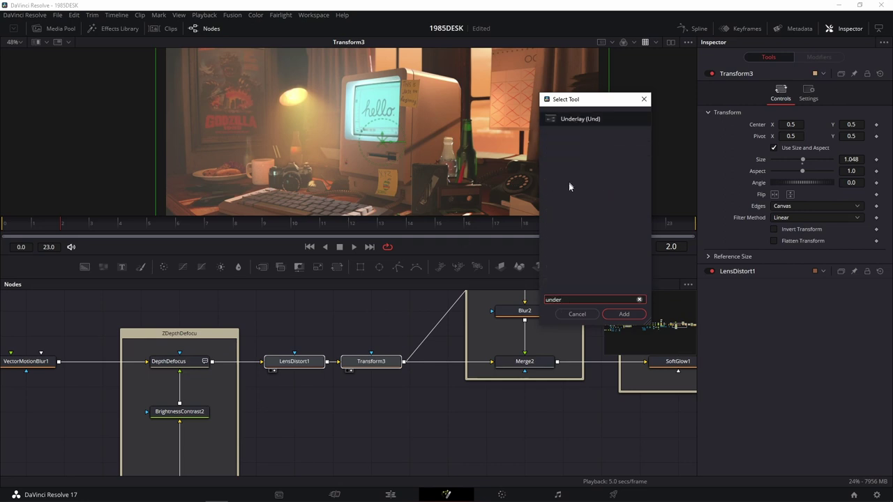
pyautogui.click(616, 312)
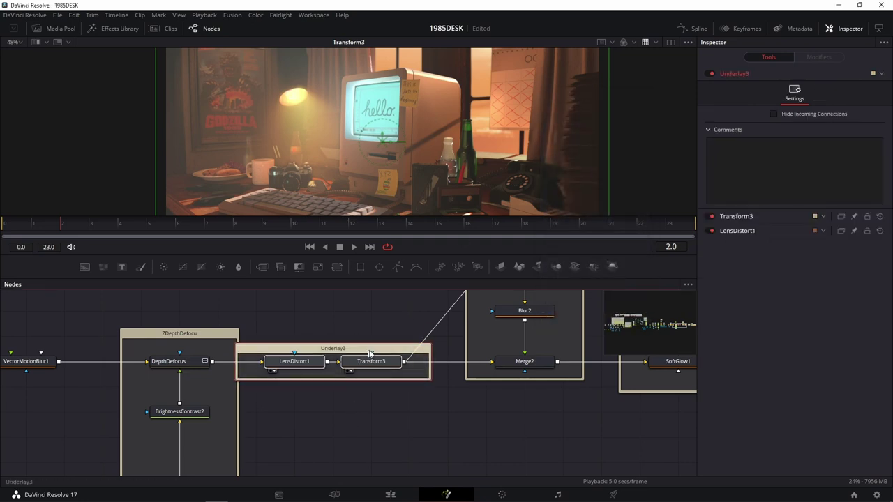
pyautogui.scroll(-3, 415, 341)
pyautogui.scroll(-2, 415, 341)
pyautogui.moveTo(562, 304); pyautogui.dragTo(425, 380)
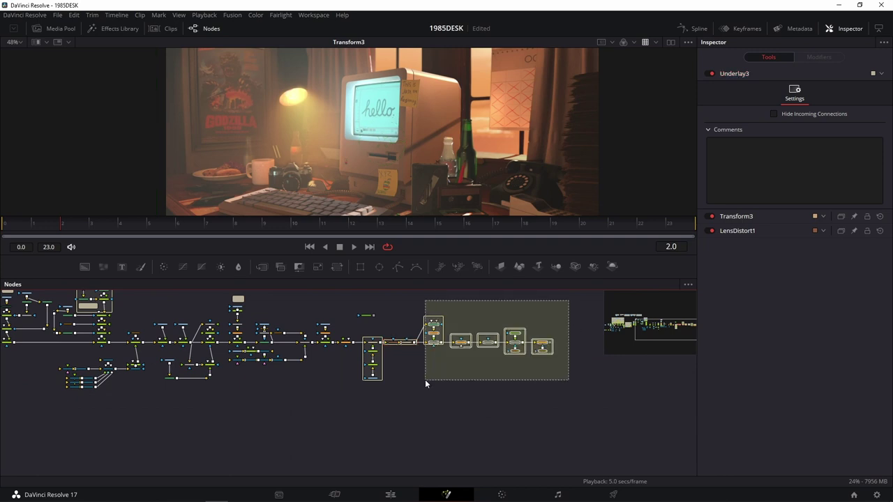
# Space the RedHalation, CurvatureofField and ChromaticABB groups further apart to the right
pyautogui.scroll(5, 450, 321)
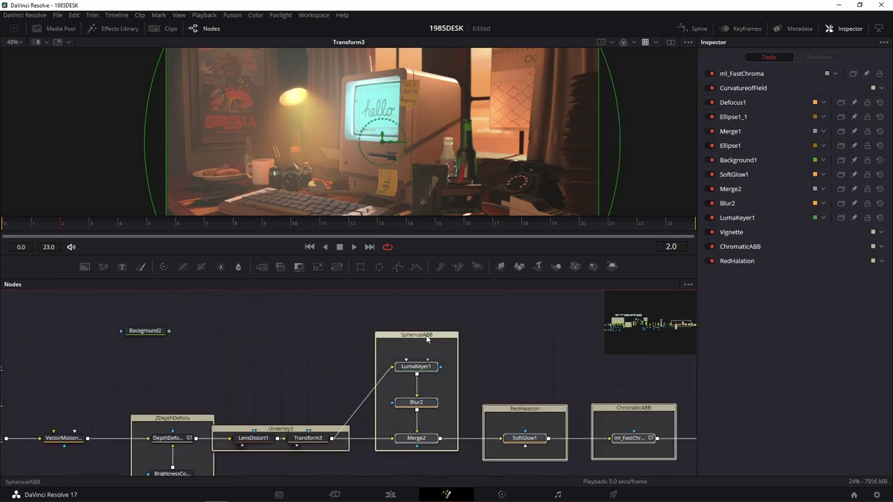
pyautogui.click(452, 338)
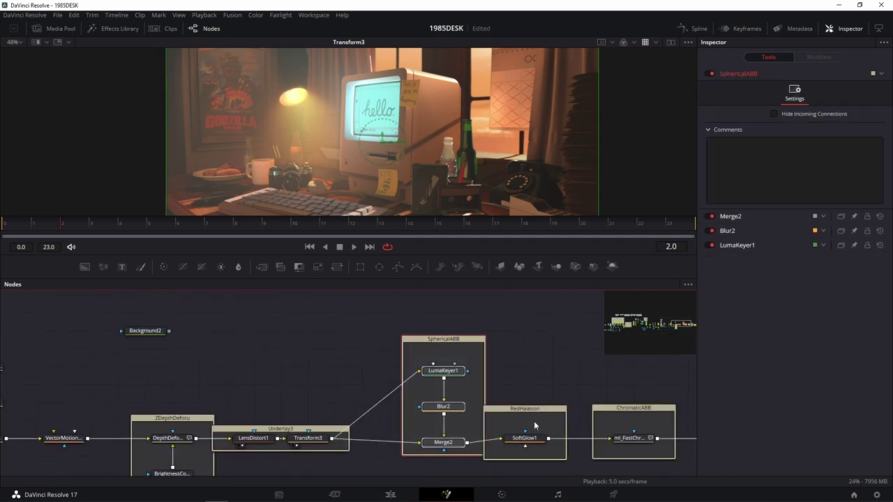
pyautogui.moveTo(537, 411); pyautogui.dragTo(566, 412)
pyautogui.click(455, 340)
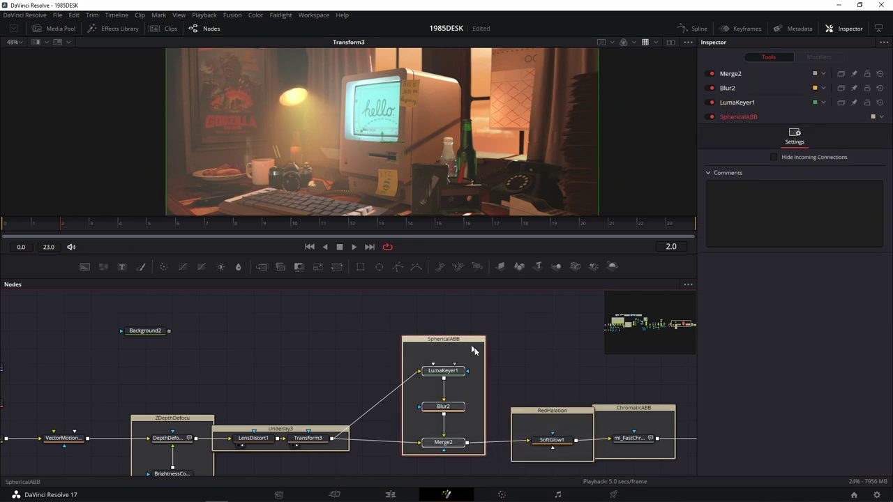
pyautogui.click(628, 409)
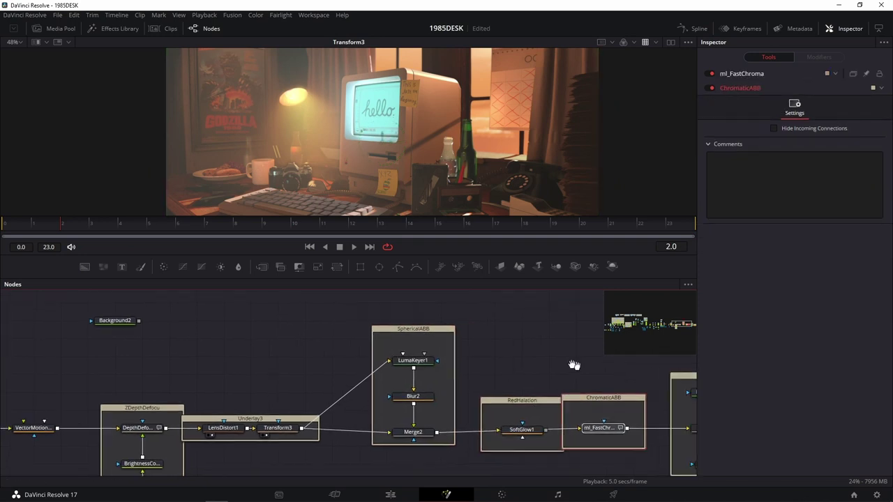
pyautogui.moveTo(627, 400); pyautogui.dragTo(317, 349)
pyautogui.click(423, 362)
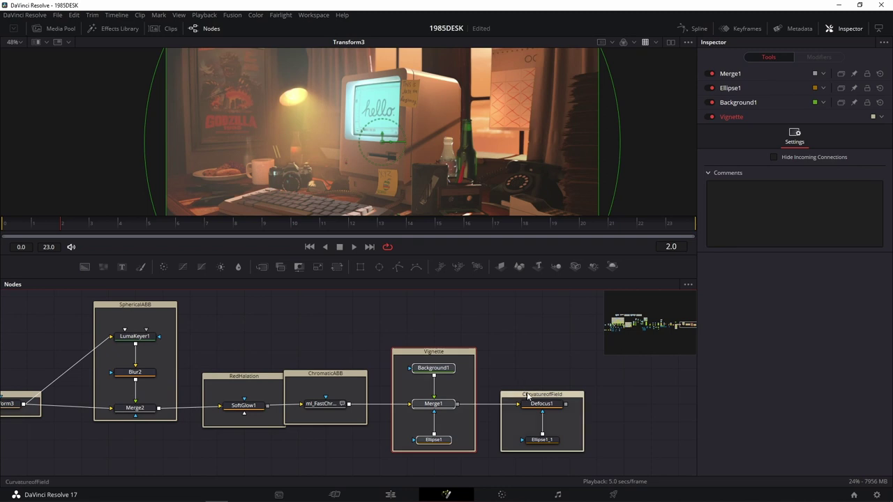
pyautogui.moveTo(521, 396); pyautogui.dragTo(548, 398)
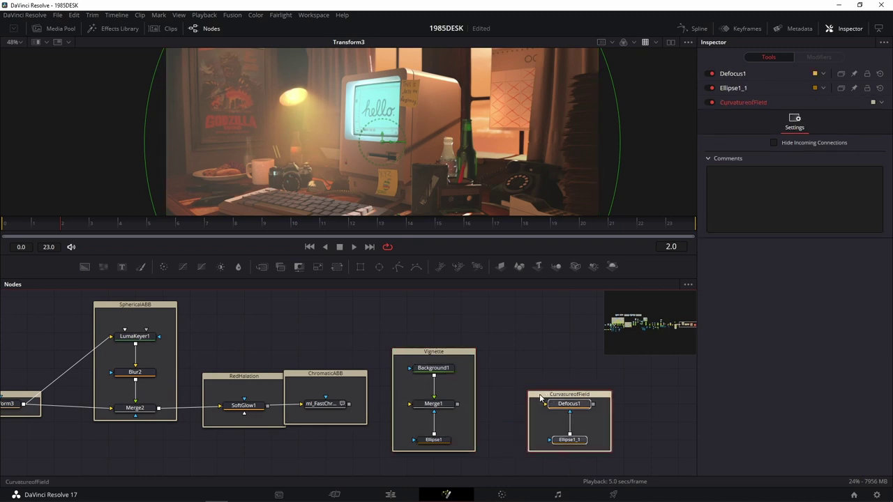
pyautogui.moveTo(335, 376); pyautogui.dragTo(430, 369)
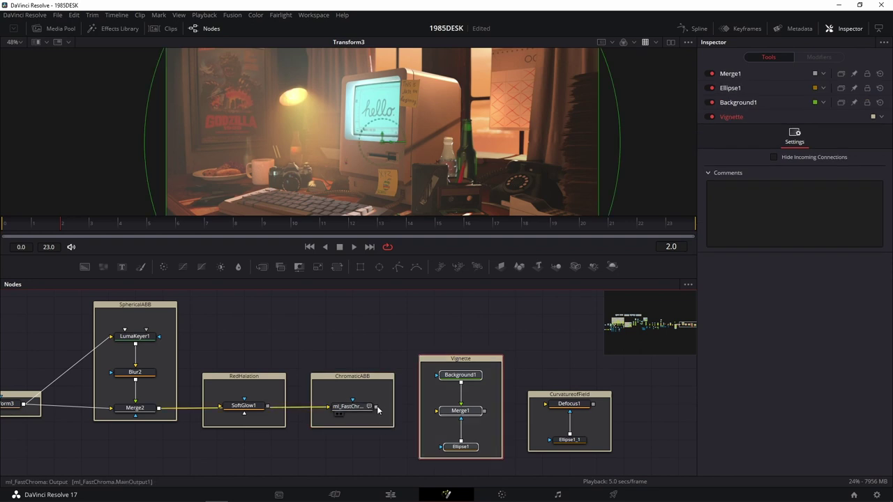
# Relink ml_FastChroma through Merge1 into Defocus1, align the Vignette group and shift Underlay3 right
pyautogui.moveTo(376, 406); pyautogui.dragTo(544, 409)
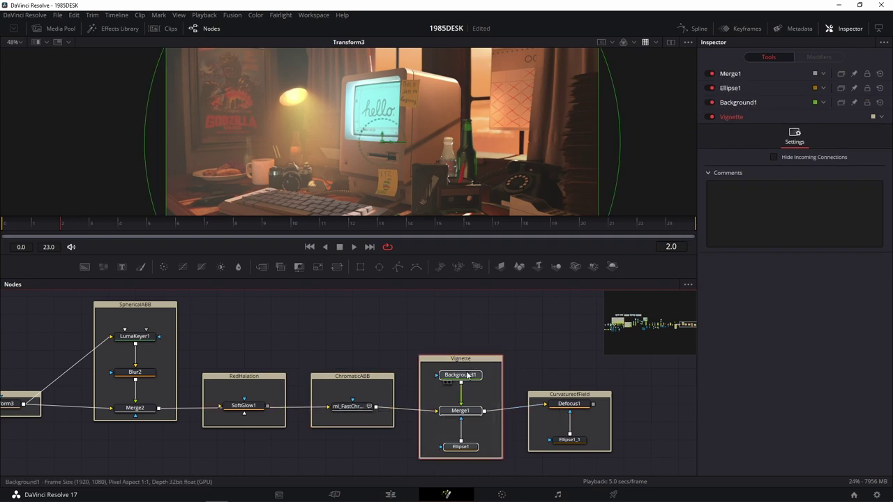
pyautogui.moveTo(462, 376); pyautogui.dragTo(462, 368)
pyautogui.moveTo(264, 370); pyautogui.dragTo(558, 358)
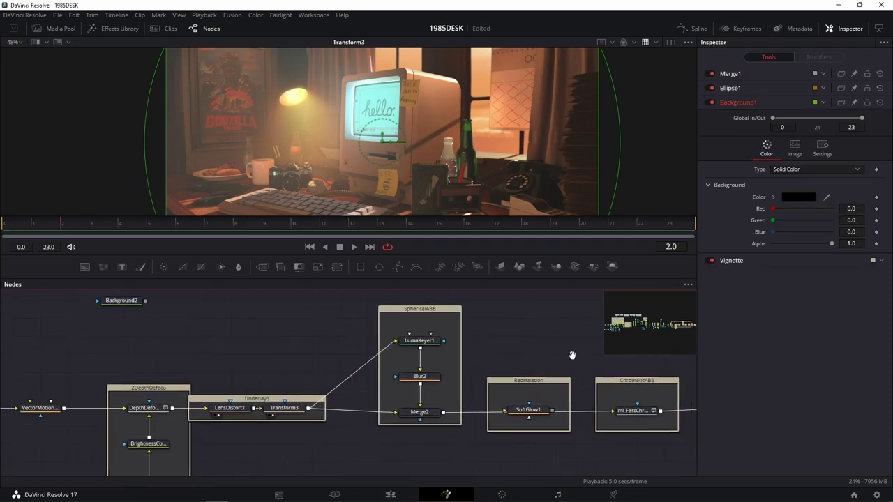
pyautogui.moveTo(268, 399); pyautogui.dragTo(296, 400)
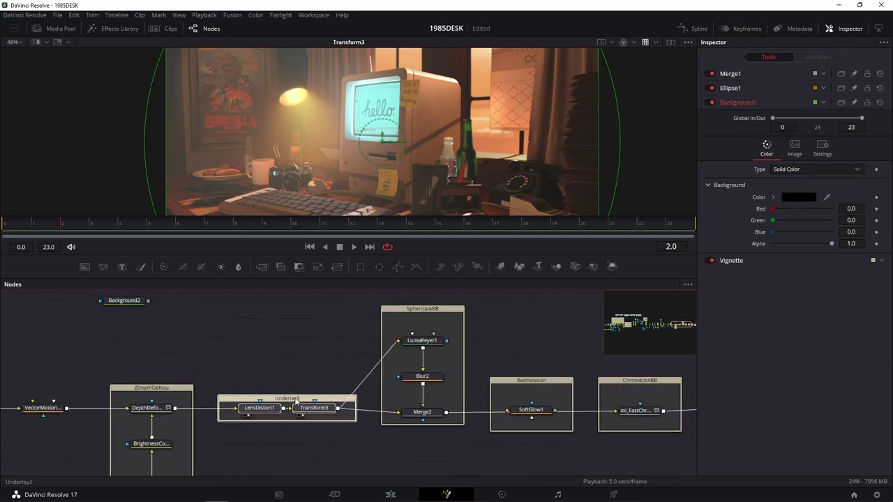
# Display Defocus1's output in the viewer
pyautogui.click(335, 323)
pyautogui.moveTo(425, 369); pyautogui.dragTo(273, 369)
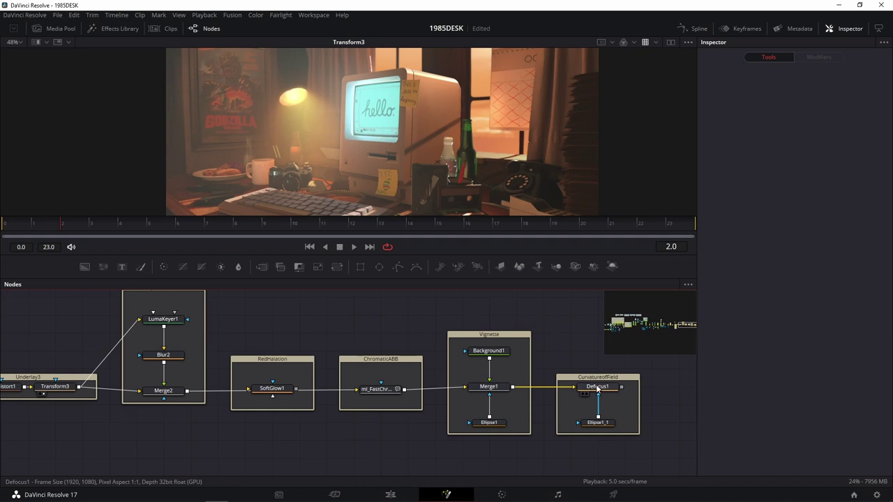
pyautogui.moveTo(597, 389); pyautogui.dragTo(460, 161)
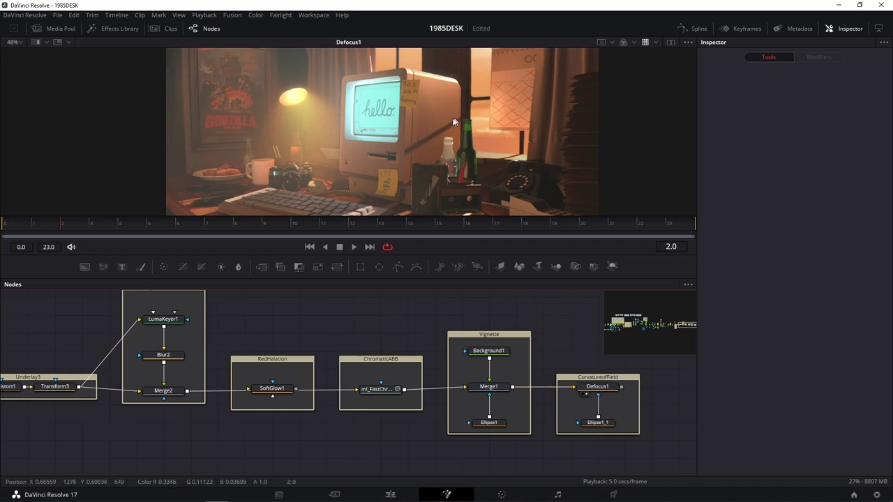
# Zoom the viewer in on the telephone and keyboard area of the defocused render, then back out
pyautogui.scroll(3, 452, 126)
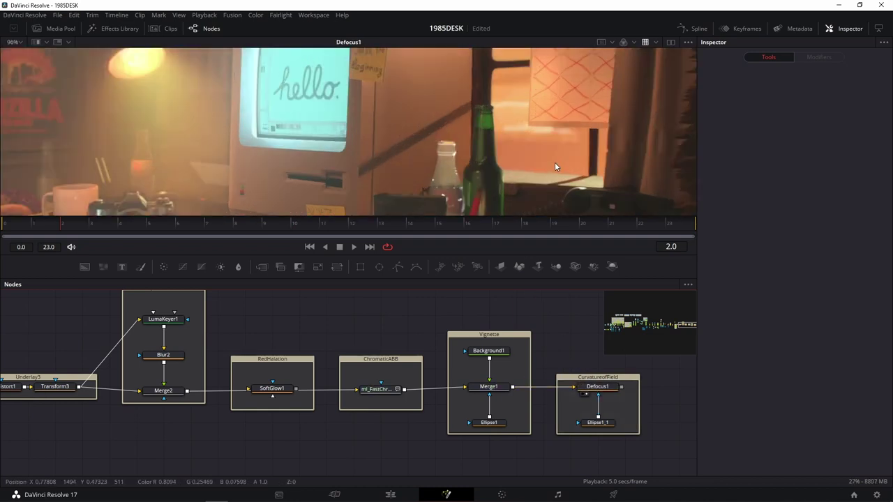
pyautogui.moveTo(472, 155)
pyautogui.mouseDown()
pyautogui.moveTo(410, 119)
pyautogui.moveTo(428, 129)
pyautogui.mouseUp()
pyautogui.scroll(1, 428, 129)
pyautogui.scroll(2, 262, 165)
pyautogui.scroll(3, 265, 167)
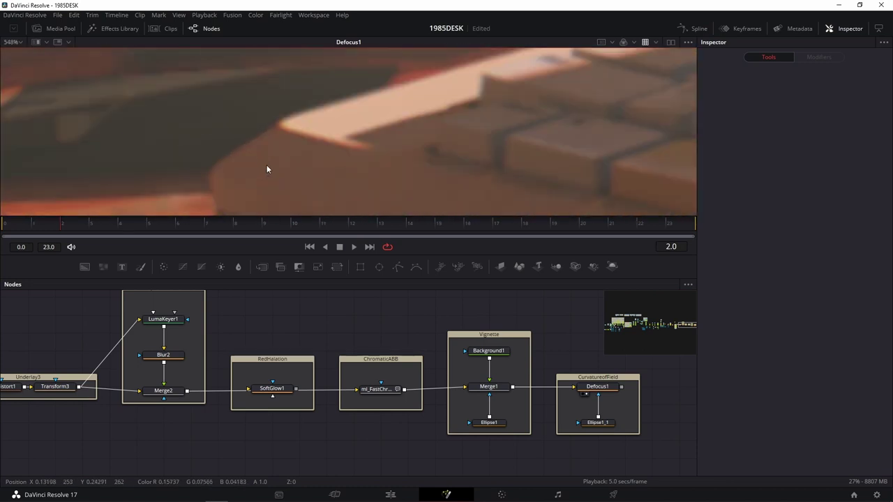
pyautogui.scroll(-9, 266, 170)
# Switch over to the PureRef reference board
pyautogui.moveTo(285, 329); pyautogui.dragTo(436, 363)
pyautogui.scroll(4, 276, 349)
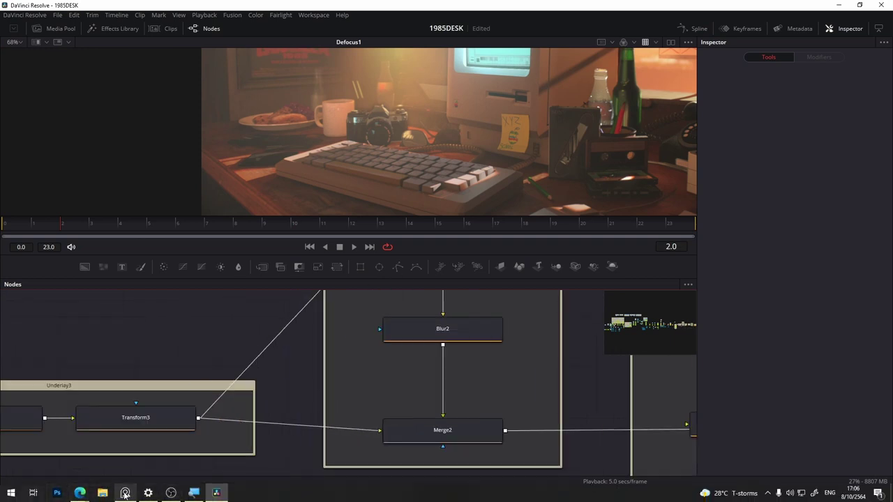
pyautogui.click(125, 493)
# Zoom out the board and move the cluster of grid images up and left
pyautogui.scroll(-5, 467, 244)
pyautogui.scroll(-3, 468, 244)
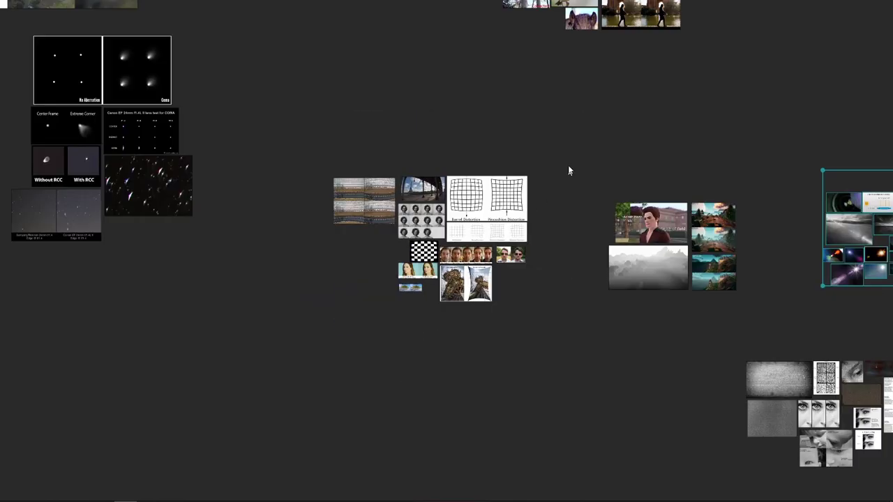
pyautogui.scroll(-2, 523, 185)
pyautogui.moveTo(539, 136); pyautogui.dragTo(421, 279)
pyautogui.moveTo(514, 195); pyautogui.dragTo(464, 131)
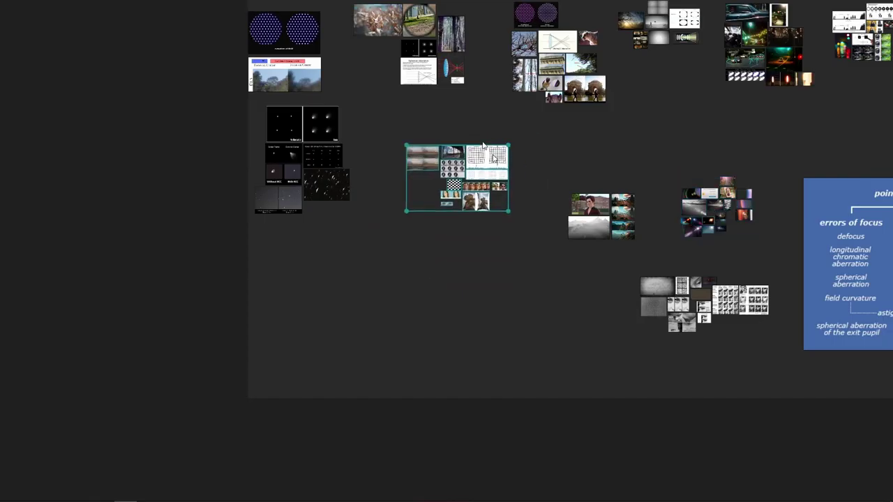
# Pan and zoom the board toward the lens-flare reference images
pyautogui.moveTo(590, 168); pyautogui.dragTo(409, 171)
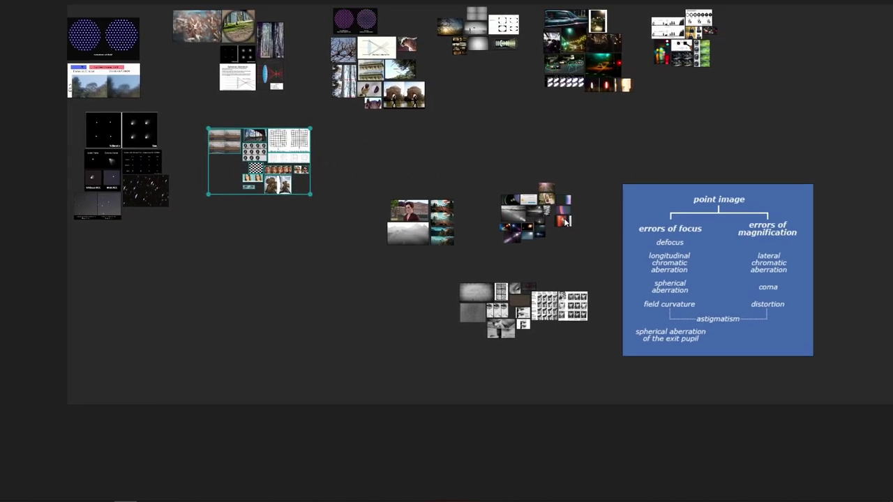
pyautogui.scroll(3, 497, 197)
pyautogui.scroll(3, 498, 198)
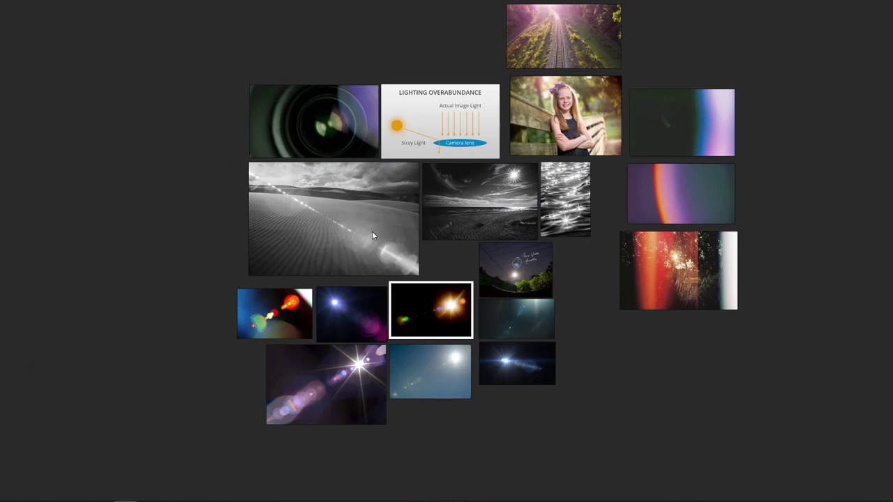
pyautogui.scroll(-5, 588, 344)
pyautogui.scroll(-4, 533, 265)
pyautogui.scroll(-1, 558, 146)
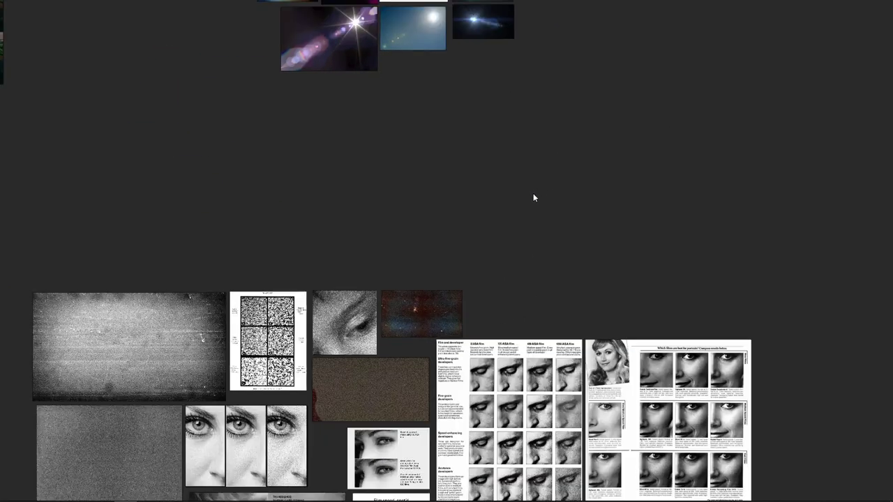
# Jump to the depth-haze landscape references and frame the hooded character on the grassy hillside
pyautogui.press('Right')
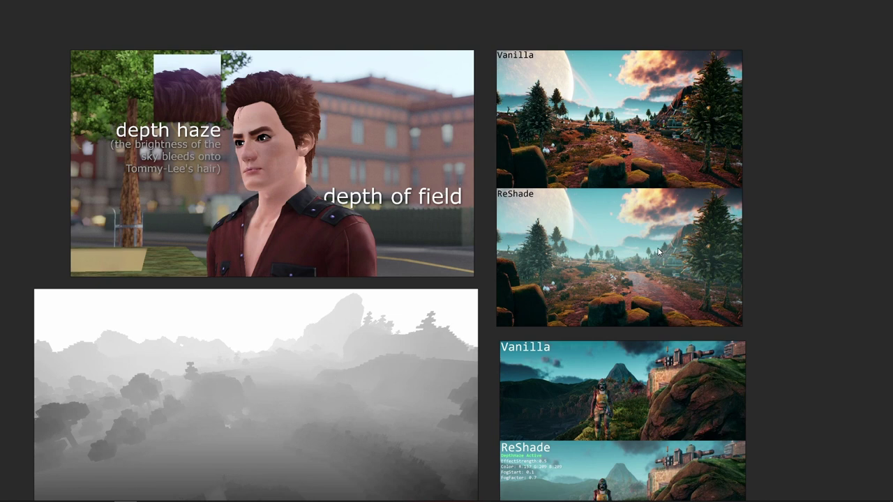
pyautogui.scroll(3, 646, 277)
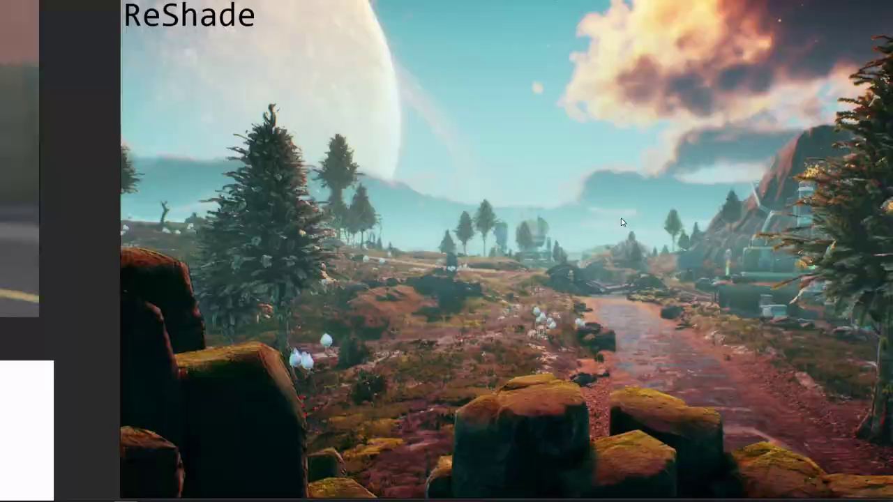
pyautogui.scroll(4, 633, 213)
pyautogui.scroll(-4, 635, 210)
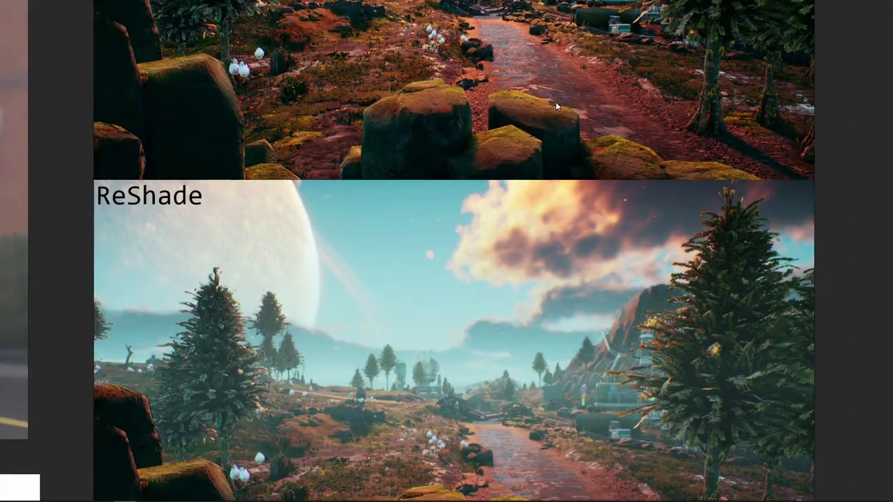
pyautogui.scroll(3, 521, 295)
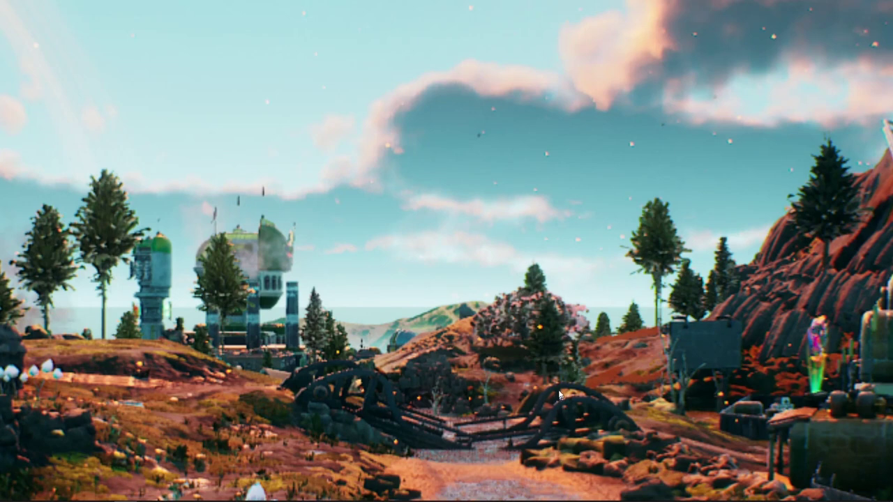
pyautogui.moveTo(577, 394); pyautogui.dragTo(523, 193)
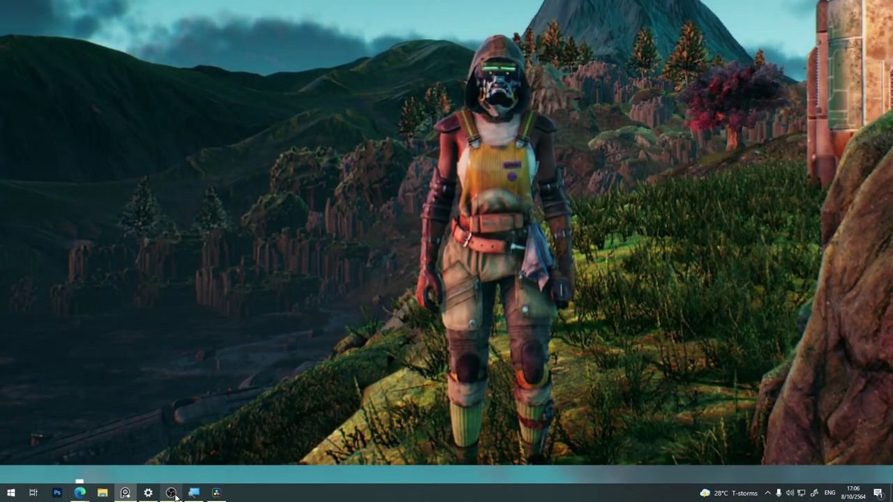
# Back in Resolve, show the BrightnessContrast2 depth map in the viewer
pyautogui.click(204, 494)
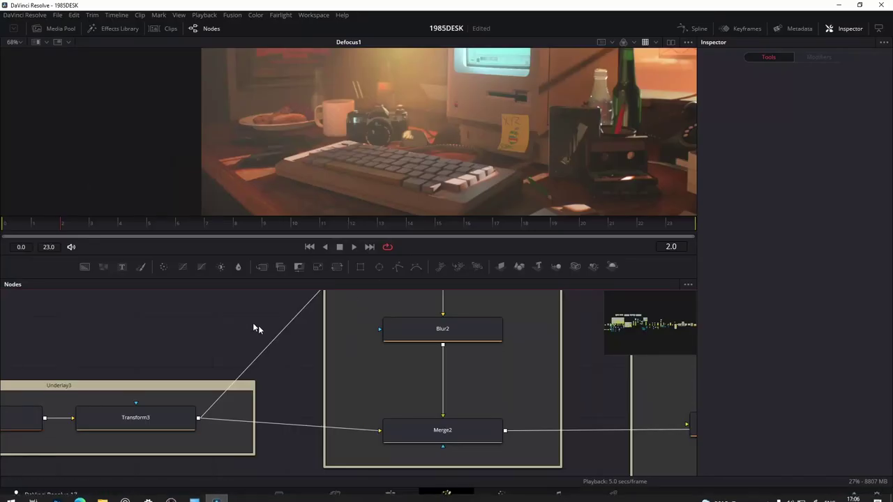
pyautogui.scroll(-2, 241, 318)
pyautogui.scroll(2, 281, 381)
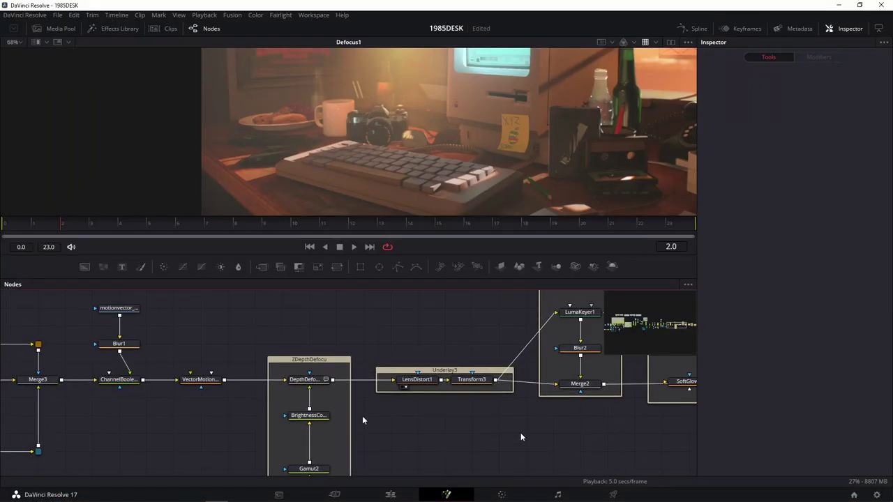
pyautogui.scroll(-2, 342, 331)
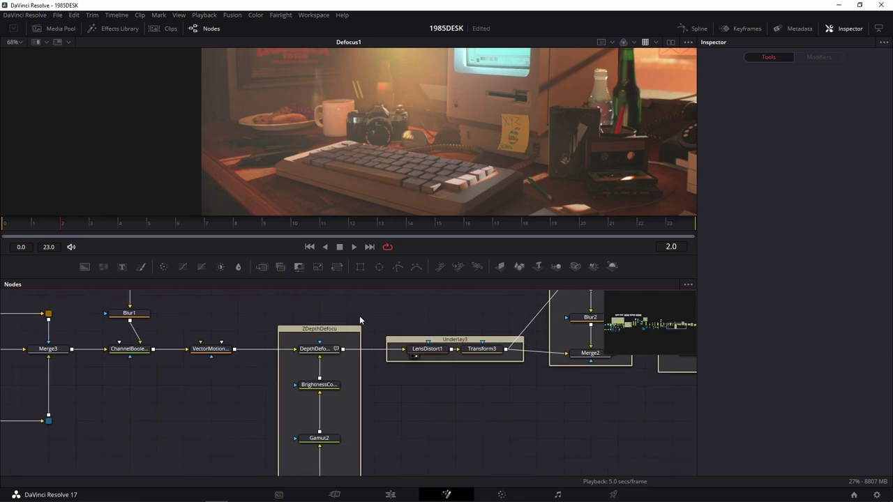
pyautogui.moveTo(319, 385); pyautogui.dragTo(416, 152)
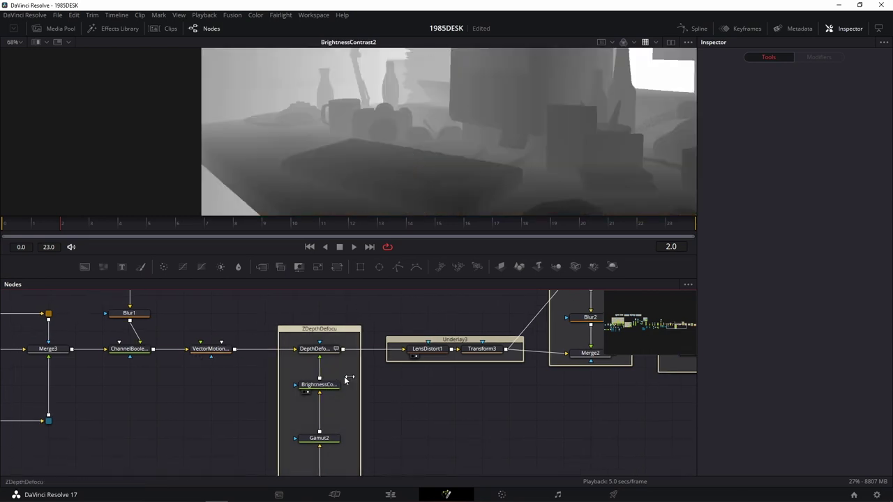
# Shift most of the node graph to the right to make room before DepthDefocus
pyautogui.scroll(-3, 496, 395)
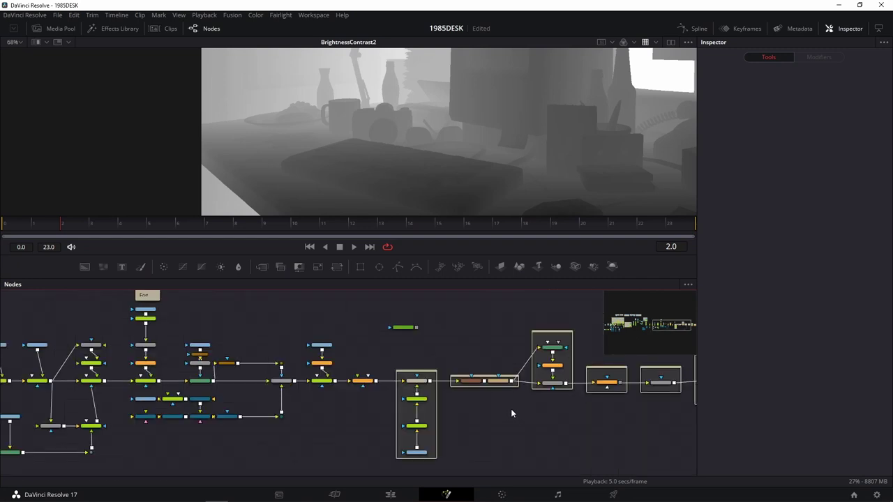
pyautogui.scroll(-2, 511, 408)
pyautogui.hscroll(3, 438, 446)
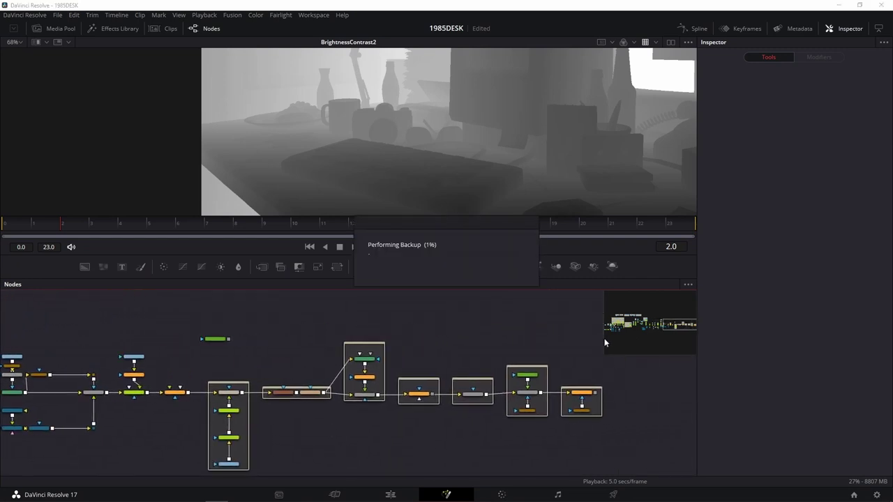
pyautogui.hscroll(1, 488, 342)
pyautogui.moveTo(582, 315); pyautogui.dragTo(150, 475)
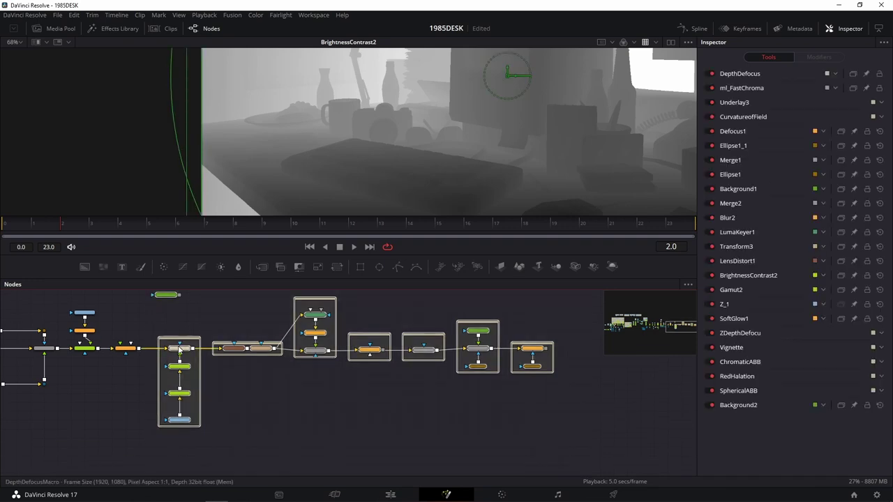
pyautogui.moveTo(184, 348); pyautogui.dragTo(318, 349)
pyautogui.click(181, 326)
pyautogui.scroll(3, 174, 338)
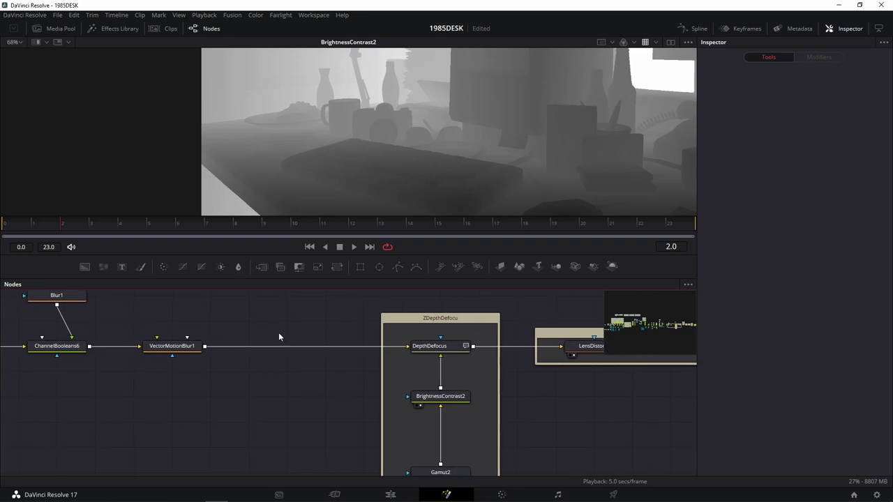
# Add a Background node colored with the lamp's warm orange, refined to a pale peach
pyautogui.moveTo(84, 267); pyautogui.dragTo(327, 423)
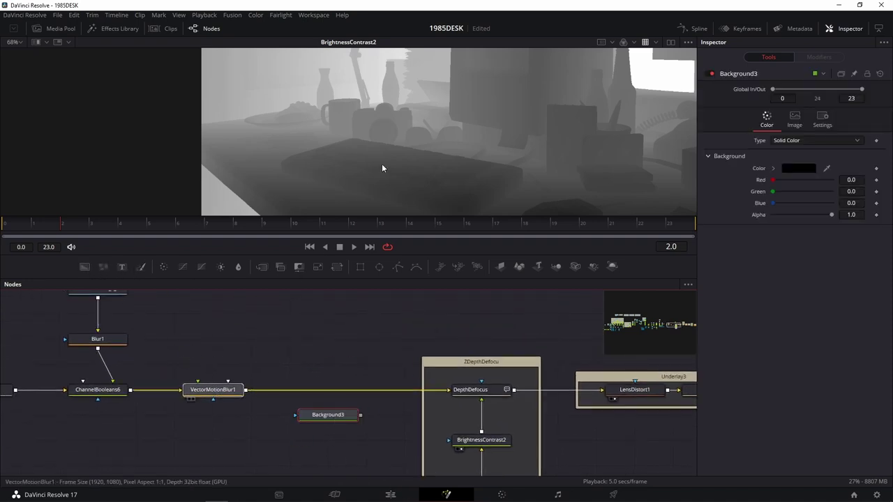
pyautogui.moveTo(208, 389); pyautogui.dragTo(382, 164)
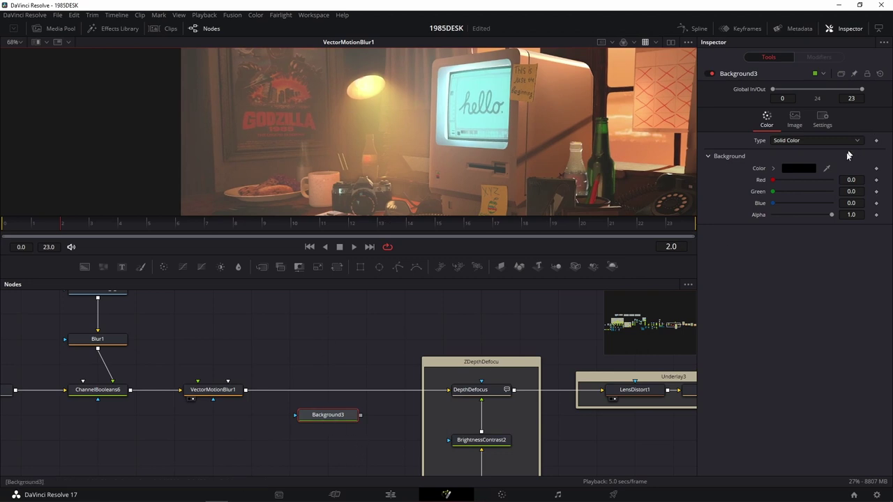
pyautogui.moveTo(827, 169)
pyautogui.mouseDown()
pyautogui.moveTo(397, 93)
pyautogui.moveTo(650, 110)
pyautogui.mouseUp()
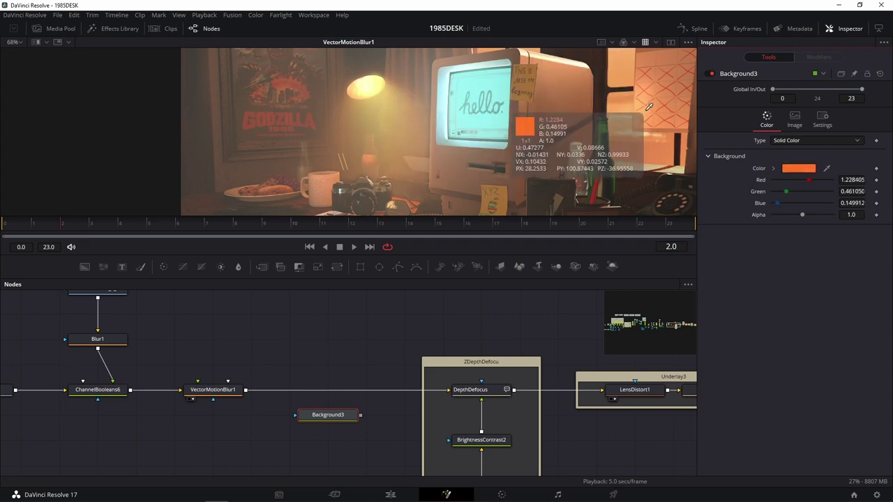
pyautogui.moveTo(649, 110); pyautogui.dragTo(649, 109)
pyautogui.click(809, 171)
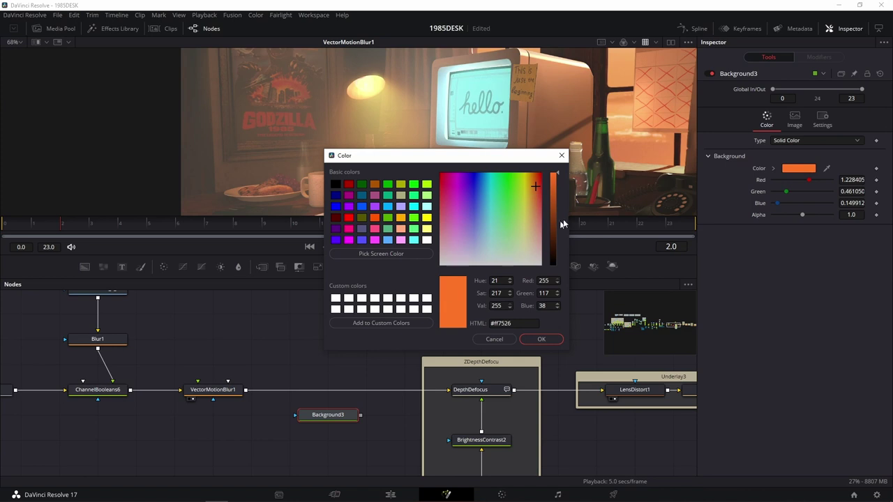
pyautogui.click(533, 232)
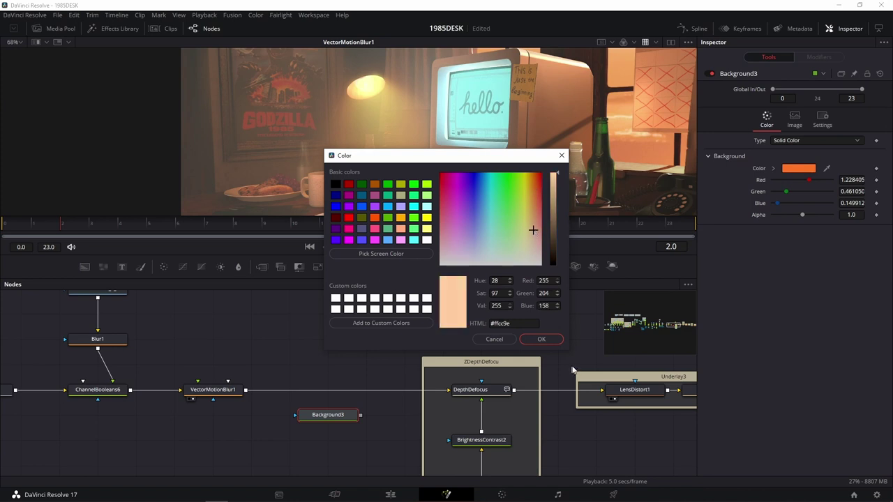
pyautogui.click(541, 339)
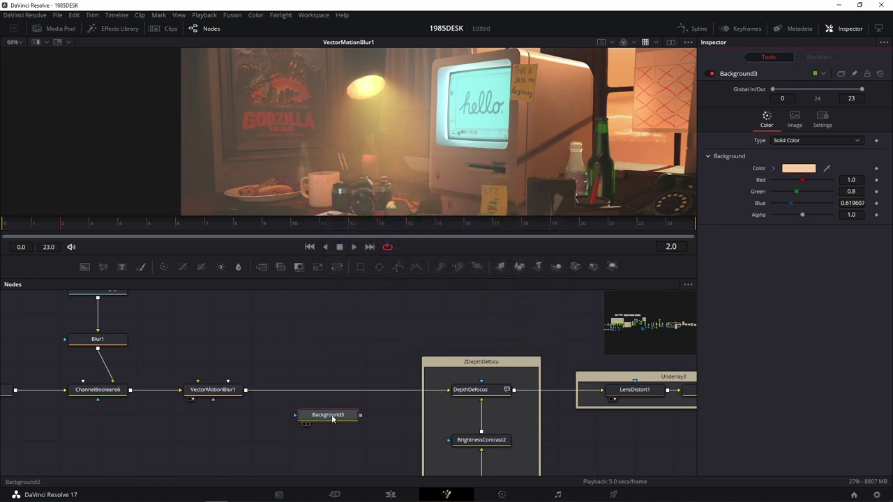
# Merge the background over VectorMotionBlur1's output as Merge4, aligned in the chain and viewed
pyautogui.moveTo(362, 417); pyautogui.dragTo(245, 392)
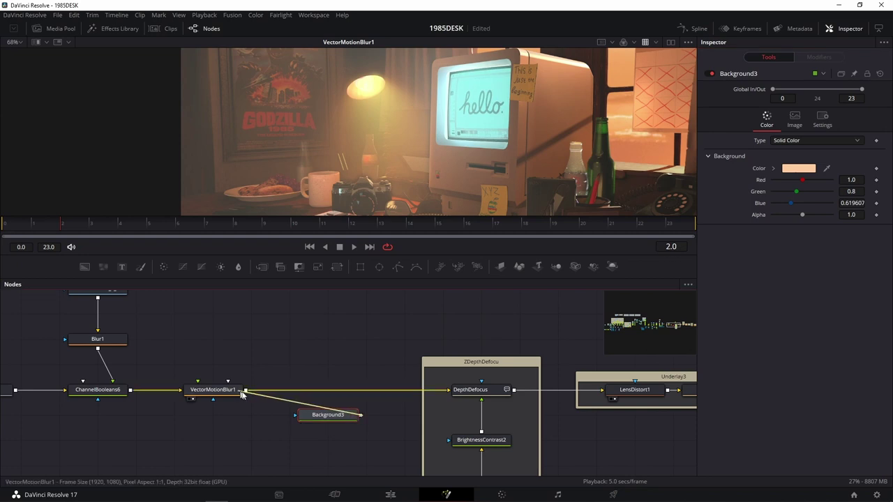
pyautogui.moveTo(247, 393); pyautogui.dragTo(248, 393)
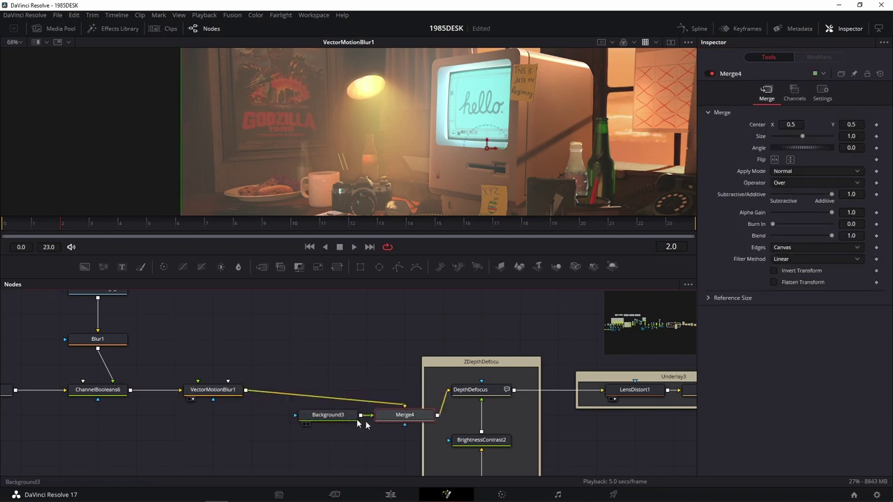
pyautogui.moveTo(401, 415); pyautogui.dragTo(328, 390)
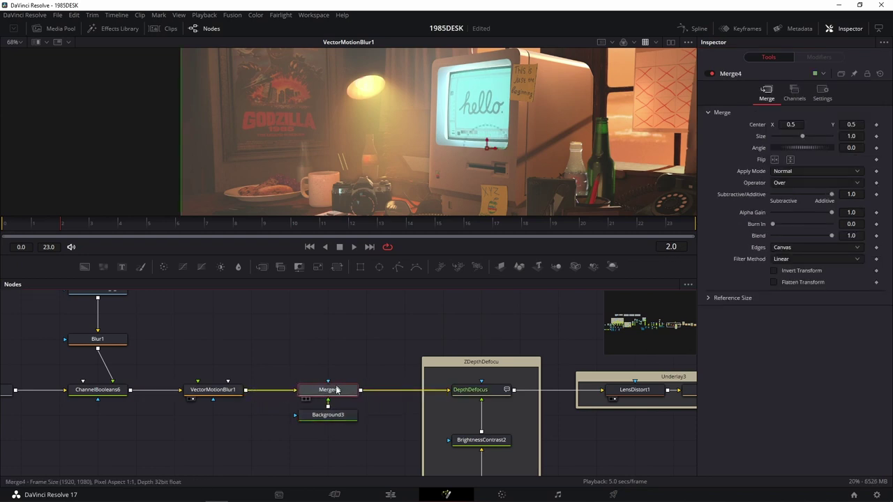
pyautogui.press('1')
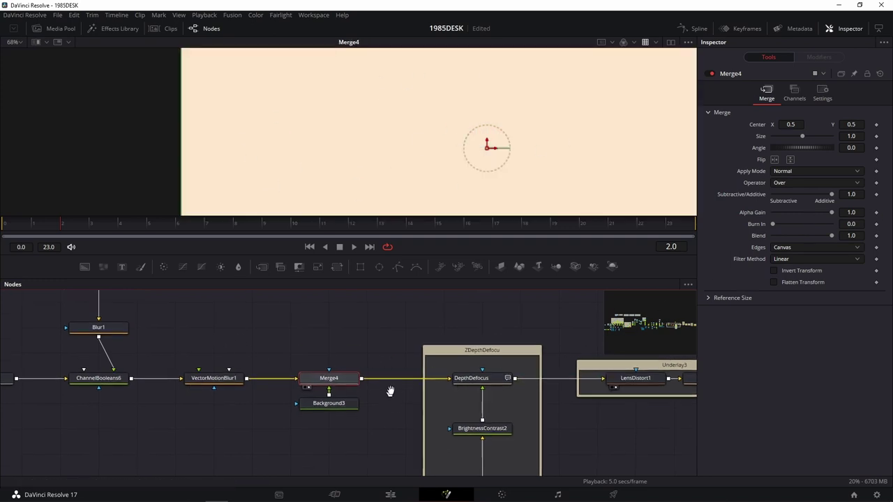
pyautogui.scroll(-3, 389, 390)
# Deepen Background3 to a warmer peach (Green 0.749, Blue 0.525)
pyautogui.click(355, 370)
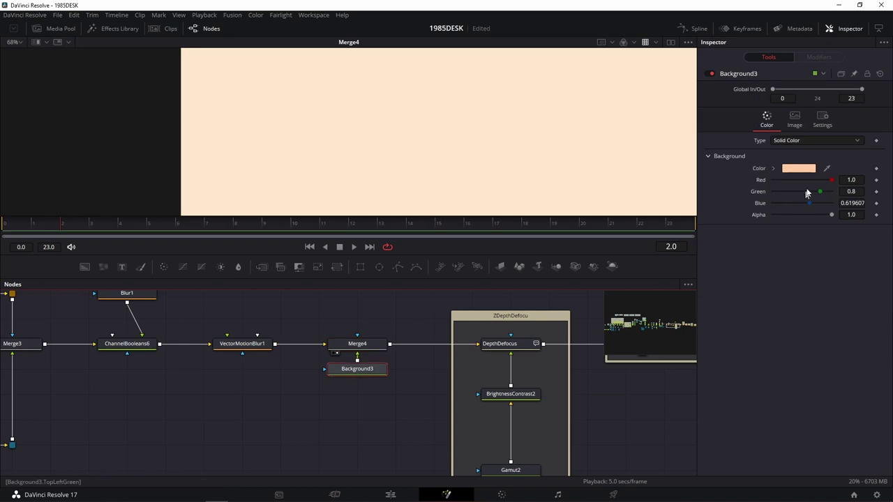
pyautogui.click(797, 169)
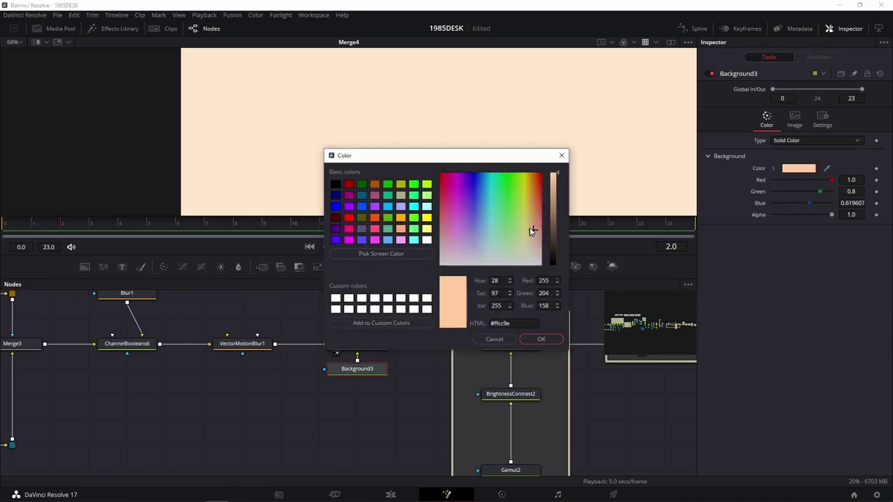
pyautogui.click(531, 223)
pyautogui.moveTo(531, 222); pyautogui.dragTo(533, 221)
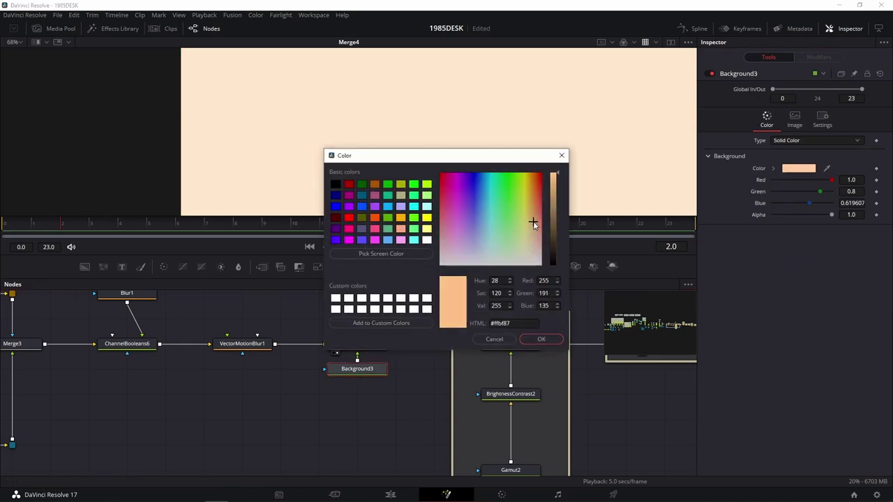
pyautogui.click(540, 339)
# Move Background3 closer to Merge4 and display the depth map in the viewer
pyautogui.moveTo(365, 391)
pyautogui.mouseDown()
pyautogui.moveTo(309, 368)
pyautogui.moveTo(311, 381)
pyautogui.mouseUp()
pyautogui.click(307, 322)
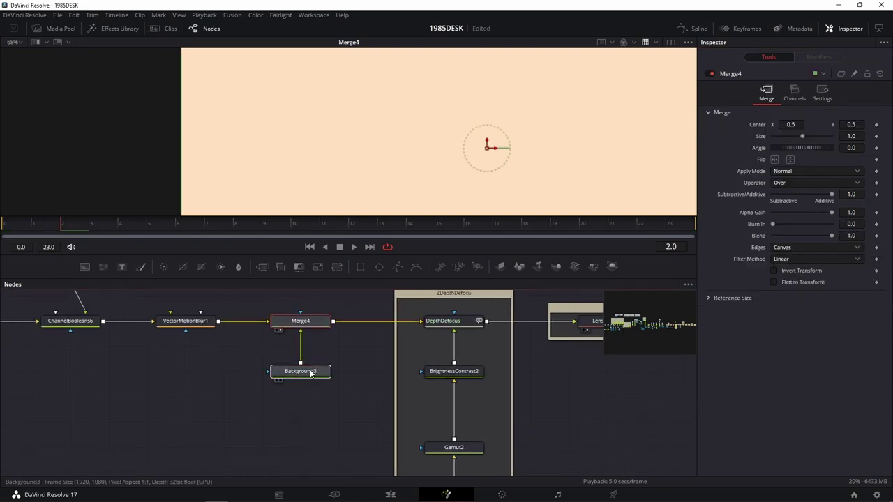
pyautogui.click(311, 373)
pyautogui.scroll(3, 374, 428)
pyautogui.moveTo(323, 466)
pyautogui.mouseDown()
pyautogui.moveTo(324, 341)
pyautogui.moveTo(324, 365)
pyautogui.mouseUp()
pyautogui.scroll(-5, 357, 329)
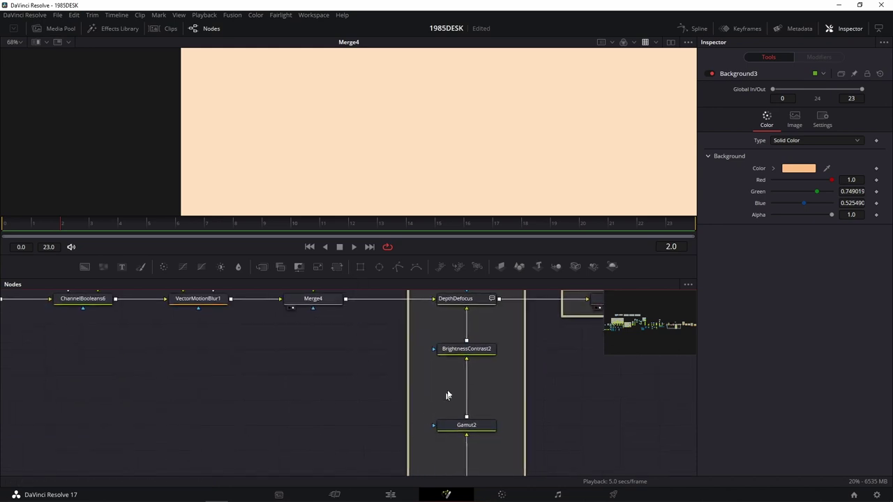
pyautogui.moveTo(466, 349); pyautogui.dragTo(474, 149)
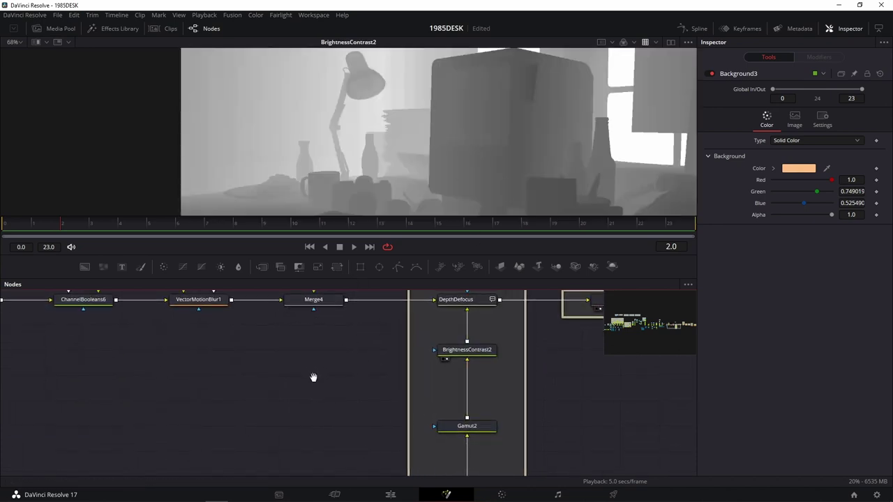
# Connect the BrightnessContrast2 depth pass to Merge4's mask and view Merge4
pyautogui.moveTo(314, 378); pyautogui.dragTo(329, 405)
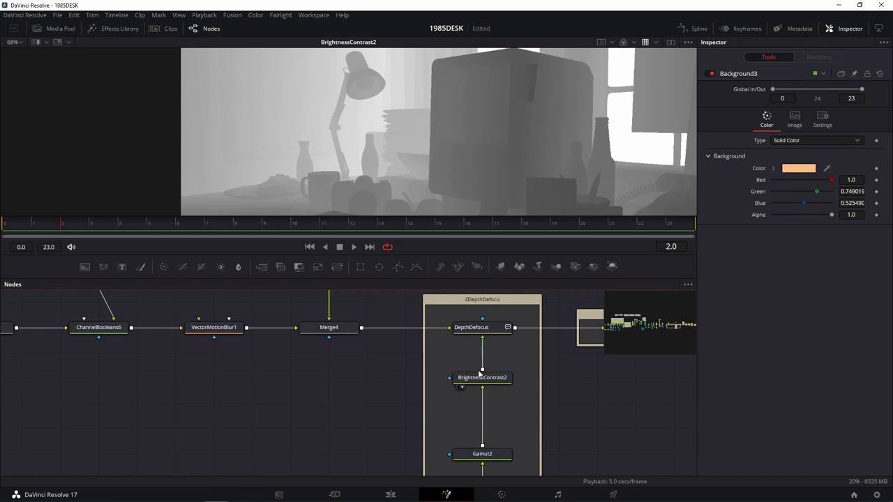
pyautogui.moveTo(482, 369); pyautogui.dragTo(372, 355)
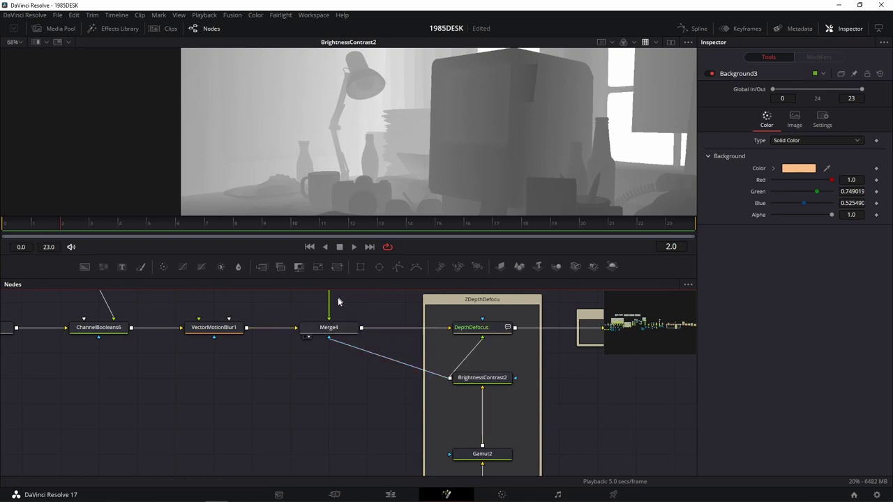
pyautogui.press('1')
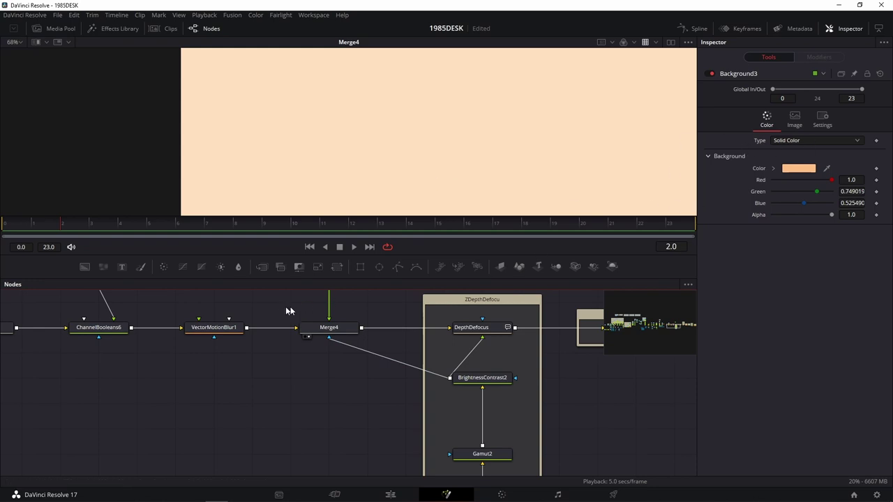
# Set Merge4's mask channel to Red in its Settings
pyautogui.click(332, 330)
pyautogui.click(824, 97)
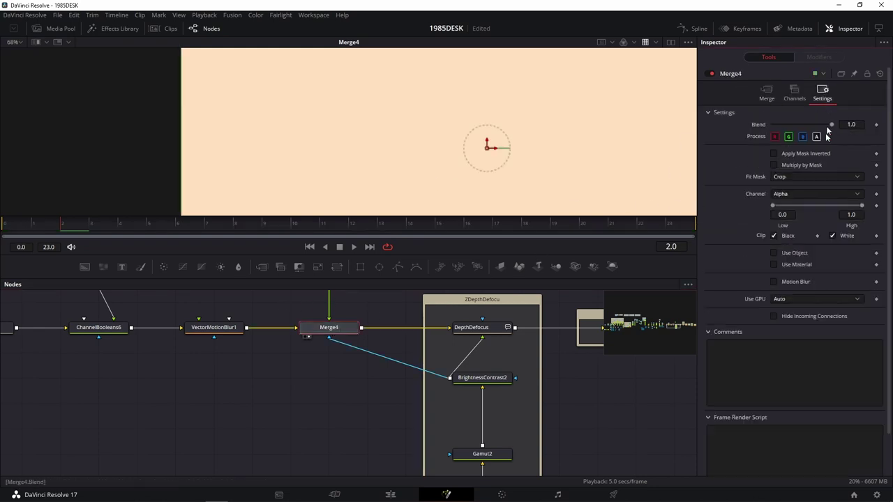
pyautogui.click(800, 193)
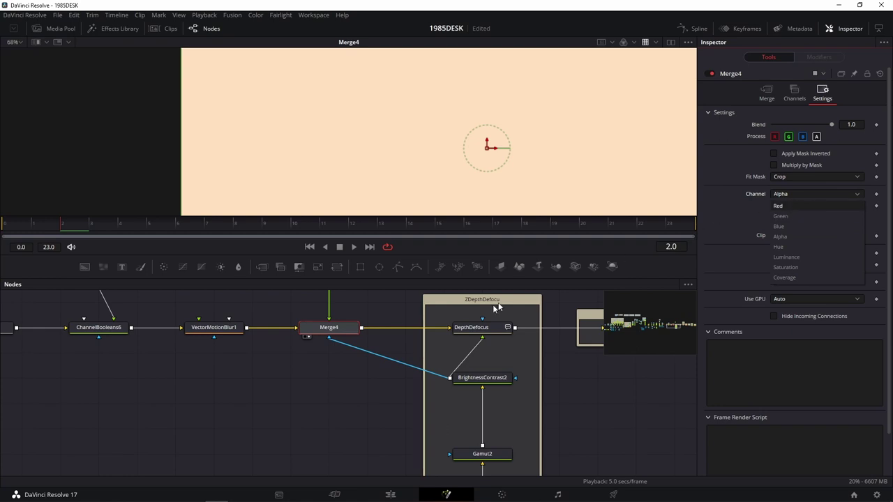
pyautogui.click(804, 205)
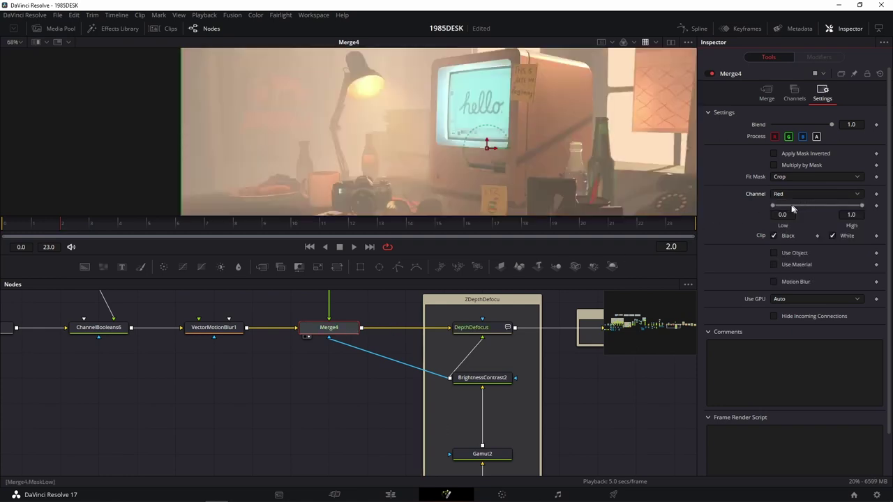
# Zoom and pan to inspect the peach haze over the lamp and monitor
pyautogui.scroll(-2, 464, 159)
pyautogui.scroll(2, 463, 159)
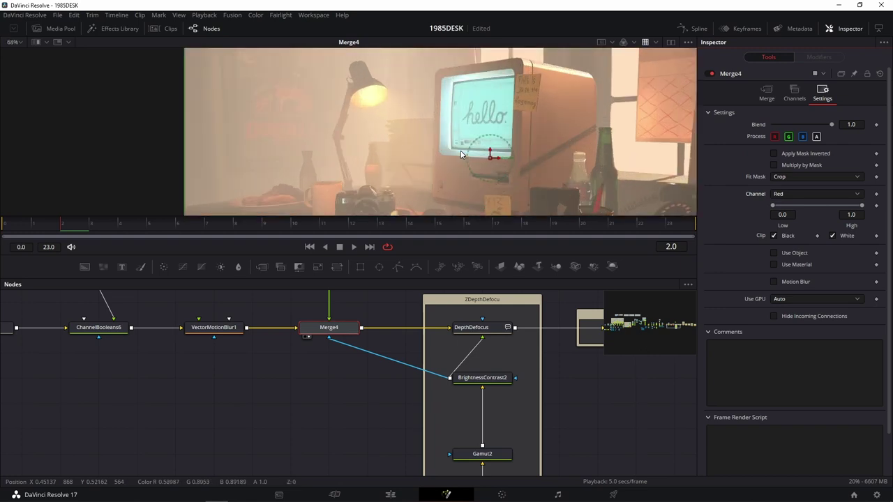
pyautogui.scroll(1, 419, 148)
pyautogui.scroll(2, 451, 169)
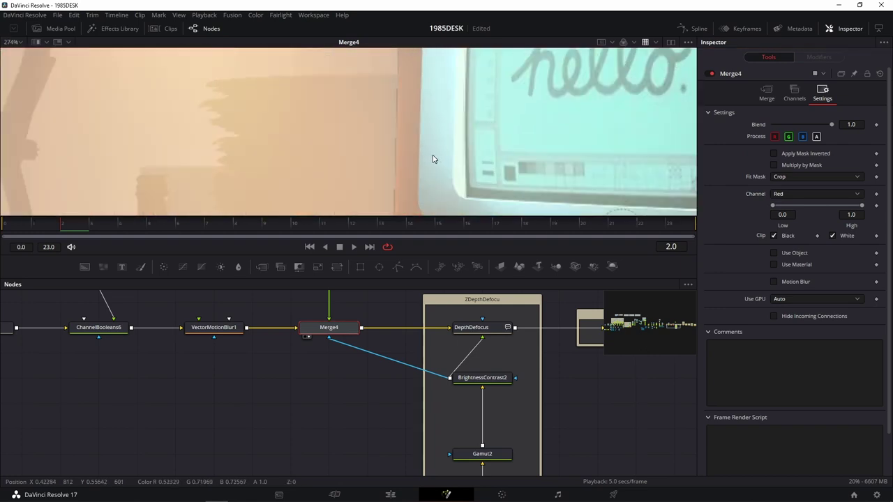
pyautogui.scroll(-2, 451, 169)
pyautogui.scroll(-1, 417, 160)
pyautogui.scroll(-1, 433, 164)
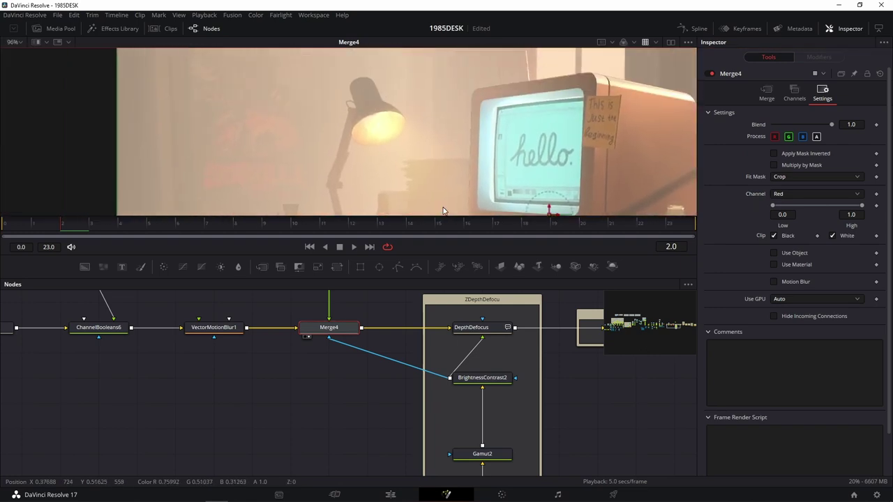
pyautogui.scroll(-1, 438, 170)
pyautogui.scroll(-1, 446, 127)
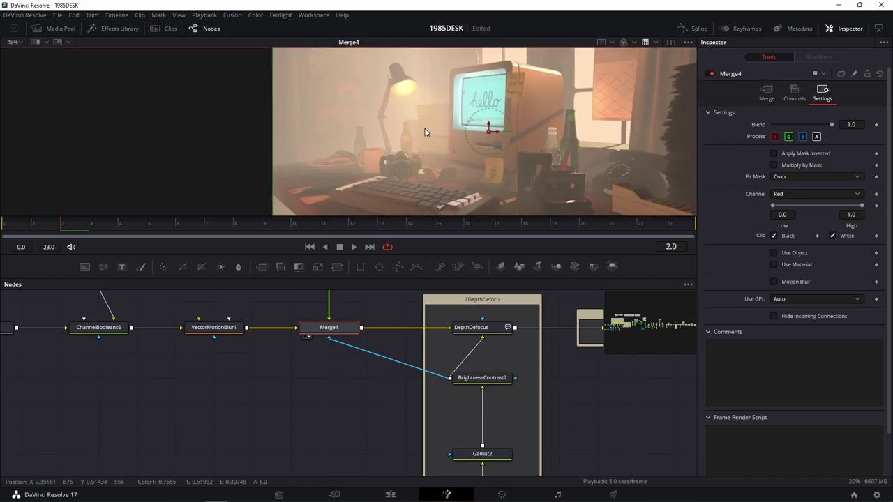
pyautogui.scroll(3, 433, 116)
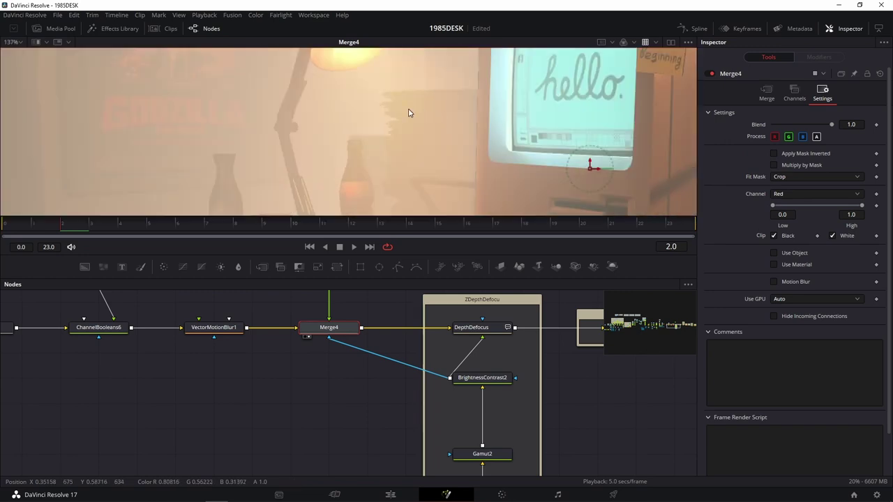
pyautogui.scroll(-1, 419, 140)
pyautogui.scroll(-1, 438, 137)
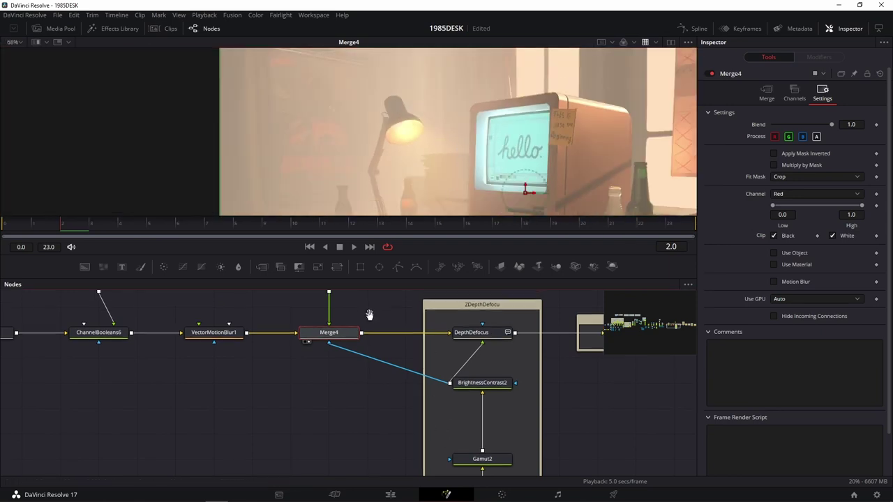
pyautogui.moveTo(354, 318); pyautogui.dragTo(380, 375)
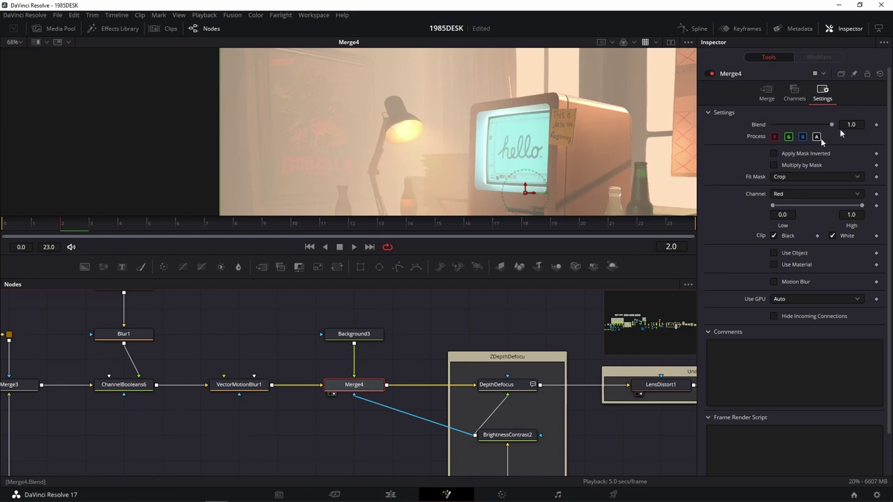
pyautogui.scroll(1, 434, 139)
pyautogui.scroll(1, 434, 138)
pyautogui.moveTo(434, 138); pyautogui.dragTo(428, 190)
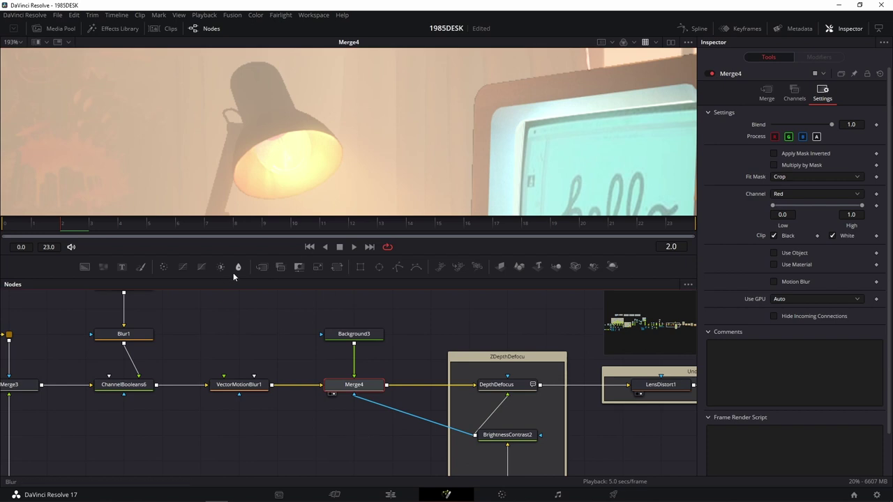
# Insert a Blur node into the depth mask link to Merge4 and try a Blur Size of 1.6
pyautogui.moveTo(235, 273); pyautogui.dragTo(410, 419)
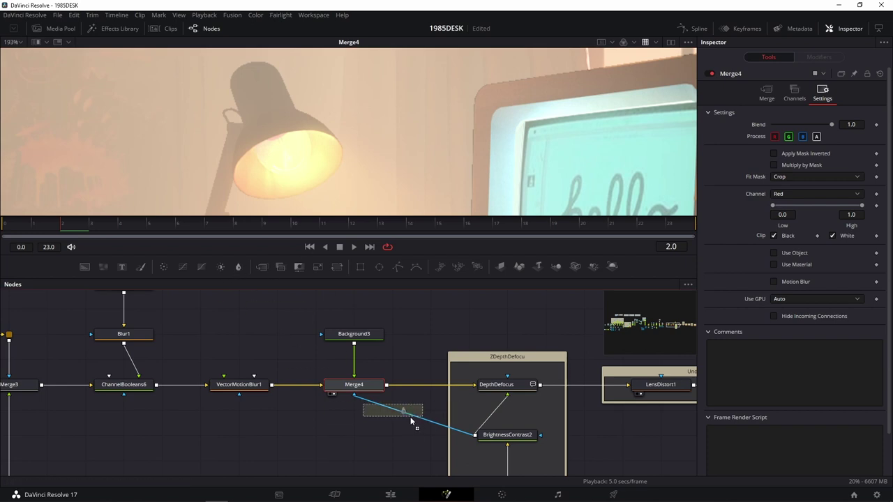
pyautogui.moveTo(411, 416)
pyautogui.mouseDown()
pyautogui.moveTo(365, 444)
pyautogui.moveTo(413, 418)
pyautogui.moveTo(355, 435)
pyautogui.mouseUp()
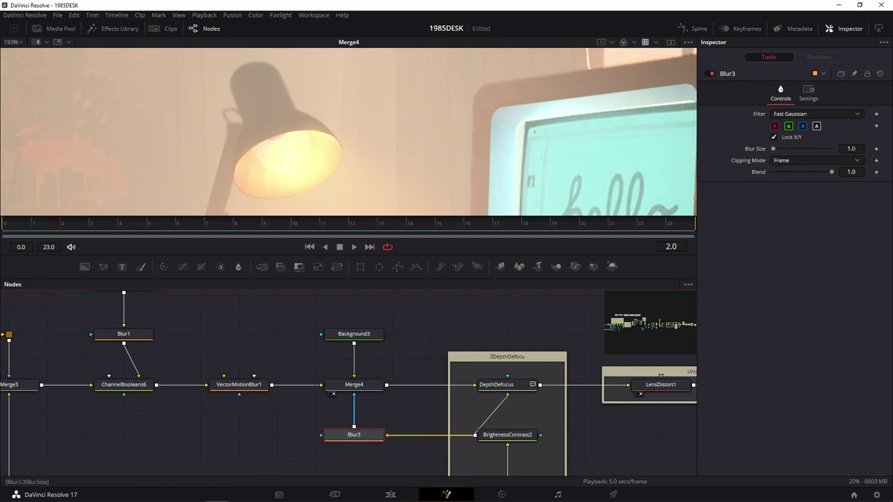
pyautogui.click(851, 148)
pyautogui.write('2.6')
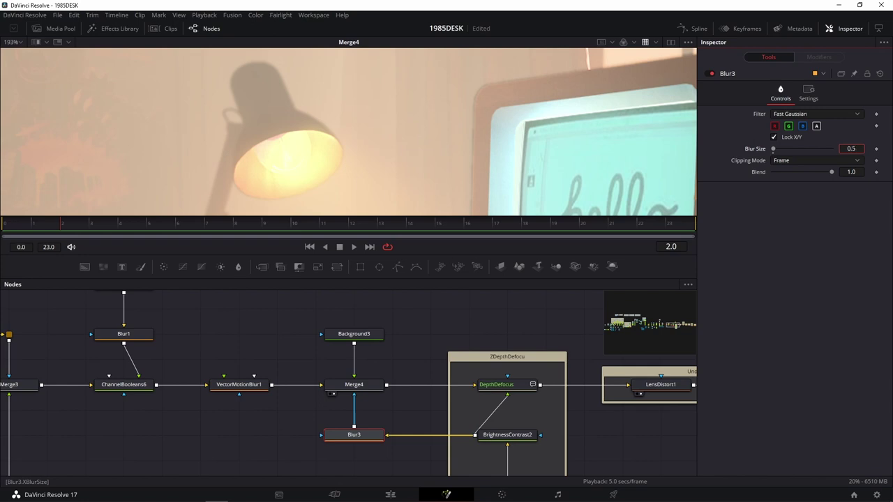
pyautogui.moveTo(851, 149); pyautogui.dragTo(865, 149)
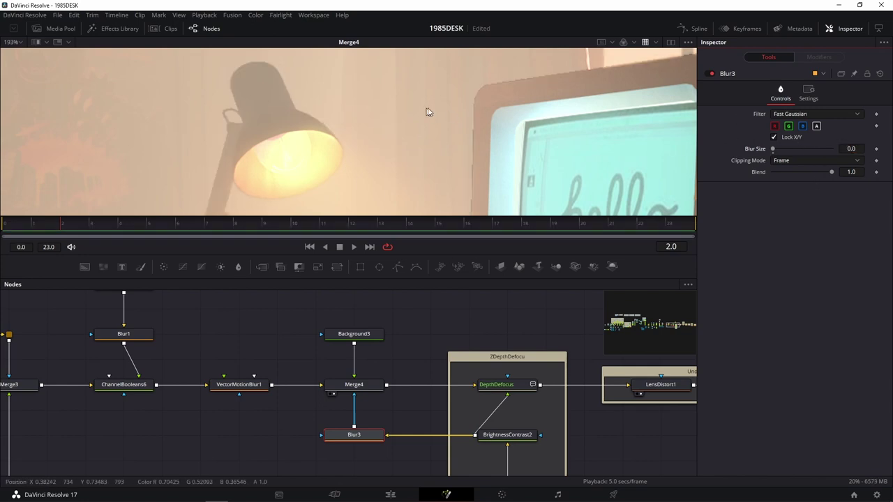
pyautogui.scroll(5, 428, 112)
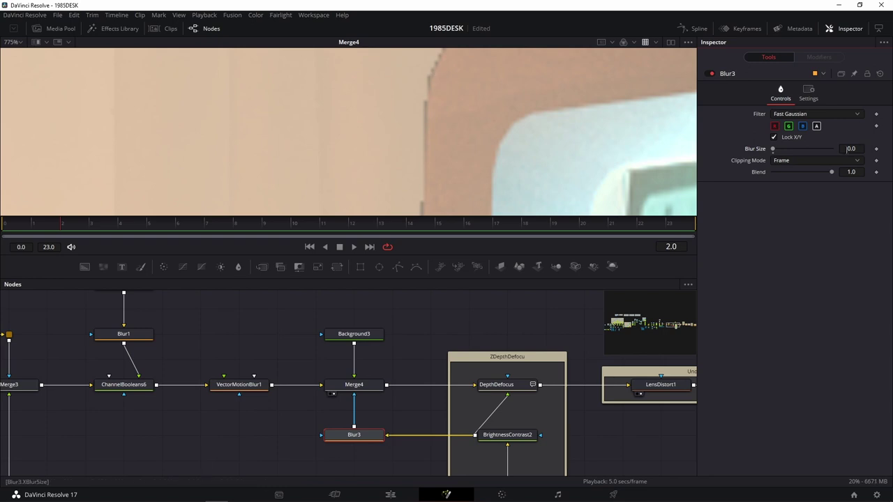
pyautogui.write('1.6')
pyautogui.press('Return')
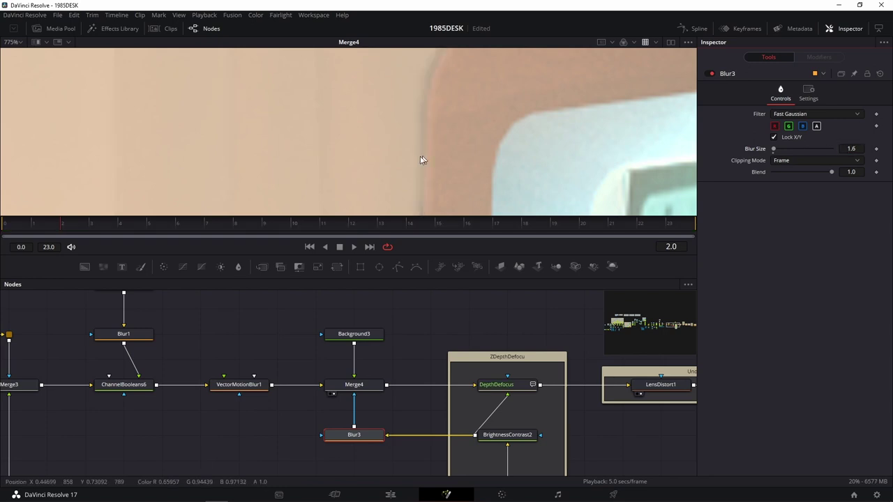
# Preview Blur3, settle on Blur Size 1.0, then return to and select Merge4
pyautogui.scroll(-9, 430, 133)
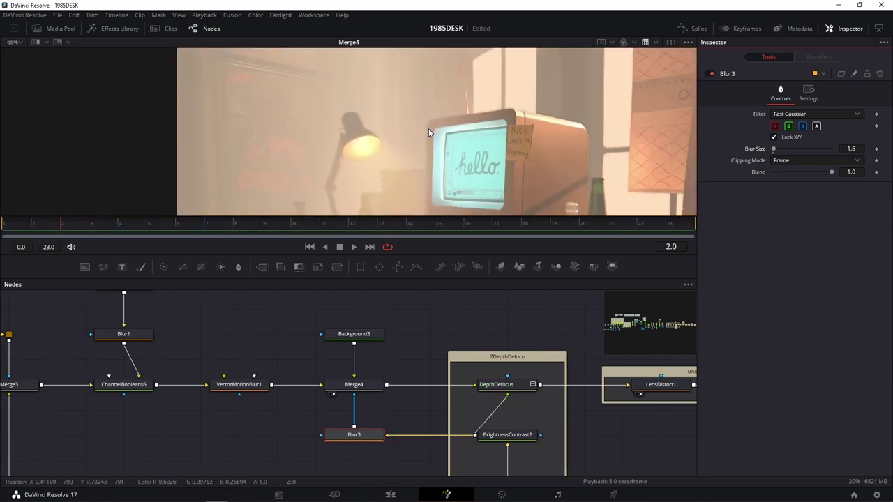
pyautogui.scroll(2, 430, 134)
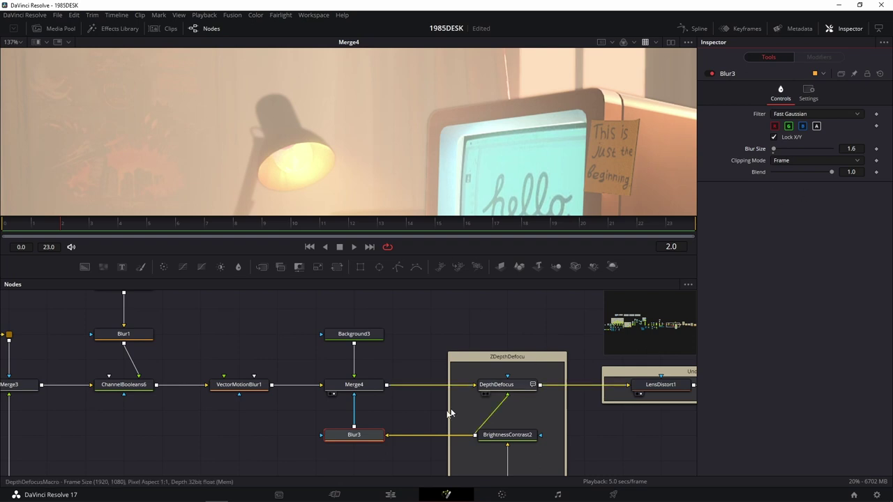
pyautogui.press('1')
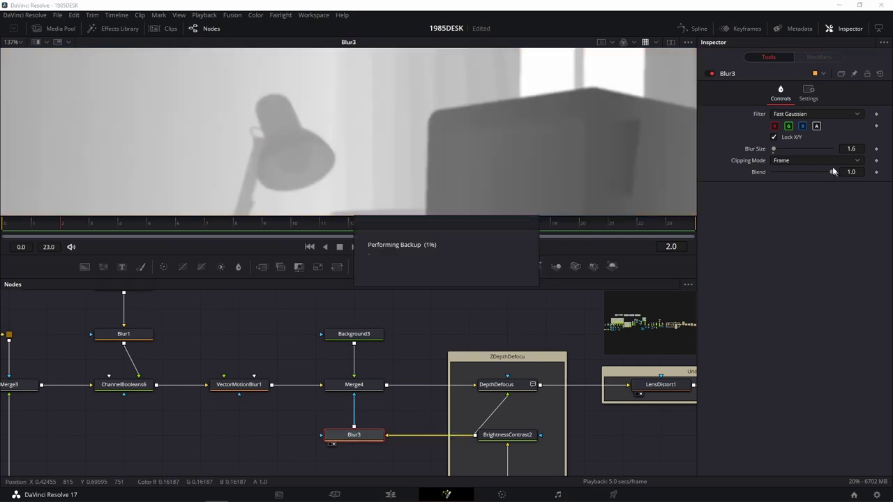
pyautogui.click(852, 148)
pyautogui.write('1')
pyautogui.press('Return')
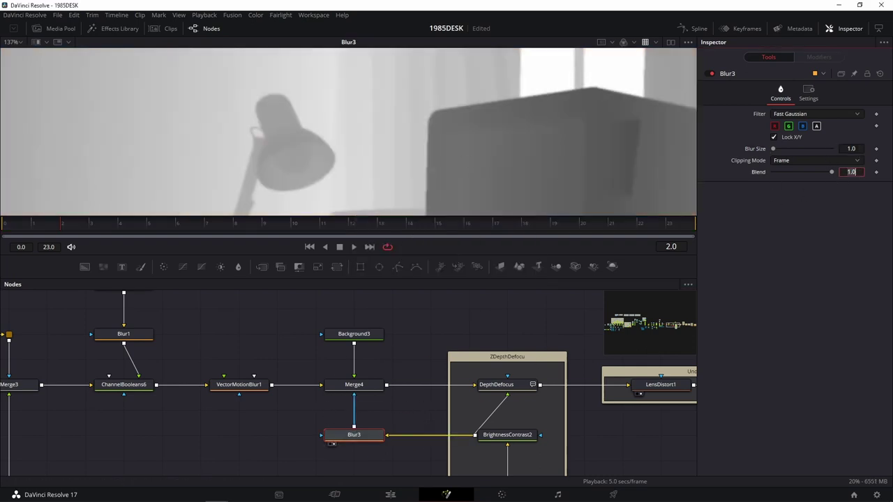
pyautogui.press('1')
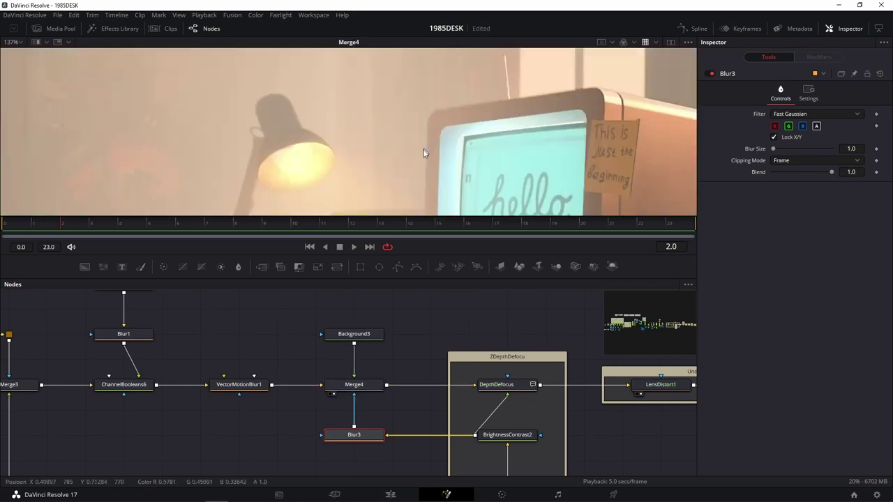
pyautogui.scroll(4, 433, 133)
pyautogui.scroll(-4, 431, 141)
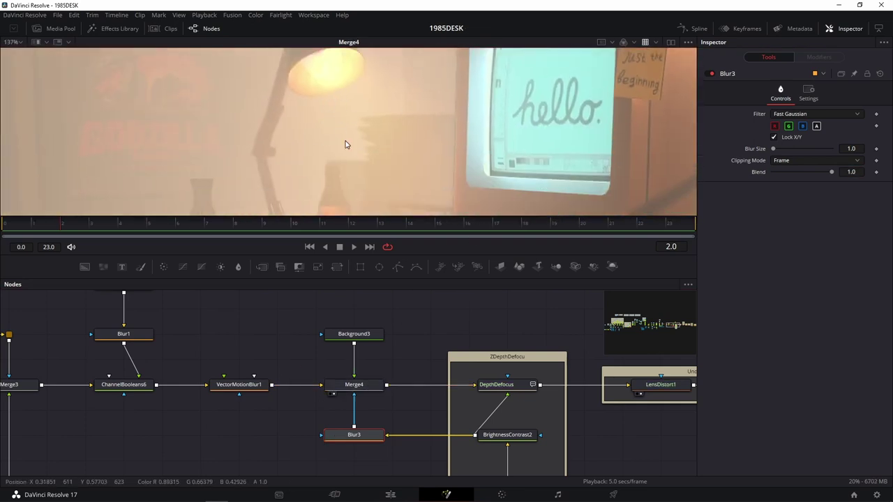
pyautogui.click(354, 385)
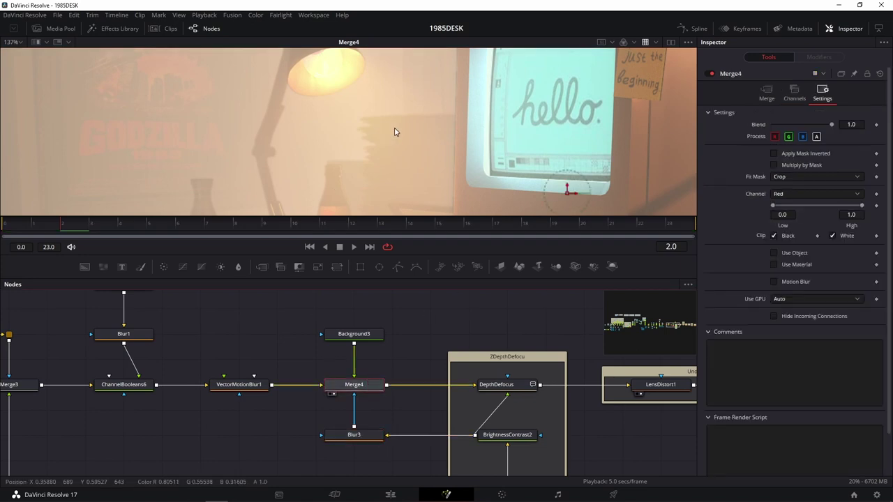
# Set Merge4's Apply Mode to Screen
pyautogui.scroll(-2, 365, 114)
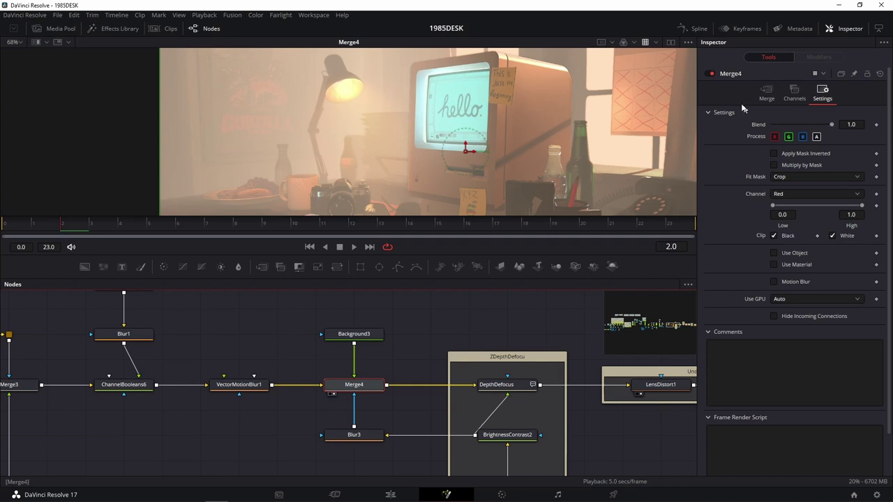
pyautogui.click(767, 92)
pyautogui.click(790, 171)
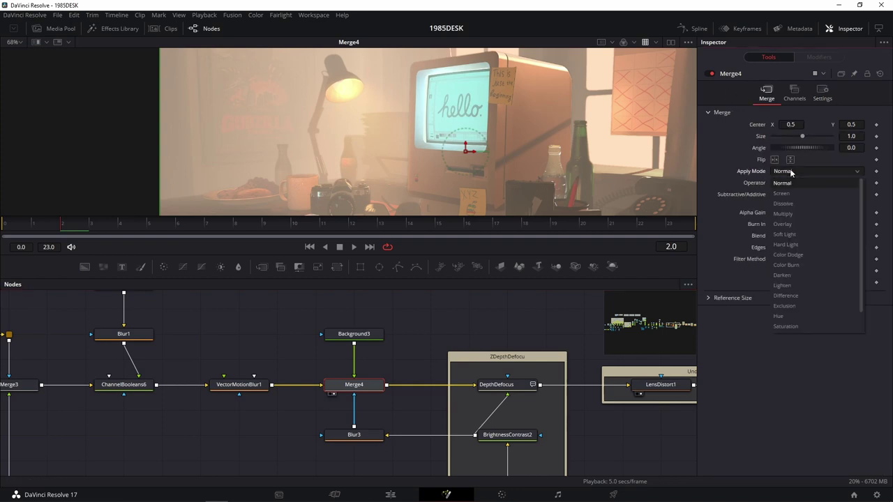
pyautogui.click(783, 194)
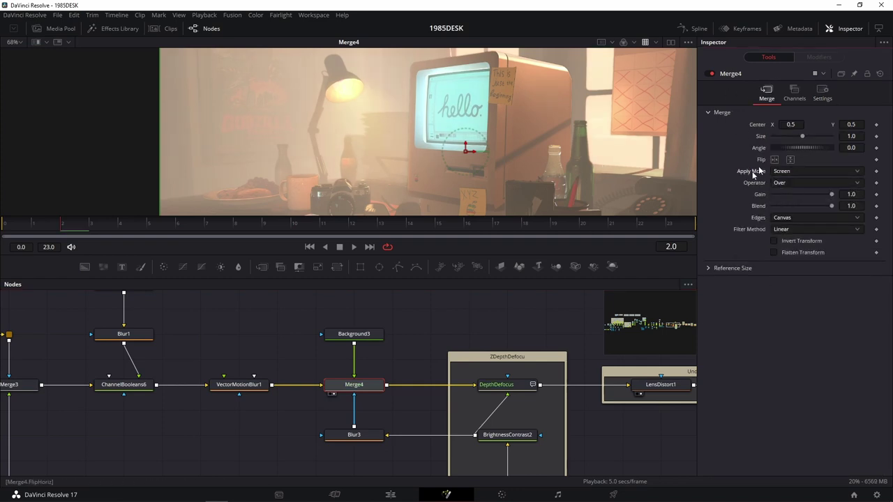
# Lower Merge4's Blend to 0.291 to thin the peach haze over the desk render
pyautogui.scroll(3, 442, 133)
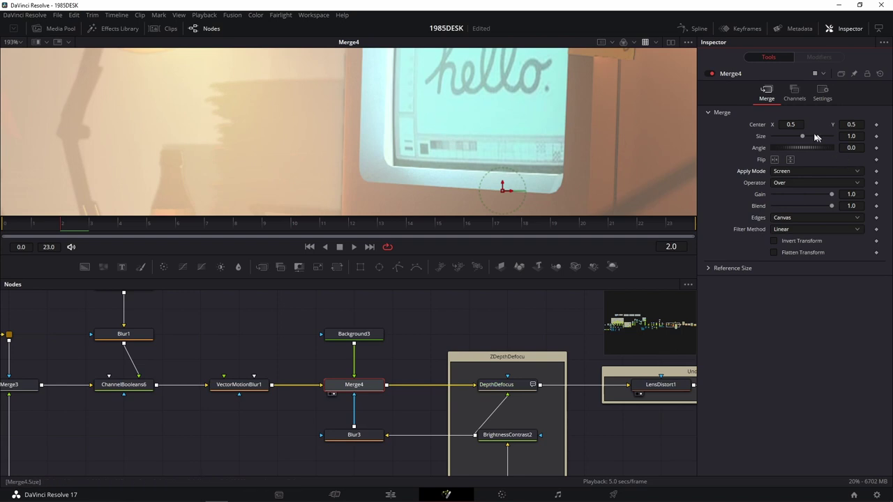
pyautogui.click(823, 92)
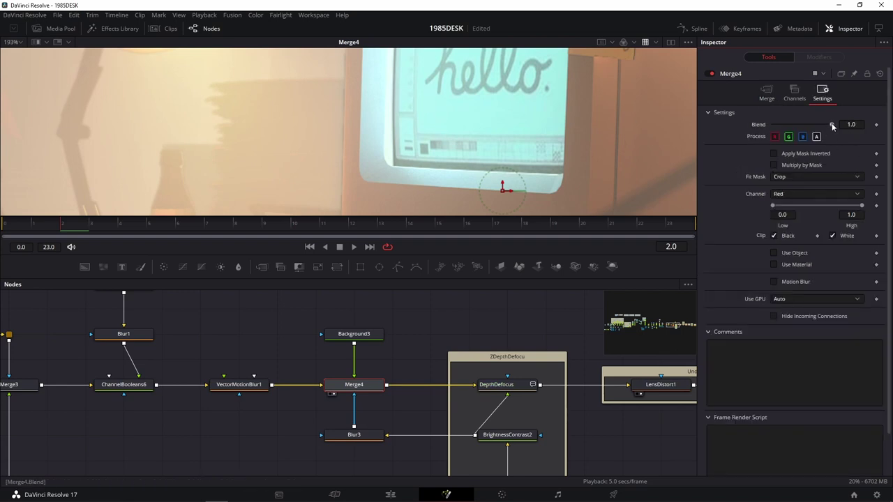
pyautogui.moveTo(779, 123); pyautogui.dragTo(780, 123)
pyautogui.scroll(-5, 528, 185)
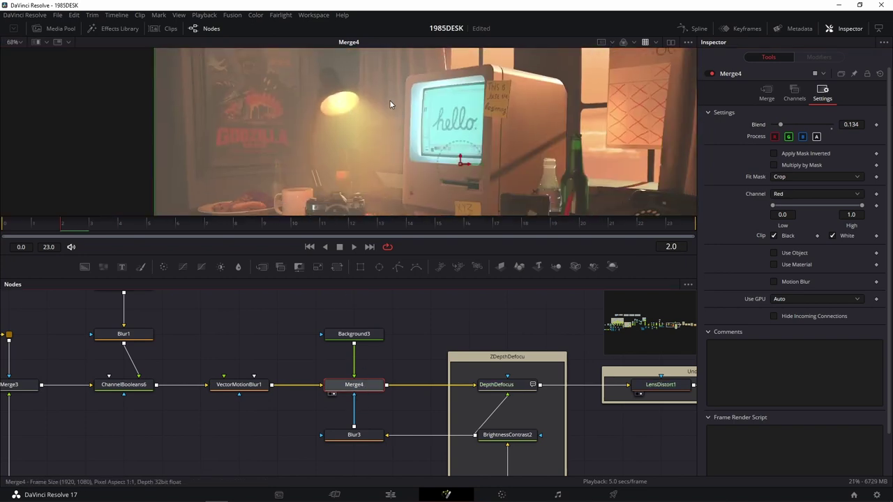
pyautogui.scroll(4, 381, 128)
pyautogui.scroll(2, 380, 128)
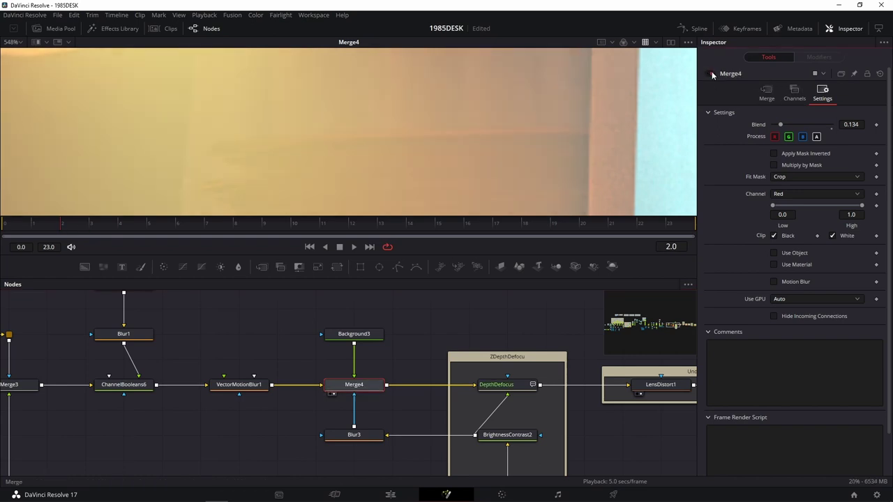
pyautogui.scroll(-4, 450, 87)
pyautogui.scroll(-1, 450, 88)
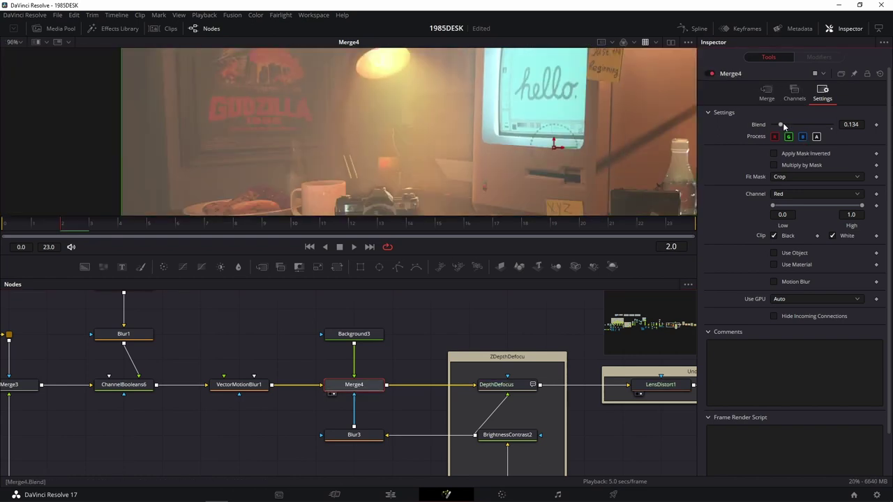
pyautogui.scroll(-3, 401, 100)
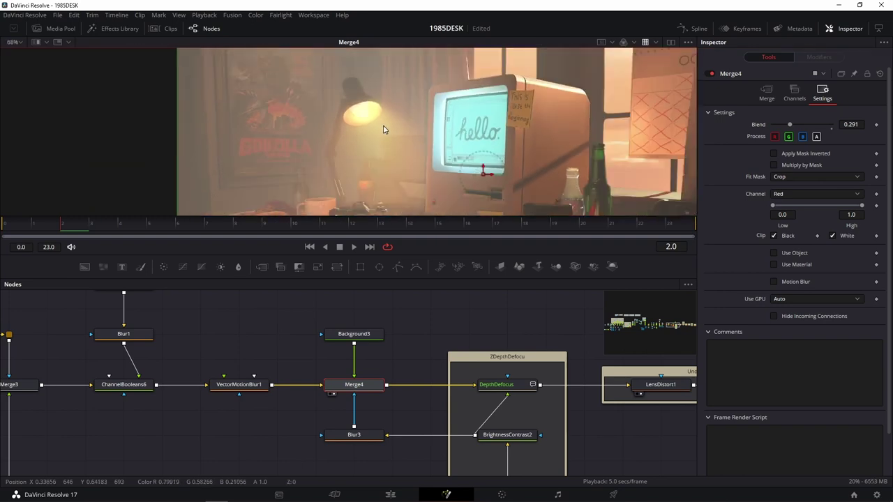
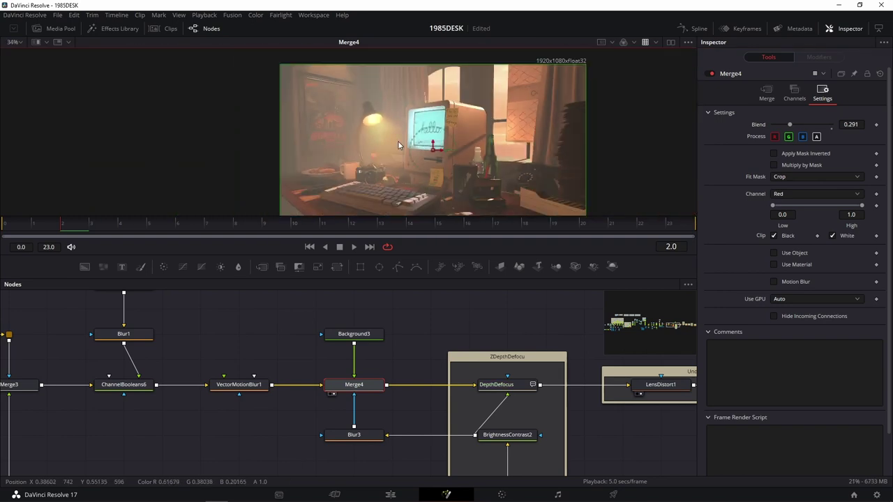
# Reset Merge4's haze Blend to 1.0, then lower it to about 0.047
pyautogui.doubleClick(789, 124)
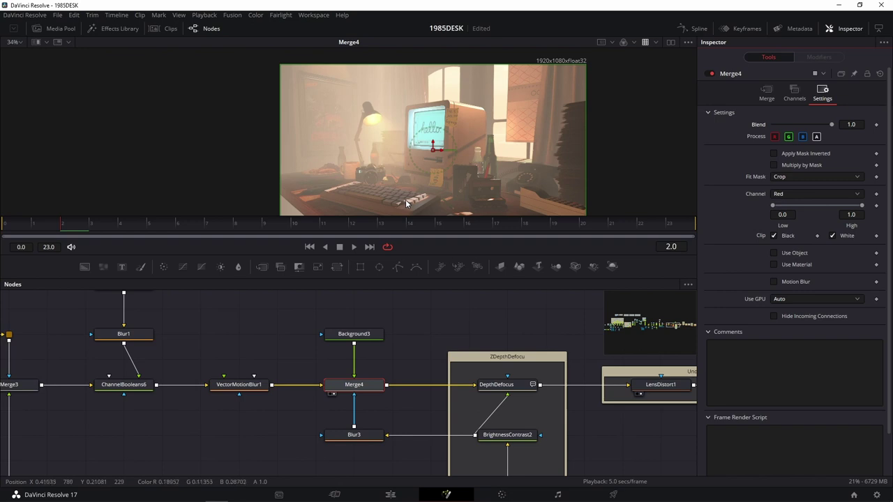
pyautogui.scroll(5, 441, 128)
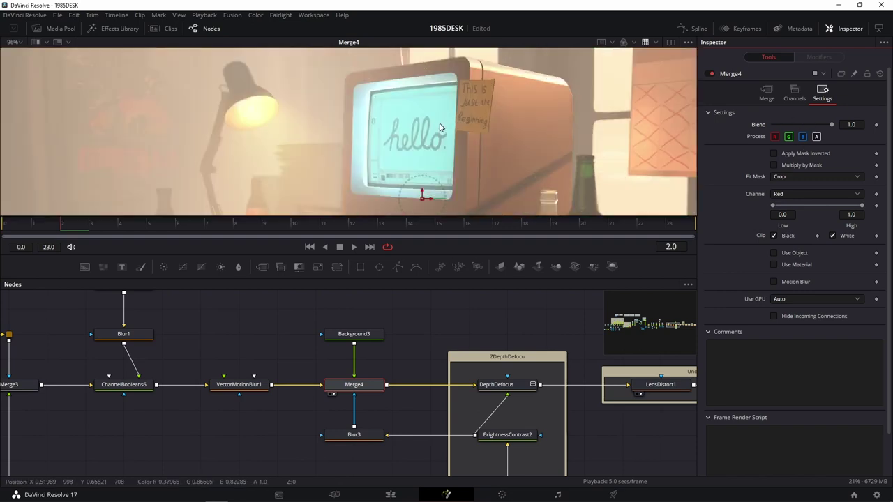
pyautogui.scroll(-3, 439, 128)
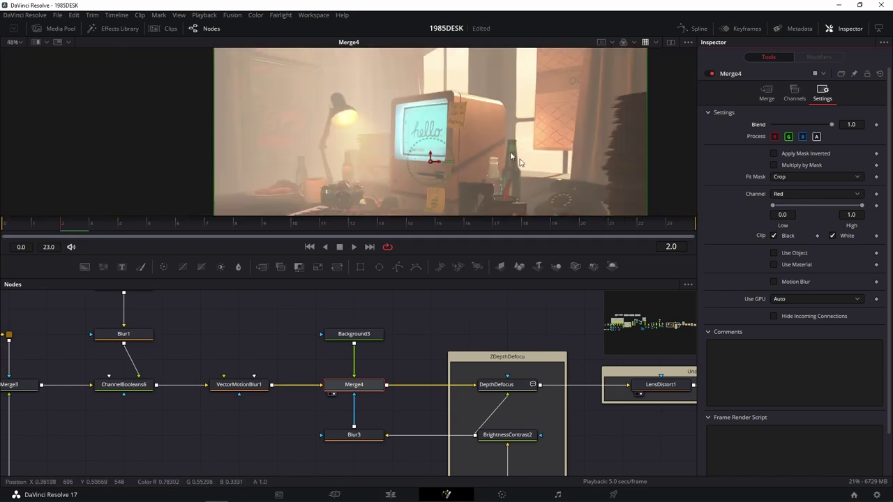
pyautogui.moveTo(776, 127); pyautogui.dragTo(775, 125)
pyautogui.scroll(4, 383, 136)
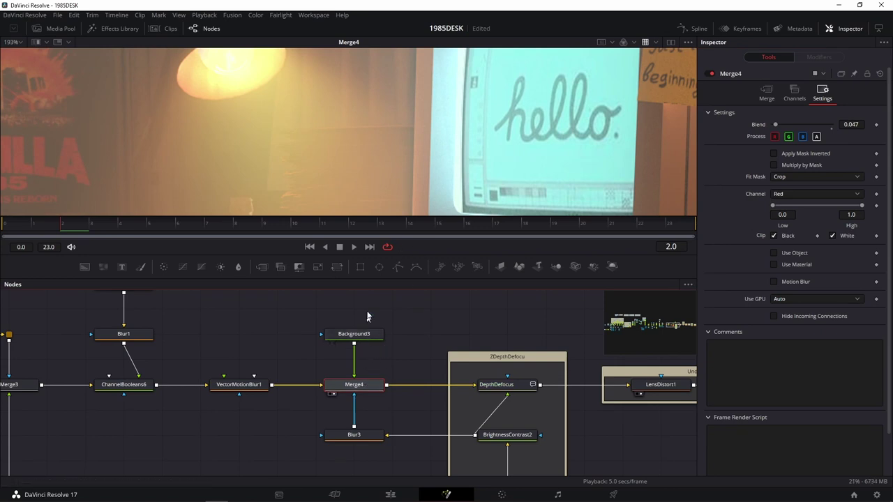
pyautogui.scroll(-3, 348, 127)
pyautogui.moveTo(205, 355)
pyautogui.mouseDown()
pyautogui.moveTo(464, 319)
pyautogui.moveTo(308, 319)
pyautogui.mouseUp()
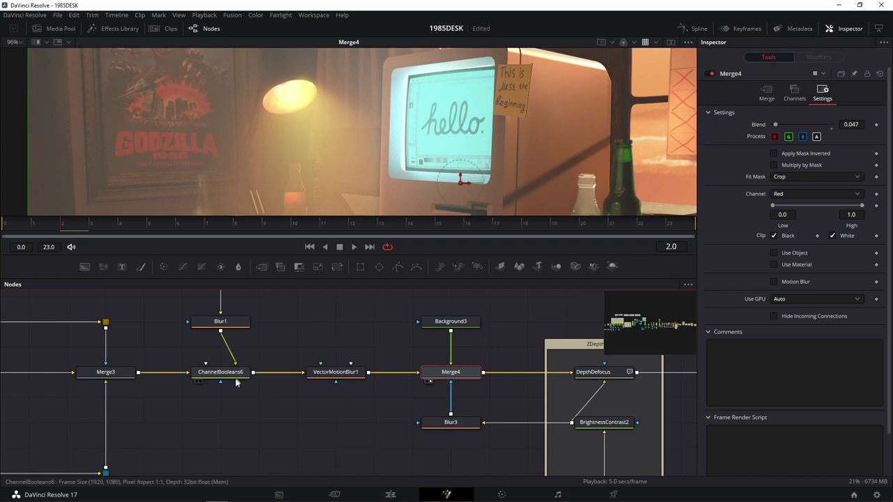
pyautogui.moveTo(236, 383); pyautogui.dragTo(569, 363)
# Preview the AlphaMultiply1, ChannelBooleans11_1_1 and Blur1_1_1 outputs in the viewer
pyautogui.moveTo(210, 352); pyautogui.dragTo(375, 152)
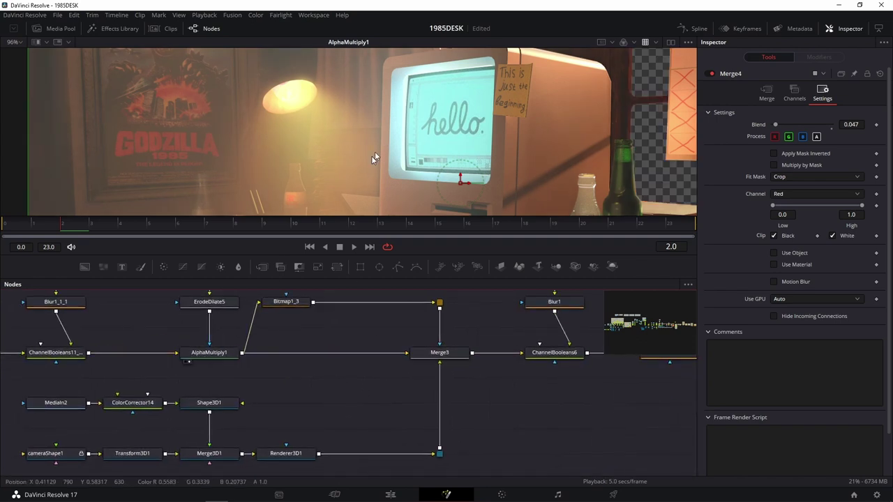
pyautogui.moveTo(314, 414); pyautogui.dragTo(609, 416)
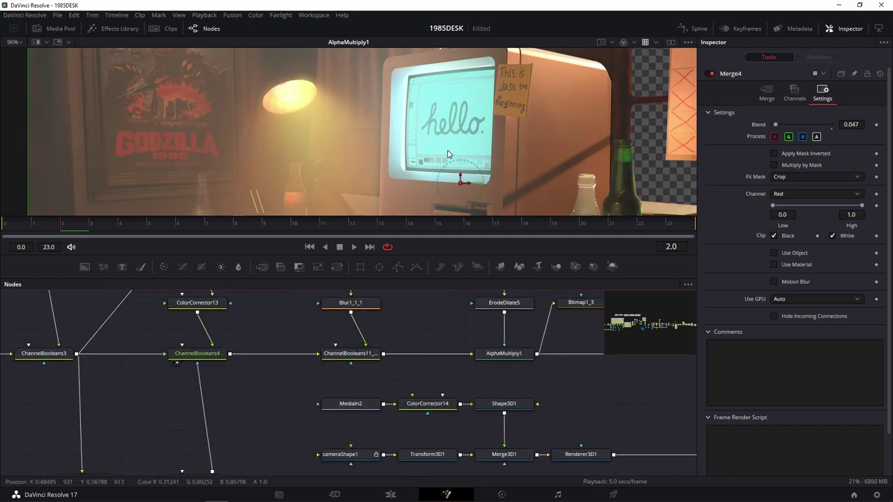
pyautogui.moveTo(352, 353); pyautogui.dragTo(433, 164)
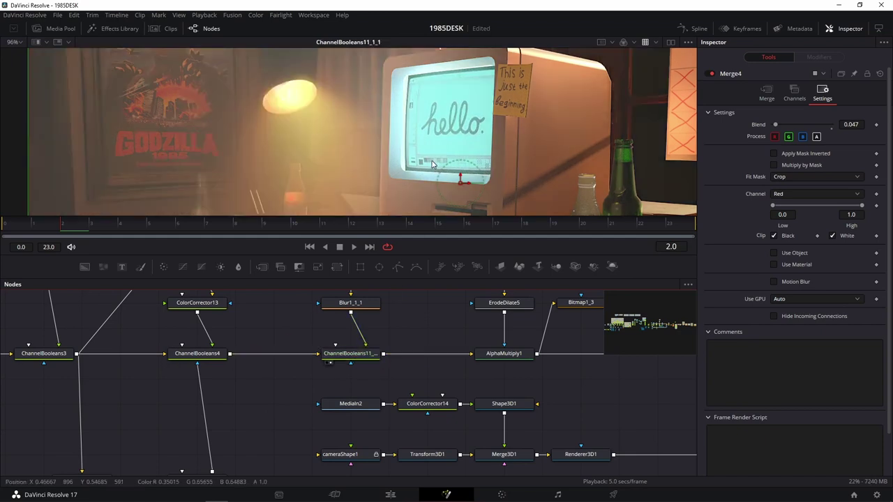
pyautogui.scroll(5, 378, 151)
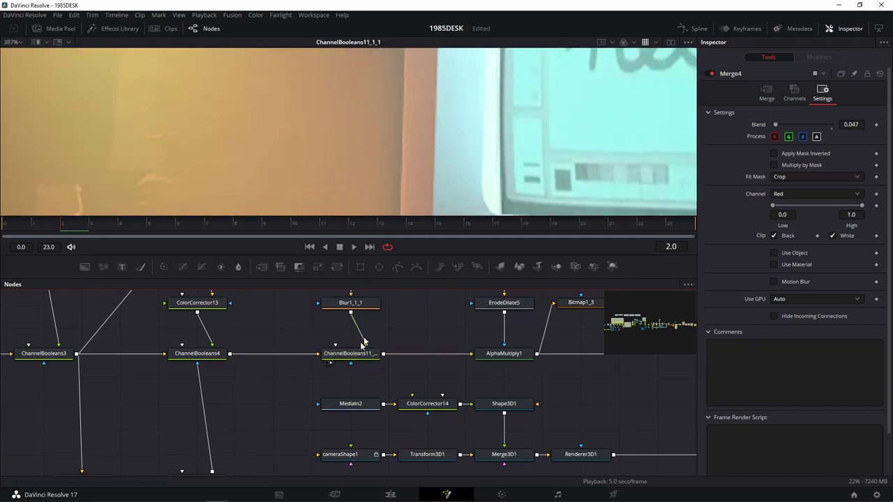
pyautogui.moveTo(364, 343); pyautogui.dragTo(347, 397)
pyautogui.moveTo(338, 358); pyautogui.dragTo(388, 147)
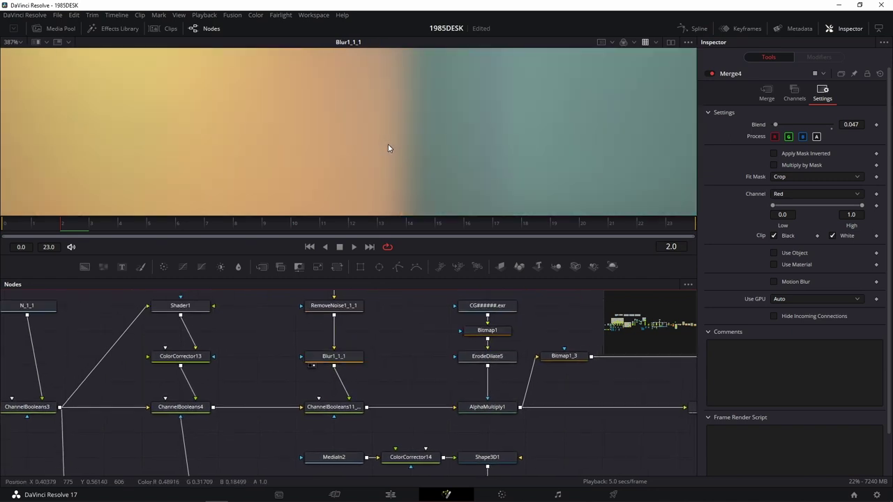
pyautogui.scroll(-3, 388, 148)
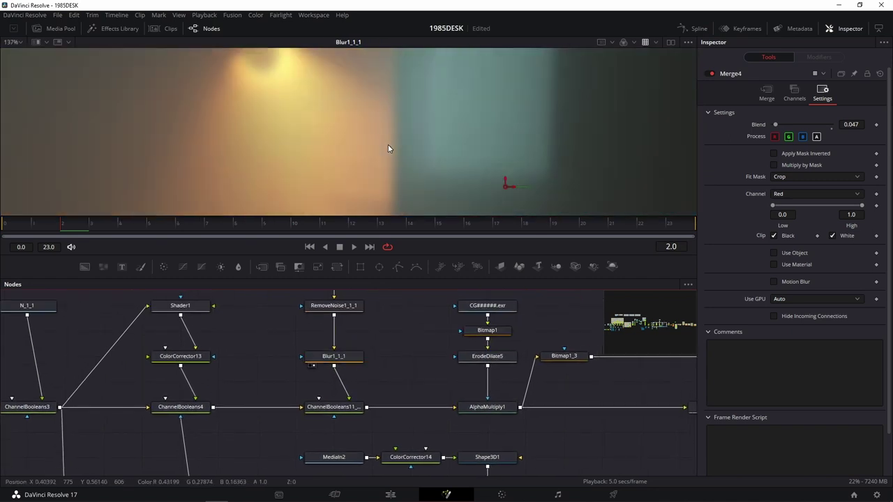
# Bypass Blur1_1_1 and view the now-sharp ChannelBooleans11_1_1 output
pyautogui.click(342, 357)
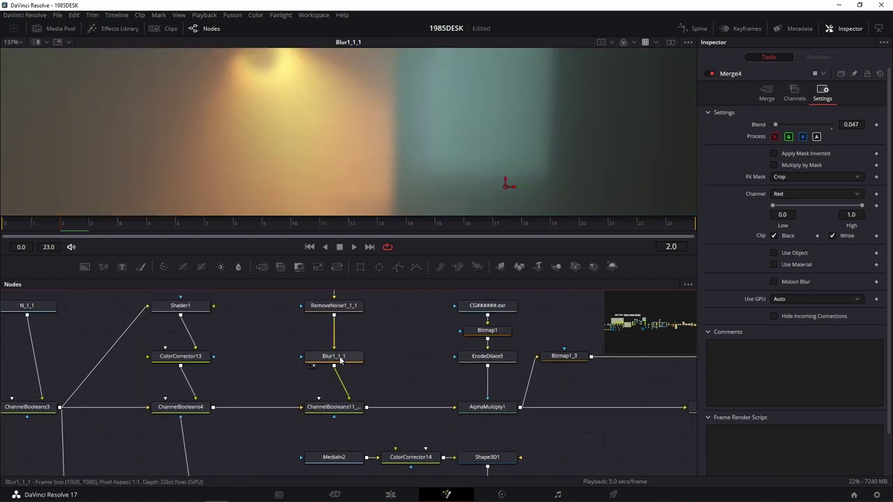
pyautogui.click(711, 73)
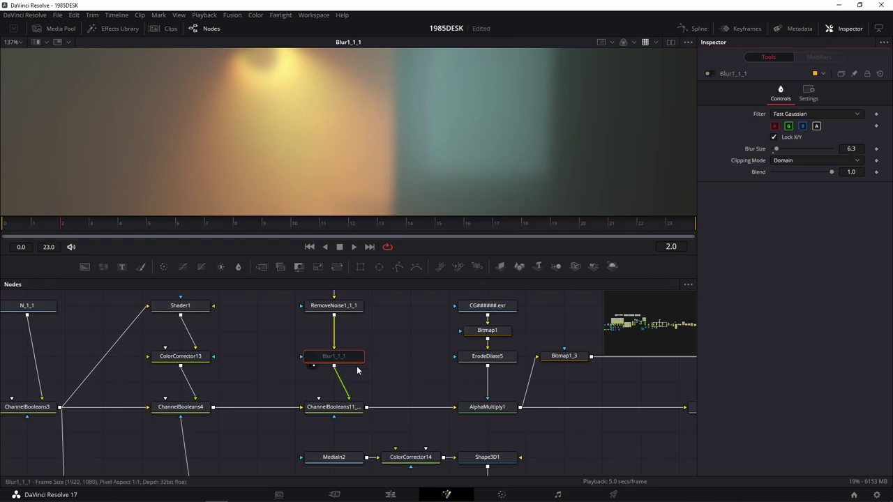
pyautogui.click(309, 416)
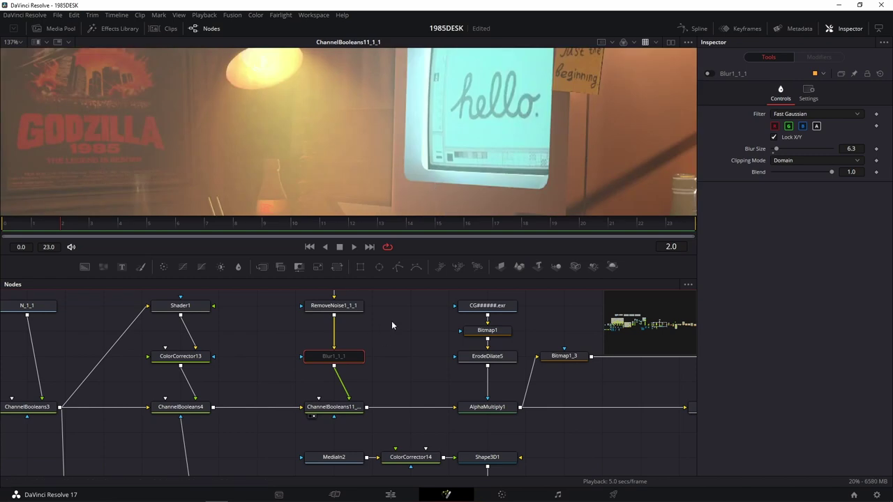
pyautogui.scroll(2, 391, 321)
# Temporarily bypass RemoveNoise1_1_1 to compare the grain with and without denoising
pyautogui.click(343, 355)
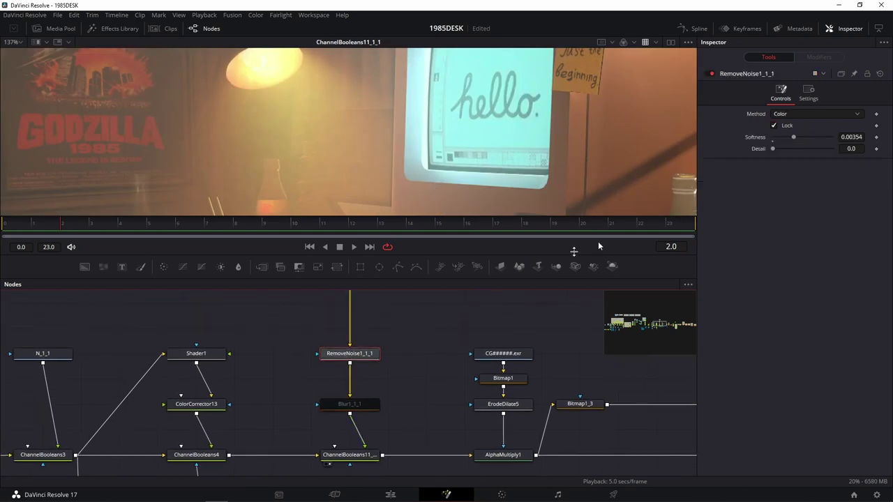
pyautogui.click(712, 73)
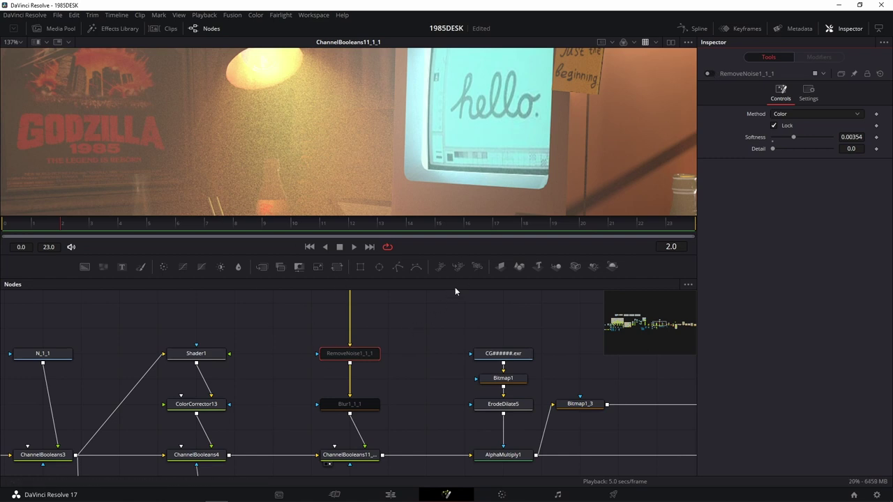
pyautogui.scroll(-5, 422, 343)
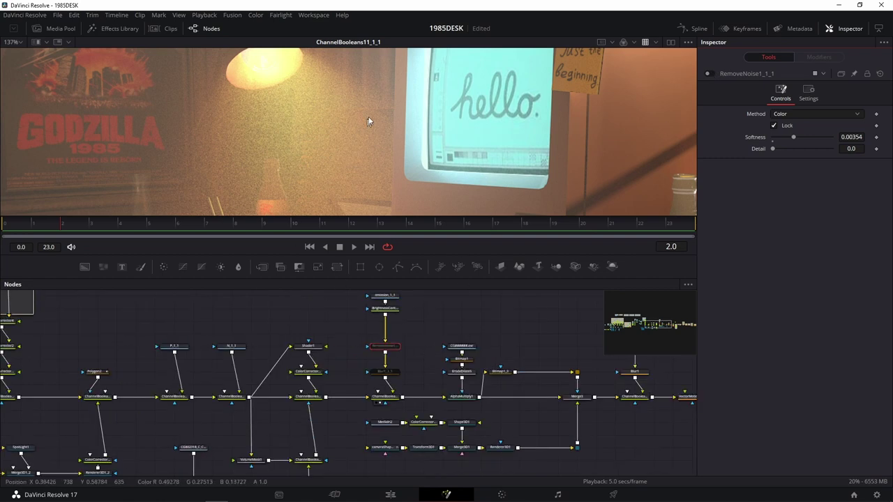
pyautogui.scroll(-3, 369, 122)
pyautogui.scroll(-2, 382, 144)
pyautogui.scroll(6, 354, 123)
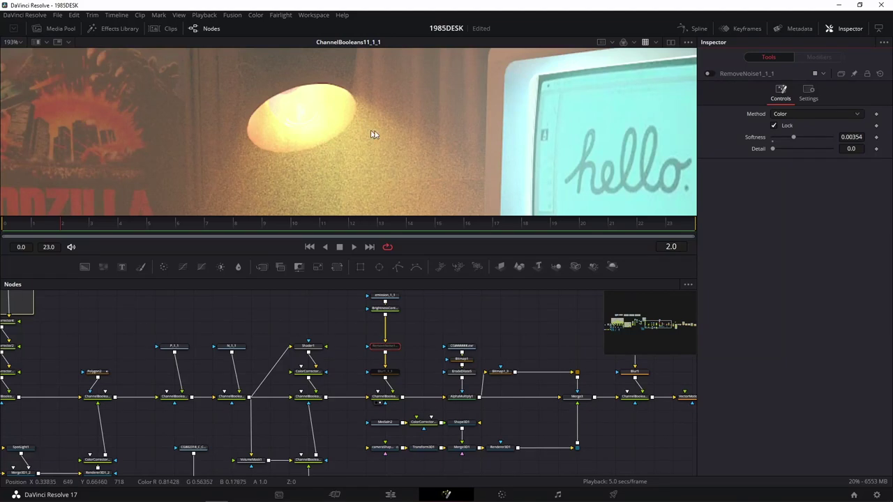
pyautogui.scroll(-5, 465, 176)
pyautogui.scroll(8, 419, 182)
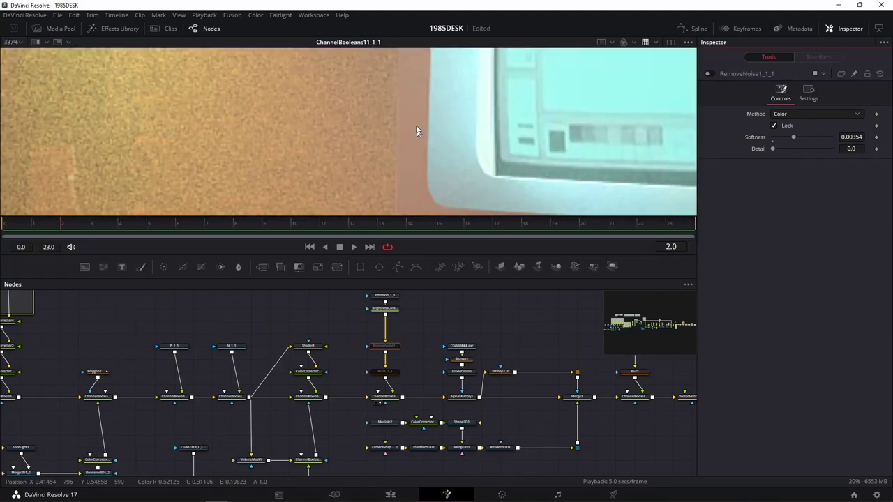
# Re-enable RemoveNoise1_1_1, nudge its Detail and set Softness to 0.0063
pyautogui.click(707, 73)
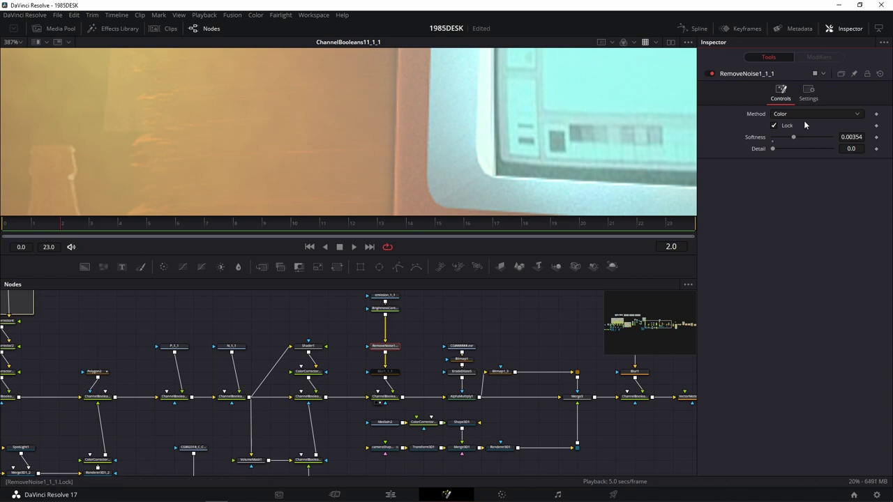
pyautogui.moveTo(777, 152); pyautogui.dragTo(790, 152)
pyautogui.click(774, 126)
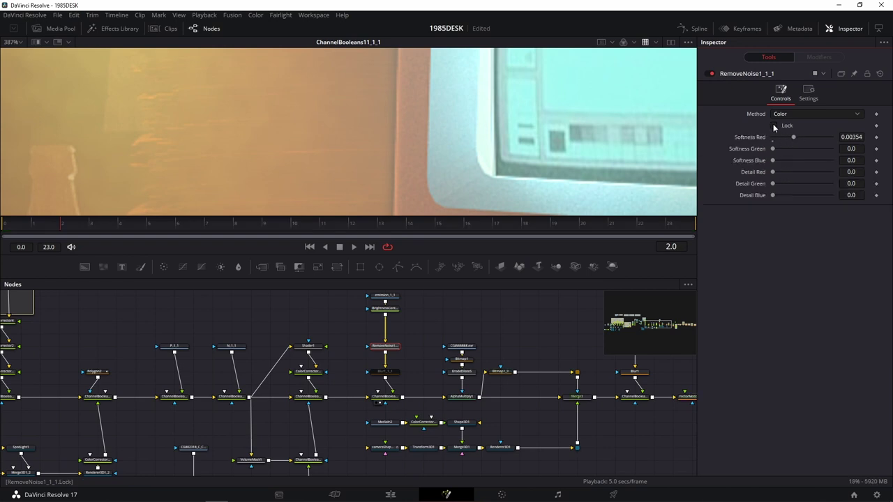
pyautogui.click(774, 125)
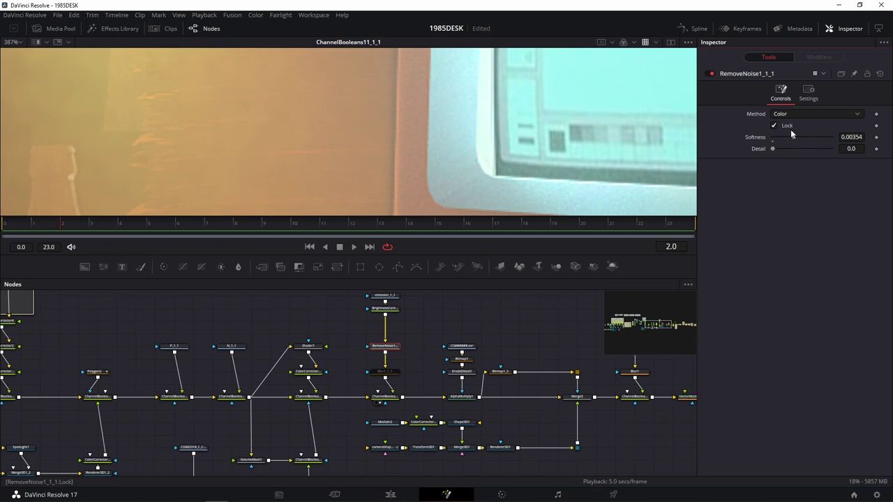
pyautogui.moveTo(793, 139); pyautogui.dragTo(790, 139)
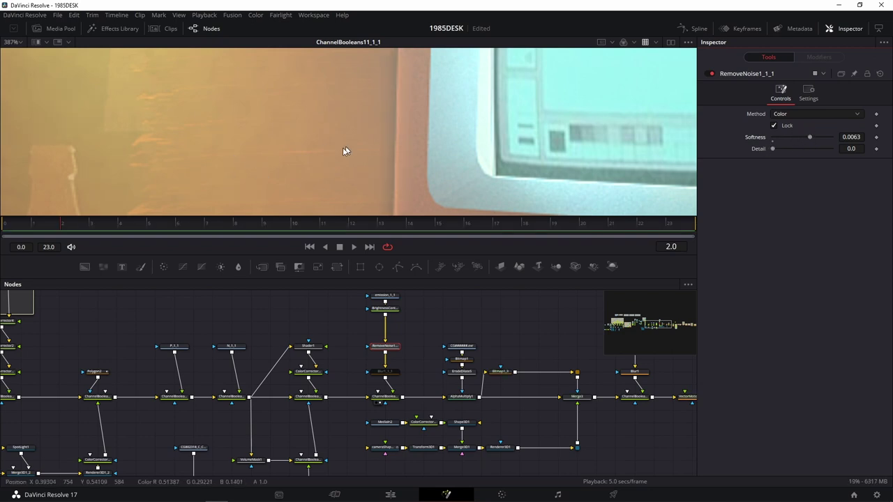
pyautogui.scroll(-5, 338, 148)
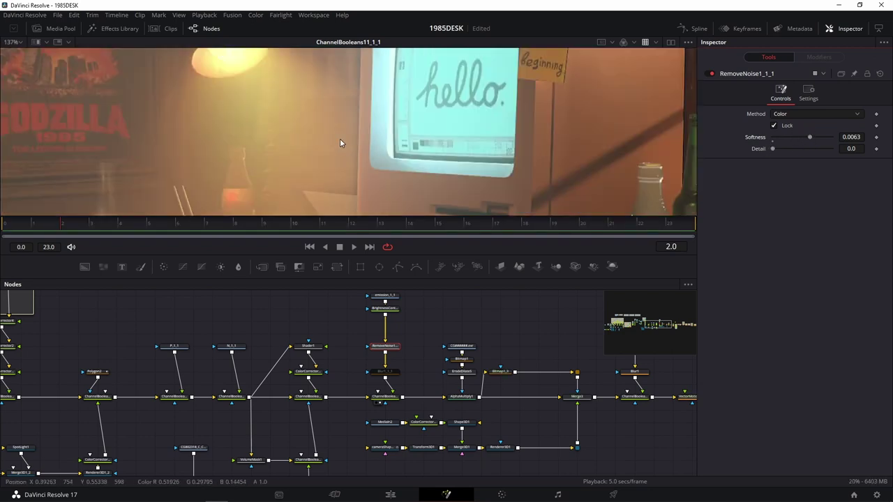
pyautogui.scroll(5, 392, 352)
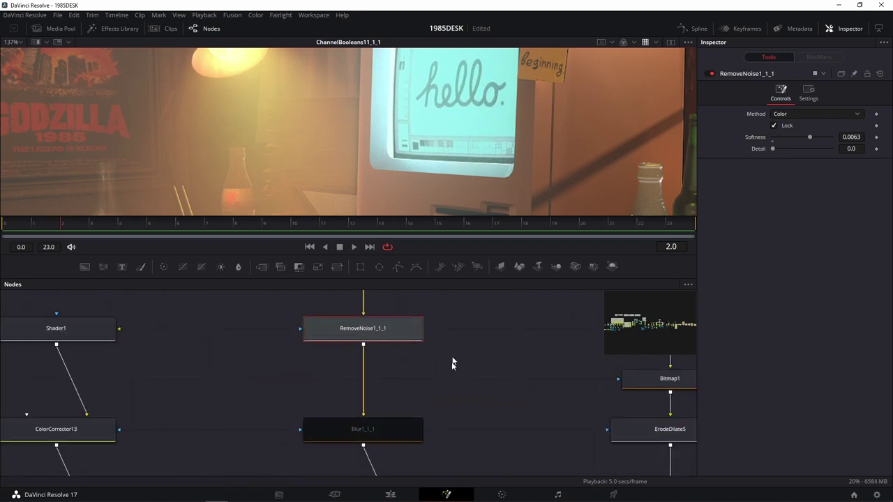
# Bypass RemoveNoise1_1_1 again, and toggle Blur1_1_1 on and back off to compare
pyautogui.click(712, 74)
pyautogui.scroll(-5, 511, 365)
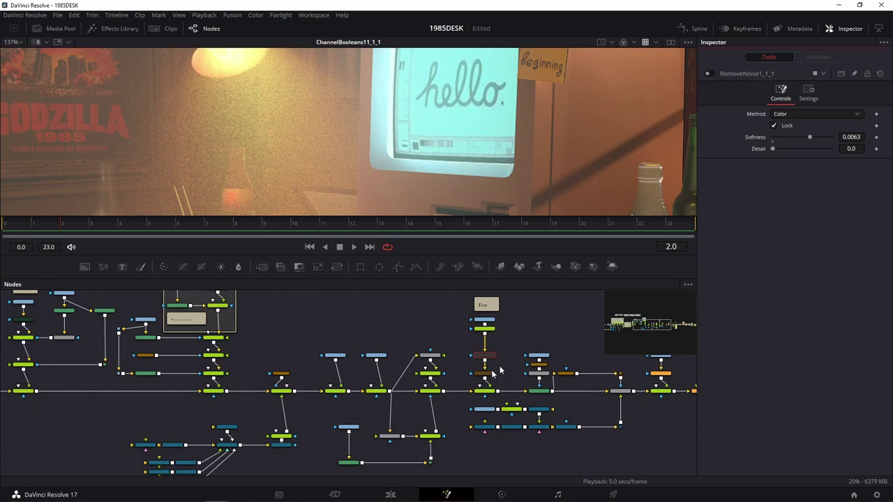
pyautogui.scroll(5, 488, 353)
pyautogui.click(461, 381)
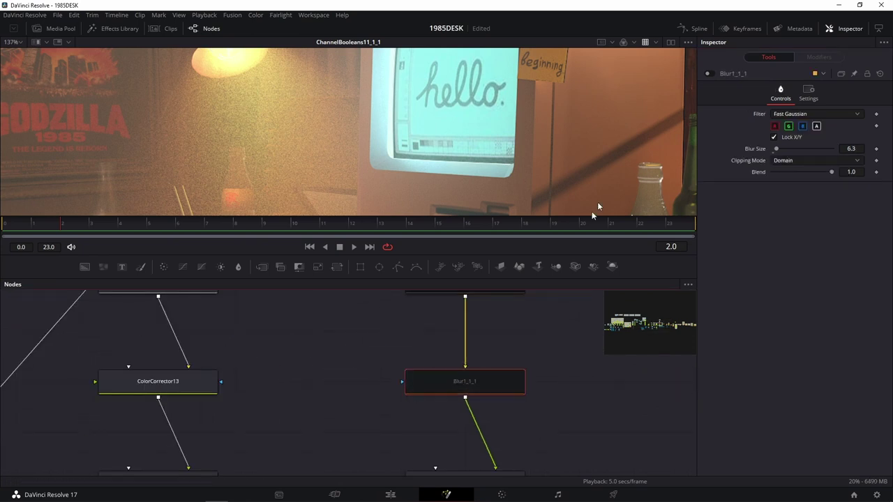
pyautogui.click(712, 73)
pyautogui.click(712, 73)
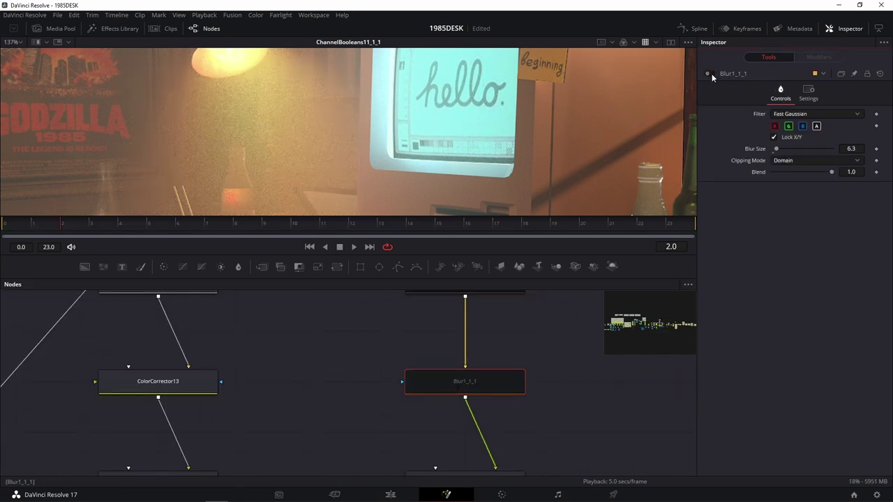
pyautogui.scroll(-5, 626, 423)
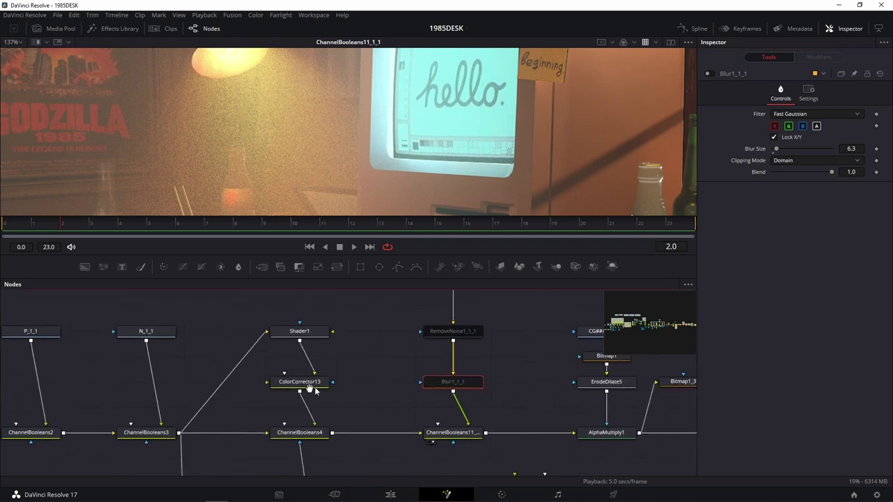
# Raise Merge4's haze Blend, then bring it back down to 0.396
pyautogui.scroll(5, 247, 412)
pyautogui.moveTo(550, 416); pyautogui.dragTo(49, 314)
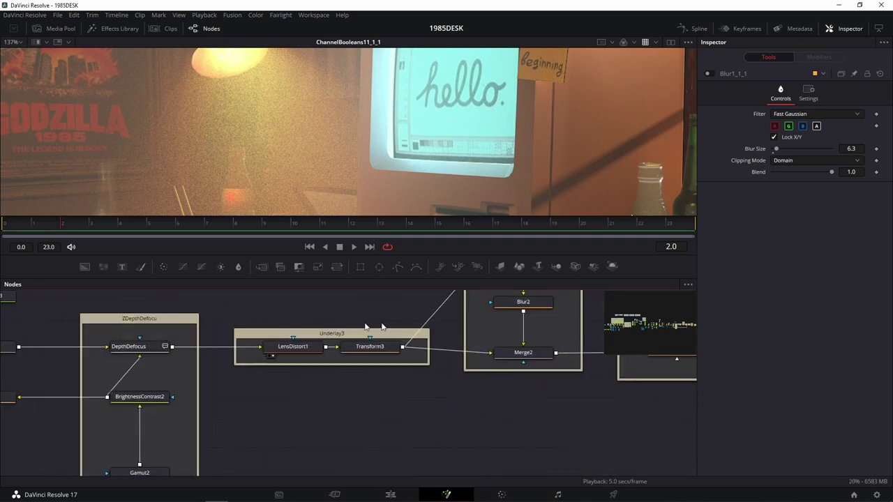
pyautogui.moveTo(370, 346); pyautogui.dragTo(359, 152)
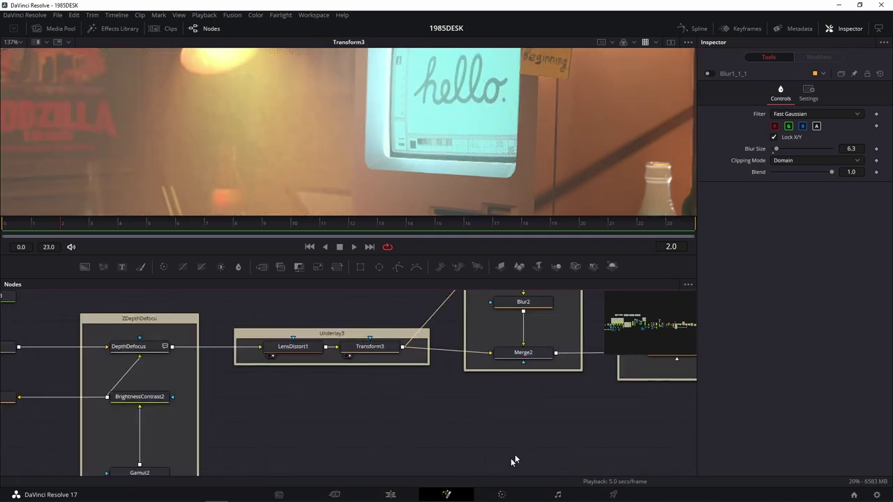
pyautogui.moveTo(514, 462); pyautogui.dragTo(310, 473)
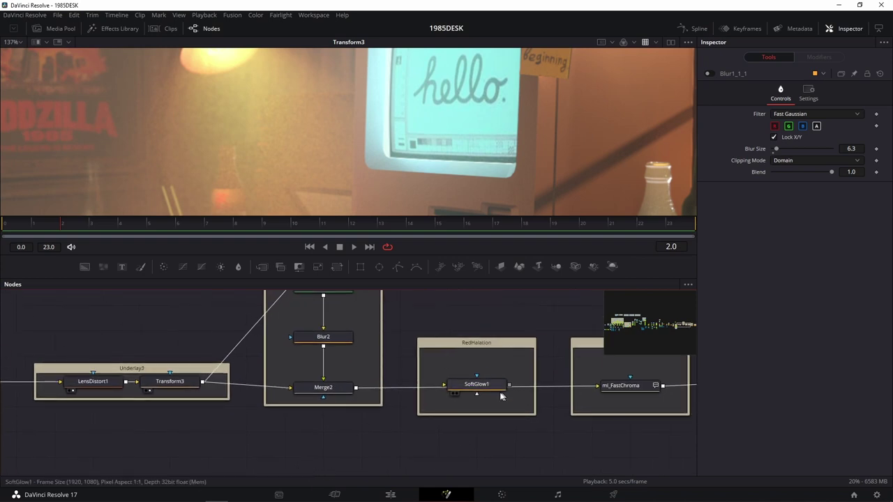
pyautogui.moveTo(485, 391); pyautogui.dragTo(342, 371)
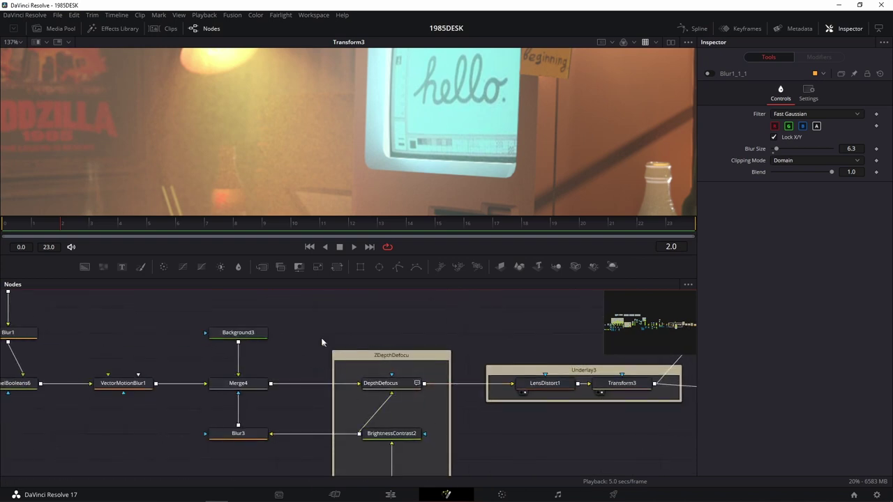
pyautogui.moveTo(257, 363)
pyautogui.mouseDown()
pyautogui.moveTo(383, 380)
pyautogui.moveTo(392, 159)
pyautogui.mouseUp()
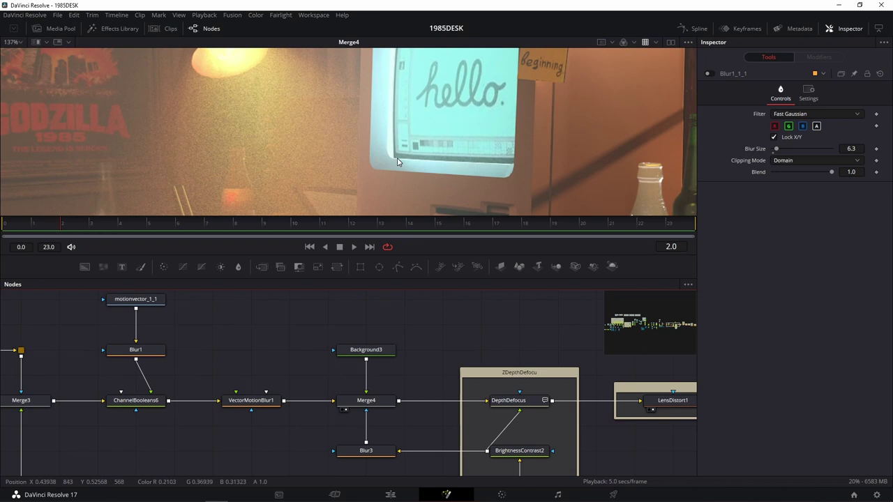
pyautogui.scroll(-3, 391, 164)
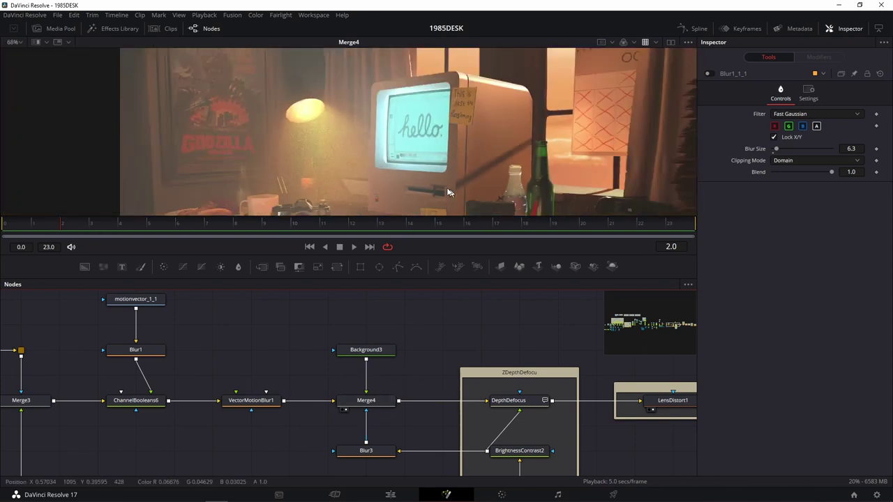
pyautogui.scroll(4, 449, 193)
pyautogui.click(370, 401)
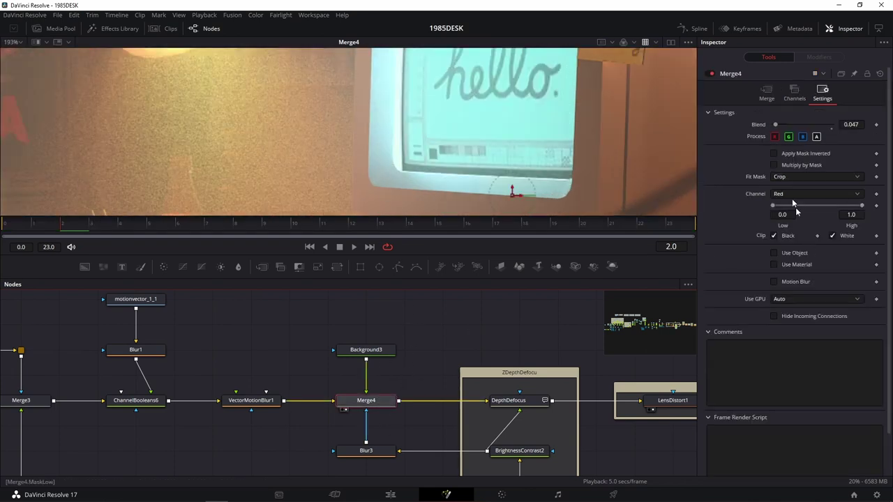
pyautogui.moveTo(776, 126); pyautogui.dragTo(802, 124)
pyautogui.scroll(-4, 304, 102)
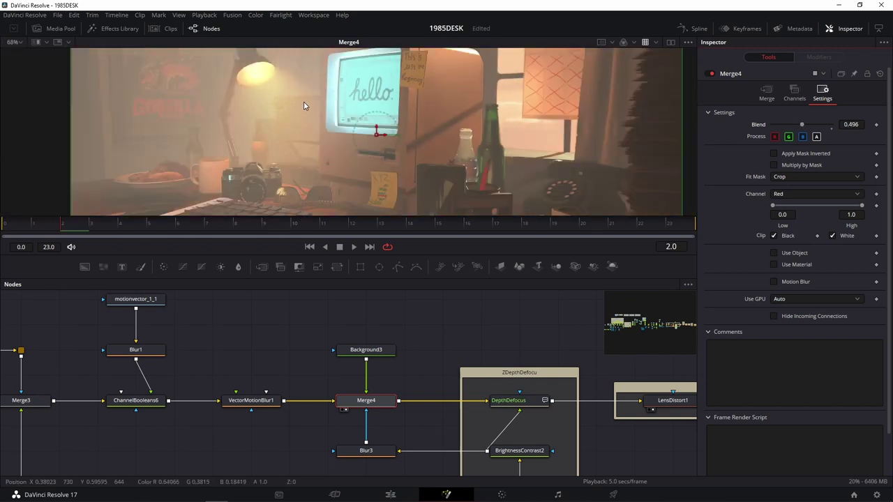
pyautogui.scroll(2, 305, 101)
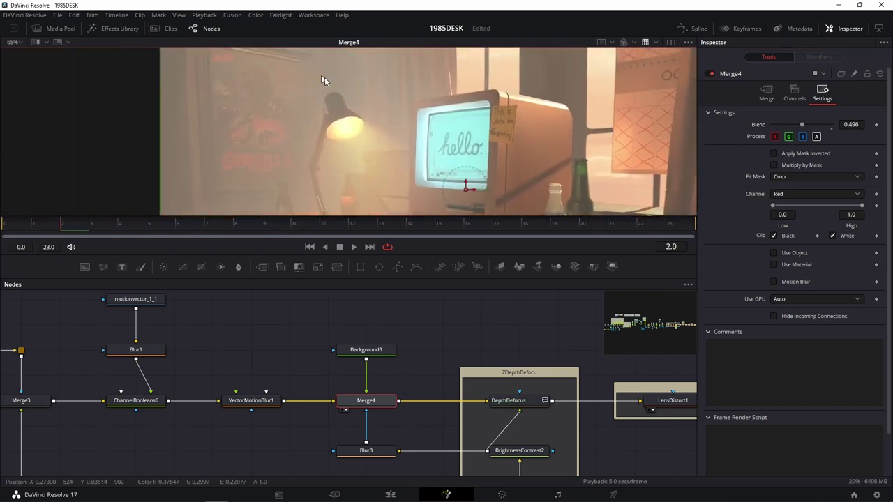
pyautogui.moveTo(780, 124); pyautogui.dragTo(794, 124)
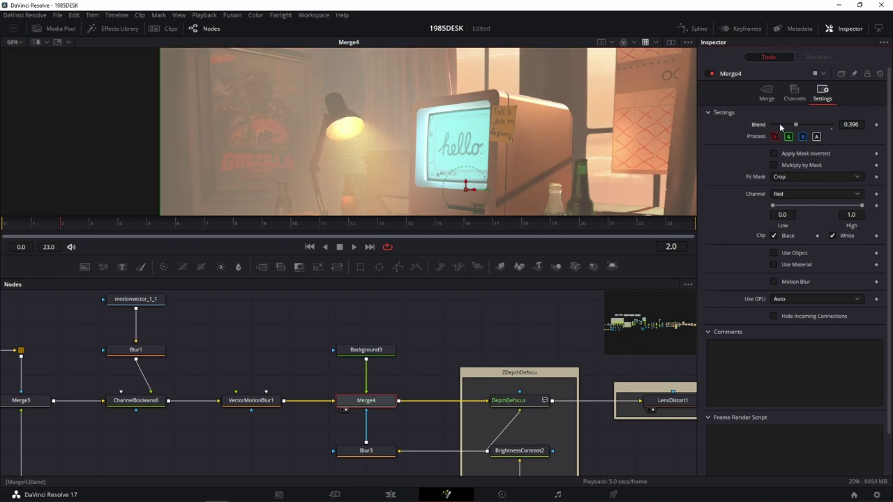
# Eyedrop a warm orange (R 1.205, G 0.487, B 0.171) into Background3's haze colour
pyautogui.click(357, 350)
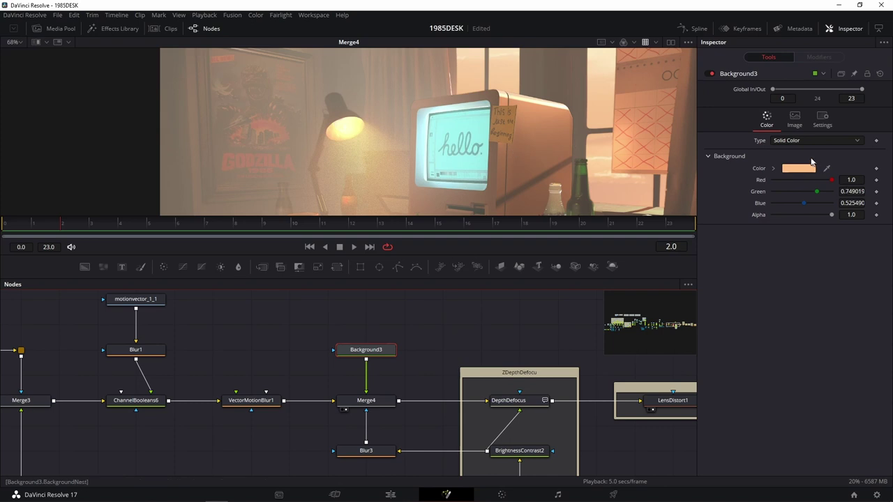
pyautogui.moveTo(826, 168)
pyautogui.mouseDown()
pyautogui.moveTo(603, 85)
pyautogui.moveTo(616, 133)
pyautogui.moveTo(626, 138)
pyautogui.mouseUp()
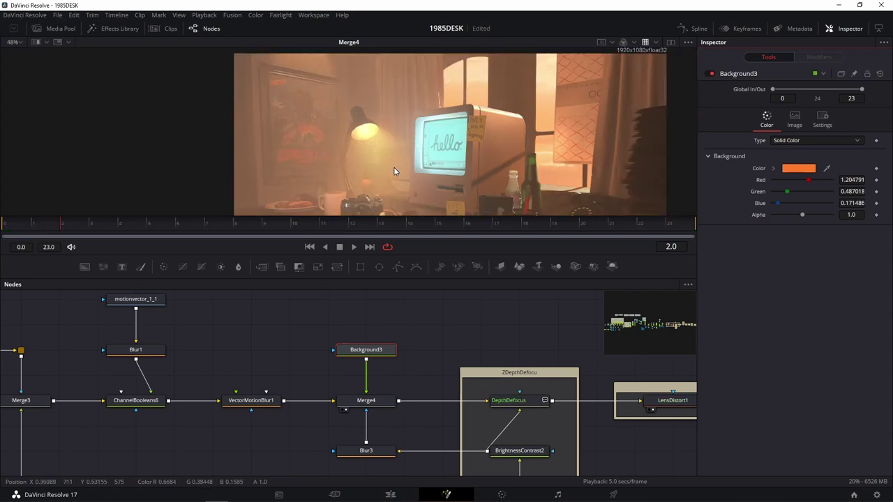
pyautogui.scroll(3, 390, 169)
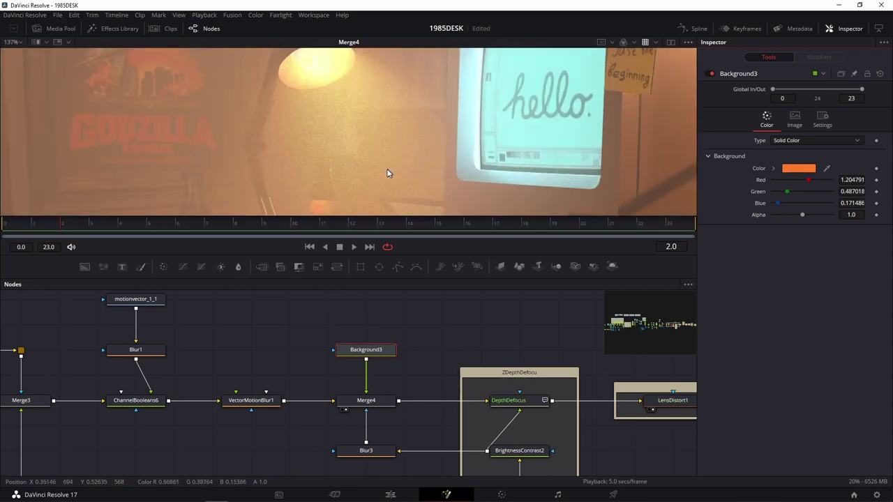
# Lower Merge4's Blend to a subtle 0.079
pyautogui.click(383, 404)
pyautogui.moveTo(810, 126); pyautogui.dragTo(779, 127)
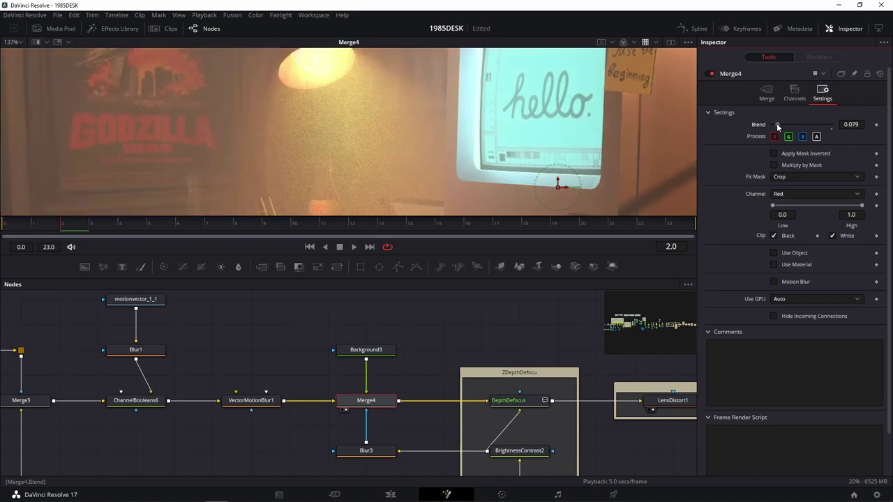
pyautogui.scroll(-3, 398, 69)
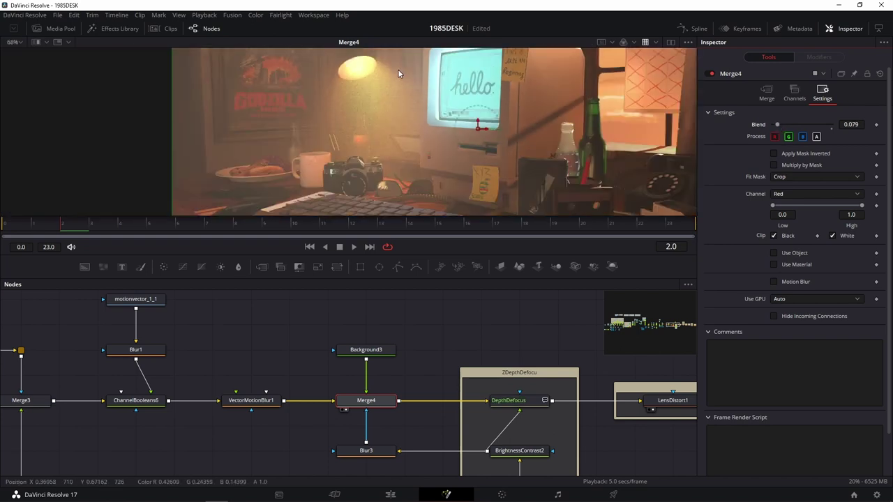
pyautogui.scroll(-3, 505, 105)
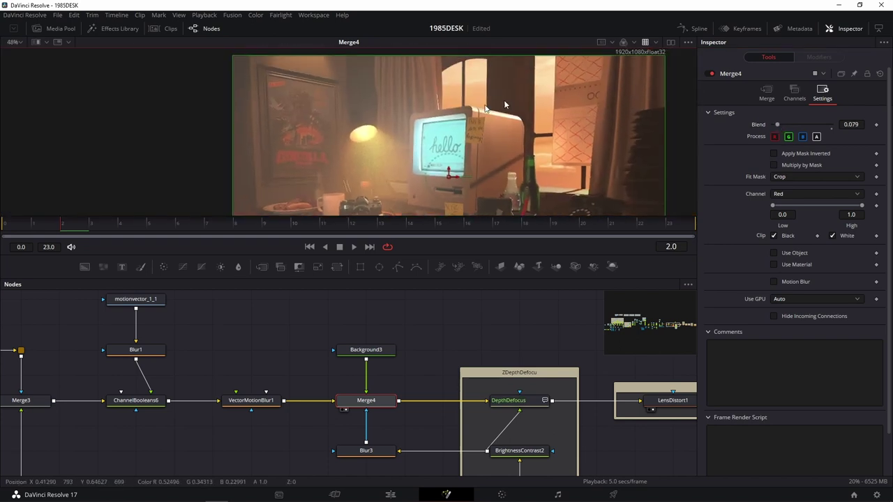
pyautogui.click(711, 73)
pyautogui.click(711, 73)
pyautogui.click(710, 74)
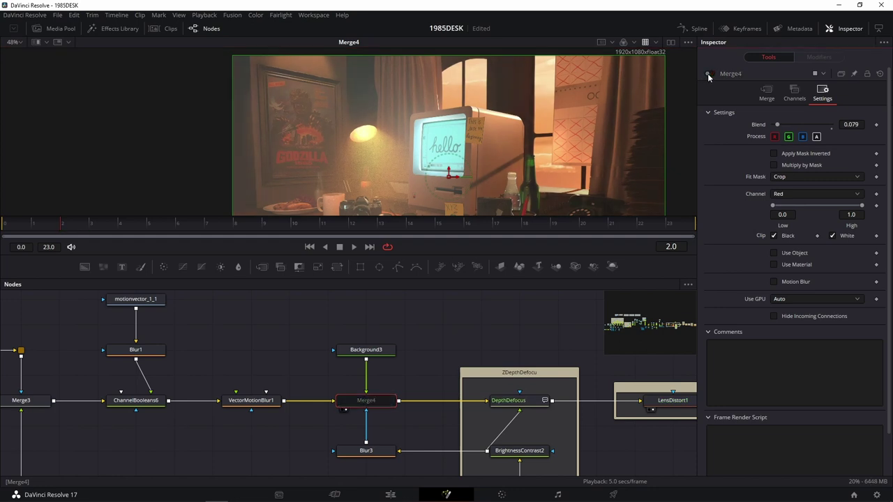
pyautogui.click(711, 74)
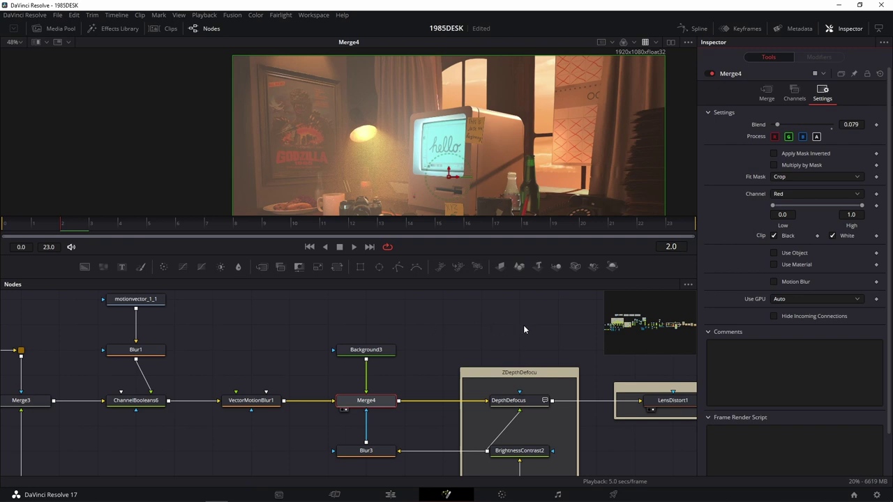
pyautogui.moveTo(523, 325); pyautogui.dragTo(251, 327)
pyautogui.moveTo(558, 392); pyautogui.dragTo(253, 414)
pyautogui.moveTo(451, 425); pyautogui.dragTo(108, 478)
pyautogui.moveTo(315, 324); pyautogui.dragTo(315, 334)
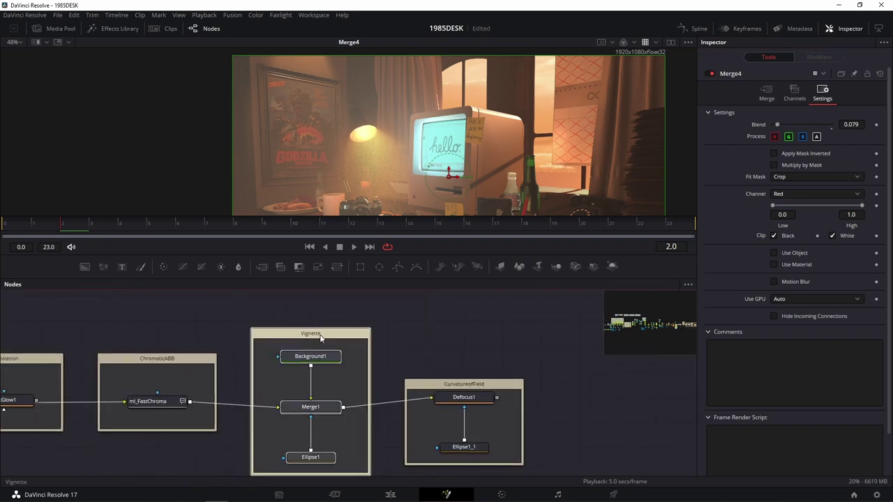
pyautogui.moveTo(384, 357); pyautogui.dragTo(697, 358)
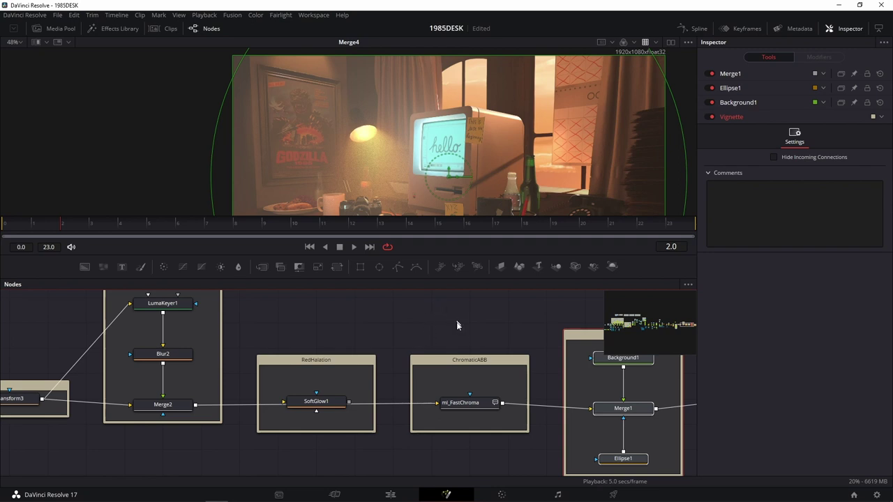
pyautogui.moveTo(457, 325); pyautogui.dragTo(187, 303)
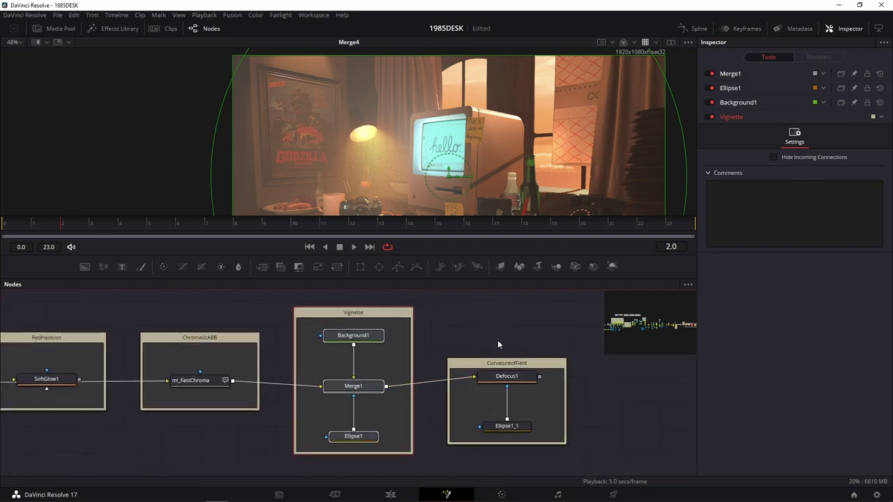
pyautogui.click(123, 491)
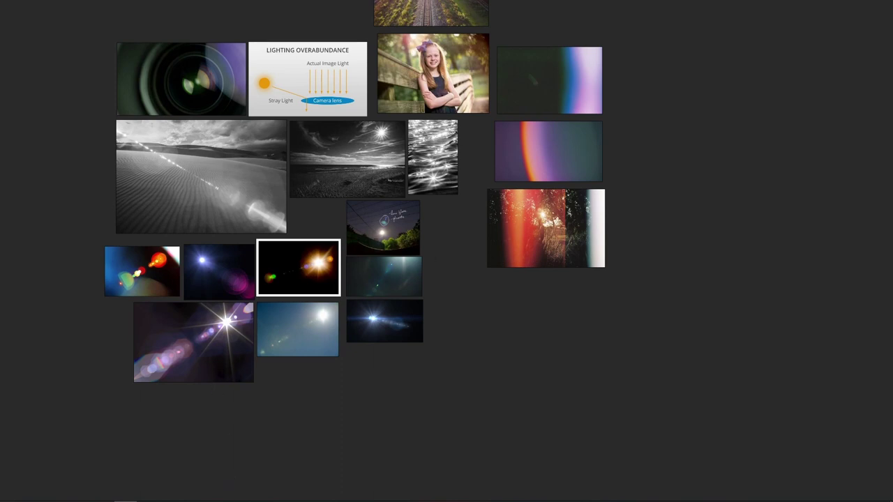
pyautogui.moveTo(223, 500)
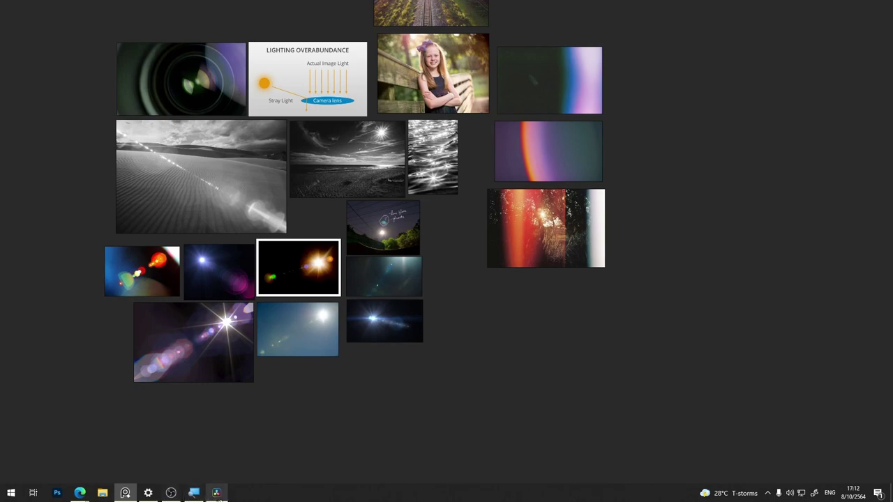
pyautogui.click(216, 493)
# Group Background3, Merge4 and Blur3 into a new Underlay
pyautogui.hscroll(-3, 327, 447)
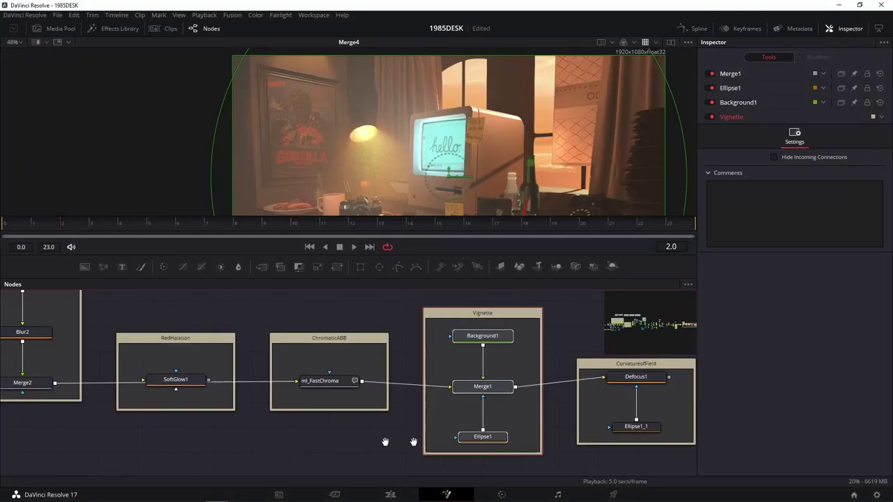
pyautogui.scroll(-3, 276, 417)
pyautogui.scroll(5, 279, 418)
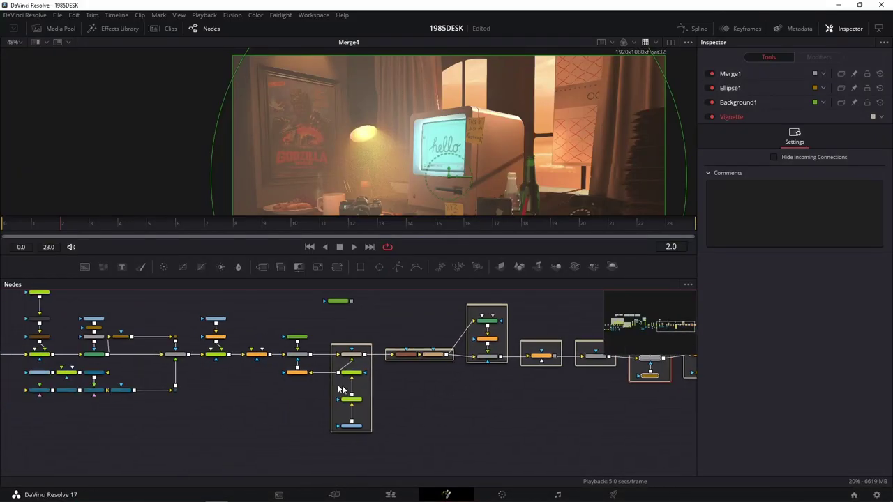
pyautogui.scroll(-2, 362, 367)
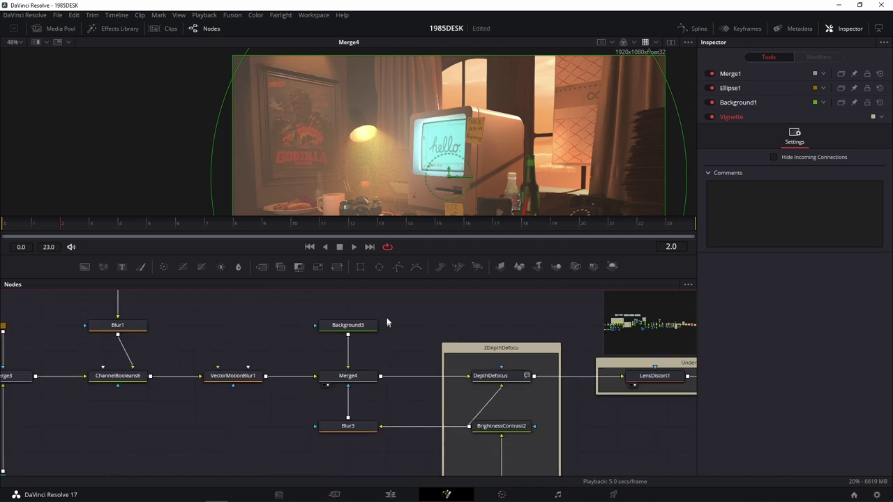
pyautogui.moveTo(394, 296); pyautogui.dragTo(309, 450)
pyautogui.hotkey('shift', 'space')
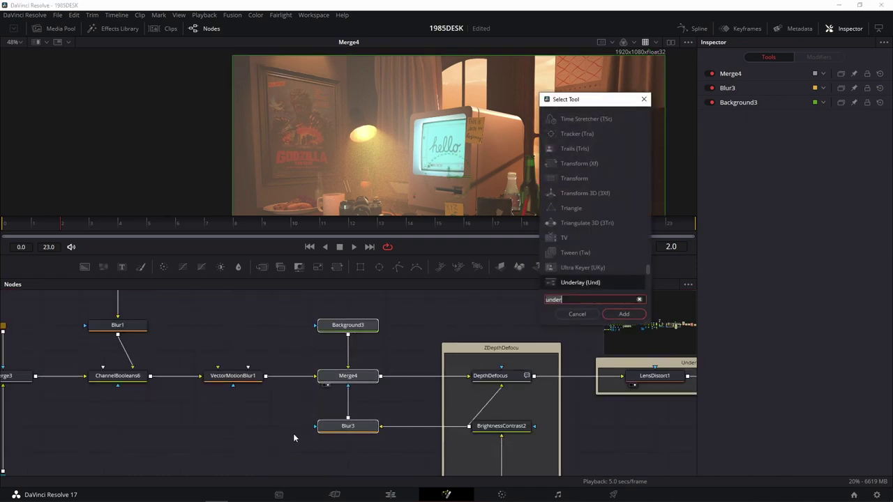
pyautogui.write('under')
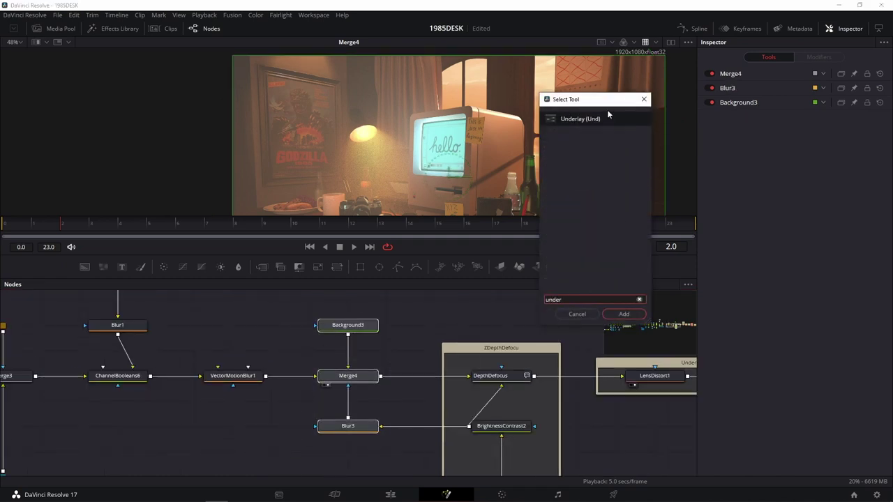
pyautogui.click(624, 314)
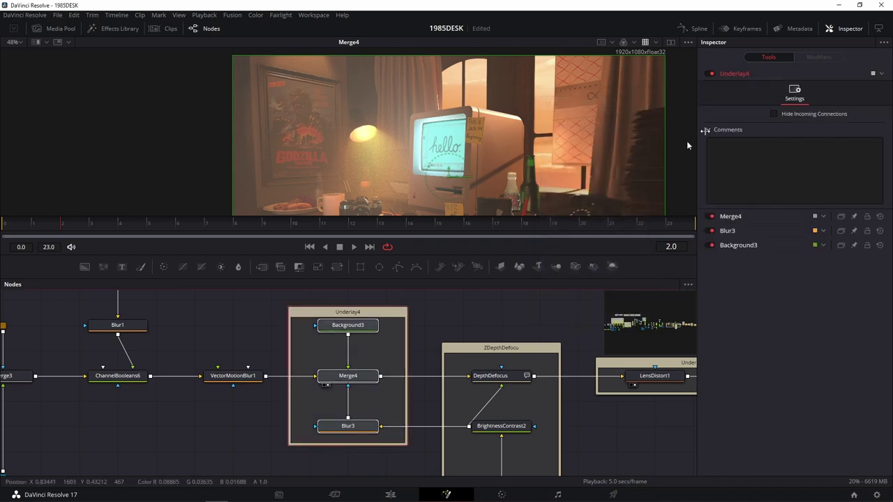
# Rename the underlay group to DepthHaze, leaving the inner node names unchanged
pyautogui.press('F2')
pyautogui.write('Depth Haze')
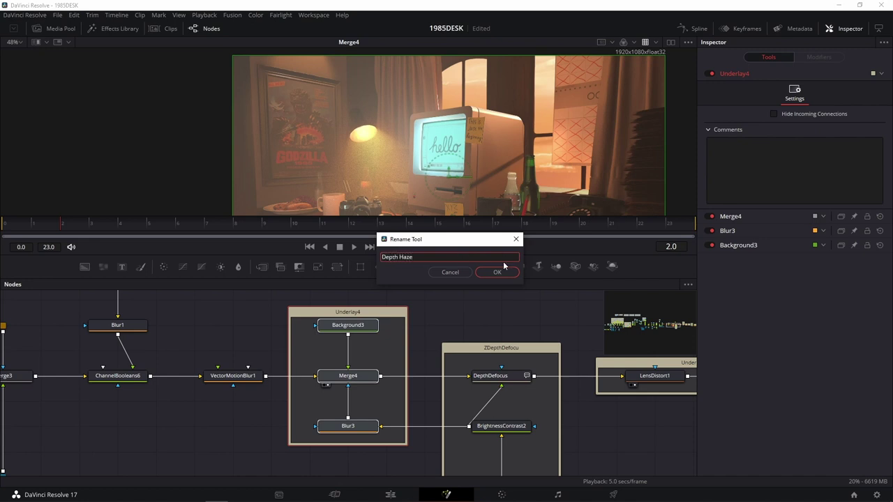
pyautogui.click(501, 272)
pyautogui.click(496, 273)
pyautogui.click(496, 272)
pyautogui.click(495, 273)
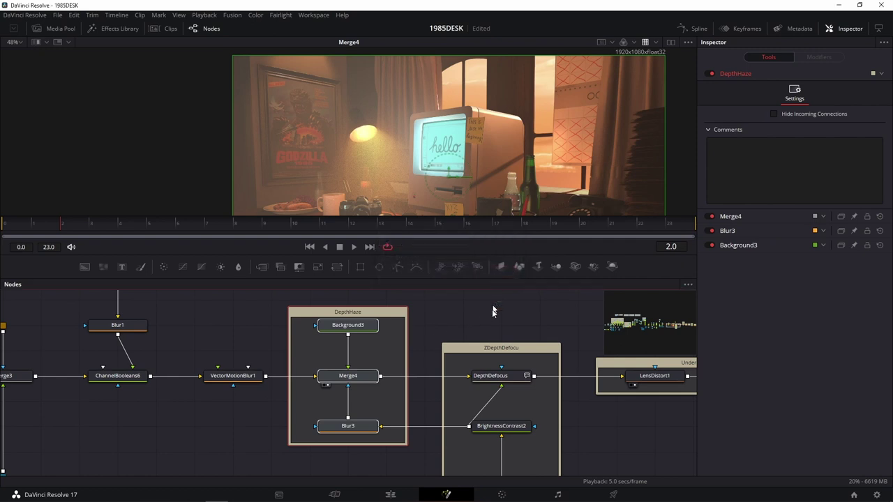
pyautogui.scroll(-5, 500, 317)
# Delete the unused Background2 node from the graph
pyautogui.scroll(3, 586, 384)
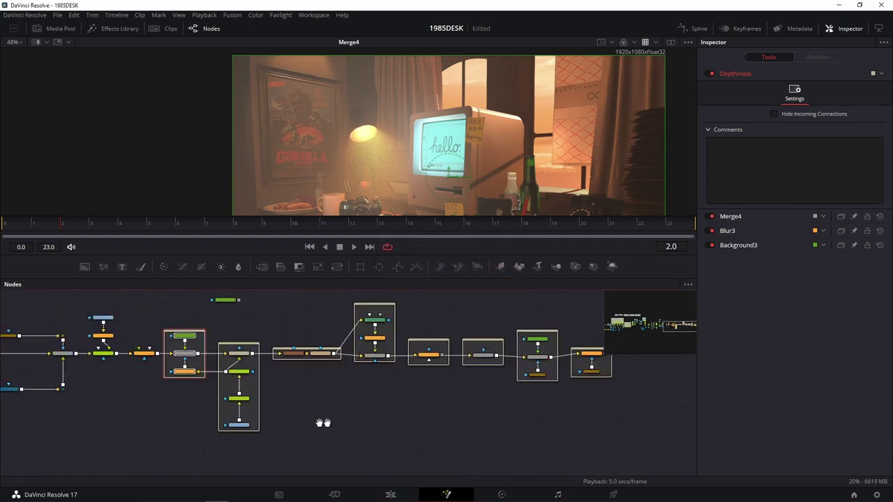
pyautogui.moveTo(487, 416); pyautogui.dragTo(600, 433)
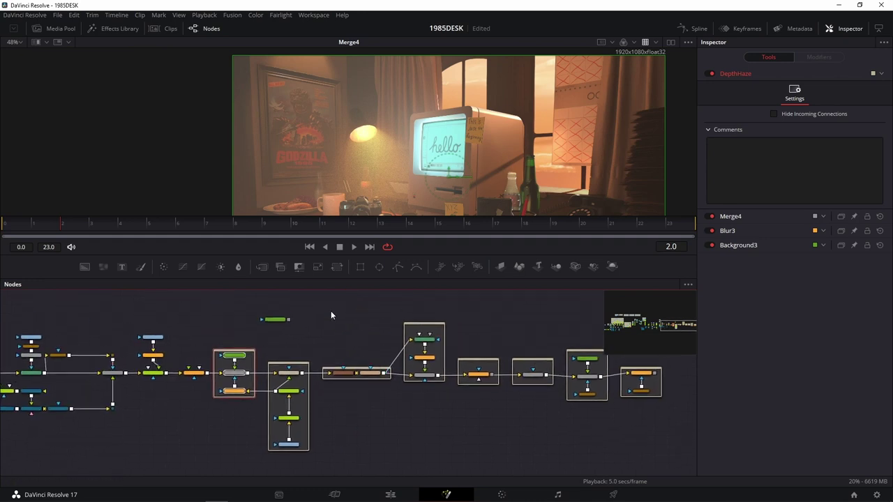
pyautogui.moveTo(331, 310); pyautogui.dragTo(265, 332)
pyautogui.press('Delete')
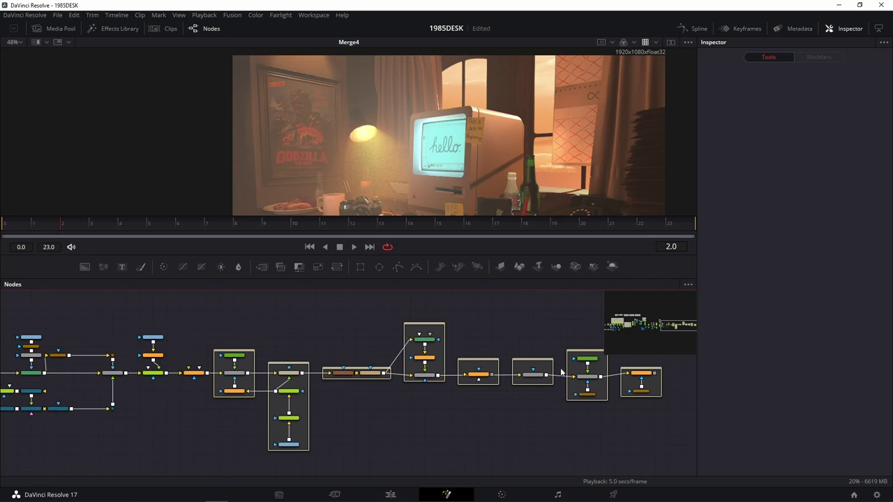
# View the SoftGlow1 output, then pan through the lens distortion, motion blur and haze nodes
pyautogui.scroll(3, 513, 421)
pyautogui.scroll(3, 514, 419)
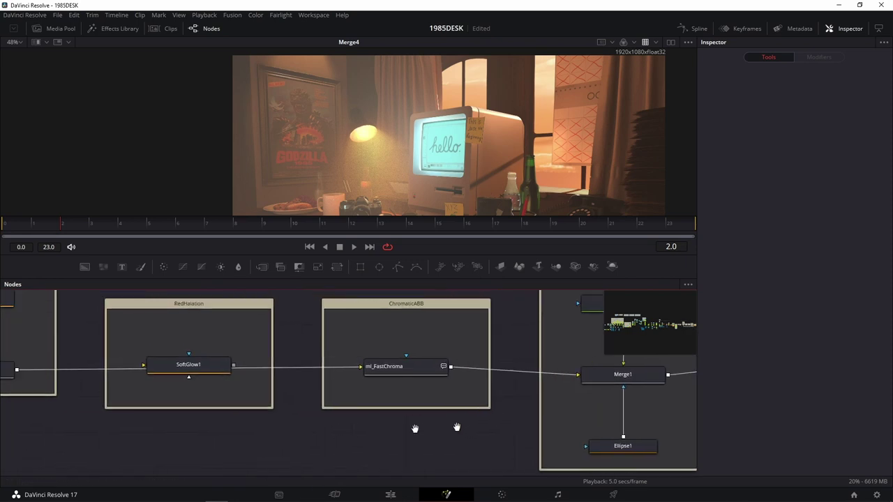
pyautogui.hscroll(-5, 465, 336)
pyautogui.moveTo(452, 372); pyautogui.dragTo(457, 166)
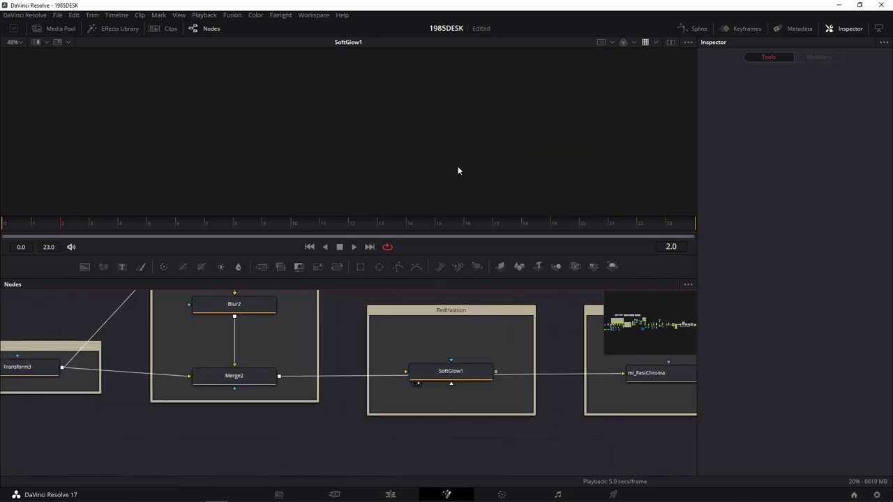
pyautogui.moveTo(344, 325); pyautogui.dragTo(535, 338)
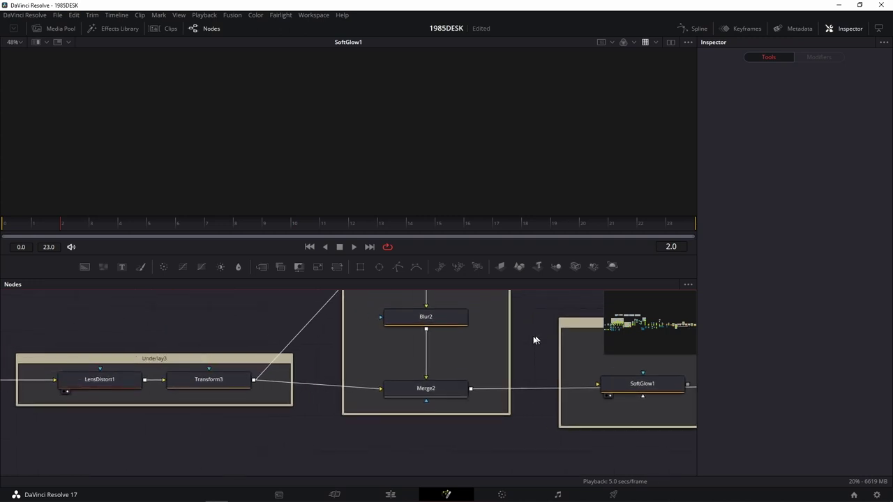
pyautogui.moveTo(276, 322); pyautogui.dragTo(522, 328)
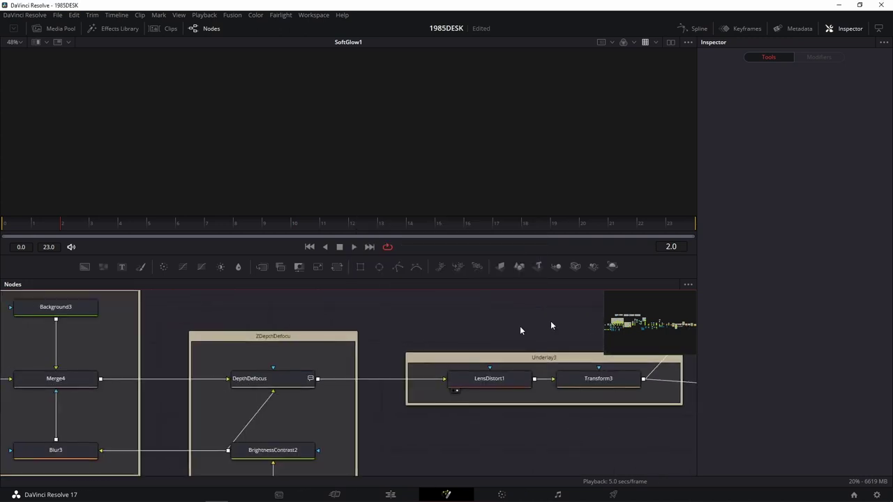
pyautogui.moveTo(413, 311); pyautogui.dragTo(639, 315)
pyautogui.moveTo(156, 341); pyautogui.dragTo(325, 345)
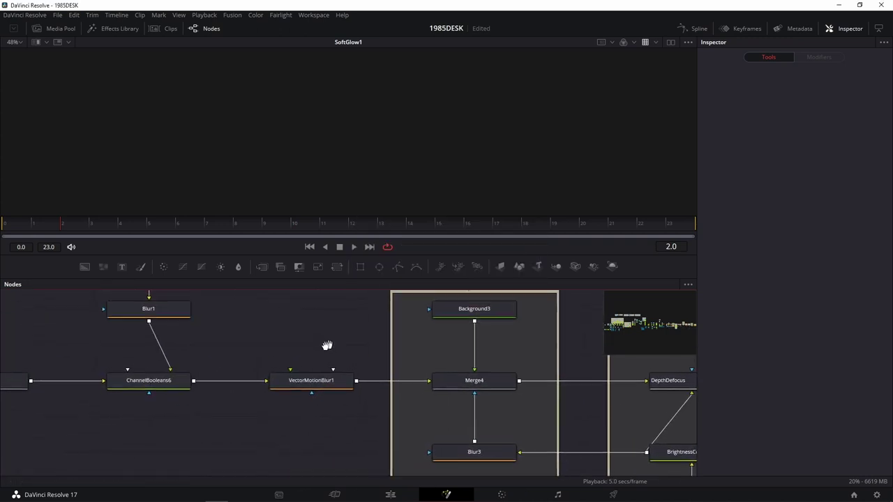
pyautogui.moveTo(556, 367); pyautogui.dragTo(273, 384)
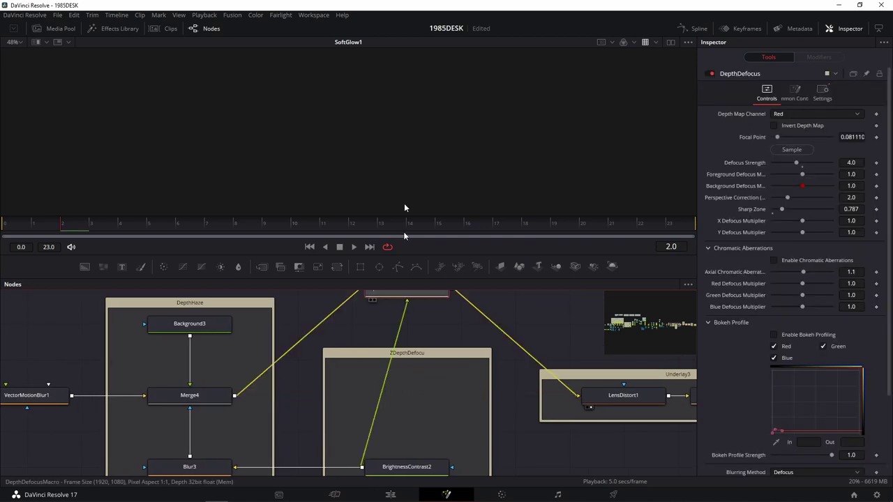
# View the DepthDefocus, LensDistort1 and Merge2 outputs, then show SoftGlow1's halation settings
pyautogui.moveTo(413, 396); pyautogui.dragTo(405, 205)
pyautogui.moveTo(652, 402)
pyautogui.mouseDown()
pyautogui.moveTo(436, 403)
pyautogui.moveTo(476, 153)
pyautogui.mouseUp()
pyautogui.moveTo(606, 433); pyautogui.dragTo(254, 479)
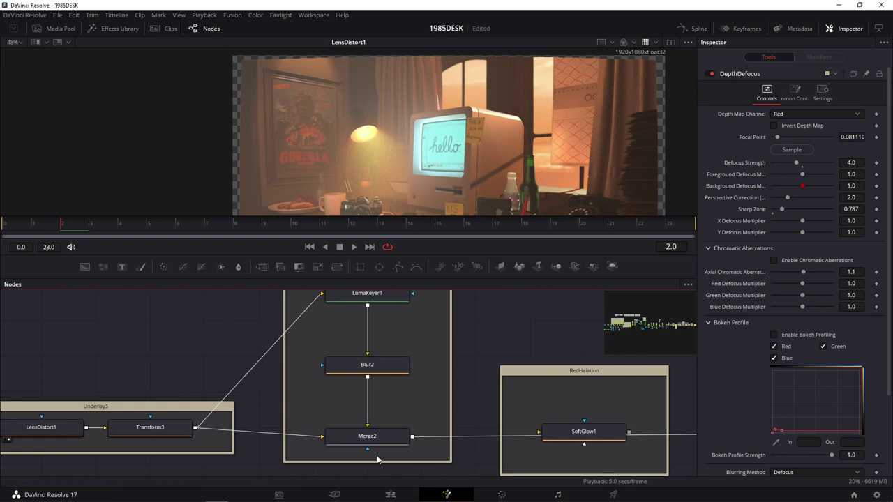
pyautogui.moveTo(369, 436); pyautogui.dragTo(447, 139)
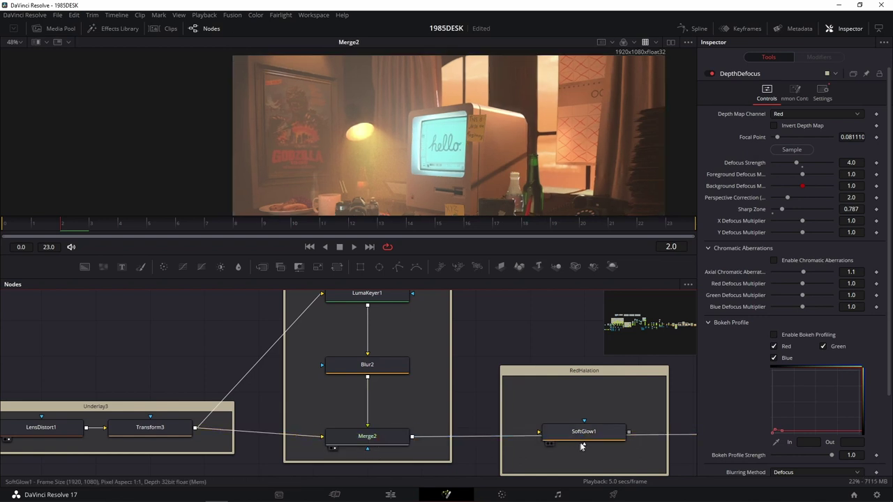
pyautogui.moveTo(581, 443)
pyautogui.mouseDown()
pyautogui.moveTo(599, 411)
pyautogui.moveTo(594, 439)
pyautogui.mouseUp()
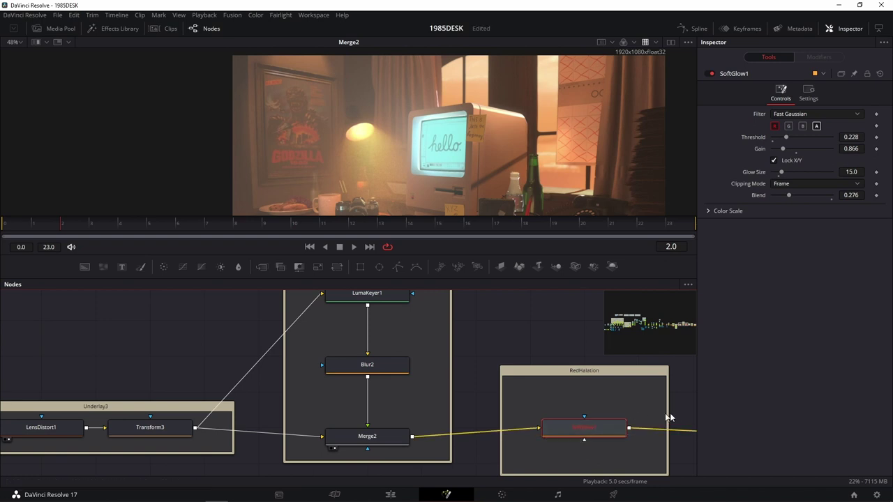
pyautogui.moveTo(593, 437); pyautogui.dragTo(530, 417)
pyautogui.press('1')
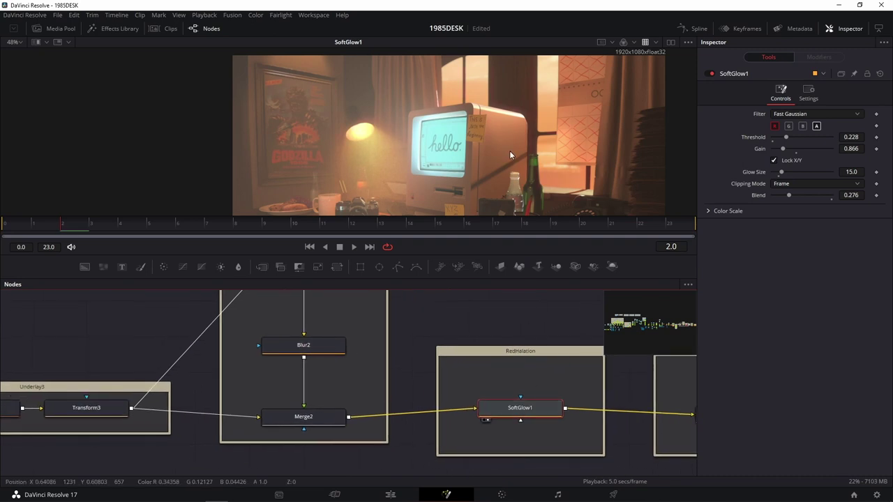
pyautogui.scroll(2, 517, 132)
pyautogui.scroll(-2, 489, 102)
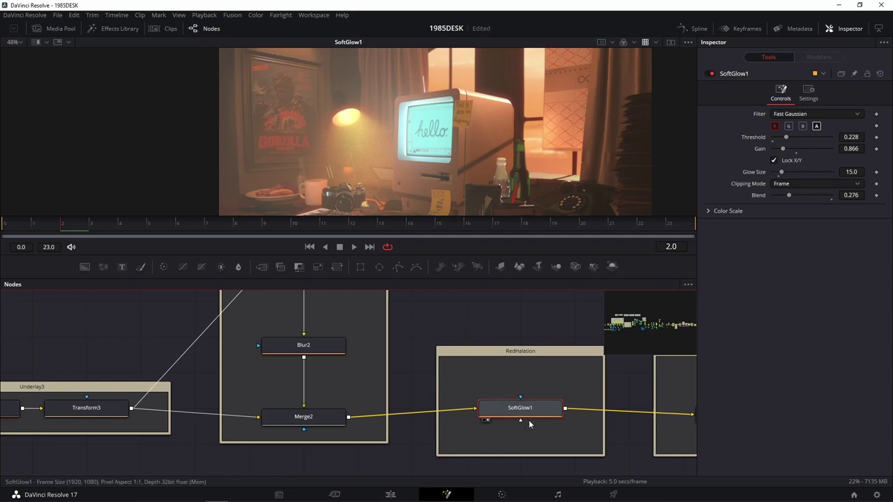
pyautogui.scroll(2, 443, 116)
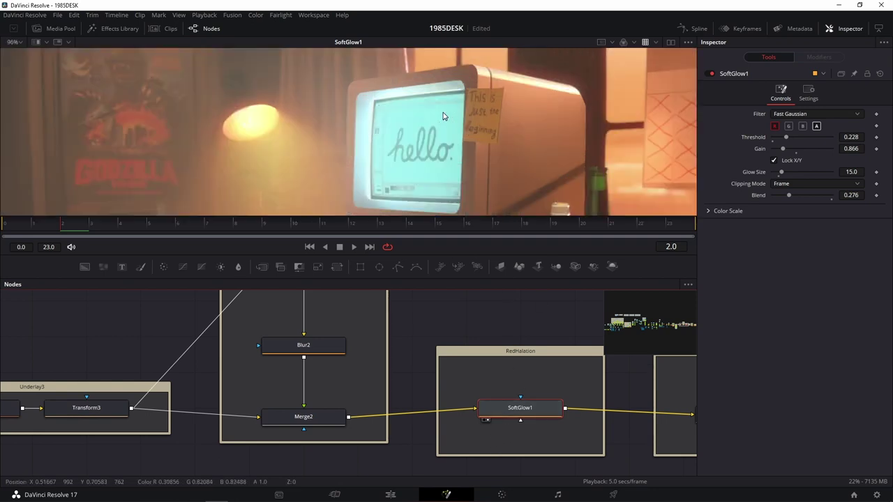
pyautogui.scroll(-2, 443, 116)
pyautogui.scroll(-2, 458, 115)
pyautogui.moveTo(618, 365); pyautogui.dragTo(98, 358)
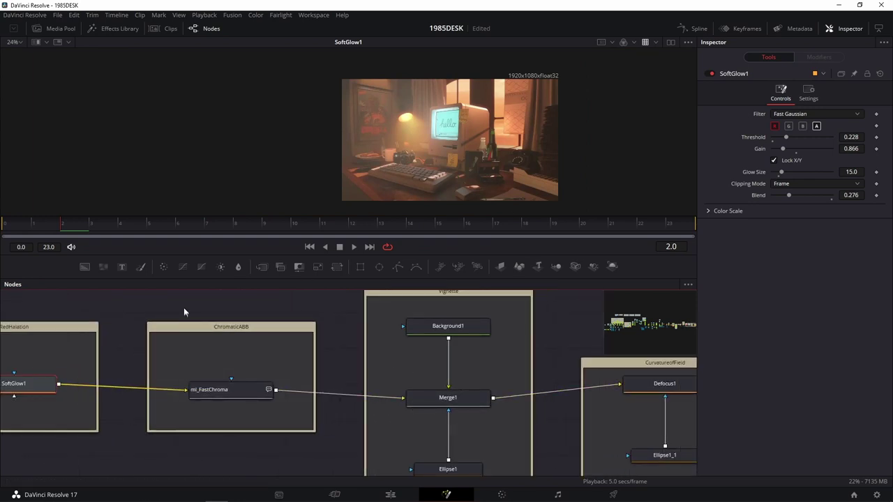
pyautogui.moveTo(183, 308); pyautogui.dragTo(595, 320)
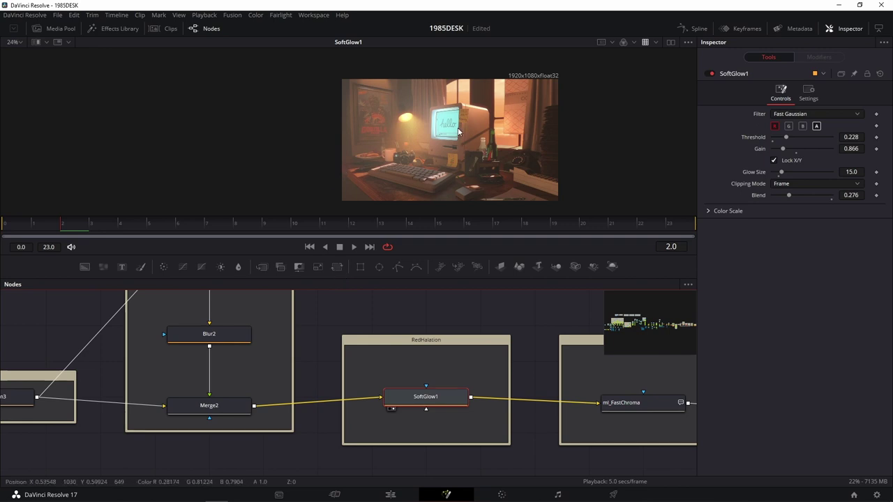
pyautogui.scroll(5, 457, 132)
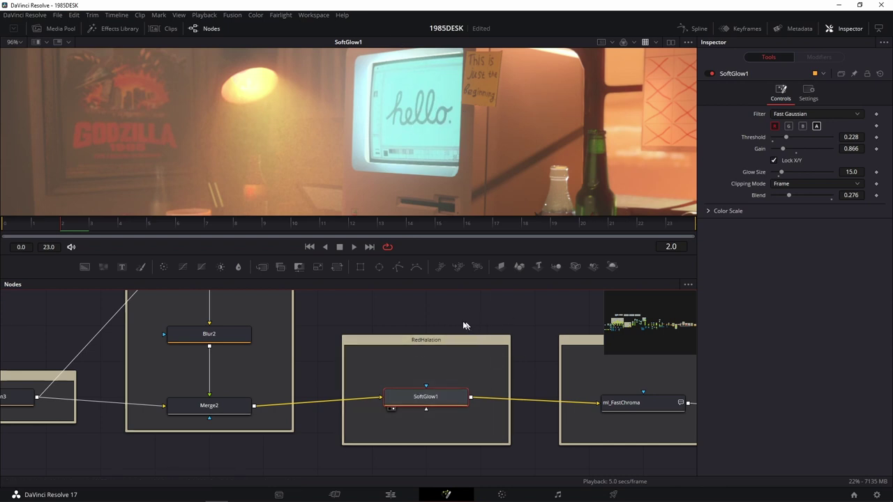
pyautogui.moveTo(398, 313); pyautogui.dragTo(691, 370)
pyautogui.moveTo(400, 335); pyautogui.dragTo(287, 424)
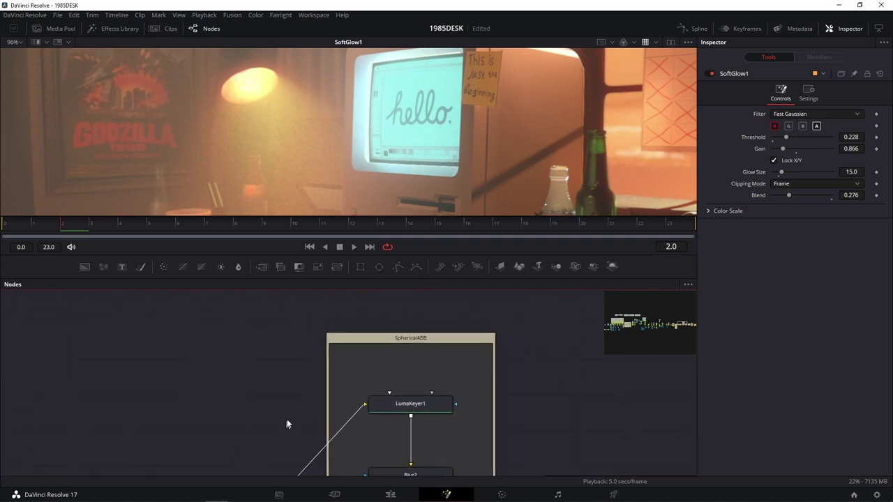
pyautogui.scroll(-3, 434, 415)
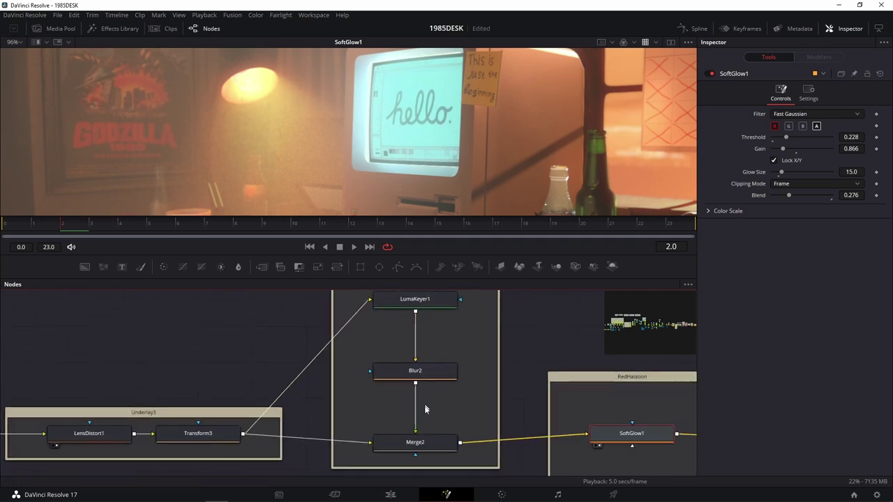
pyautogui.press('1')
pyautogui.moveTo(406, 449); pyautogui.dragTo(406, 440)
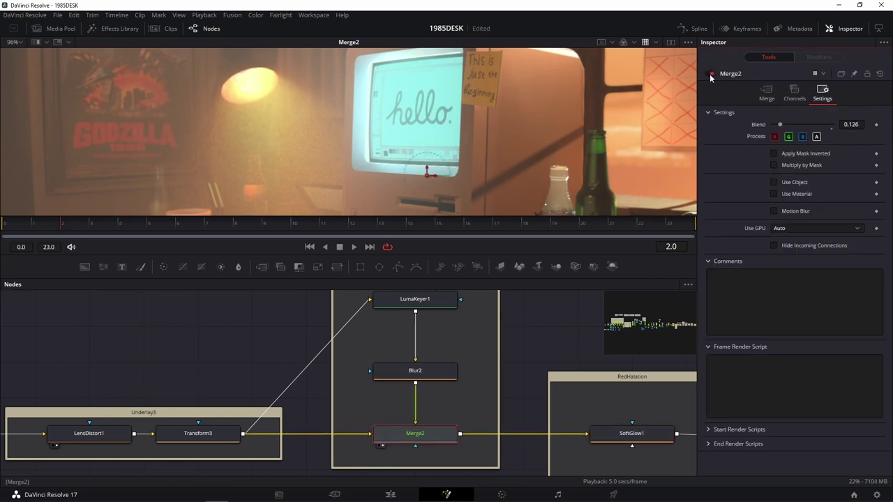
pyautogui.click(711, 75)
pyautogui.click(709, 74)
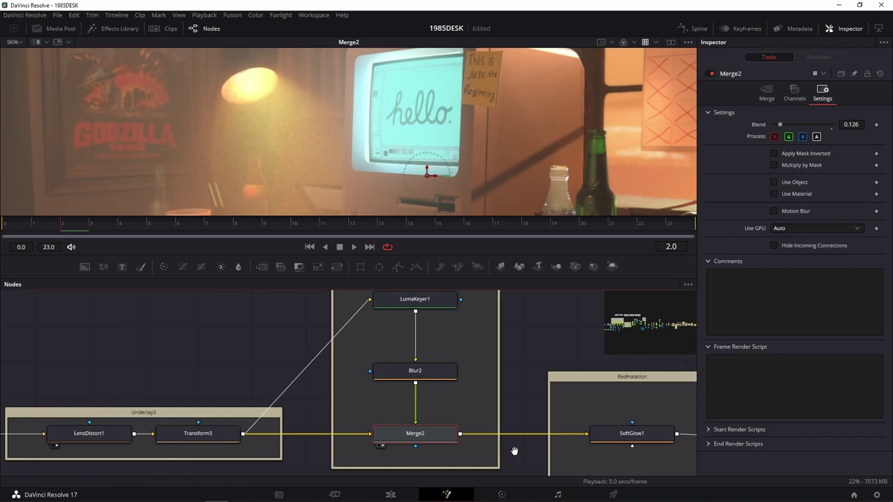
pyautogui.scroll(-3, 515, 451)
pyautogui.hscroll(2, 357, 439)
pyautogui.click(356, 439)
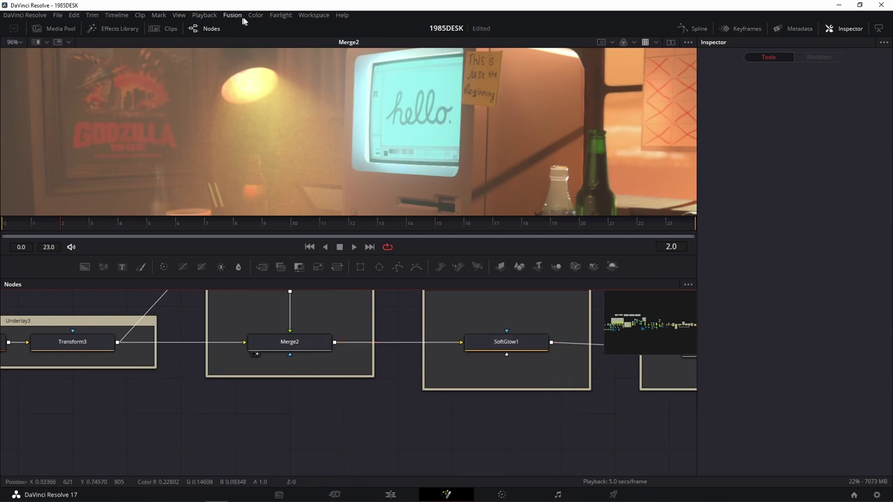
# Launch the Reactor package manager via Workspace > Scripts > Reactor > Open Reactor
pyautogui.click(313, 14)
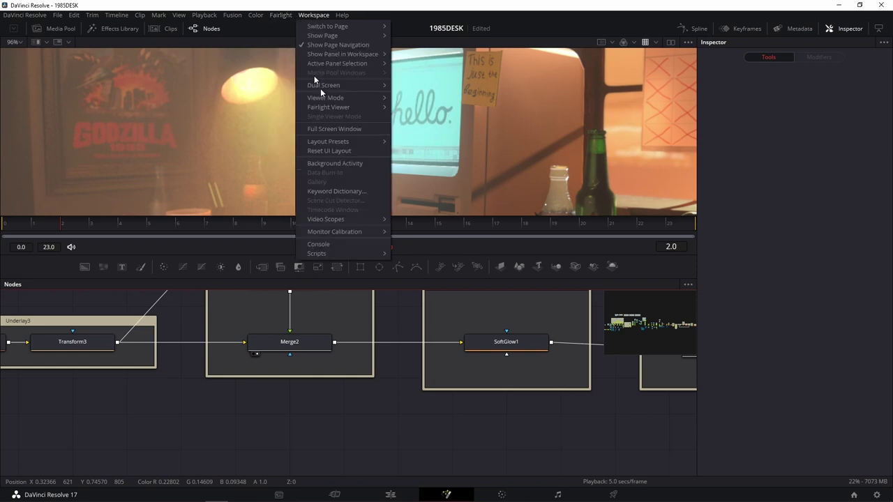
pyautogui.click(384, 412)
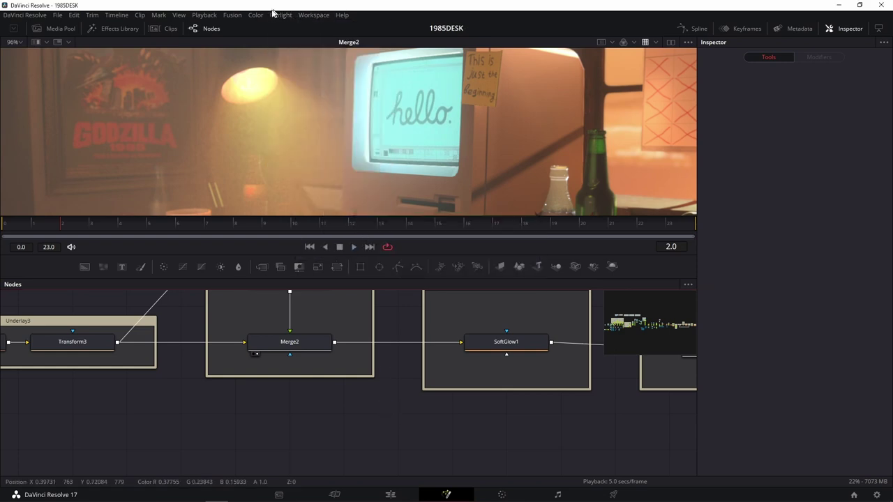
pyautogui.click(318, 15)
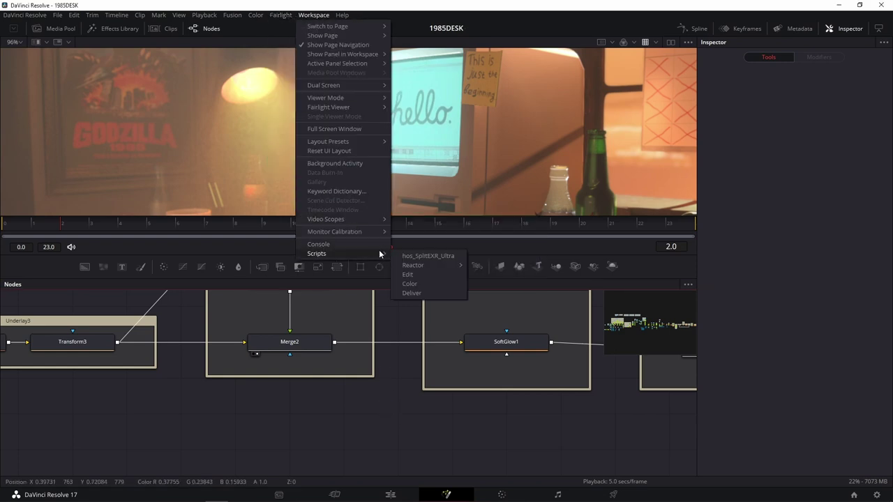
pyautogui.moveTo(380, 237)
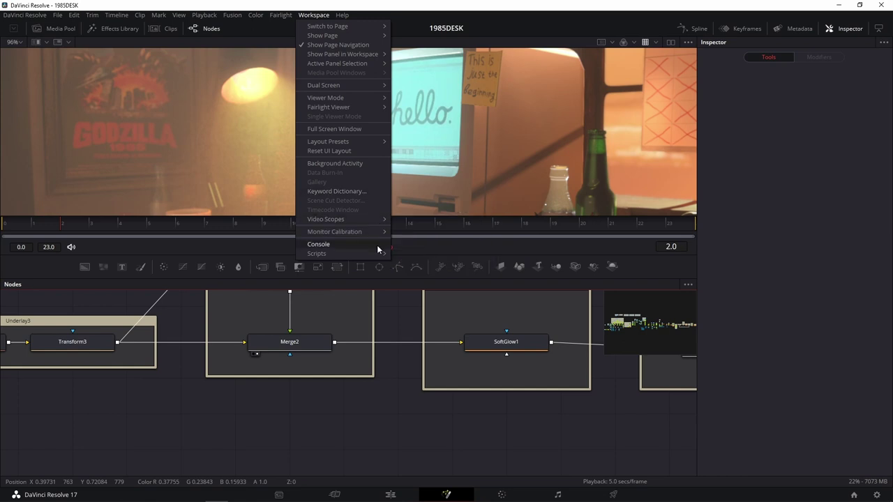
pyautogui.moveTo(374, 255)
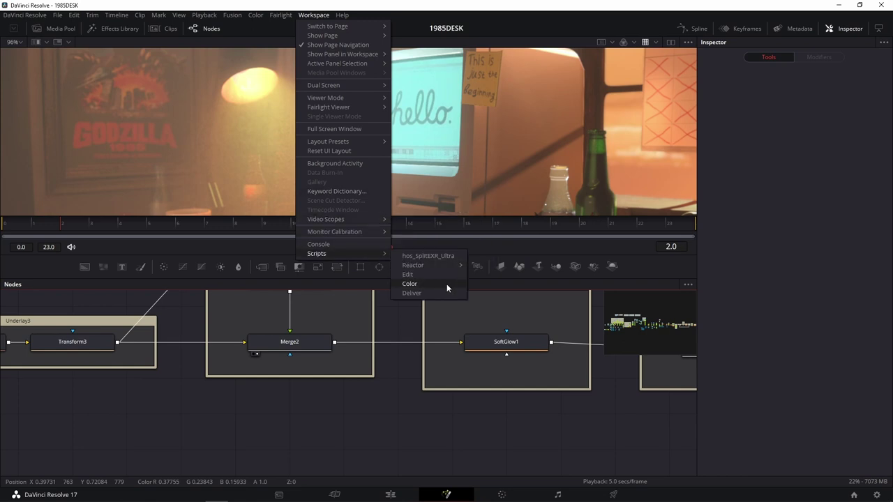
pyautogui.moveTo(439, 265)
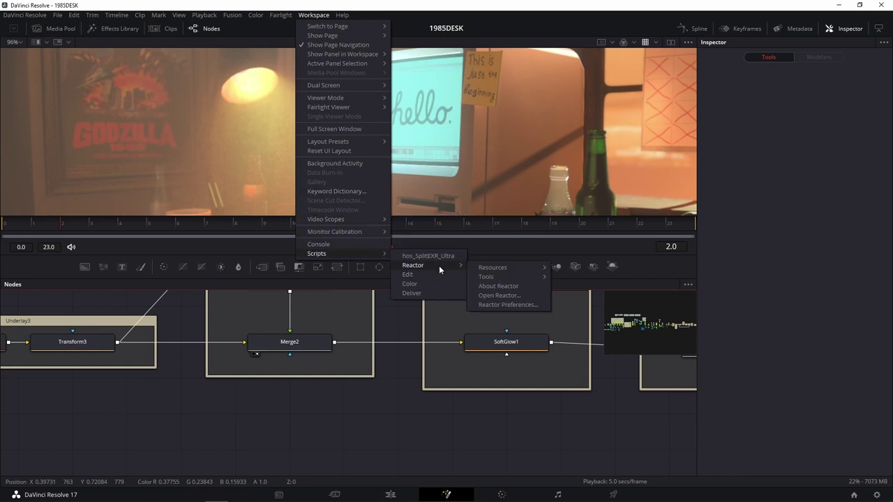
pyautogui.click(501, 296)
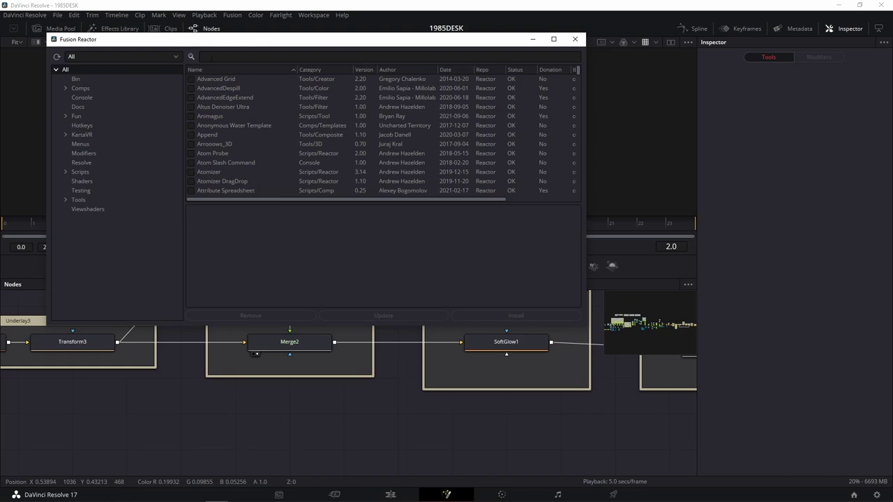
# Search Reactor for 'glow', install ExponentialGlow, then close Reactor and the install notice
pyautogui.click(229, 58)
pyautogui.write('exp')
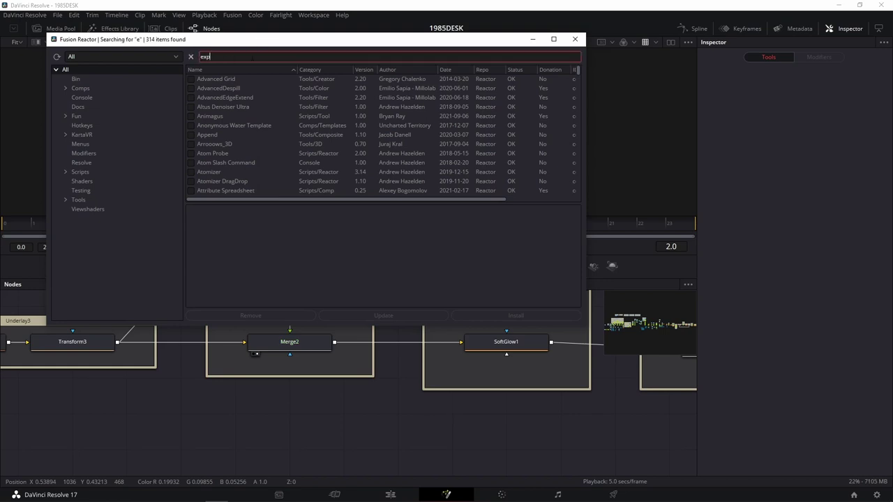
pyautogui.write('o')
pyautogui.write('s')
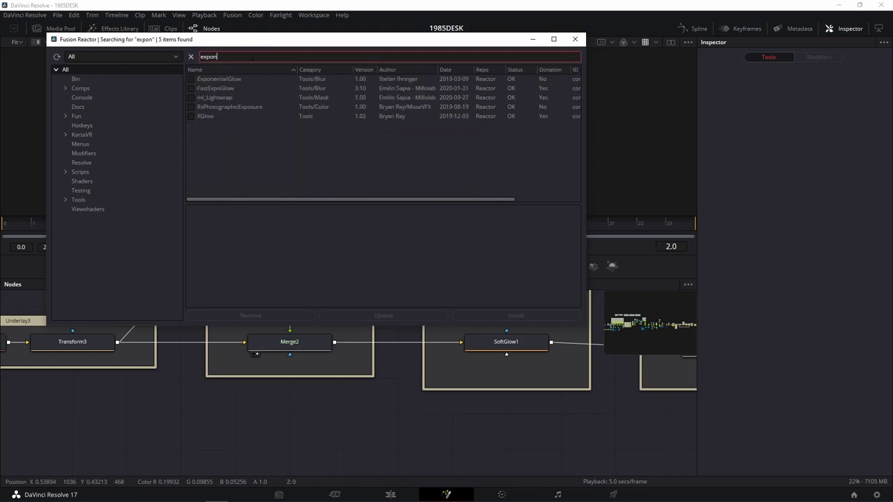
pyautogui.write('u')
pyautogui.press('BackSpace')
pyautogui.press('BackSpace')
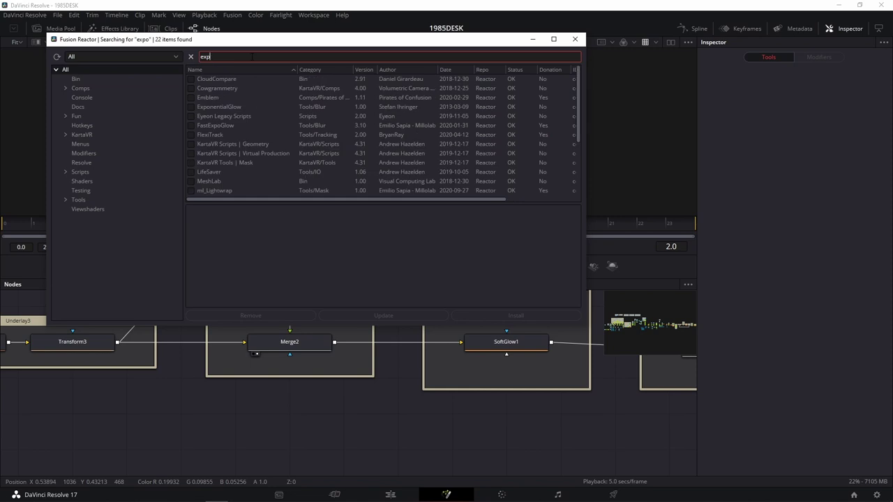
pyautogui.press('BackSpace')
pyautogui.press('BackSpace')
pyautogui.press('BackSpace')
pyautogui.write('glow')
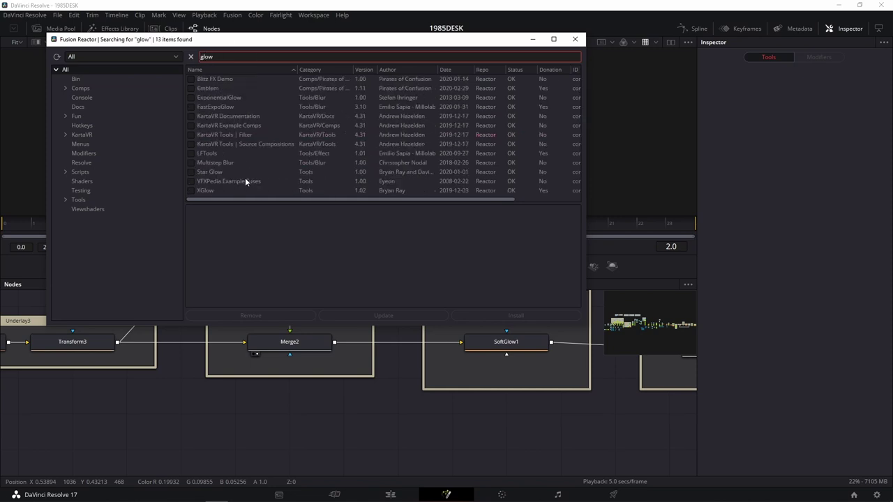
pyautogui.press('Return')
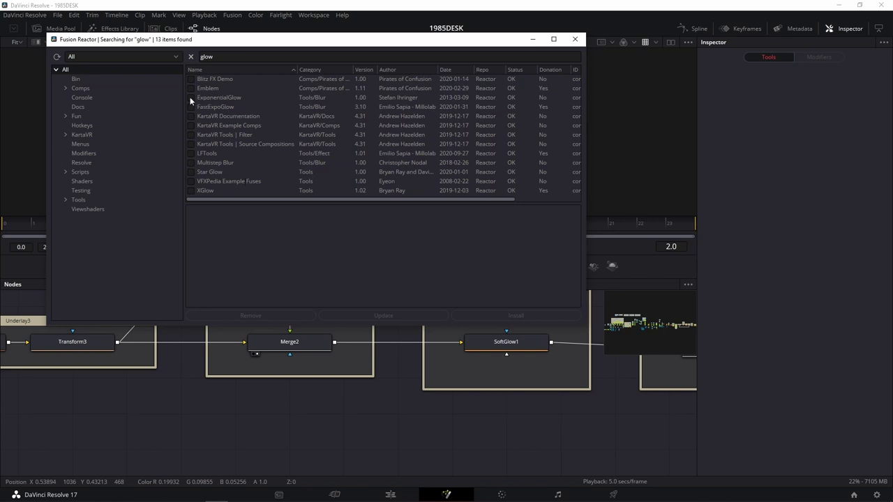
pyautogui.click(190, 97)
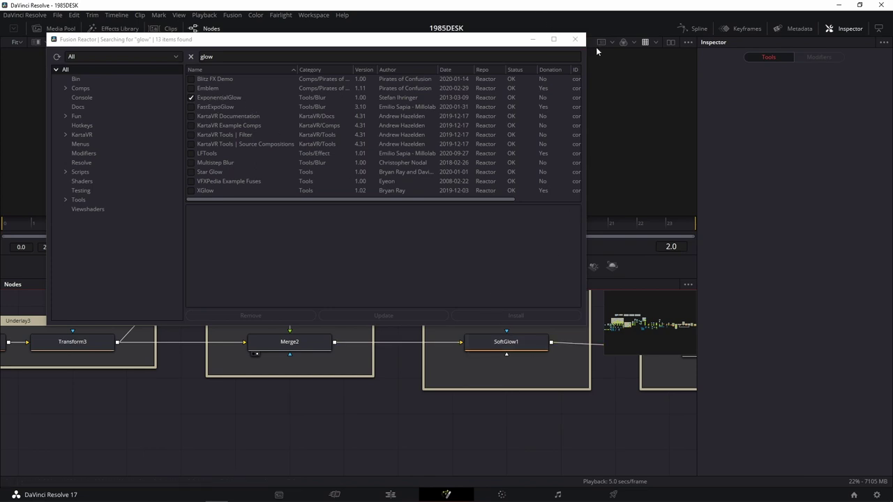
pyautogui.click(573, 41)
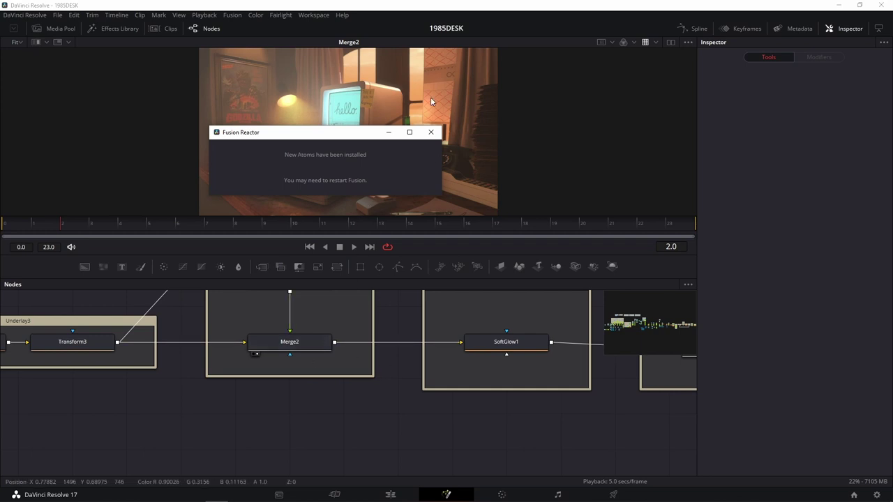
pyautogui.click(431, 132)
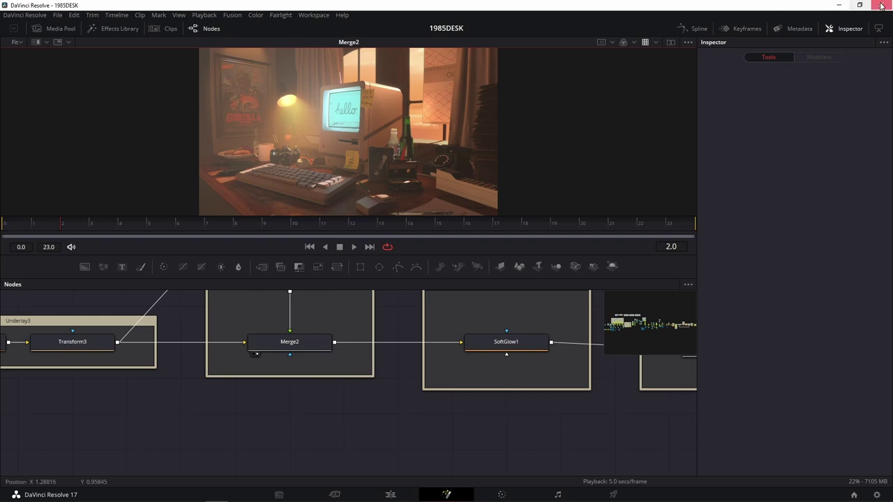
# Restart Resolve and reopen the 1985DESK project
pyautogui.click(881, 6)
pyautogui.press('super')
pyautogui.write('res')
pyautogui.press('Return')
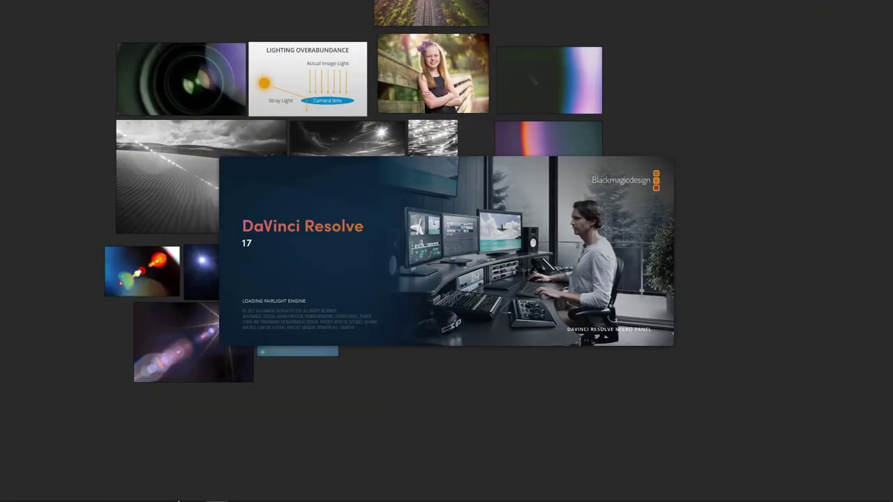
pyautogui.doubleClick(374, 172)
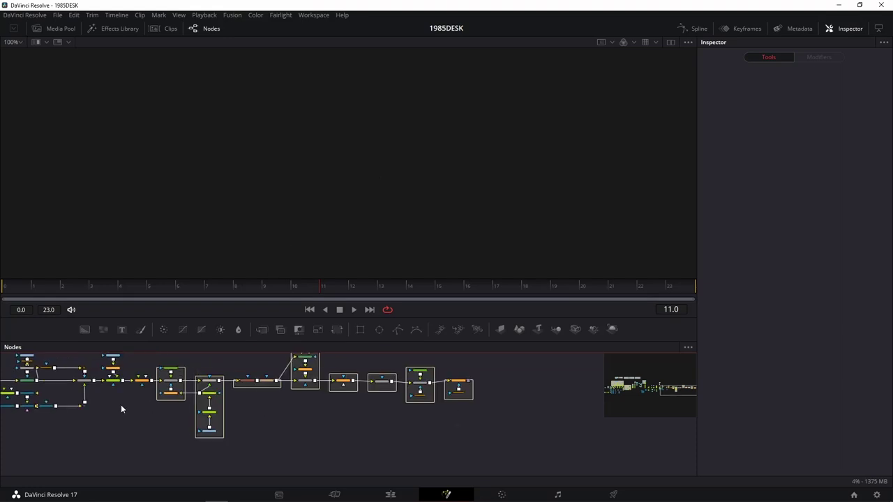
pyautogui.scroll(5, 121, 409)
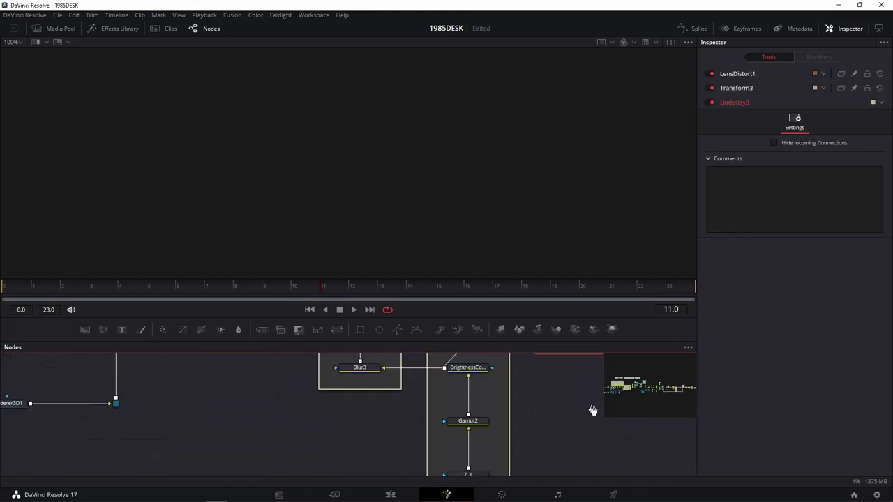
pyautogui.scroll(-3, 337, 438)
# Add an ExponentialGlow node to the comp using the 'expo' tool search
pyautogui.hotkey('shift', 'space')
pyautogui.write('expo')
pyautogui.press('Return')
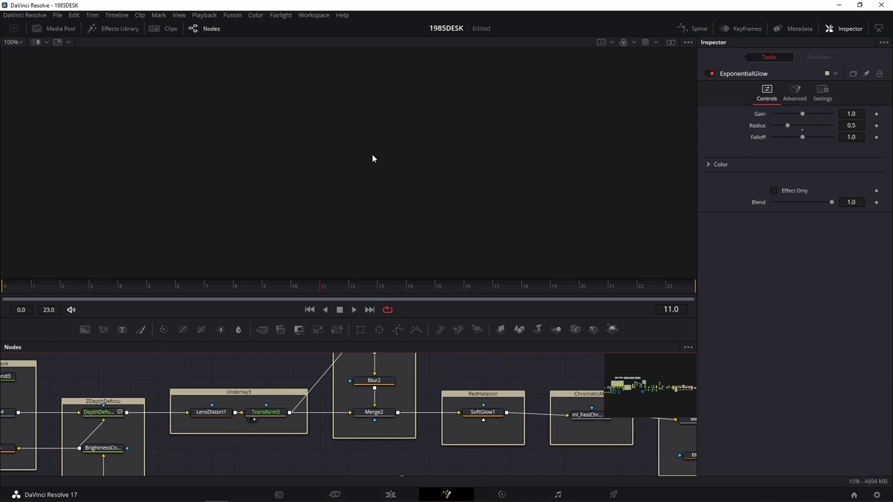
# Connect Transform3's output into the ExponentialGlow node
pyautogui.press('1')
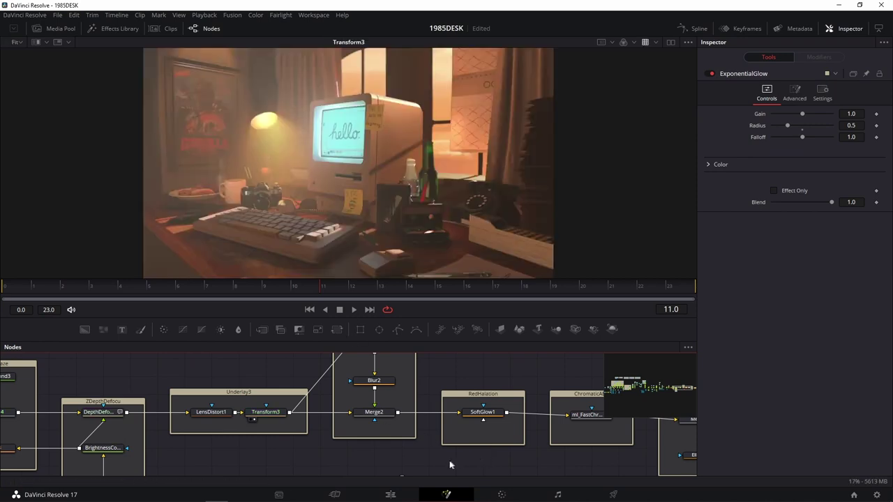
pyautogui.moveTo(435, 459); pyautogui.dragTo(365, 424)
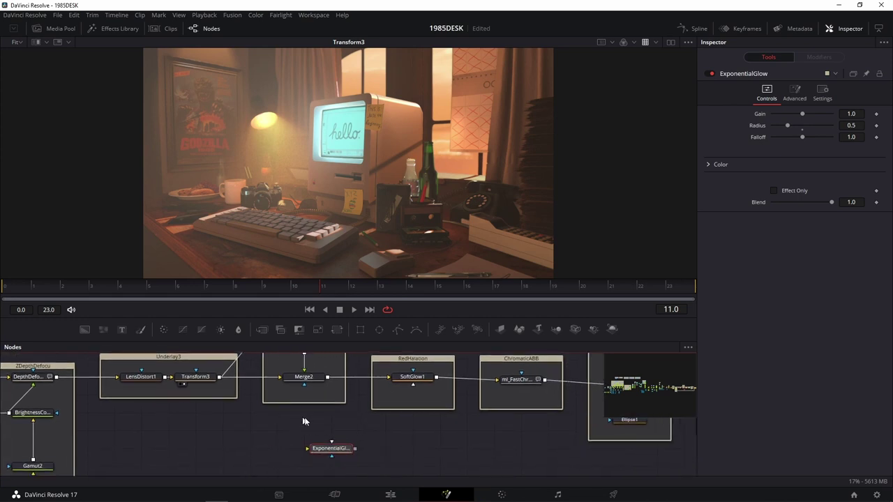
pyautogui.moveTo(304, 421); pyautogui.dragTo(343, 428)
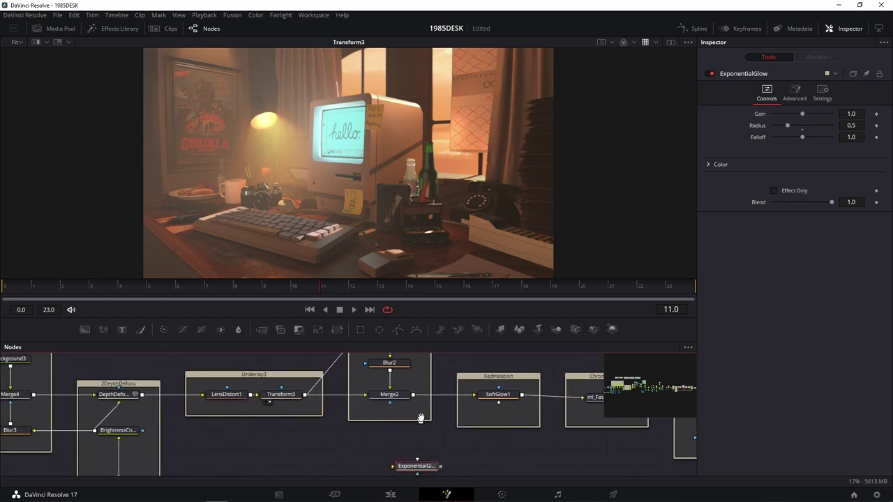
pyautogui.moveTo(375, 398); pyautogui.dragTo(421, 409)
pyautogui.moveTo(305, 380); pyautogui.dragTo(396, 451)
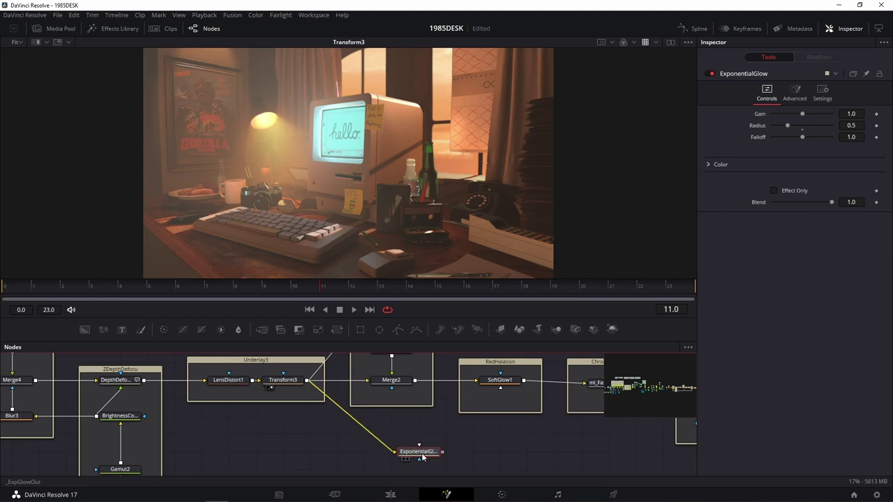
pyautogui.moveTo(417, 452); pyautogui.dragTo(390, 451)
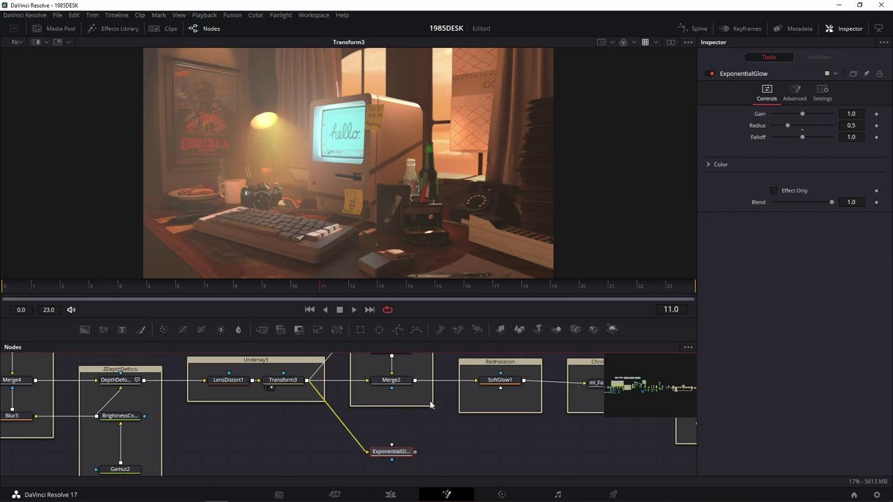
# Check the Blur2 and Merge2 outputs in the viewer
pyautogui.moveTo(375, 378)
pyautogui.mouseDown()
pyautogui.moveTo(415, 426)
pyautogui.moveTo(453, 236)
pyautogui.mouseUp()
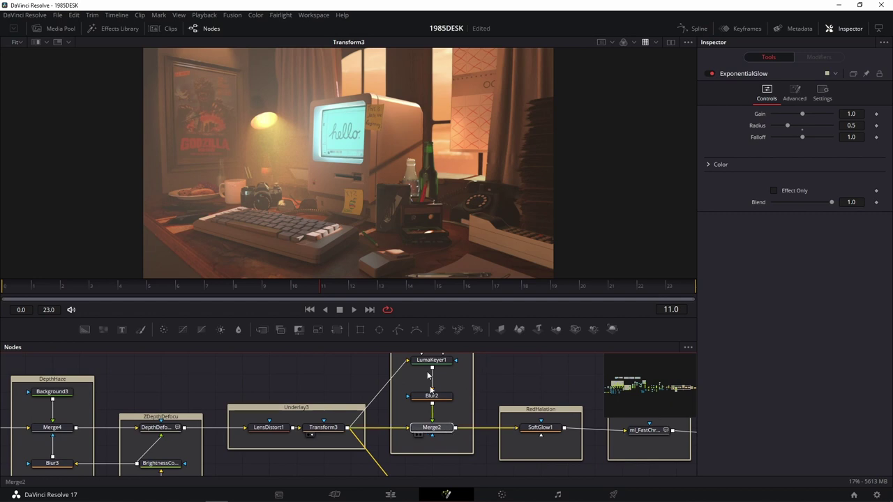
pyautogui.scroll(5, 377, 199)
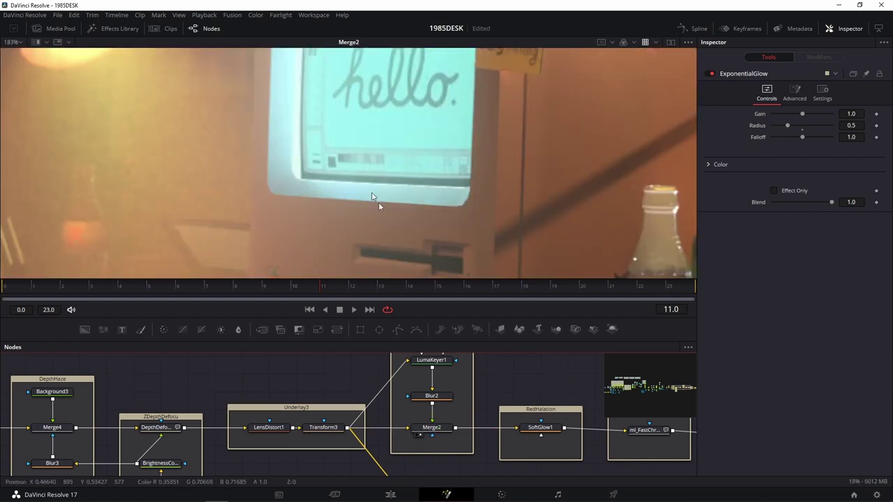
pyautogui.press('1')
pyautogui.scroll(-5, 422, 145)
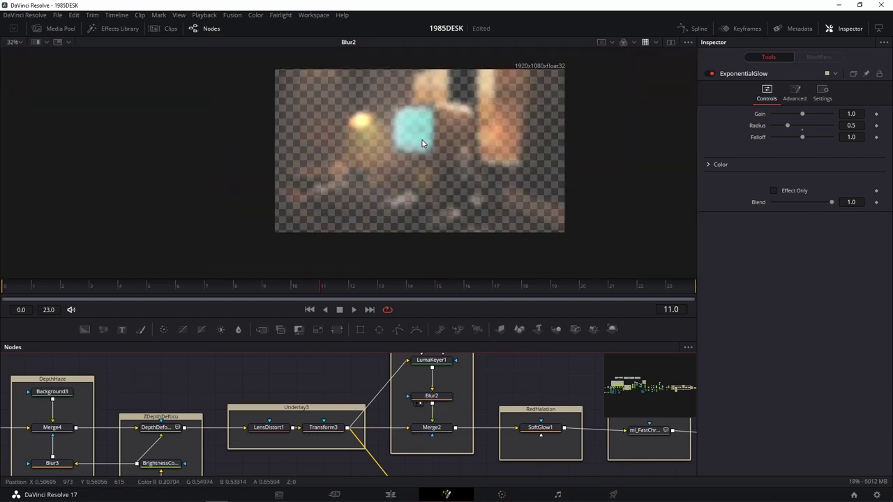
pyautogui.click(431, 427)
pyautogui.press('1')
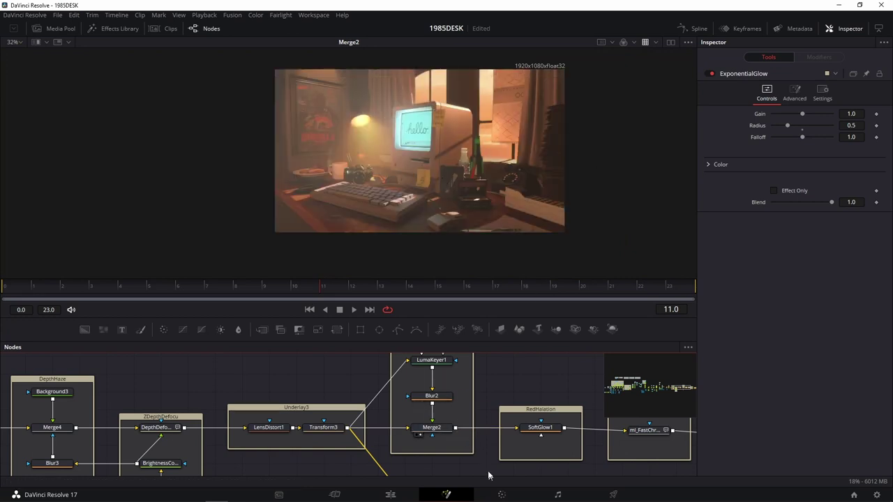
# View the ExponentialGlow bloom, fitting the full frame then returning to the monitor close-up
pyautogui.moveTo(487, 471)
pyautogui.mouseDown()
pyautogui.moveTo(449, 395)
pyautogui.moveTo(433, 394)
pyautogui.mouseUp()
pyautogui.scroll(4, 414, 131)
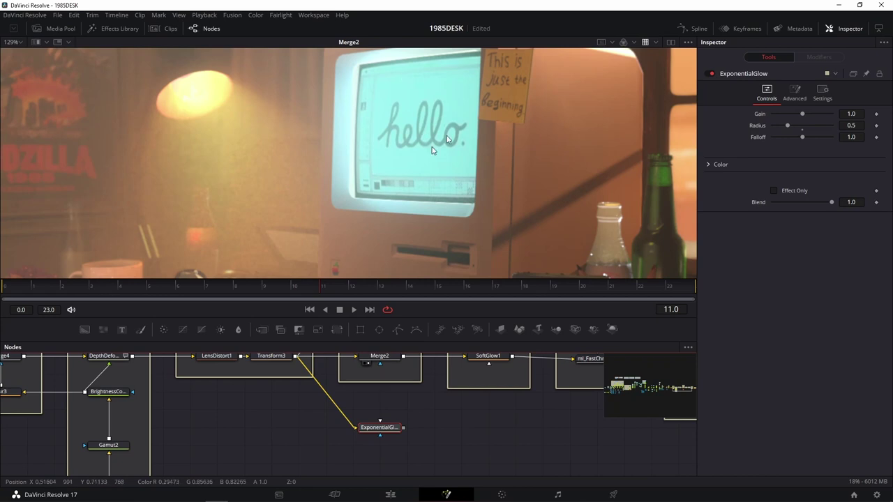
pyautogui.scroll(1, 385, 427)
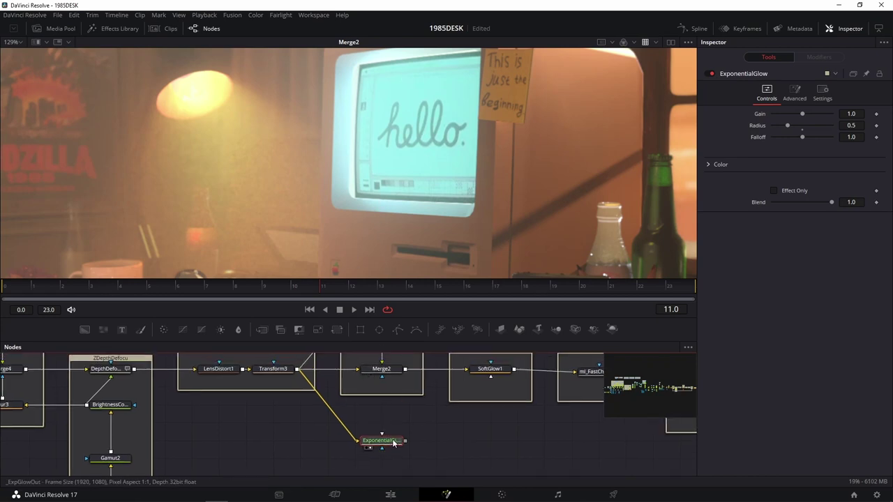
pyautogui.press('1')
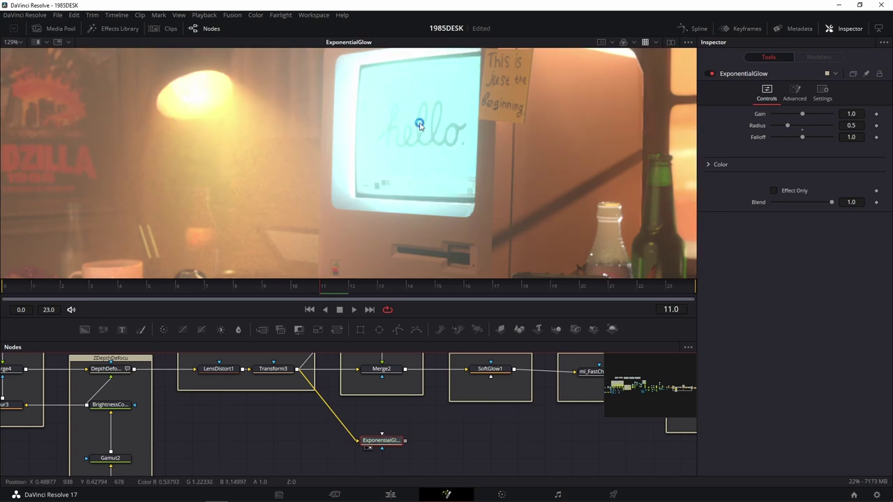
pyautogui.hotkey('ctrl', 'f')
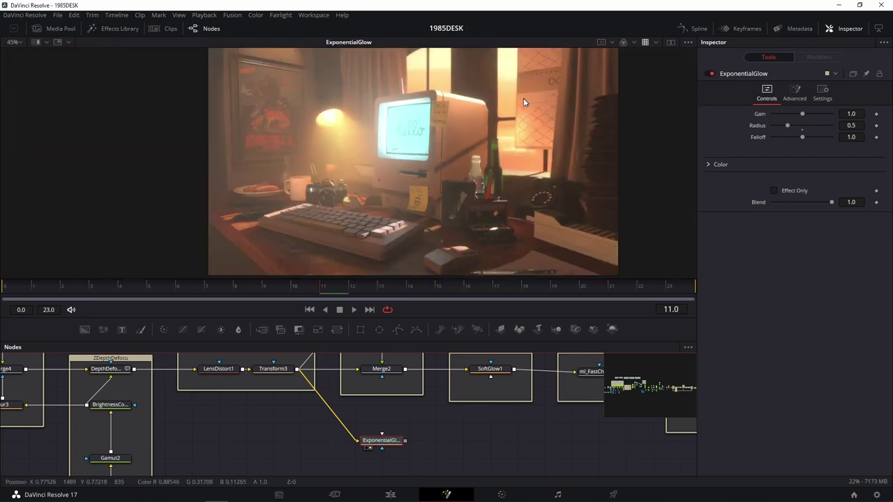
pyautogui.hotkey('ctrl', 'f')
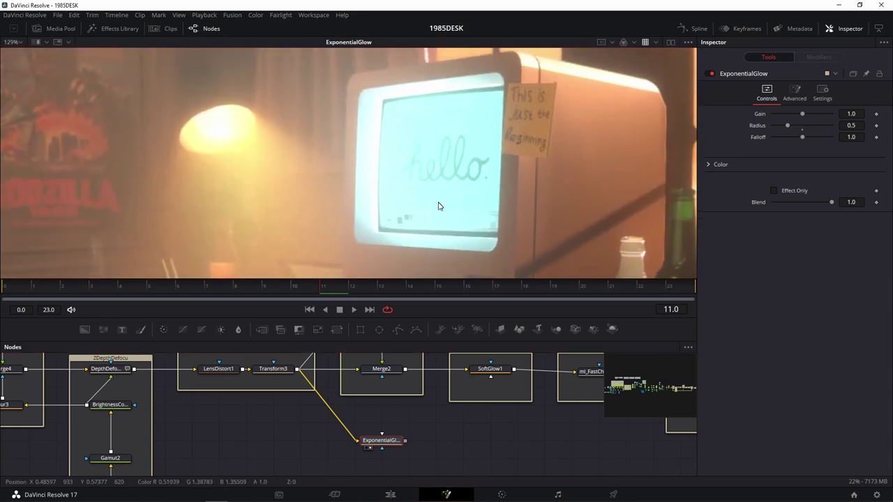
# Turn on Effect Only for ExponentialGlow and drag its Radius from 0.5 down to 0.14
pyautogui.click(774, 190)
pyautogui.hotkey('ctrl', 'f')
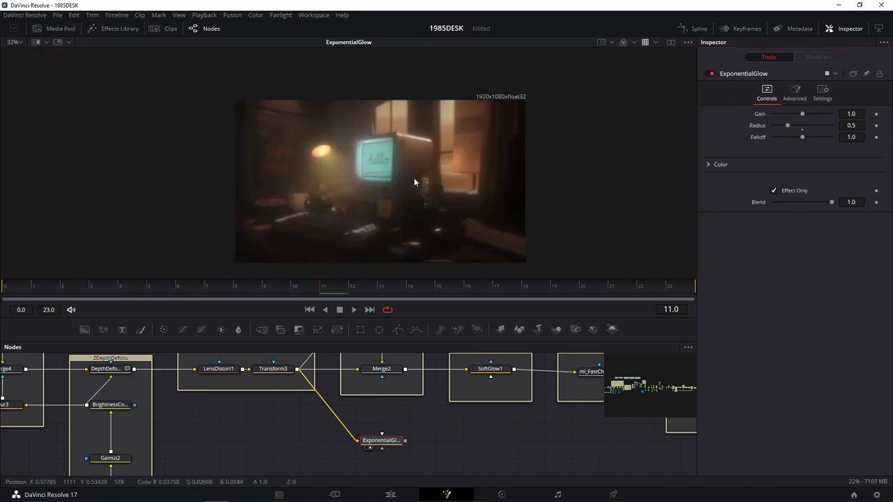
pyautogui.scroll(2, 411, 176)
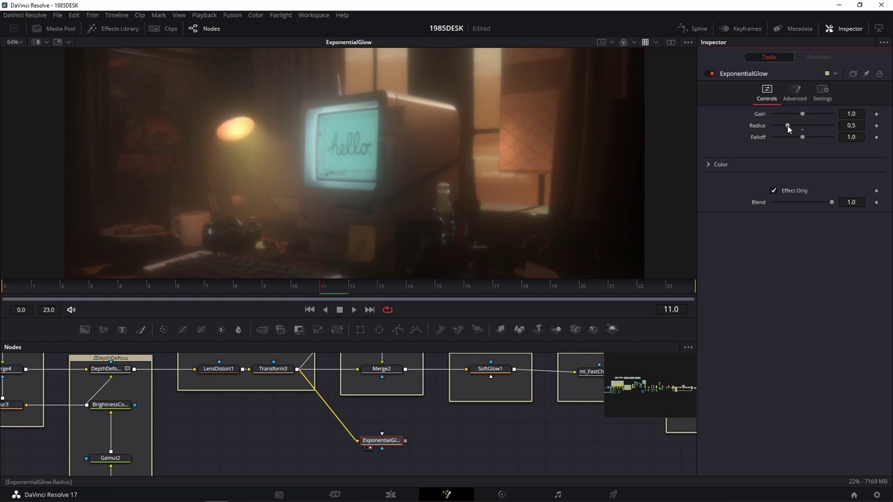
pyautogui.moveTo(787, 124); pyautogui.dragTo(776, 124)
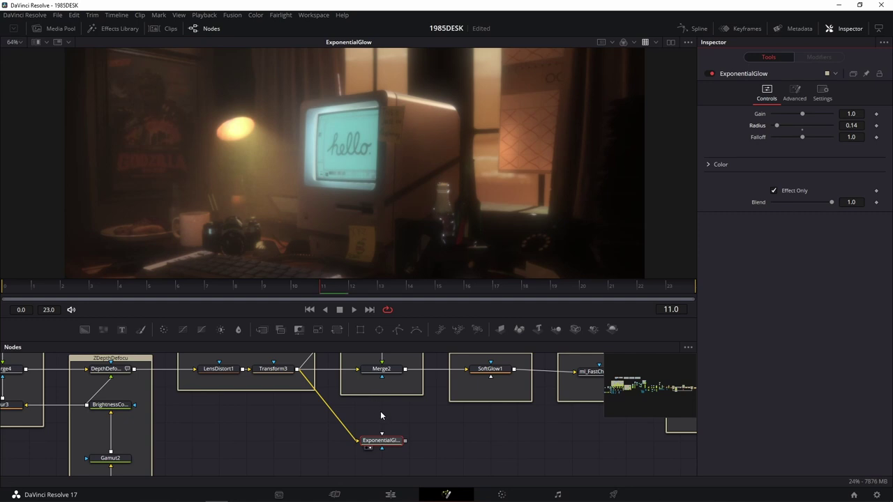
pyautogui.moveTo(389, 411); pyautogui.dragTo(439, 498)
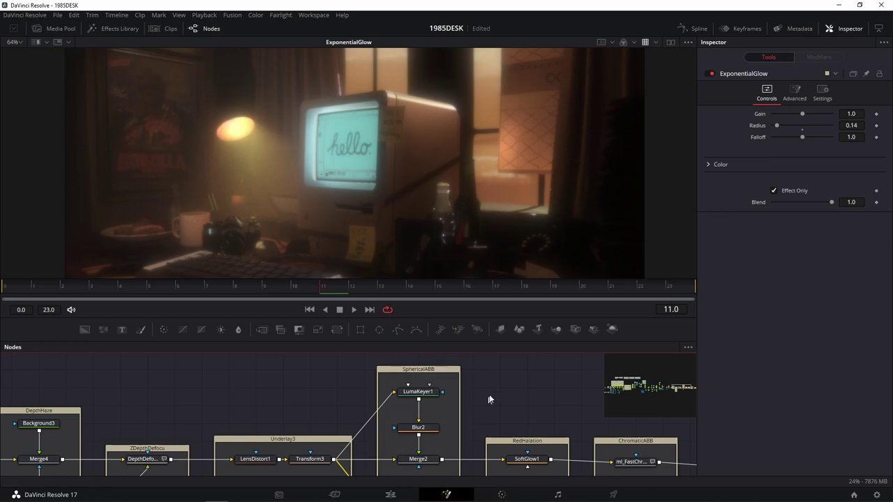
pyautogui.scroll(-3, 488, 399)
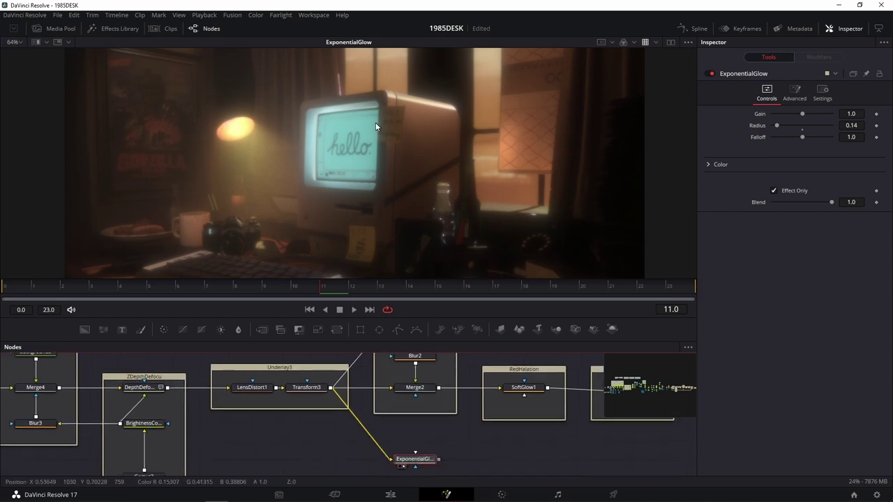
pyautogui.scroll(2, 375, 126)
pyautogui.scroll(2, 399, 126)
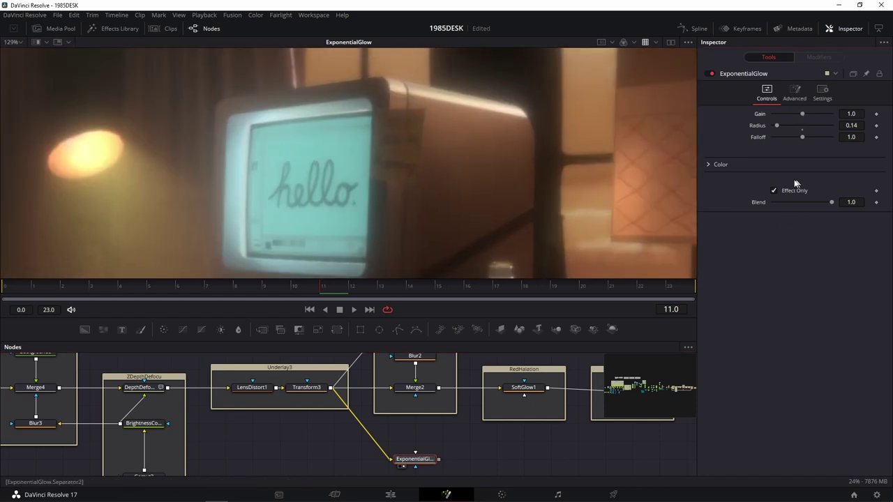
# Show the glow over the full image and trim its Blend through 0.3 and 0.181 to 0.126
pyautogui.click(774, 191)
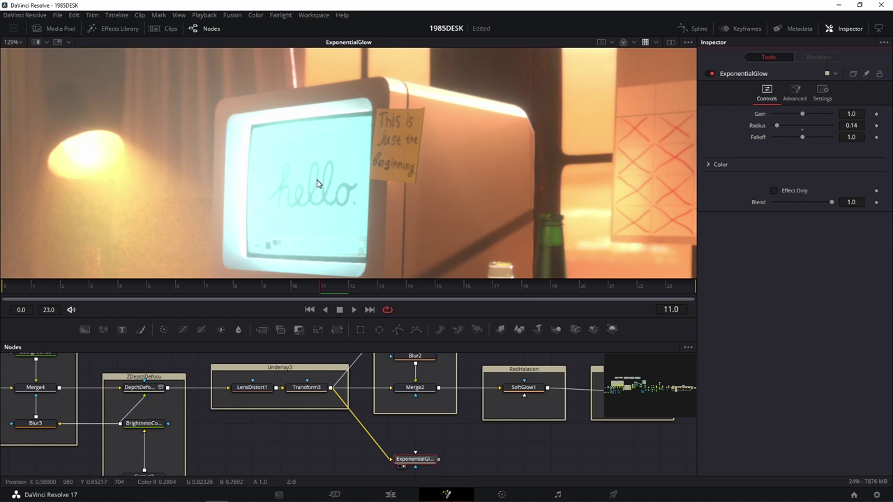
pyautogui.moveTo(314, 184); pyautogui.dragTo(418, 139)
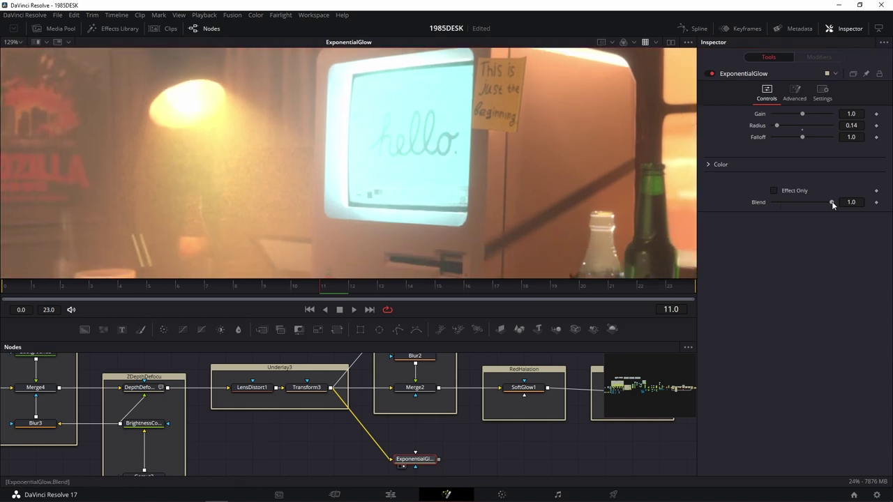
pyautogui.moveTo(832, 202); pyautogui.dragTo(755, 202)
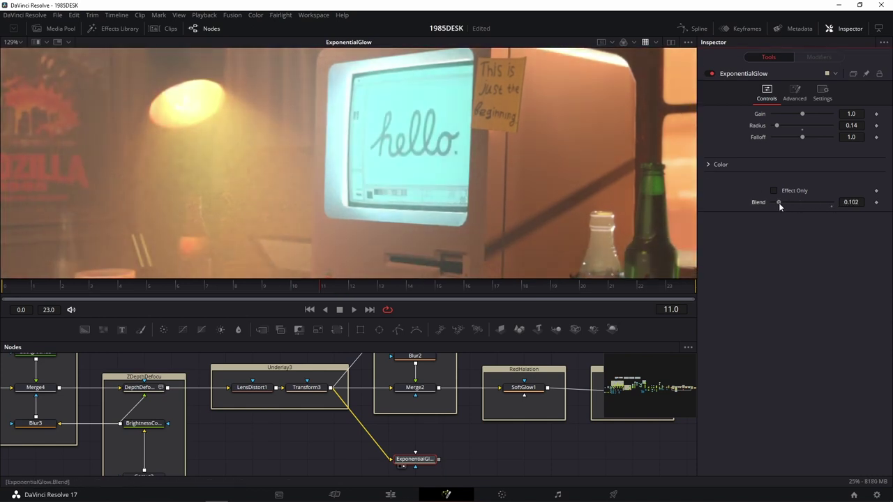
pyautogui.scroll(-2, 359, 148)
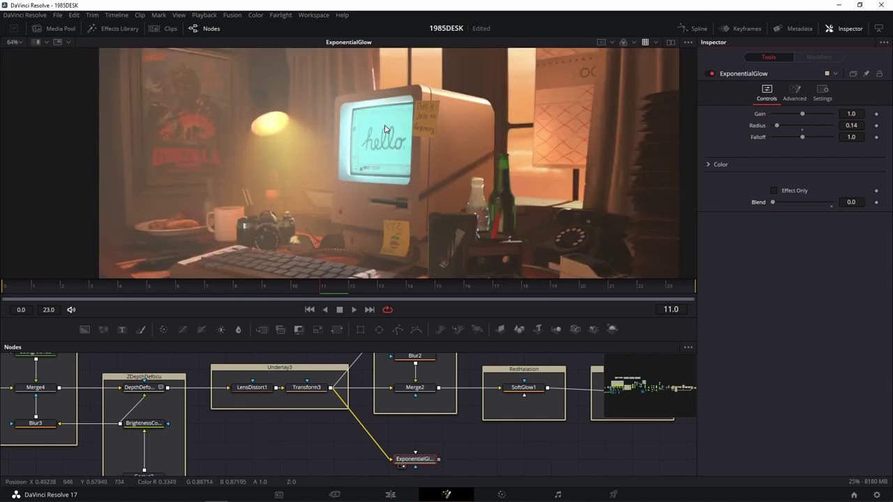
pyautogui.scroll(2, 388, 129)
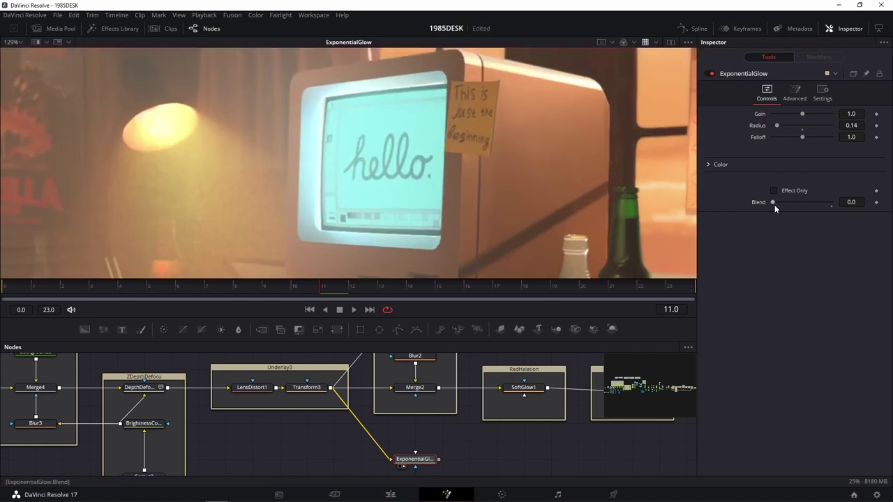
pyautogui.moveTo(773, 203); pyautogui.dragTo(784, 202)
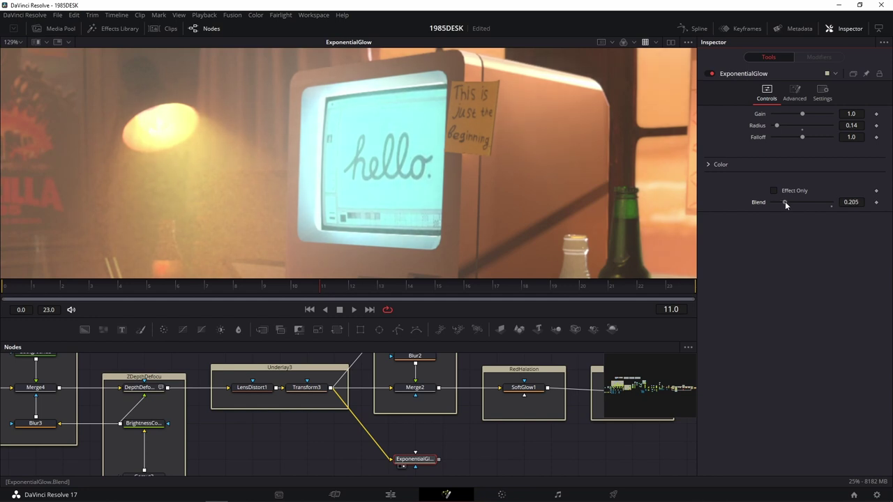
pyautogui.scroll(-2, 448, 164)
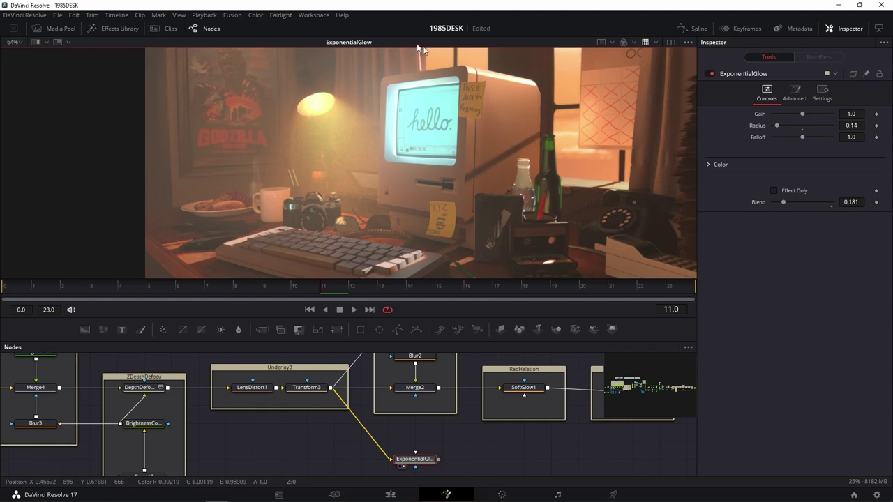
pyautogui.scroll(3, 425, 144)
pyautogui.scroll(-2, 433, 147)
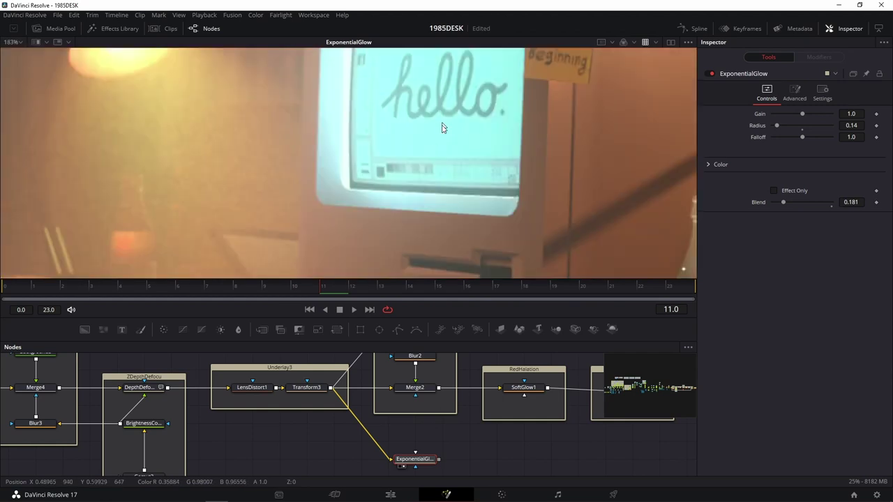
pyautogui.moveTo(782, 203); pyautogui.dragTo(779, 203)
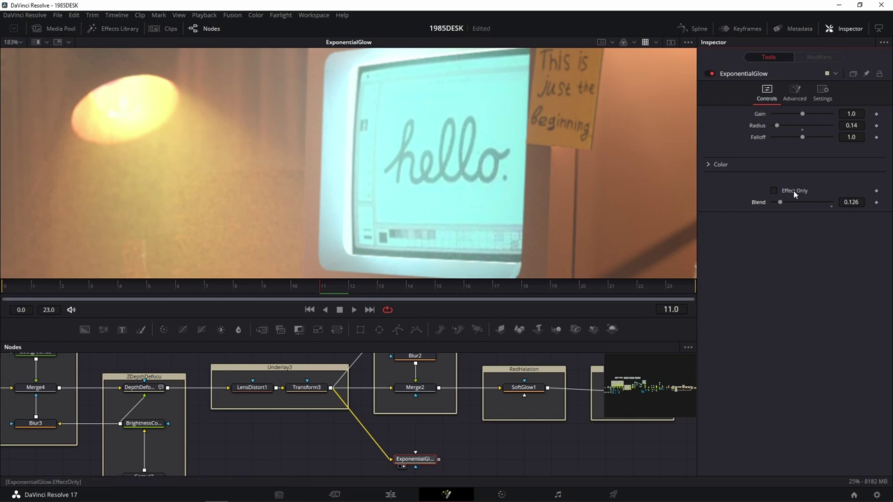
# Compare the scene with the glow bypassed and enabled, raising Blend to 0.213
pyautogui.click(712, 74)
pyautogui.click(712, 74)
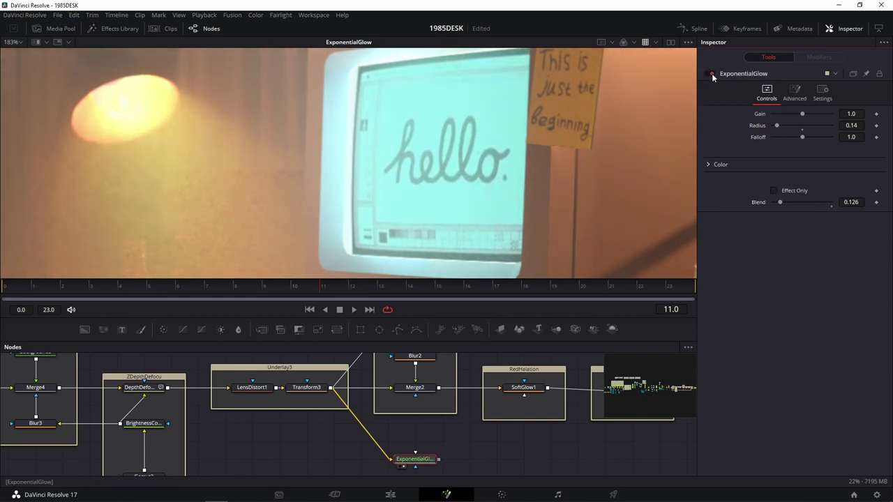
pyautogui.click(711, 74)
pyautogui.click(712, 73)
pyautogui.click(712, 73)
pyautogui.click(711, 73)
pyautogui.moveTo(783, 203); pyautogui.dragTo(788, 202)
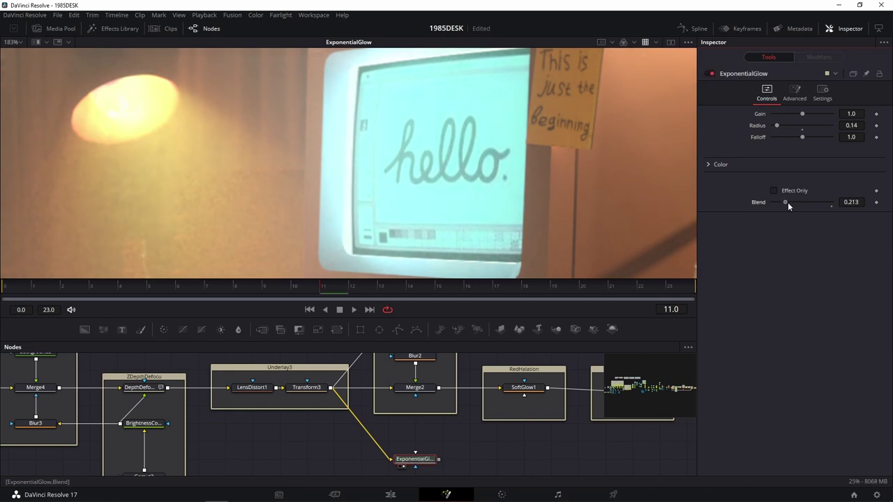
pyautogui.click(712, 73)
pyautogui.click(711, 73)
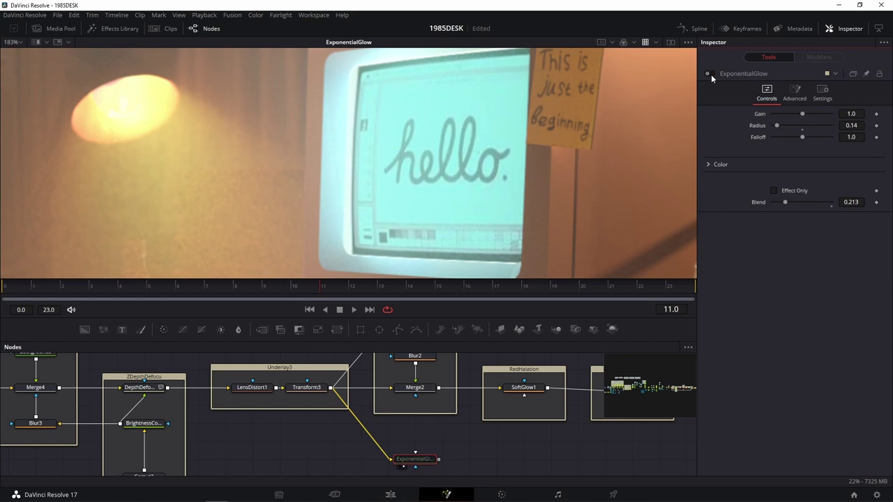
pyautogui.click(712, 73)
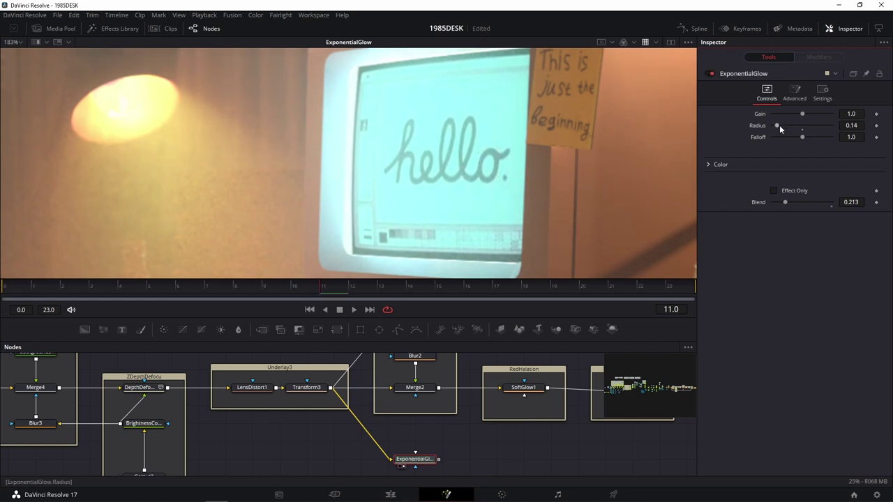
# View the glow alone at full Blend while widening its Radius to 0.59
pyautogui.moveTo(780, 125); pyautogui.dragTo(789, 124)
pyautogui.click(773, 191)
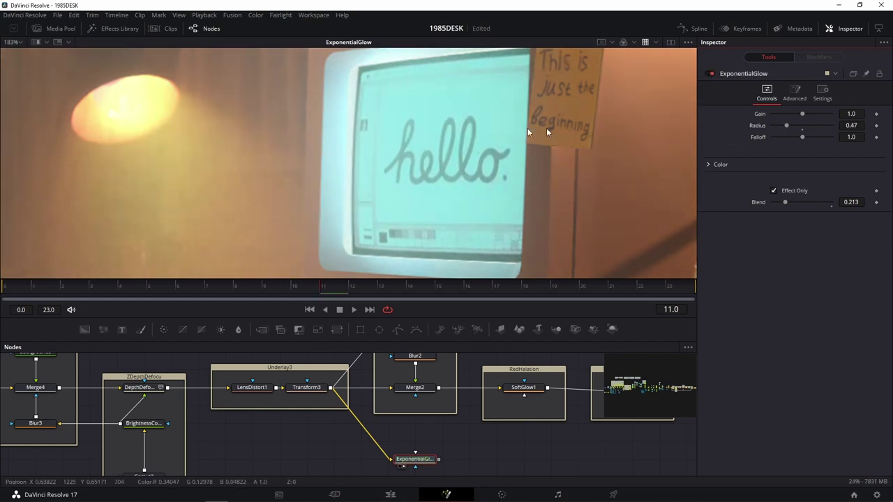
pyautogui.scroll(-5, 551, 160)
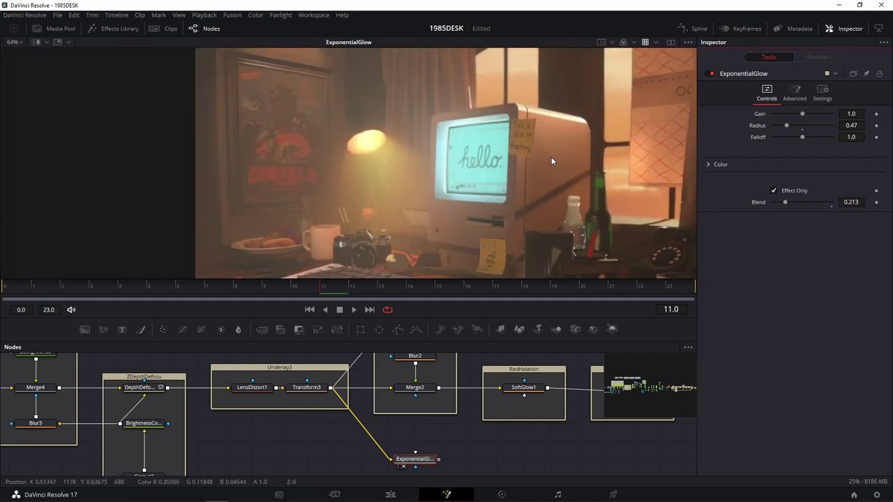
pyautogui.moveTo(551, 157); pyautogui.dragTo(485, 140)
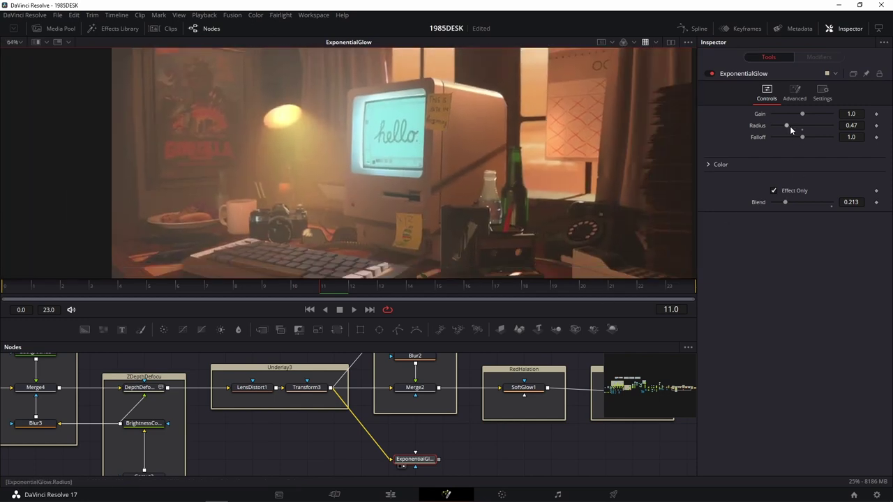
pyautogui.moveTo(787, 126); pyautogui.dragTo(790, 126)
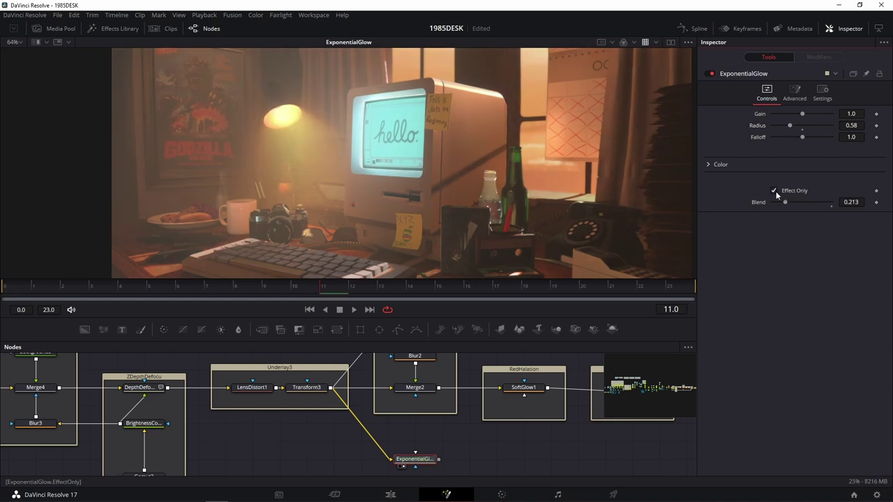
pyautogui.moveTo(785, 202); pyautogui.dragTo(831, 202)
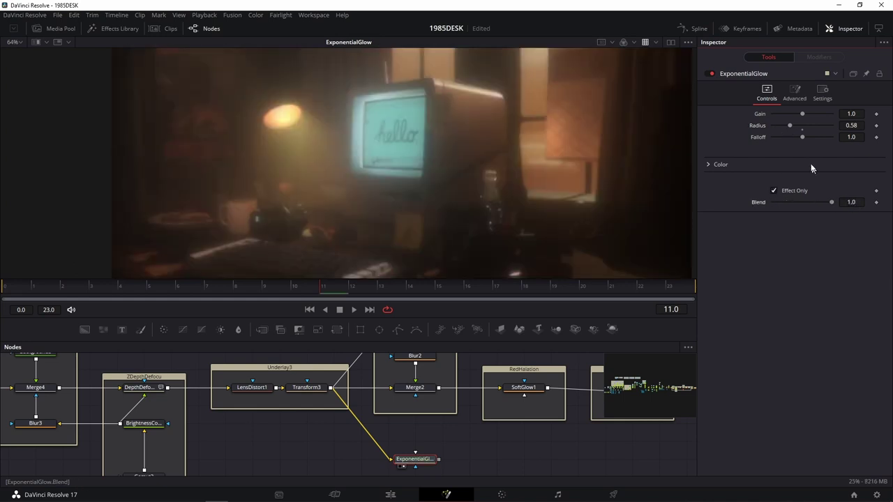
pyautogui.moveTo(790, 125); pyautogui.dragTo(803, 129)
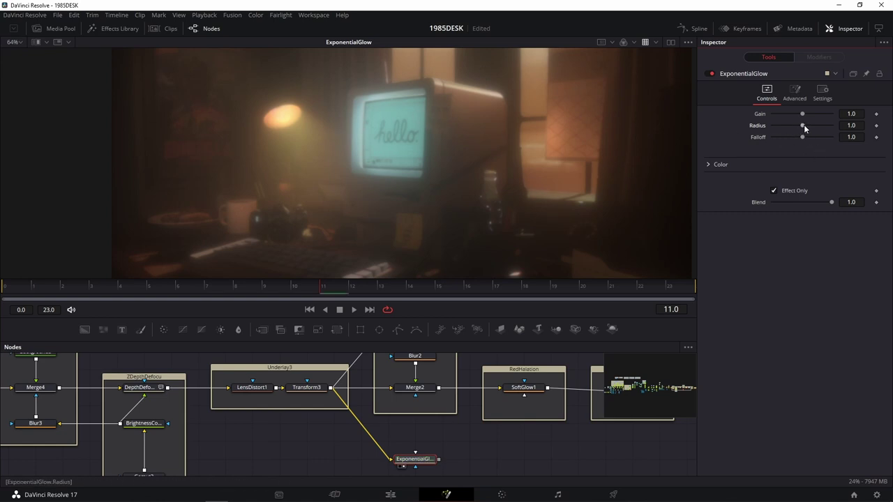
pyautogui.moveTo(789, 127); pyautogui.dragTo(793, 126)
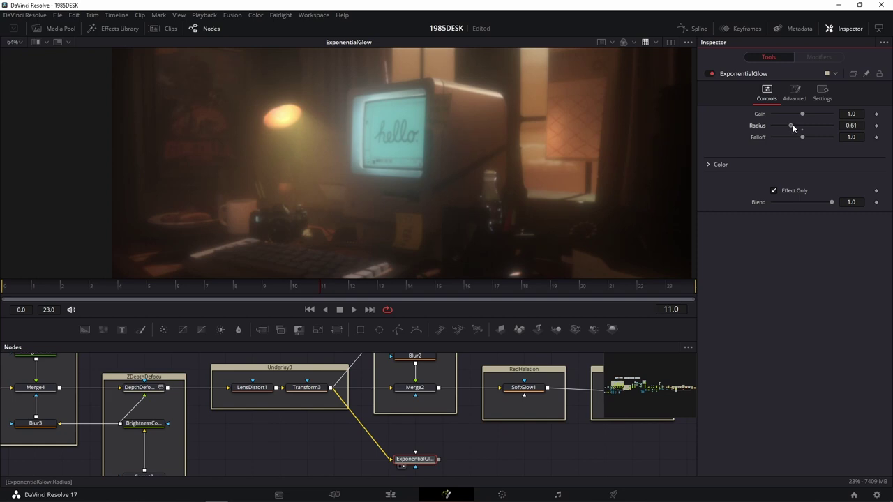
# Composite the glow over the full image at Blend 0.449 and compare it bypassed
pyautogui.click(775, 189)
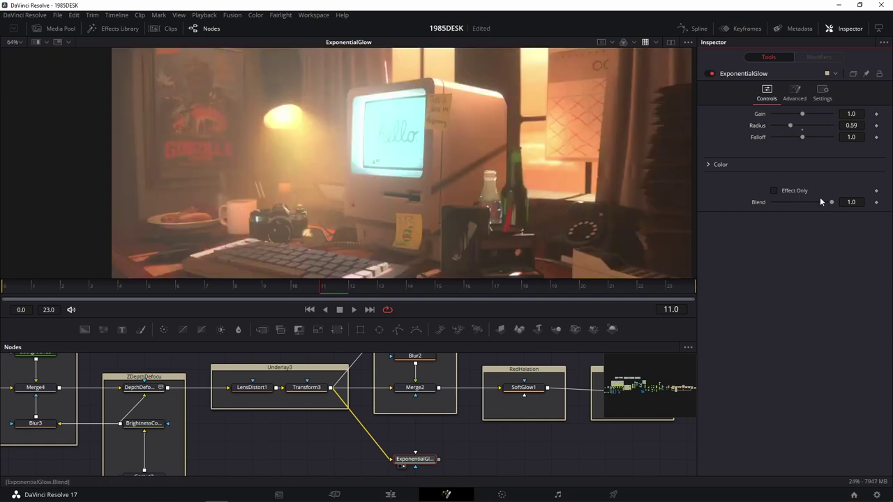
pyautogui.moveTo(832, 202); pyautogui.dragTo(800, 204)
pyautogui.moveTo(794, 202); pyautogui.dragTo(799, 203)
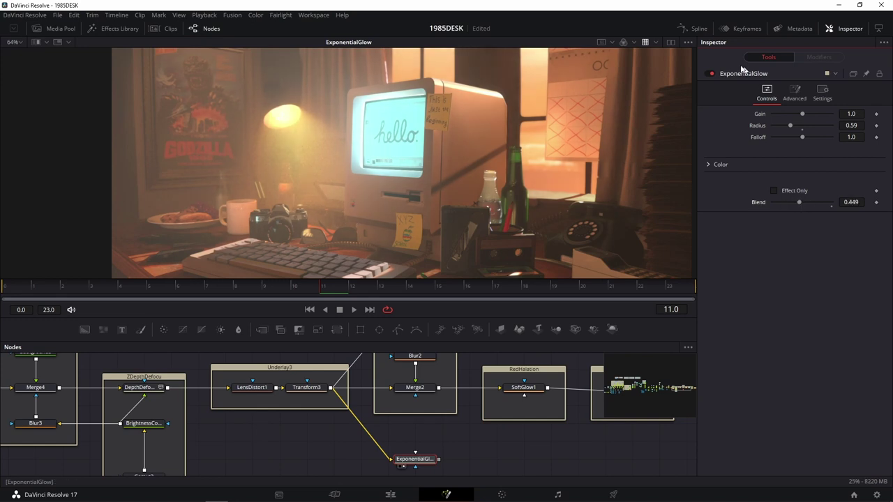
pyautogui.click(711, 73)
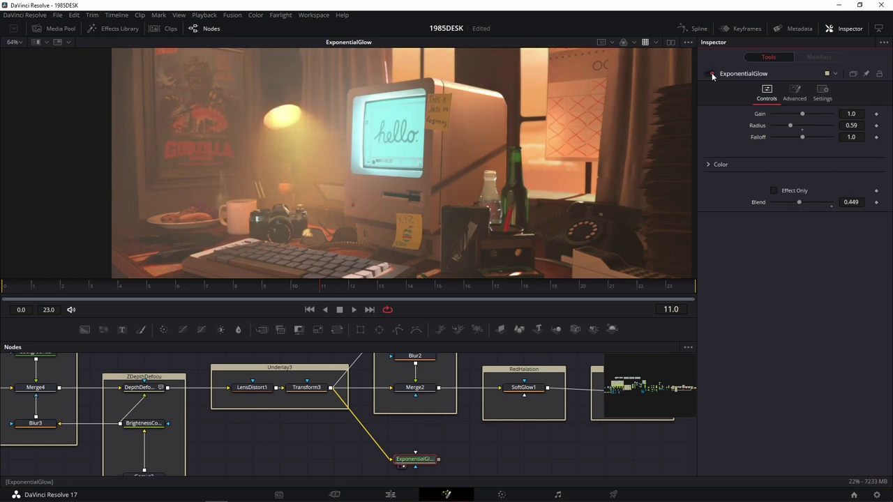
# Compare the glow on and off over the lamp and monitor, dropping Blend to 0.189
pyautogui.click(712, 73)
pyautogui.scroll(4, 305, 134)
pyautogui.moveTo(305, 134); pyautogui.dragTo(367, 196)
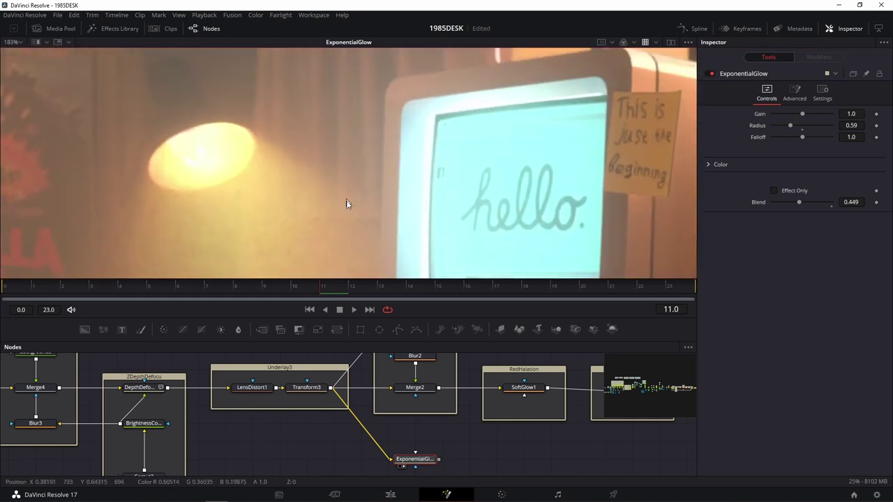
pyautogui.click(713, 72)
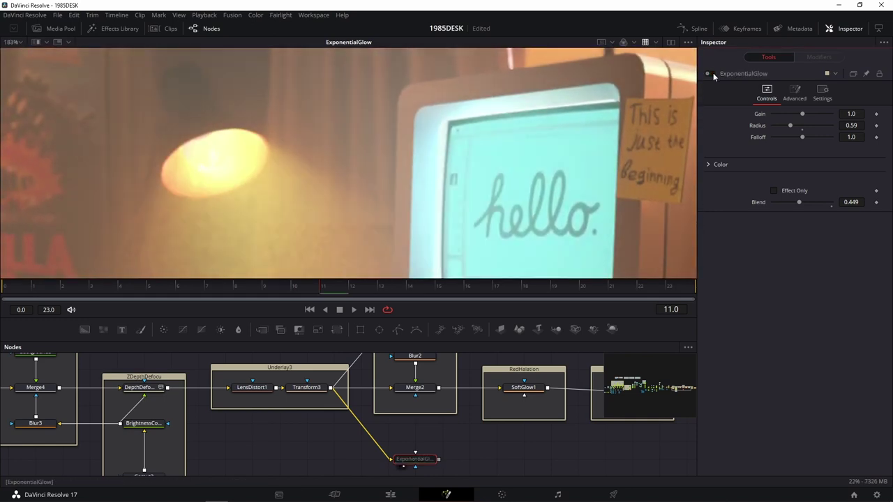
pyautogui.click(712, 74)
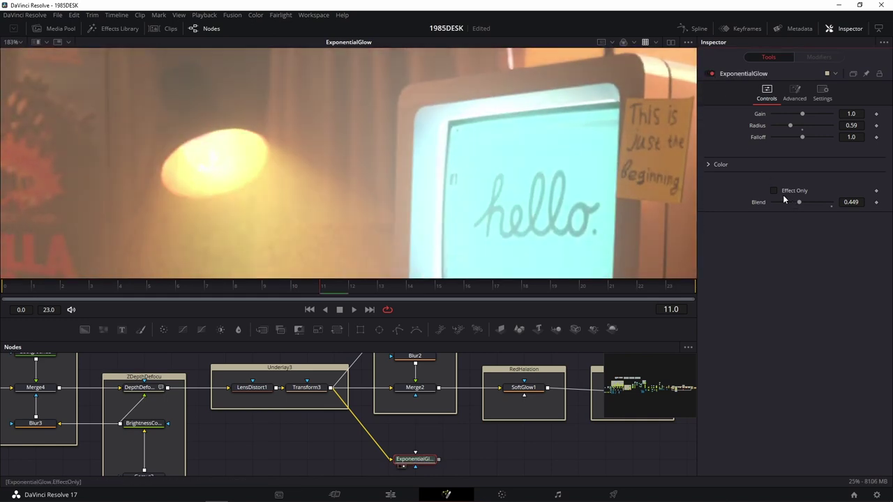
pyautogui.click(784, 202)
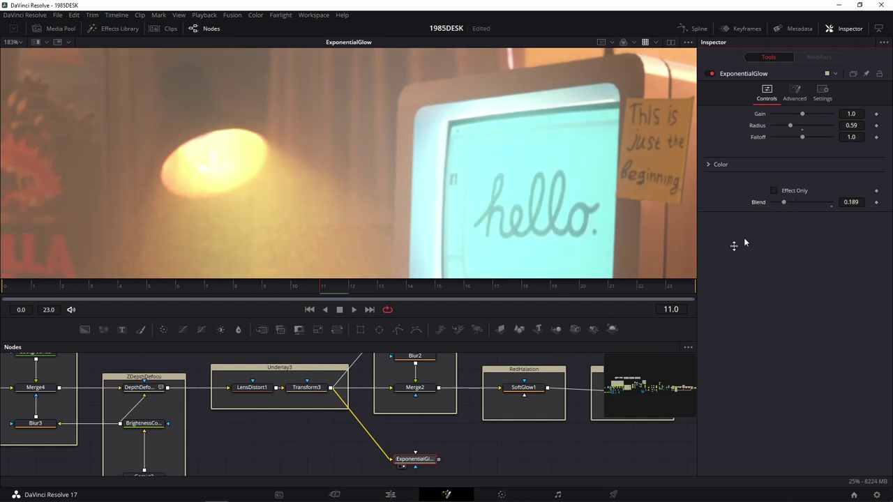
pyautogui.click(710, 74)
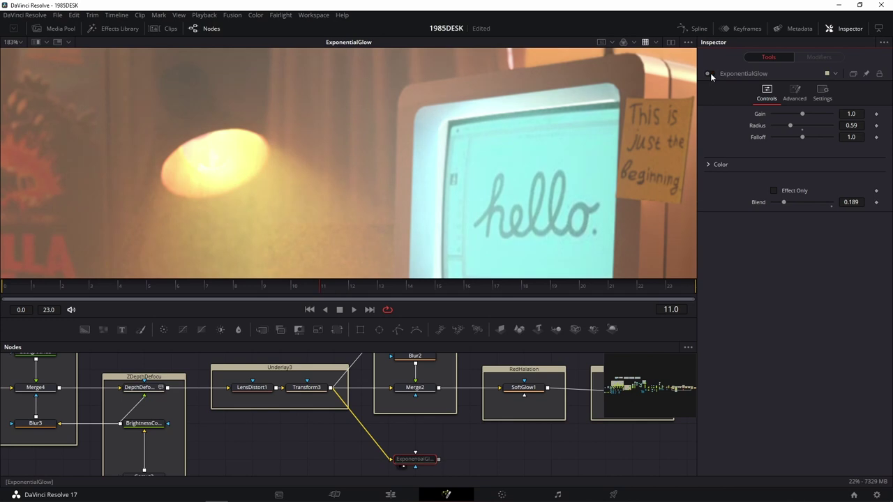
pyautogui.click(712, 73)
# Lower the glow Blend further to 0.079, checking it against the bypassed image
pyautogui.scroll(-5, 520, 187)
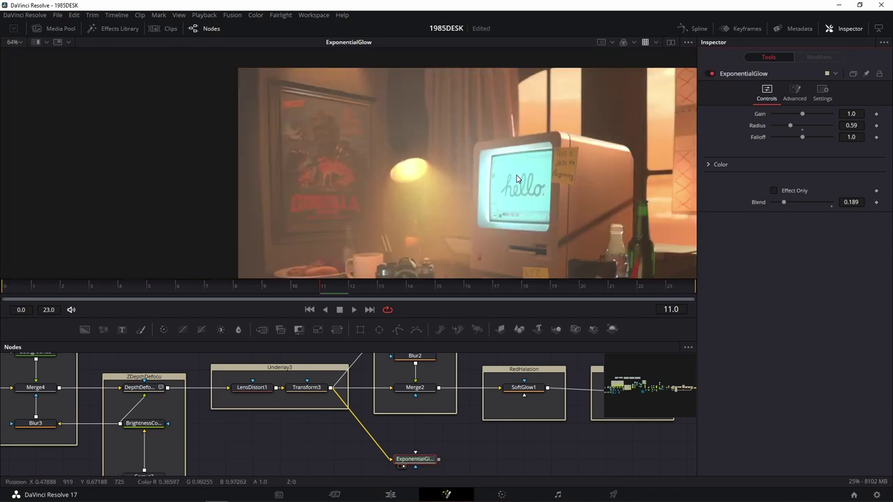
pyautogui.scroll(5, 427, 192)
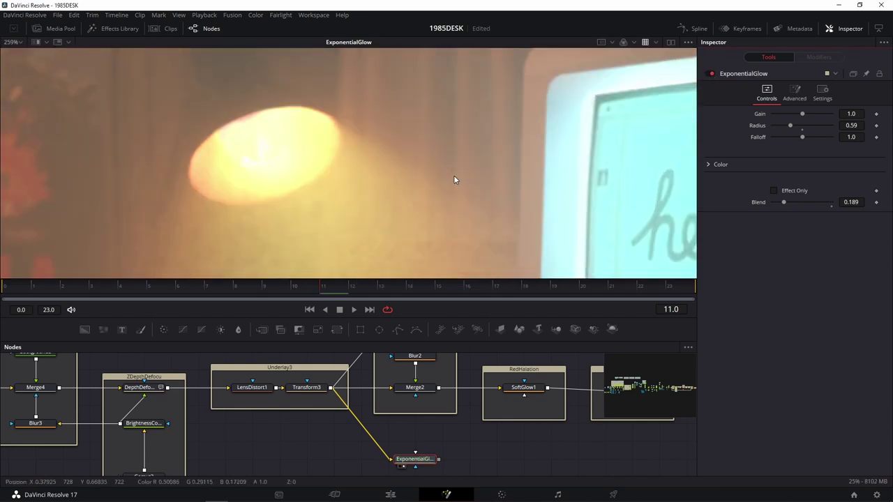
pyautogui.scroll(-3, 600, 162)
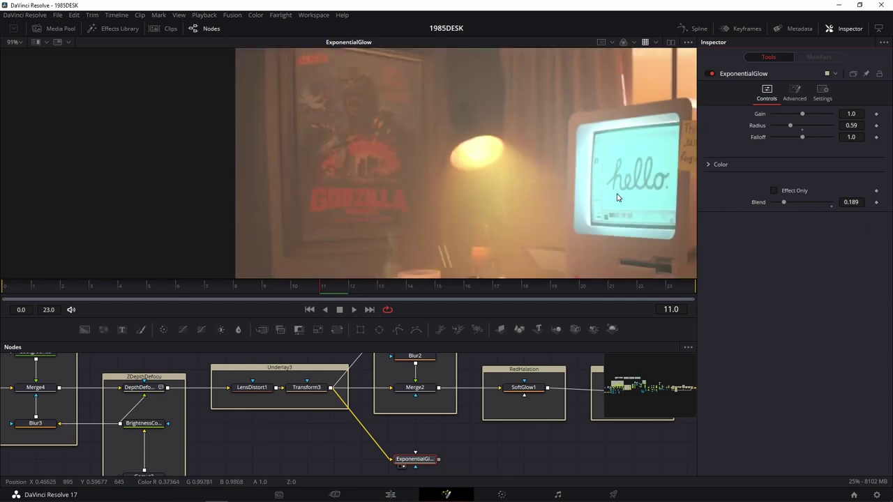
pyautogui.moveTo(620, 198); pyautogui.dragTo(499, 130)
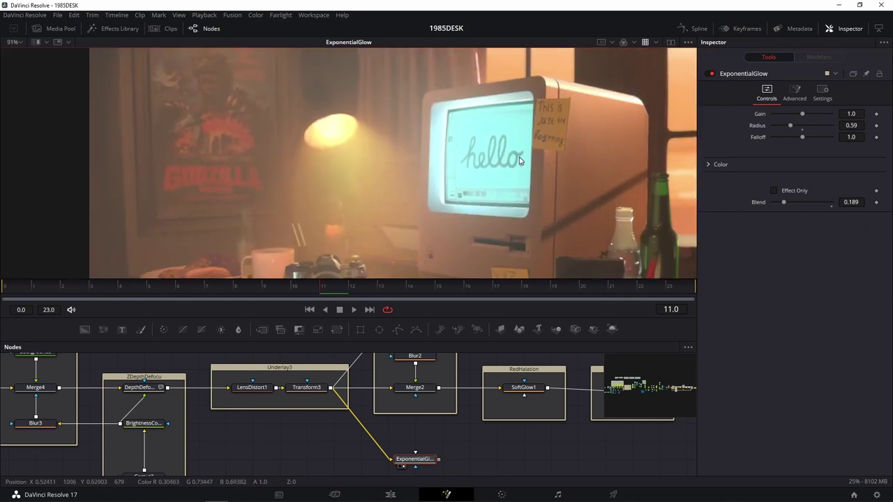
pyautogui.scroll(4, 520, 161)
pyautogui.scroll(-2, 492, 168)
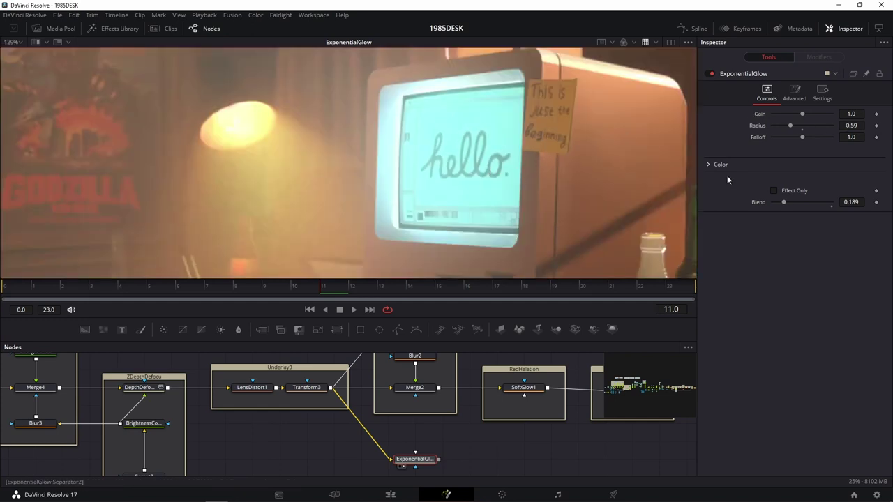
pyautogui.click(711, 73)
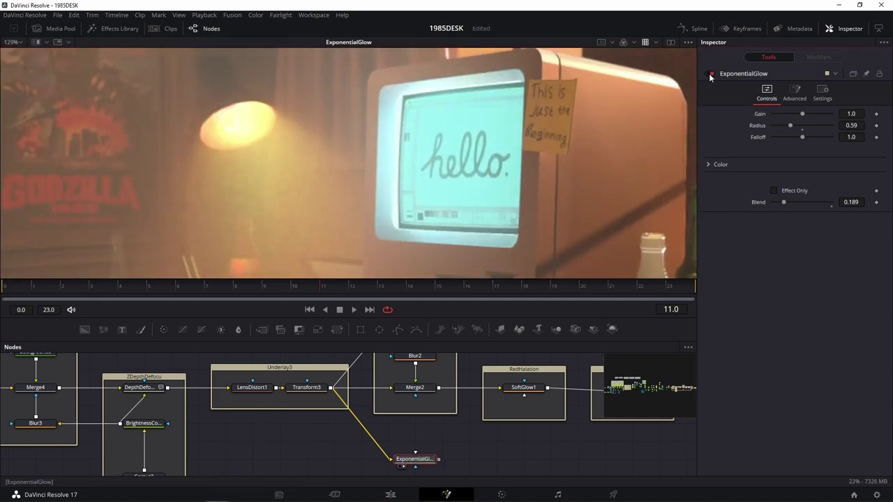
pyautogui.click(711, 73)
pyautogui.moveTo(782, 203); pyautogui.dragTo(777, 202)
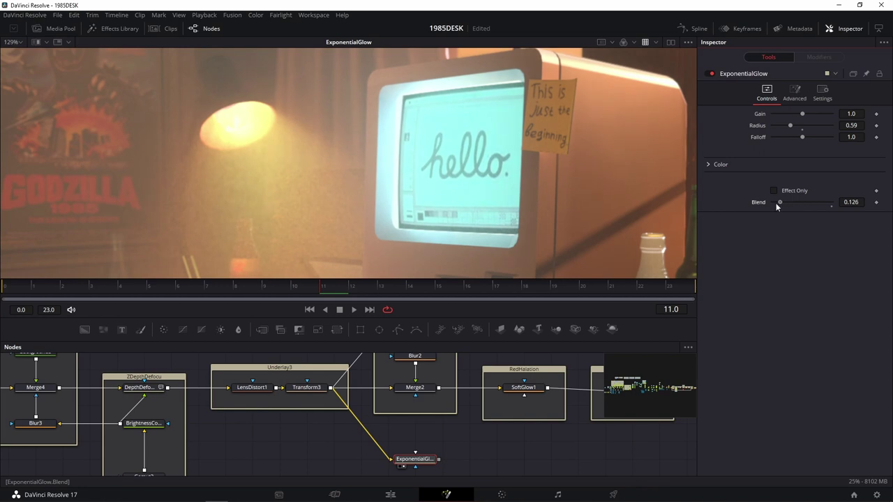
pyautogui.click(711, 72)
pyautogui.click(710, 72)
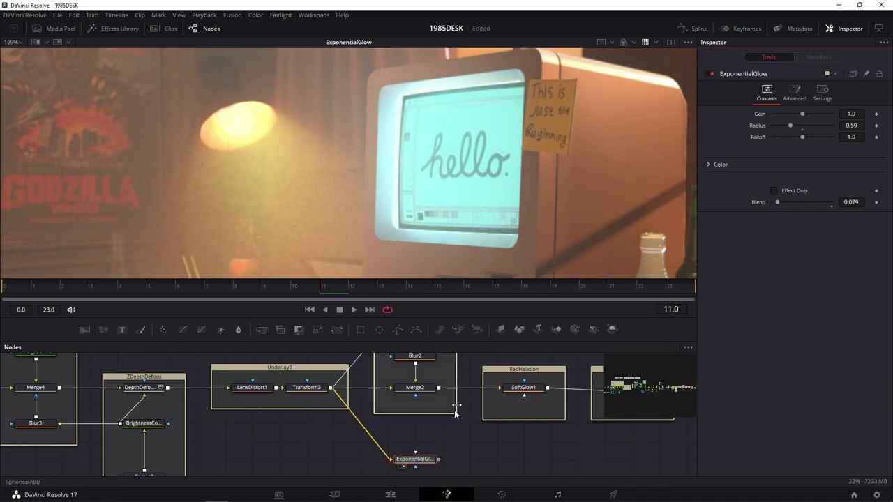
pyautogui.scroll(-3, 555, 412)
pyautogui.scroll(-2, 366, 458)
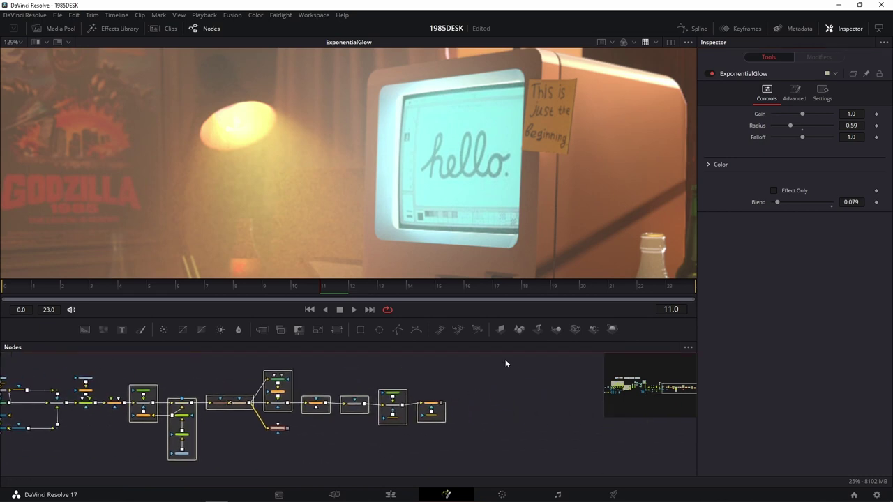
# Select the SphericalABB group and downstream nodes and shift them right
pyautogui.moveTo(505, 359); pyautogui.dragTo(263, 433)
pyautogui.scroll(5, 279, 408)
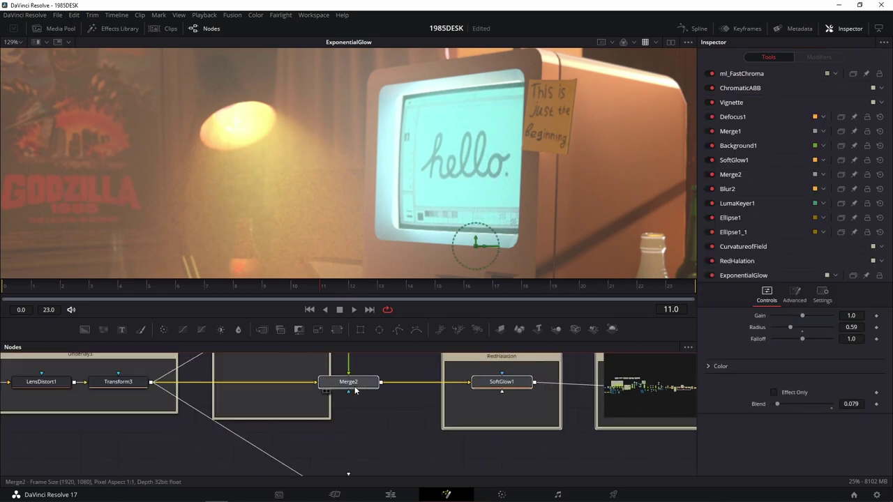
pyautogui.click(294, 389)
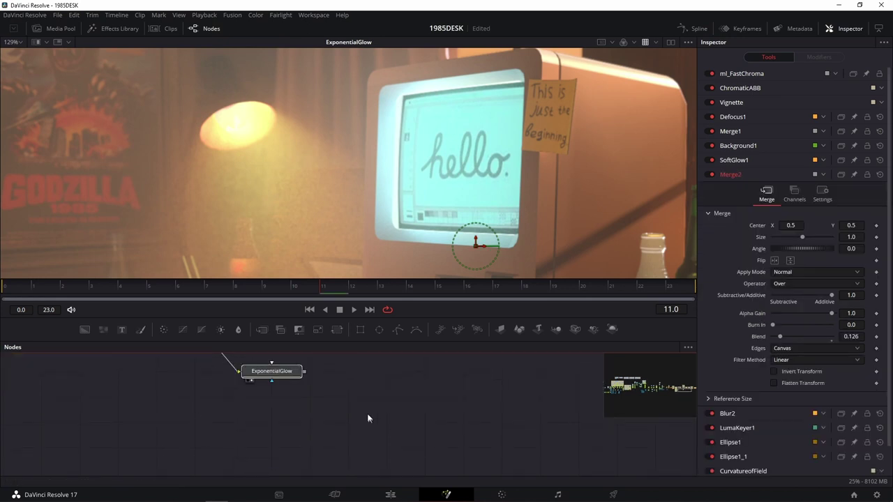
pyautogui.scroll(-4, 367, 413)
pyautogui.moveTo(366, 456); pyautogui.dragTo(367, 491)
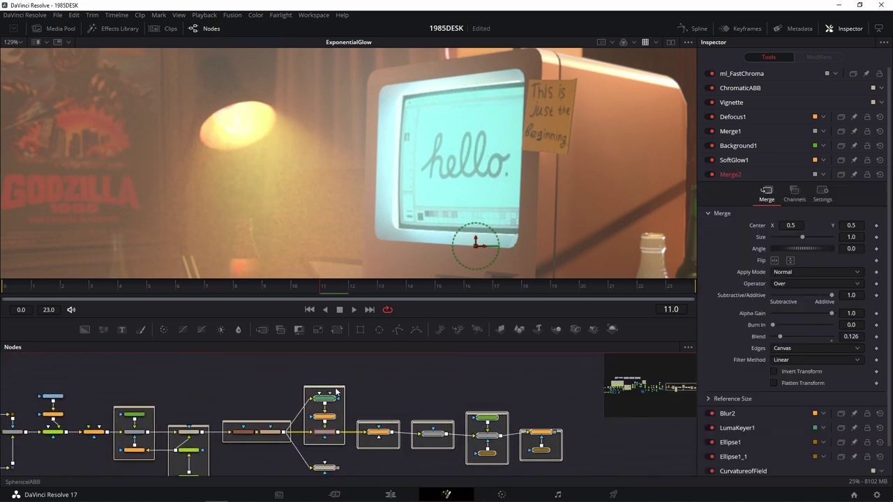
pyautogui.click(331, 386)
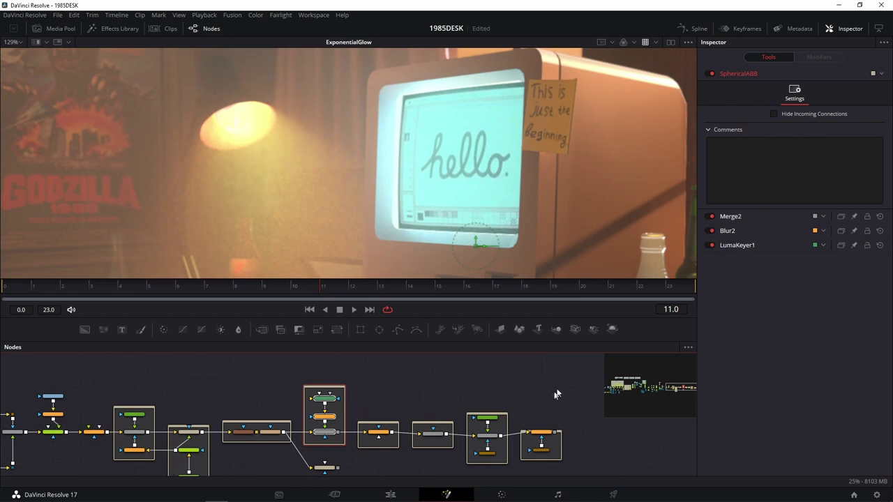
pyautogui.moveTo(578, 364); pyautogui.dragTo(297, 468)
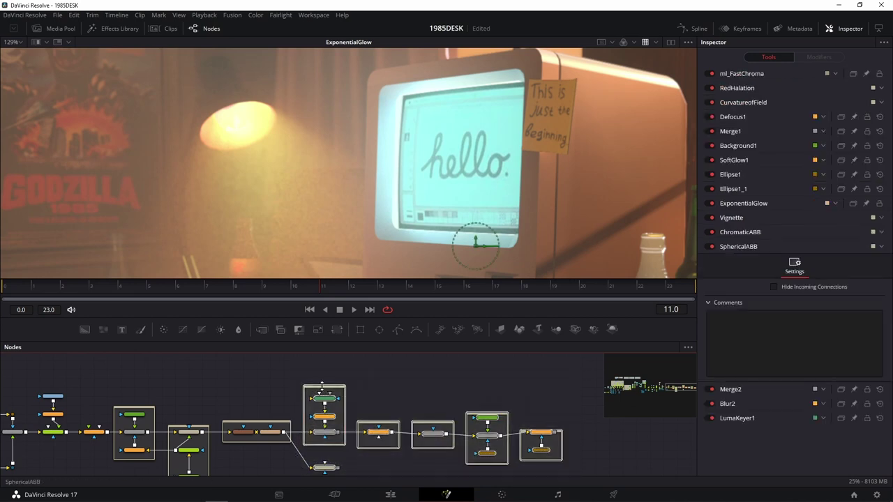
pyautogui.moveTo(323, 391); pyautogui.dragTo(364, 391)
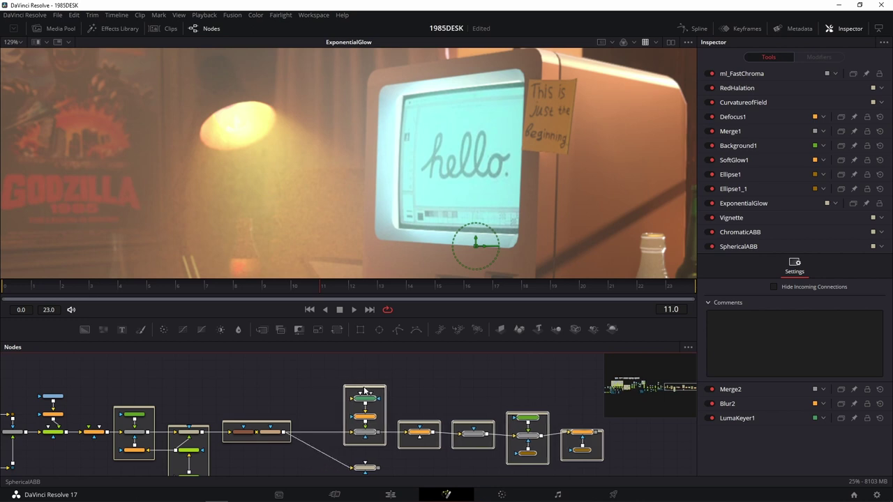
# Drop ExponentialGlow onto the link between Transform3 and Merge2
pyautogui.scroll(3, 454, 412)
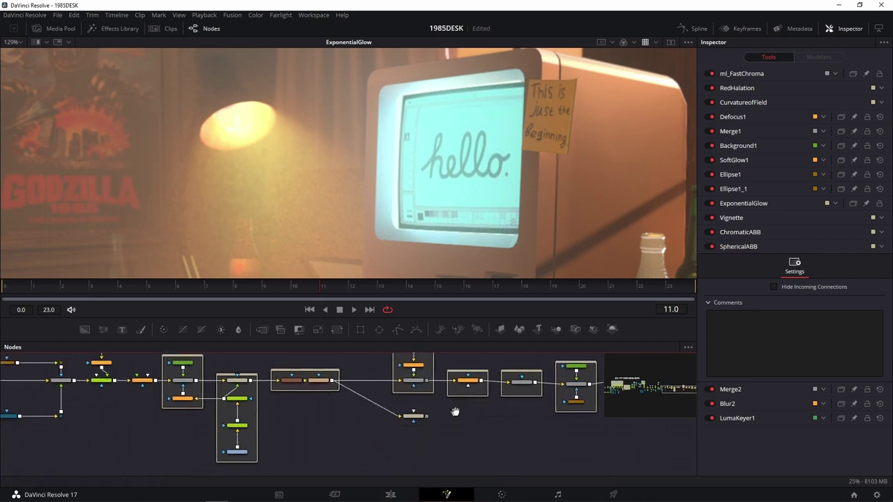
pyautogui.scroll(5, 448, 416)
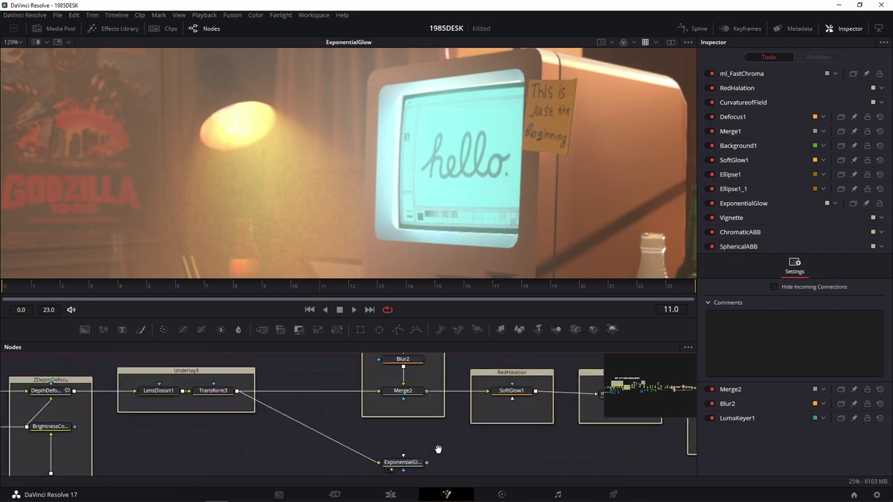
pyautogui.moveTo(448, 445); pyautogui.dragTo(343, 378)
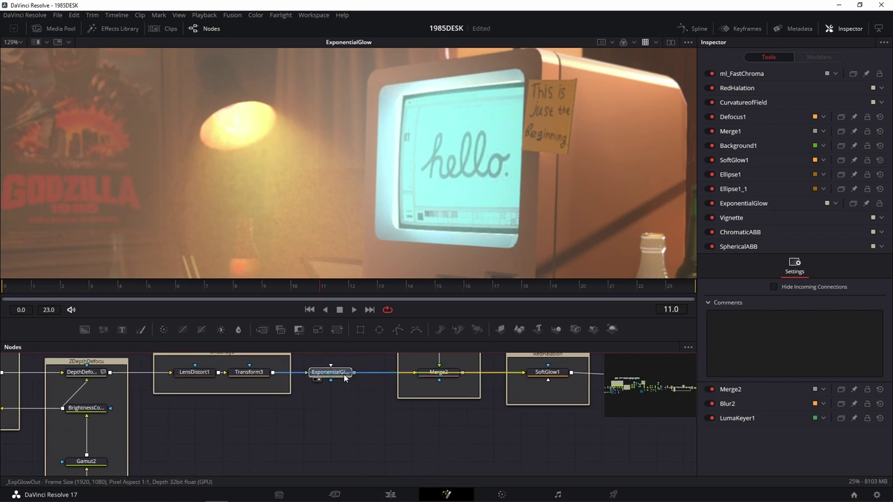
pyautogui.scroll(2, 390, 418)
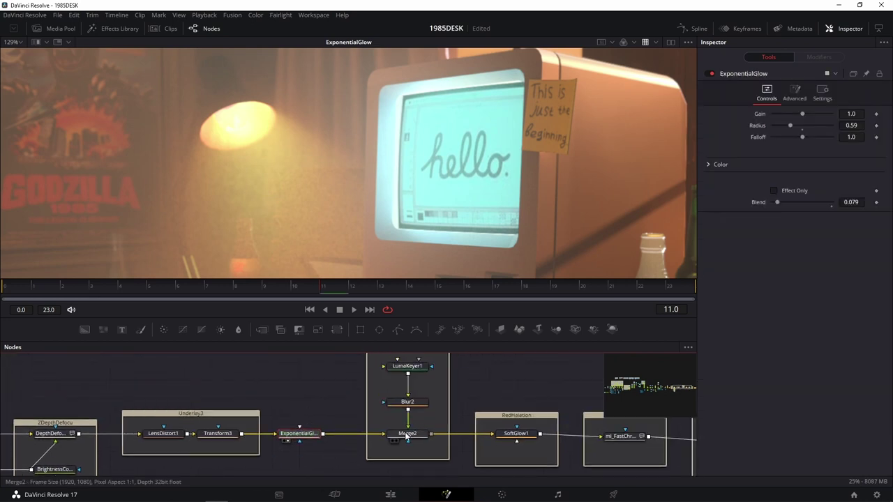
# Line up ExponentialGlow with Merge2 and connect Blur2's output to Merge2's foreground
pyautogui.moveTo(404, 436); pyautogui.dragTo(392, 240)
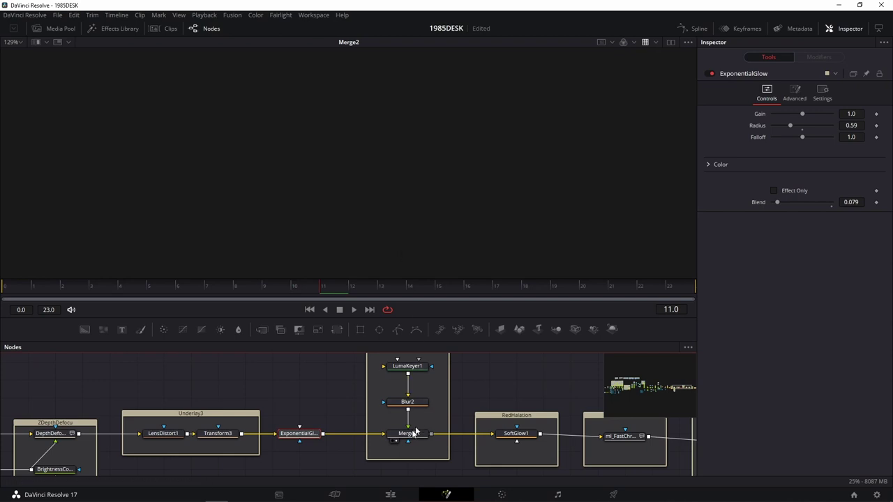
pyautogui.scroll(-2, 340, 426)
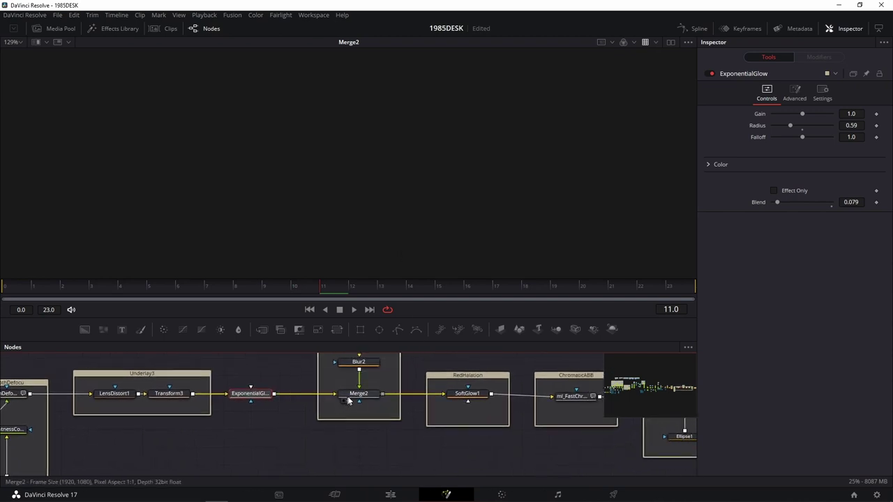
pyautogui.moveTo(256, 395)
pyautogui.mouseDown()
pyautogui.moveTo(256, 413)
pyautogui.moveTo(257, 394)
pyautogui.mouseUp()
pyautogui.moveTo(355, 394); pyautogui.dragTo(356, 398)
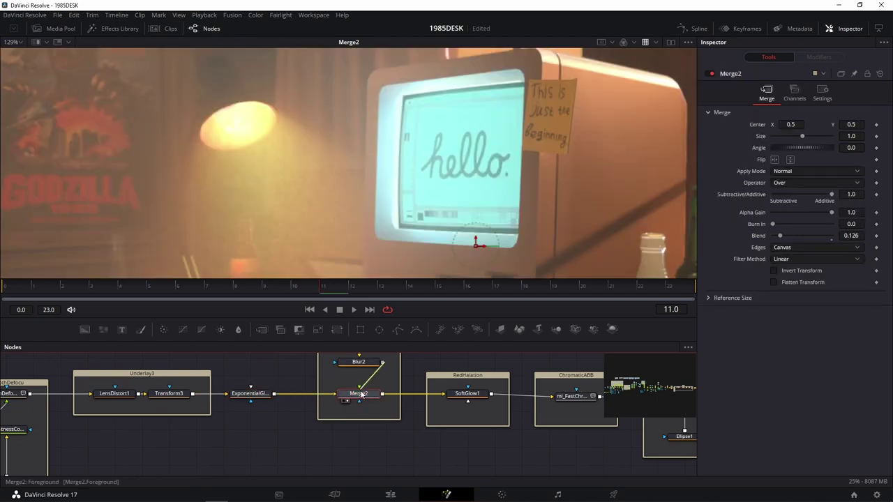
pyautogui.moveTo(382, 363); pyautogui.dragTo(360, 398)
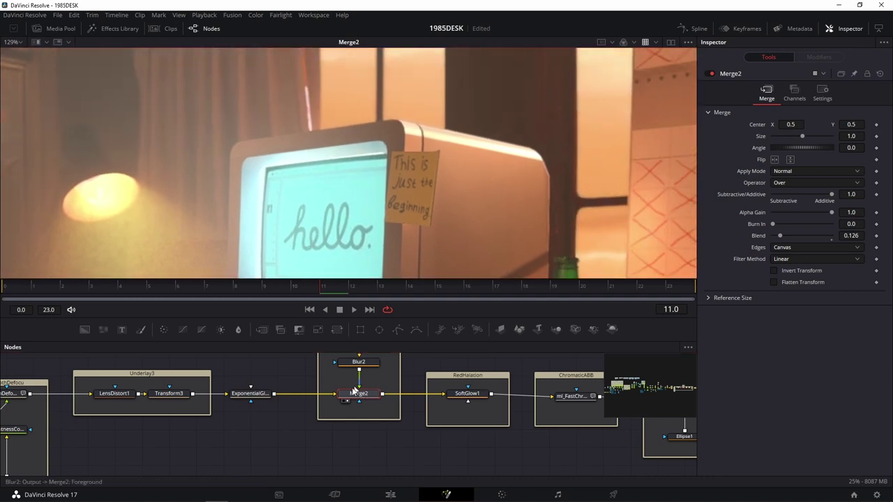
pyautogui.hotkey('ctrl', '1')
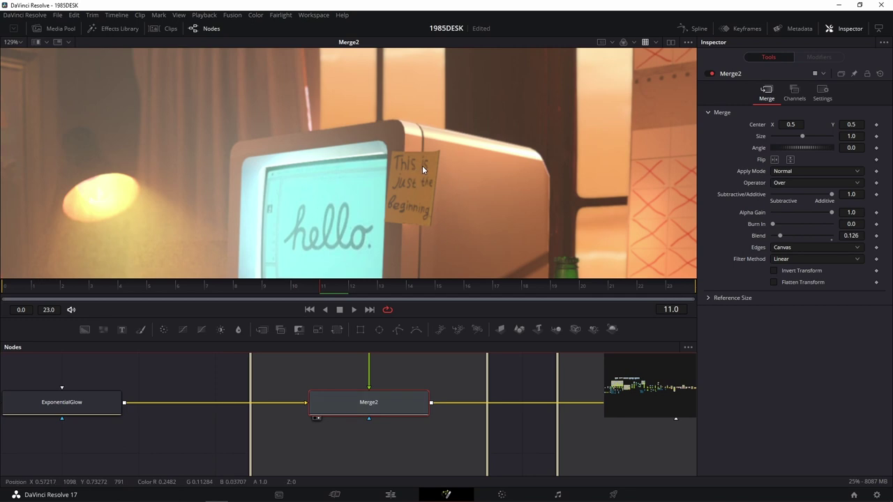
# Preview the ExponentialGlow, Merge2 and Blur2 outputs in the viewer
pyautogui.moveTo(200, 414); pyautogui.dragTo(386, 216)
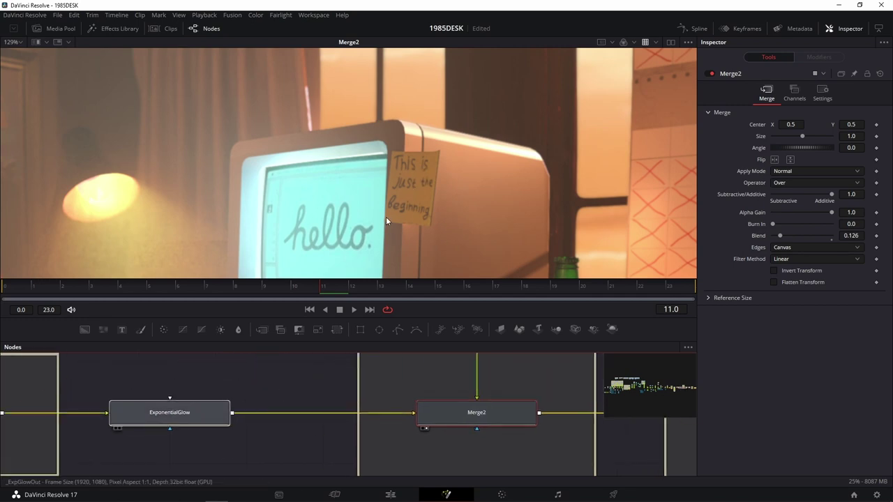
pyautogui.moveTo(494, 422); pyautogui.dragTo(490, 191)
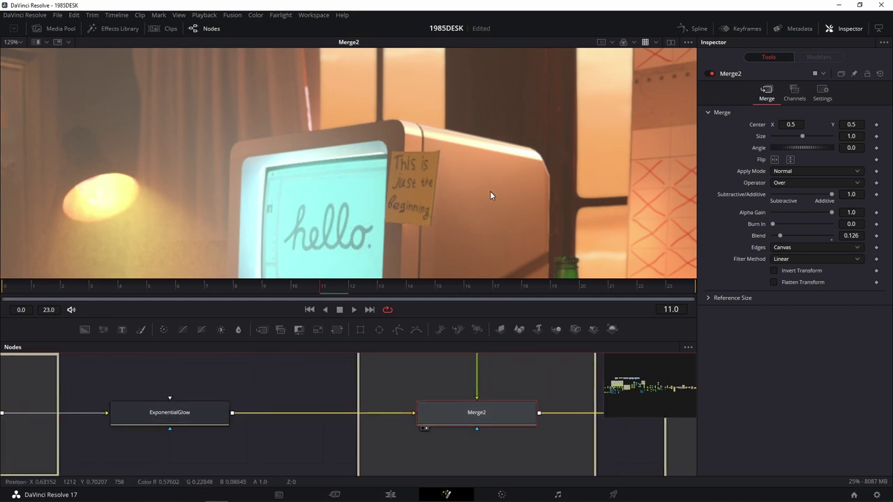
pyautogui.scroll(-5, 525, 202)
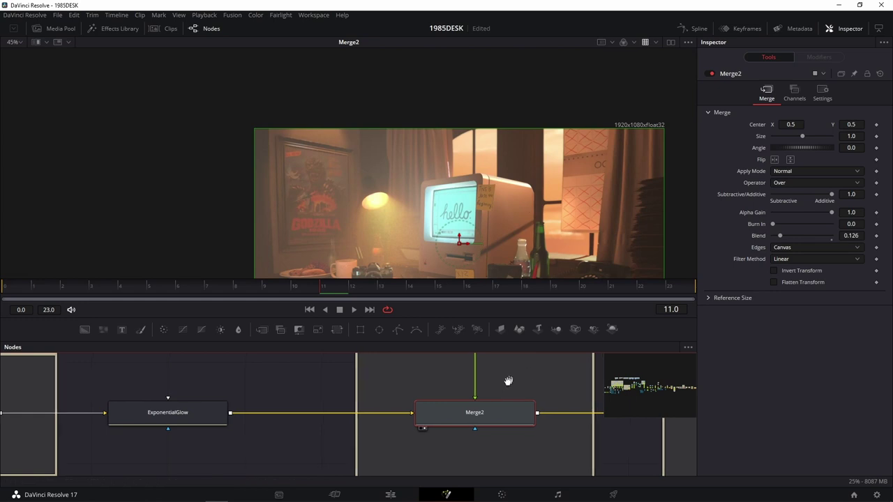
pyautogui.moveTo(509, 378); pyautogui.dragTo(424, 432)
pyautogui.moveTo(411, 374); pyautogui.dragTo(487, 196)
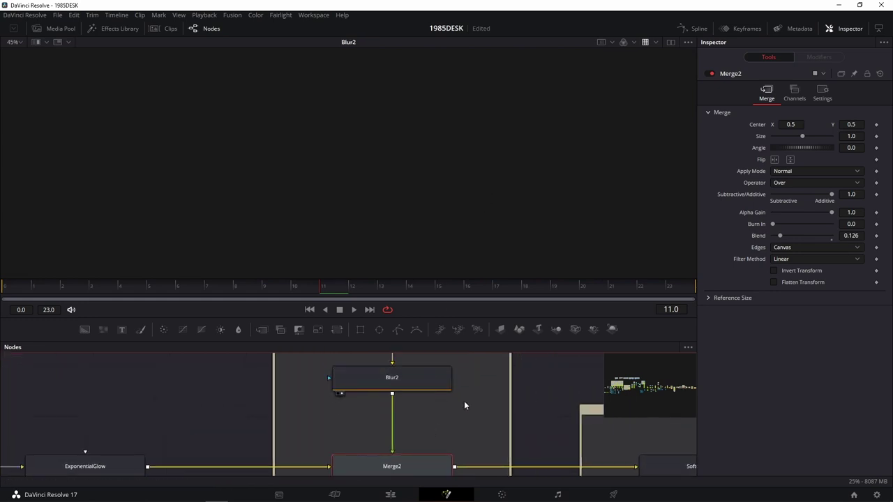
pyautogui.moveTo(458, 402); pyautogui.dragTo(418, 434)
pyautogui.scroll(-5, 426, 419)
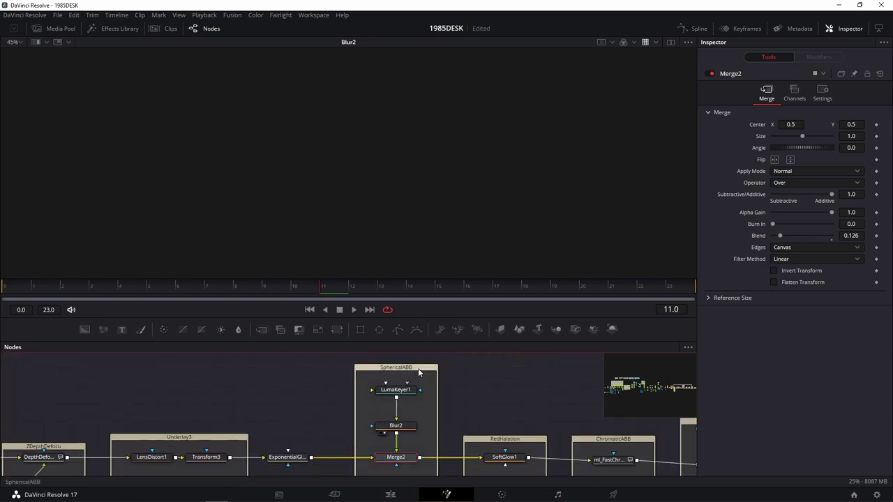
# Reposition the SphericalABB group, undoing and redoing the accidental moves
pyautogui.moveTo(418, 369)
pyautogui.mouseDown()
pyautogui.moveTo(389, 367)
pyautogui.moveTo(400, 385)
pyautogui.mouseUp()
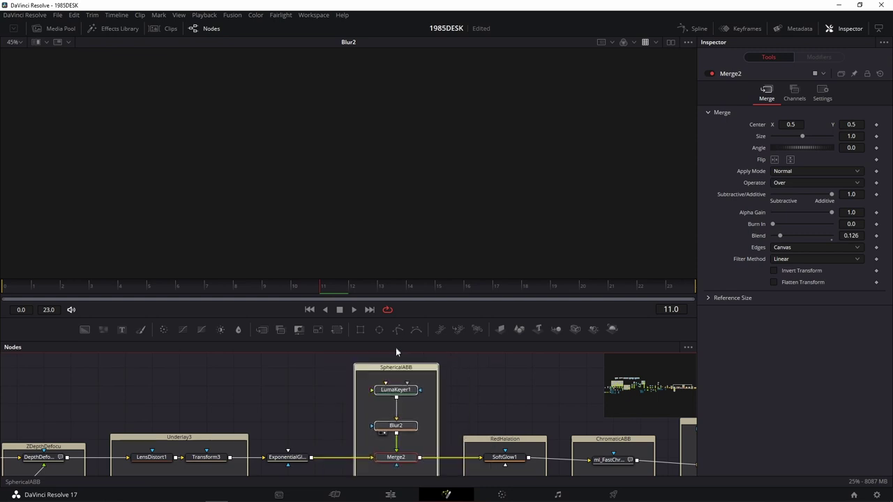
pyautogui.hotkey('ctrl', 'z')
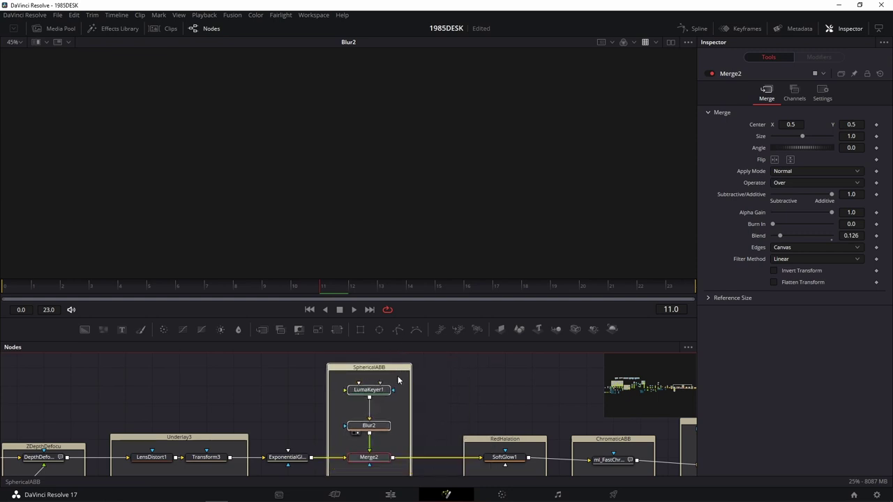
pyautogui.click(399, 379)
pyautogui.moveTo(369, 425); pyautogui.dragTo(397, 438)
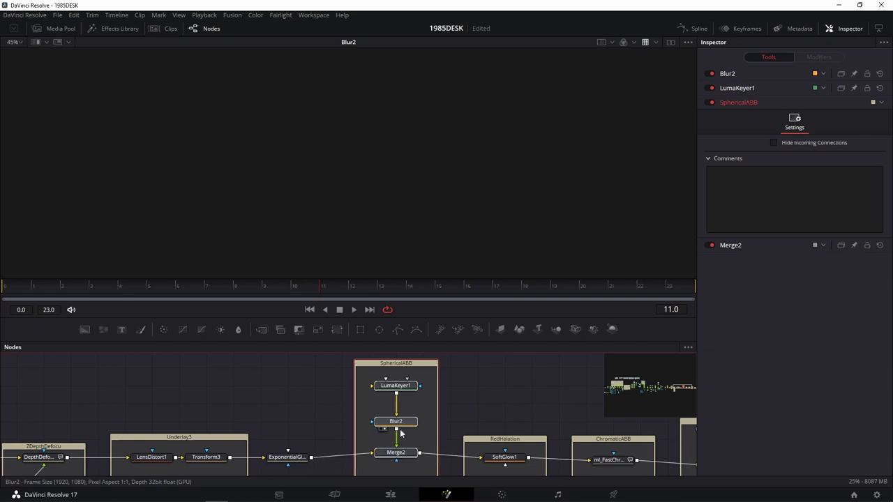
pyautogui.hotkey('ctrl', 'z')
pyautogui.hotkey('ctrl', 'shift', 'z')
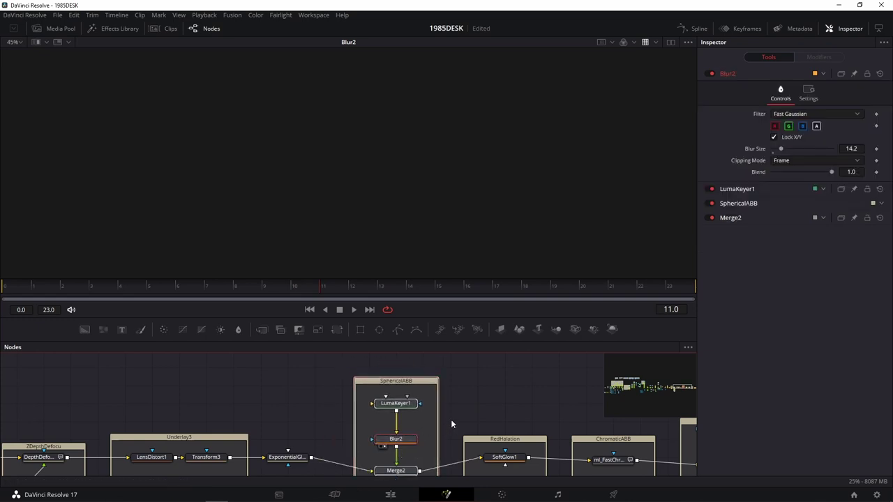
pyautogui.hotkey('ctrl', 'z')
pyautogui.hotkey('ctrl', 'shift', 'z')
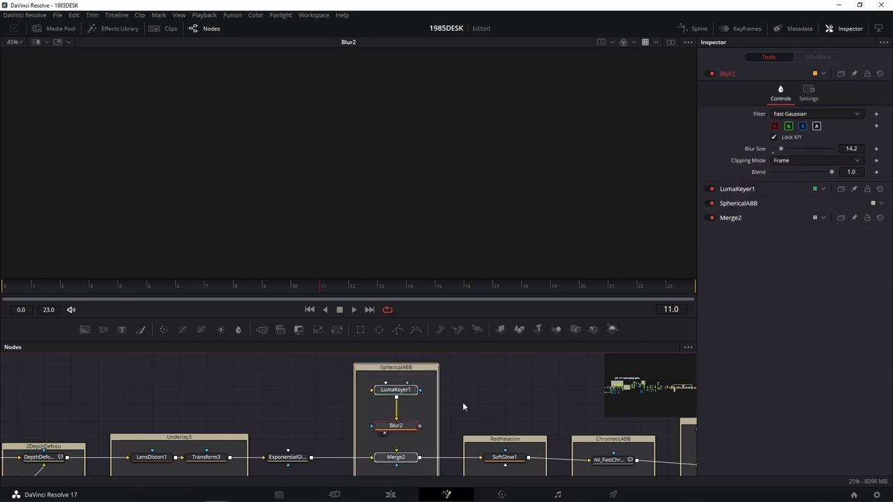
# Select Blur2 on its own and wire its output into Merge2
pyautogui.scroll(3, 472, 411)
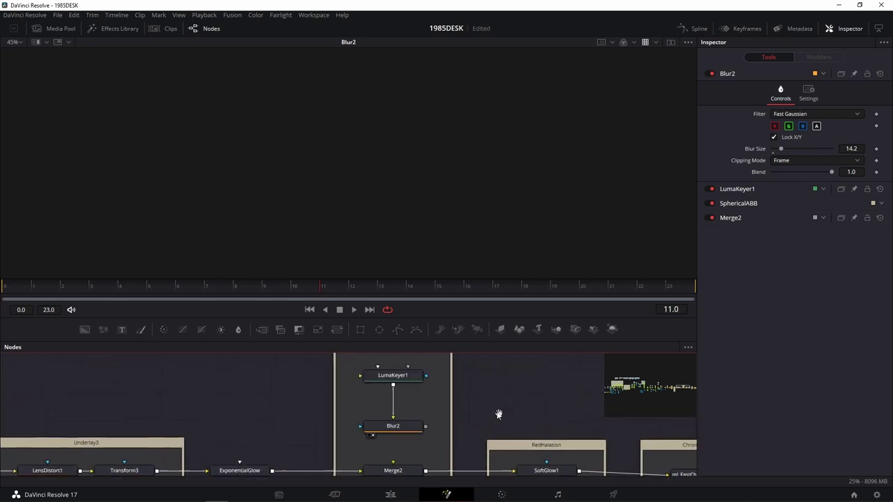
pyautogui.moveTo(399, 426); pyautogui.dragTo(399, 421)
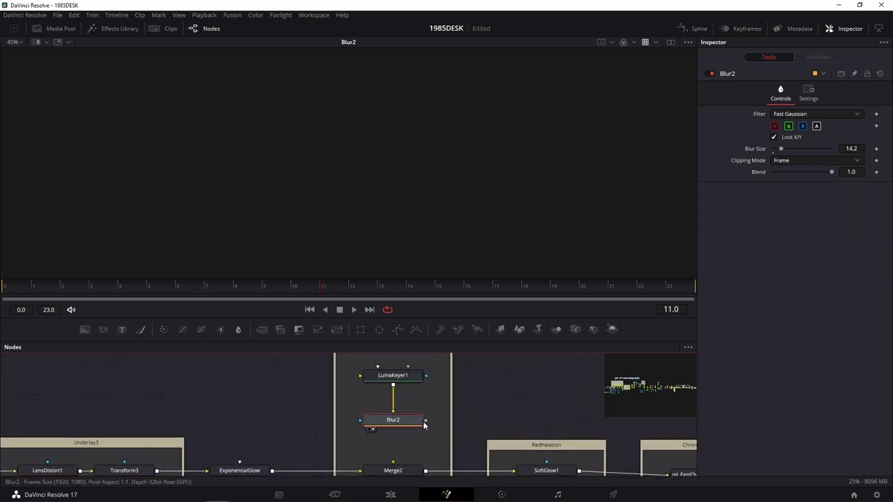
pyautogui.moveTo(408, 458); pyautogui.dragTo(393, 464)
pyautogui.moveTo(493, 407); pyautogui.dragTo(594, 391)
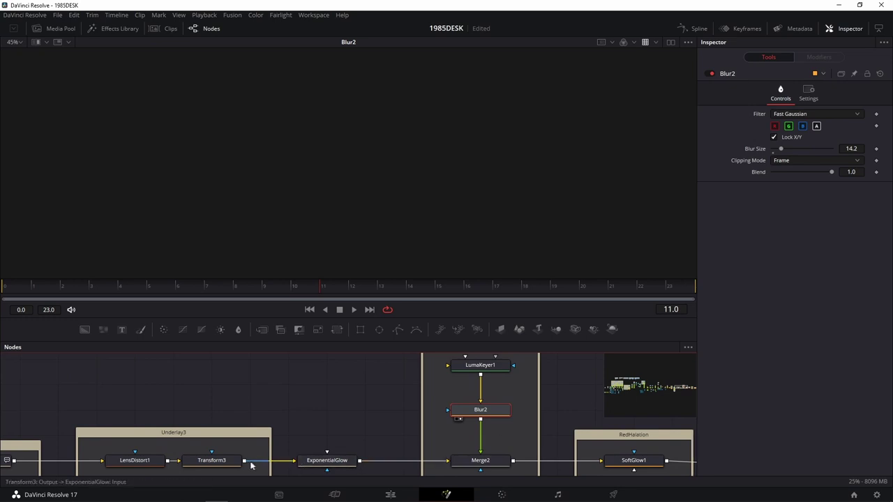
# Connect Transform3 to LumaKeyer1, view Merge2's composite, and select ExponentialGlow
pyautogui.moveTo(247, 461); pyautogui.dragTo(474, 366)
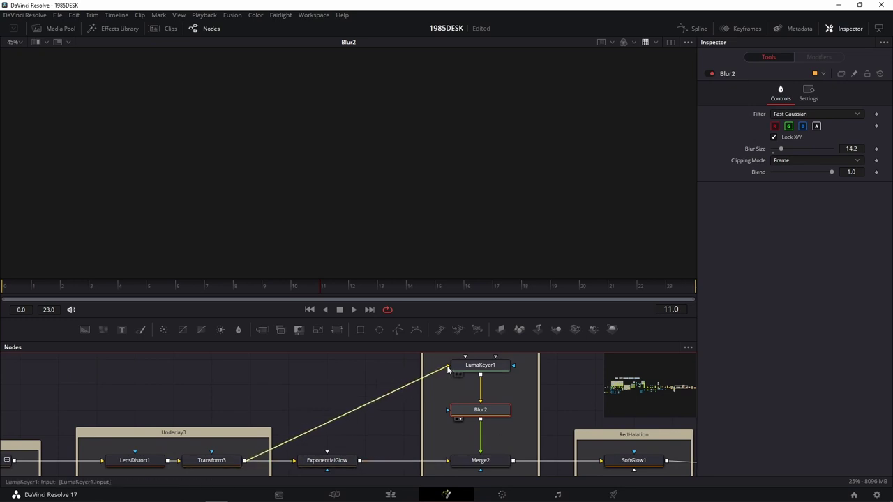
pyautogui.moveTo(501, 407); pyautogui.dragTo(424, 378)
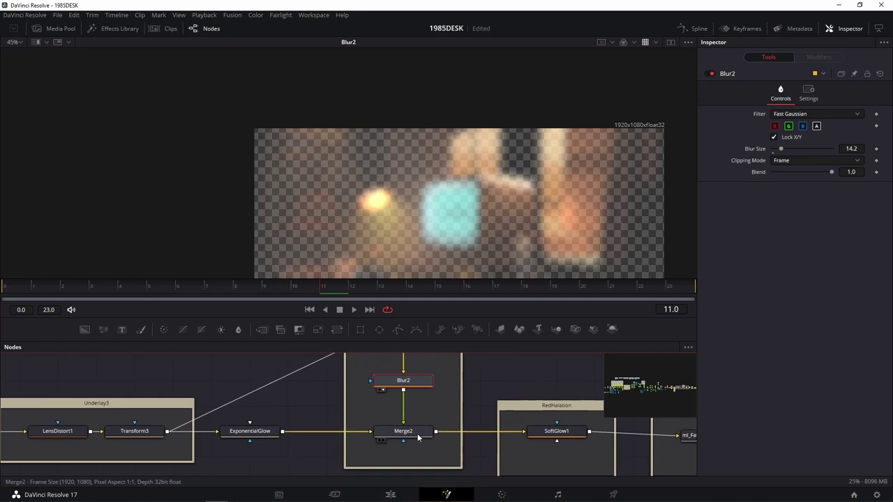
pyautogui.moveTo(403, 432); pyautogui.dragTo(469, 237)
pyautogui.scroll(3, 470, 237)
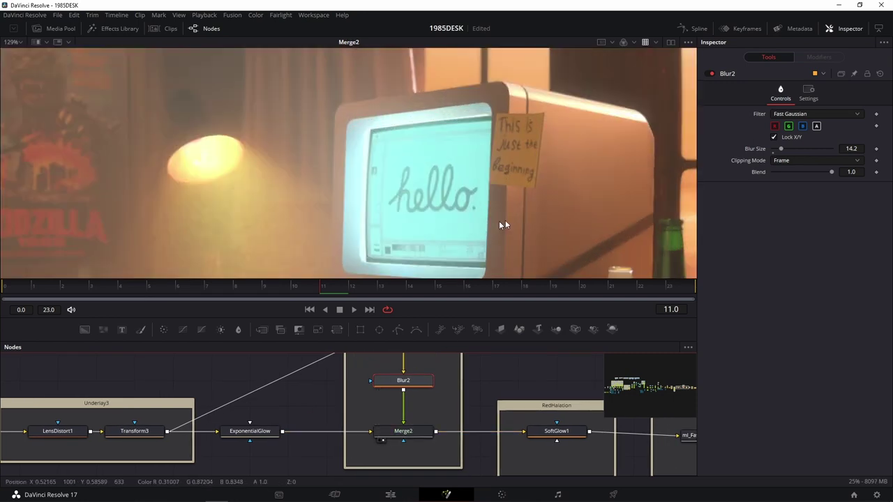
pyautogui.click(264, 436)
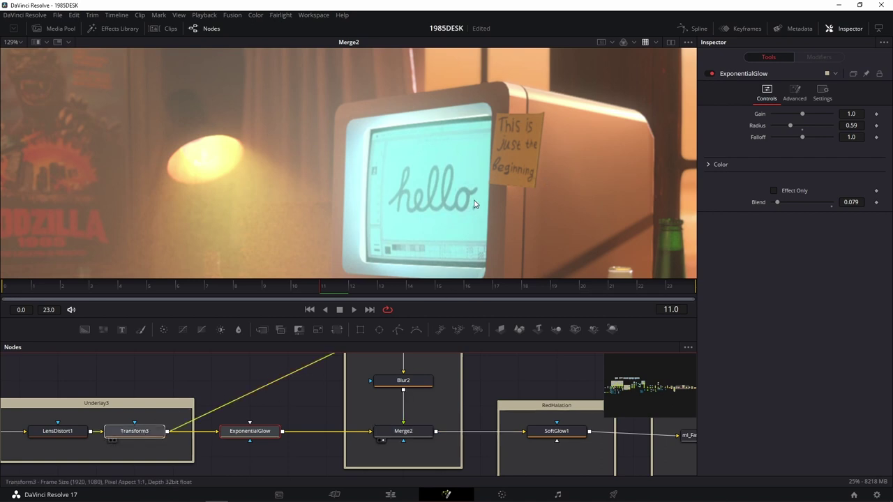
# Set ExponentialGlow's Blend to 0.15, flipping the viewer between ExponentialGlow and Merge2 to compare
pyautogui.click(111, 440)
pyautogui.press('1')
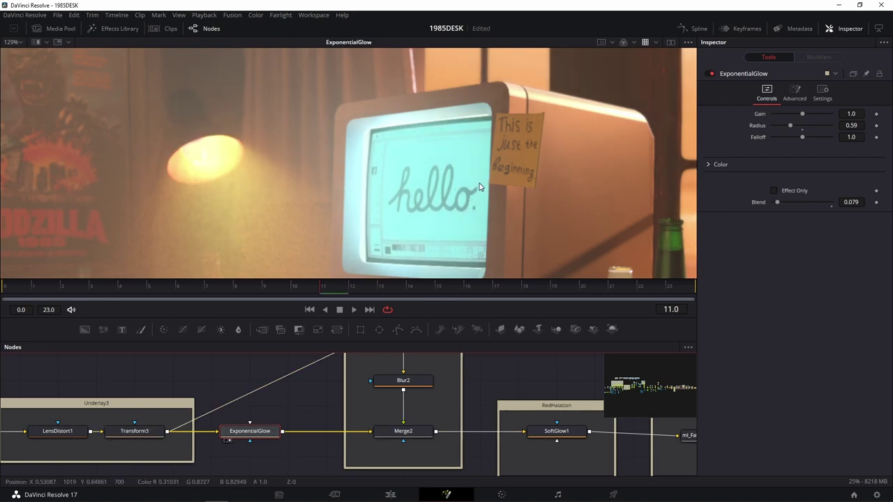
pyautogui.press('1')
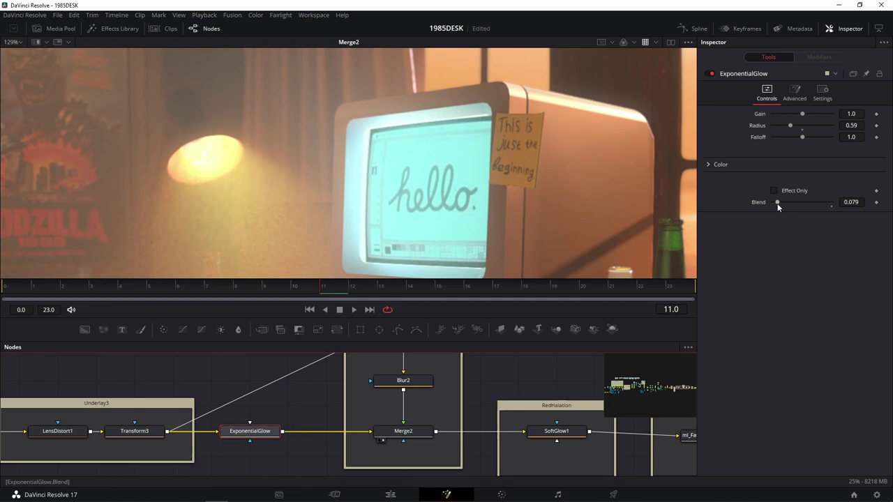
pyautogui.moveTo(778, 203); pyautogui.dragTo(782, 202)
pyautogui.press('1')
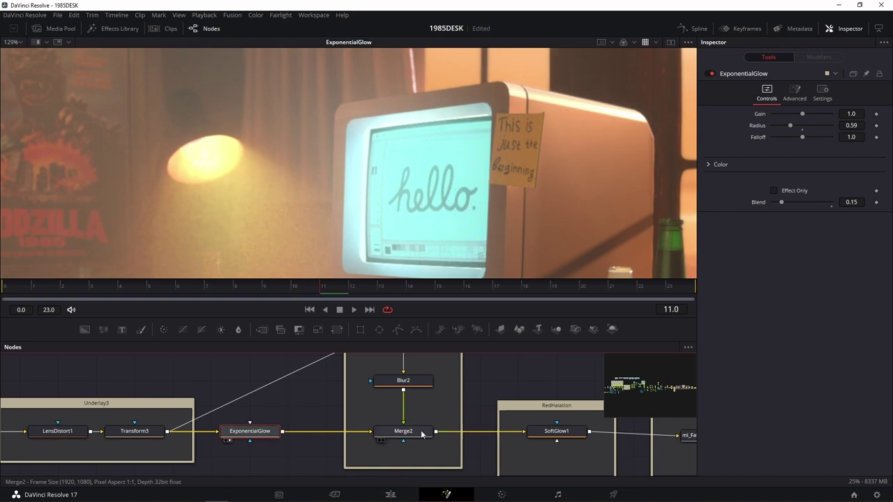
pyautogui.press('1')
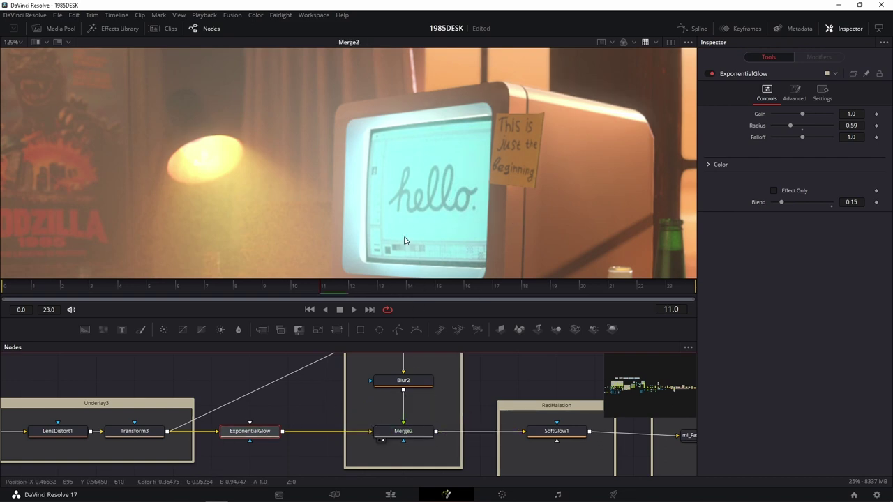
pyautogui.scroll(-5, 404, 240)
pyautogui.moveTo(477, 454); pyautogui.dragTo(245, 441)
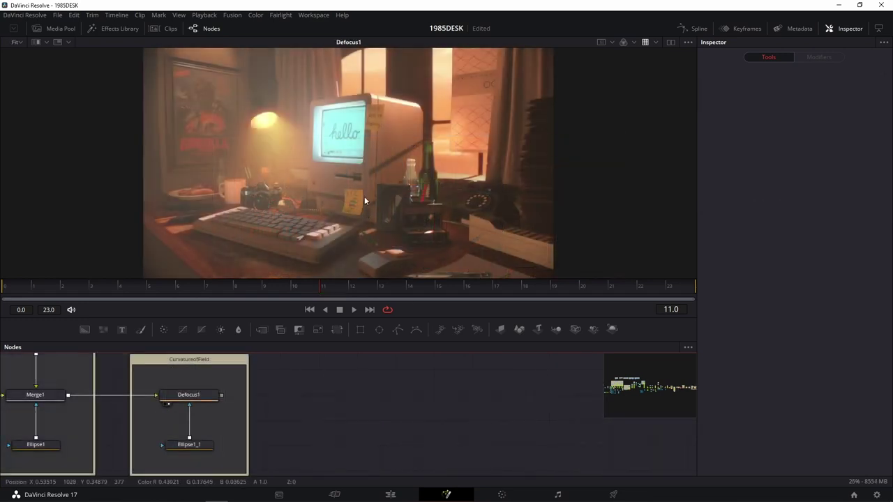
# Switch to PureRef and pan the board down to the lens flare and light-leak images
pyautogui.click(124, 493)
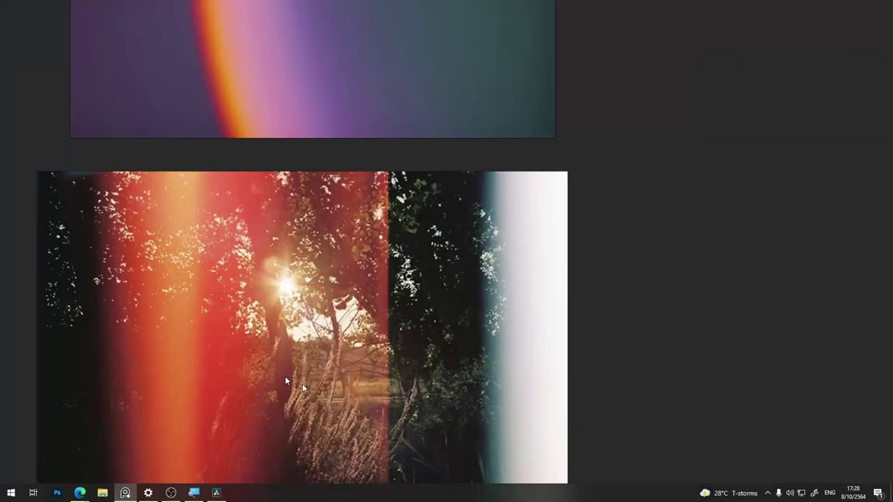
pyautogui.scroll(-5, 381, 332)
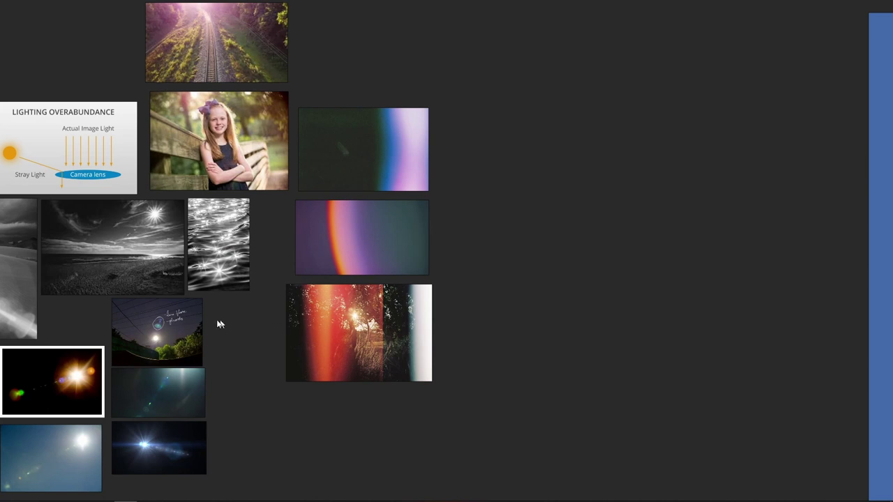
pyautogui.moveTo(271, 308); pyautogui.dragTo(528, 353)
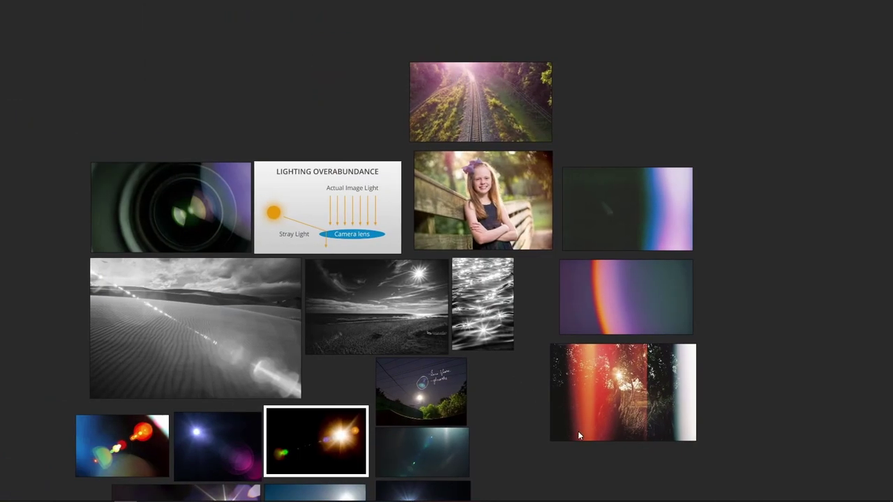
pyautogui.moveTo(578, 431); pyautogui.dragTo(523, 275)
pyautogui.scroll(3, 383, 279)
pyautogui.scroll(1, 411, 197)
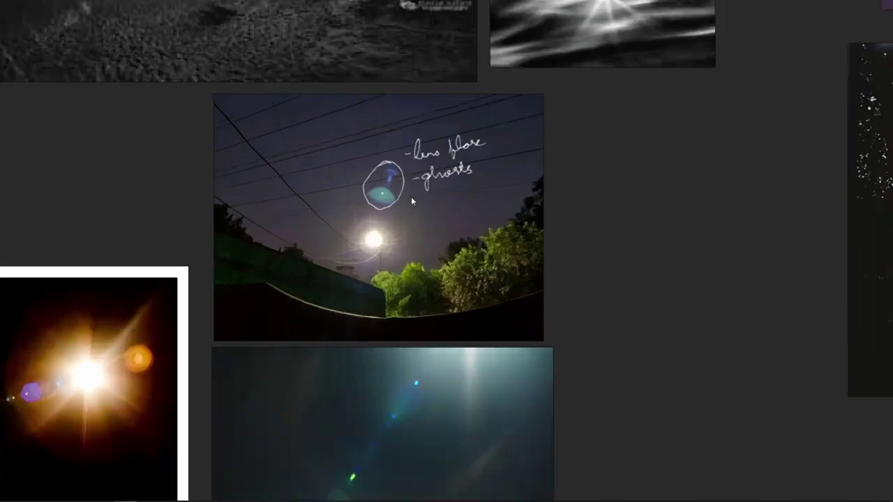
pyautogui.scroll(3, 325, 334)
pyautogui.scroll(-5, 331, 322)
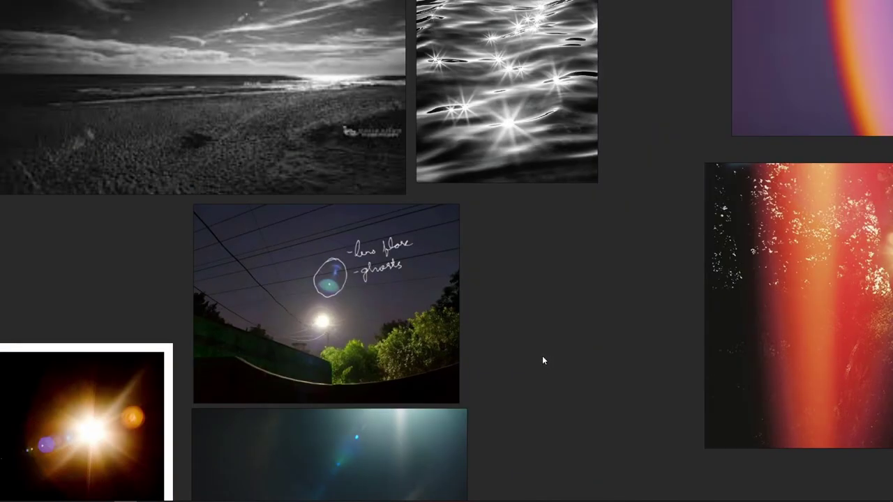
pyautogui.scroll(-3, 542, 360)
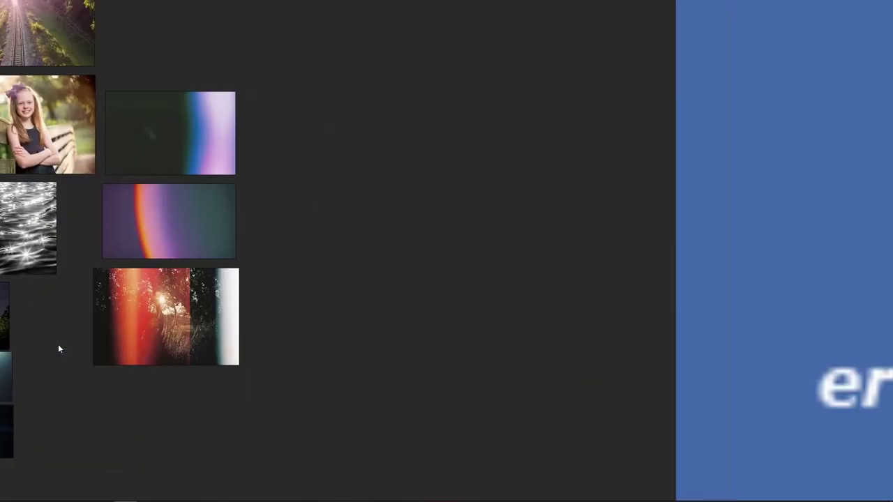
pyautogui.scroll(-2, 578, 345)
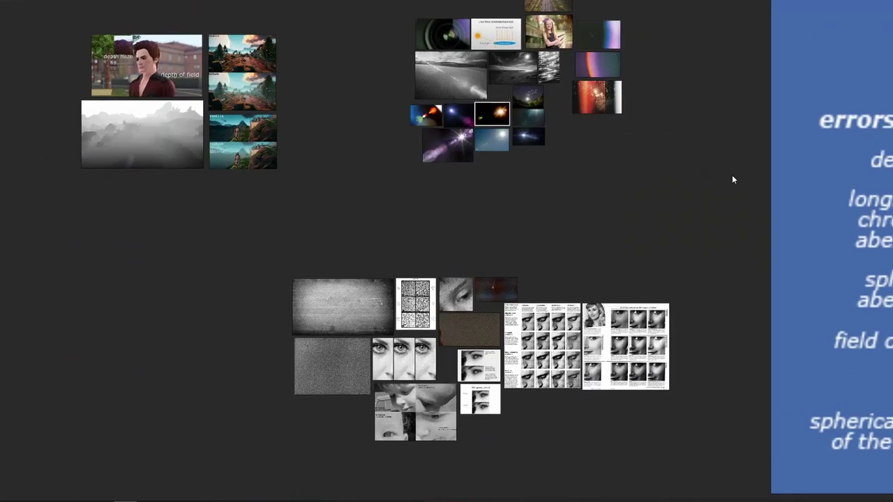
# Zoom into the silver grain plate, then pan to the 32–1250 ASA film and developer chart
pyautogui.scroll(4, 547, 311)
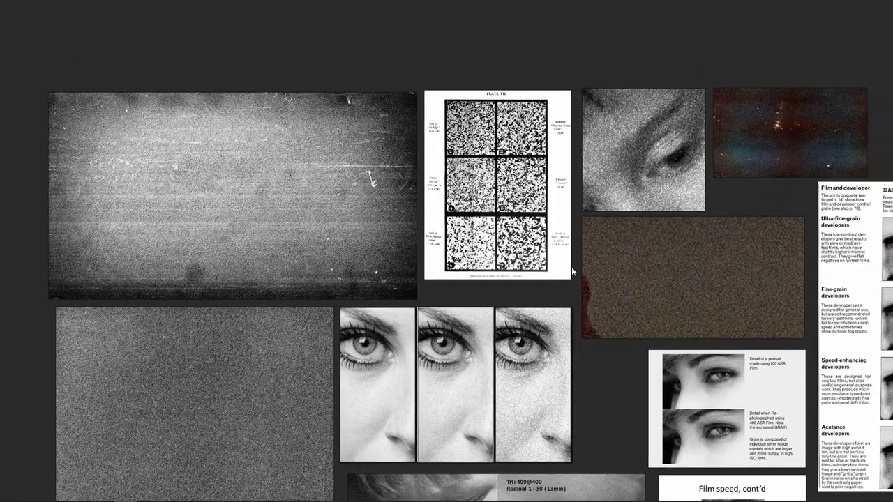
pyautogui.scroll(5, 572, 267)
pyautogui.moveTo(531, 177); pyautogui.dragTo(526, 333)
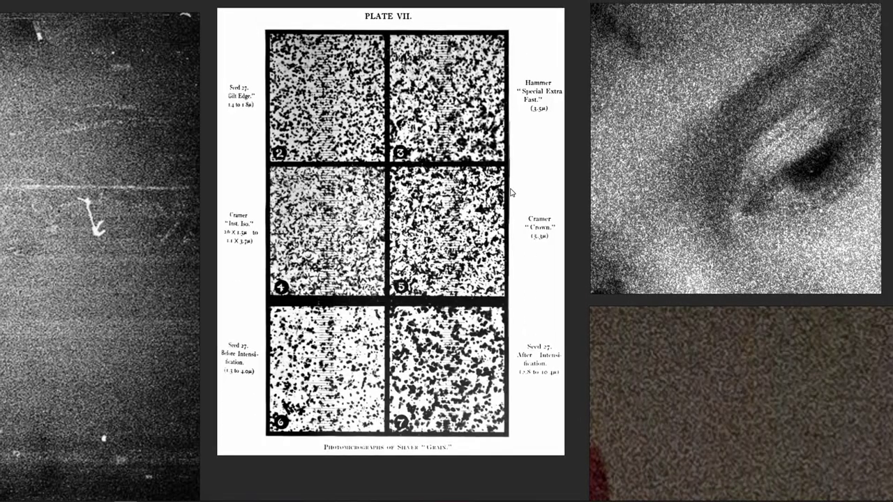
pyautogui.scroll(-3, 514, 194)
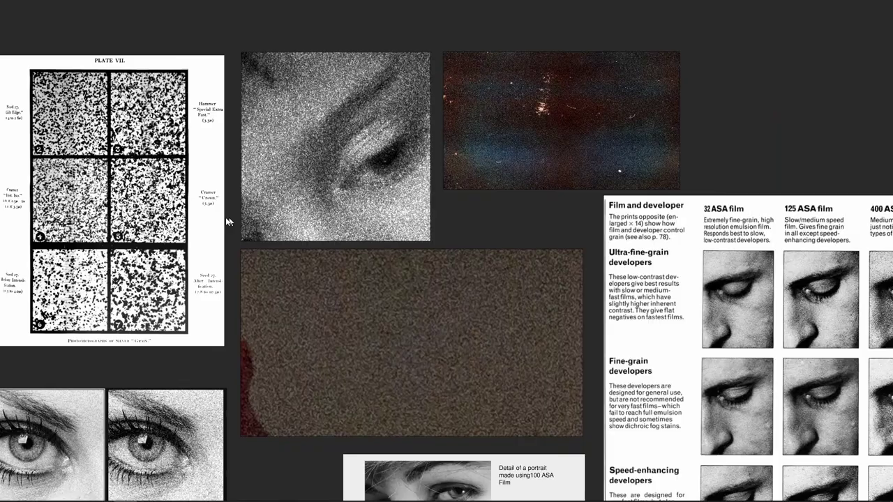
pyautogui.hscroll(5, 620, 216)
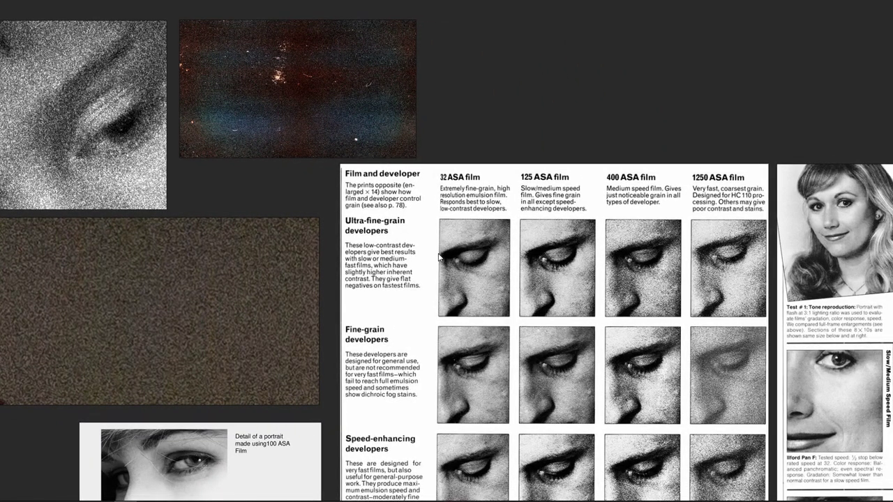
pyautogui.scroll(2, 518, 270)
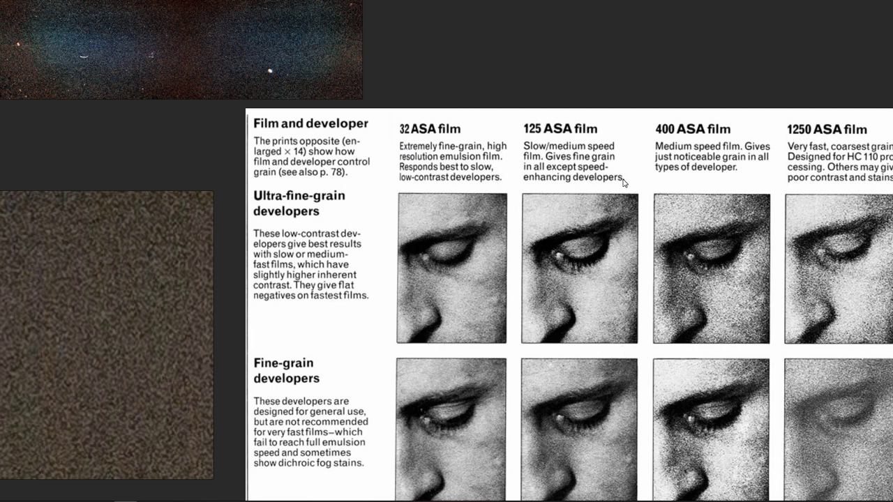
pyautogui.hscroll(4, 597, 92)
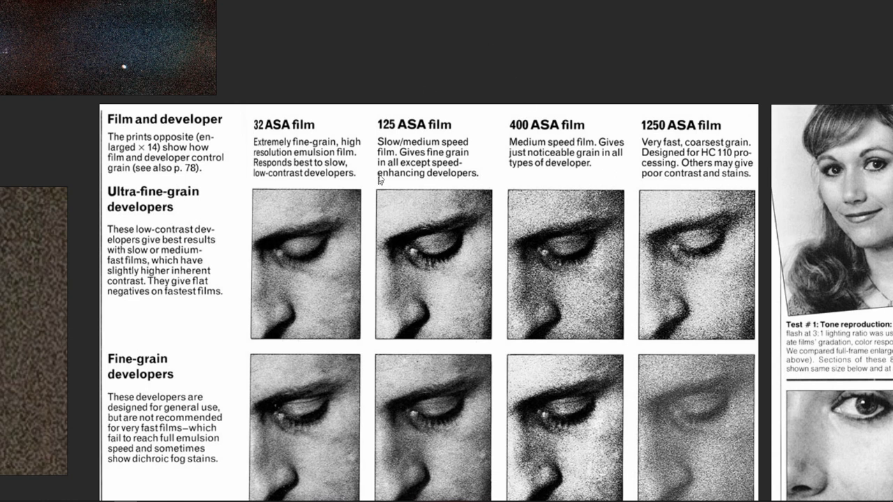
pyautogui.scroll(2, 393, 134)
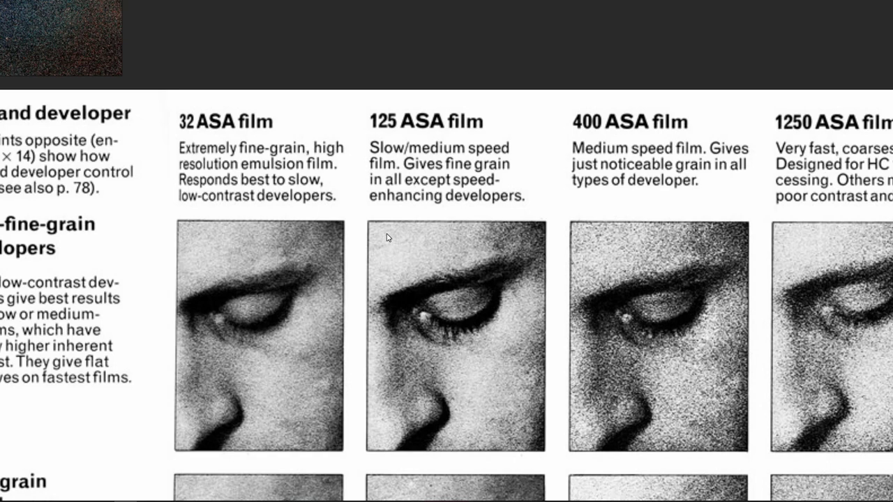
# Zoom in and out on the ASA film grain chart, panning so the portrait comparison page sits beside it
pyautogui.scroll(1, 359, 279)
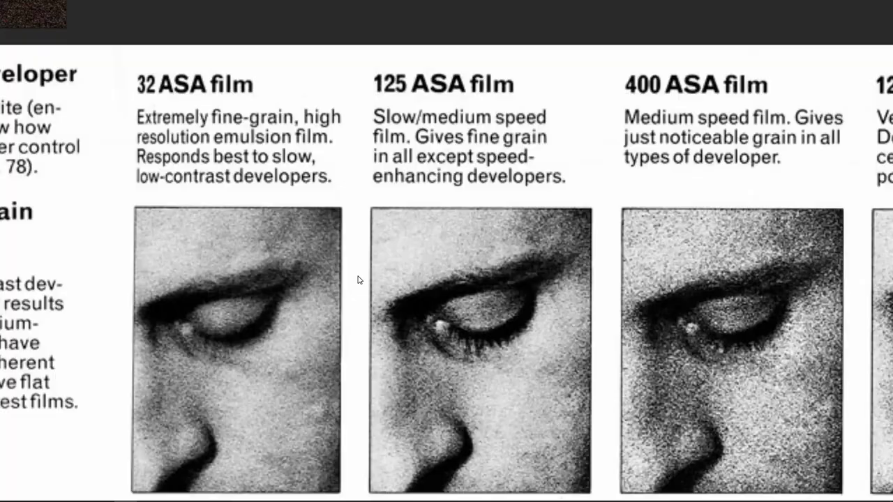
pyautogui.scroll(-2, 359, 279)
pyautogui.moveTo(432, 111); pyautogui.dragTo(371, 62)
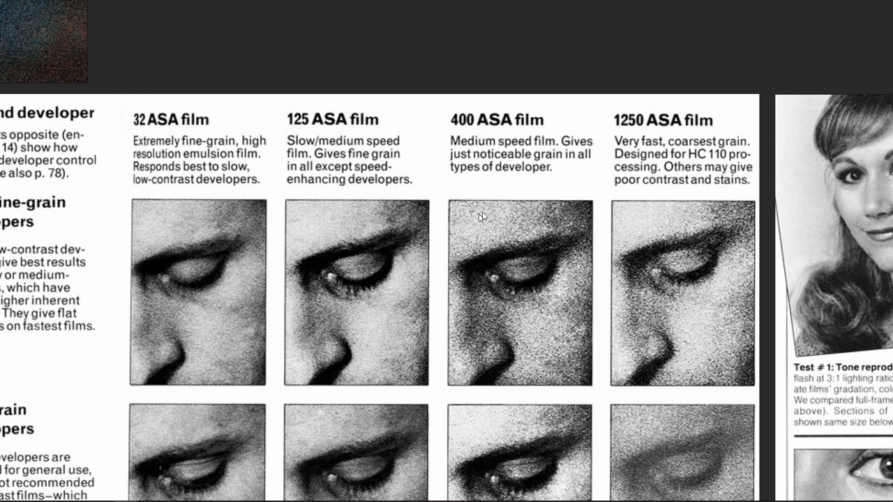
pyautogui.scroll(2, 469, 168)
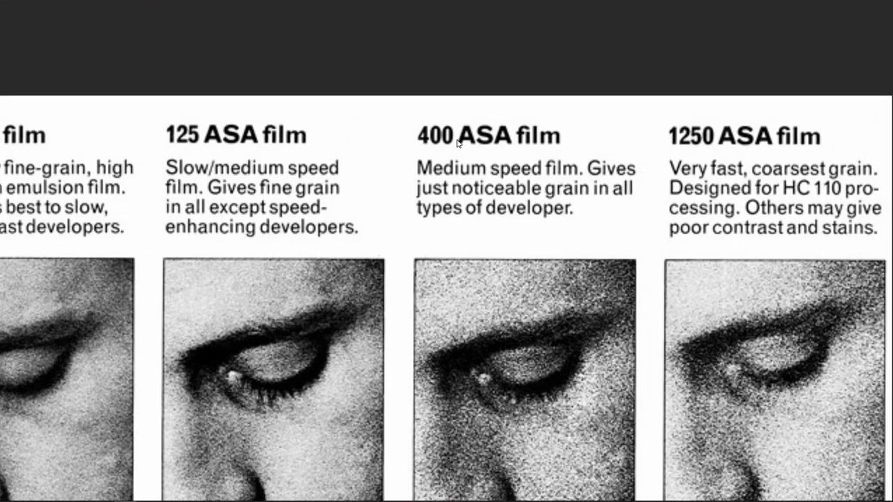
pyautogui.scroll(-2, 482, 202)
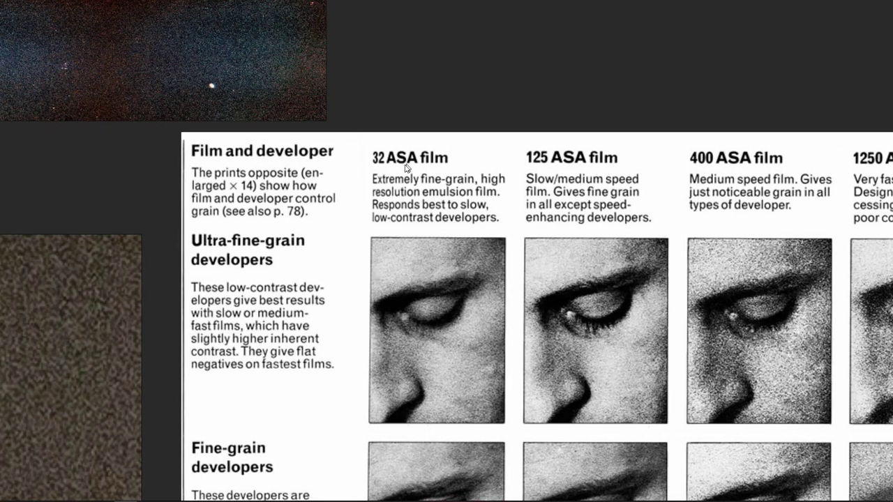
pyautogui.scroll(3, 445, 268)
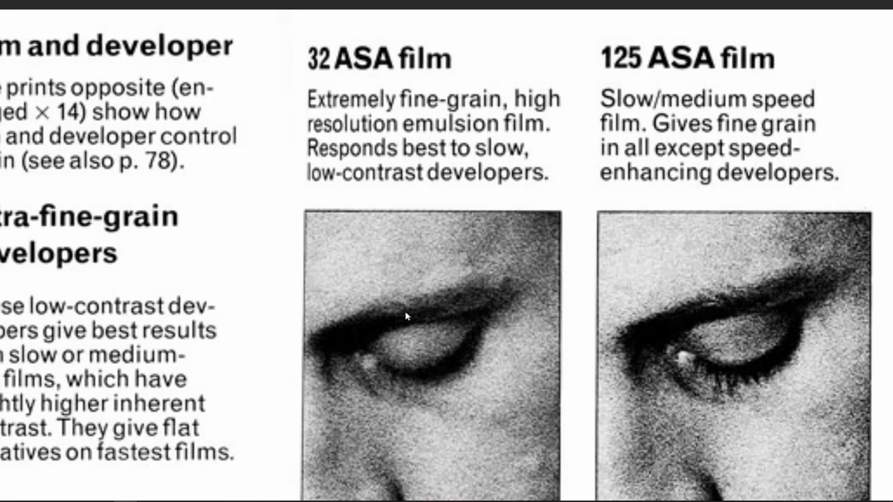
pyautogui.scroll(-3, 474, 295)
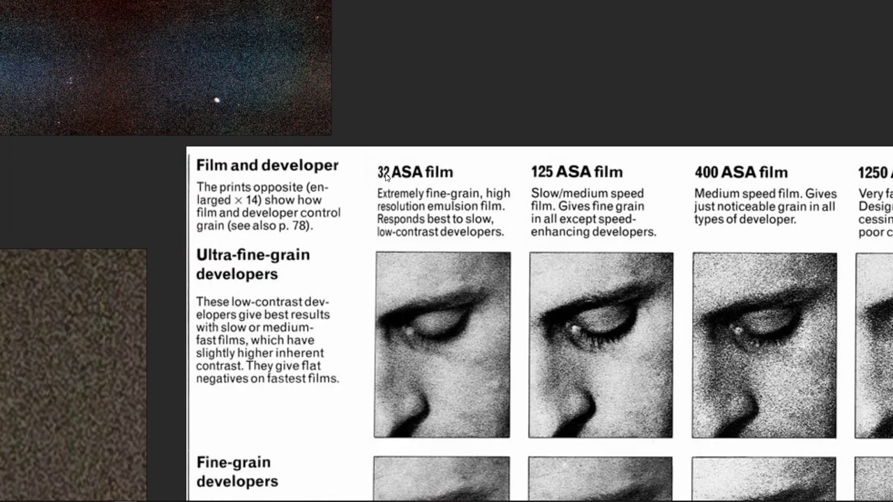
# Pan to the 1250 ASA column and zoom out to compare grain across the 32–1250 ASA samples
pyautogui.moveTo(532, 306); pyautogui.dragTo(388, 244)
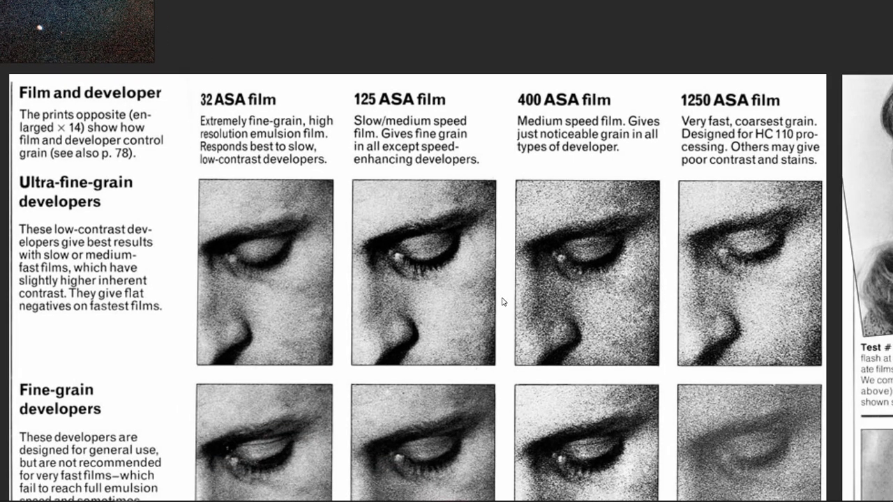
pyautogui.scroll(-2, 501, 301)
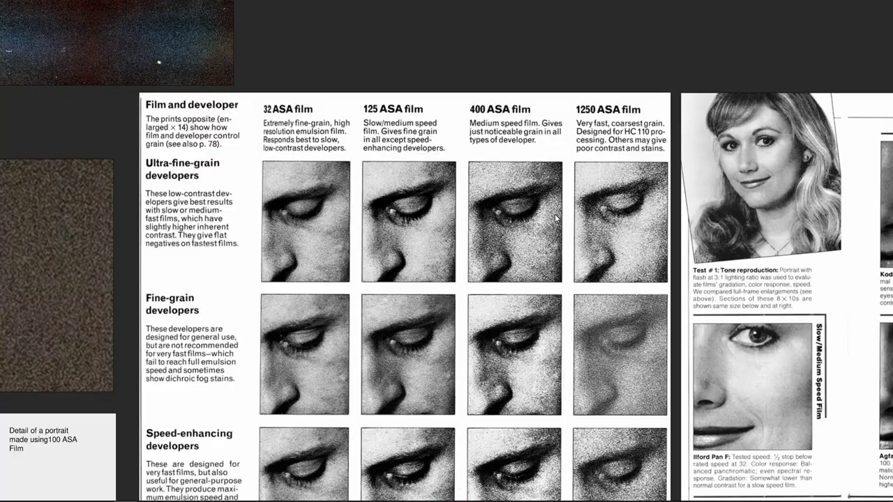
pyautogui.scroll(3, 556, 219)
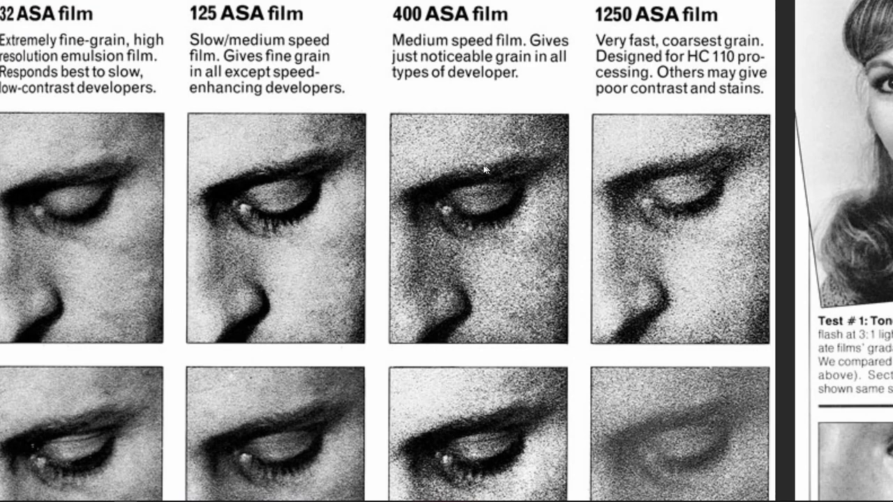
pyautogui.scroll(-1, 486, 274)
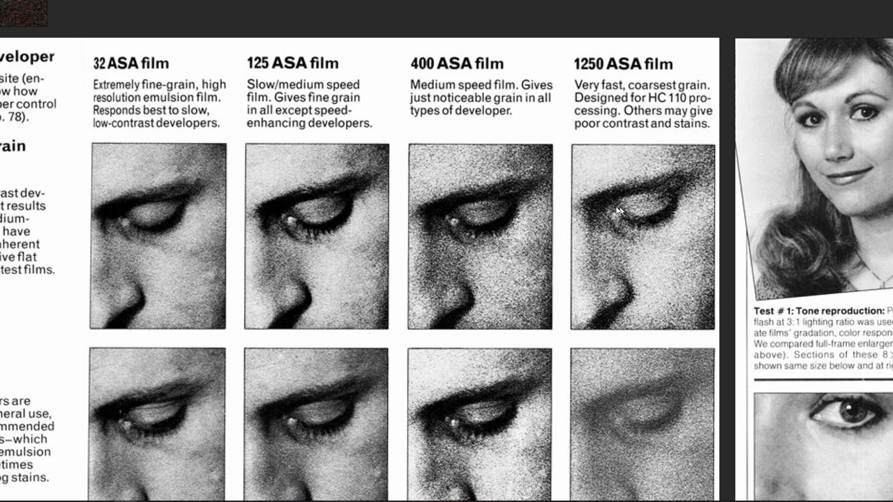
pyautogui.scroll(-3, 230, 198)
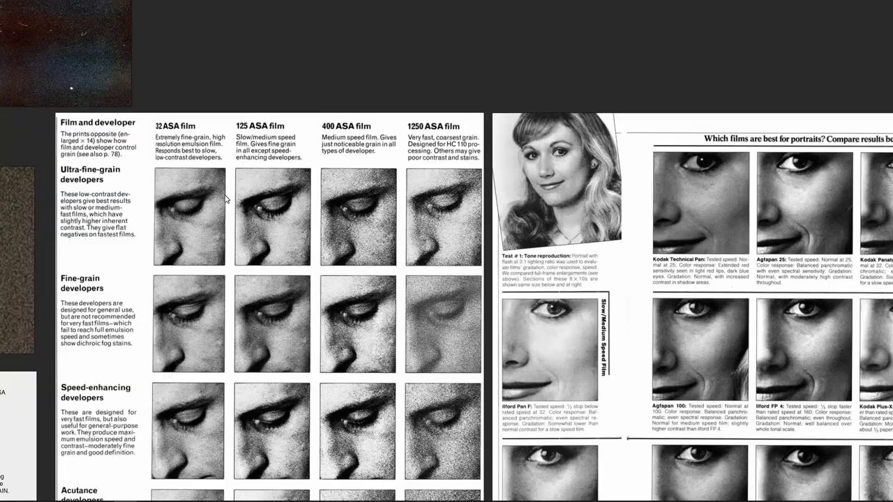
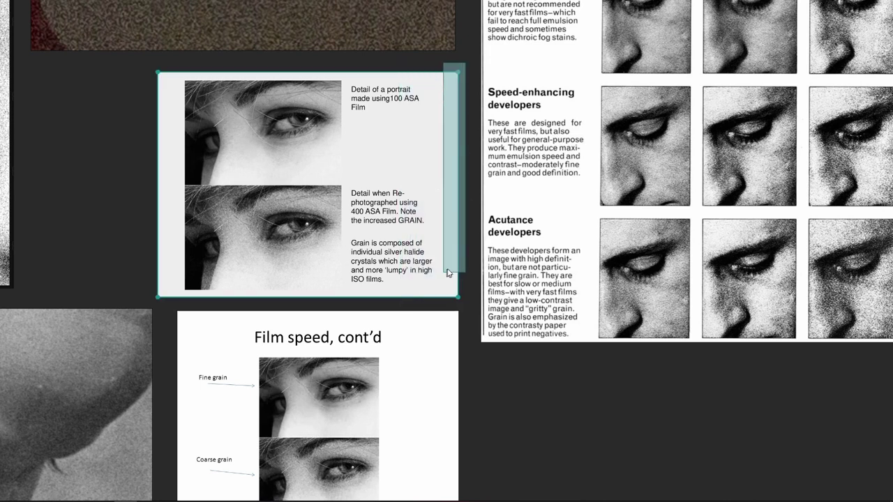
# Zoom and pan the PureRef grain board to study the 400 ASA and Trix400 developer slides
pyautogui.click(466, 246)
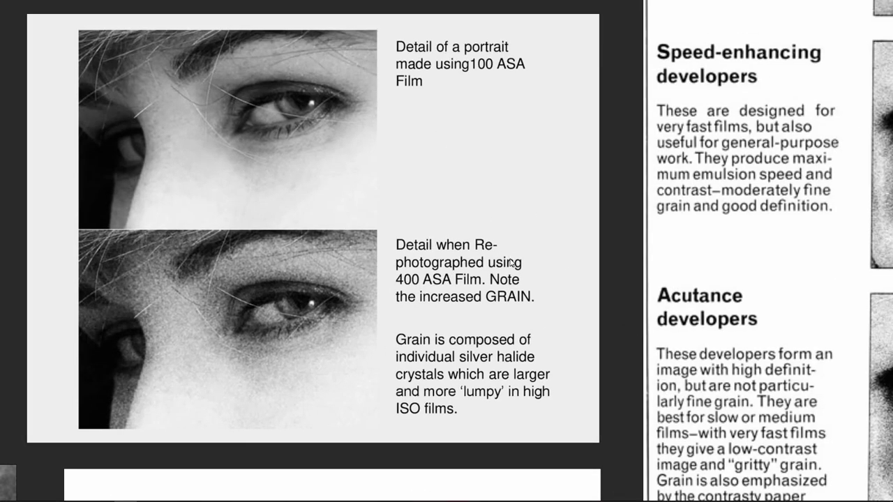
pyautogui.scroll(-3, 509, 262)
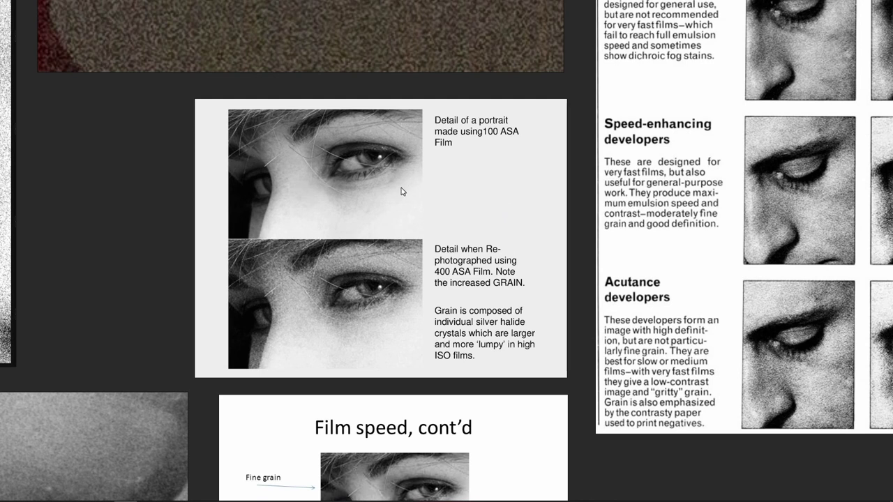
pyautogui.scroll(-2, 207, 263)
pyautogui.scroll(-2, 502, 144)
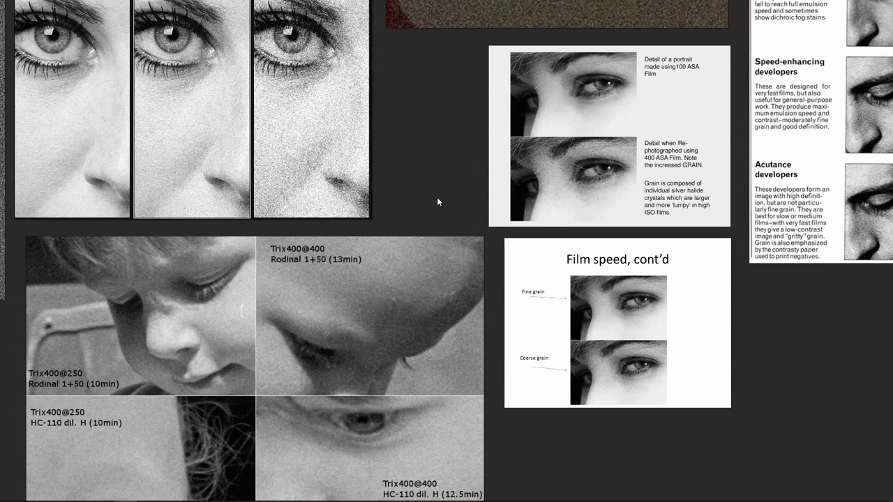
pyautogui.moveTo(438, 201); pyautogui.dragTo(500, 196)
pyautogui.moveTo(126, 498)
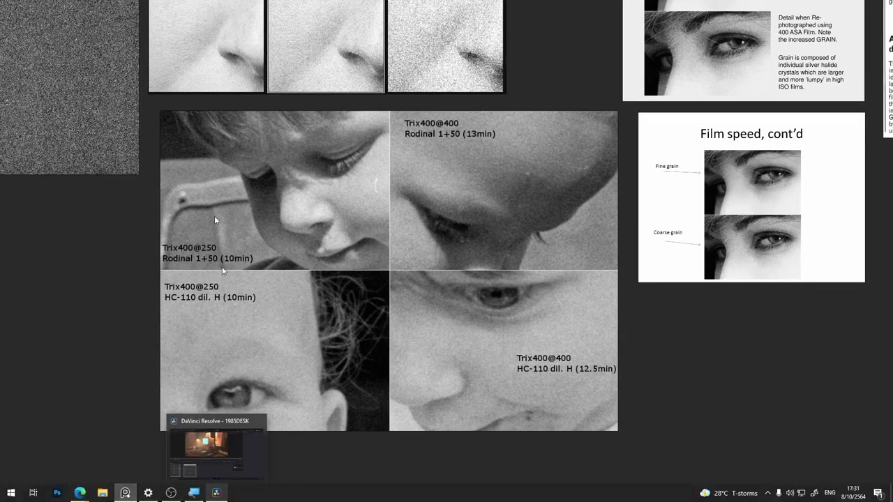
pyautogui.scroll(-3, 201, 104)
pyautogui.moveTo(133, 28); pyautogui.dragTo(214, 236)
pyautogui.scroll(3, 213, 236)
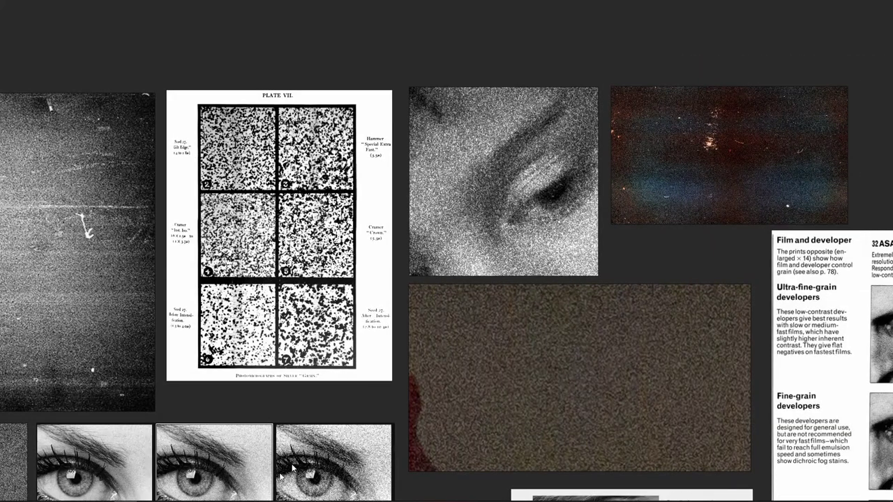
# Back in Resolve, add a Film Grain tool, place it after Defocus1 and wire Defocus1 into it
pyautogui.click(216, 493)
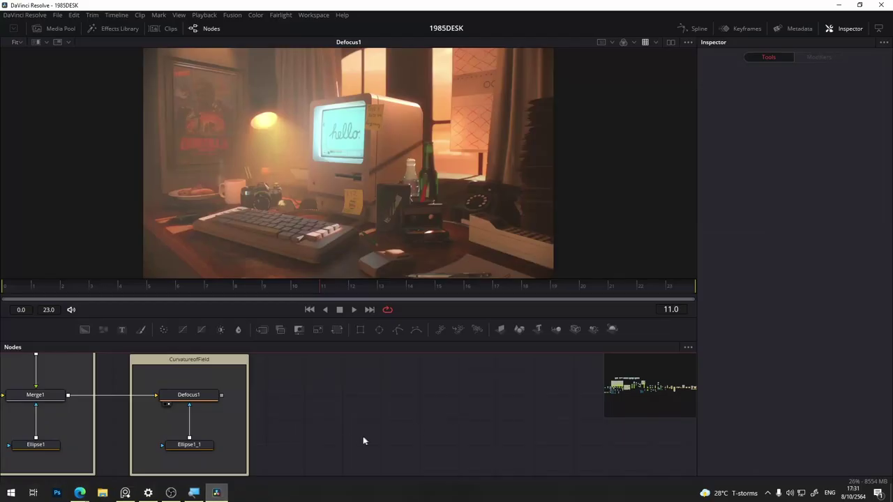
pyautogui.hotkey('shift', 'space')
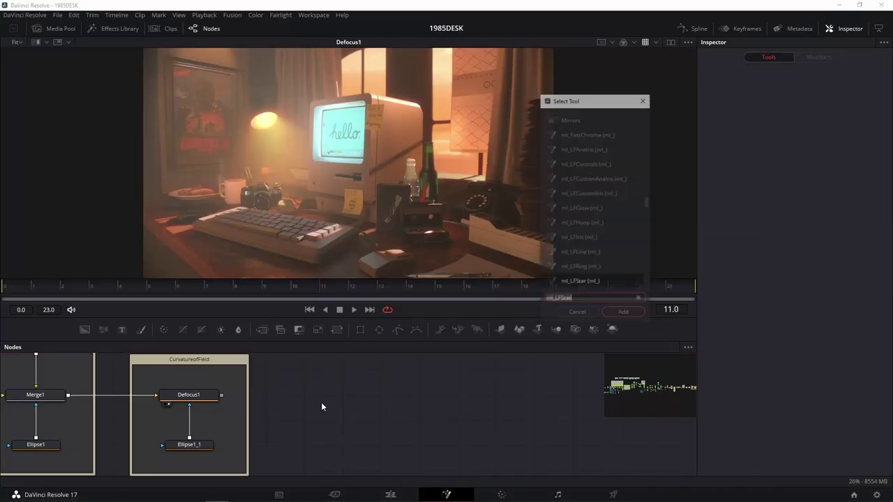
pyautogui.write('film')
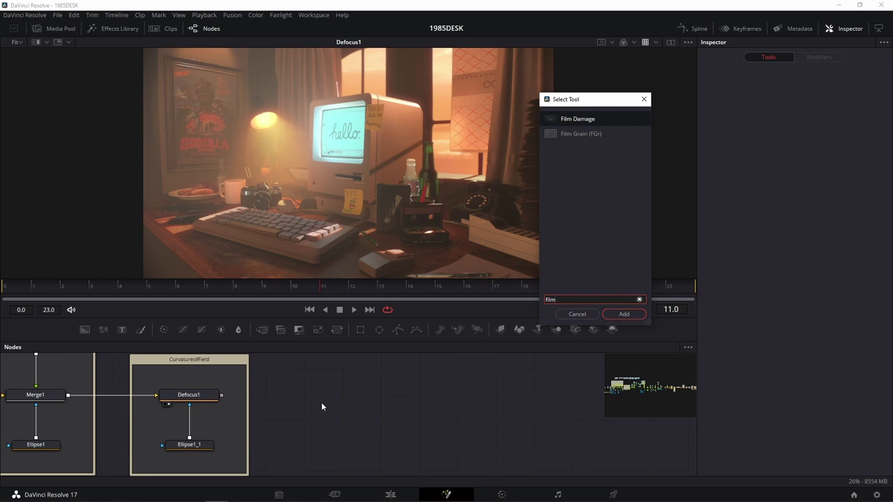
pyautogui.click(593, 134)
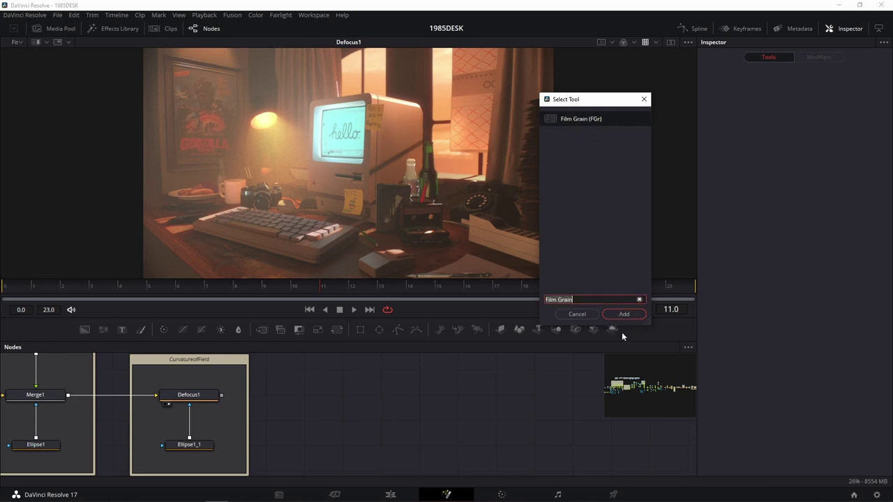
pyautogui.click(623, 315)
pyautogui.moveTo(345, 424); pyautogui.dragTo(343, 398)
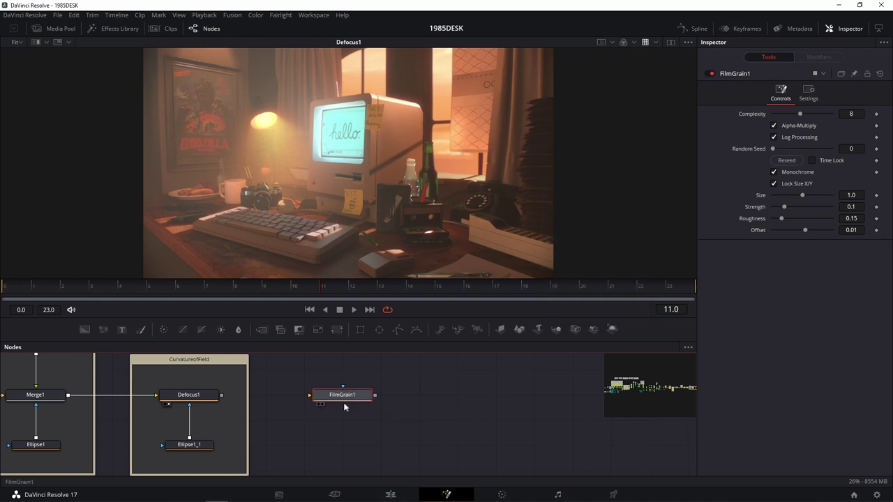
pyautogui.moveTo(221, 395); pyautogui.dragTo(345, 397)
# View FilmGrain1 zoomed in and compare the shot with the grain disabled and re-enabled
pyautogui.press('1')
pyautogui.scroll(3, 383, 127)
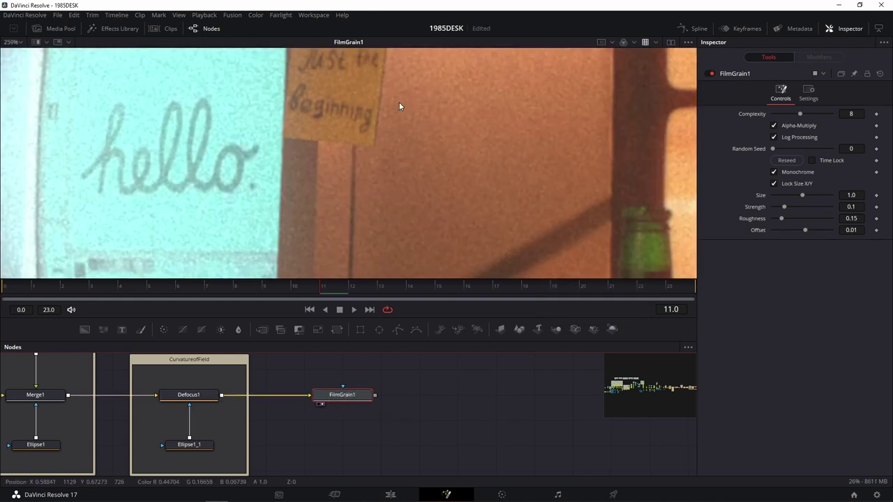
pyautogui.scroll(2, 421, 89)
pyautogui.scroll(5, 457, 130)
pyautogui.scroll(2, 457, 129)
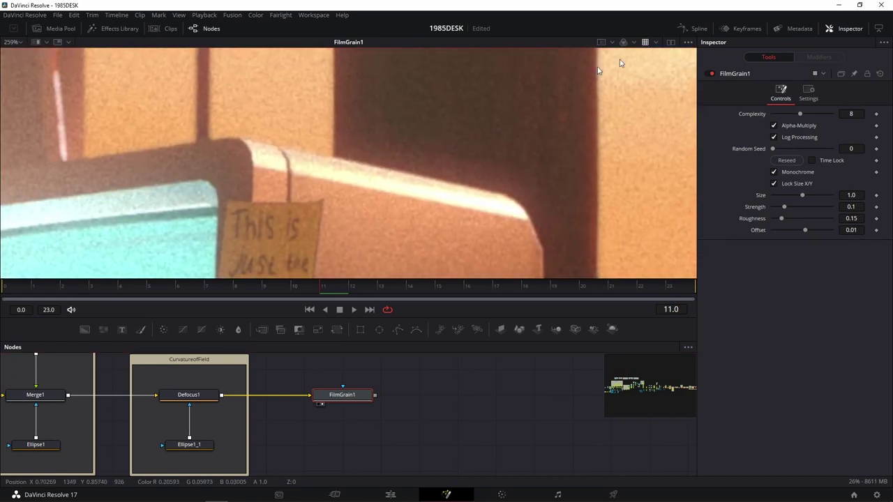
pyautogui.click(711, 74)
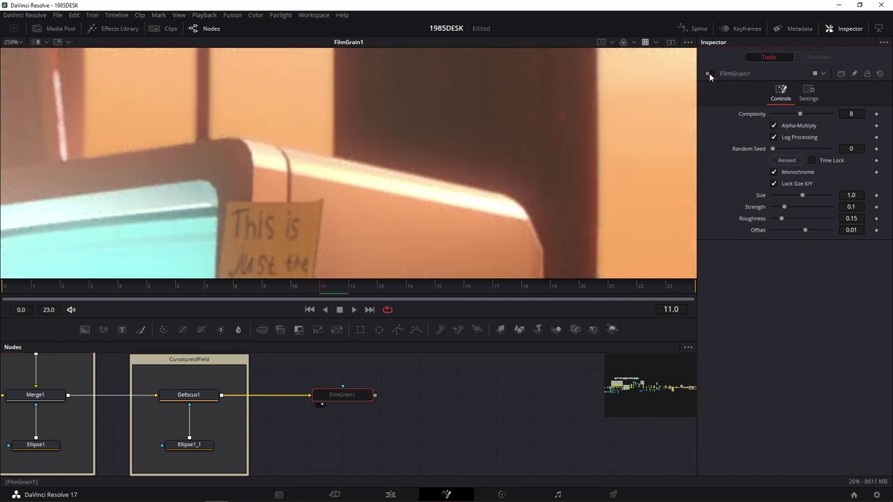
pyautogui.scroll(-6, 494, 144)
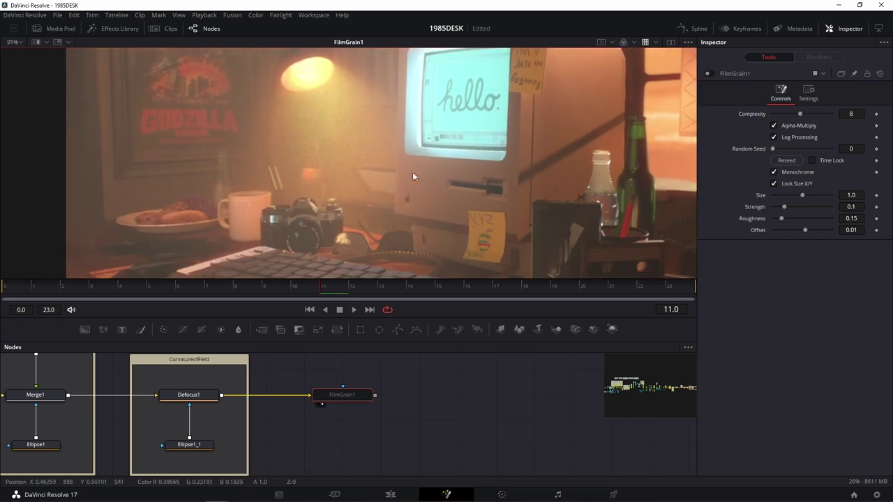
pyautogui.click(709, 74)
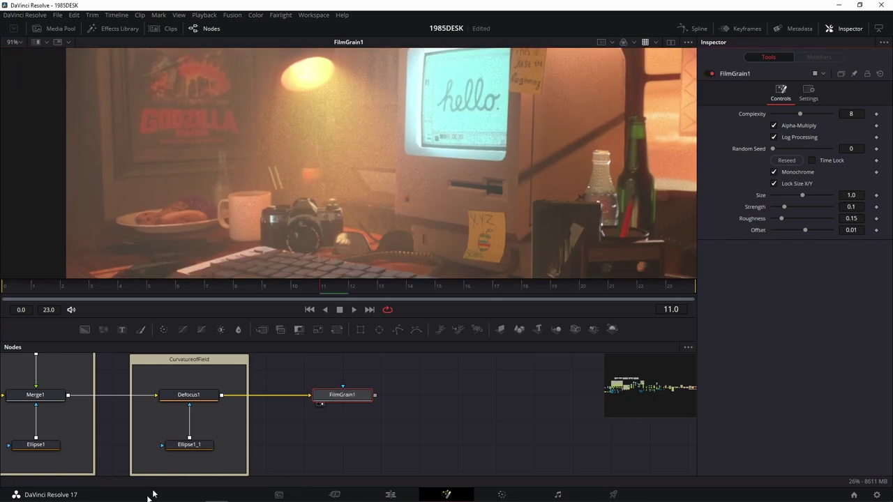
# Zoom further in and switch FilmGrain1 from monochrome to colour grain
pyautogui.scroll(3, 421, 208)
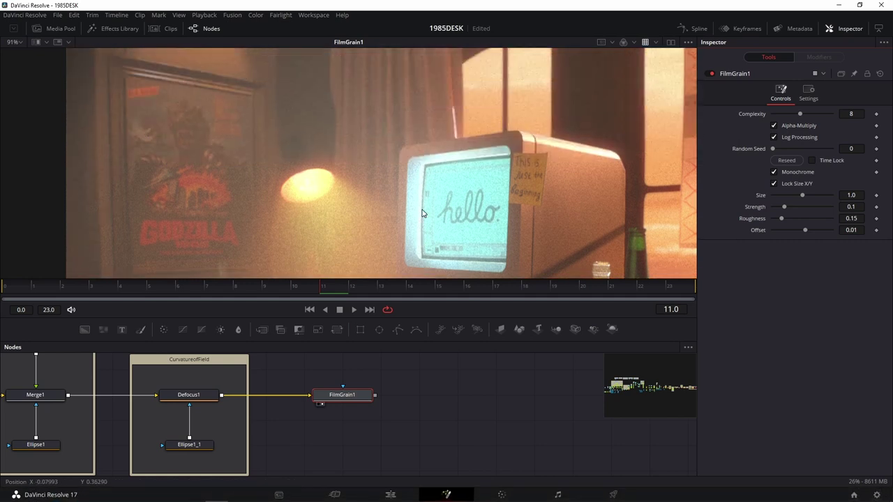
pyautogui.scroll(4, 422, 208)
pyautogui.scroll(1, 384, 205)
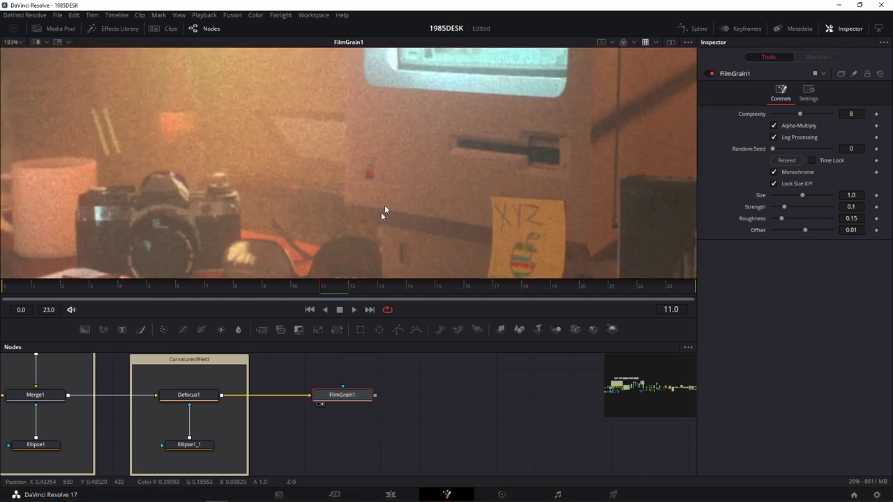
pyautogui.scroll(2, 384, 206)
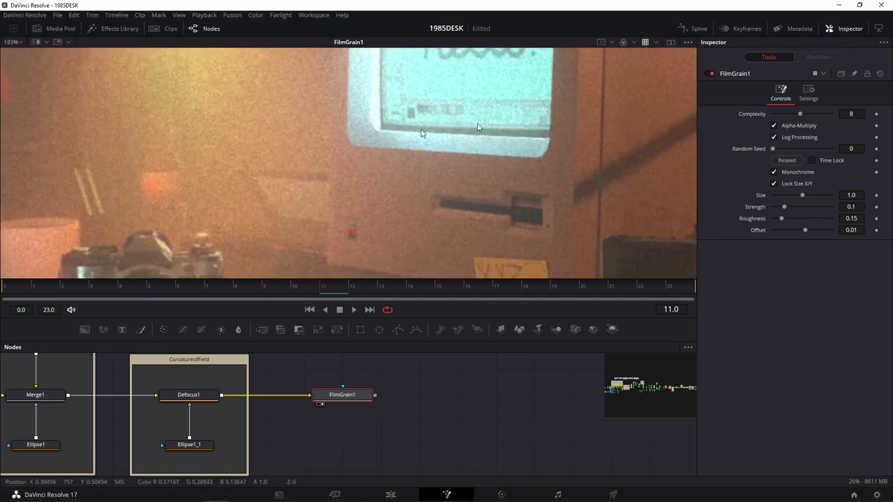
pyautogui.click(772, 172)
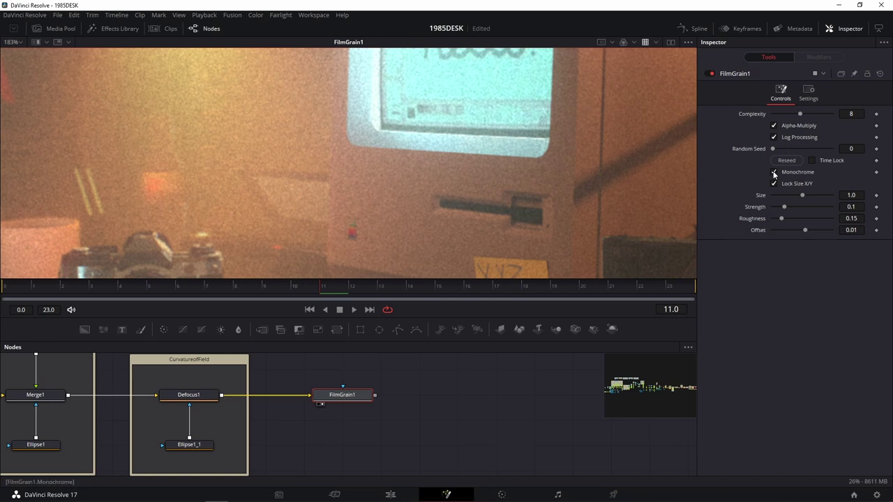
# Keep the grain coloured, reframe the viewer, and reduce Master Size to 0.39
pyautogui.click(774, 172)
pyautogui.hotkey('ctrl', 'f')
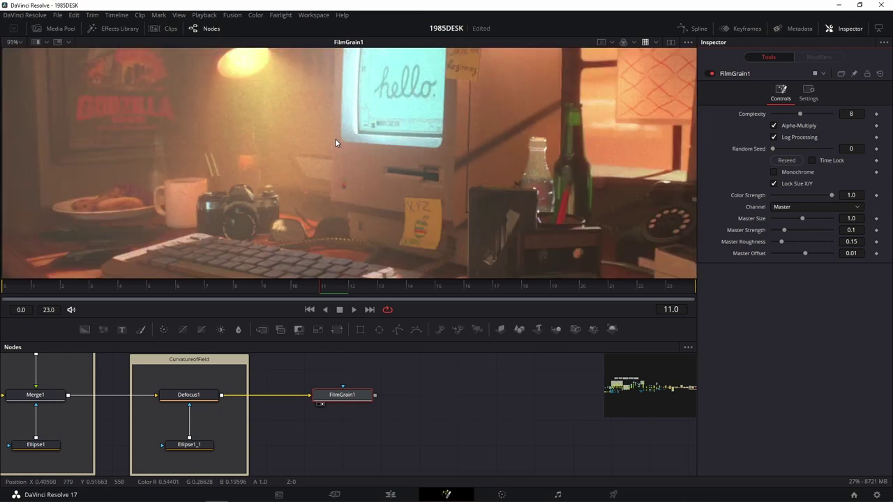
pyautogui.scroll(3, 352, 147)
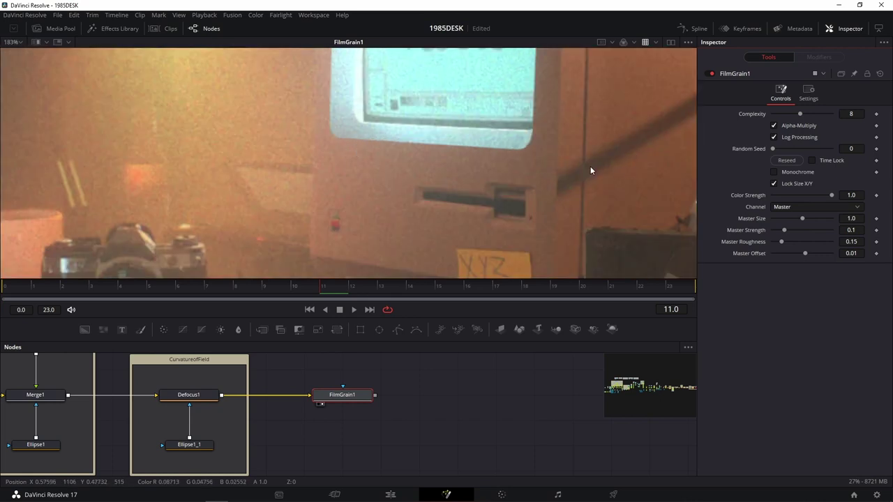
pyautogui.scroll(3, 475, 167)
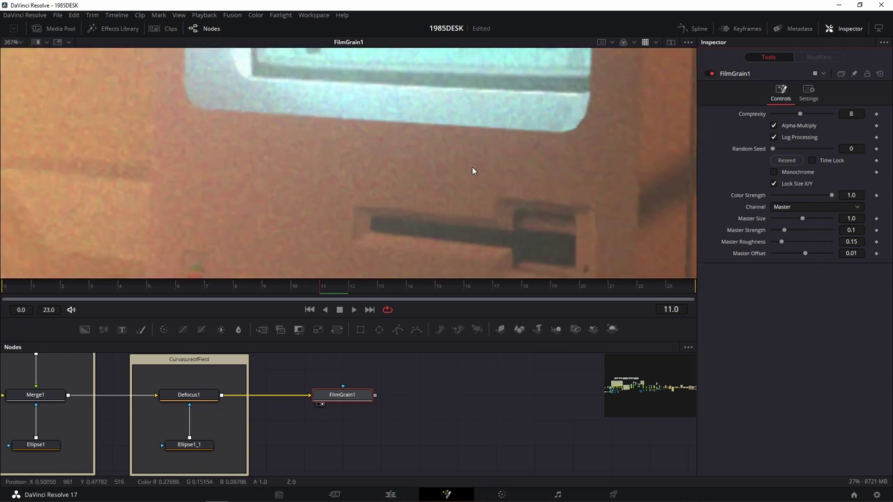
pyautogui.hotkey('ctrl', 'f')
pyautogui.scroll(1, 490, 151)
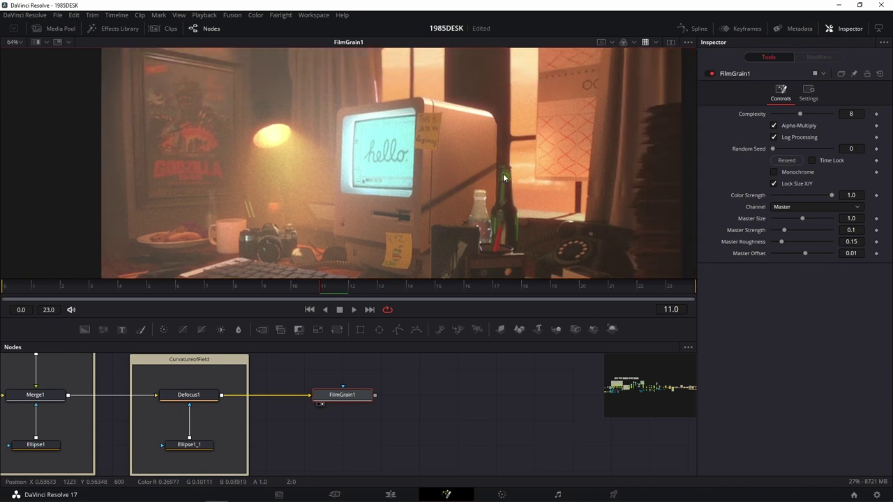
pyautogui.scroll(2, 503, 176)
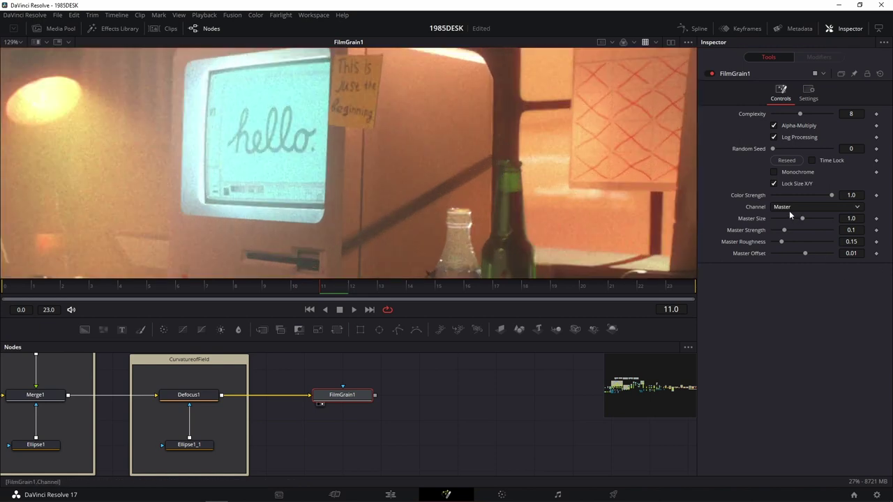
pyautogui.scroll(1, 444, 184)
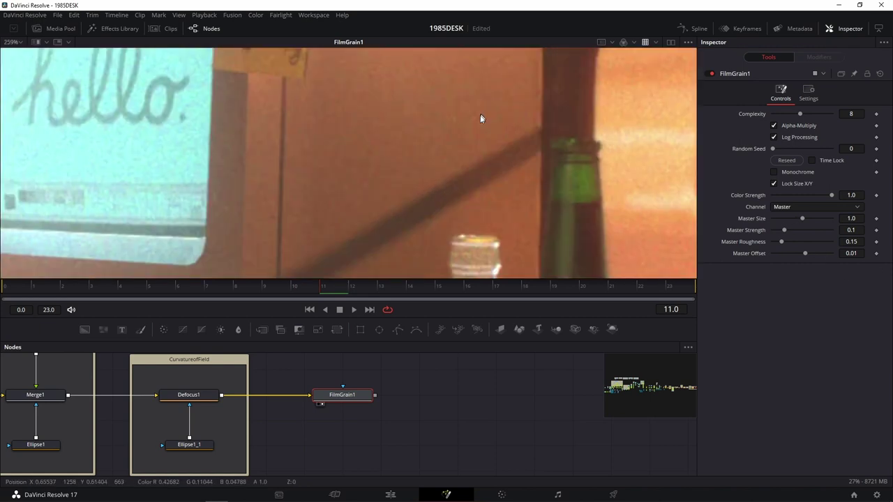
pyautogui.scroll(1, 458, 164)
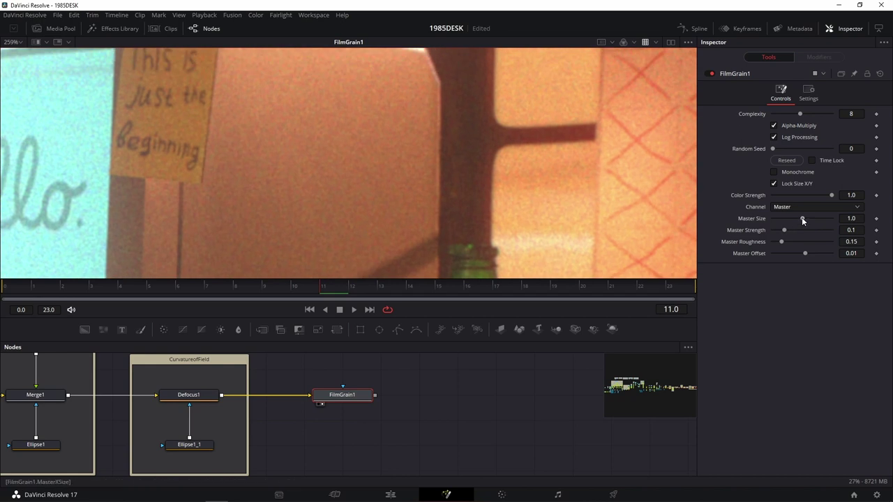
pyautogui.moveTo(802, 220); pyautogui.dragTo(785, 222)
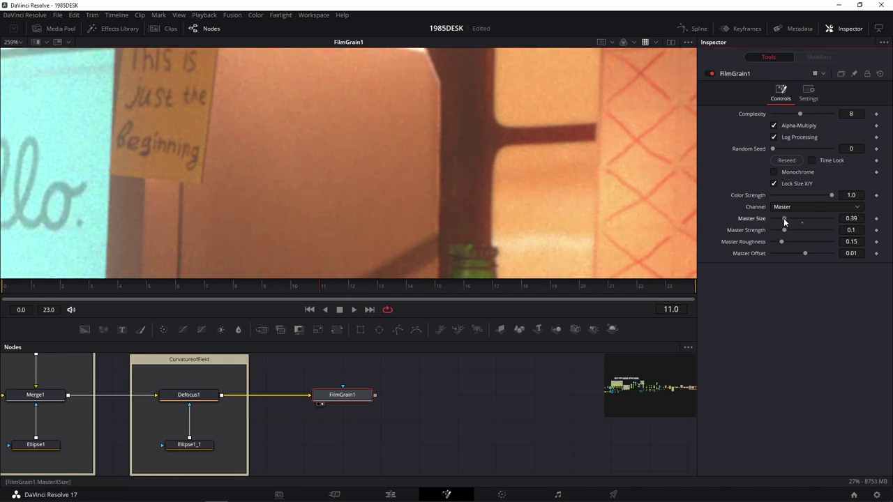
# Pan the close-up around the sticky note and monitor, comparing the grain off and on
pyautogui.moveTo(450, 210); pyautogui.dragTo(476, 246)
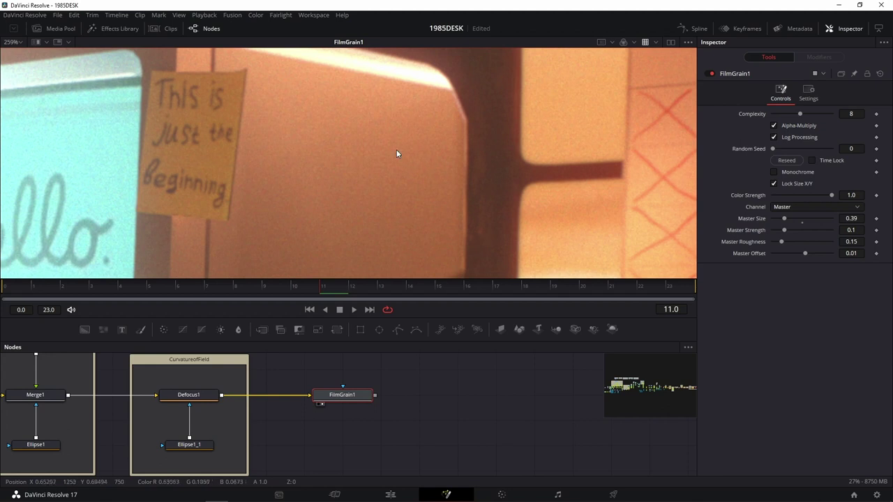
pyautogui.scroll(-1, 586, 233)
pyautogui.scroll(-2, 531, 199)
pyautogui.scroll(4, 493, 112)
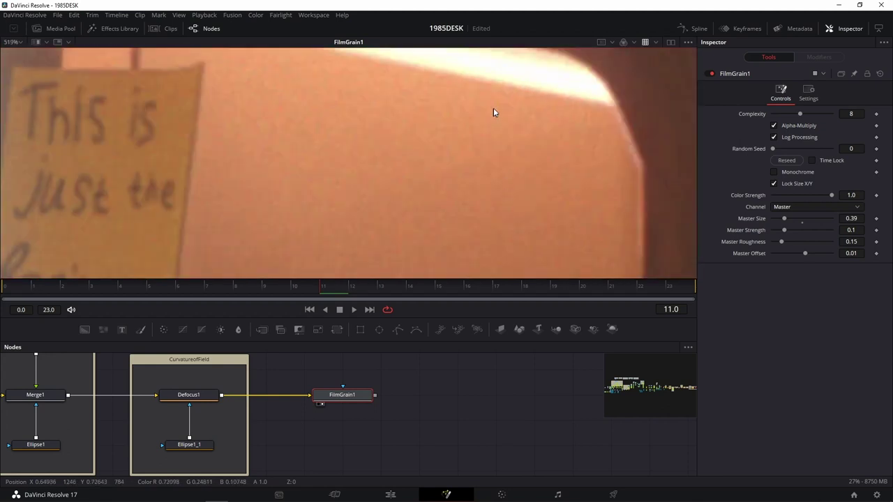
pyautogui.moveTo(493, 112); pyautogui.dragTo(572, 241)
pyautogui.click(710, 73)
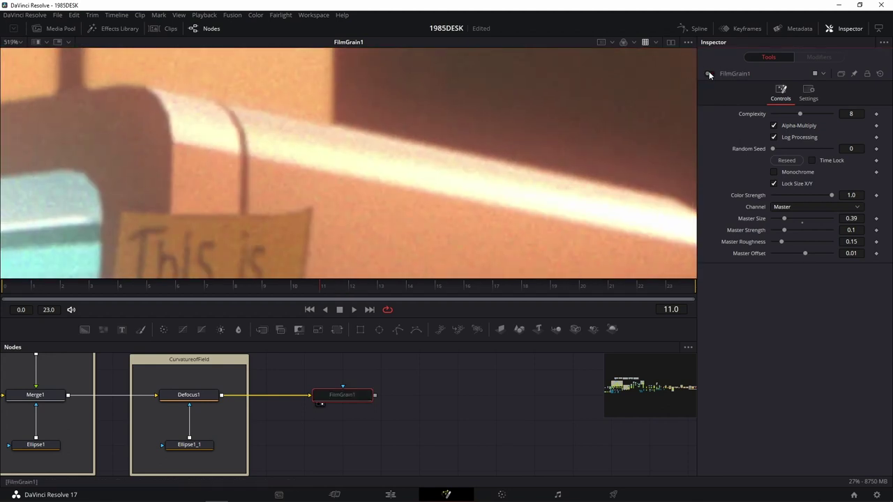
pyautogui.click(710, 73)
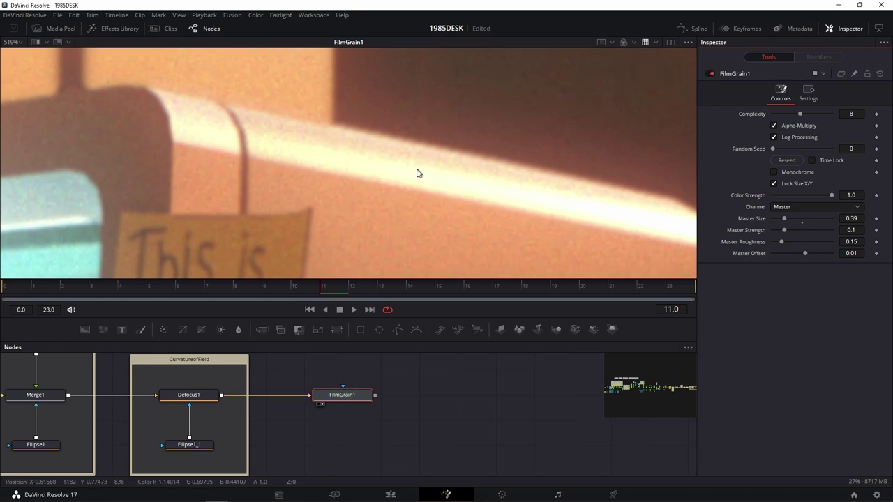
# Close in on the clear bottle, then lower Master Roughness to 0.087 and Master Size to 0.22
pyautogui.hotkey('ctrl', 'f')
pyautogui.scroll(1, 413, 189)
pyautogui.scroll(1, 406, 135)
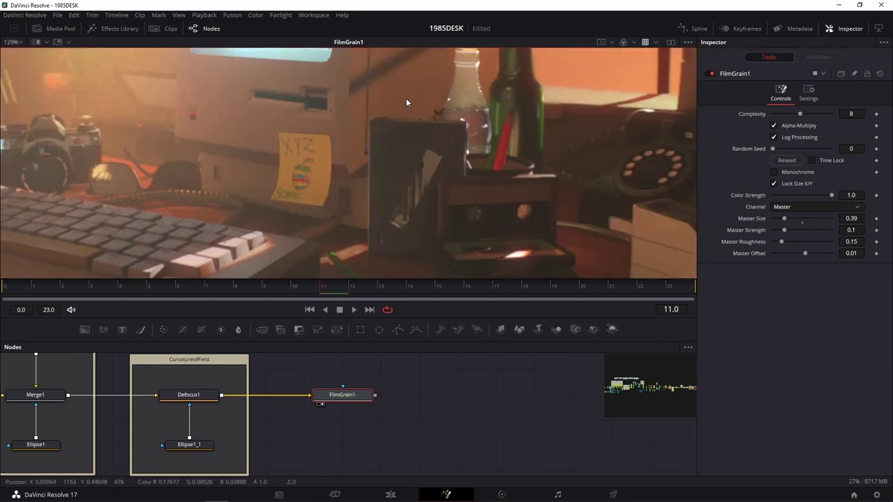
pyautogui.scroll(1, 406, 98)
pyautogui.scroll(3, 490, 116)
pyautogui.moveTo(543, 103); pyautogui.dragTo(307, 132)
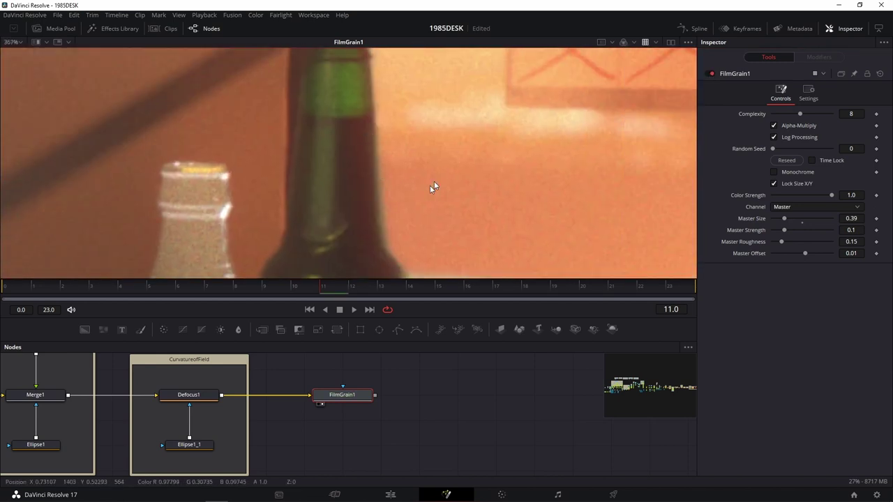
pyautogui.moveTo(407, 175); pyautogui.dragTo(646, 67)
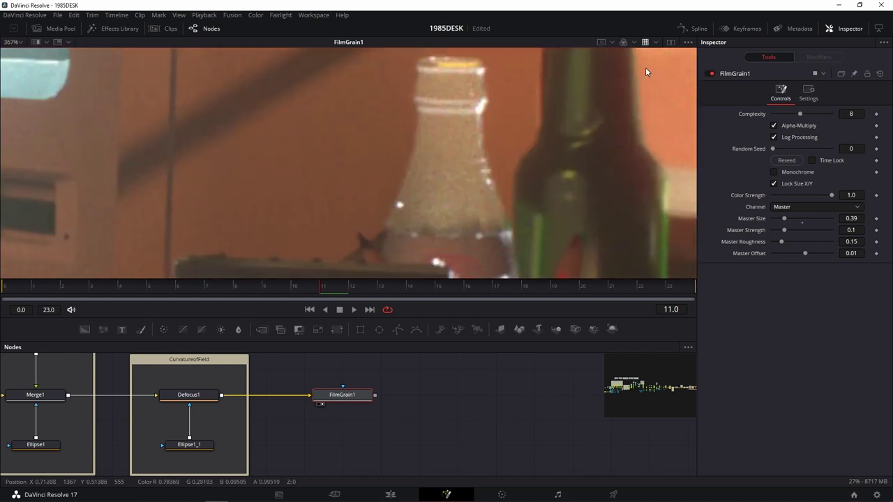
pyautogui.scroll(3, 535, 189)
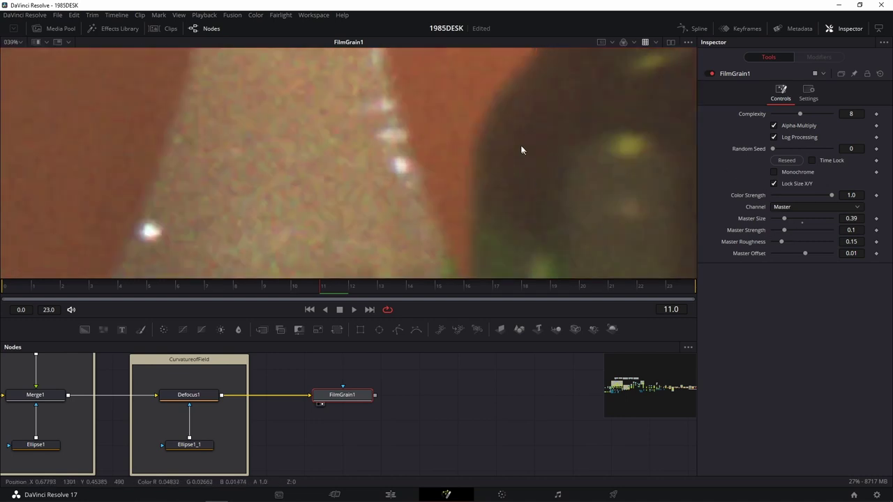
pyautogui.scroll(-1, 558, 229)
pyautogui.moveTo(557, 229); pyautogui.dragTo(571, 230)
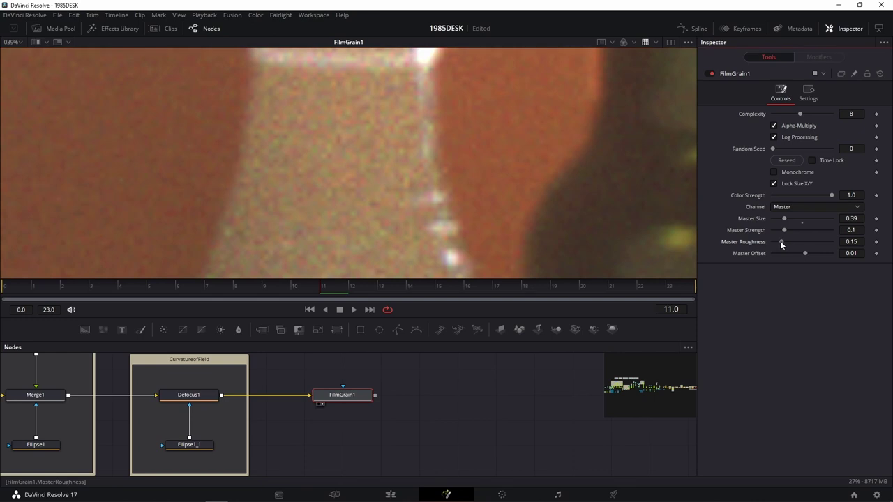
pyautogui.moveTo(782, 244); pyautogui.dragTo(777, 244)
pyautogui.moveTo(785, 219); pyautogui.dragTo(780, 219)
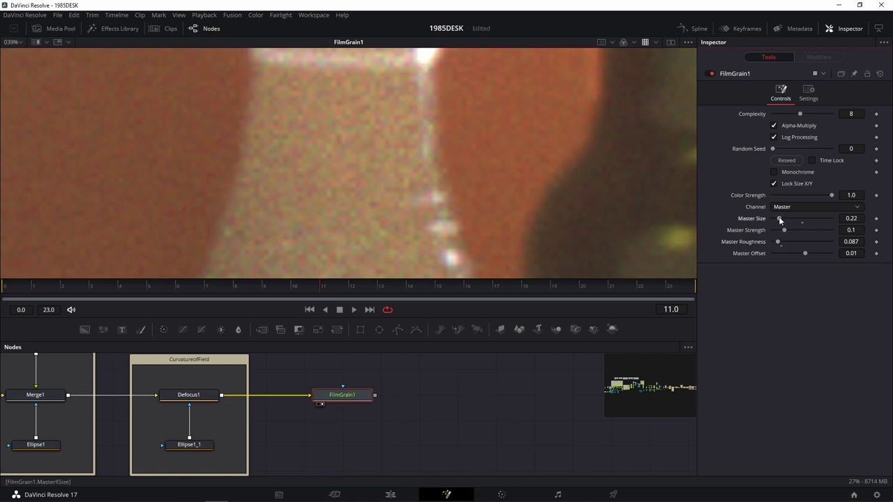
# Shrink Master Size further to 0.03 for very fine grain
pyautogui.scroll(-5, 494, 185)
pyautogui.scroll(3, 495, 183)
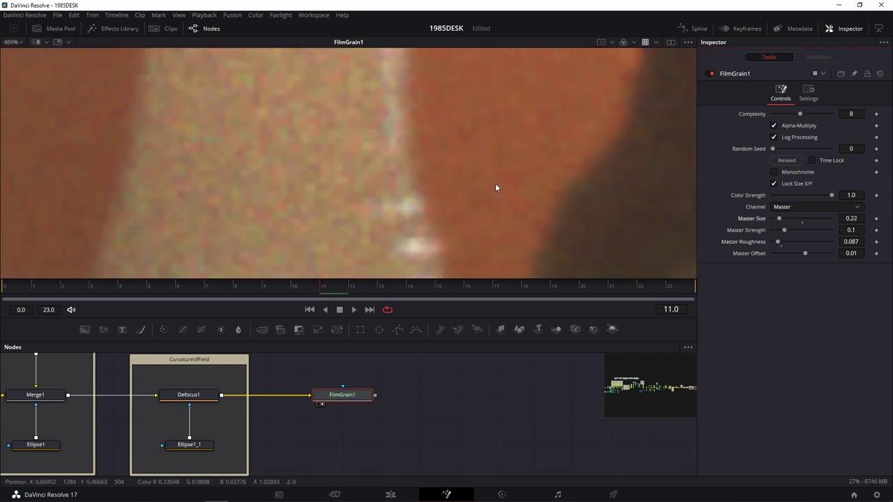
pyautogui.scroll(1, 483, 177)
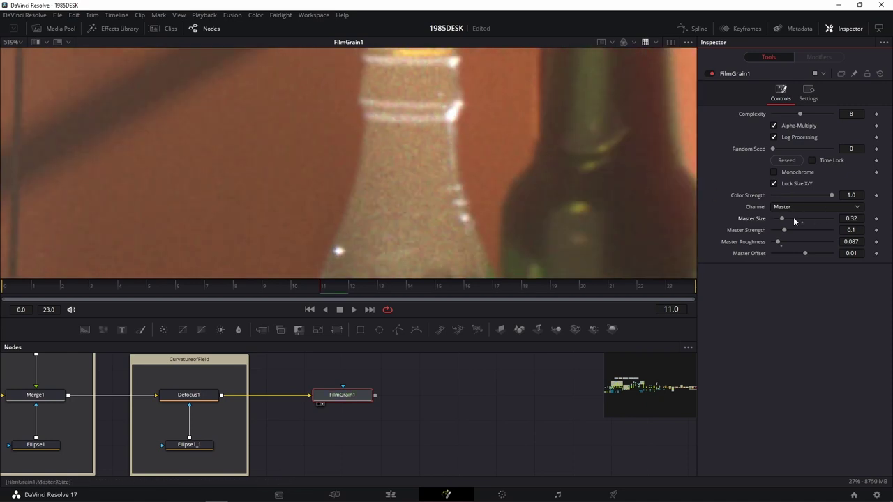
pyautogui.moveTo(808, 221); pyautogui.dragTo(774, 221)
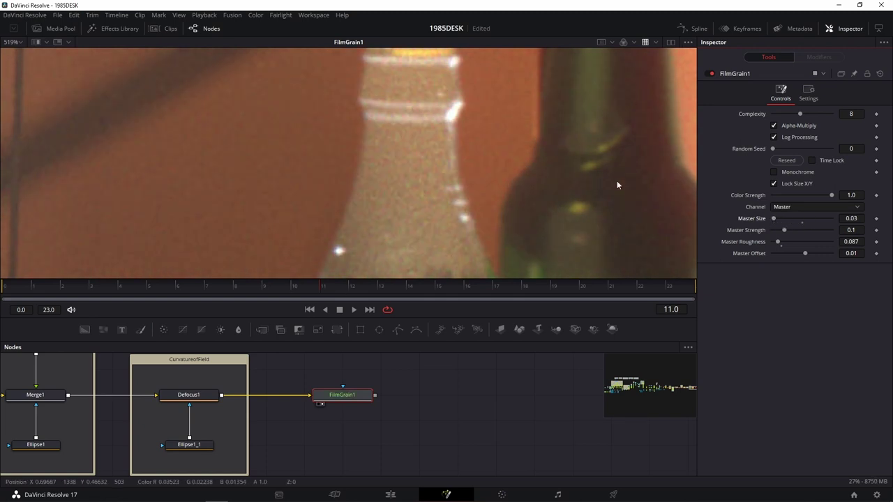
pyautogui.scroll(-5, 604, 178)
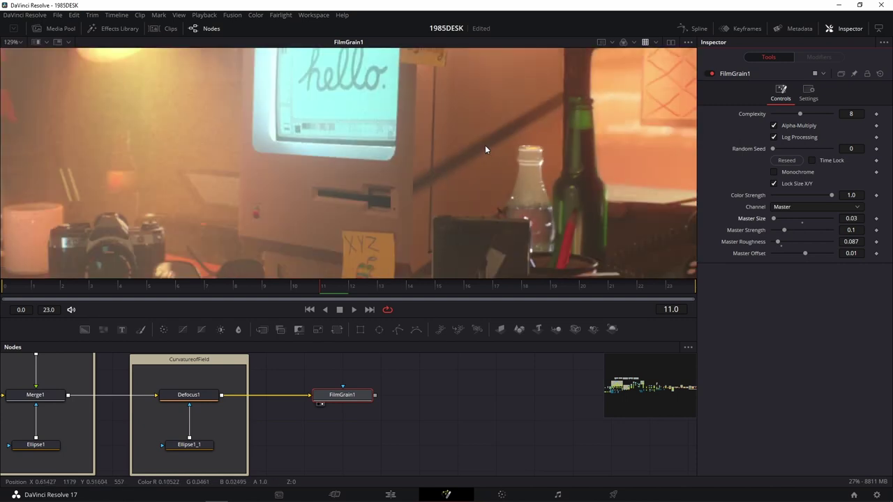
pyautogui.scroll(4, 428, 146)
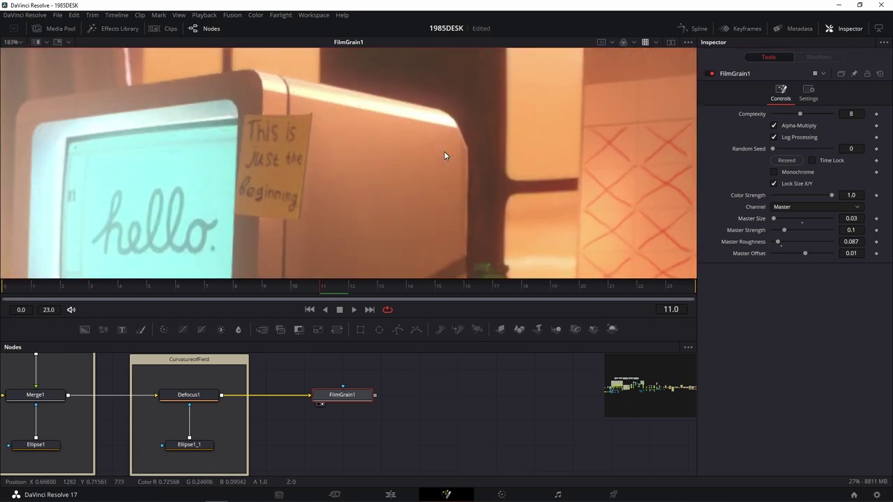
pyautogui.moveTo(189, 500)
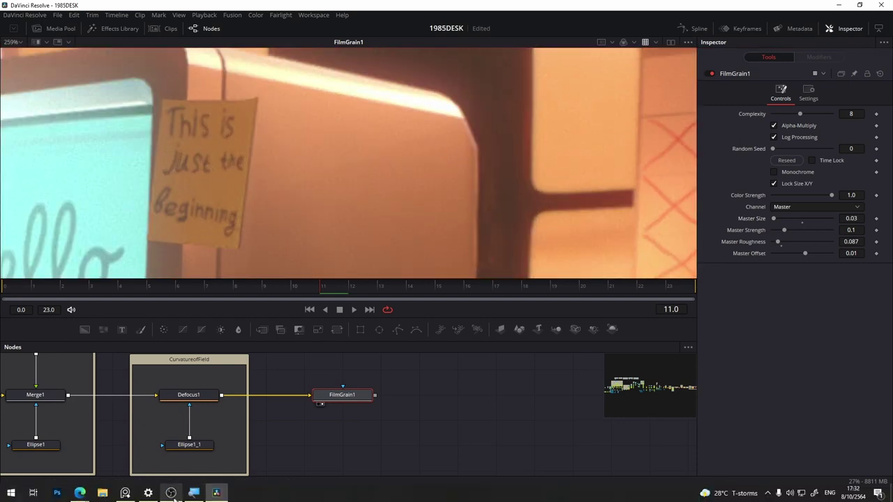
pyautogui.click(125, 493)
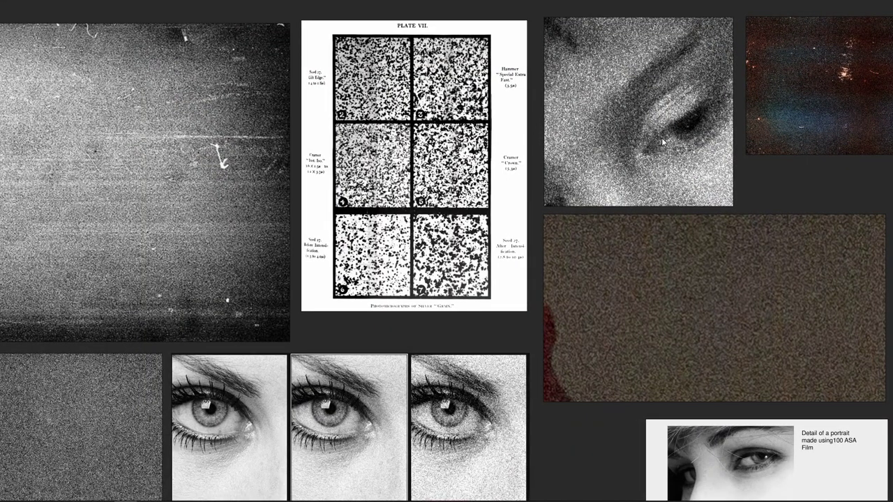
pyautogui.scroll(3, 345, 286)
pyautogui.scroll(2, 328, 288)
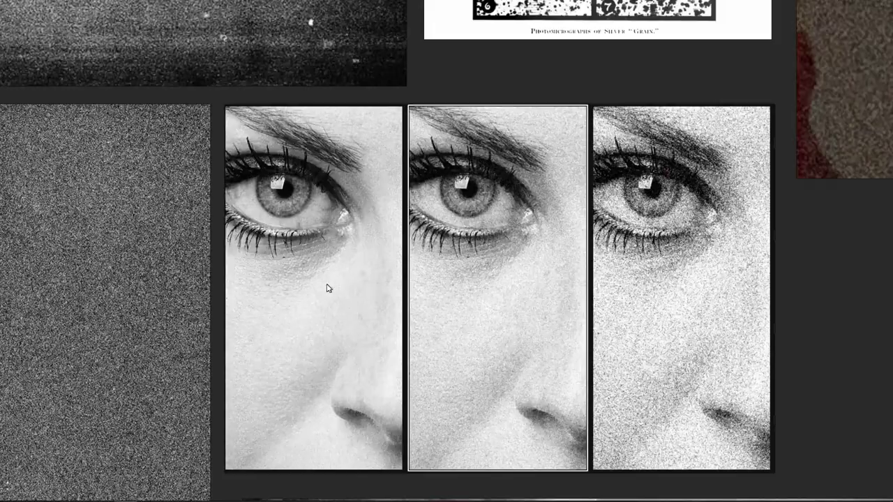
pyautogui.moveTo(464, 293); pyautogui.dragTo(378, 256)
pyautogui.scroll(-2, 422, 316)
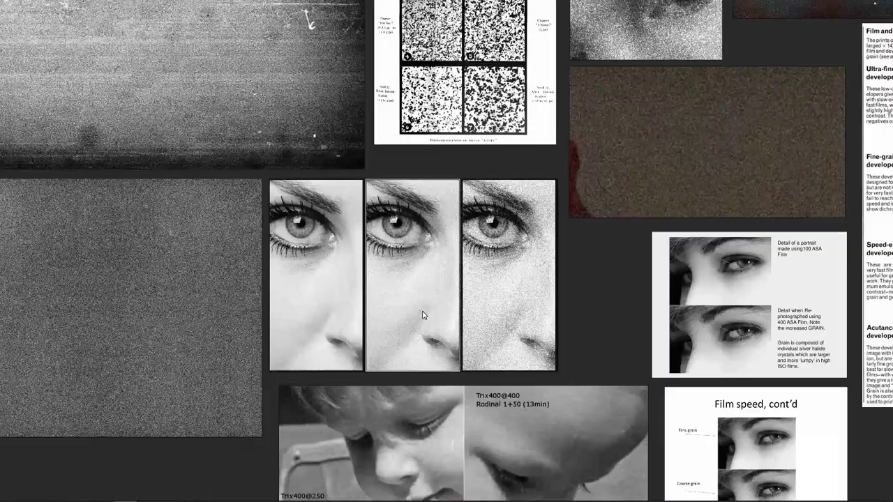
pyautogui.moveTo(422, 315)
pyautogui.mouseDown()
pyautogui.moveTo(326, 207)
pyautogui.moveTo(829, 145)
pyautogui.mouseUp()
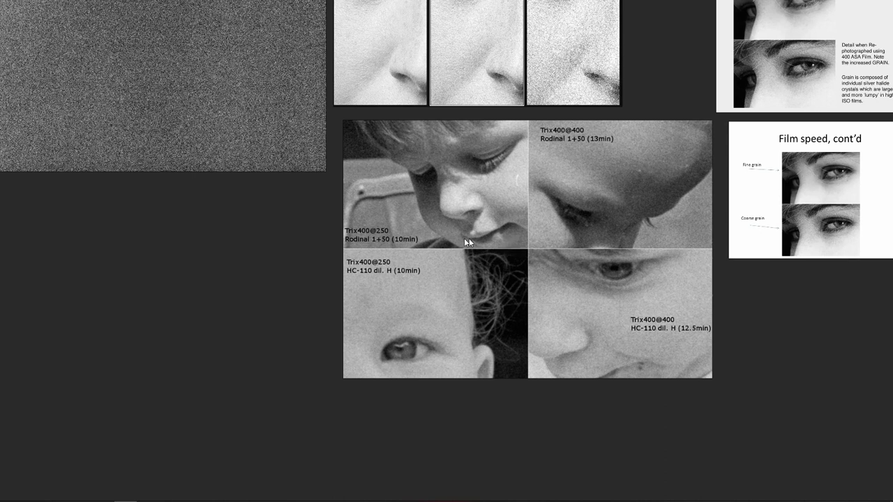
pyautogui.scroll(2, 611, 268)
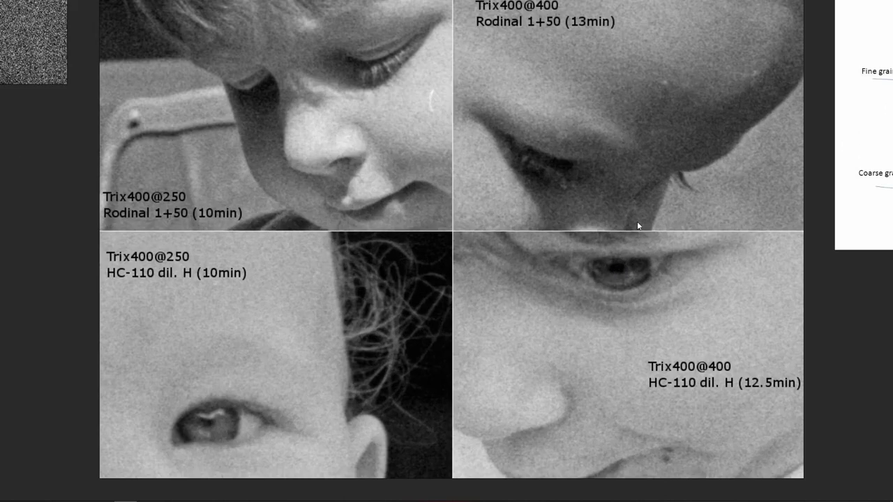
pyautogui.scroll(-2, 637, 221)
pyautogui.moveTo(707, 215); pyautogui.dragTo(388, 316)
pyautogui.scroll(3, 318, 375)
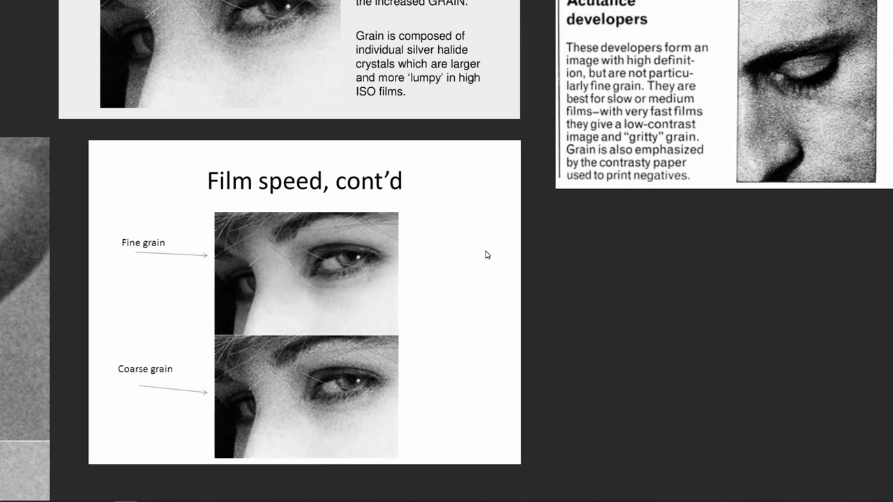
pyautogui.press('Right')
pyautogui.scroll(-2, 377, 279)
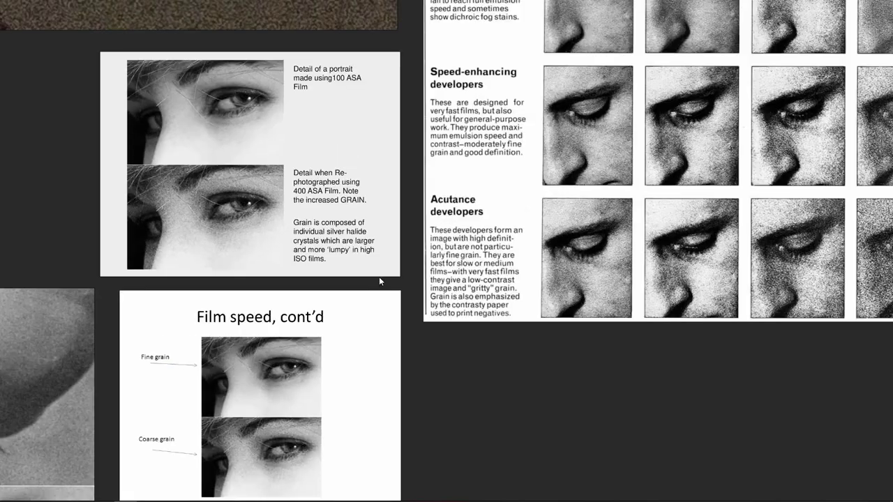
pyautogui.scroll(2, 258, 222)
pyautogui.press('Right')
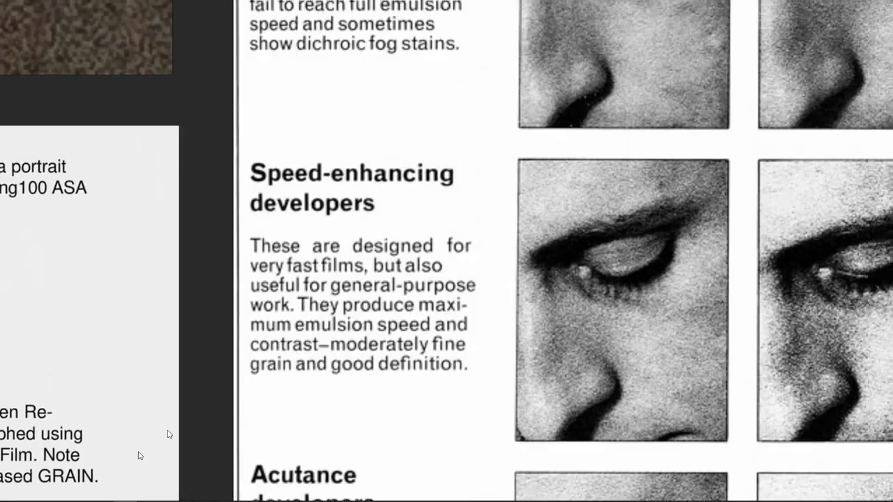
pyautogui.press('Right')
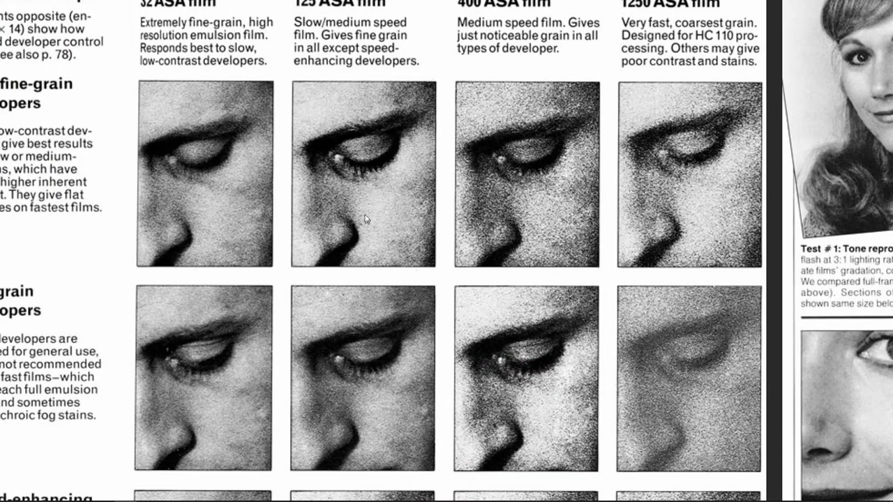
pyautogui.scroll(-2, 371, 322)
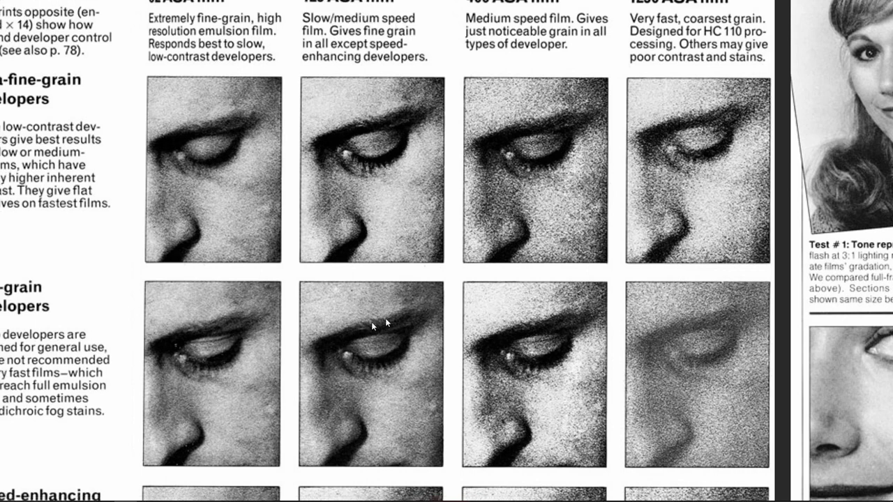
pyautogui.scroll(-2, 494, 313)
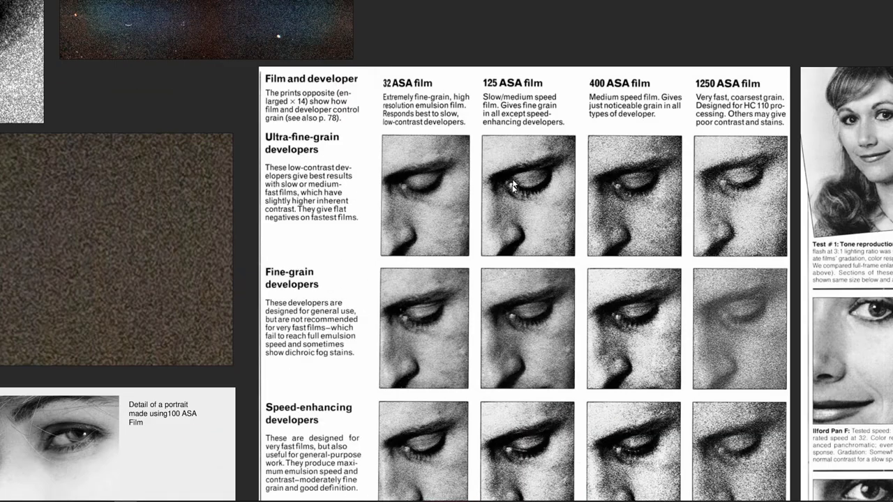
pyautogui.press('Right')
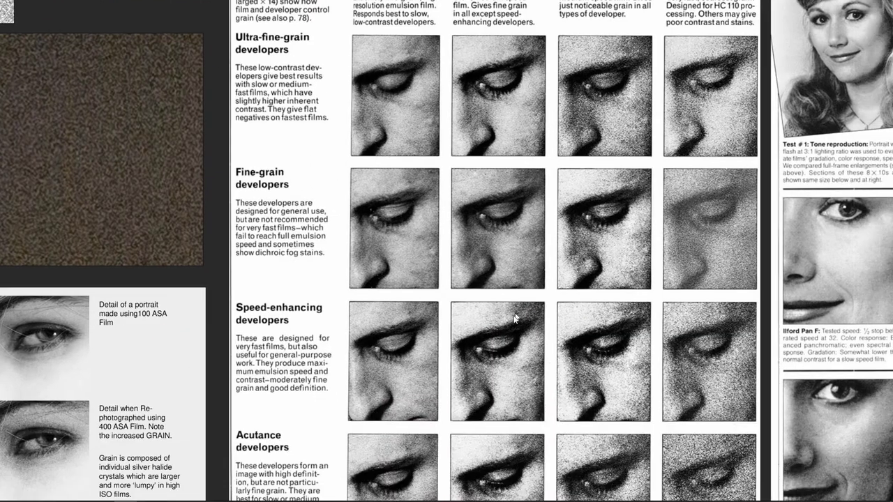
pyautogui.scroll(2, 531, 210)
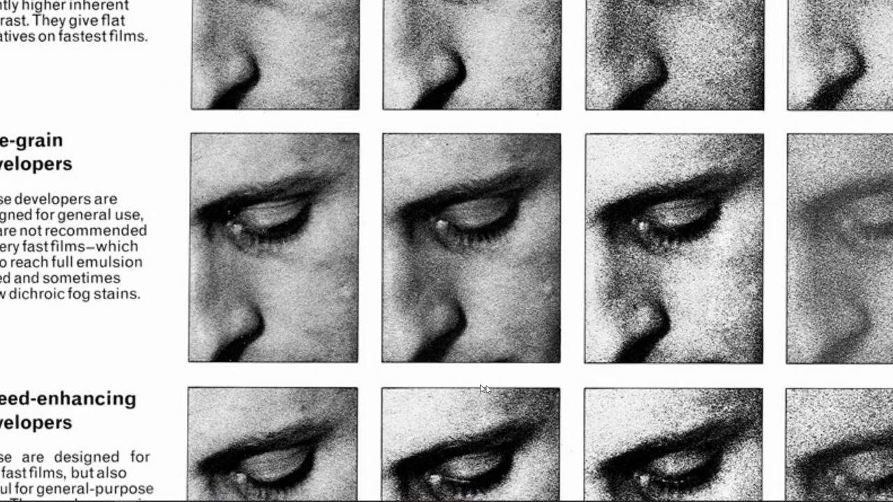
pyautogui.scroll(-5, 444, 258)
pyautogui.moveTo(592, 360); pyautogui.dragTo(533, 215)
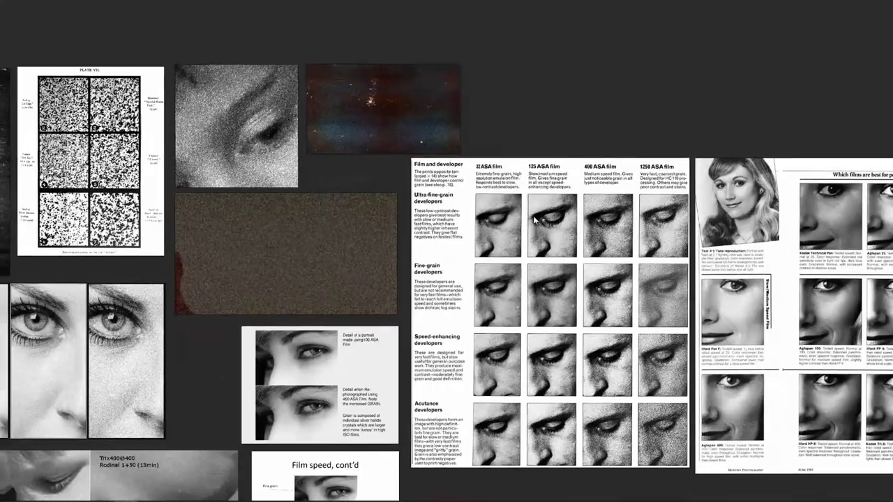
pyautogui.scroll(3, 635, 264)
pyautogui.scroll(2, 586, 277)
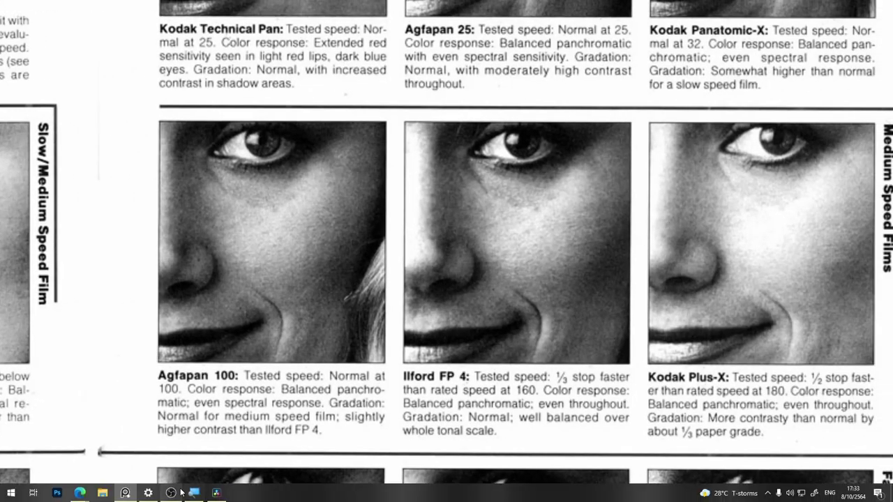
pyautogui.click(216, 492)
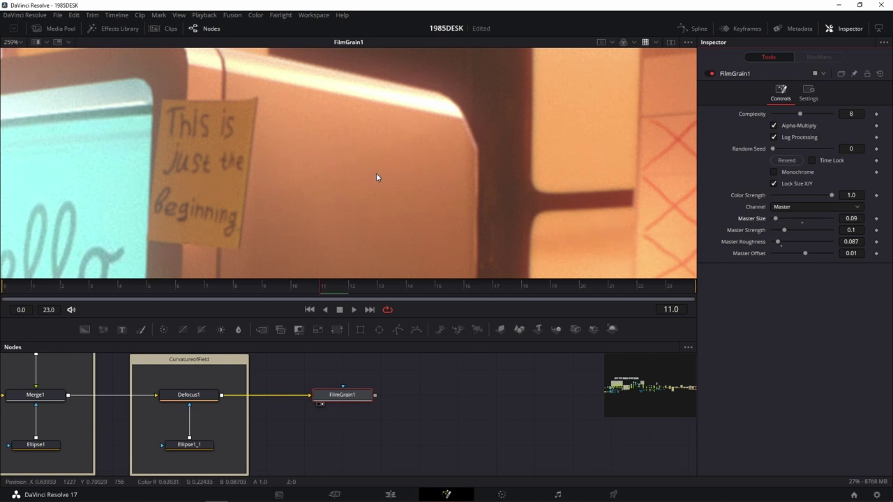
# Zoom into the viewer and compare the desk shot with FilmGrain1 off and on
pyautogui.scroll(-5, 411, 127)
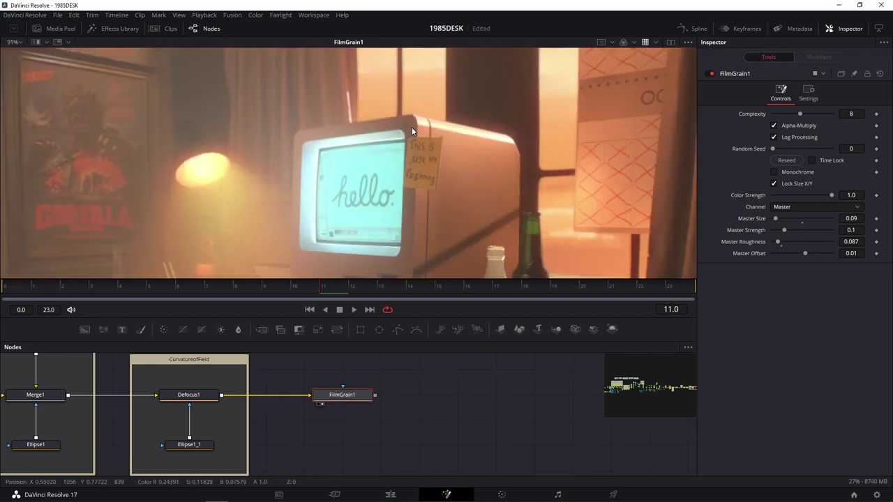
pyautogui.scroll(5, 429, 138)
pyautogui.scroll(-5, 428, 138)
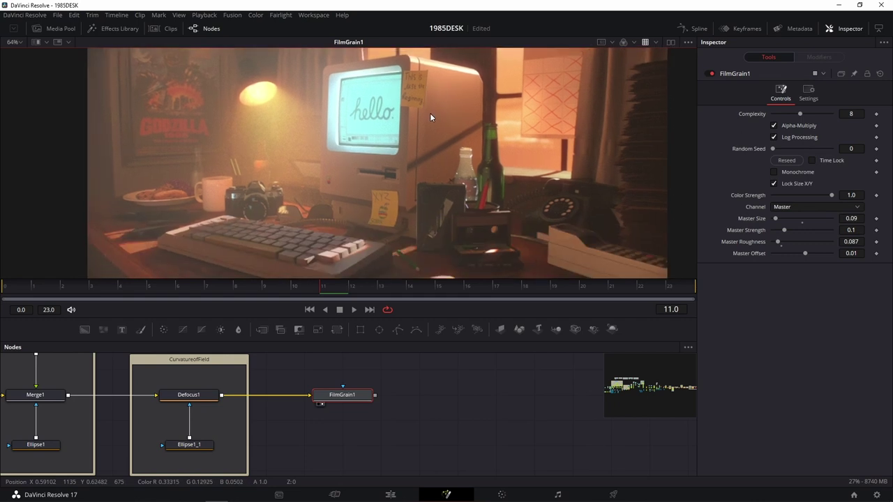
pyautogui.scroll(2, 383, 164)
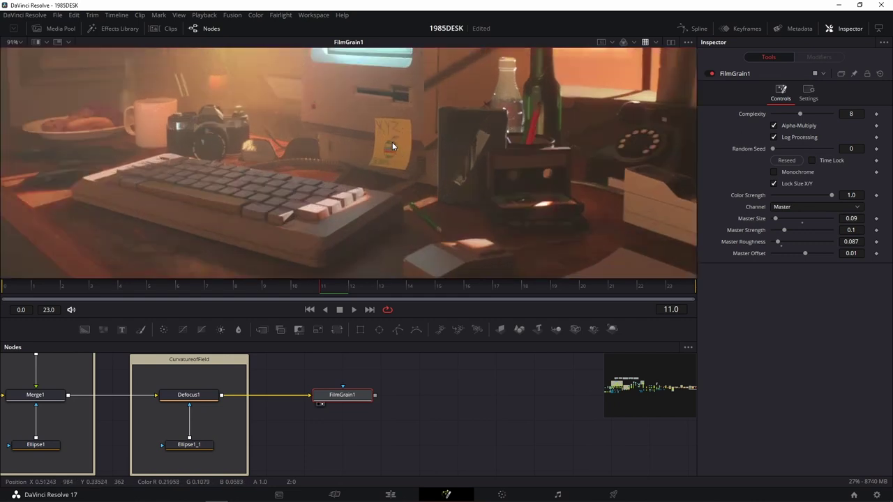
pyautogui.scroll(1, 392, 141)
pyautogui.scroll(1, 385, 169)
pyautogui.scroll(2, 421, 181)
pyautogui.scroll(2, 421, 181)
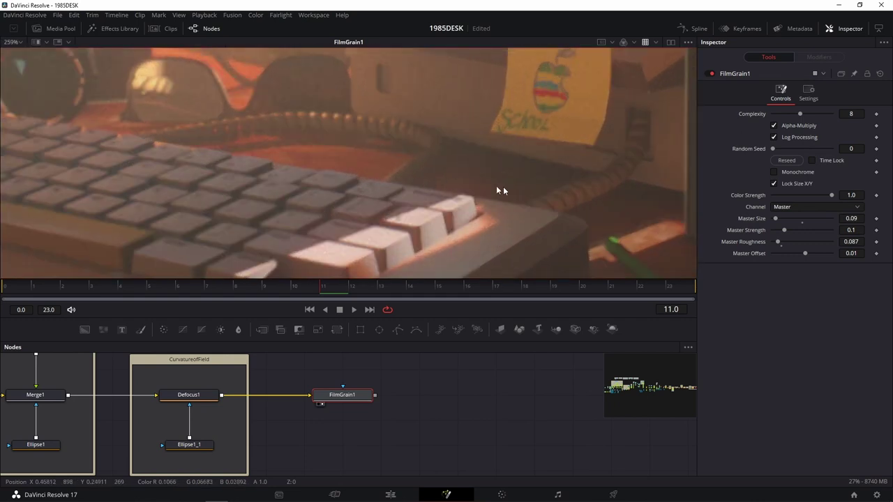
pyautogui.click(708, 73)
pyautogui.click(711, 74)
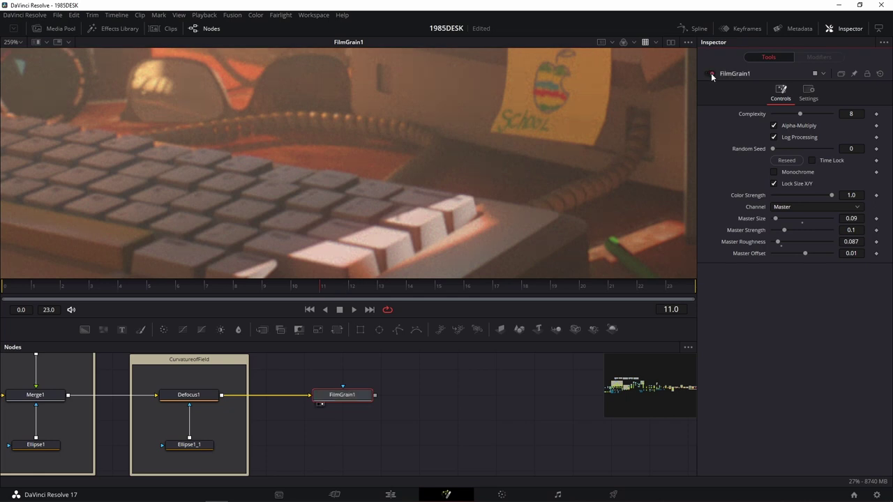
# Lower Master Strength to 0.0669, then compare and inspect the subtler grain at various zooms
pyautogui.scroll(2, 486, 203)
pyautogui.scroll(2, 487, 204)
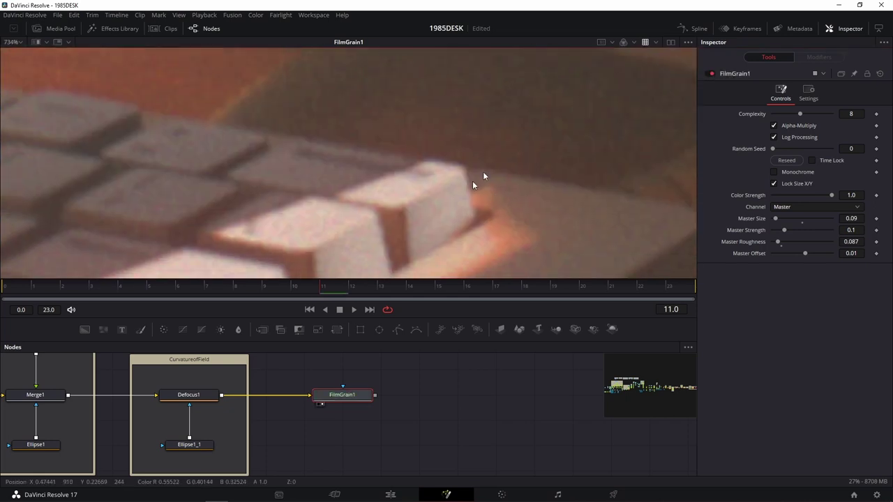
pyautogui.scroll(2, 472, 180)
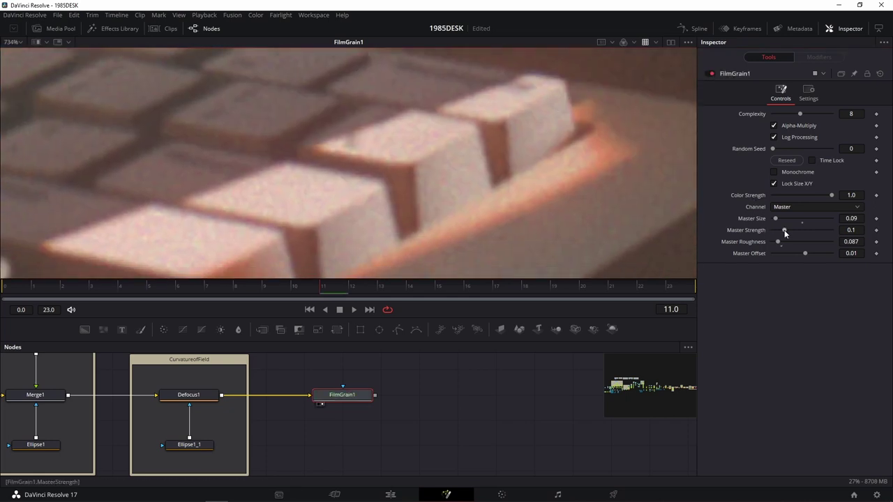
pyautogui.moveTo(782, 230); pyautogui.dragTo(778, 232)
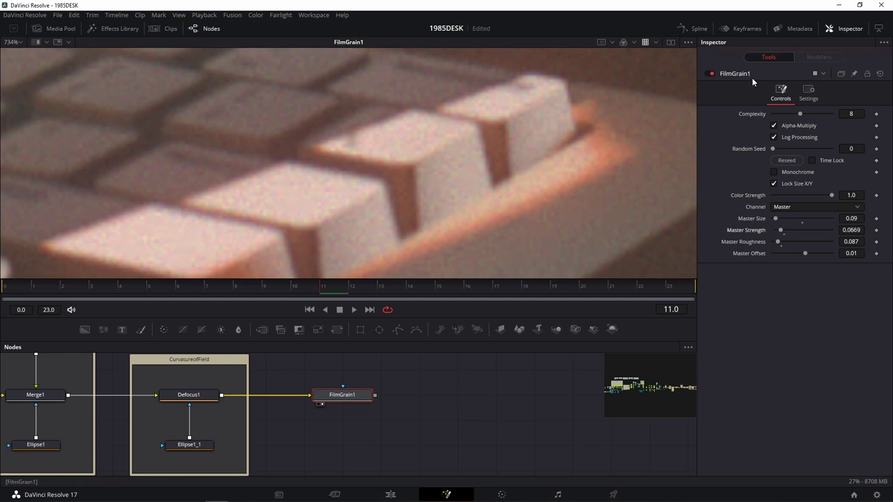
pyautogui.click(709, 73)
pyautogui.click(709, 73)
pyautogui.scroll(-2, 531, 143)
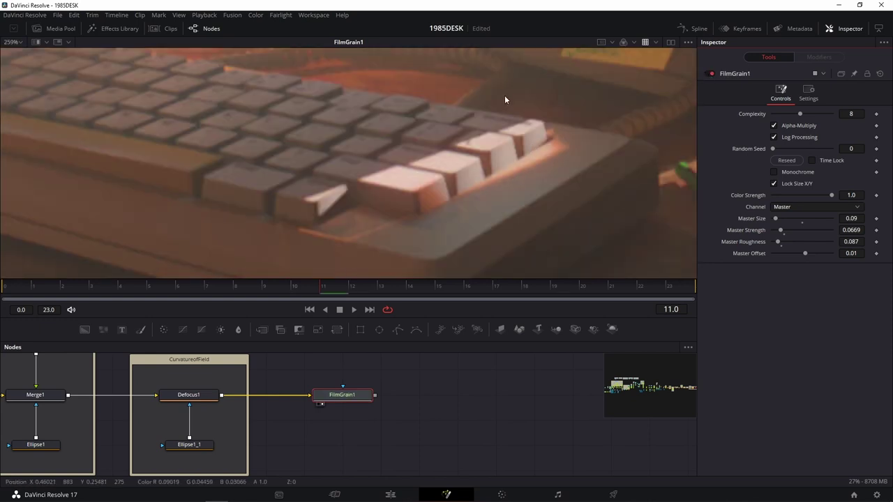
pyautogui.scroll(-2, 531, 164)
pyautogui.scroll(-2, 516, 143)
pyautogui.scroll(2, 505, 119)
pyautogui.scroll(2, 498, 126)
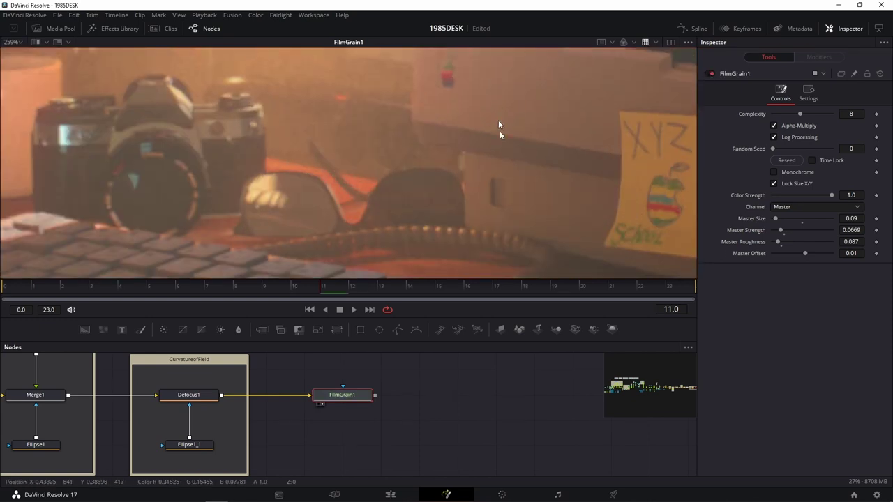
pyautogui.scroll(2, 503, 149)
pyautogui.scroll(-2, 503, 150)
pyautogui.scroll(2, 501, 168)
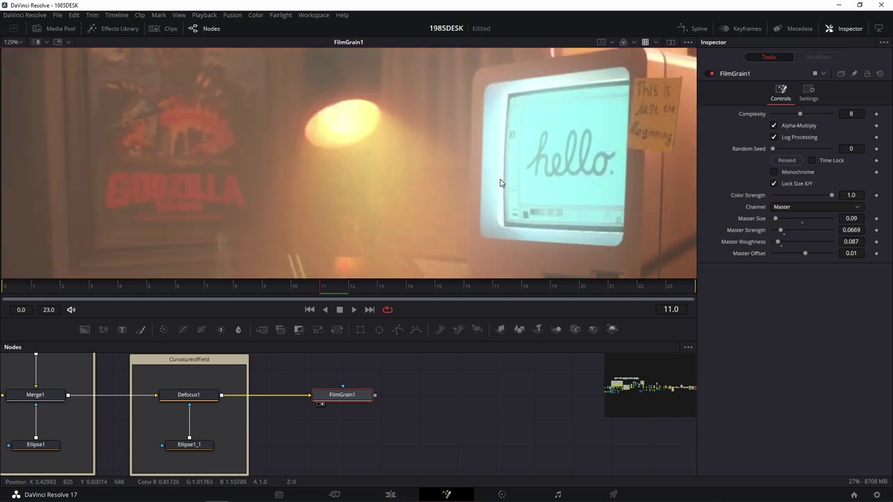
pyautogui.scroll(-3, 500, 180)
pyautogui.scroll(2, 546, 195)
pyautogui.scroll(4, 470, 139)
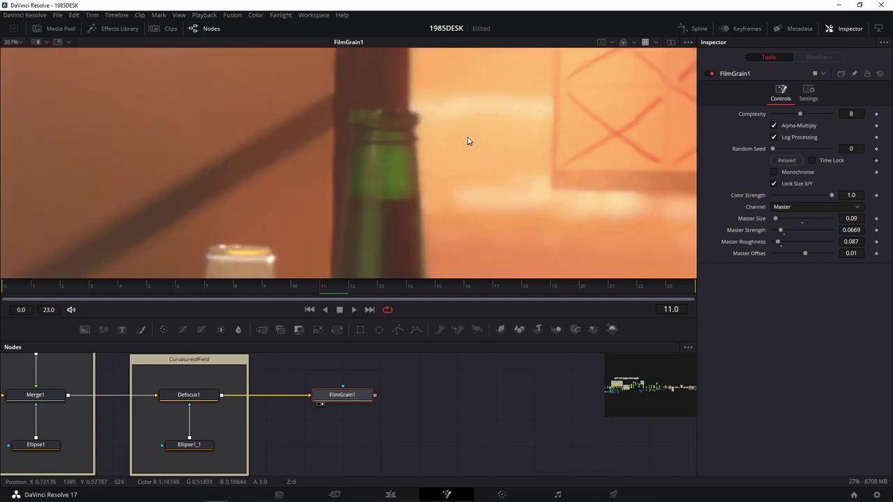
pyautogui.scroll(1, 470, 223)
pyautogui.scroll(-2, 439, 135)
pyautogui.scroll(2, 465, 231)
pyautogui.scroll(-2, 465, 230)
pyautogui.scroll(2, 461, 205)
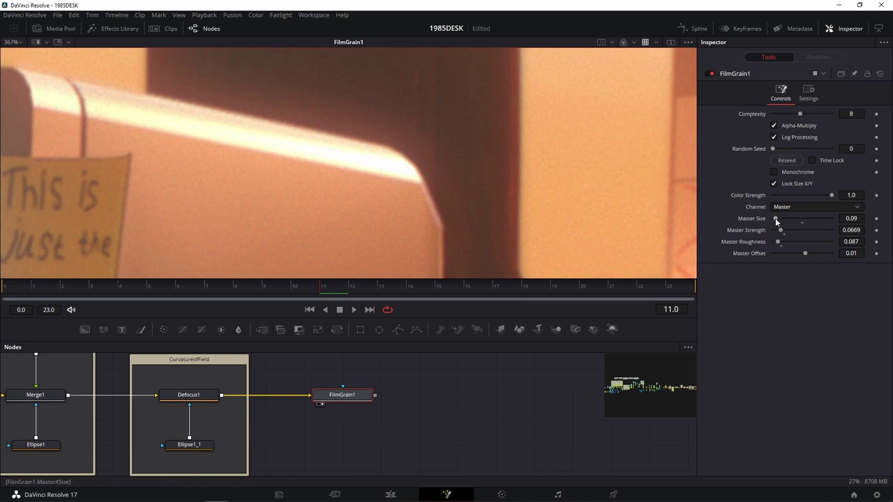
# Raise FilmGrain1's Master Size to 0.11 and compare the result with the grain off and on
pyautogui.moveTo(776, 222); pyautogui.dragTo(778, 221)
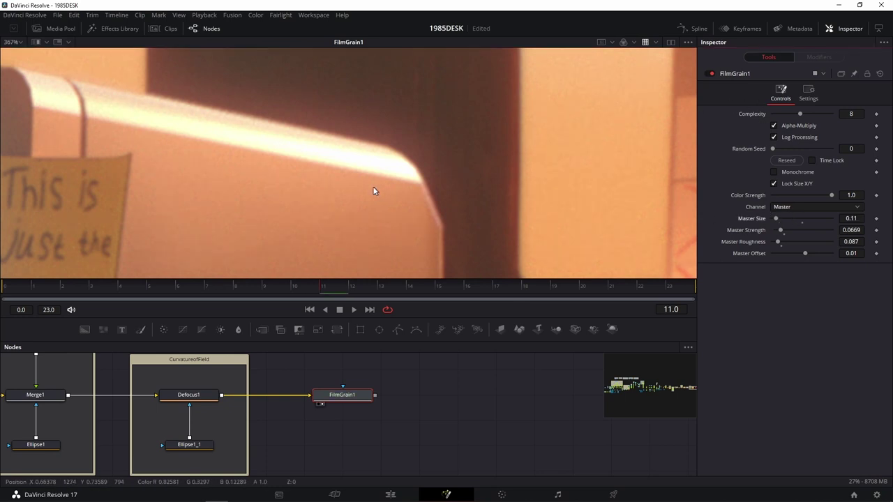
pyautogui.hscroll(-3, 488, 178)
pyautogui.hscroll(-3, 404, 178)
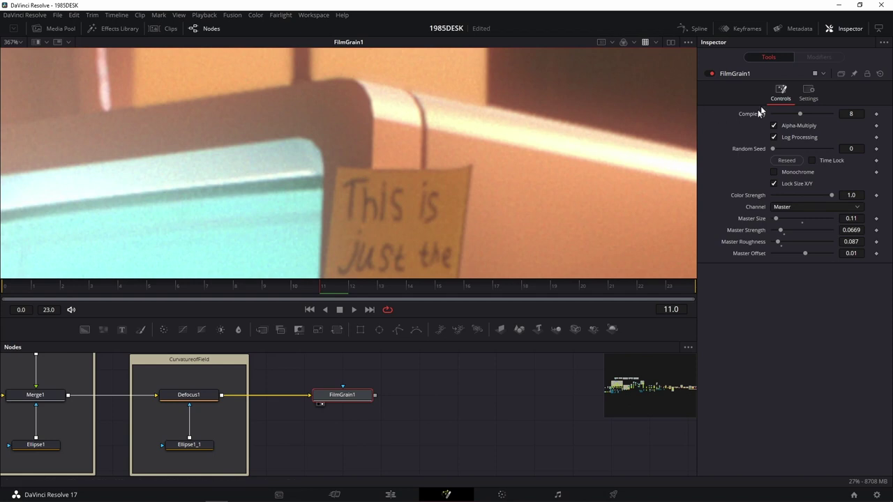
pyautogui.click(712, 73)
pyautogui.click(714, 73)
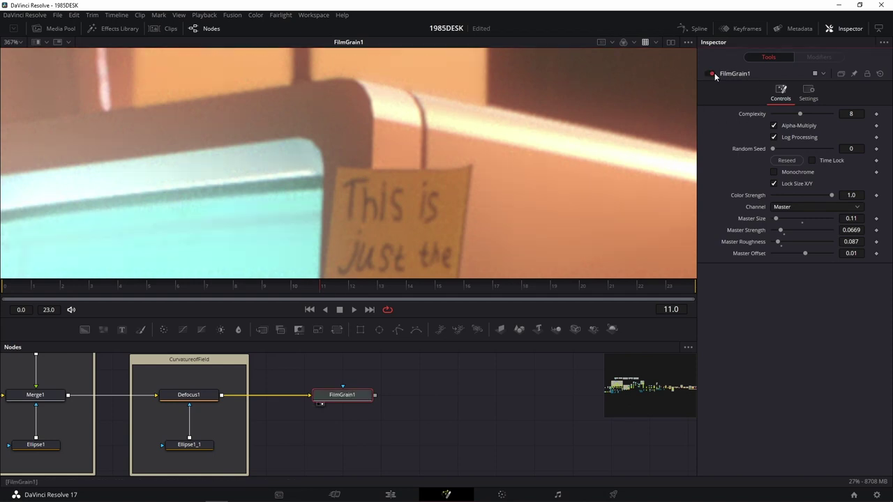
pyautogui.scroll(-5, 358, 150)
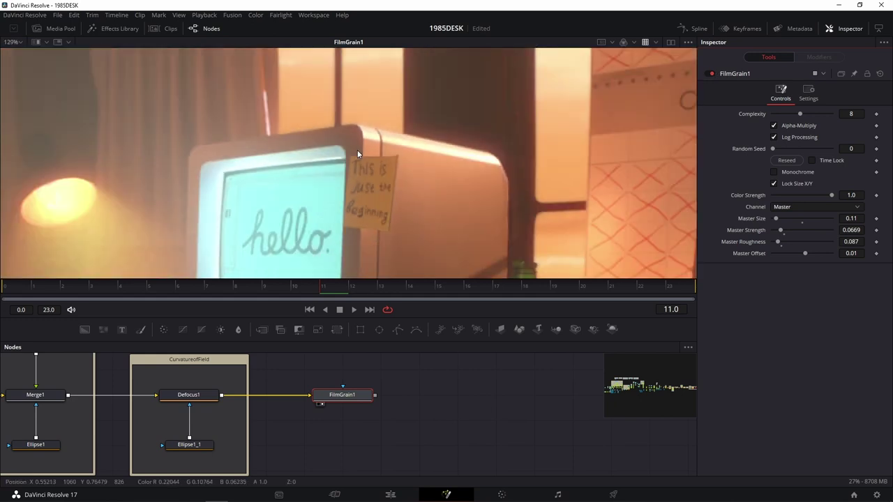
pyautogui.scroll(-2, 386, 168)
pyautogui.scroll(-1, 388, 160)
pyautogui.scroll(-1, 395, 136)
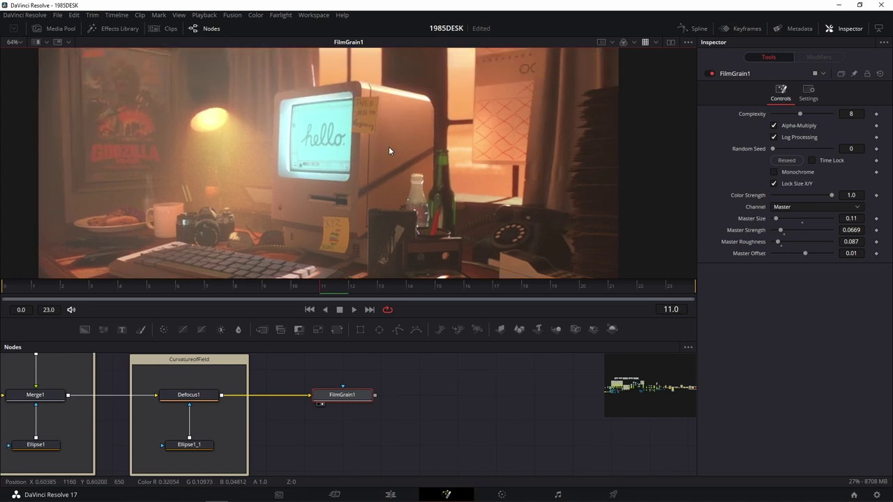
# Save the 1985DESK project and zoom out the node editor
pyautogui.hotkey('ctrl', 's')
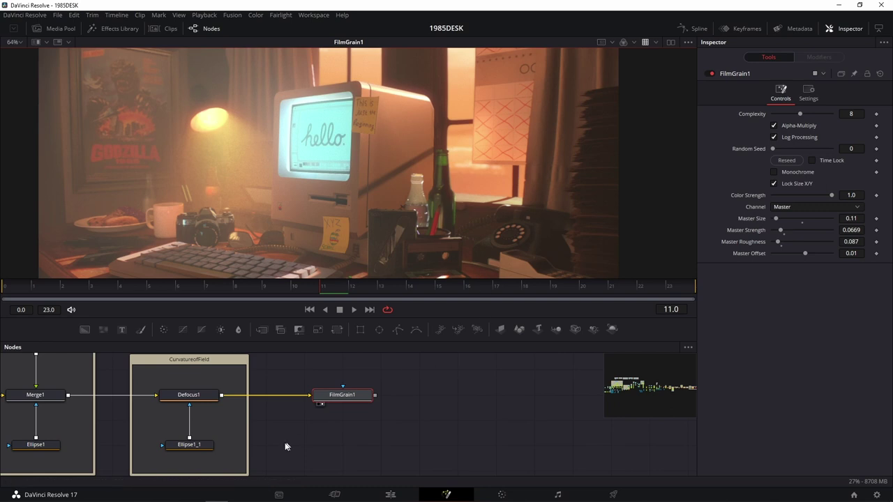
pyautogui.moveTo(323, 402)
pyautogui.mouseDown()
pyautogui.moveTo(435, 402)
pyautogui.moveTo(301, 406)
pyautogui.mouseUp()
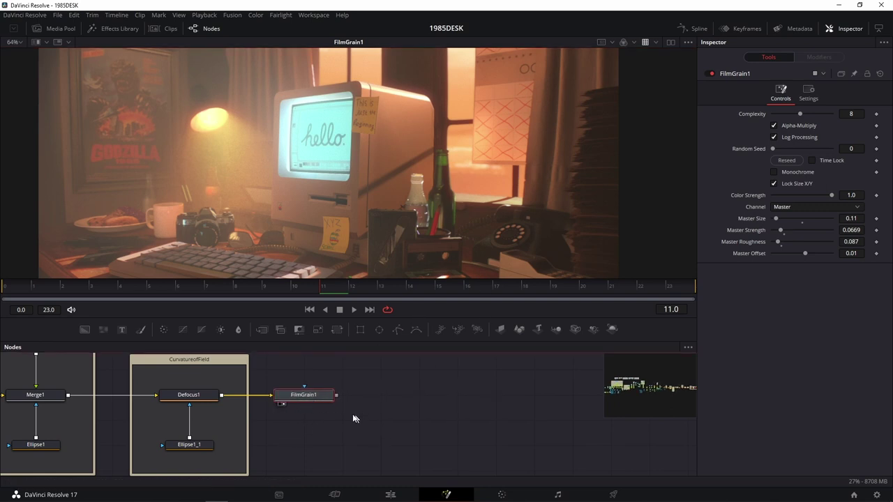
pyautogui.hscroll(-5, 291, 417)
pyautogui.scroll(-8, 265, 419)
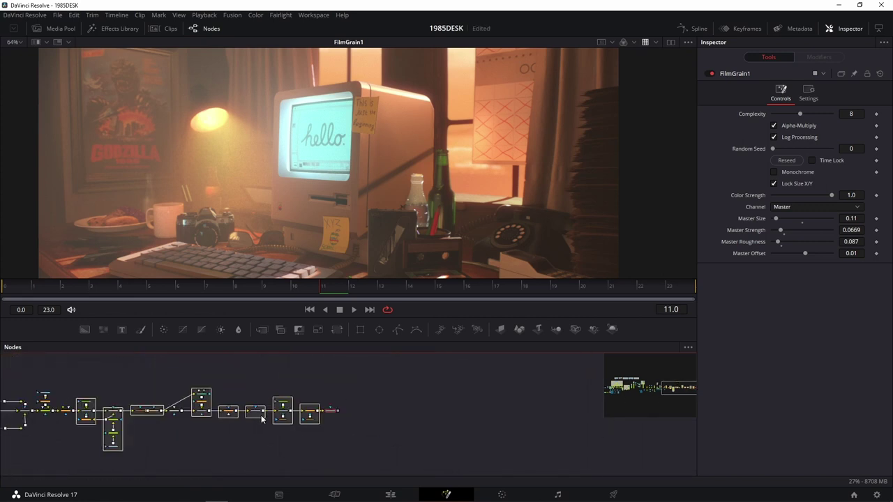
pyautogui.scroll(2, 169, 436)
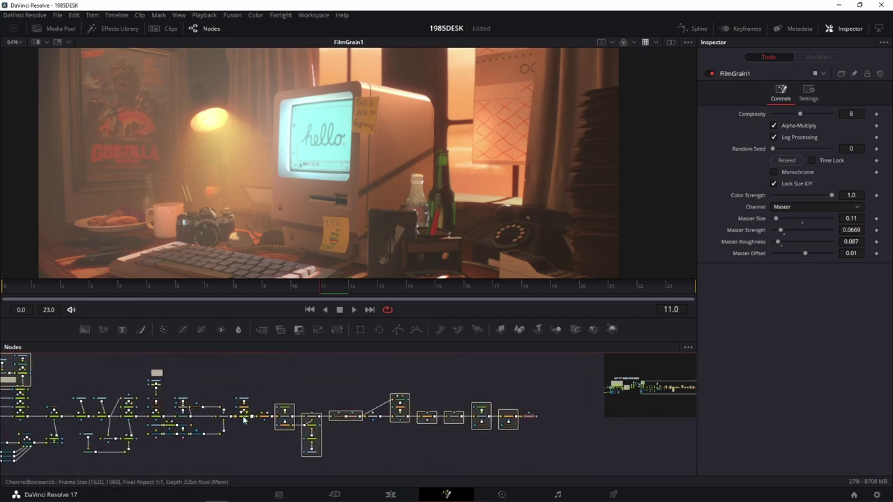
# Turn on the A/B split and load VectorMotionBlur1 into side B
pyautogui.scroll(5, 236, 430)
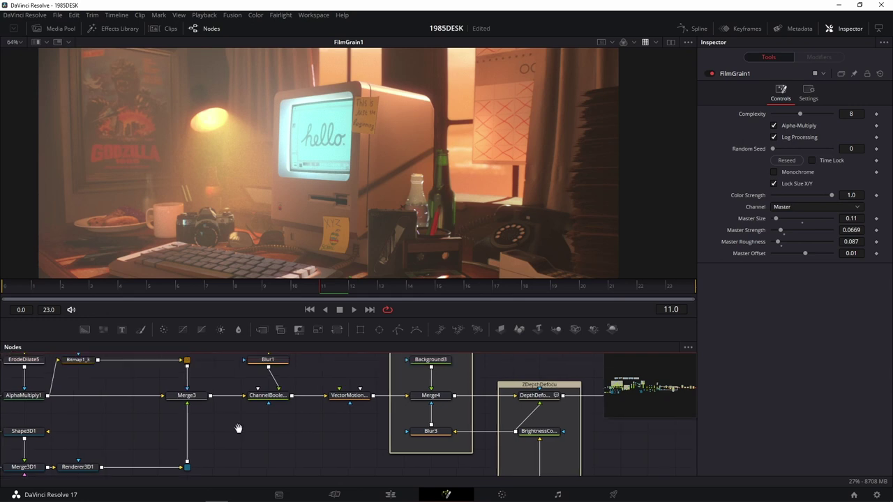
pyautogui.scroll(3, 241, 436)
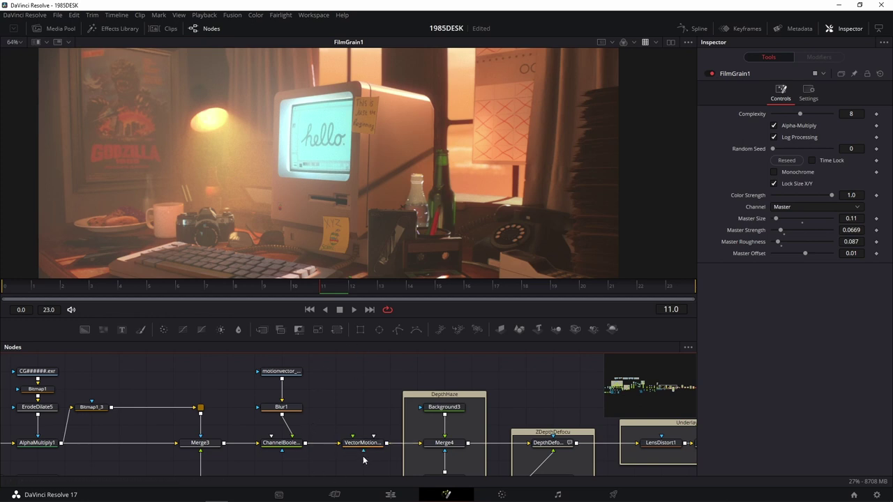
pyautogui.moveTo(380, 429); pyautogui.dragTo(231, 390)
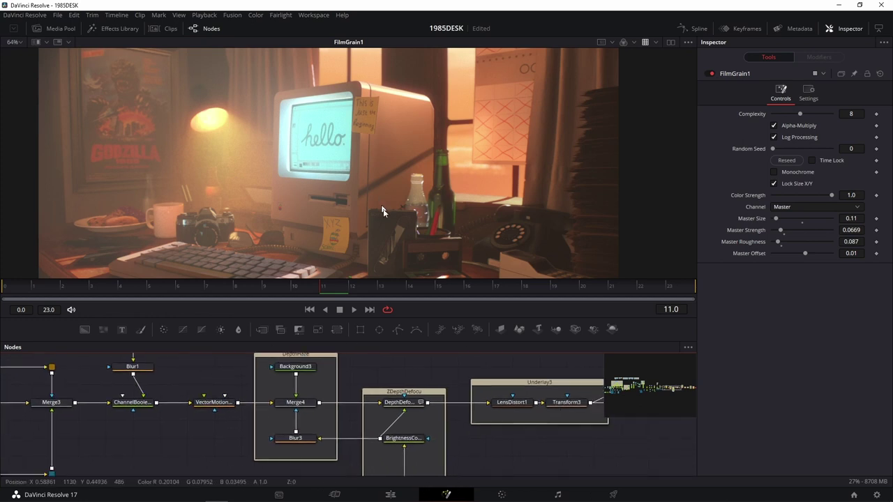
pyautogui.click(35, 42)
pyautogui.moveTo(213, 403); pyautogui.dragTo(419, 228)
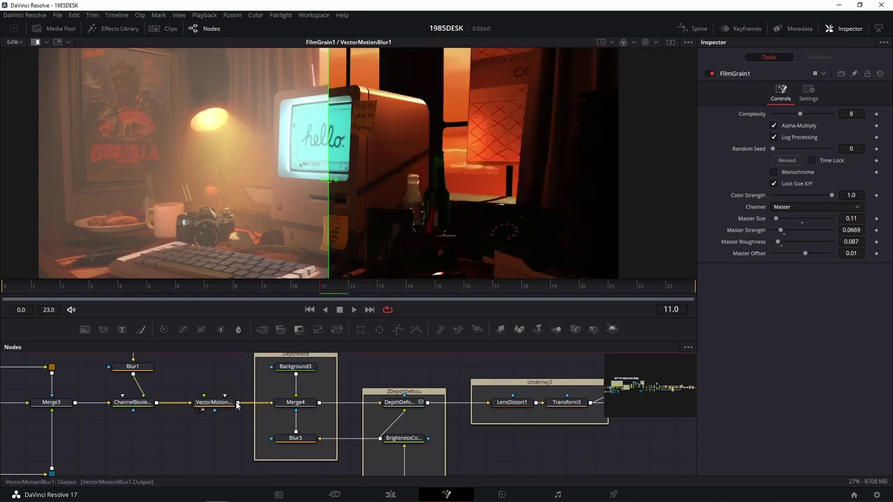
# Disable FilmGrain1 and switch to dual side-by-side viewers
pyautogui.click(628, 124)
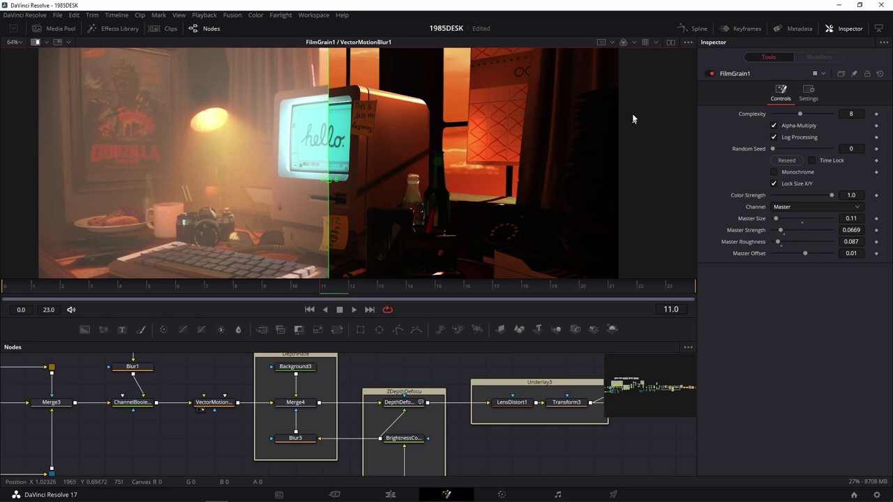
pyautogui.click(712, 73)
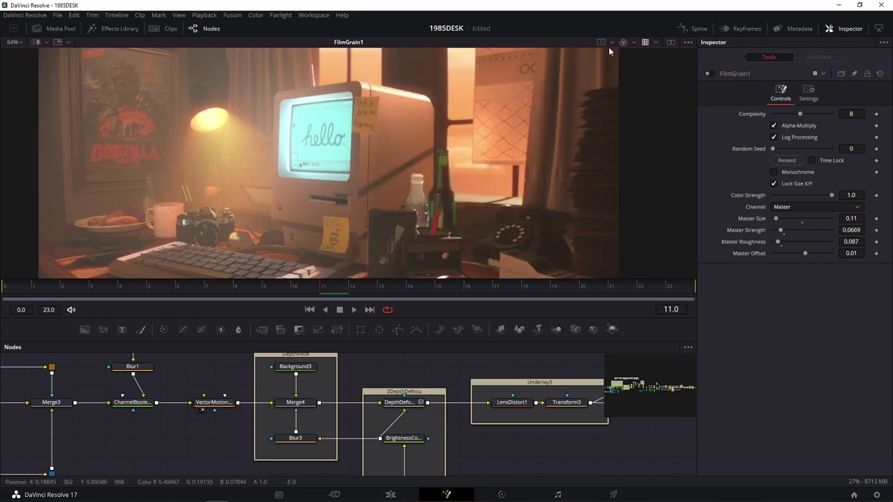
pyautogui.click(670, 43)
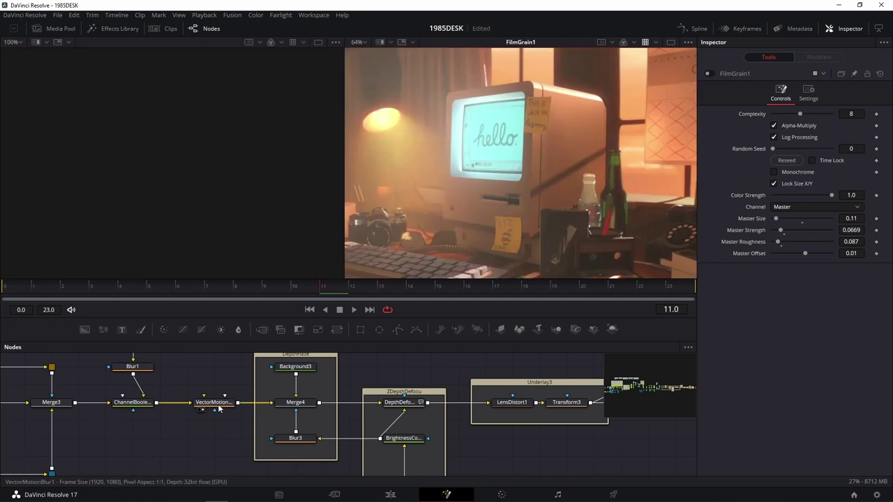
# Load VectorMotionBlur1 into the left viewer, reframe FilmGrain1 on the right, and widen the left viewer
pyautogui.moveTo(213, 403); pyautogui.dragTo(175, 195)
pyautogui.scroll(-1, 397, 212)
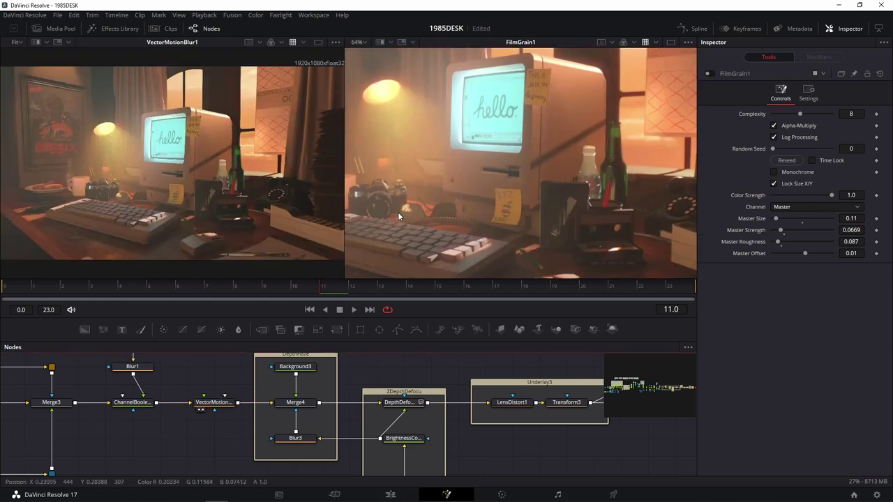
pyautogui.scroll(-1, 398, 211)
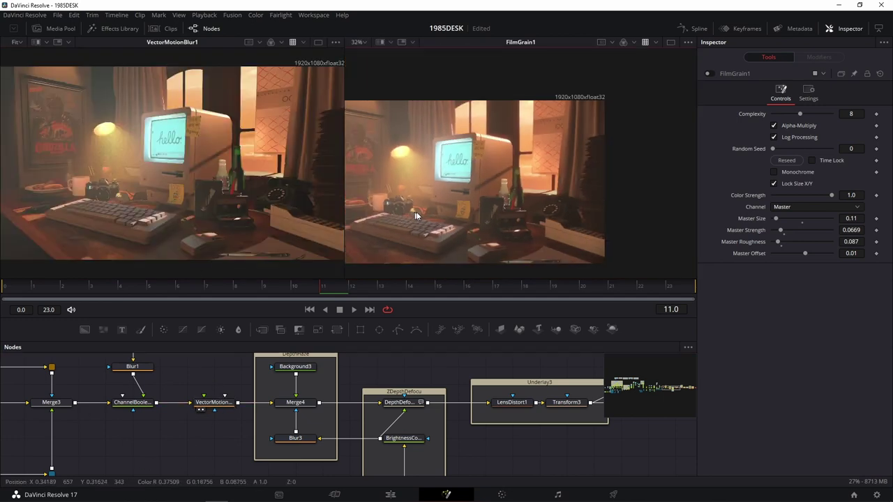
pyautogui.scroll(-1, 453, 207)
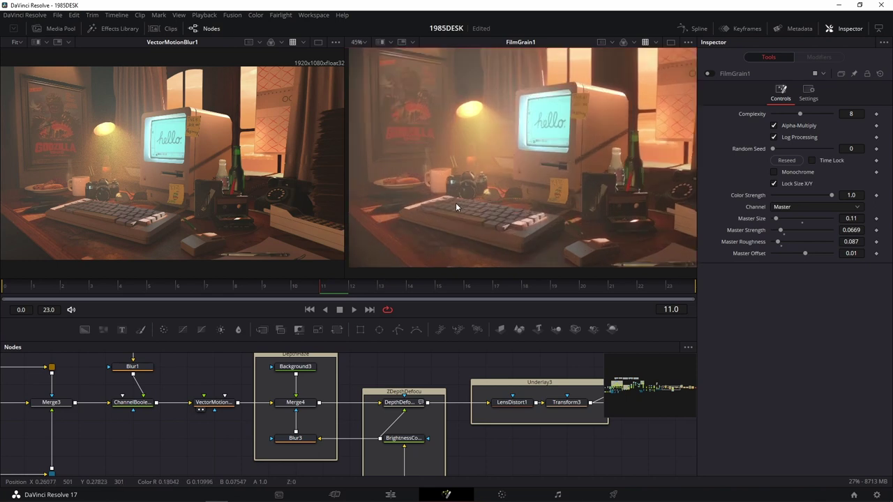
pyautogui.moveTo(456, 202); pyautogui.dragTo(450, 220)
pyautogui.scroll(1, 450, 221)
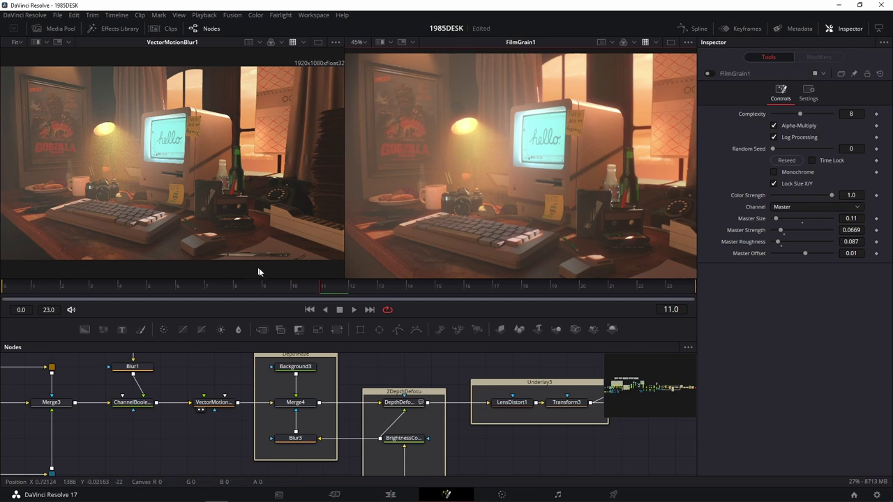
pyautogui.moveTo(344, 256); pyautogui.dragTo(353, 256)
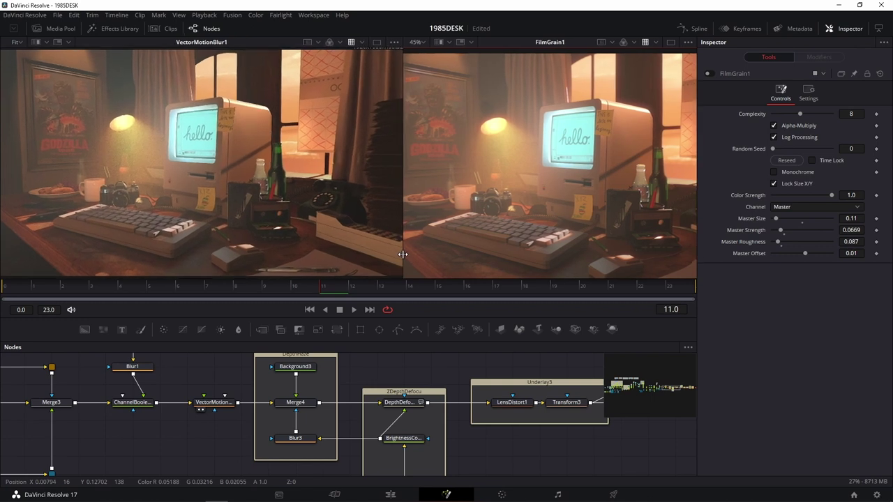
pyautogui.rightClick(444, 214)
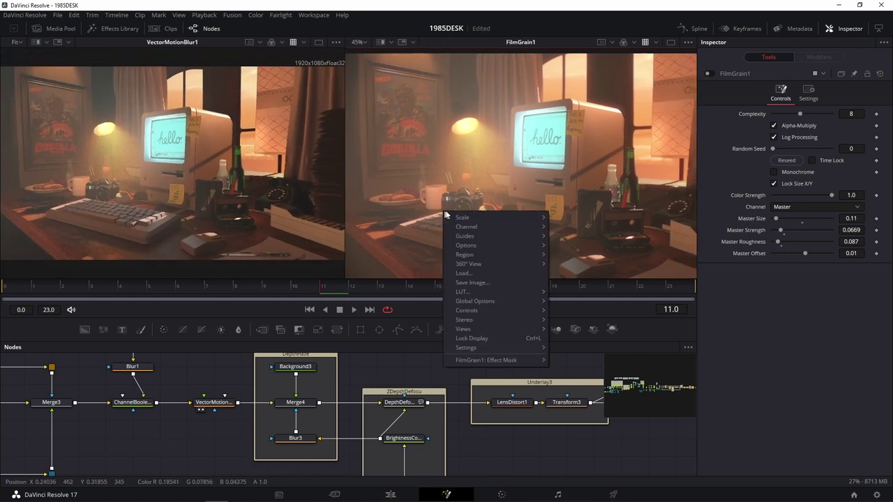
pyautogui.click(500, 141)
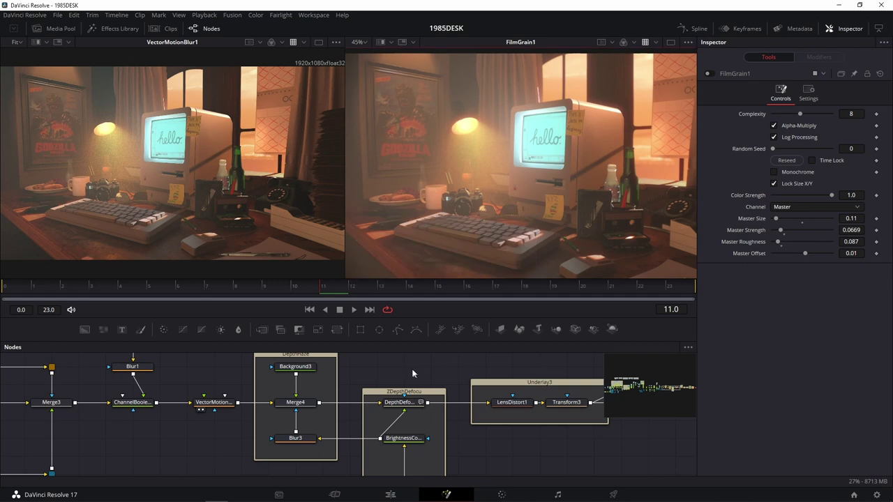
# Preview VectorMotionBlur1's output in the right viewer
pyautogui.moveTo(301, 390); pyautogui.dragTo(420, 420)
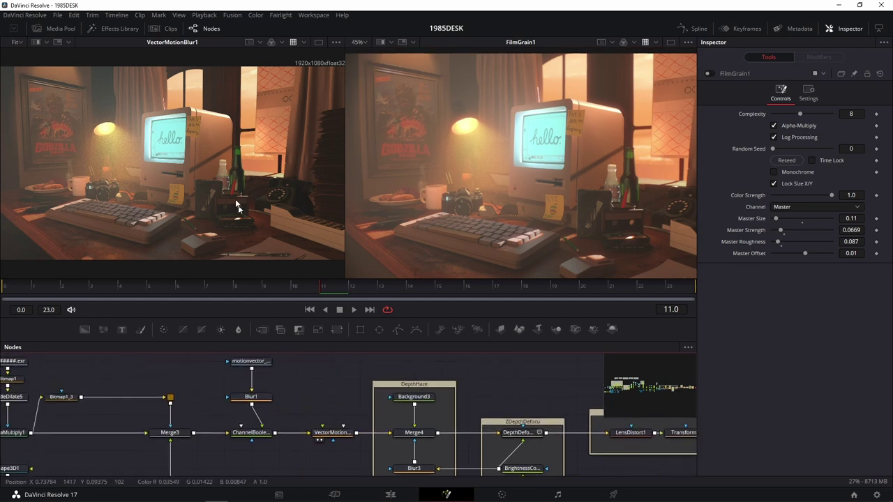
pyautogui.moveTo(340, 436); pyautogui.dragTo(466, 248)
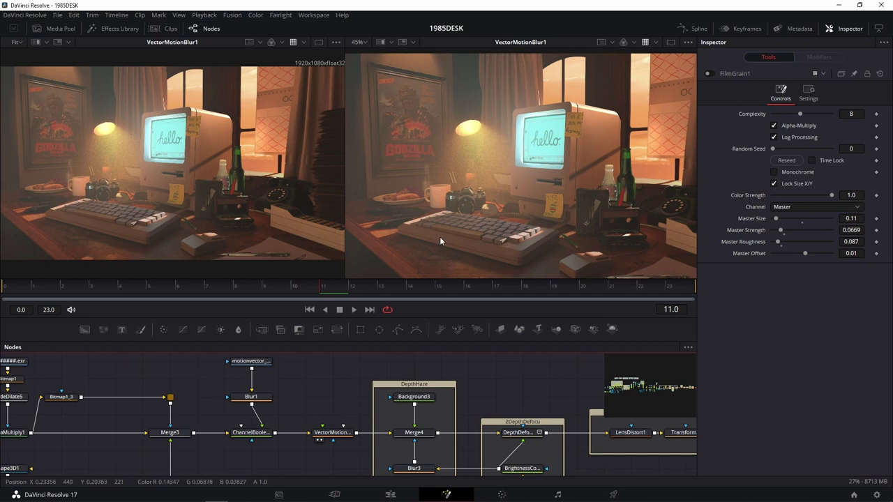
pyautogui.scroll(-2, 439, 241)
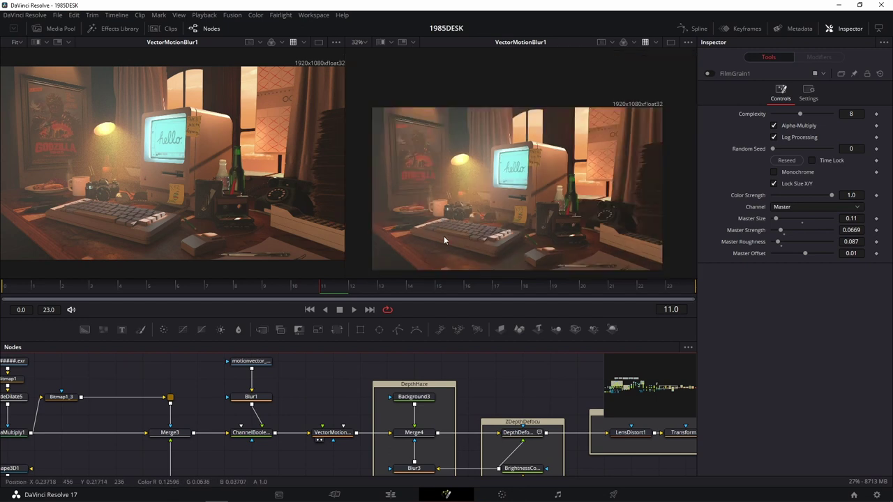
pyautogui.moveTo(443, 235); pyautogui.dragTo(424, 201)
# Set the right viewer zoom to Fit and preview Merge4's output there
pyautogui.click(362, 42)
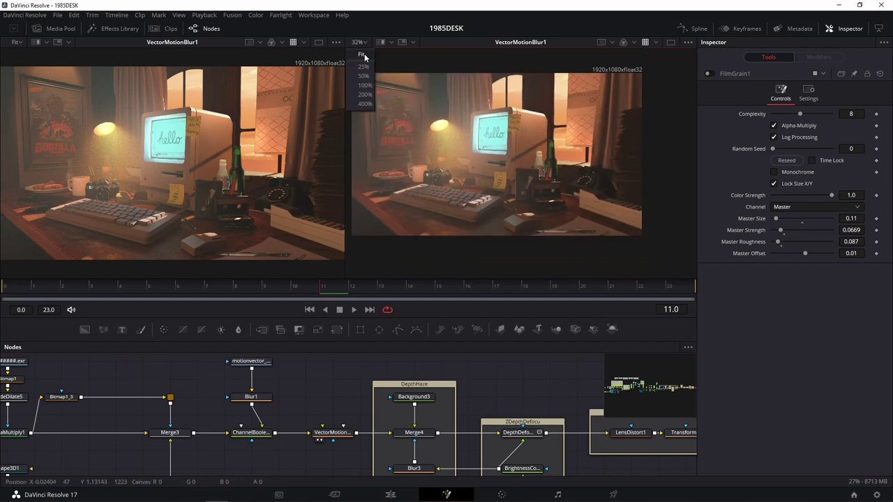
pyautogui.click(361, 55)
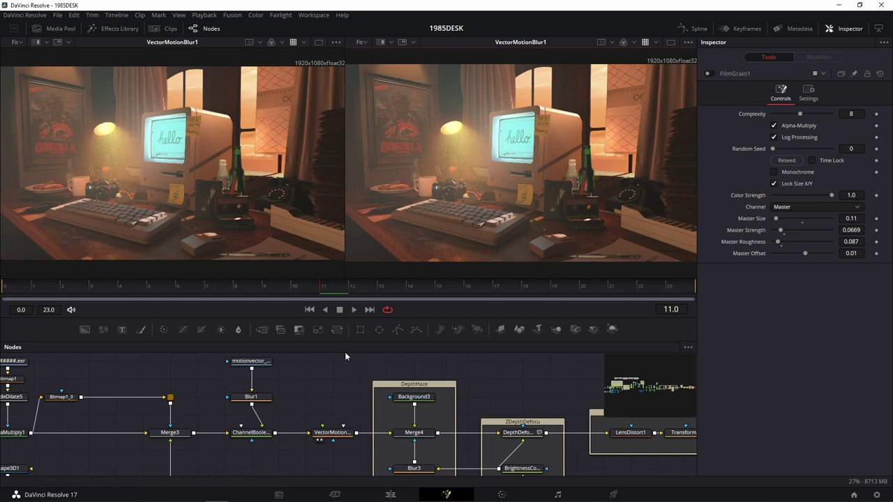
pyautogui.moveTo(466, 405); pyautogui.dragTo(399, 375)
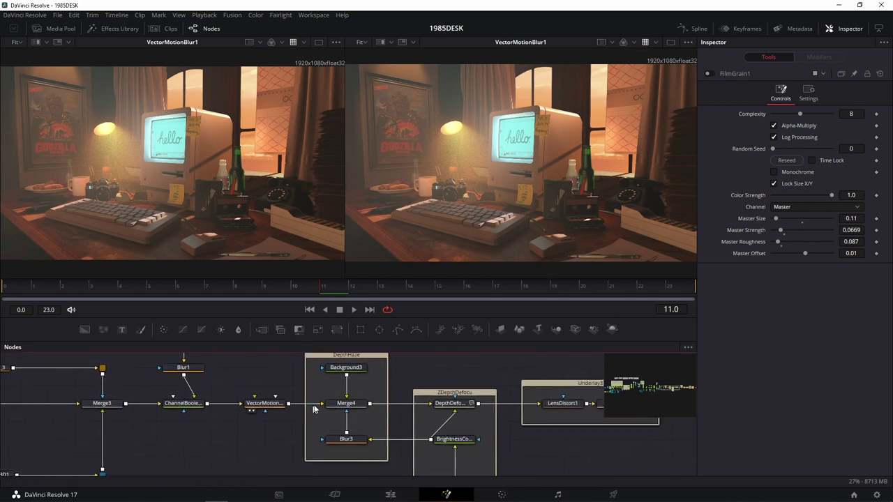
pyautogui.moveTo(346, 405); pyautogui.dragTo(436, 200)
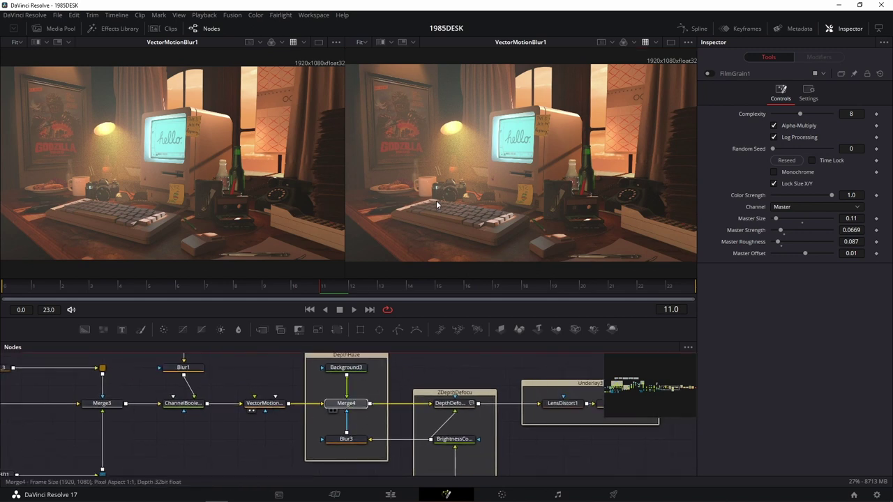
pyautogui.scroll(1, 409, 380)
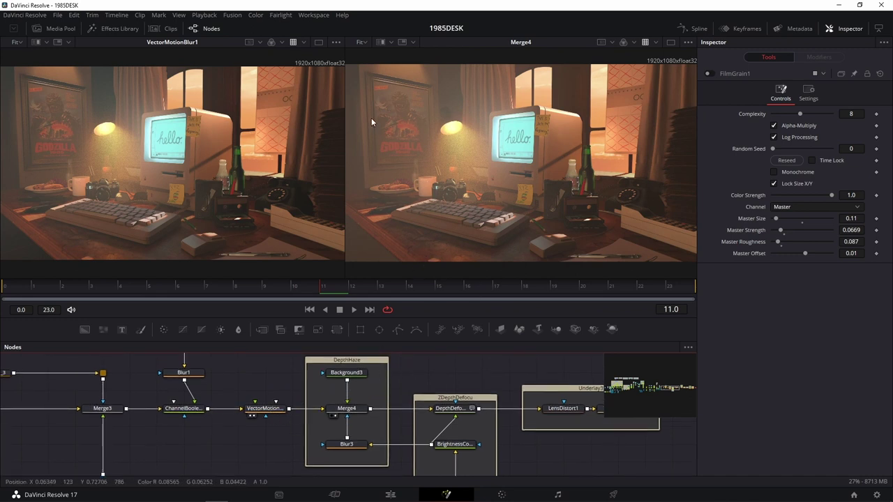
# Preview DepthDefocus, LensDistort1 and then Transform3 in the right viewer
pyautogui.moveTo(518, 367); pyautogui.dragTo(462, 365)
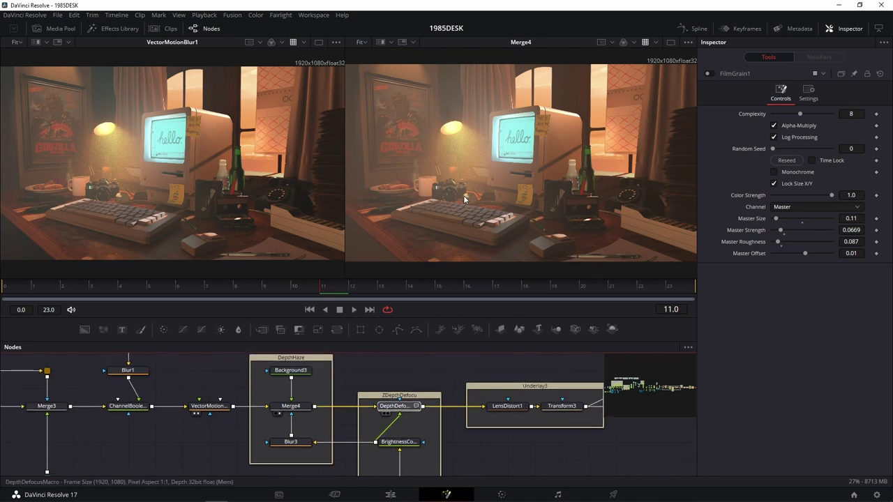
pyautogui.moveTo(401, 412); pyautogui.dragTo(467, 199)
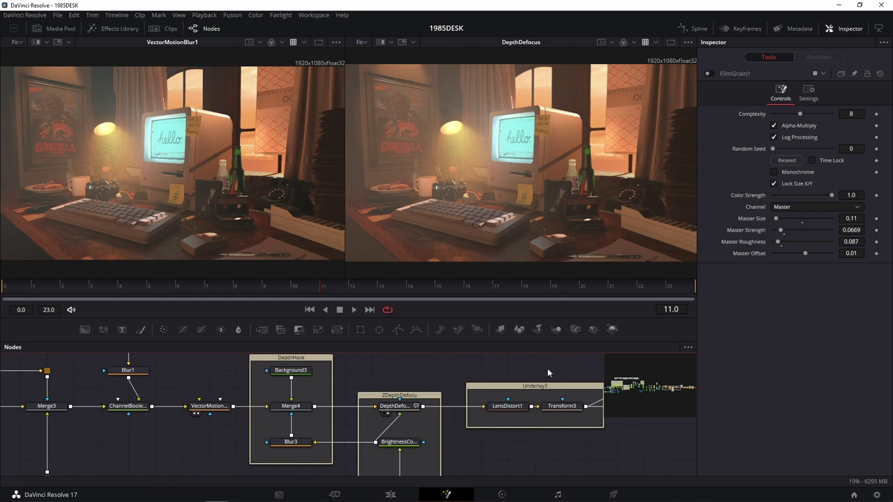
pyautogui.hscroll(5, 551, 371)
pyautogui.moveTo(390, 429); pyautogui.dragTo(510, 224)
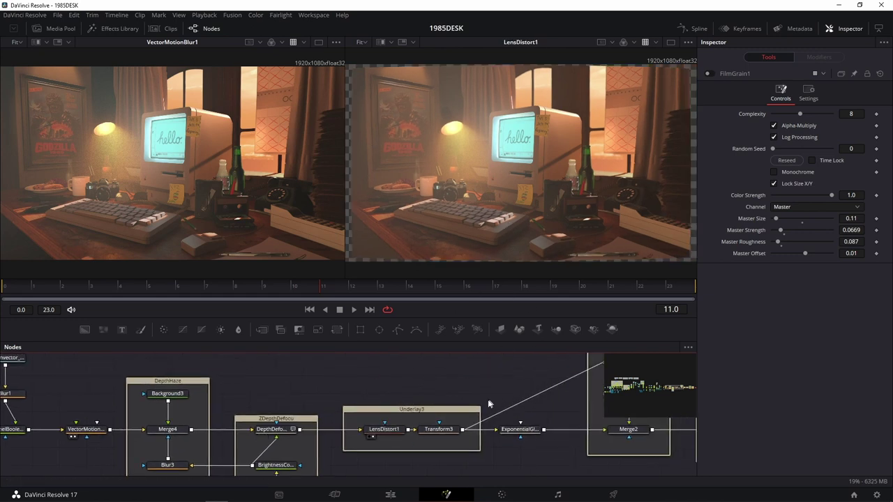
pyautogui.moveTo(438, 429); pyautogui.dragTo(514, 233)
pyautogui.hscroll(5, 538, 392)
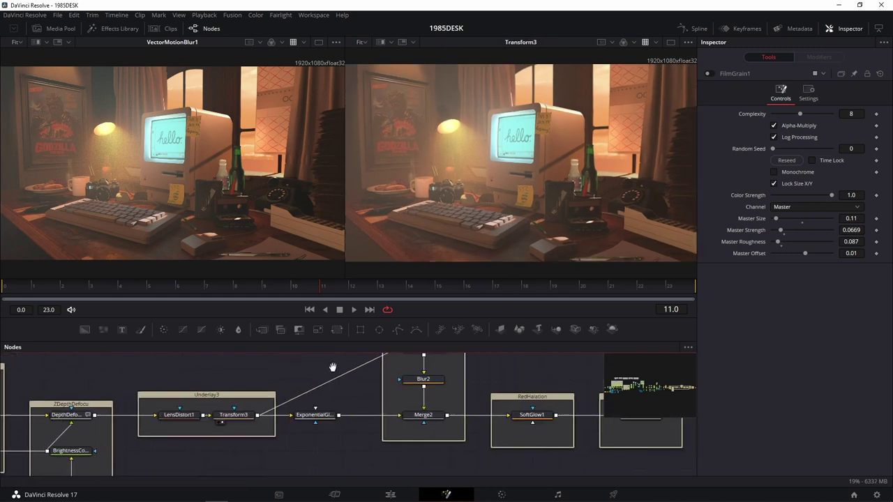
pyautogui.moveTo(312, 416)
pyautogui.mouseDown()
pyautogui.moveTo(512, 156)
pyautogui.moveTo(473, 143)
pyautogui.mouseUp()
# Raise the ExponentialGlow node's Blend to 0.244
pyautogui.click(312, 416)
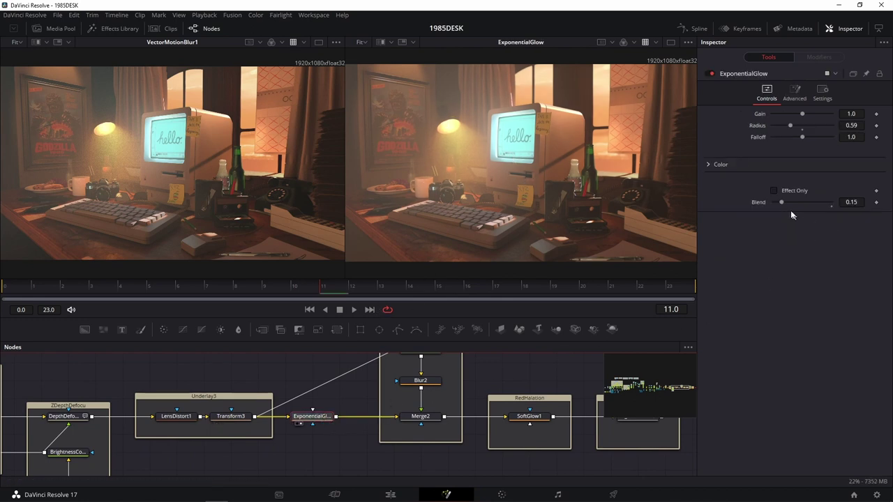
pyautogui.moveTo(781, 202); pyautogui.dragTo(787, 202)
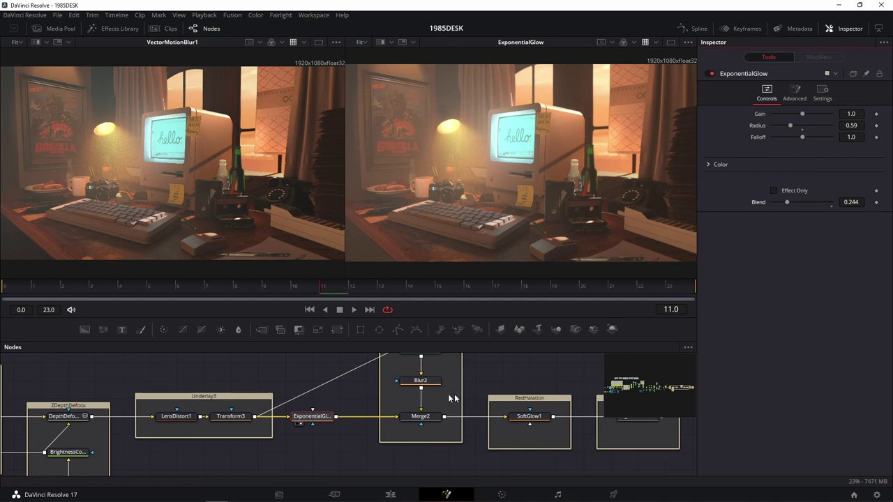
pyautogui.hscroll(2, 480, 375)
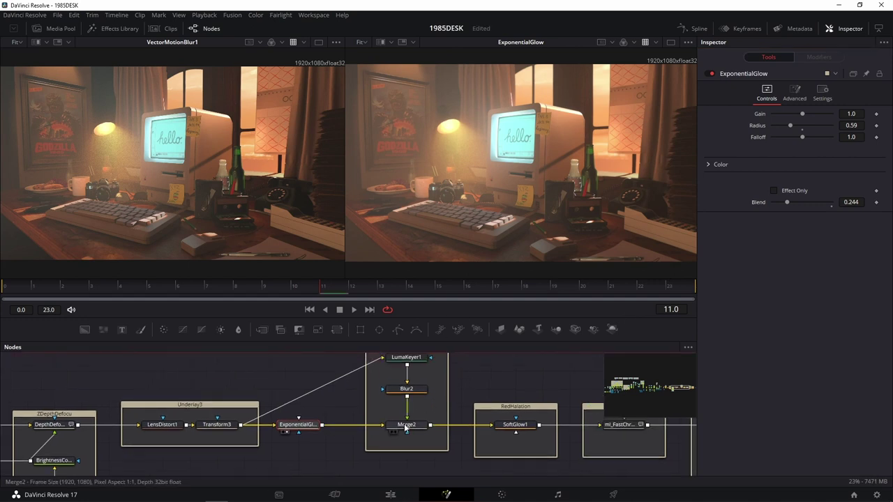
# Set Merge2's Blend to 0.205 in its Settings, then preview SoftGlow1's output
pyautogui.moveTo(385, 427); pyautogui.dragTo(482, 214)
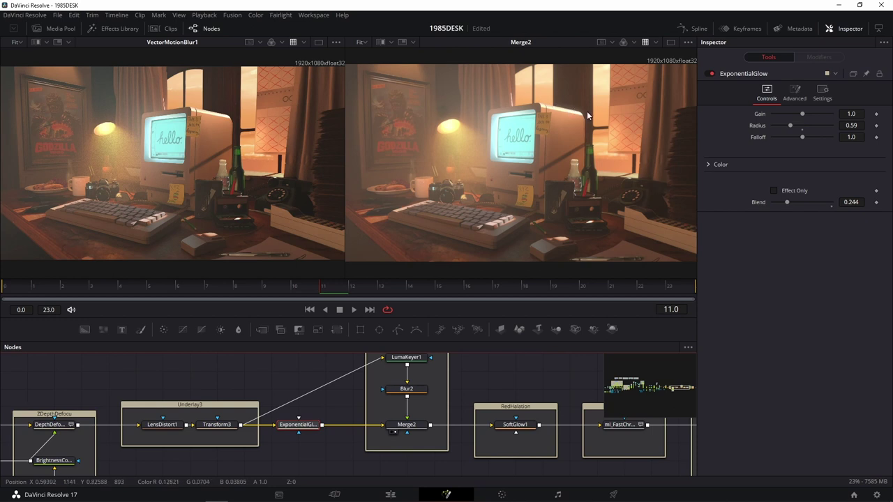
pyautogui.click(405, 425)
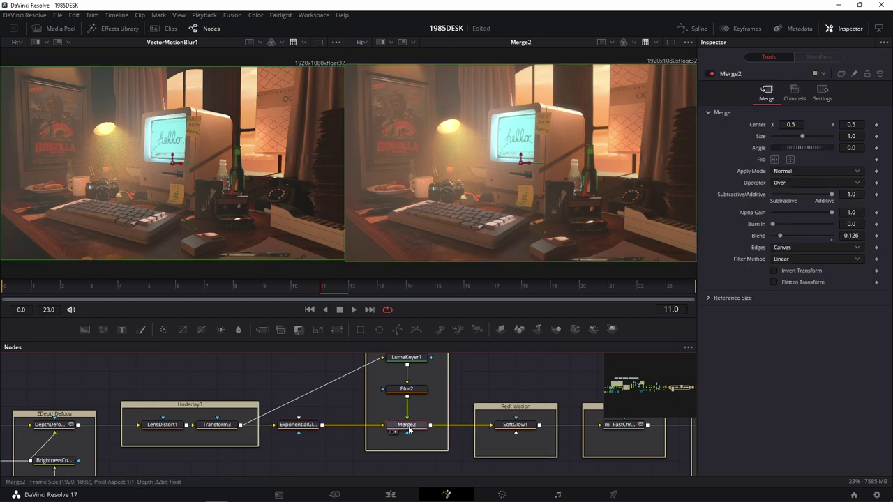
pyautogui.click(816, 100)
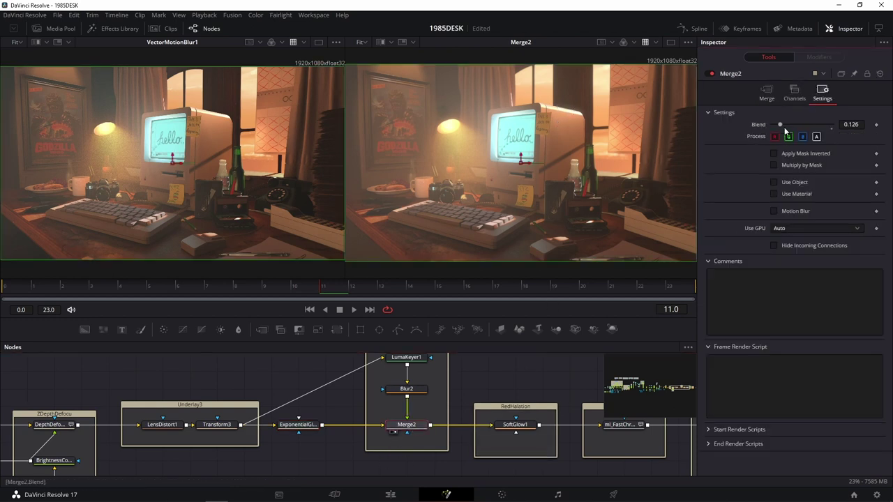
pyautogui.moveTo(782, 124); pyautogui.dragTo(785, 125)
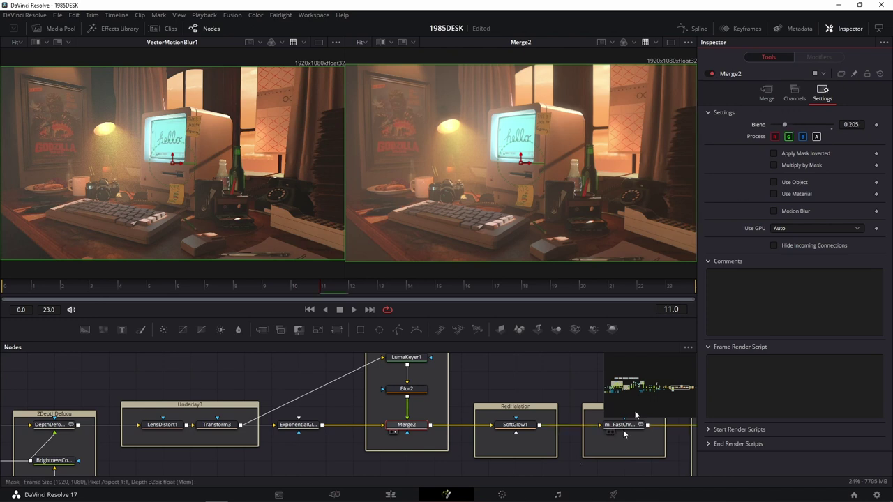
pyautogui.hscroll(4, 488, 433)
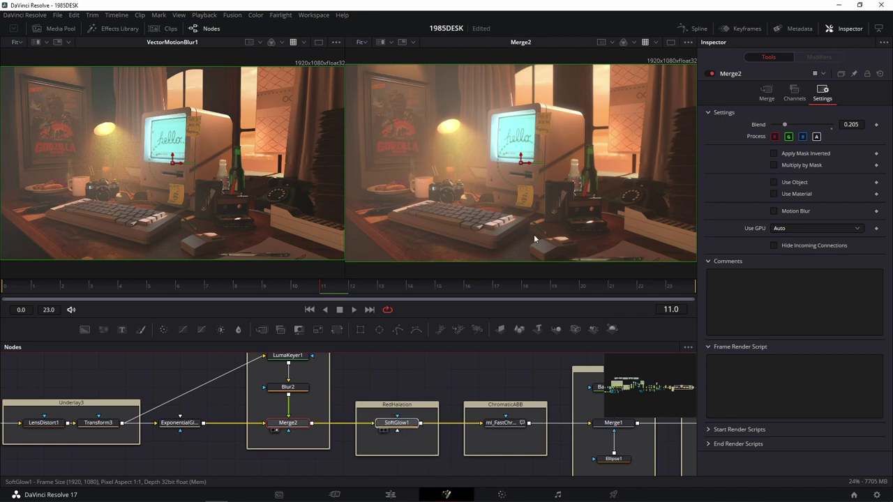
pyautogui.click(388, 431)
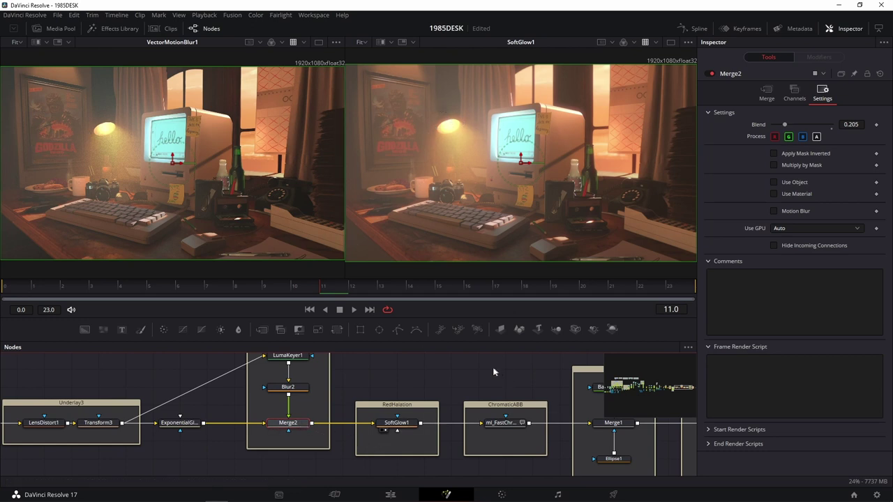
# Preview ml_FastChroma zoomed in and raise its Size to 1.00181
pyautogui.moveTo(492, 367); pyautogui.dragTo(361, 356)
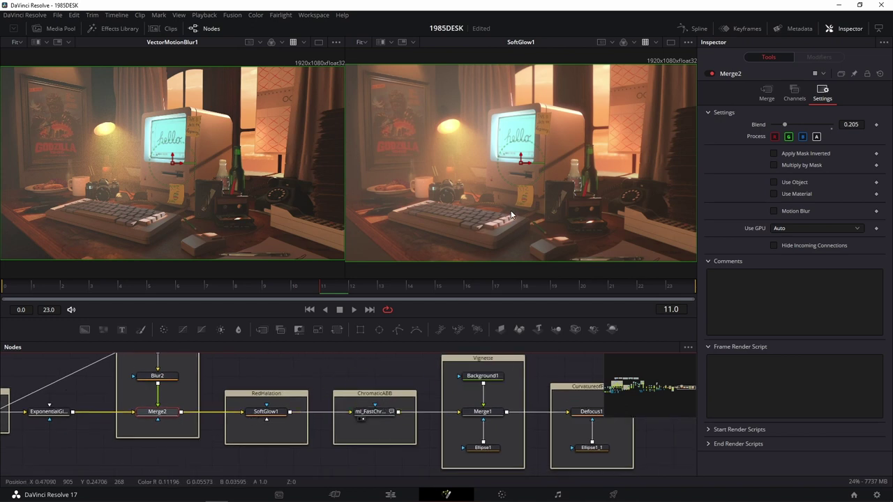
pyautogui.moveTo(377, 416); pyautogui.dragTo(513, 218)
pyautogui.click(384, 413)
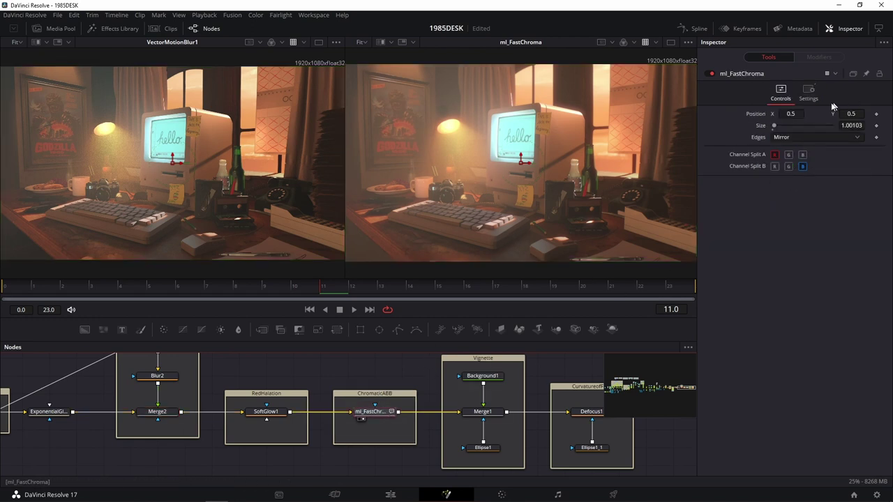
pyautogui.moveTo(851, 125); pyautogui.dragTo(854, 125)
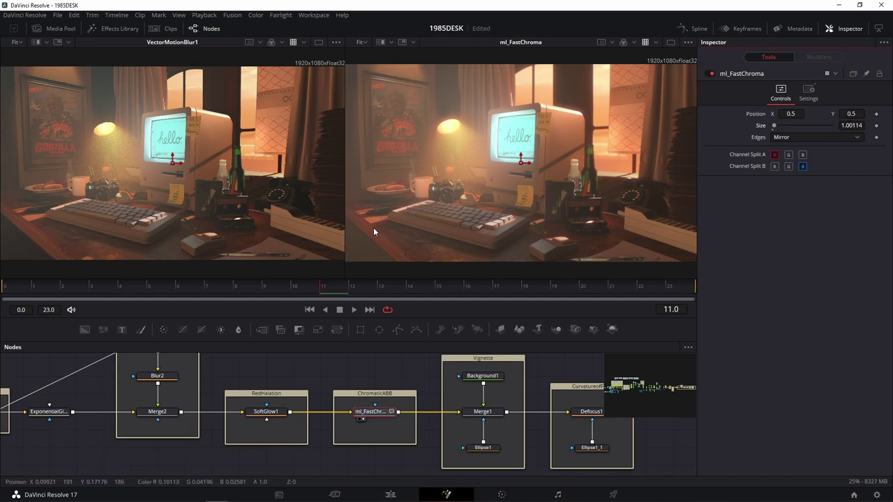
pyautogui.scroll(2, 371, 228)
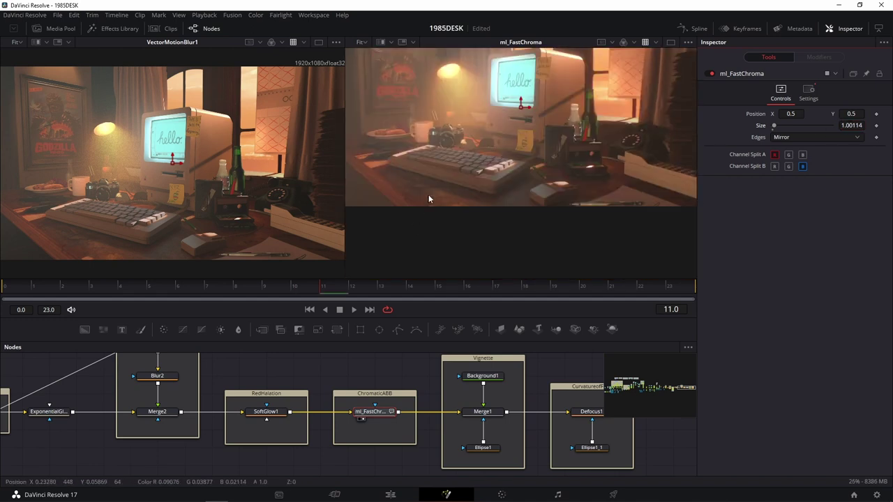
pyautogui.scroll(5, 482, 177)
pyautogui.scroll(2, 599, 180)
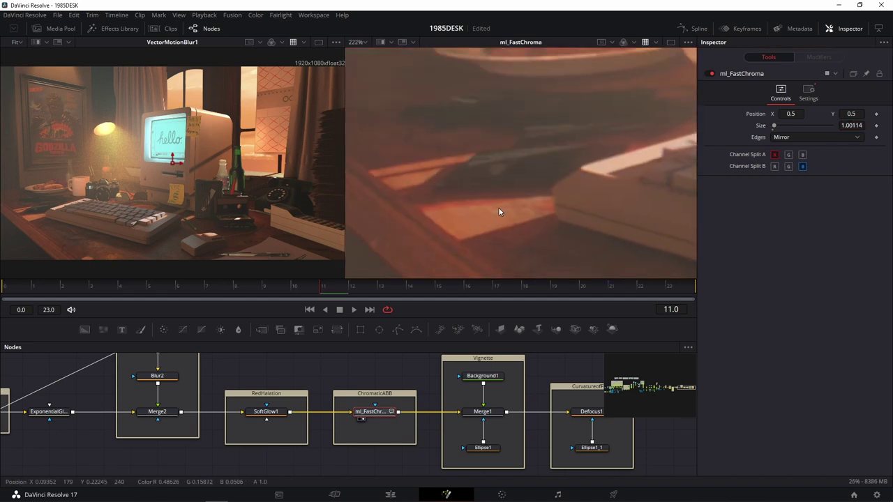
pyautogui.scroll(2, 498, 207)
pyautogui.scroll(1, 430, 248)
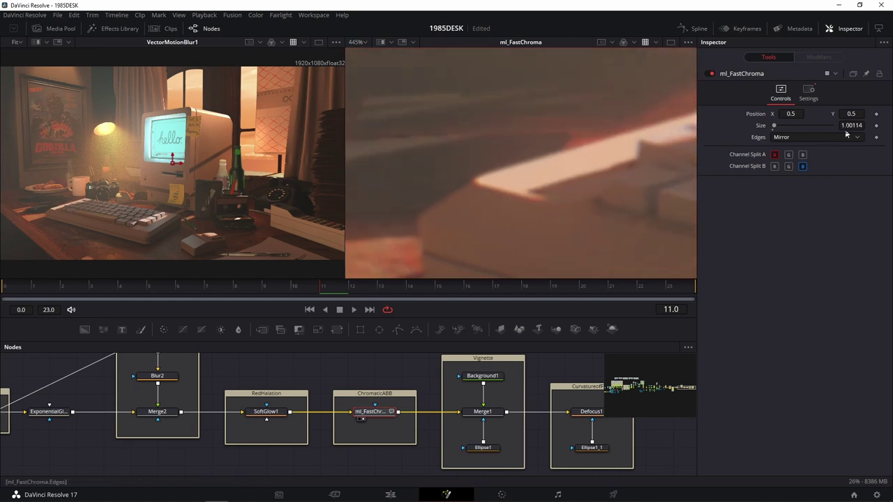
pyautogui.moveTo(851, 125); pyautogui.dragTo(855, 125)
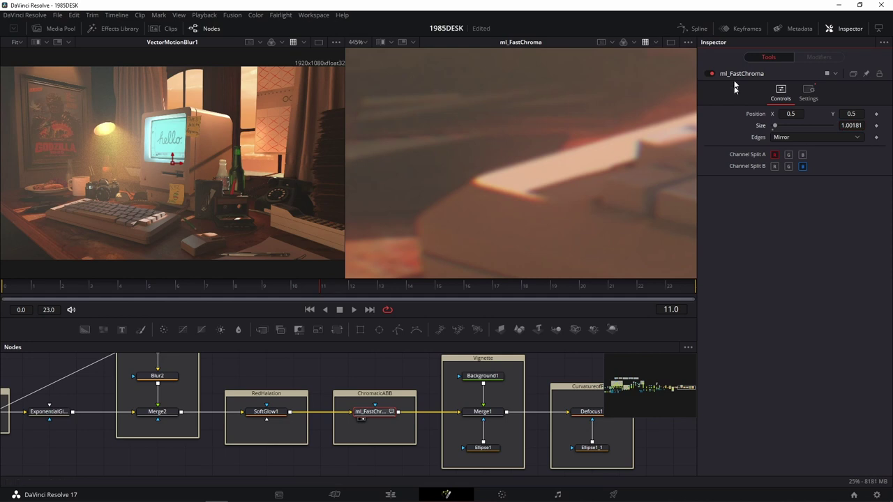
# Return the viewer zoom to Fit and preview the Vignette's Merge1 output
pyautogui.click(368, 43)
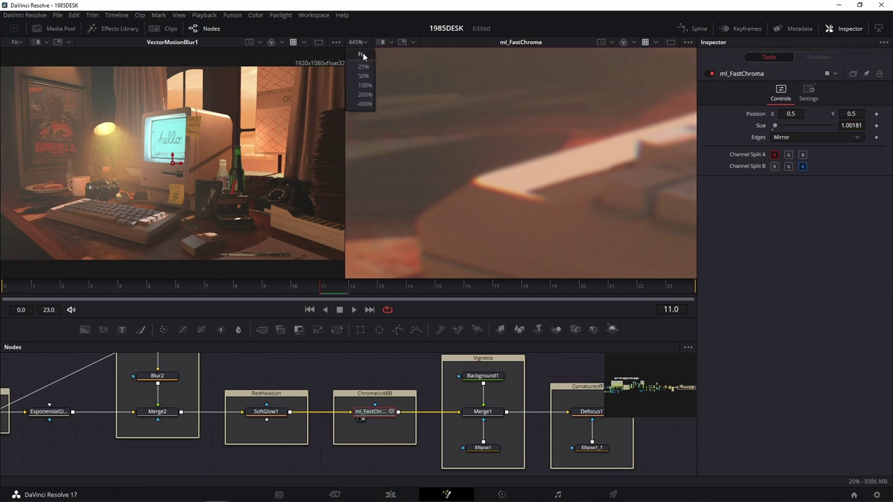
pyautogui.click(363, 52)
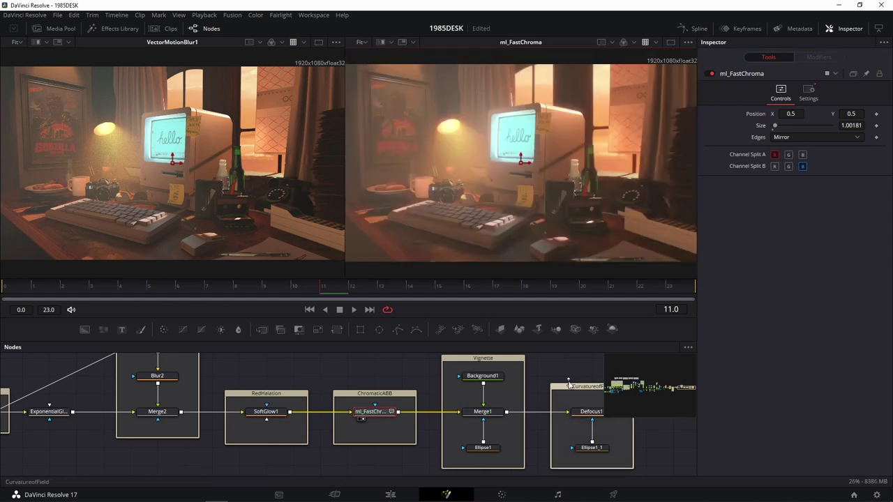
pyautogui.hscroll(3, 528, 365)
pyautogui.press('2')
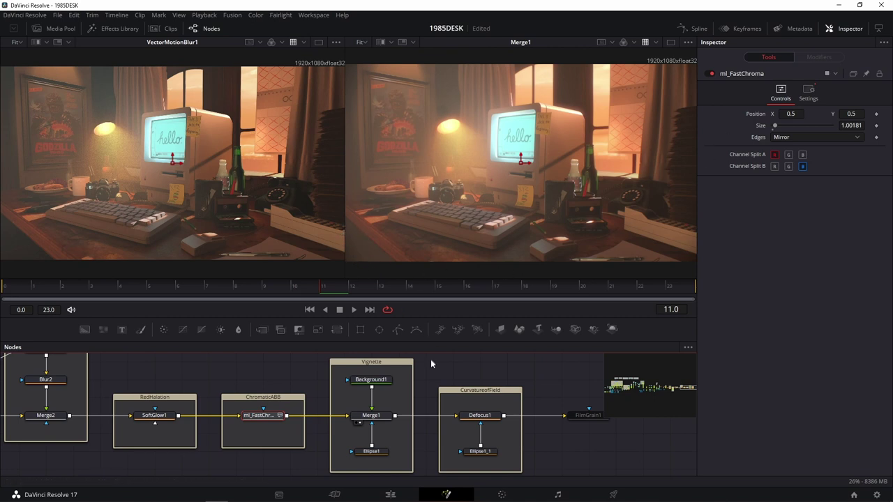
# Check Merge1's blend settings, then select Defocus1 and view its output magnified
pyautogui.click(371, 416)
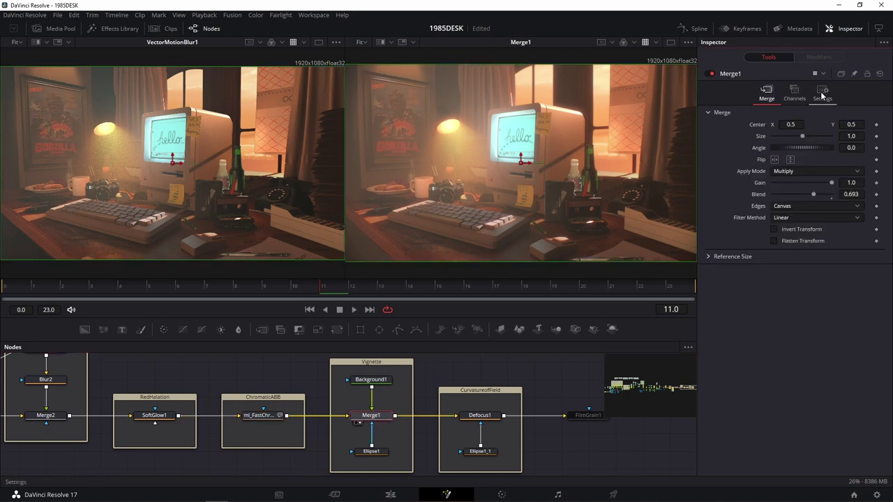
pyautogui.click(822, 92)
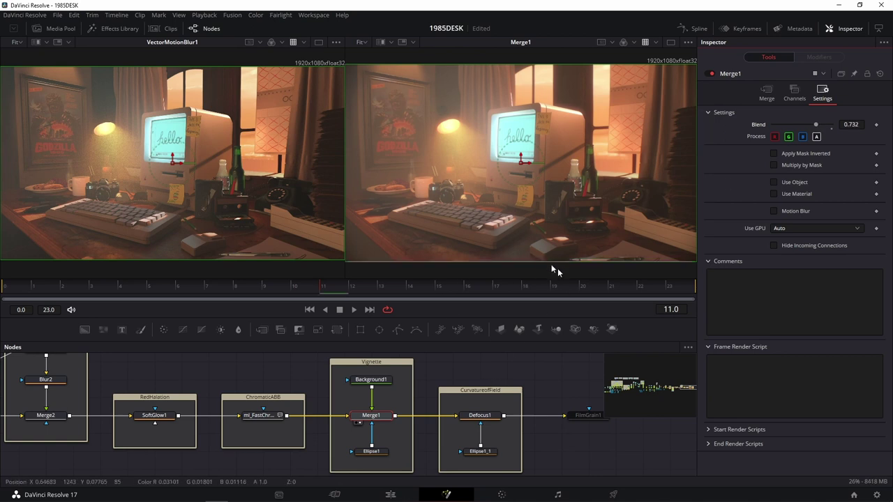
pyautogui.click(487, 418)
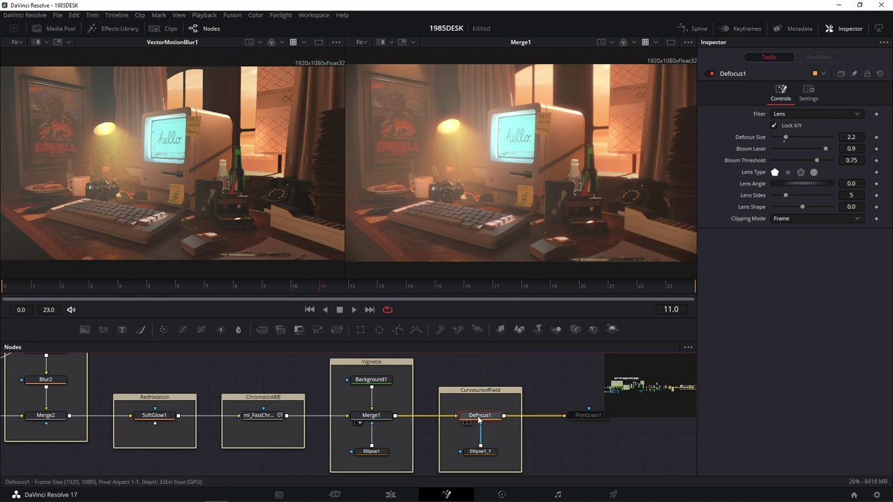
pyautogui.scroll(2, 355, 224)
pyautogui.scroll(5, 355, 224)
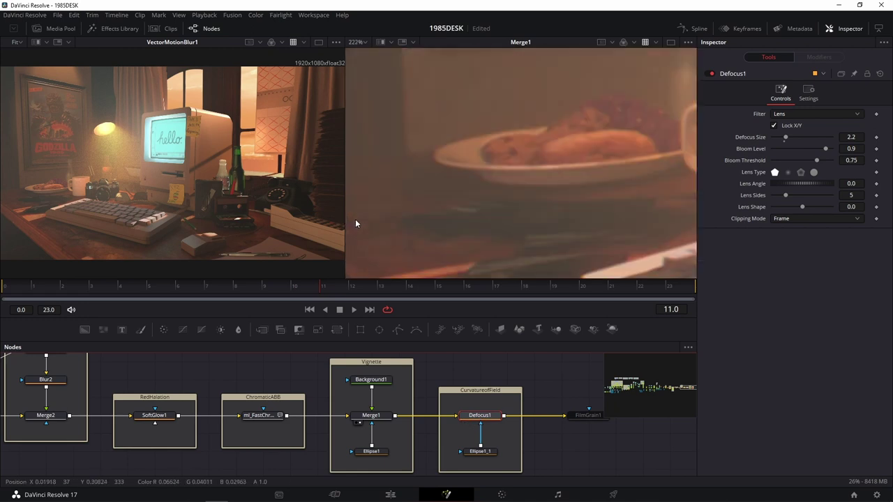
pyautogui.scroll(3, 377, 234)
pyautogui.moveTo(400, 245); pyautogui.dragTo(594, 69)
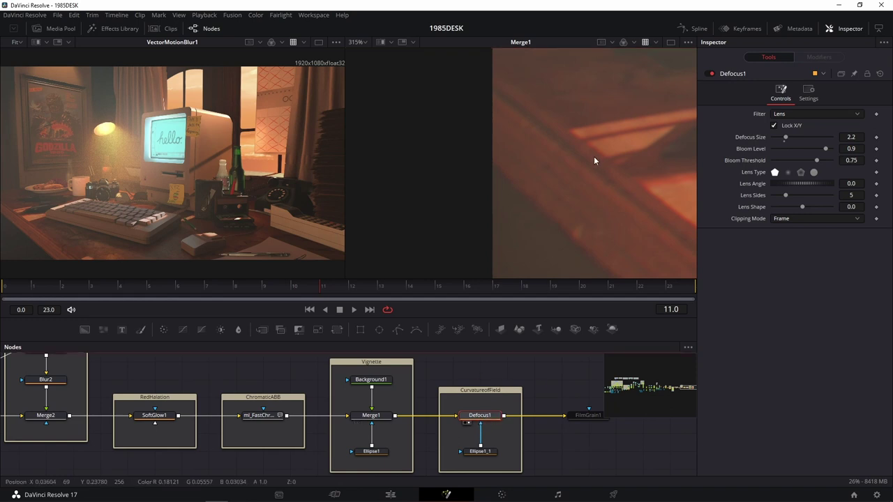
pyautogui.moveTo(483, 417); pyautogui.dragTo(594, 162)
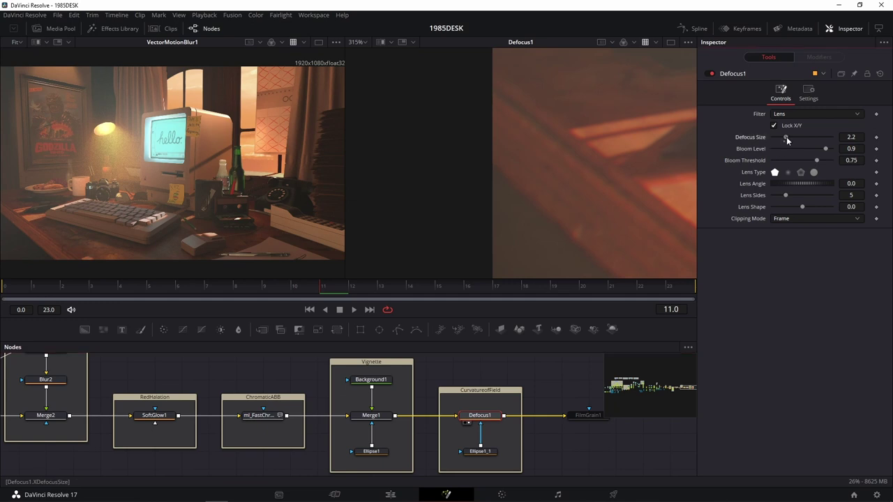
# Set Defocus1's Defocus Size to 2.44 after comparing with the node toggled off and on
pyautogui.moveTo(783, 138); pyautogui.dragTo(789, 141)
pyautogui.scroll(-10, 620, 153)
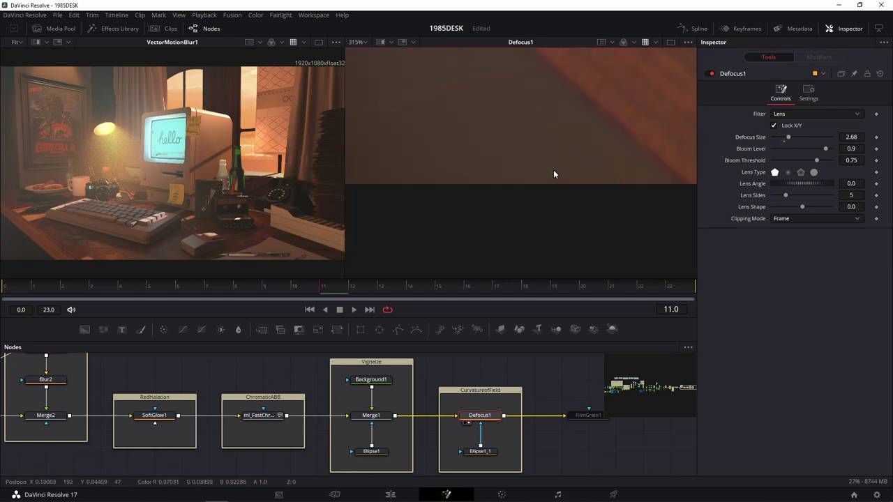
pyautogui.scroll(3, 509, 168)
pyautogui.scroll(-10, 578, 155)
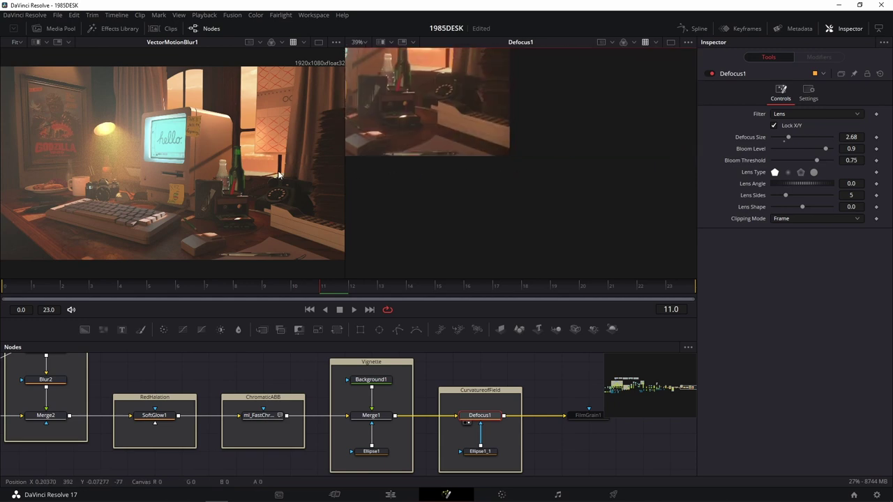
pyautogui.scroll(5, 485, 164)
pyautogui.scroll(2, 518, 144)
pyautogui.scroll(2, 508, 205)
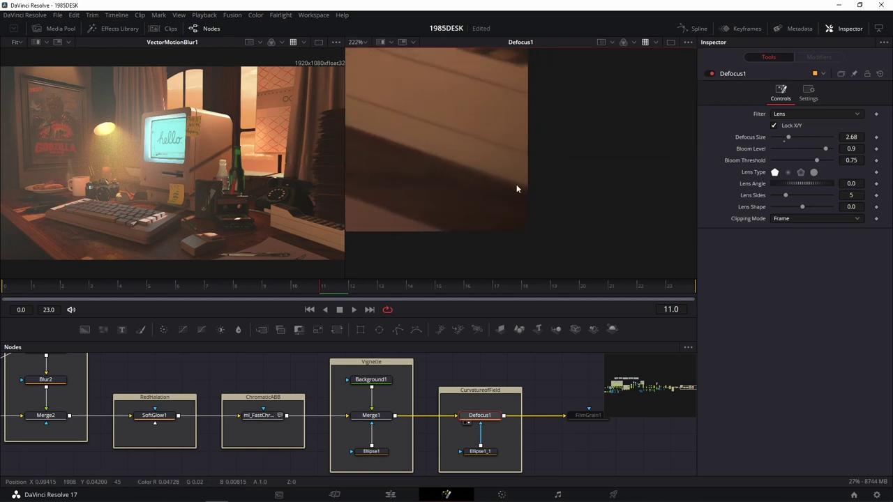
pyautogui.scroll(1, 517, 188)
pyautogui.click(711, 74)
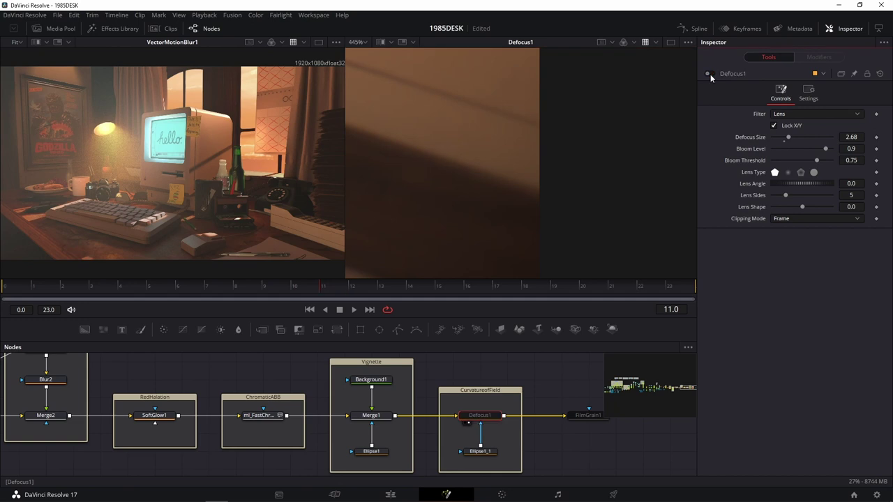
pyautogui.click(710, 73)
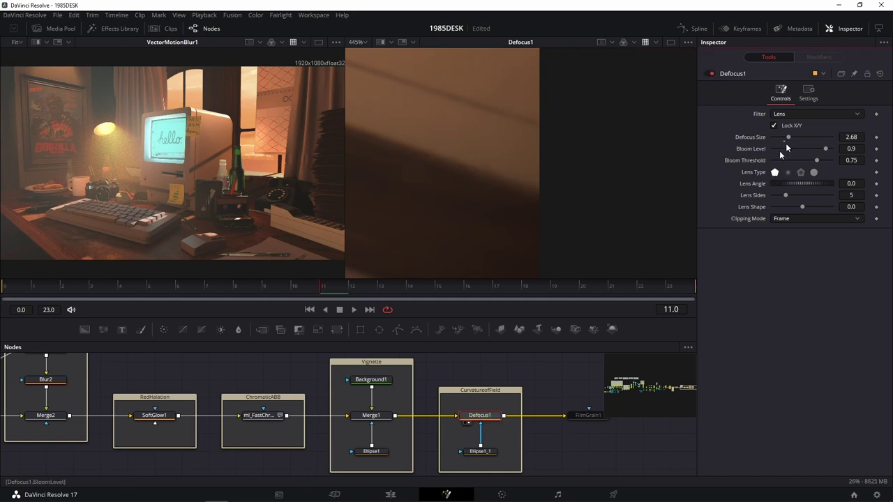
pyautogui.moveTo(790, 139); pyautogui.dragTo(786, 139)
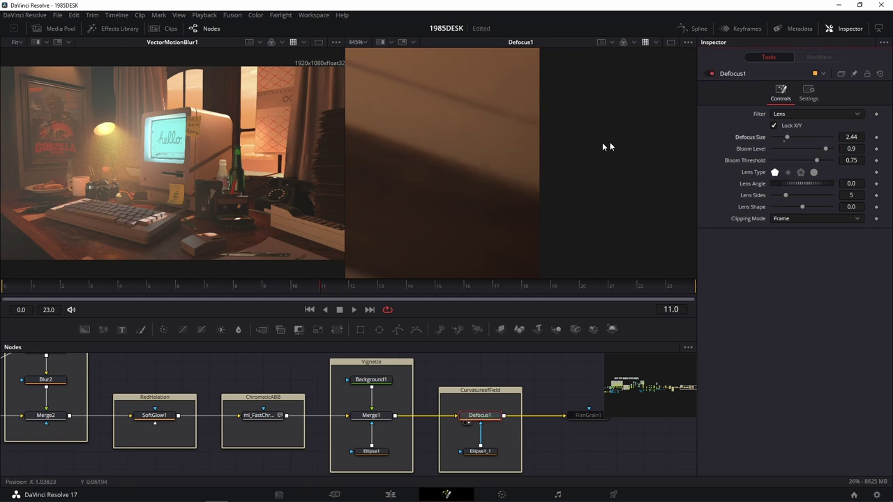
pyautogui.scroll(-1, 498, 174)
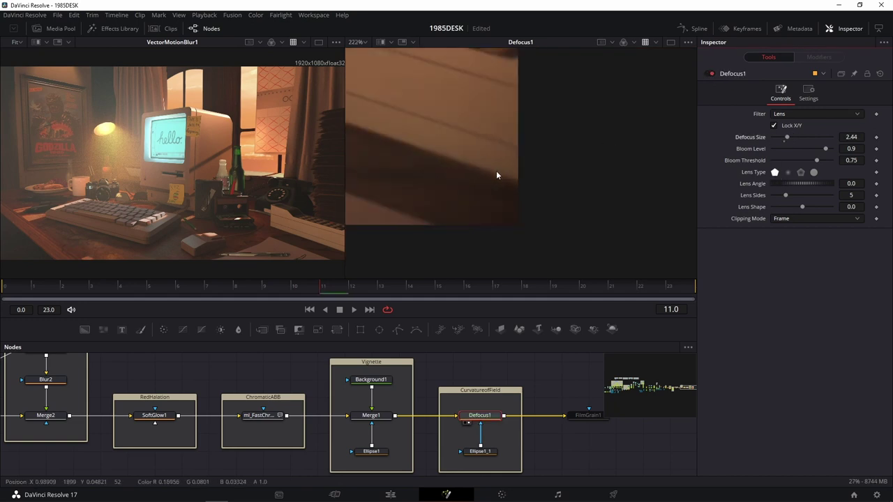
pyautogui.click(582, 419)
# Show FilmGrain1's output in the viewer with the zoom set to Fit
pyautogui.press('2')
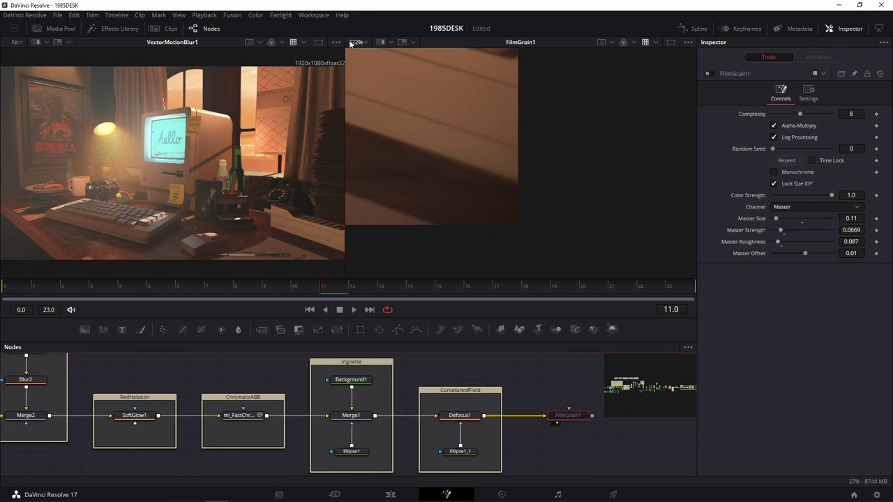
pyautogui.click(357, 42)
pyautogui.click(364, 55)
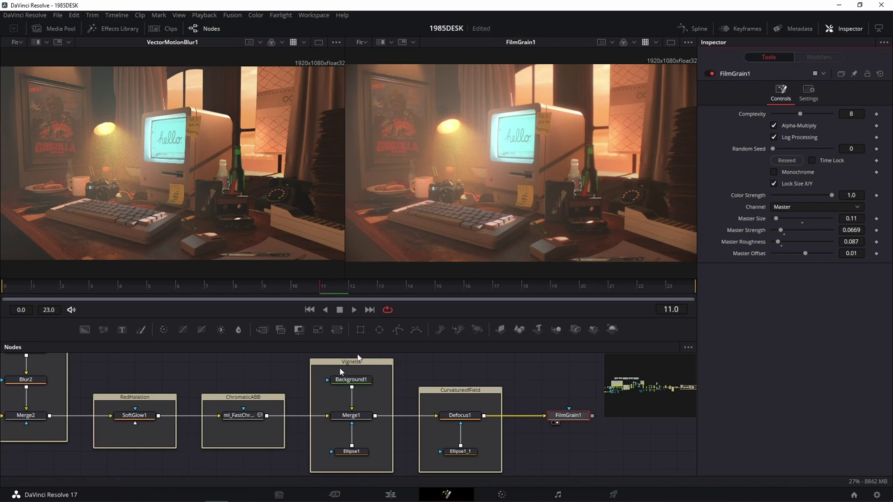
# Lower Merge2's Blend to 0.181 in its Settings
pyautogui.moveTo(188, 370); pyautogui.dragTo(575, 368)
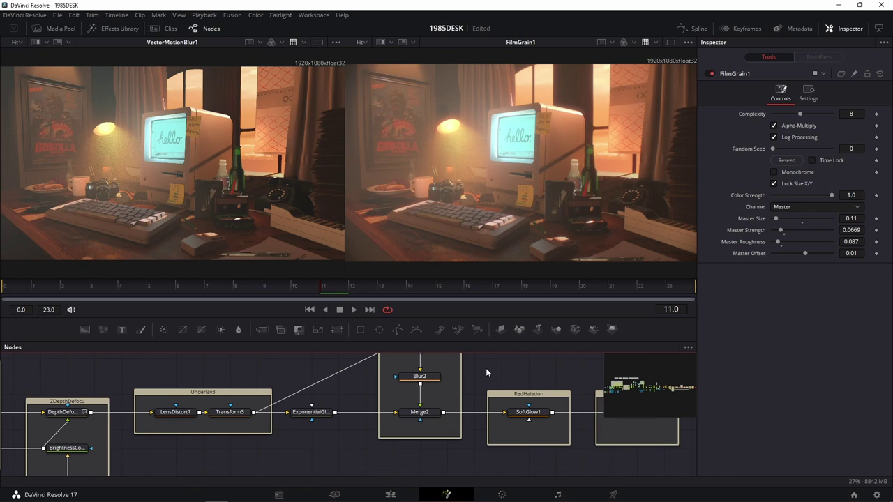
pyautogui.moveTo(486, 368)
pyautogui.mouseDown()
pyautogui.moveTo(457, 388)
pyautogui.moveTo(494, 377)
pyautogui.mouseUp()
pyautogui.click(430, 429)
pyautogui.click(822, 91)
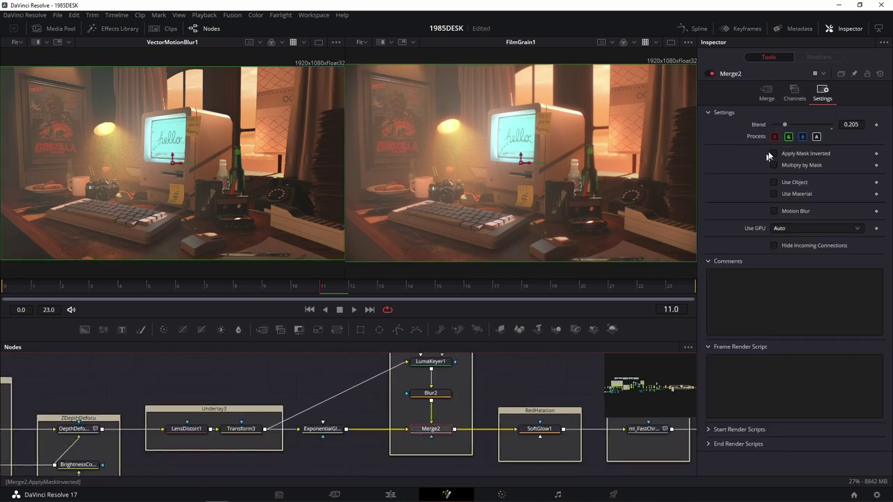
pyautogui.moveTo(785, 124); pyautogui.dragTo(783, 127)
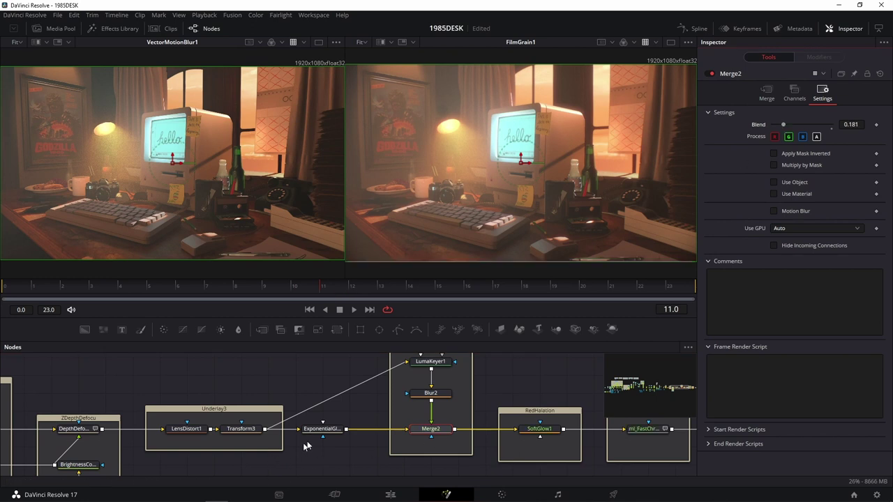
# Lower the ExponentialGlow node's Blend to 0.165
pyautogui.click(322, 429)
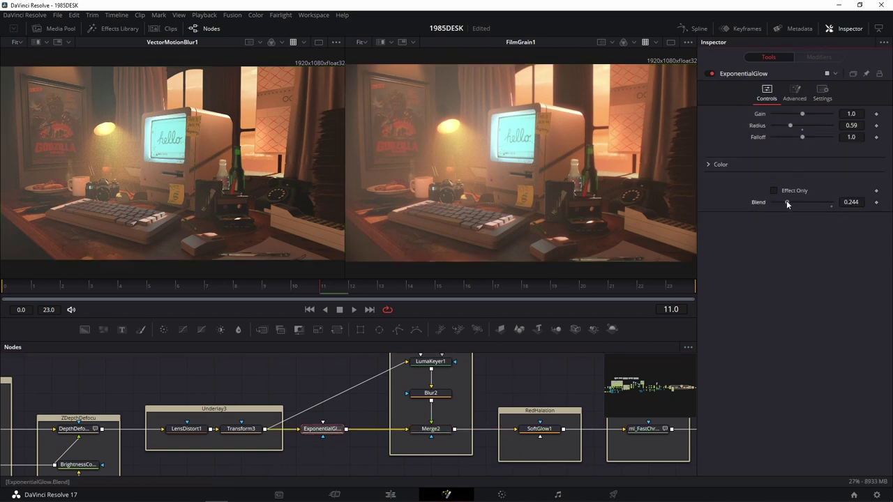
pyautogui.moveTo(786, 201); pyautogui.dragTo(782, 202)
pyautogui.moveTo(289, 382)
pyautogui.mouseDown()
pyautogui.moveTo(323, 370)
pyautogui.moveTo(275, 368)
pyautogui.mouseUp()
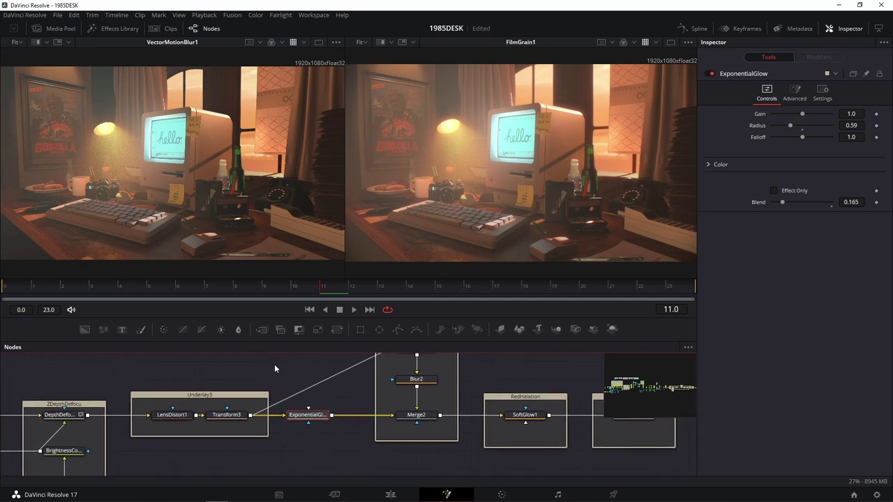
# Zoom out the node graph to find Merge5 and load it into the left viewer
pyautogui.scroll(-5, 304, 371)
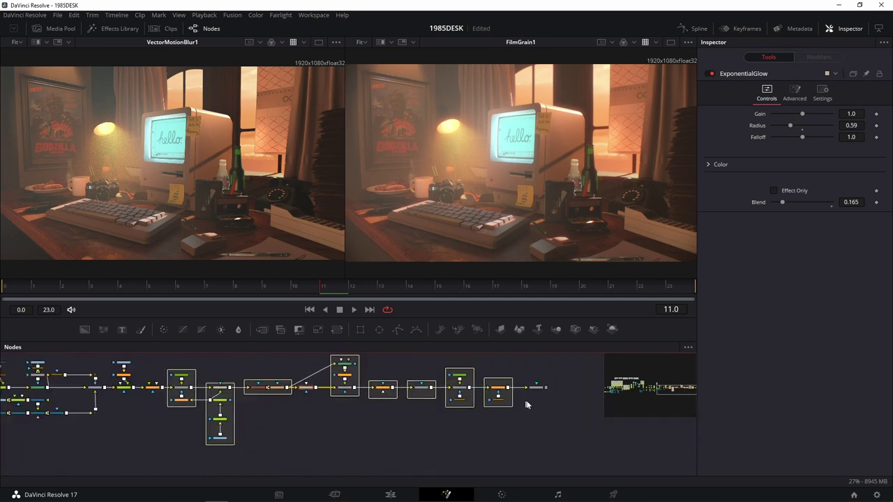
pyautogui.moveTo(526, 403); pyautogui.dragTo(620, 421)
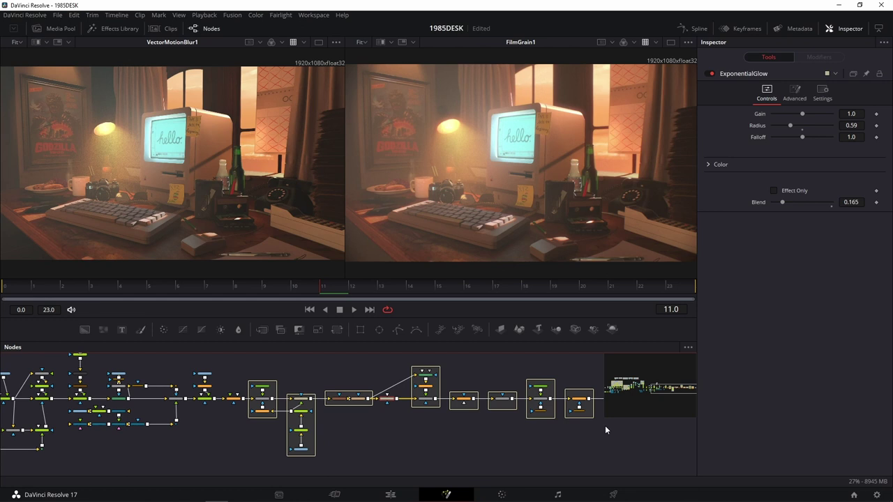
pyautogui.scroll(3, 493, 433)
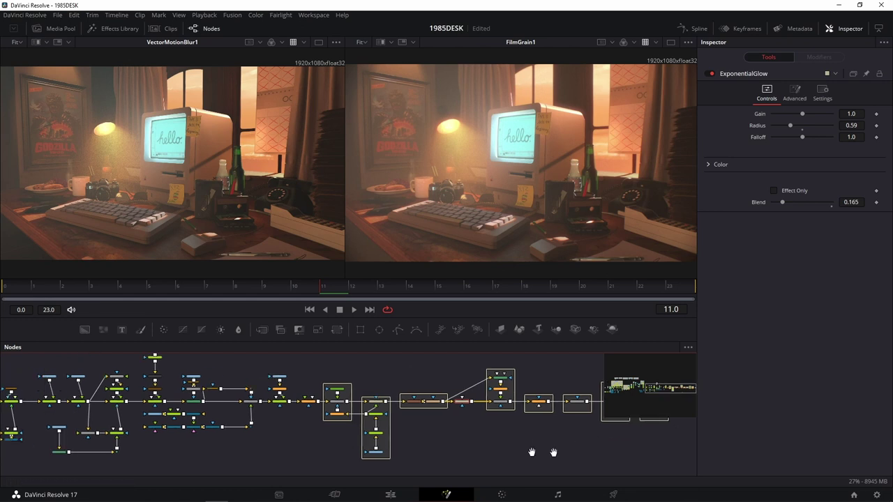
pyautogui.hscroll(-5, 207, 438)
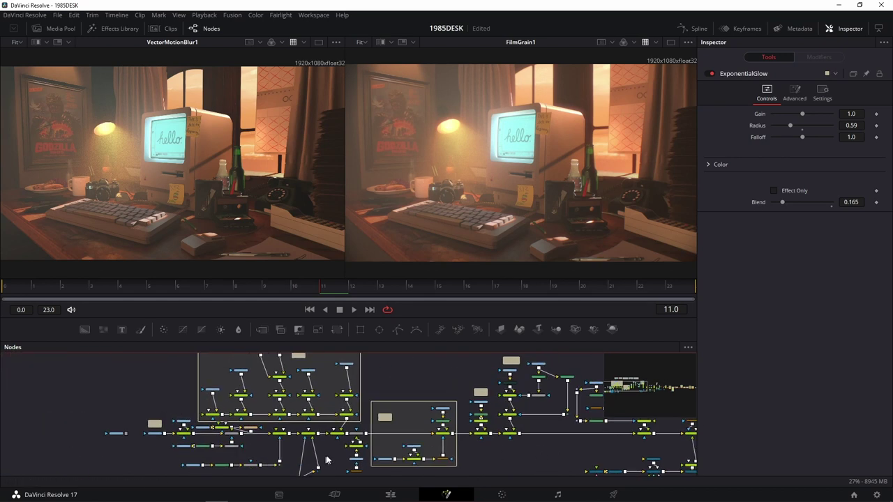
pyautogui.scroll(3, 338, 457)
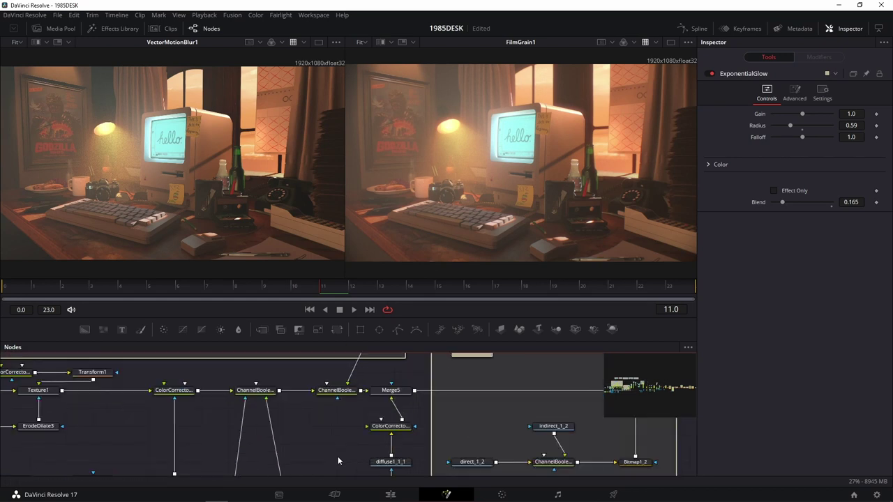
pyautogui.moveTo(388, 390); pyautogui.dragTo(235, 192)
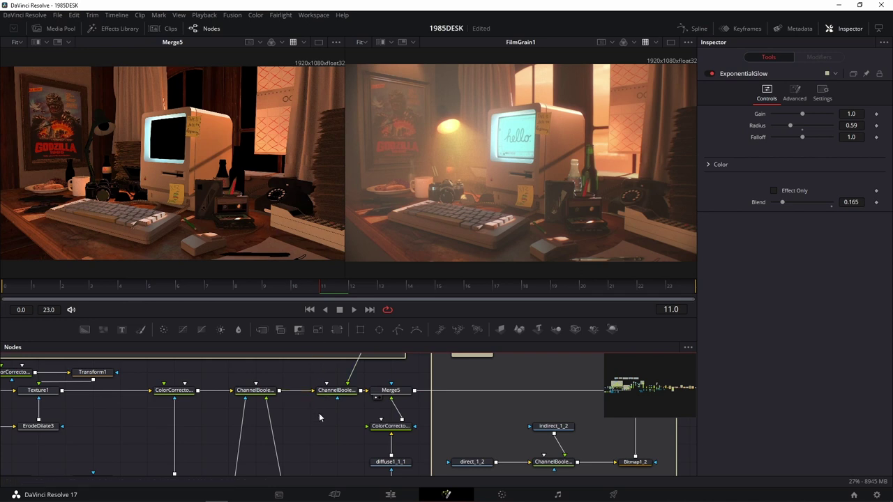
pyautogui.scroll(-3, 319, 417)
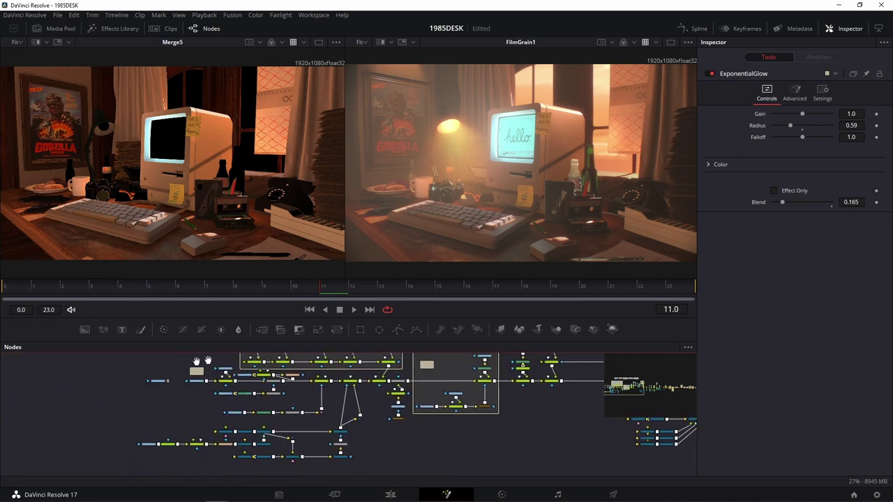
pyautogui.scroll(-2, 110, 401)
pyautogui.scroll(2, 197, 386)
pyautogui.scroll(2, 249, 466)
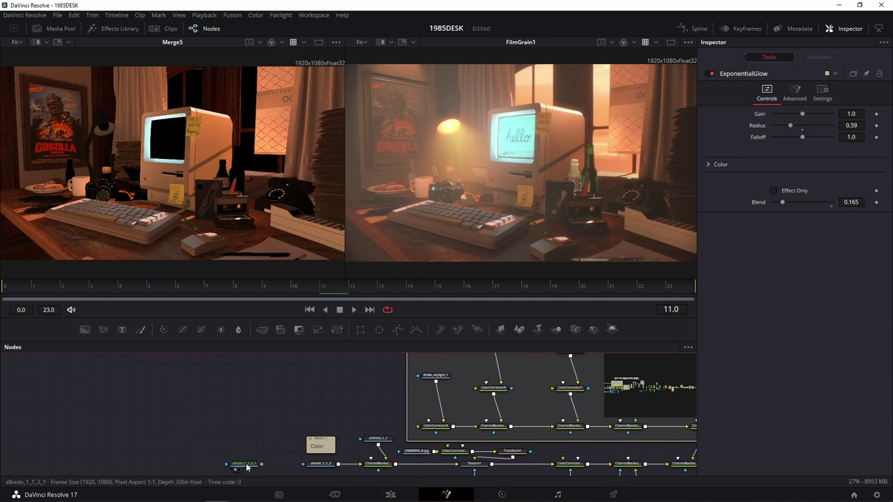
# View the albedo_1_1_2_1 loader and set its Red, Green, Blue channels to R, G, B
pyautogui.click(249, 466)
pyautogui.press('1')
pyautogui.moveTo(291, 431); pyautogui.dragTo(272, 389)
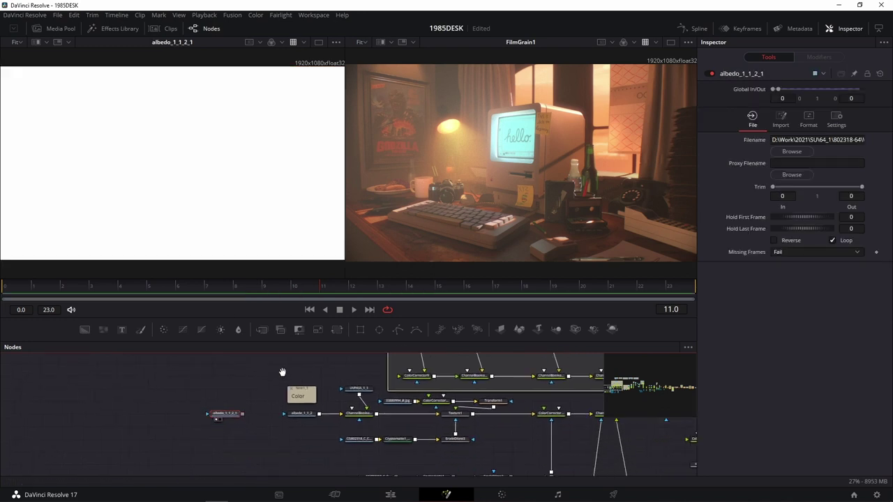
pyautogui.click(808, 119)
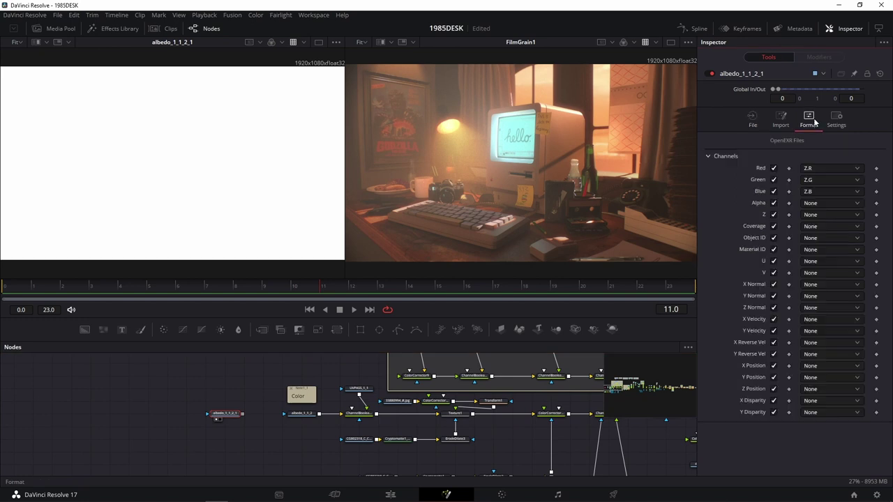
pyautogui.click(822, 167)
pyautogui.click(817, 186)
pyautogui.click(819, 181)
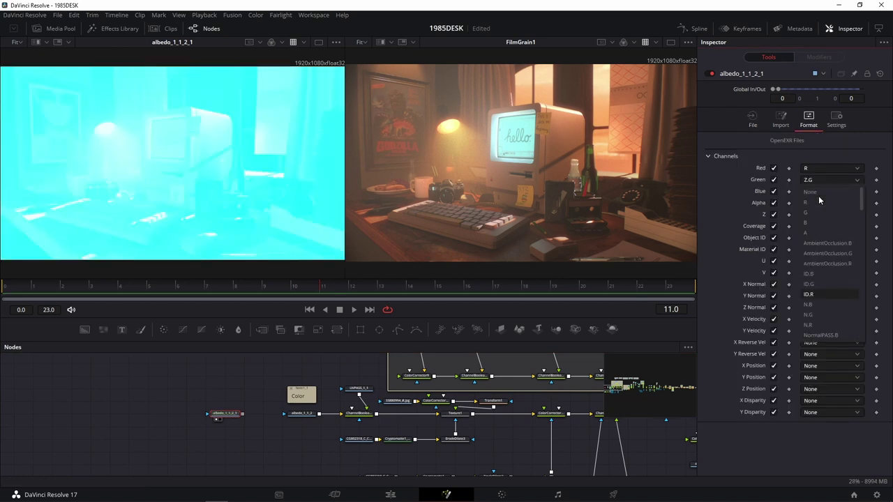
pyautogui.click(812, 212)
pyautogui.click(814, 191)
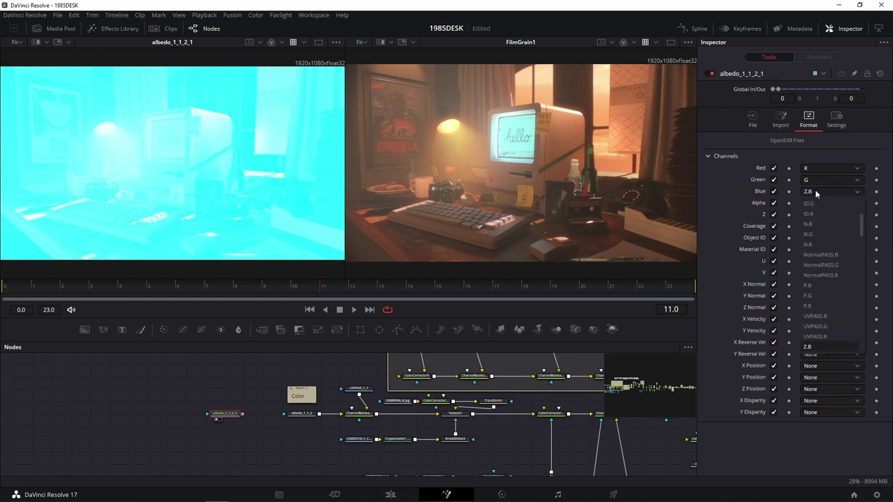
pyautogui.click(811, 234)
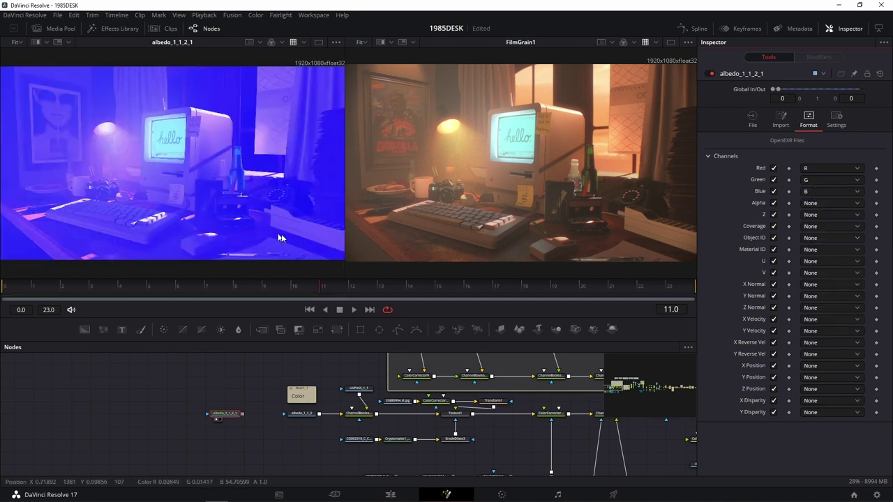